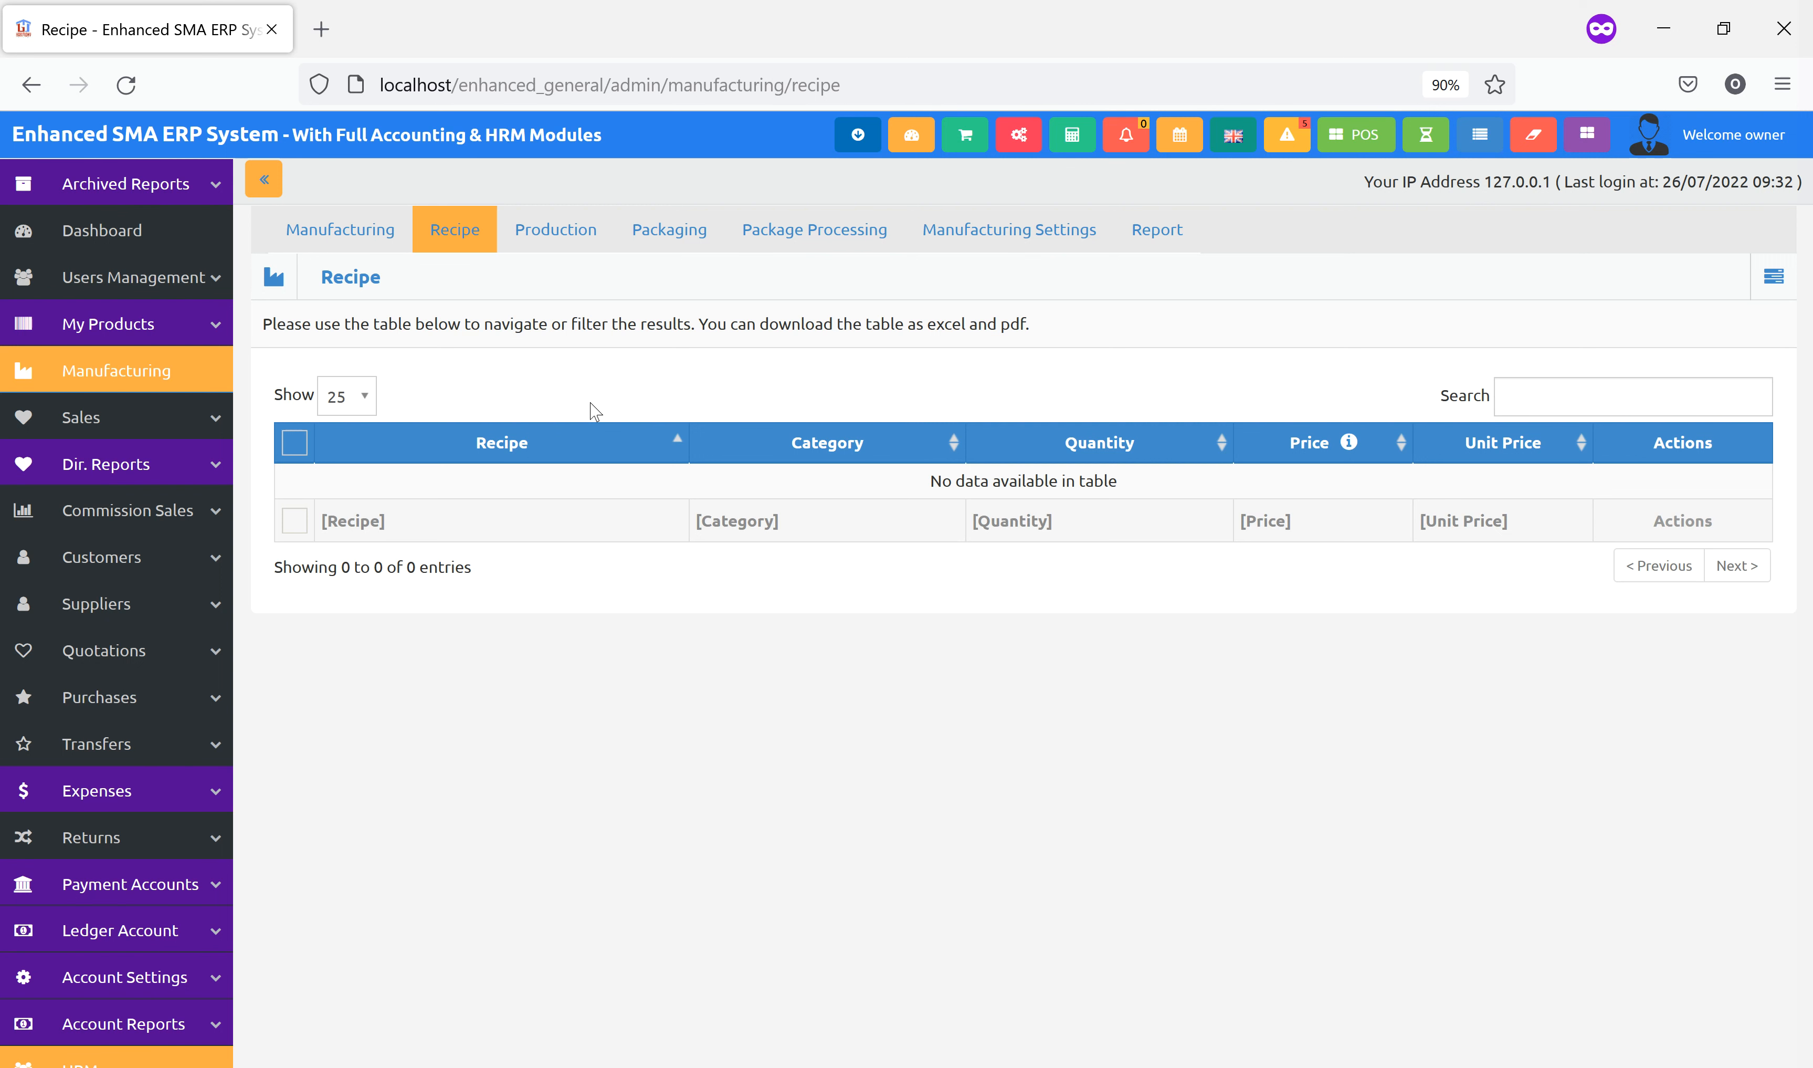
# Open the form for adding a new product and review its manufacturing product type options.
pyautogui.click(201, 330)
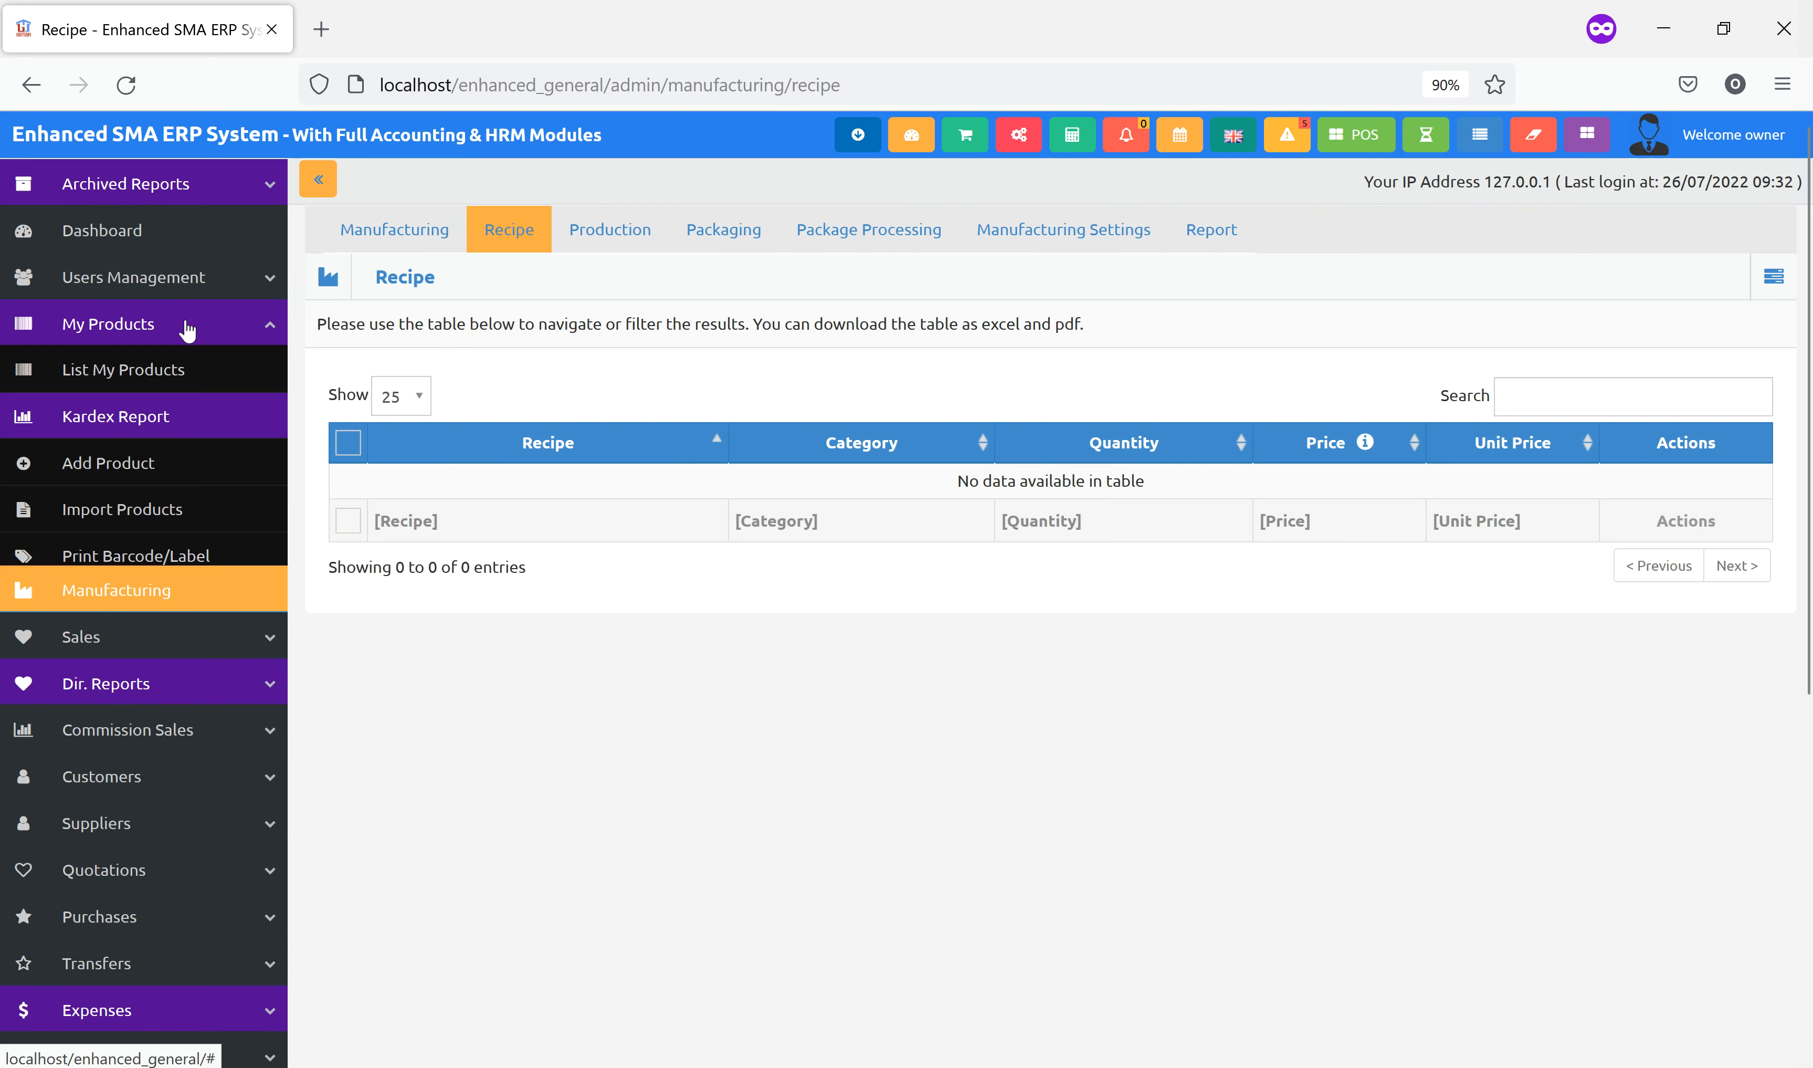
pyautogui.click(135, 466)
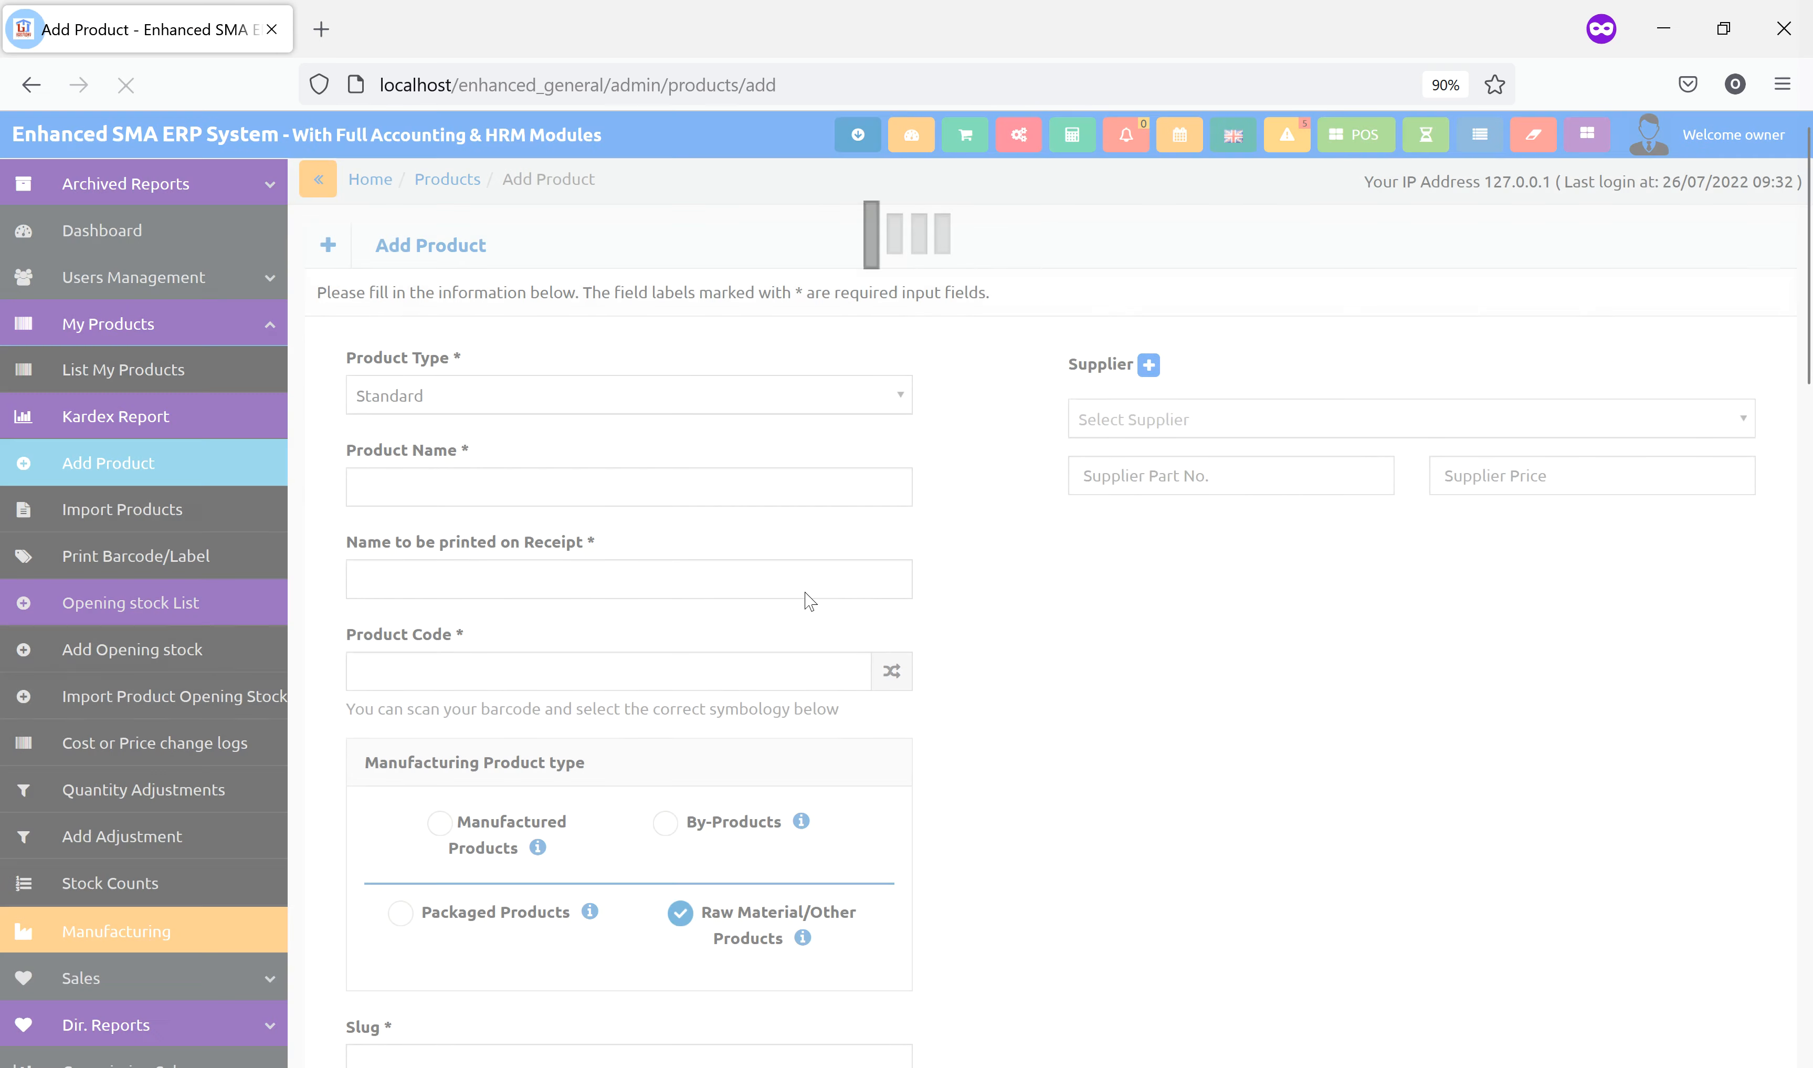
pyautogui.scroll(-2, 964, 598)
pyautogui.moveTo(359, 632); pyautogui.dragTo(677, 763)
pyautogui.click(960, 733)
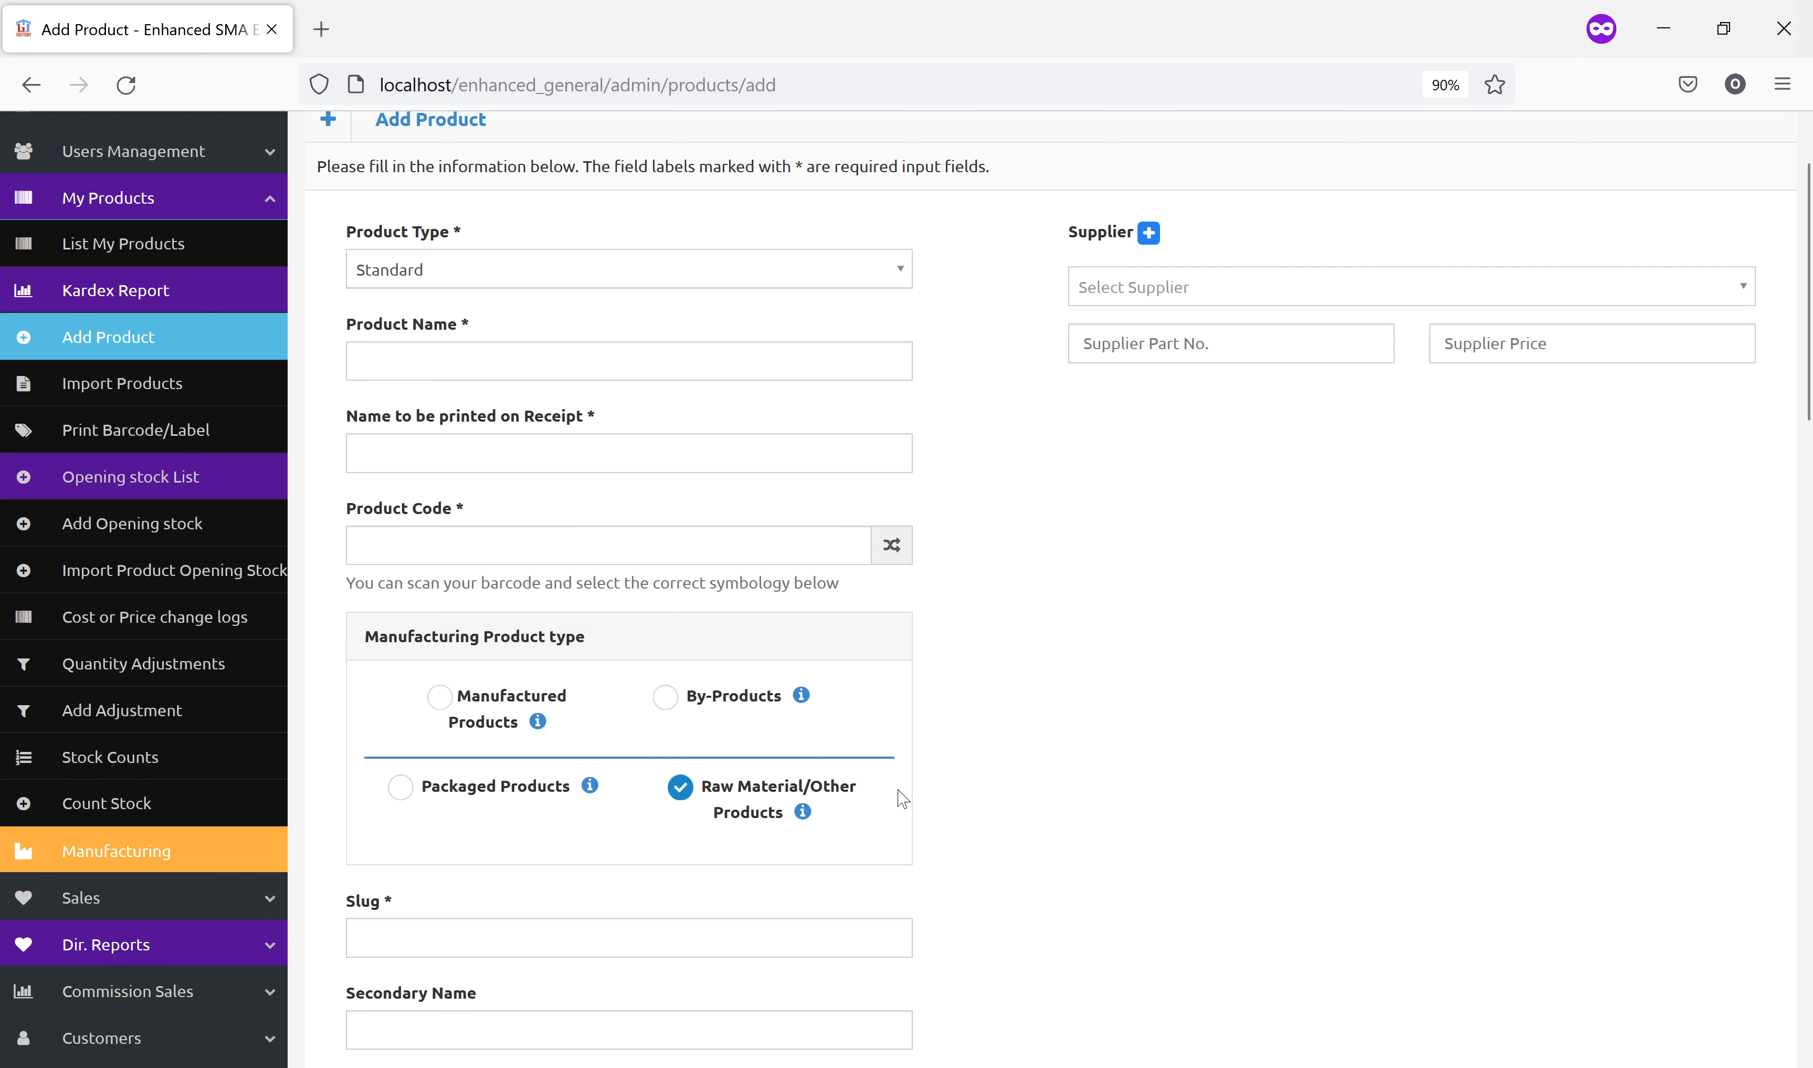
# Enter "Olive Fruit" as the product name and receipt name, and generate a random product code.
pyautogui.moveTo(803, 814)
pyautogui.click(381, 352)
pyautogui.write('Oli')
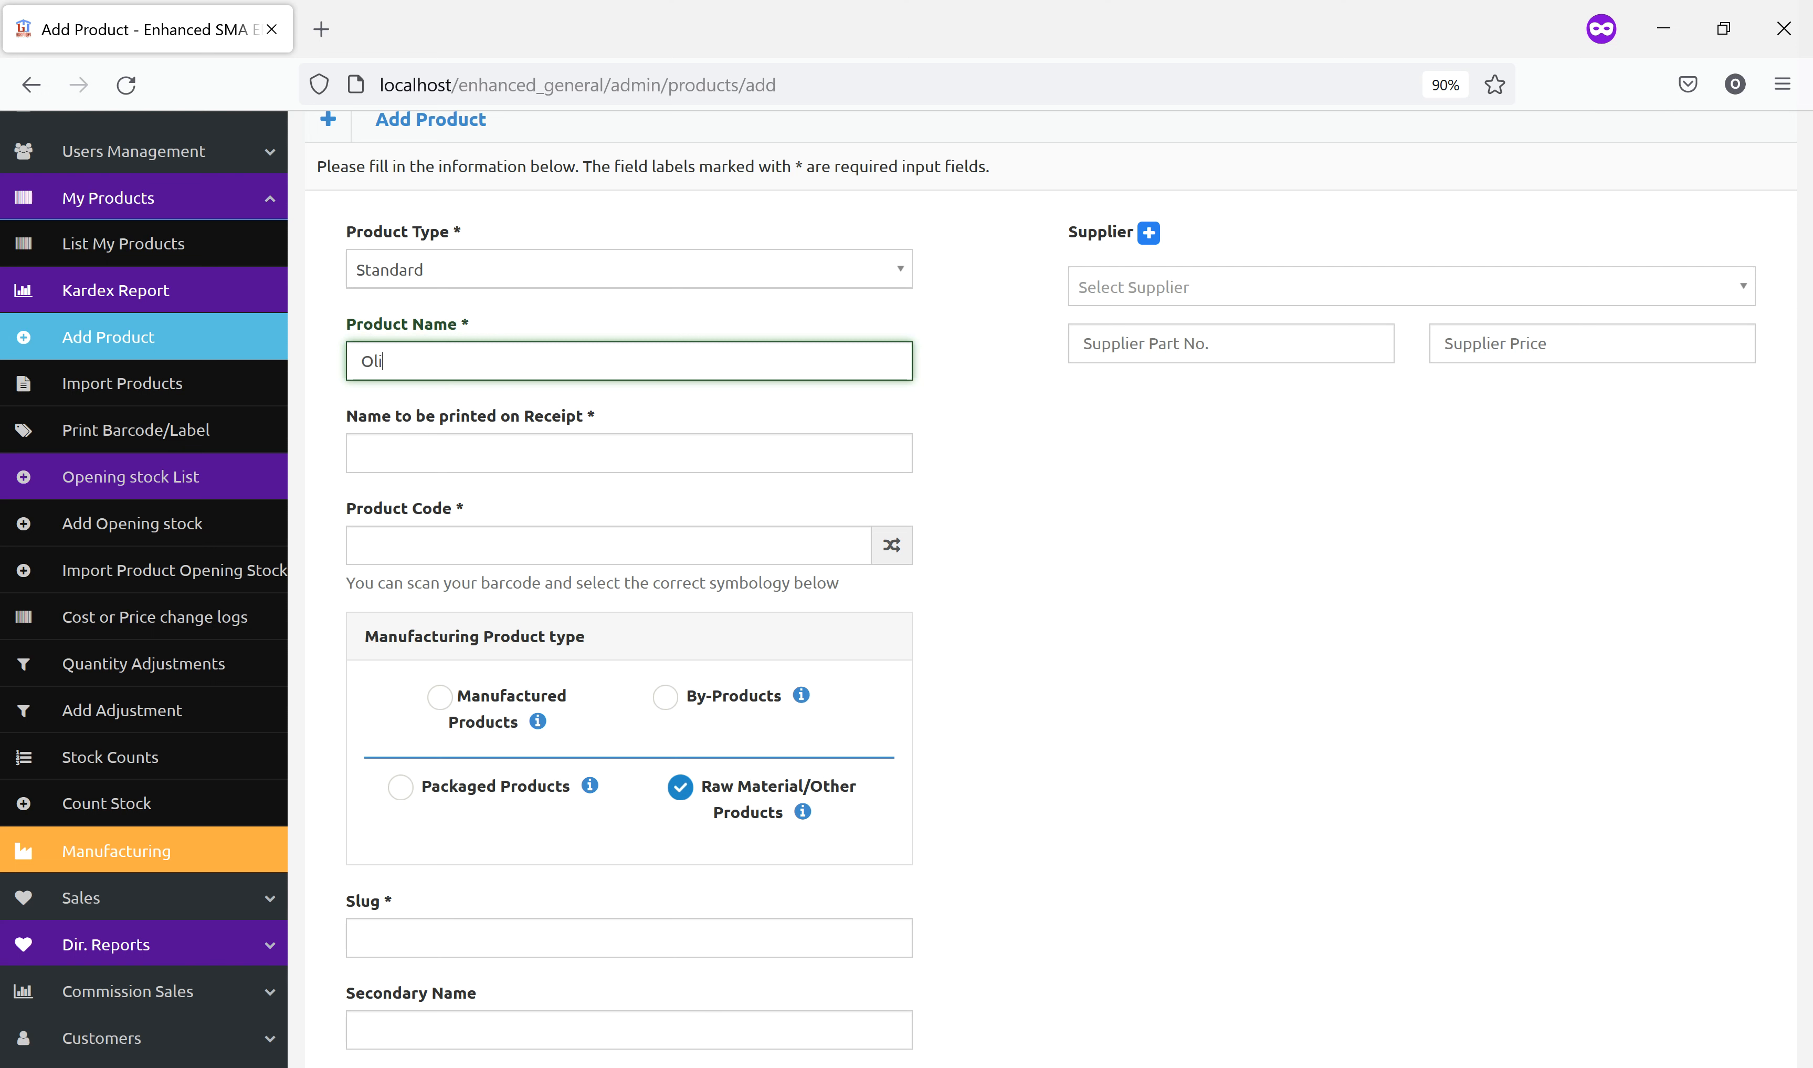
pyautogui.write('ve Fruit')
pyautogui.hotkey('ctrl', 'a')
pyautogui.hotkey('ctrl', 'c')
pyautogui.click(446, 456)
pyautogui.hotkey('ctrl', 'v')
pyautogui.click(1086, 547)
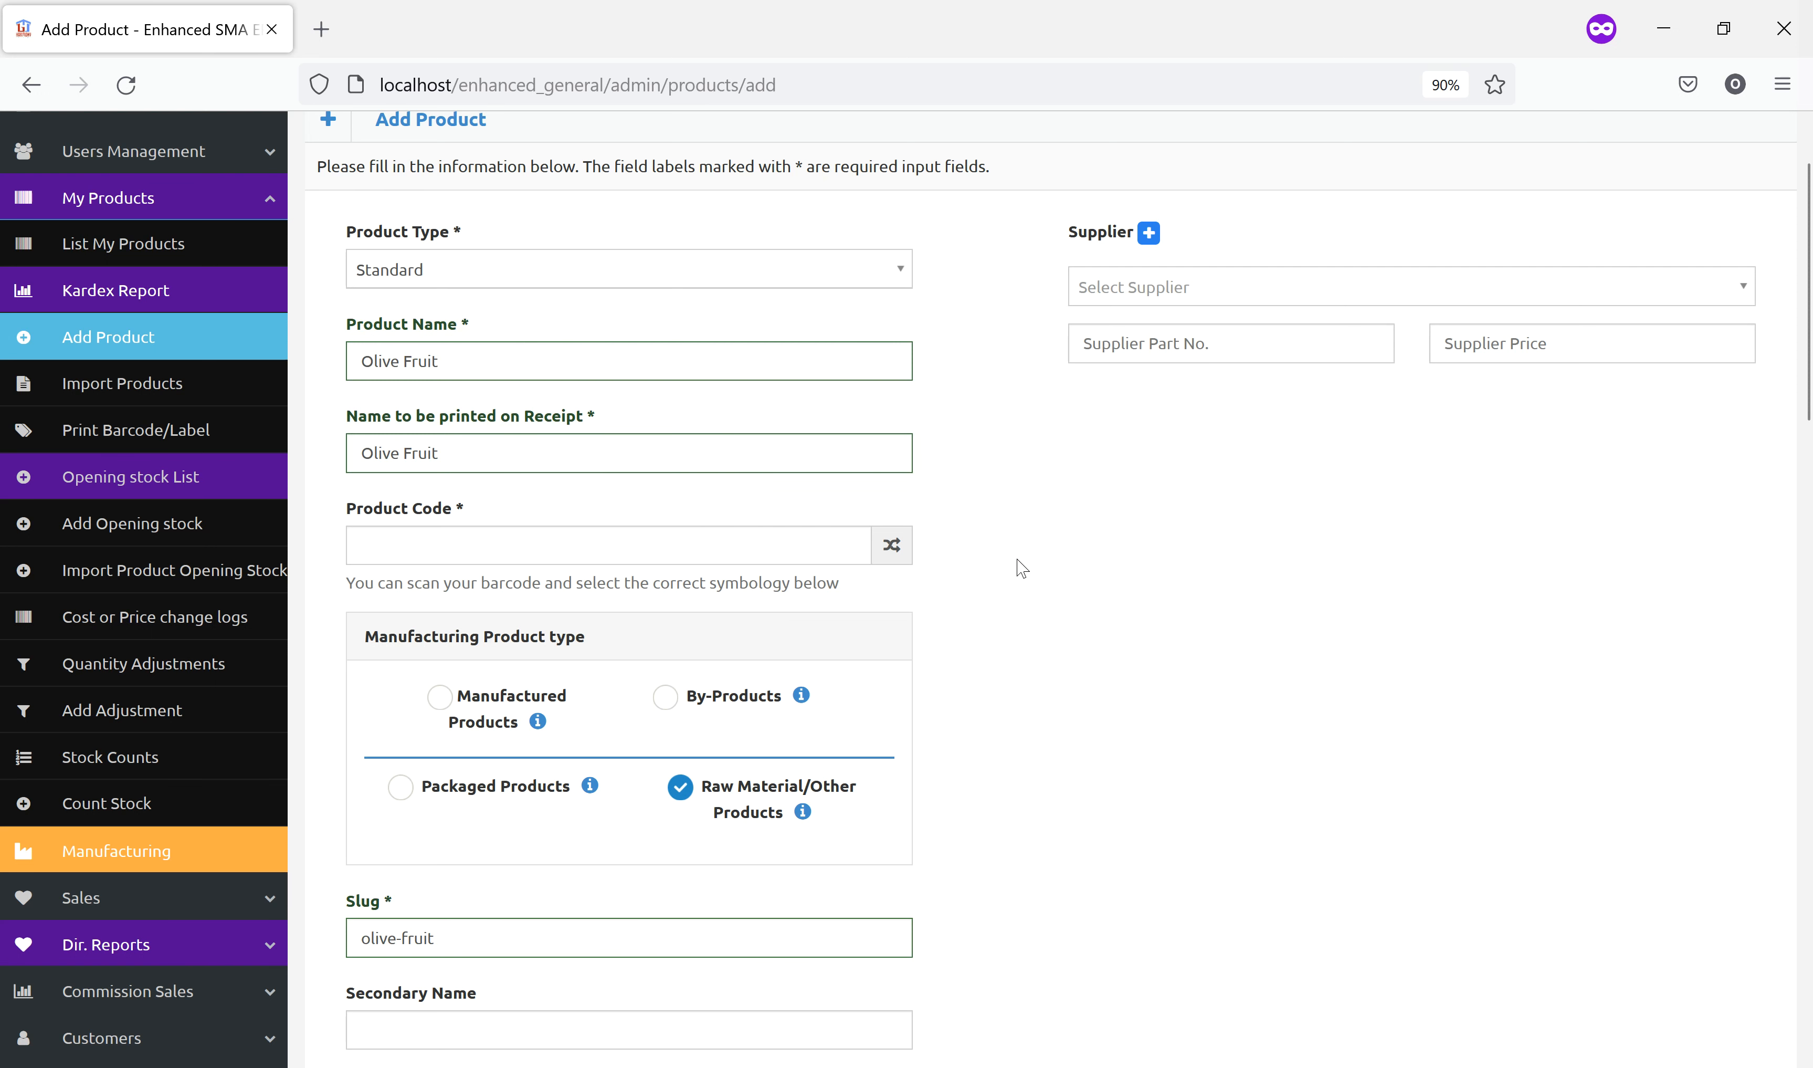
pyautogui.click(891, 545)
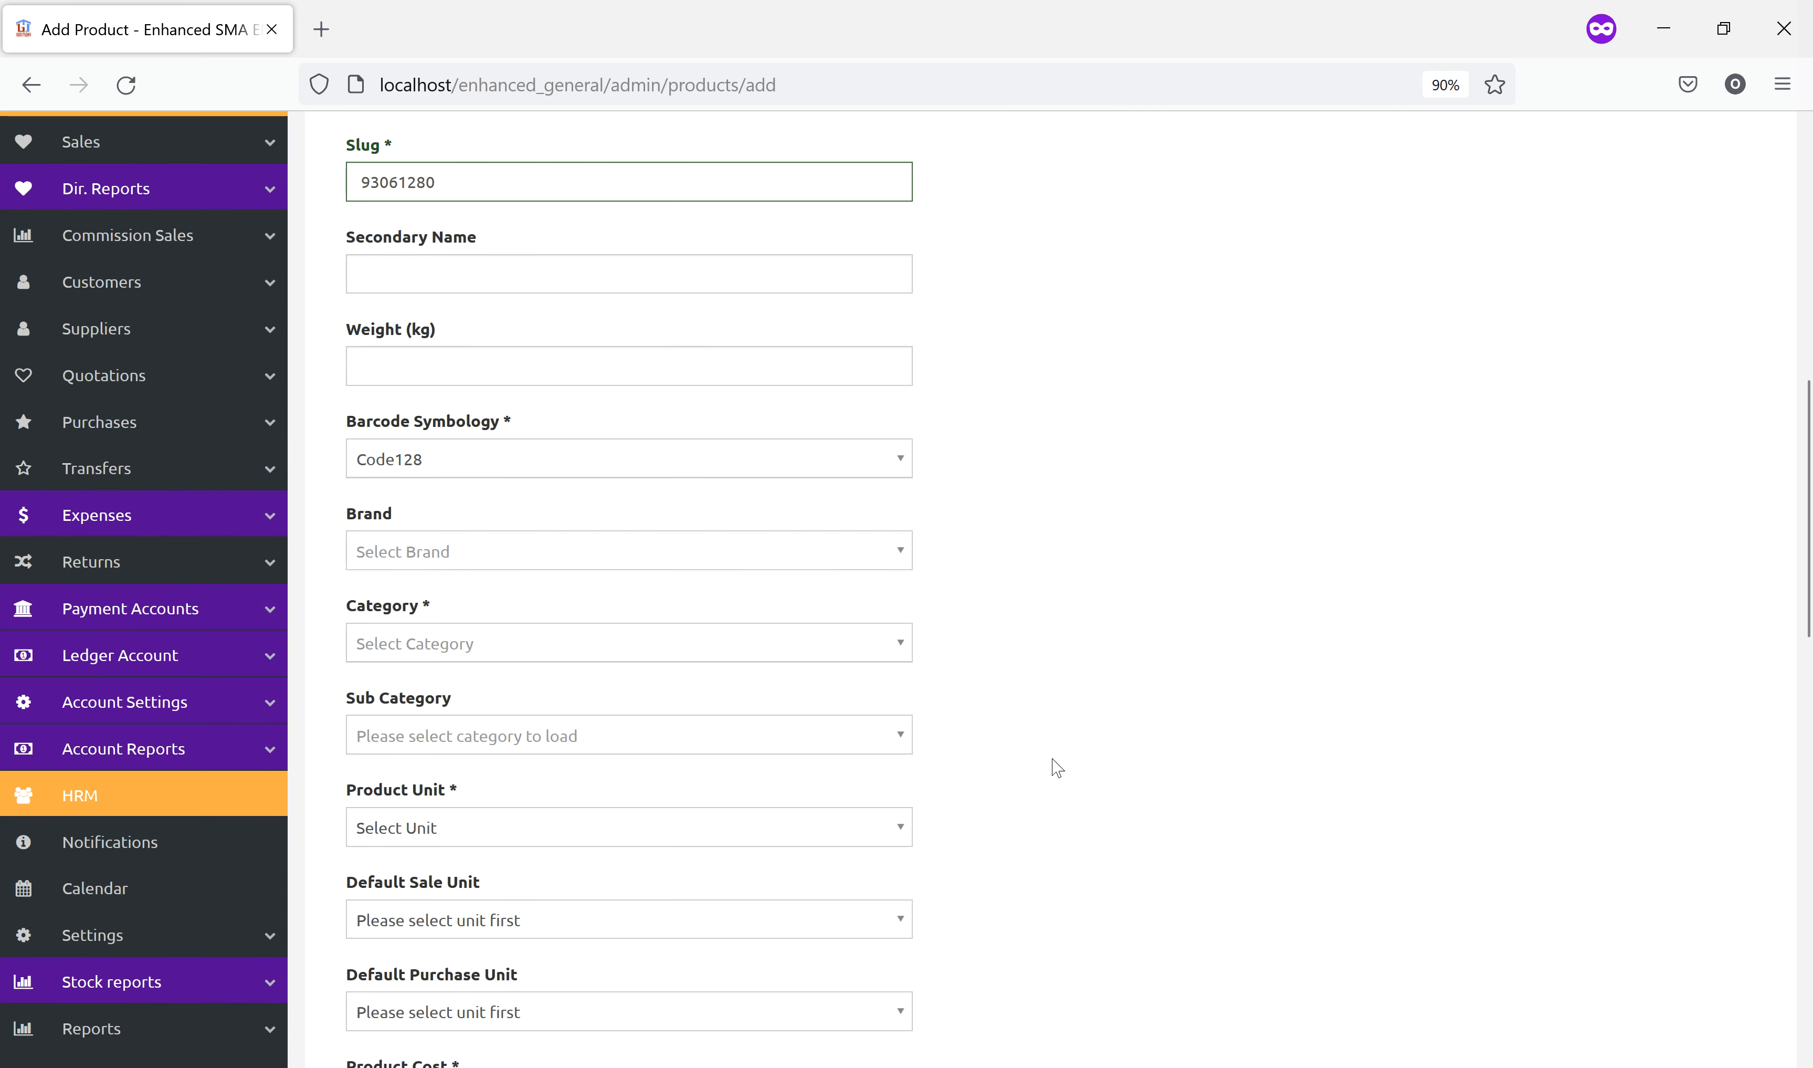
# Assign the Olive Fruit product to Category two and set its product unit to Kilogram (kg).
pyautogui.click(717, 645)
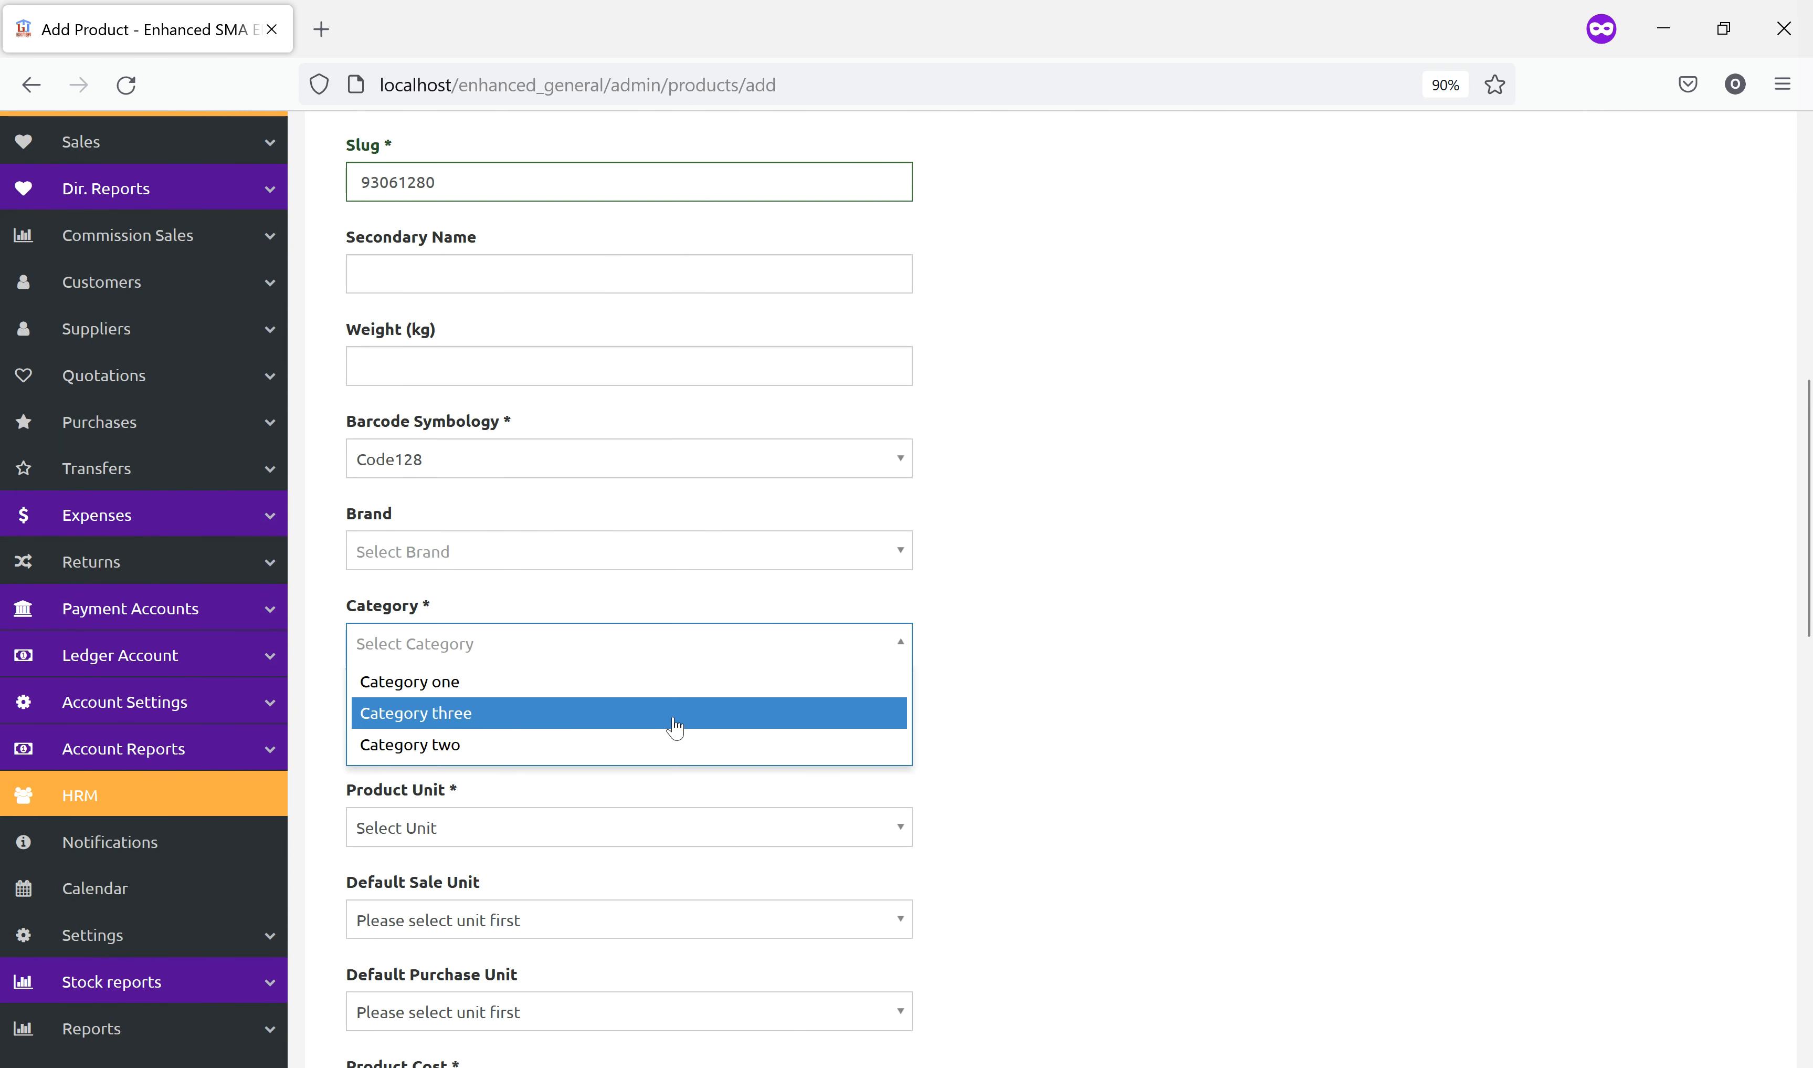
pyautogui.click(480, 745)
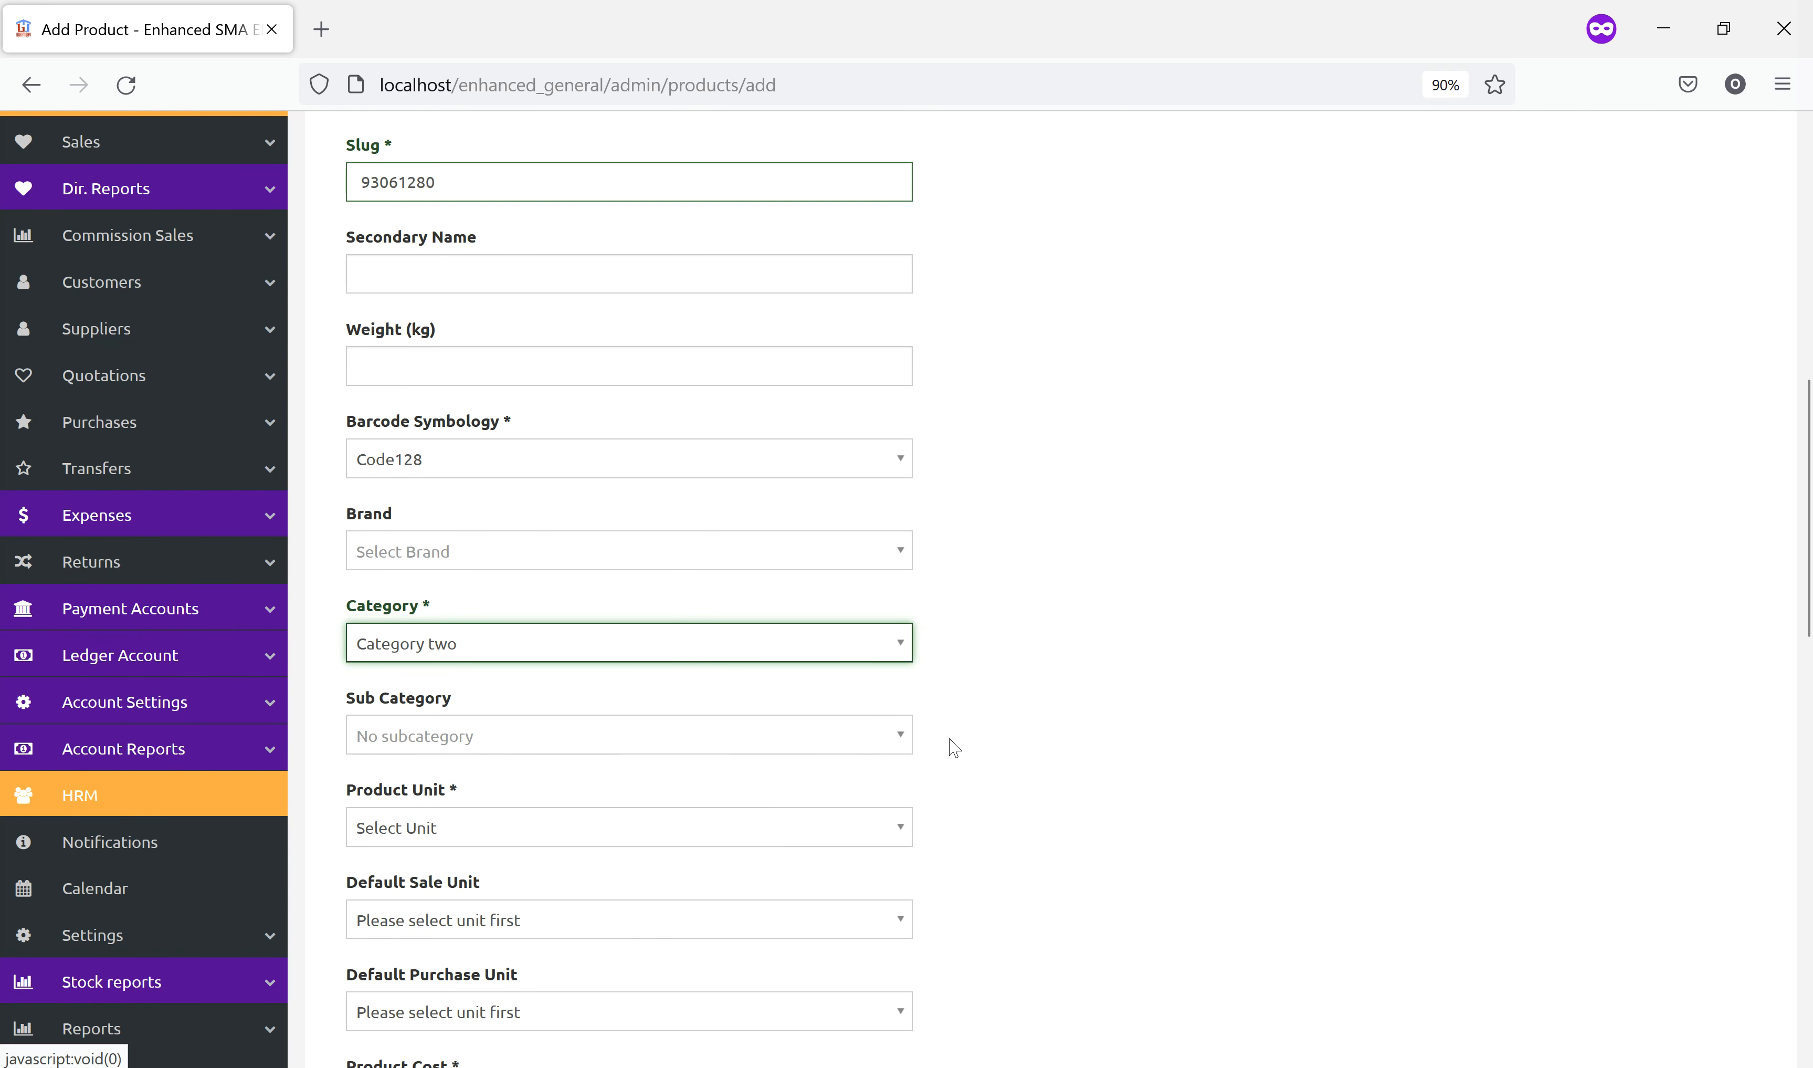
pyautogui.scroll(-3, 733, 836)
pyautogui.click(511, 588)
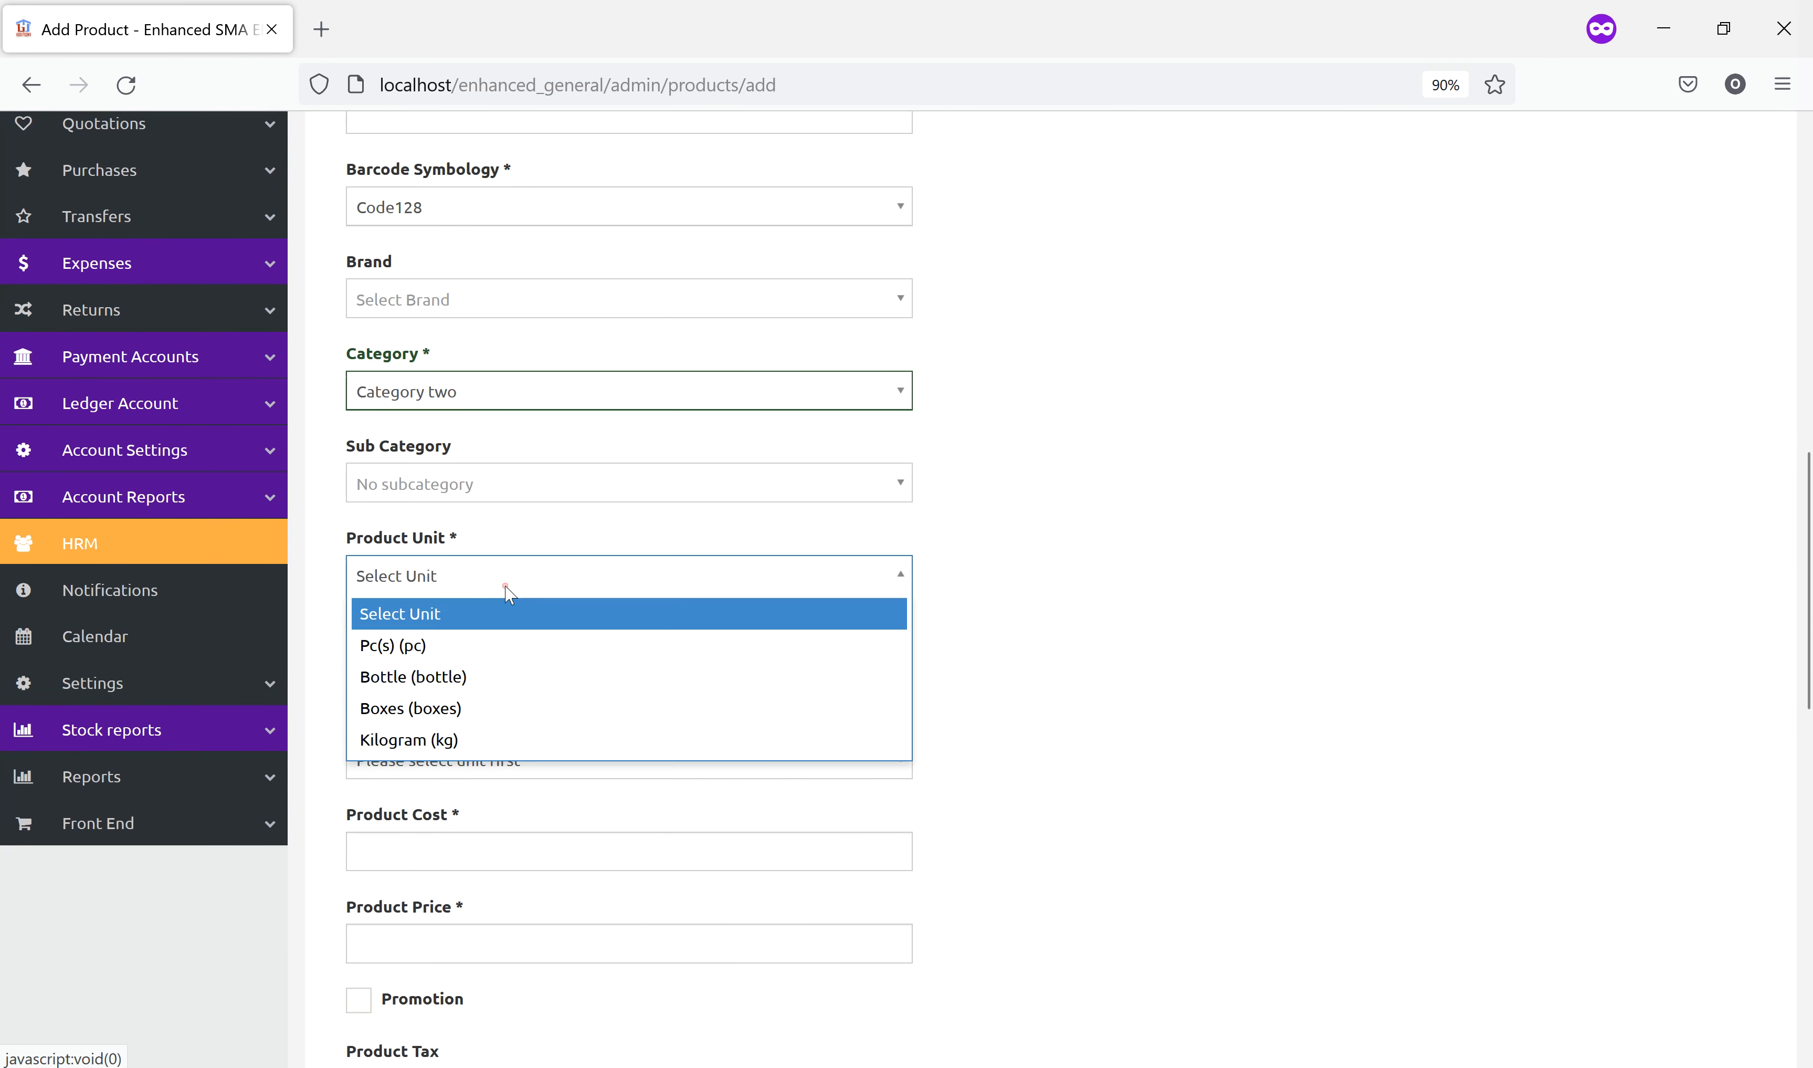
pyautogui.click(433, 739)
# Set the Olive Fruit product's cost to 2000 and its price to 3000.
pyautogui.scroll(-5, 982, 683)
pyautogui.click(400, 477)
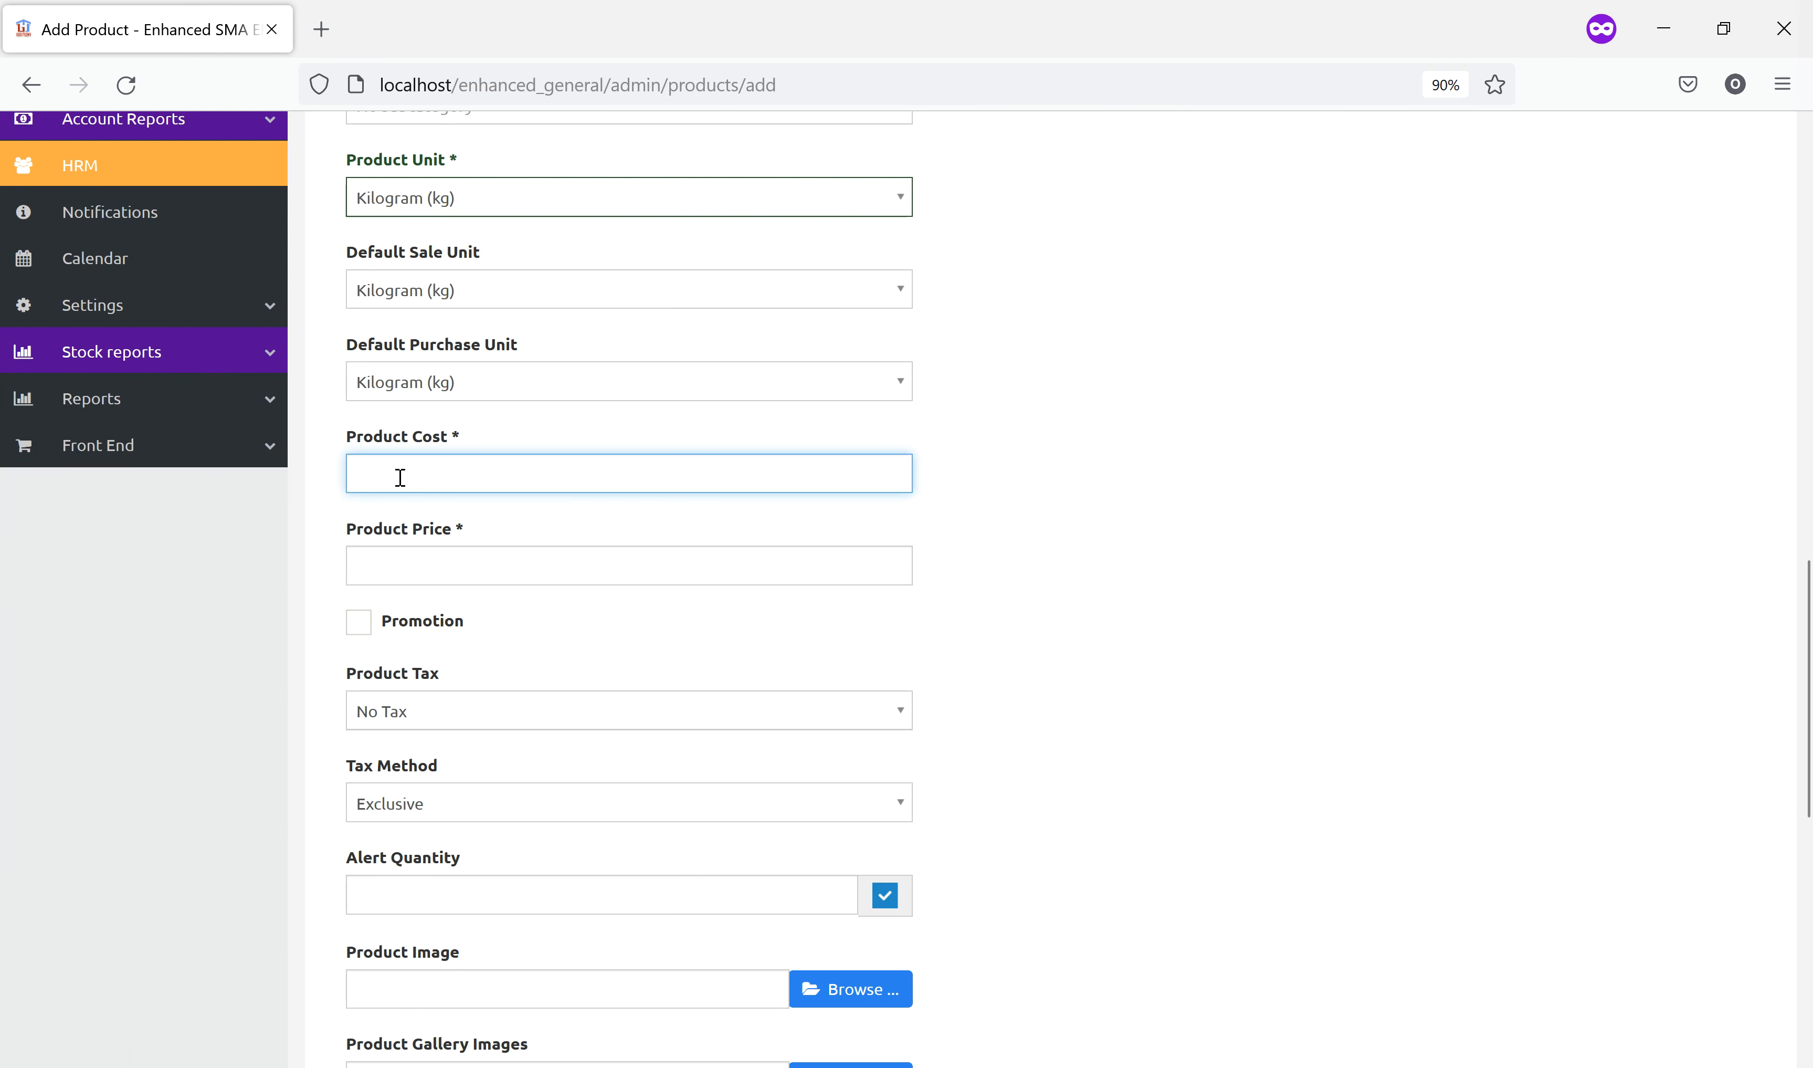
pyautogui.write('2000')
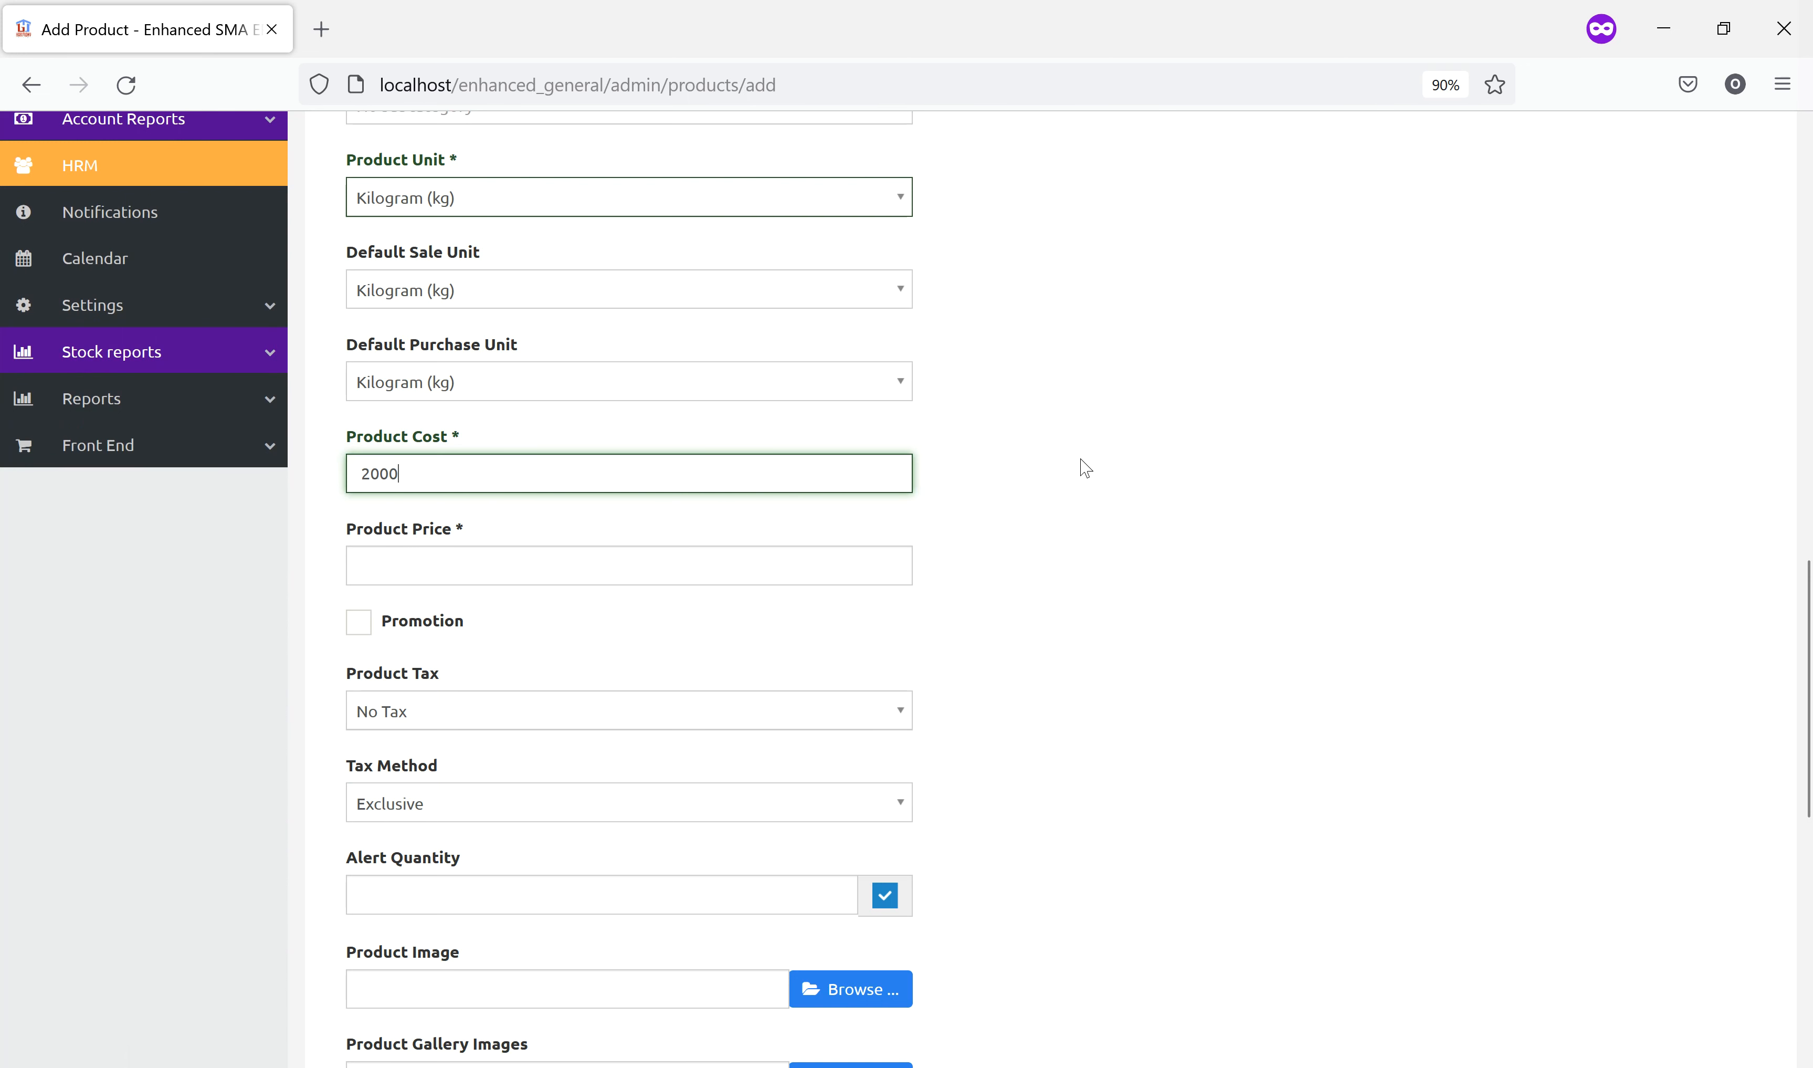
pyautogui.click(484, 563)
pyautogui.write('3000')
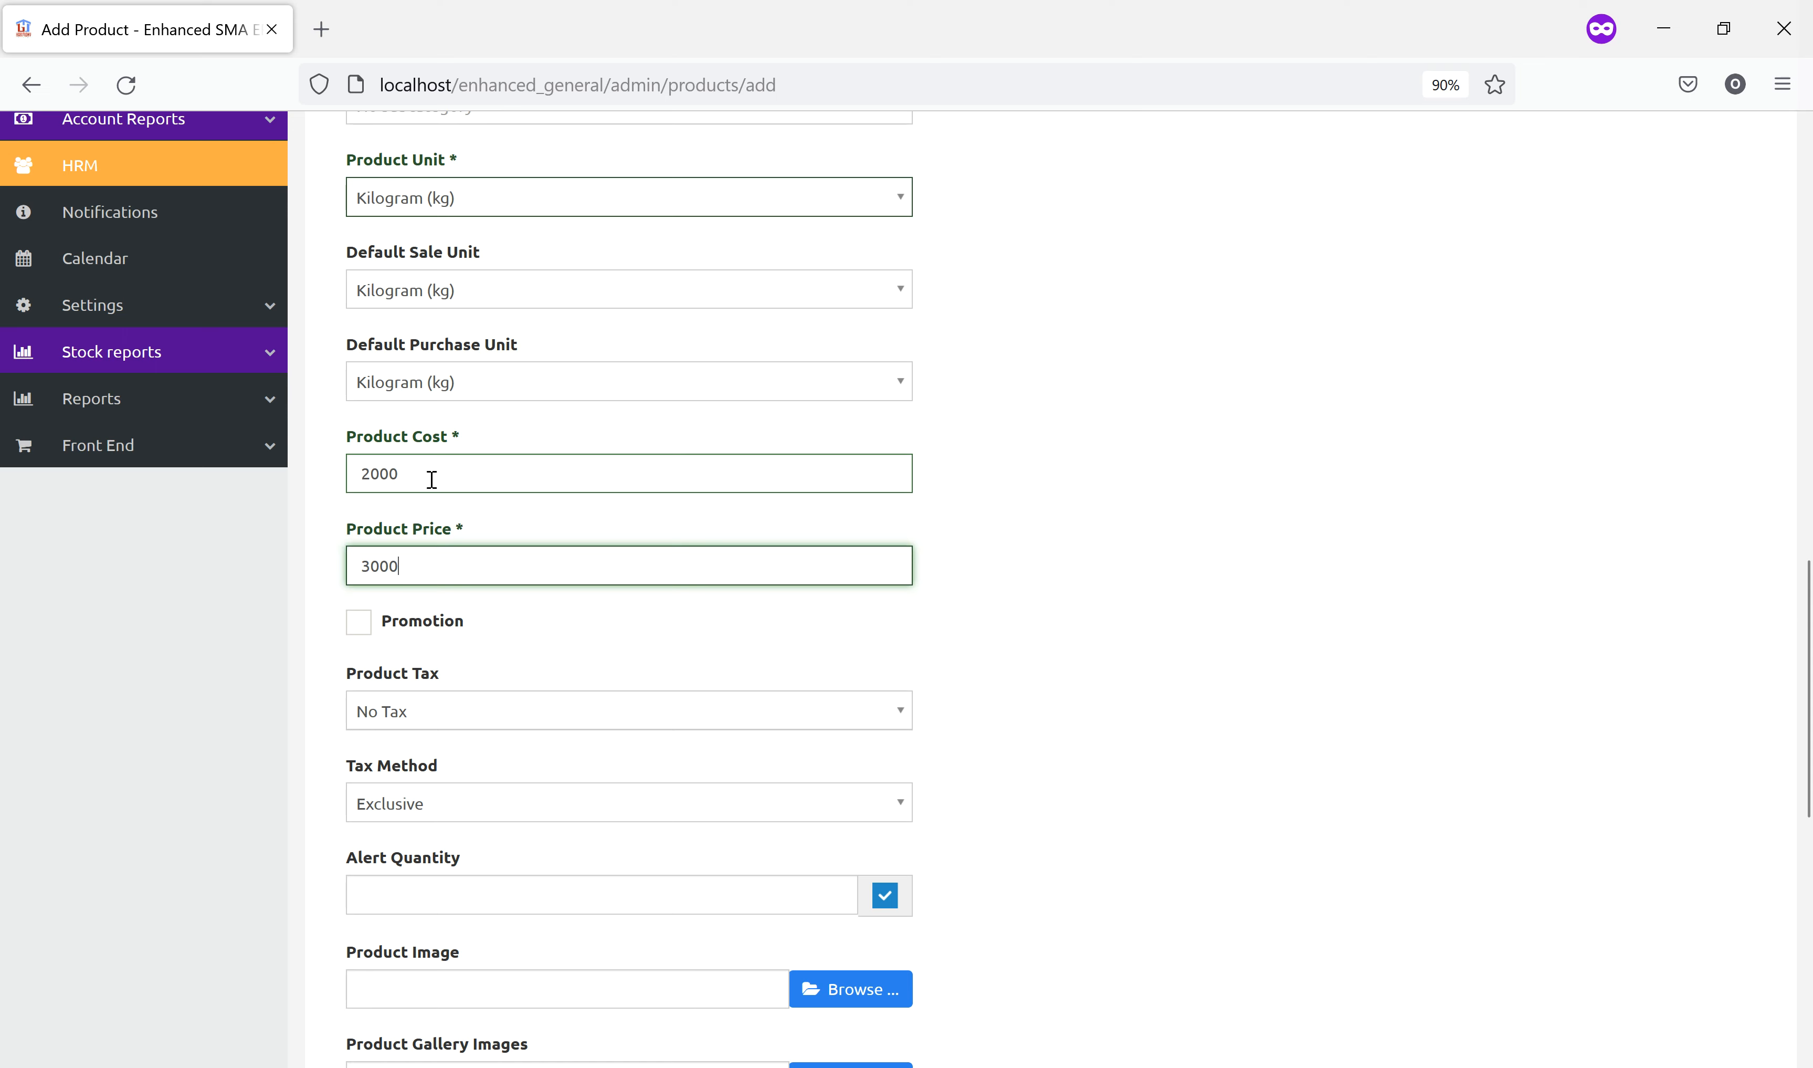
# Save the Olive Fruit product and view its details from the product list.
pyautogui.click(1600, 690)
pyautogui.scroll(-10, 1271, 699)
pyautogui.click(447, 925)
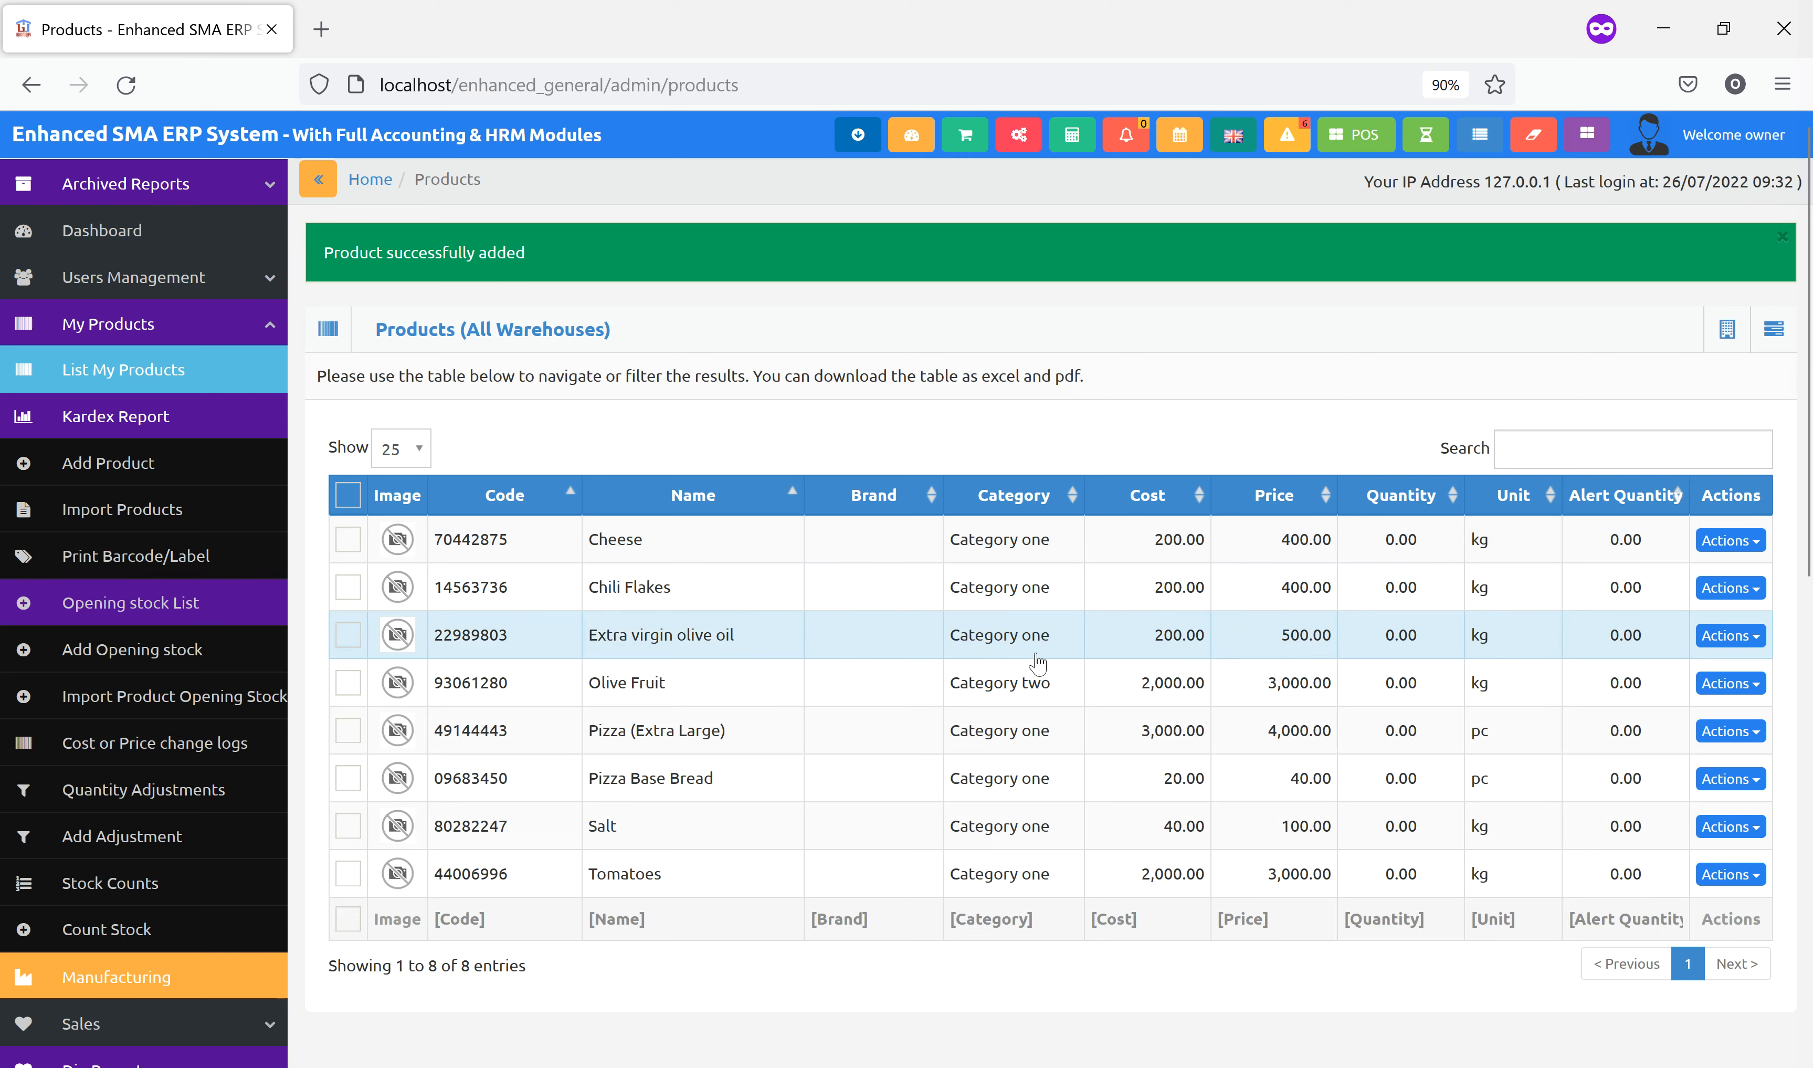
pyautogui.click(903, 682)
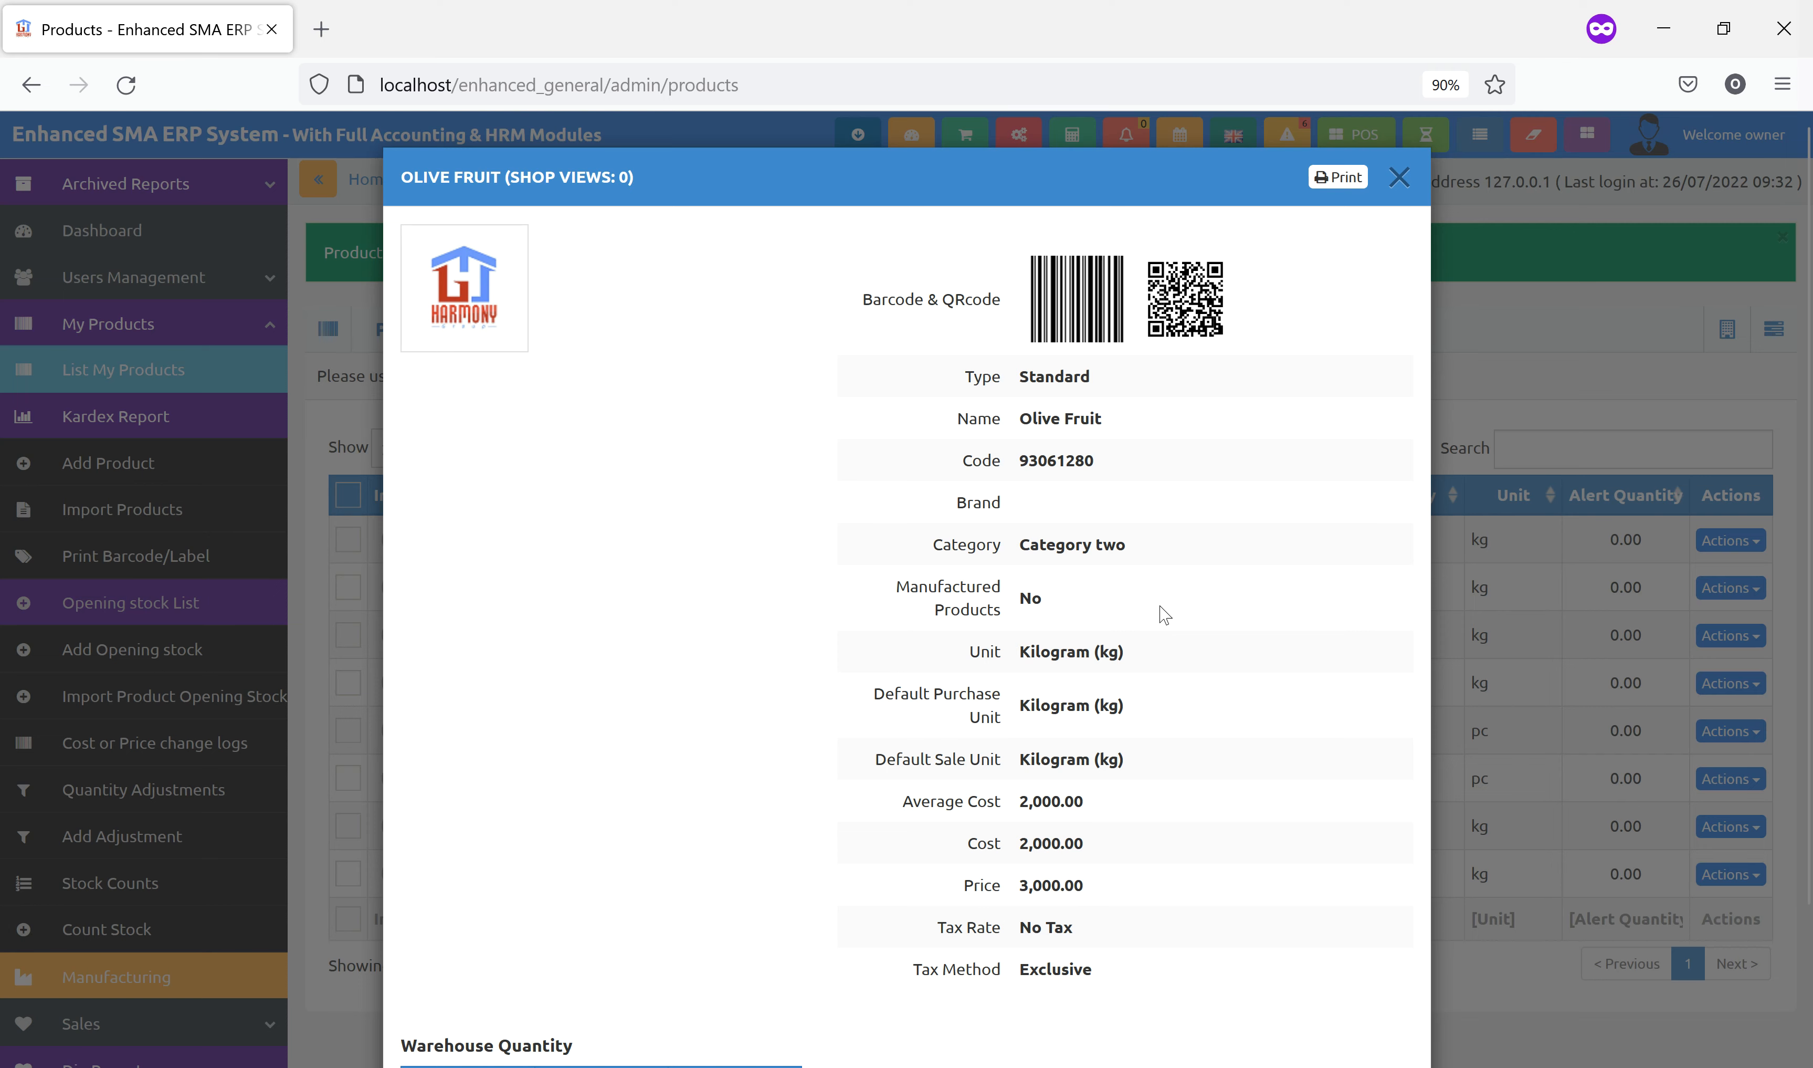
pyautogui.click(1491, 346)
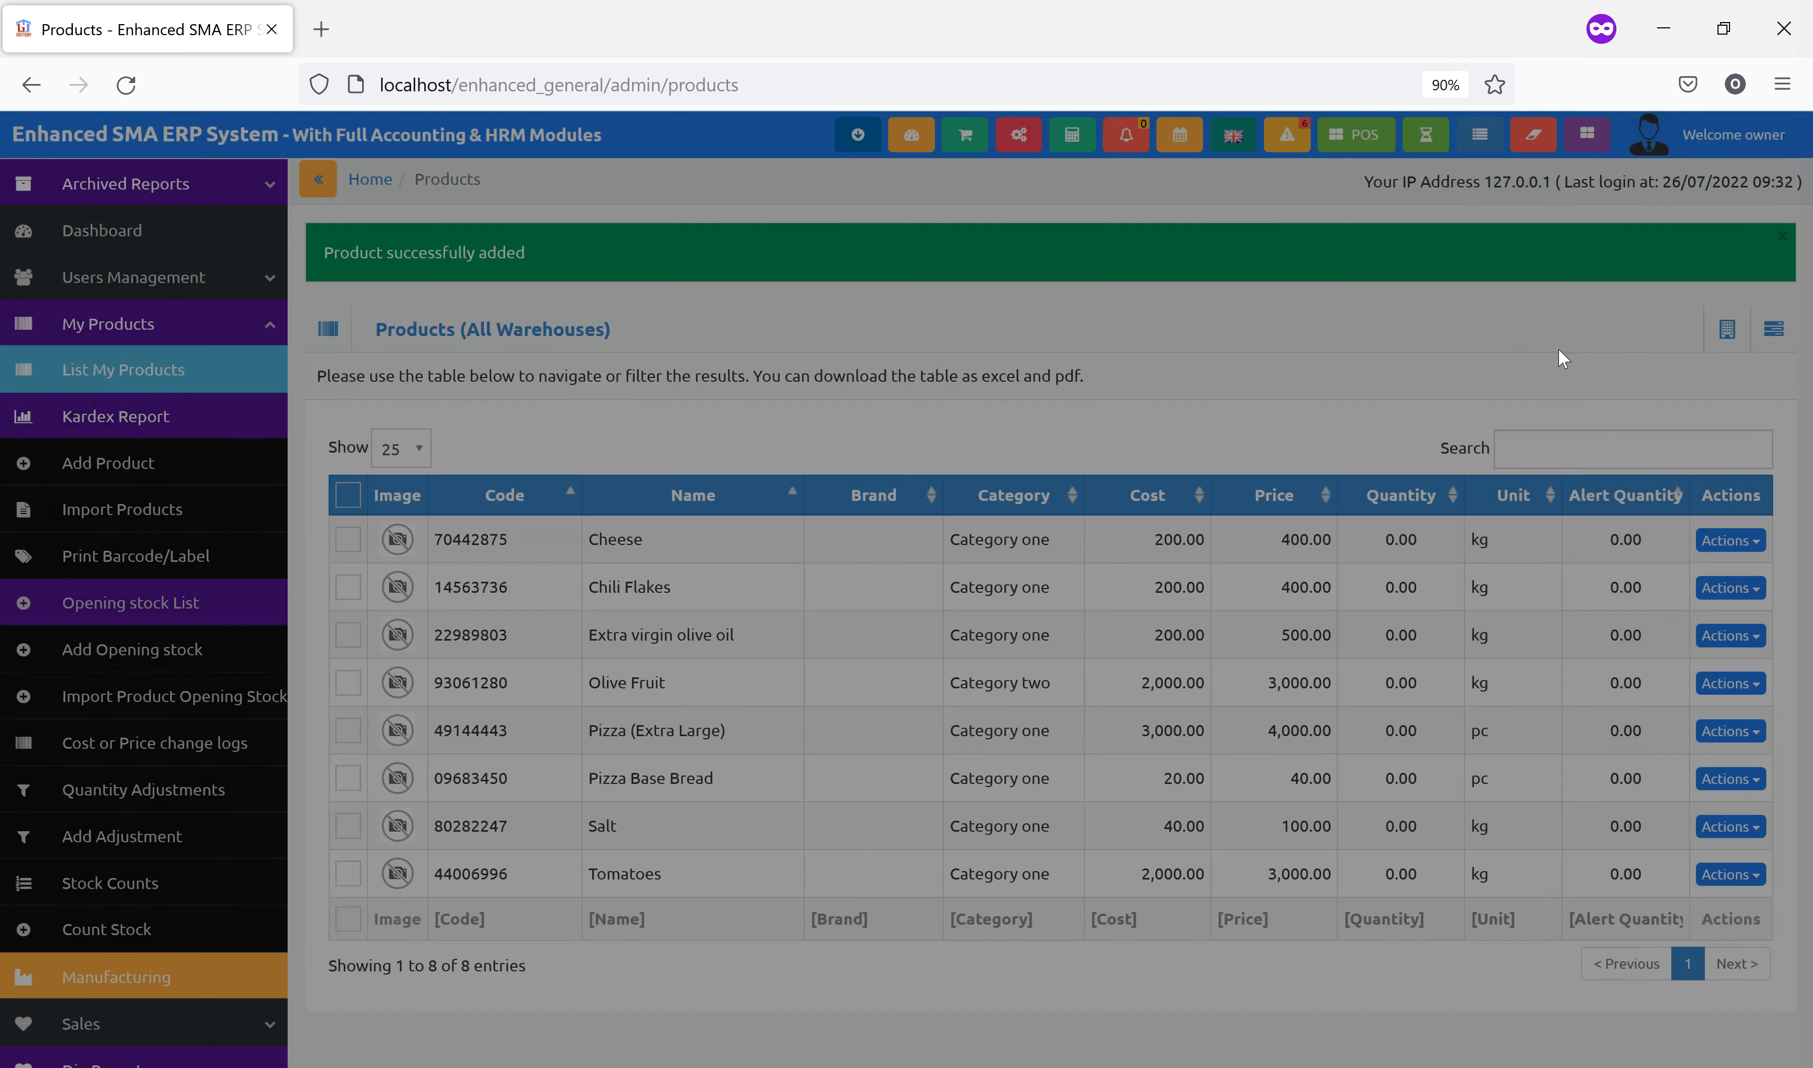
# Start another new product and set its manufacturing product type to Manufactured Products.
pyautogui.click(1773, 333)
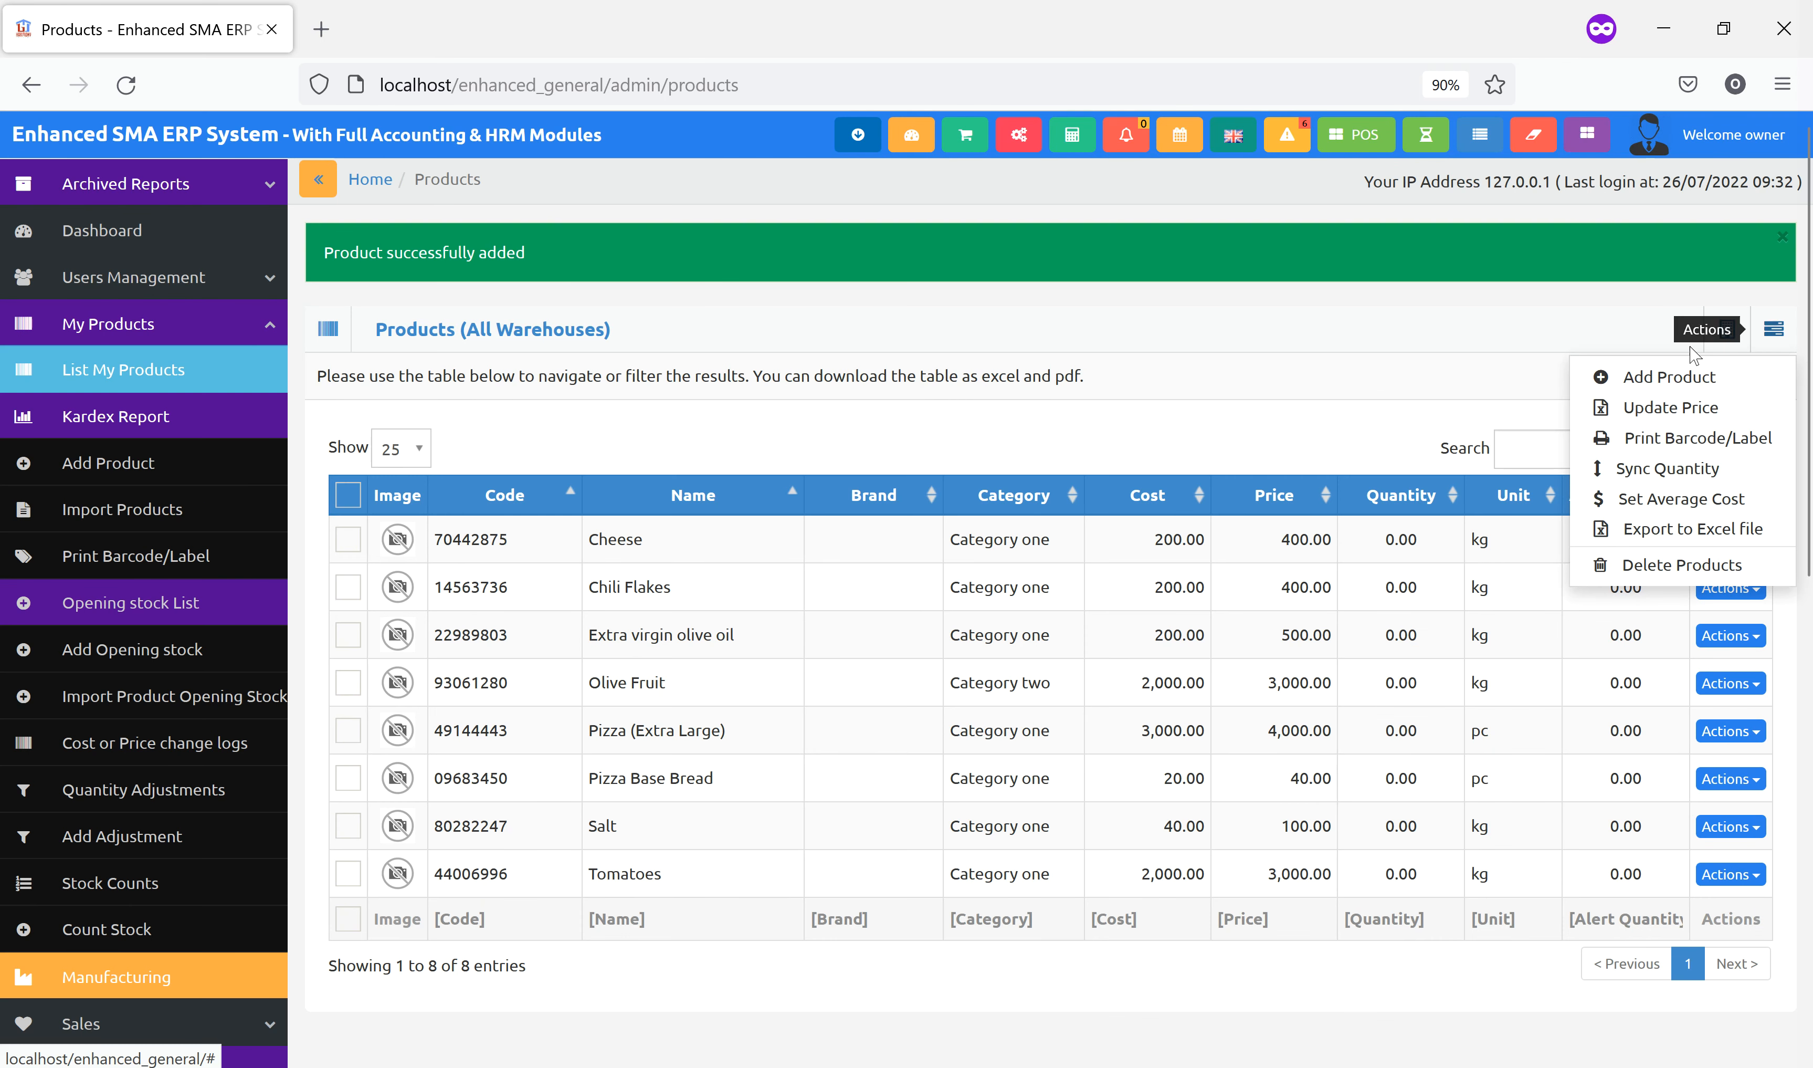
pyautogui.click(1651, 378)
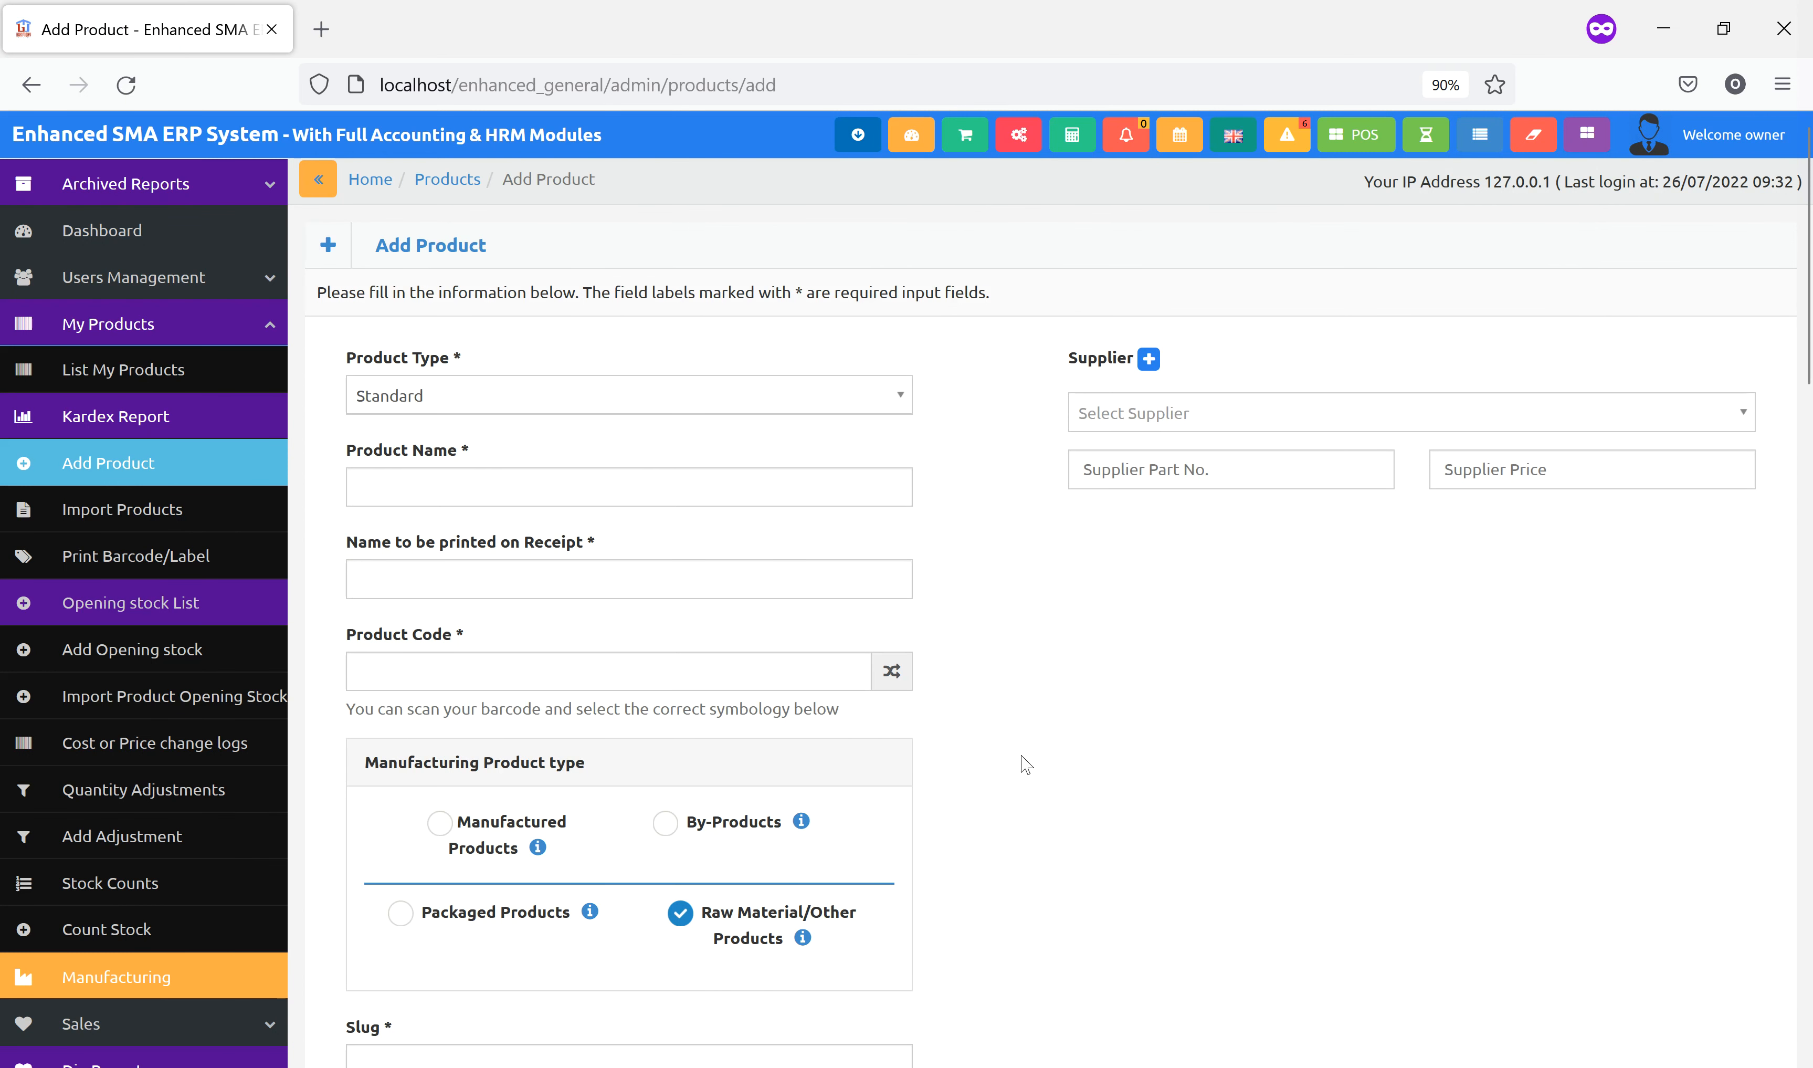
pyautogui.scroll(-2, 1025, 764)
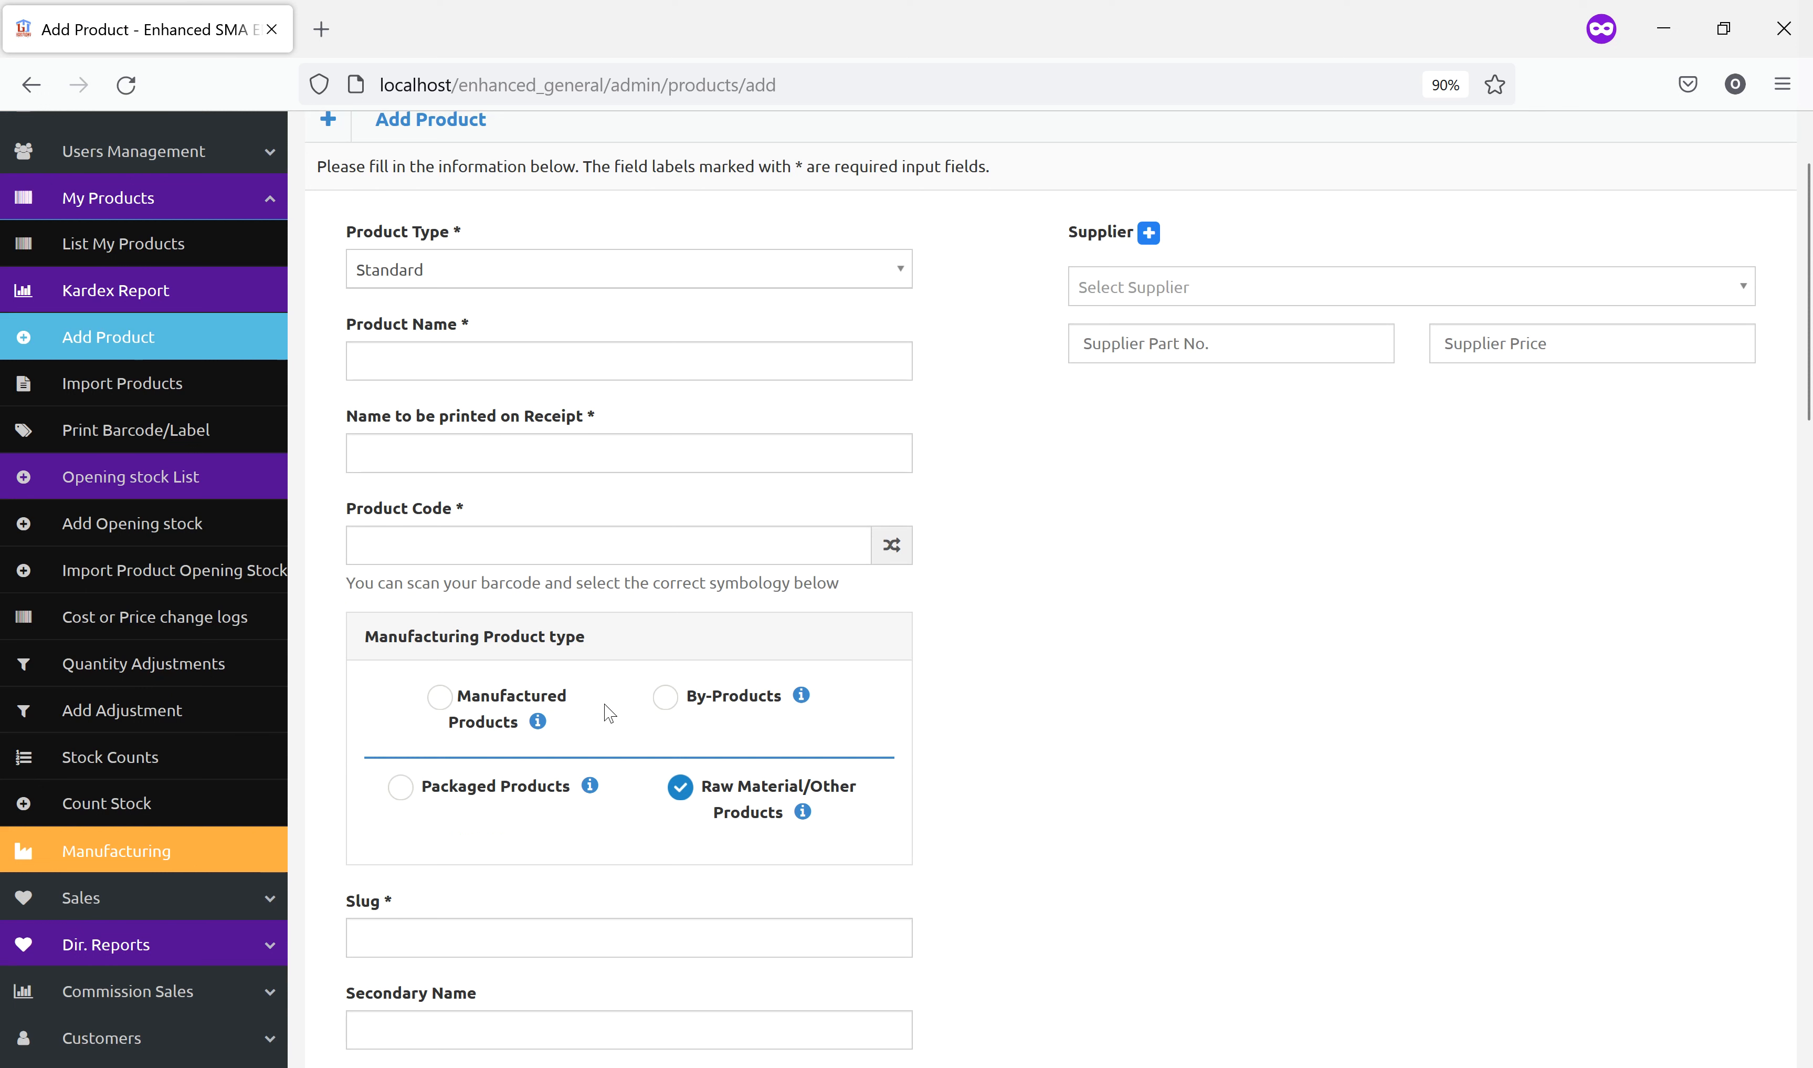
pyautogui.moveTo(539, 724)
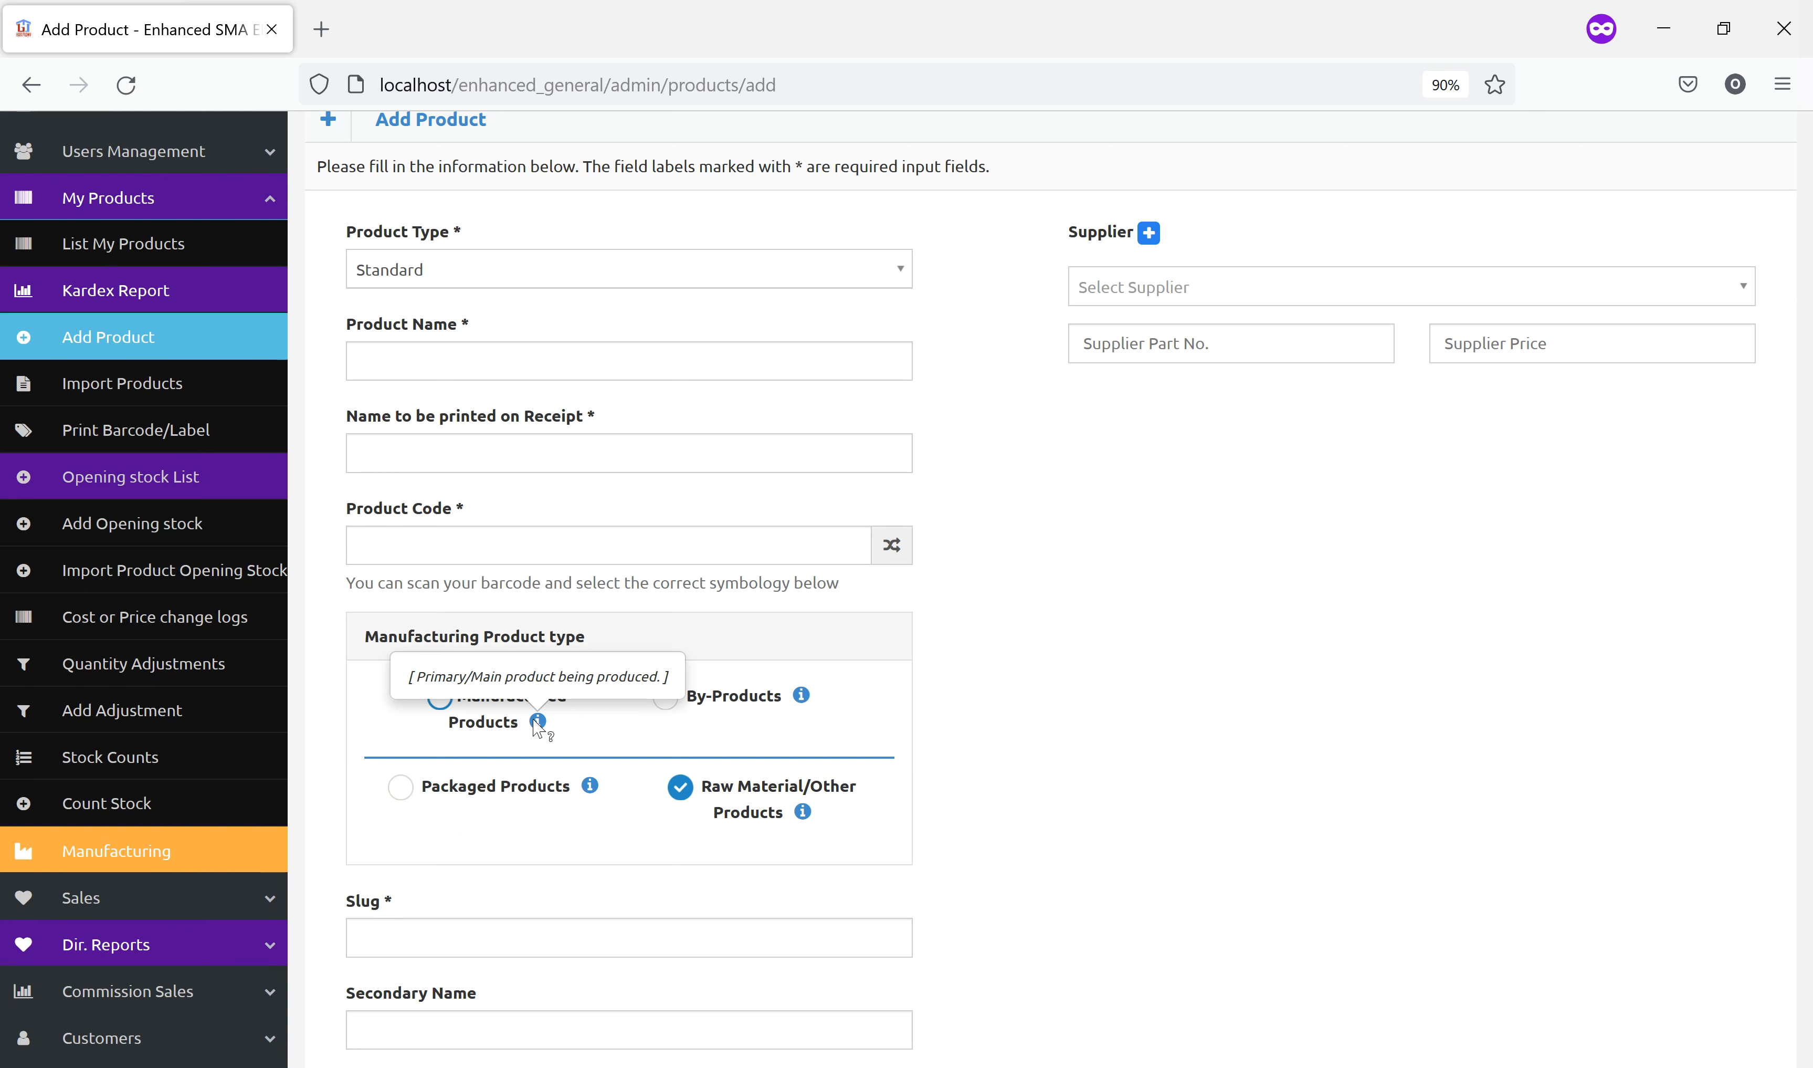
pyautogui.click(507, 724)
# Enter "Oil" as the product name and receipt name, and generate a random product code.
pyautogui.click(444, 362)
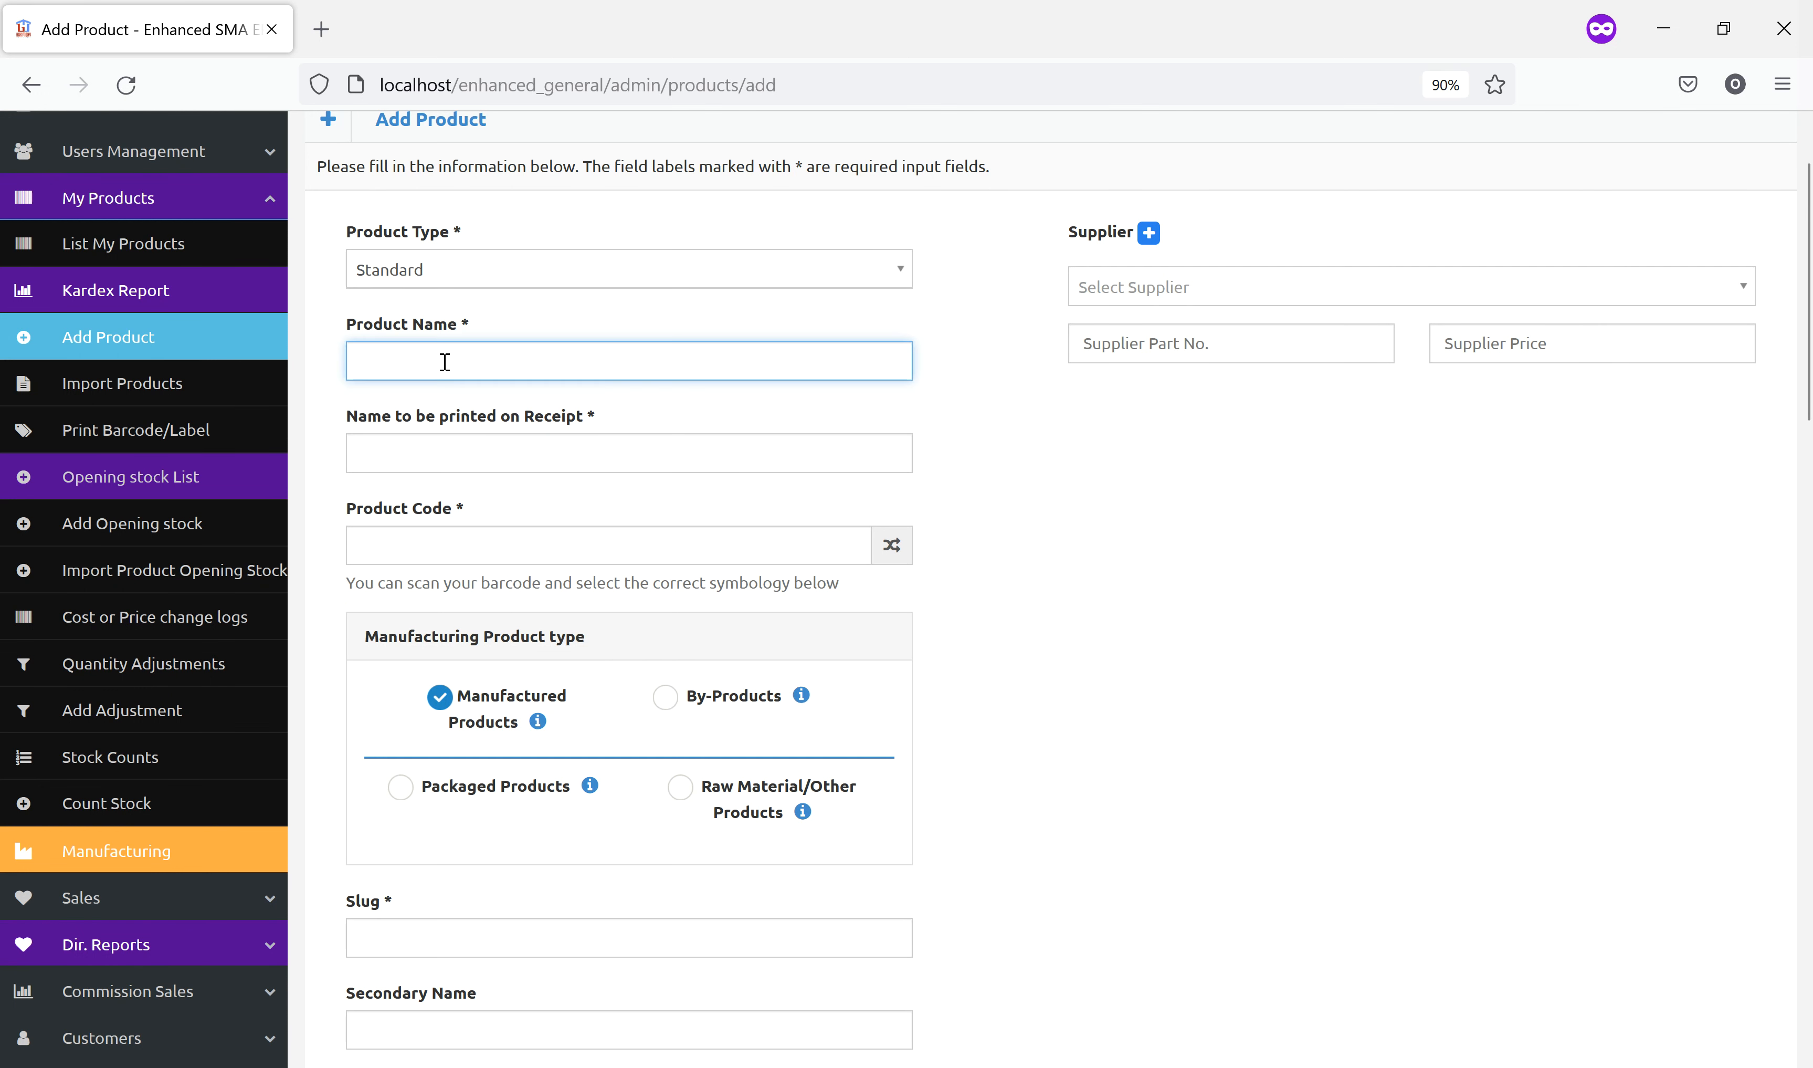
pyautogui.write('Oil')
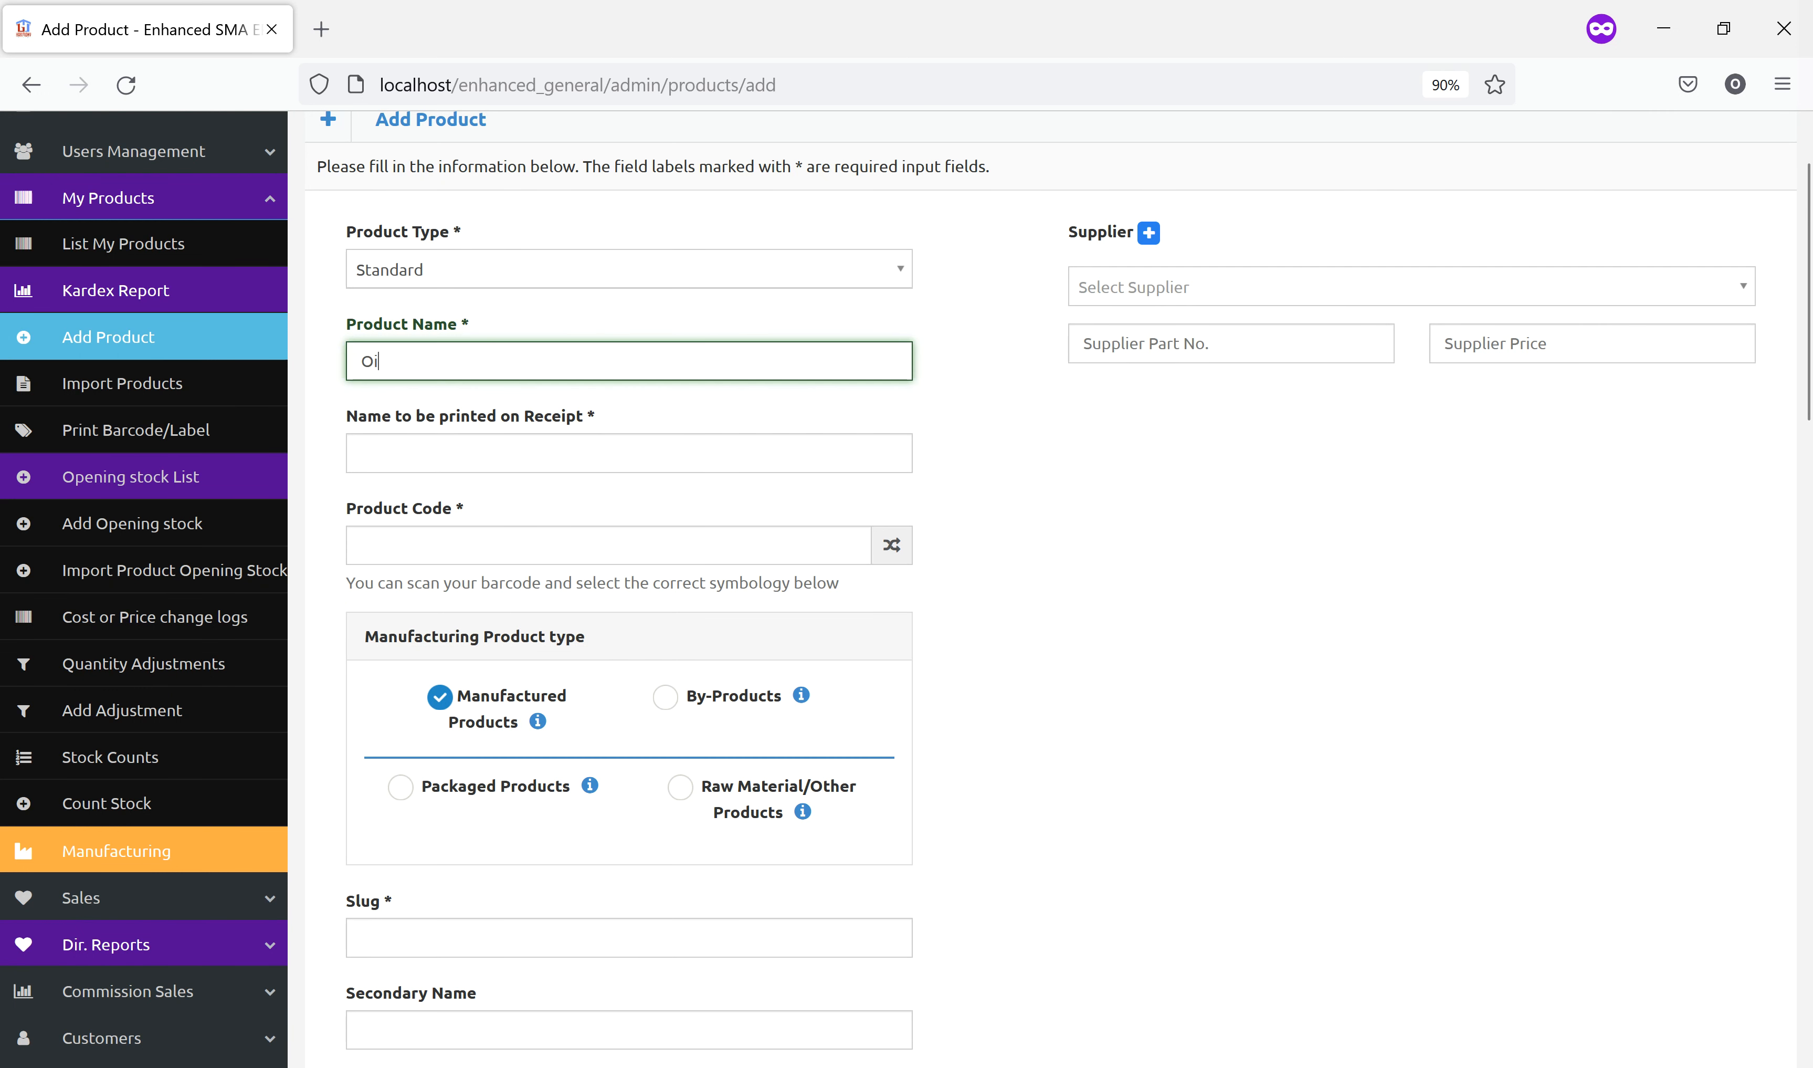
pyautogui.doubleClick(444, 362)
pyautogui.hotkey('ctrl', 'c')
pyautogui.click(416, 456)
pyautogui.hotkey('ctrl', 'v')
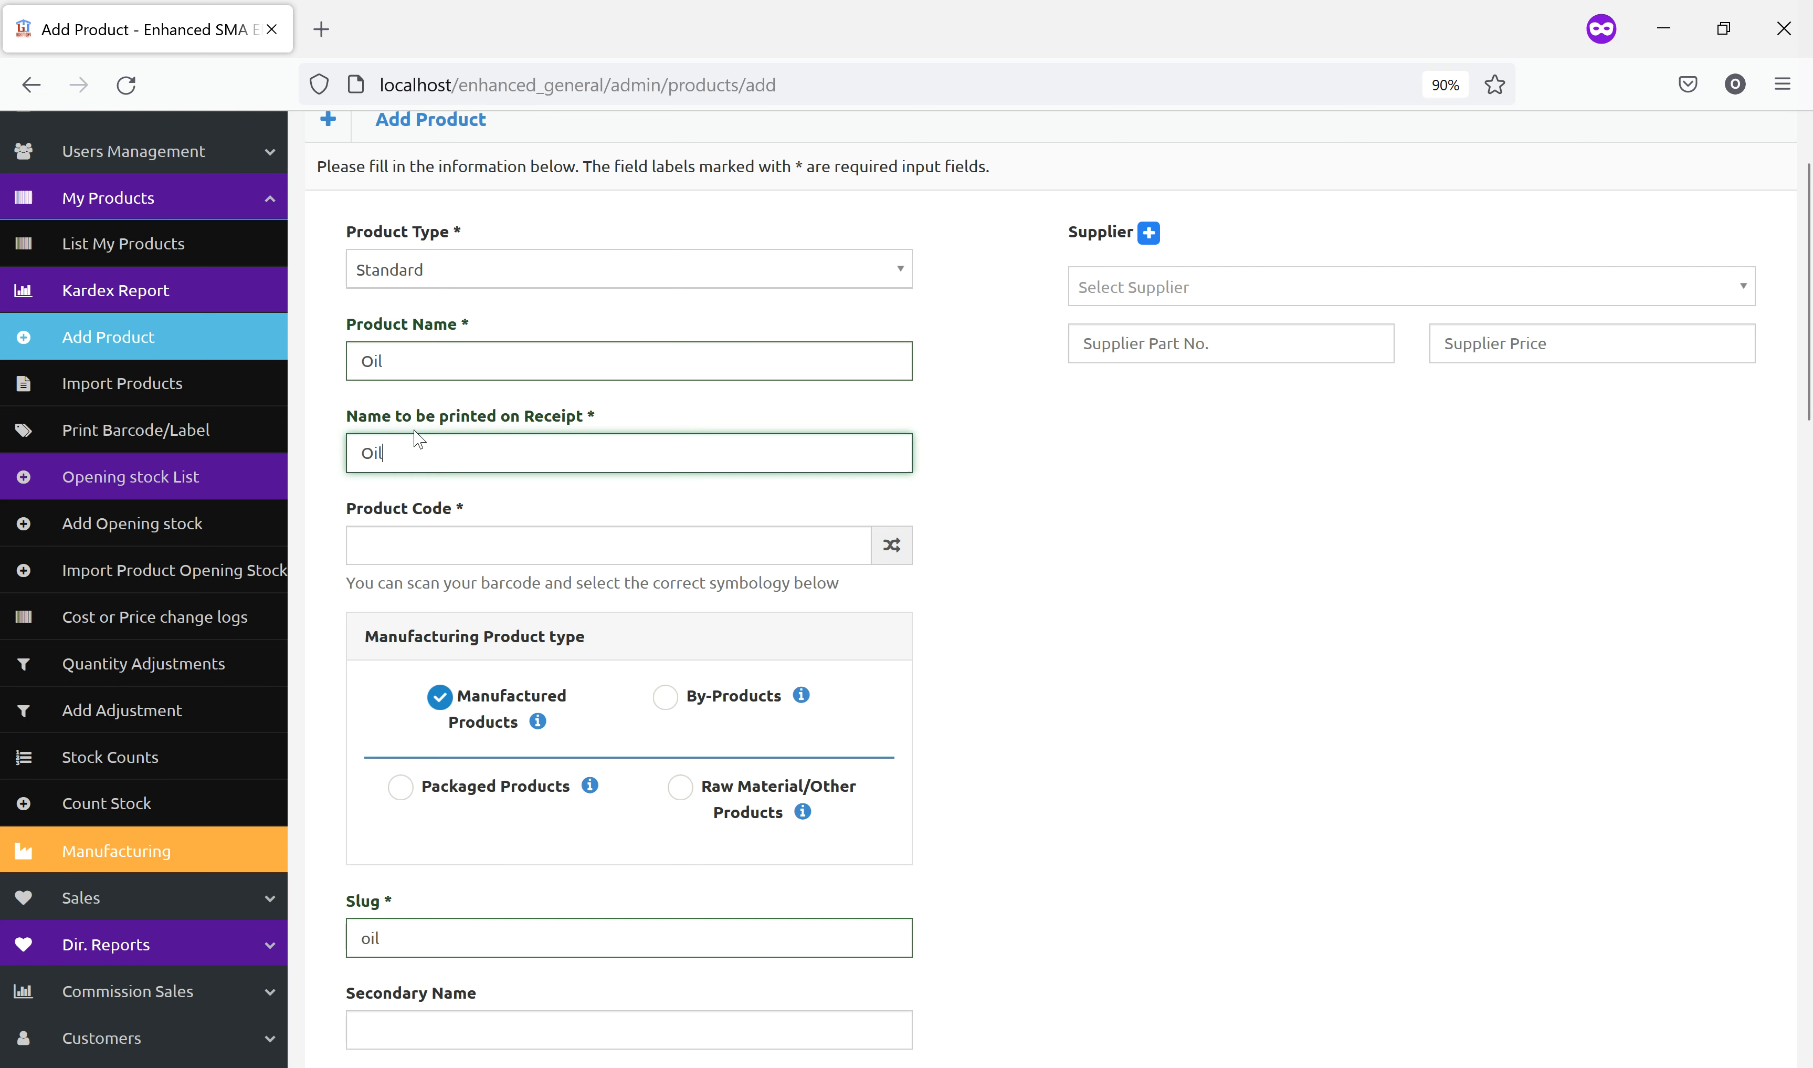
pyautogui.click(892, 545)
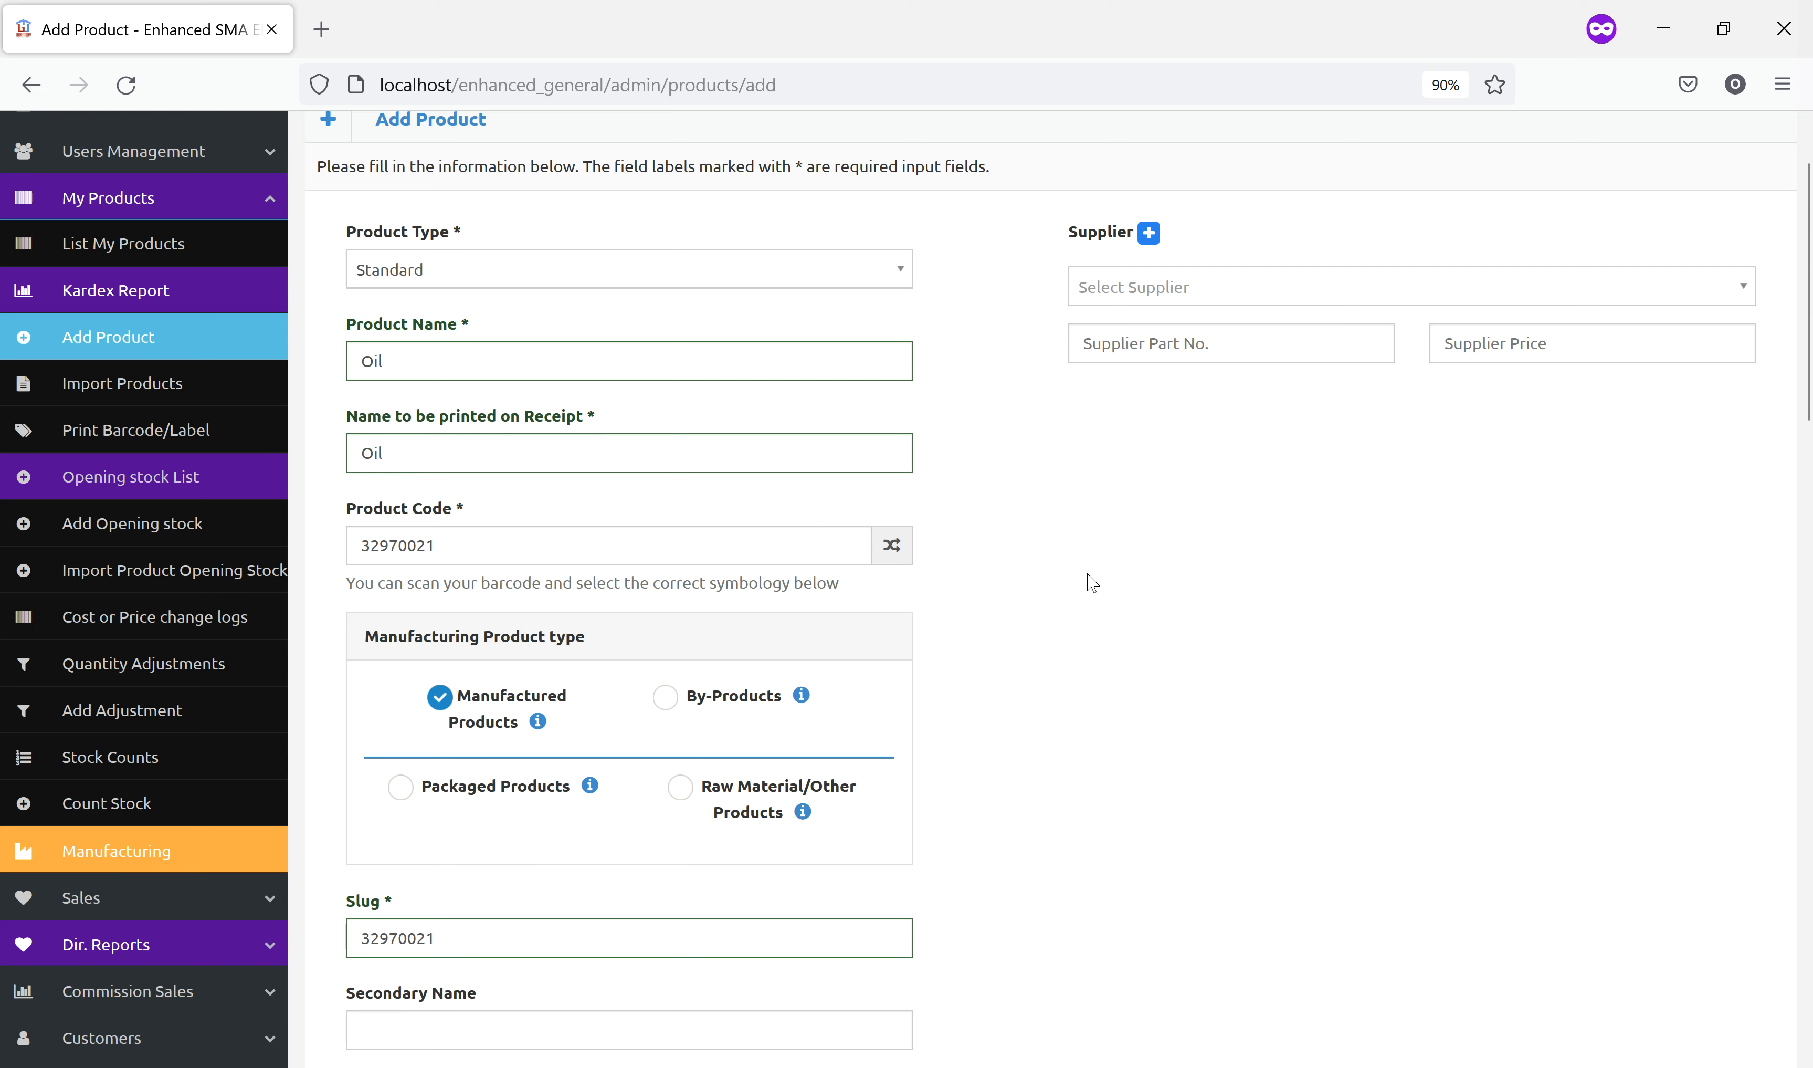
# Assign the Oil product to Category two and set its product unit to Kilogram (kg).
pyautogui.scroll(-3, 1122, 649)
pyautogui.scroll(-6, 1121, 649)
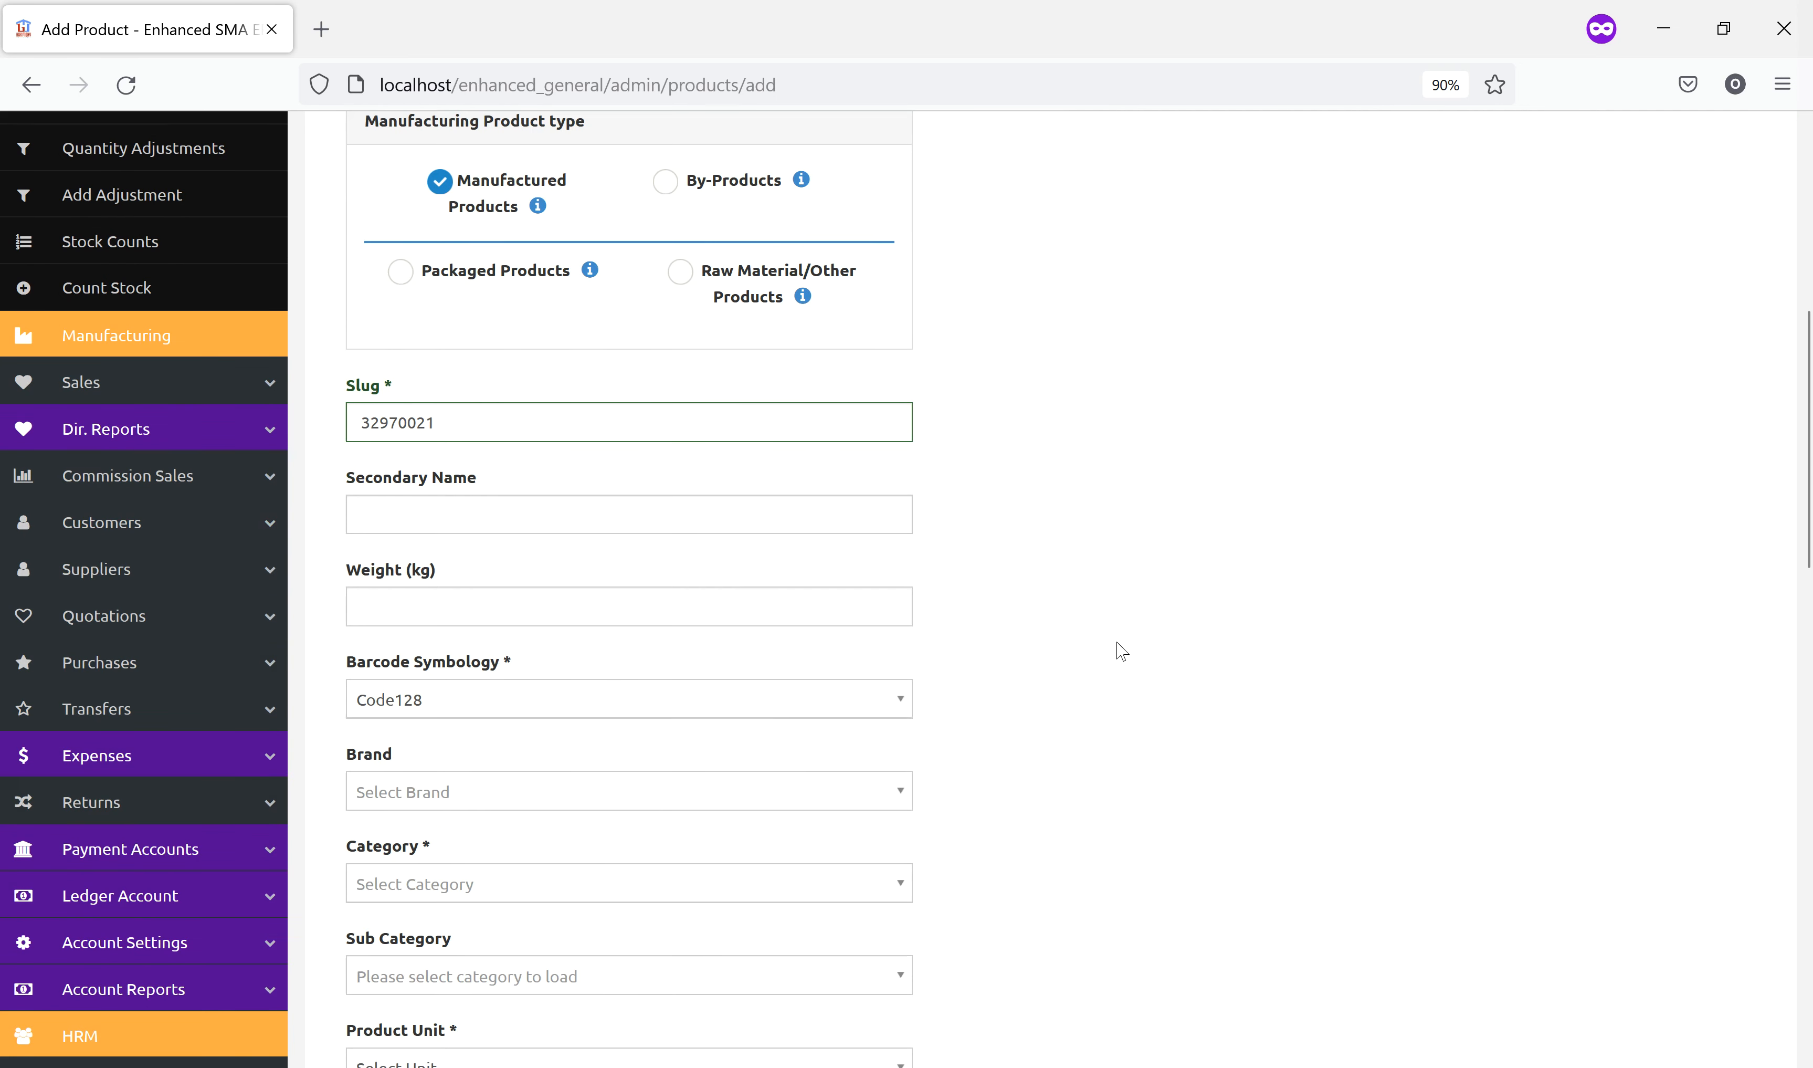
pyautogui.click(473, 779)
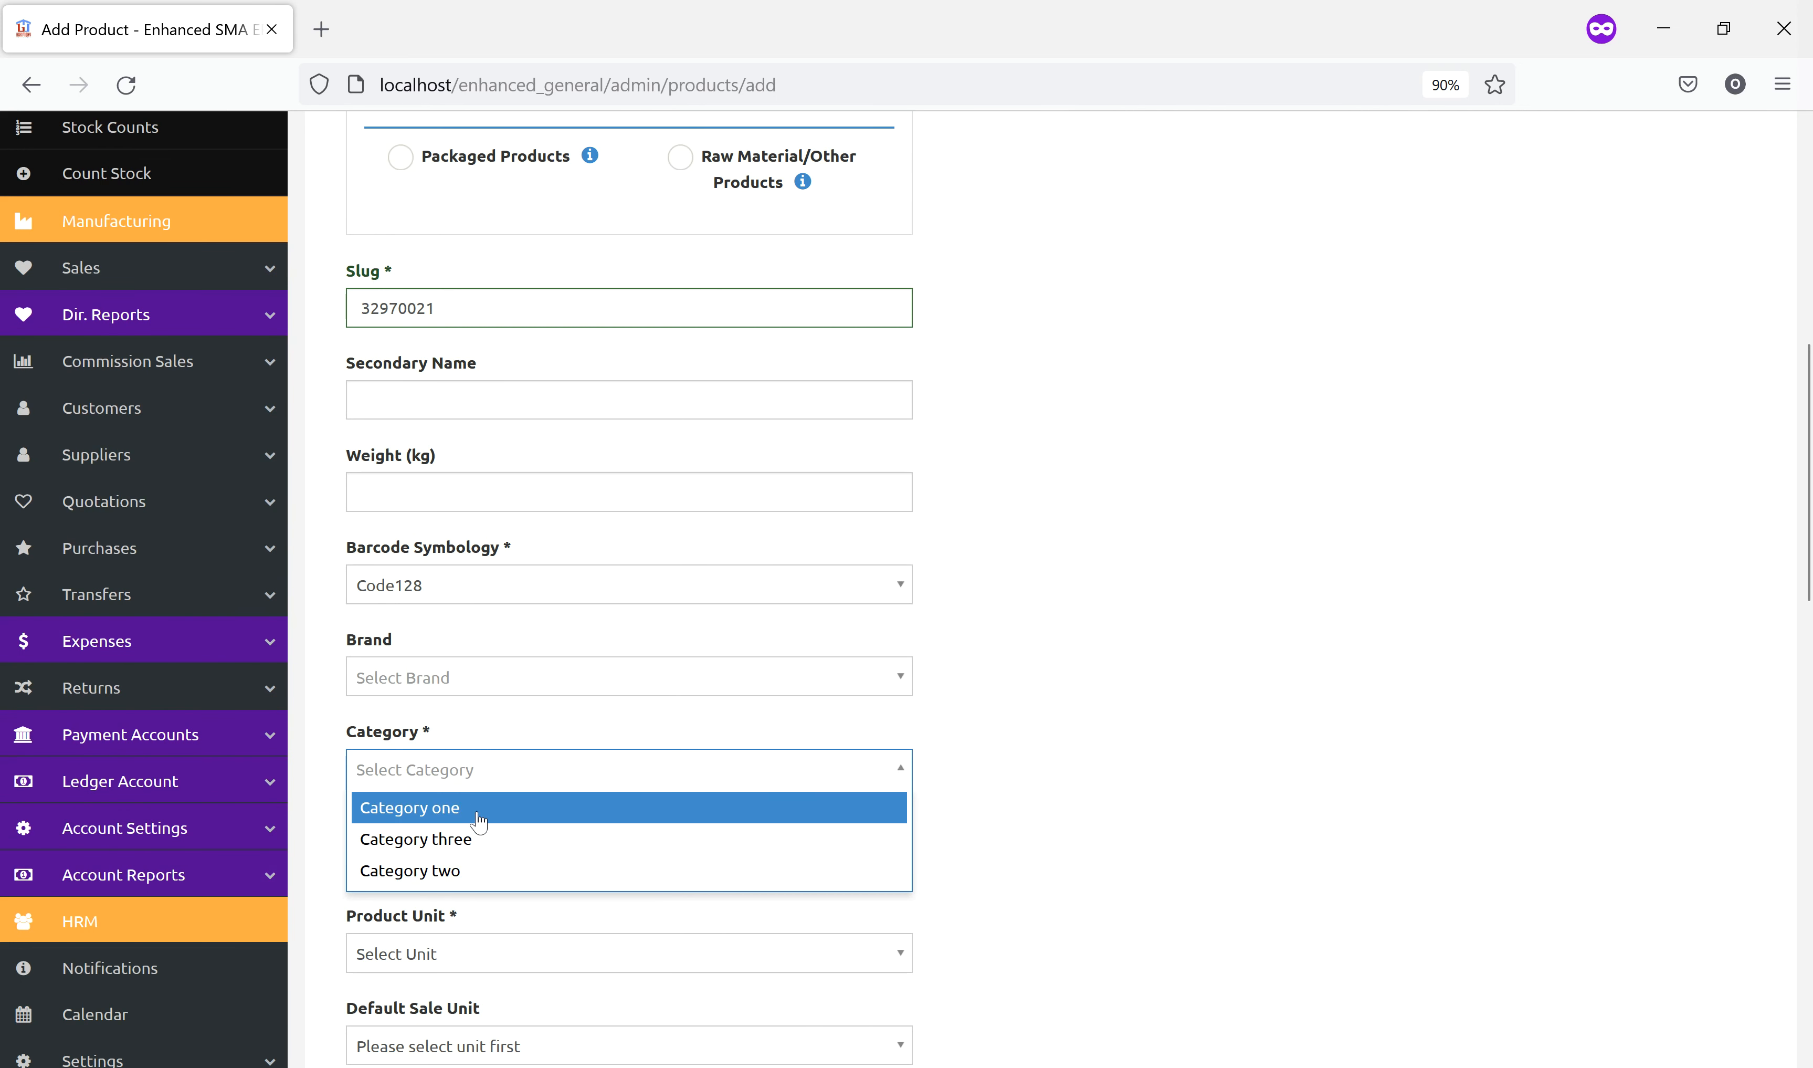
pyautogui.click(440, 874)
pyautogui.scroll(-3, 1186, 680)
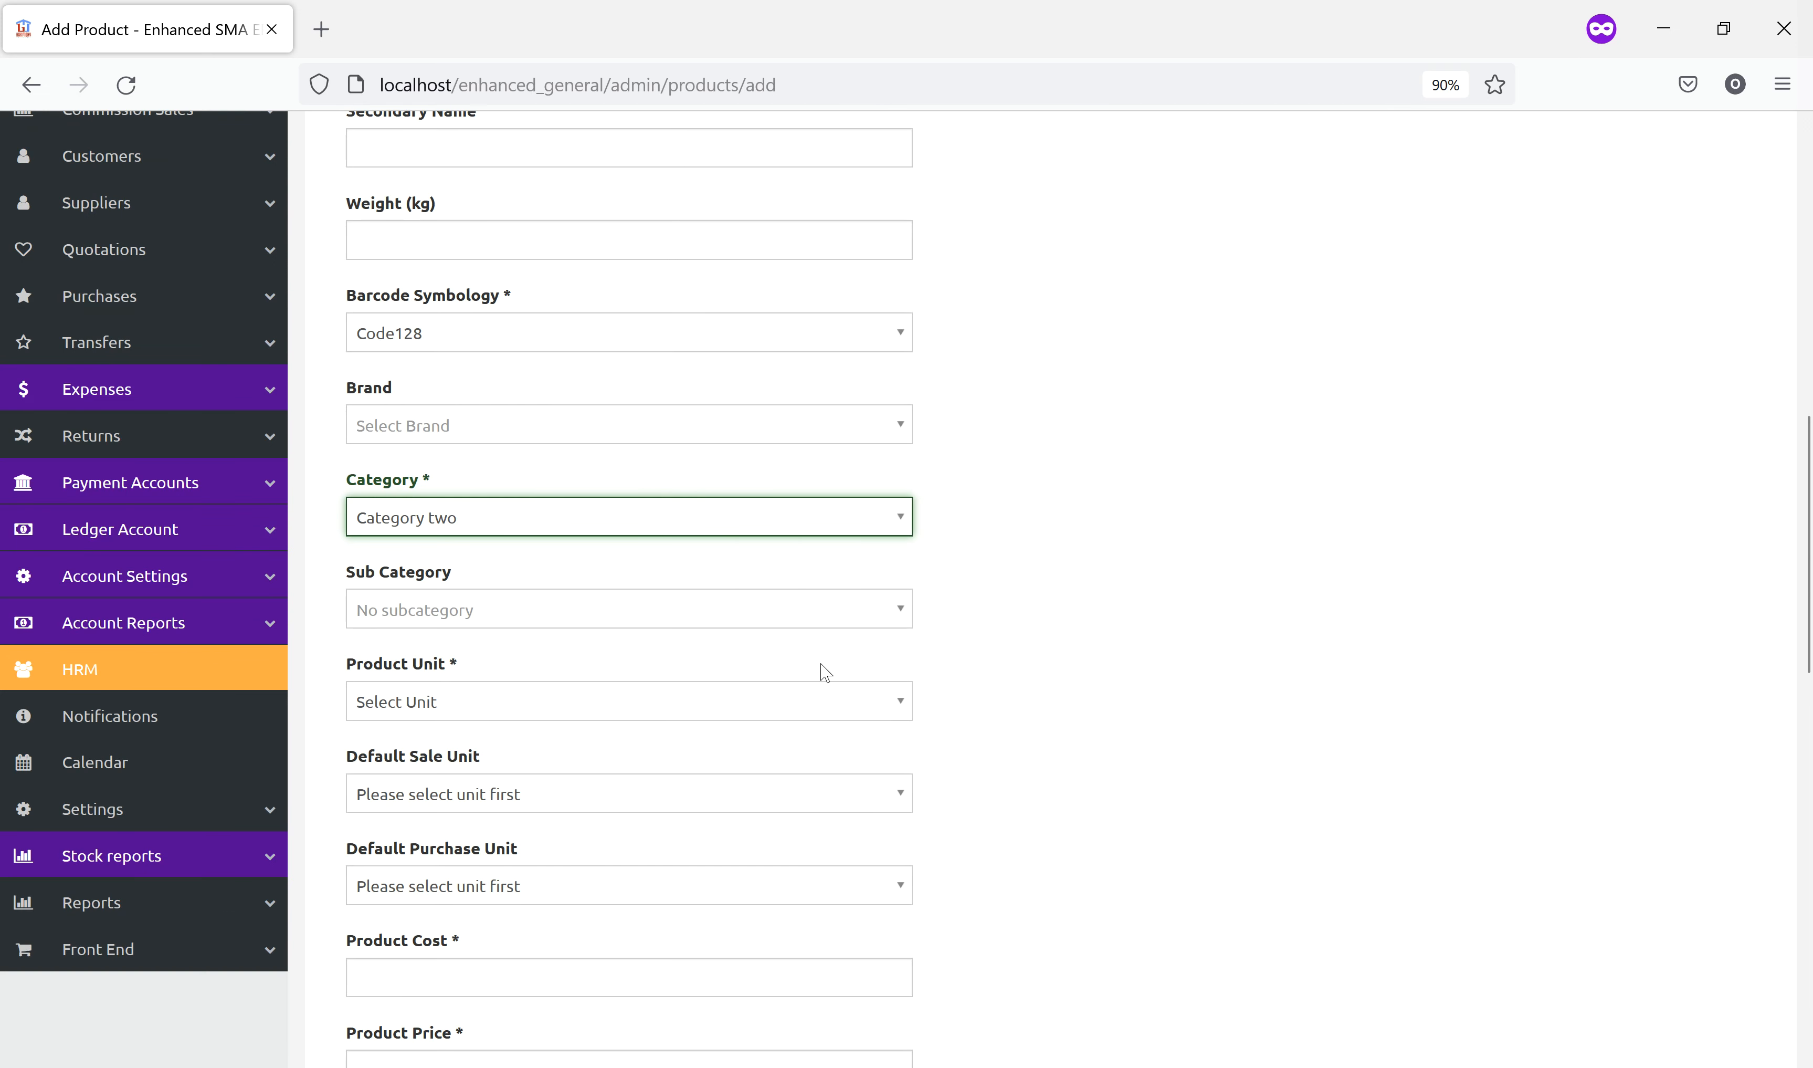
pyautogui.click(466, 710)
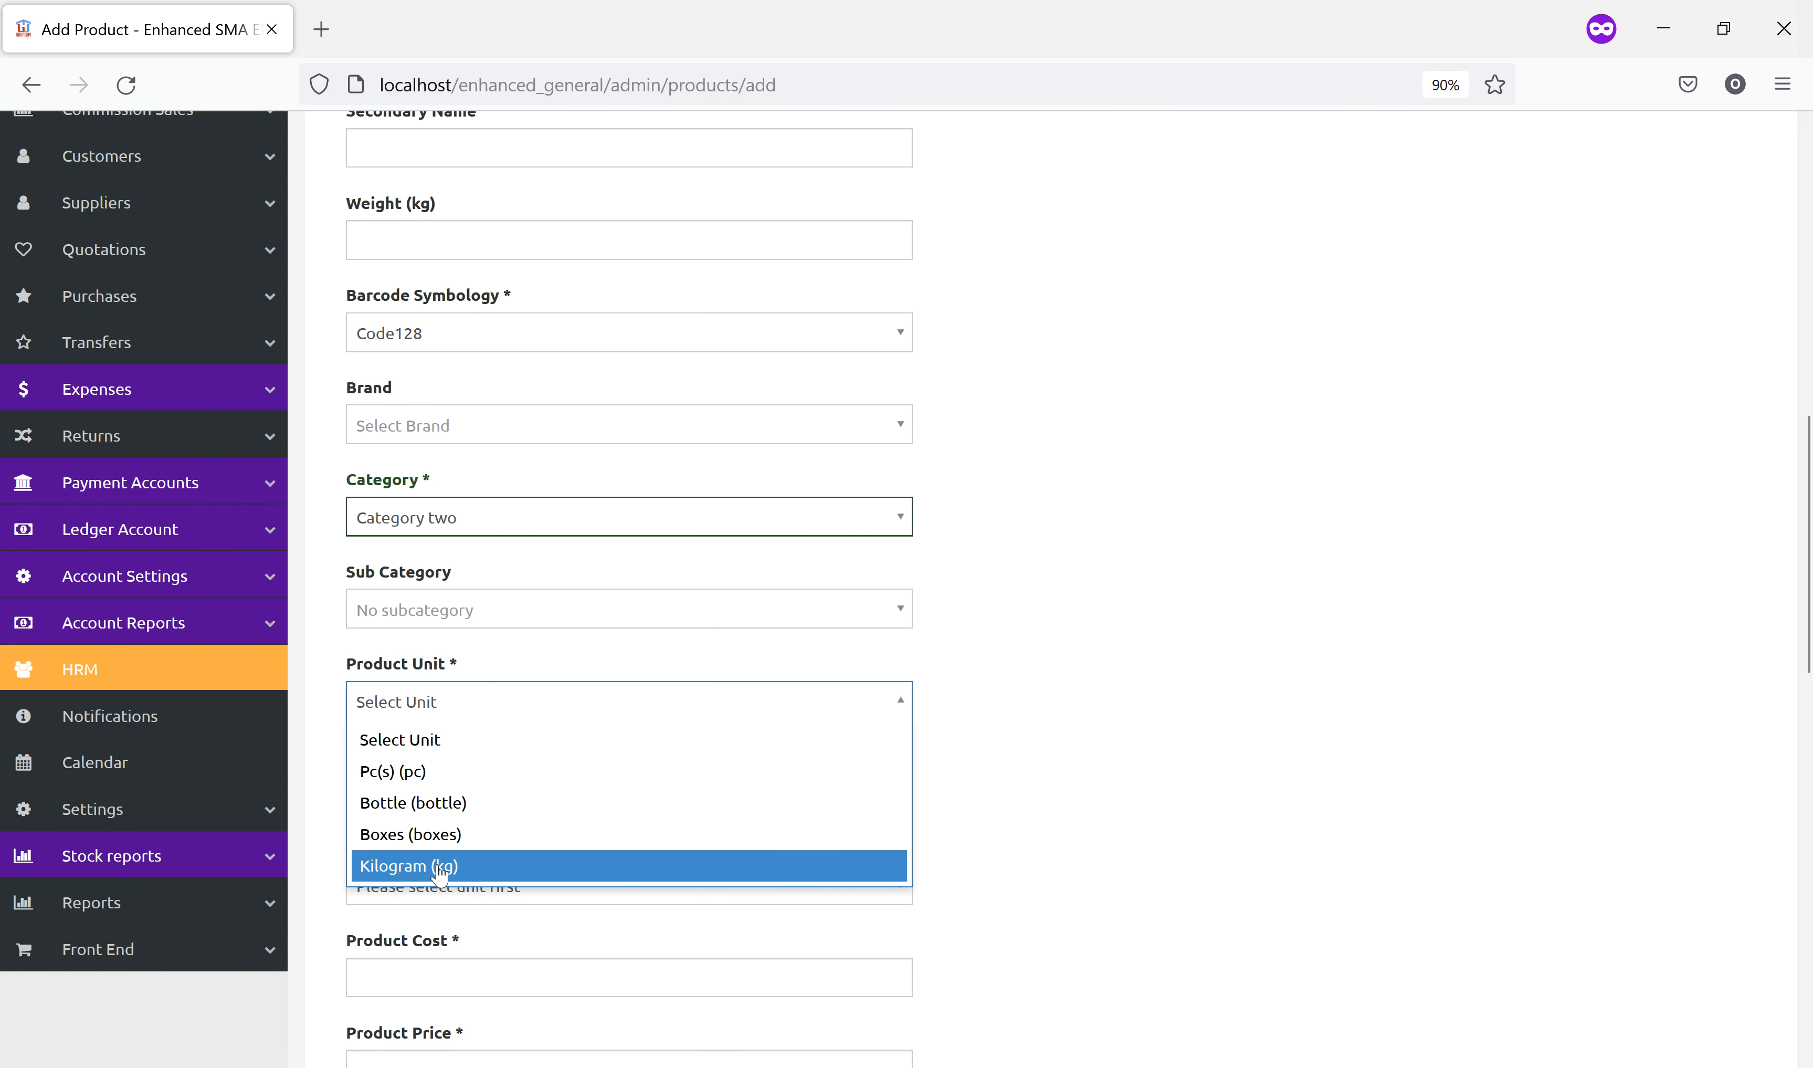
pyautogui.click(440, 874)
# Set the Oil product's cost to 2500 and its price to 3000.
pyautogui.scroll(-6, 1153, 721)
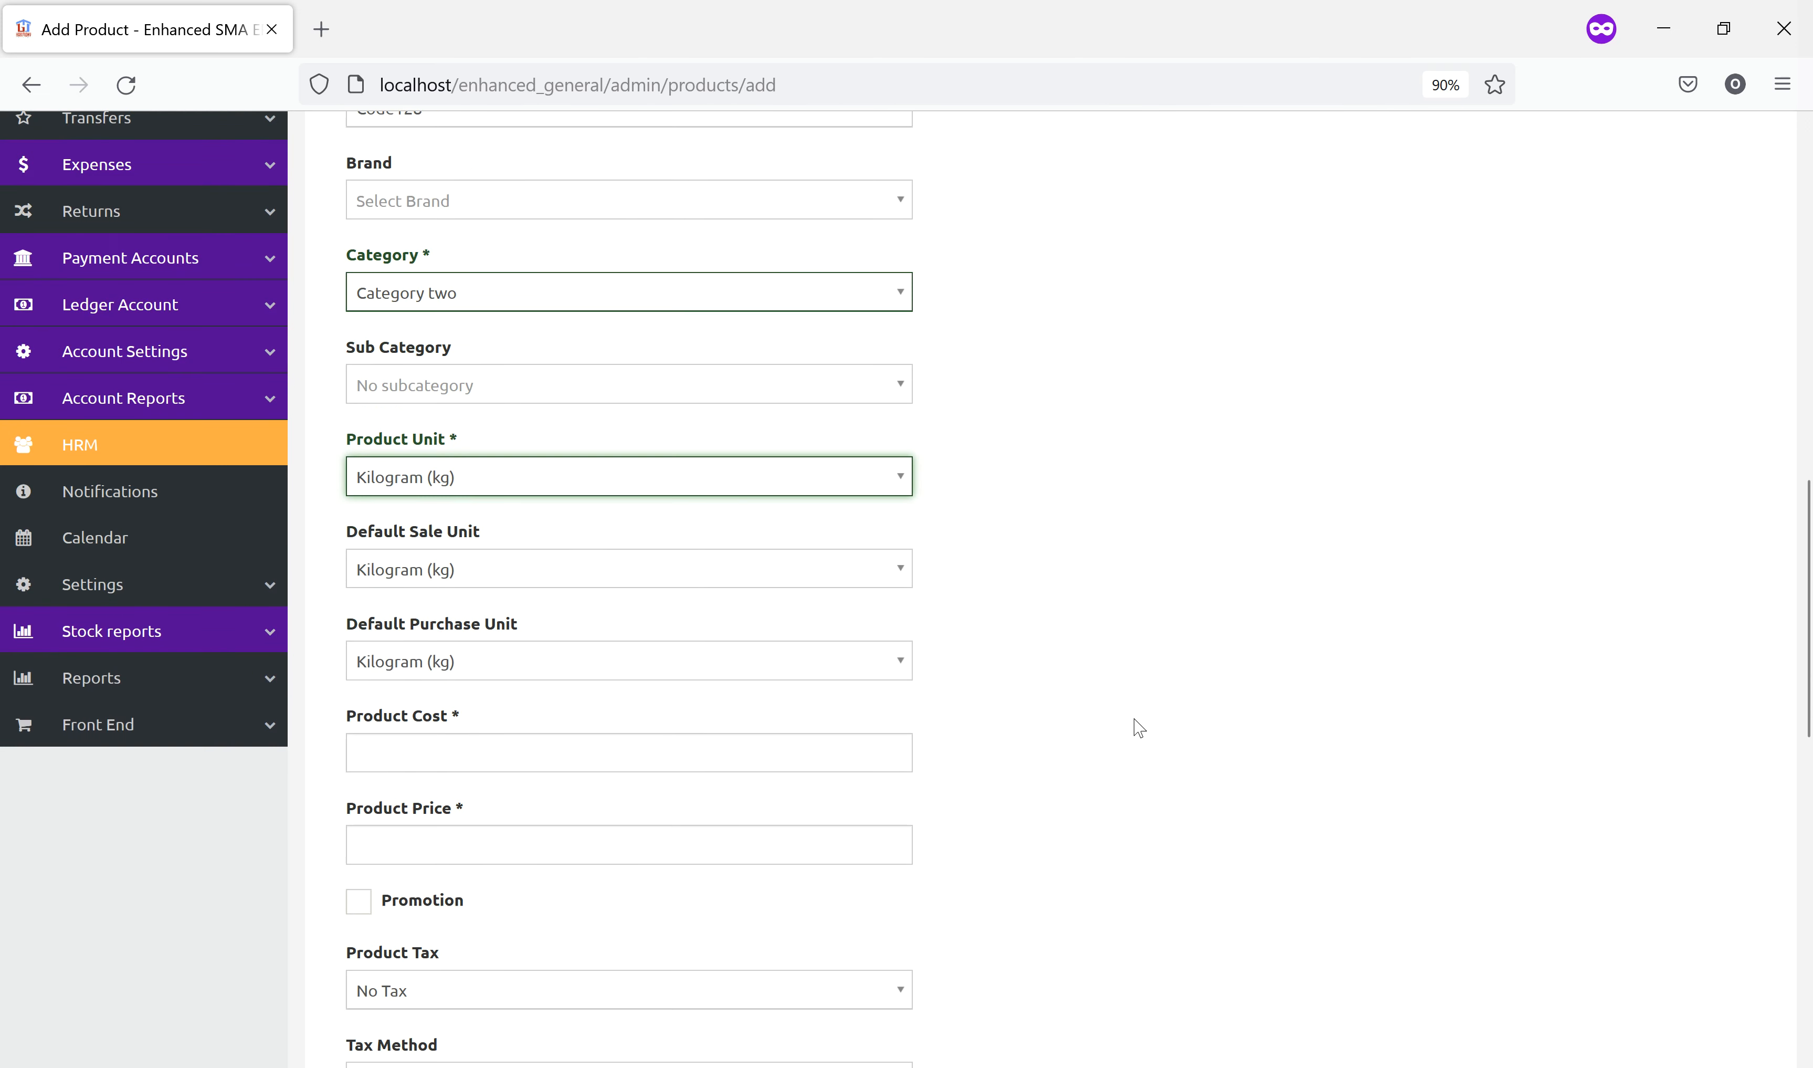
pyautogui.click(462, 480)
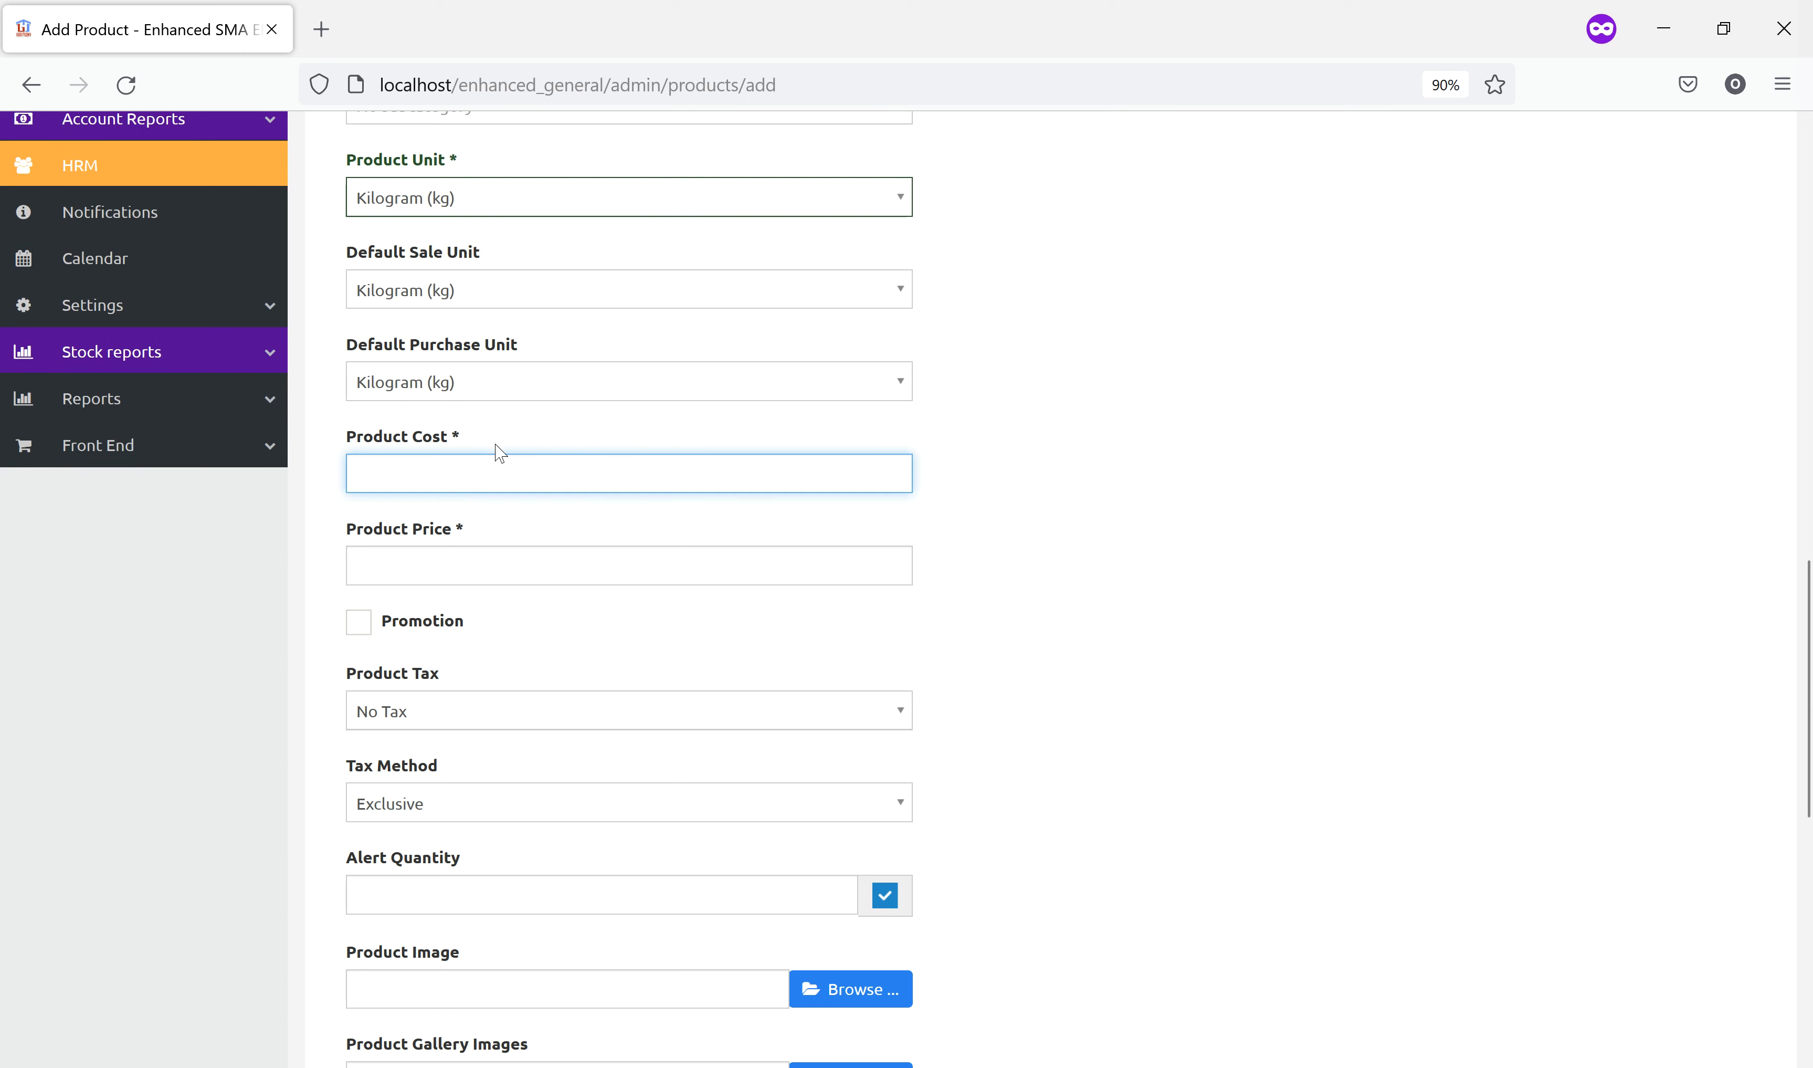
pyautogui.write('25000')
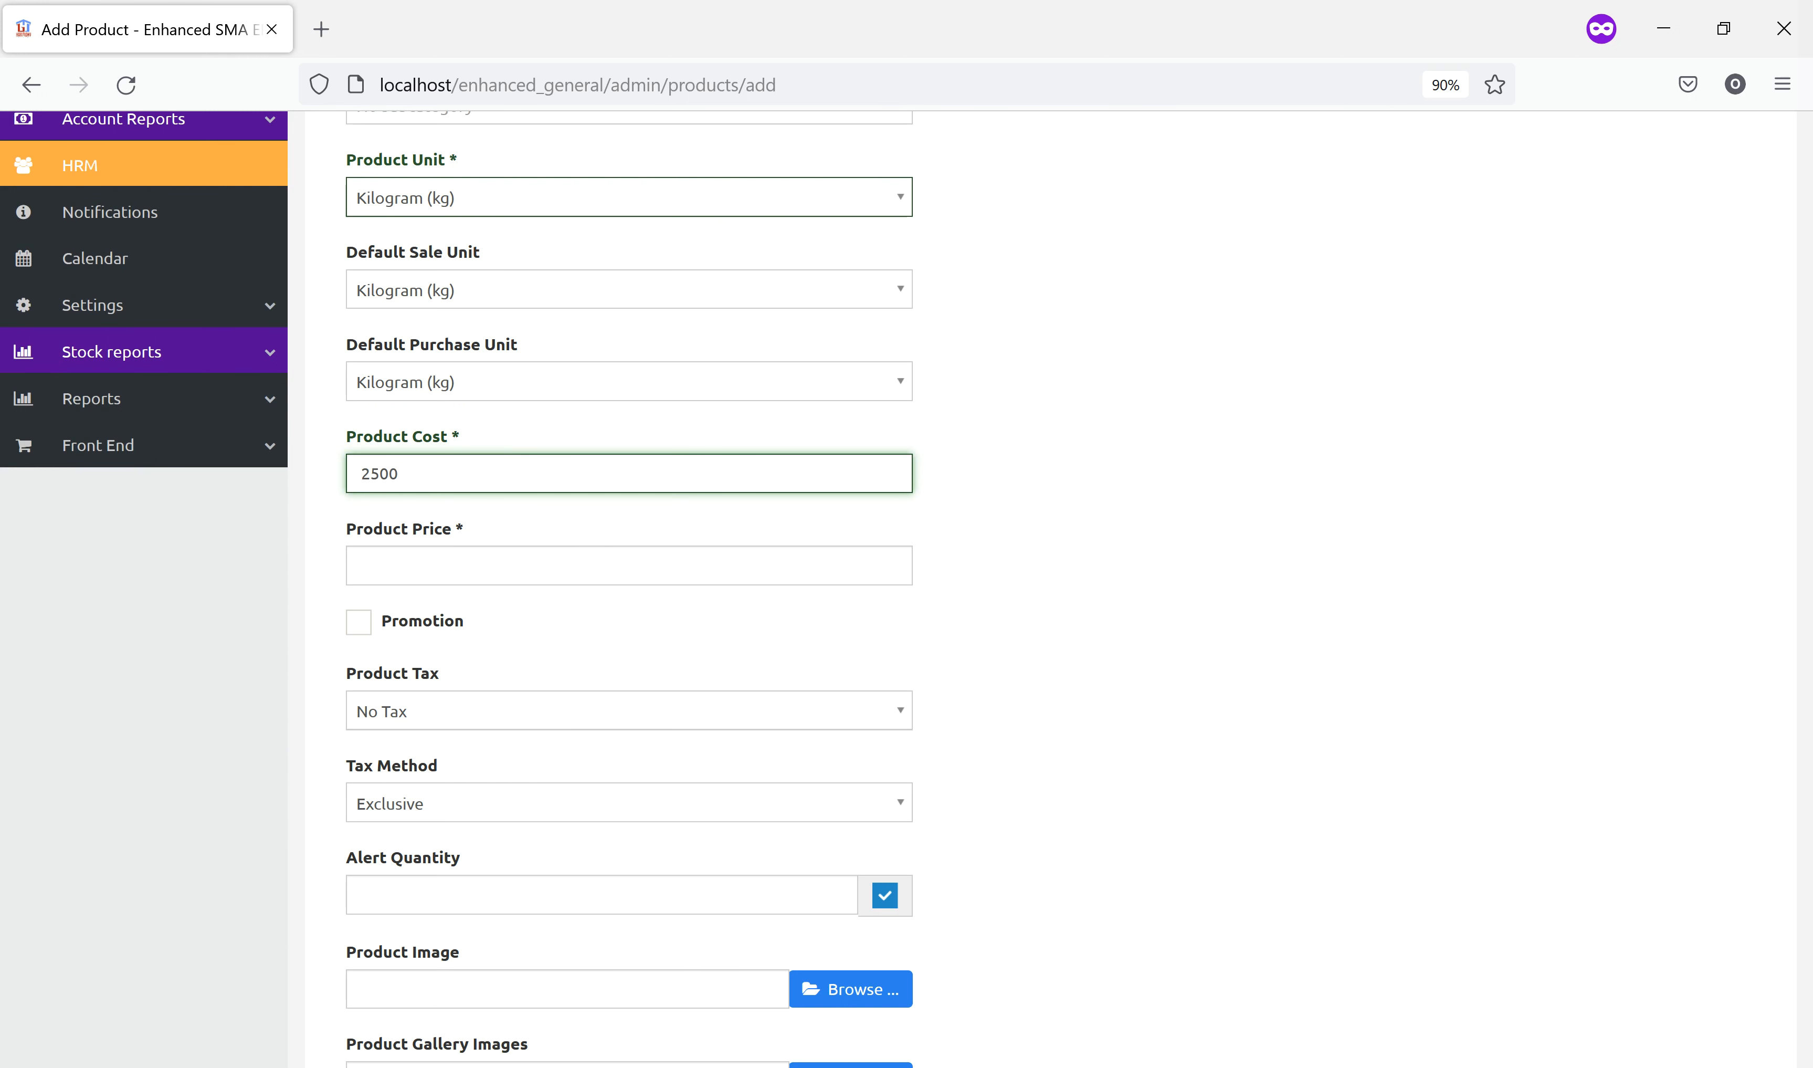
pyautogui.click(460, 579)
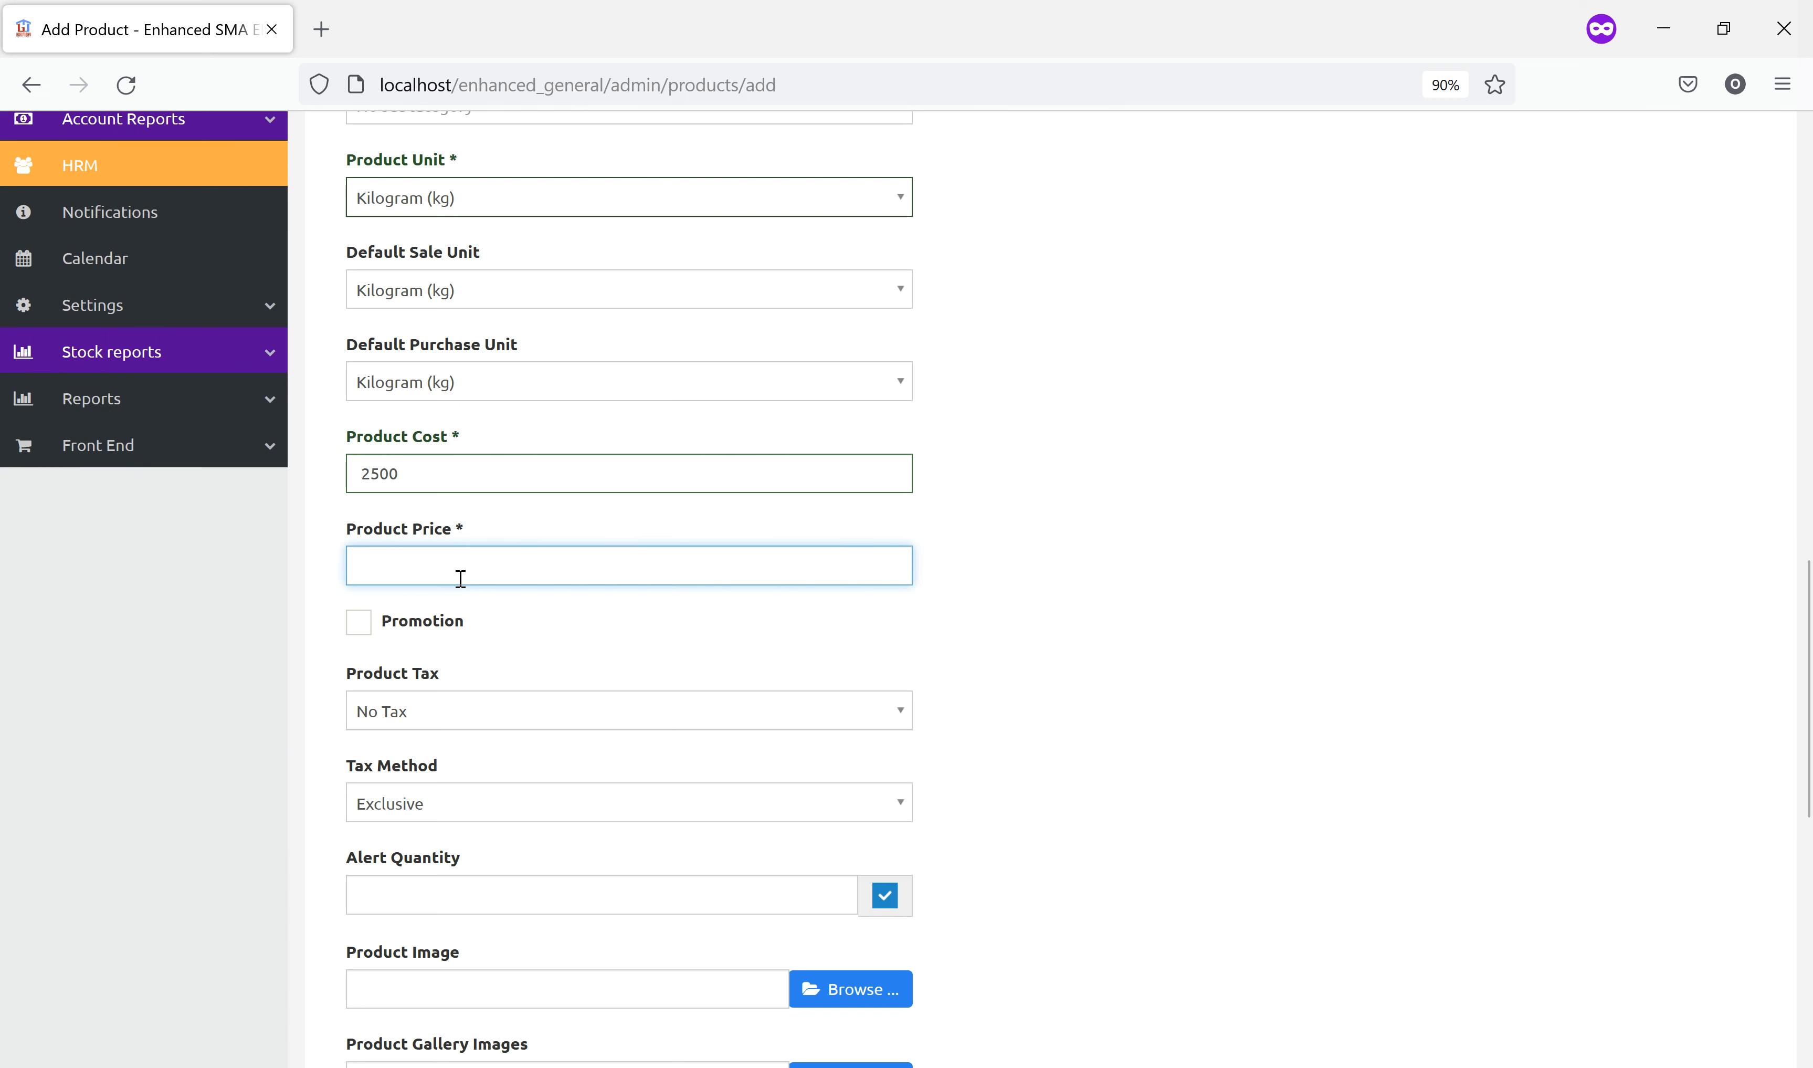
pyautogui.write('3000')
# Save the Oil product, leaving the remaining optional fields empty.
pyautogui.click(1451, 568)
pyautogui.scroll(-8, 1366, 646)
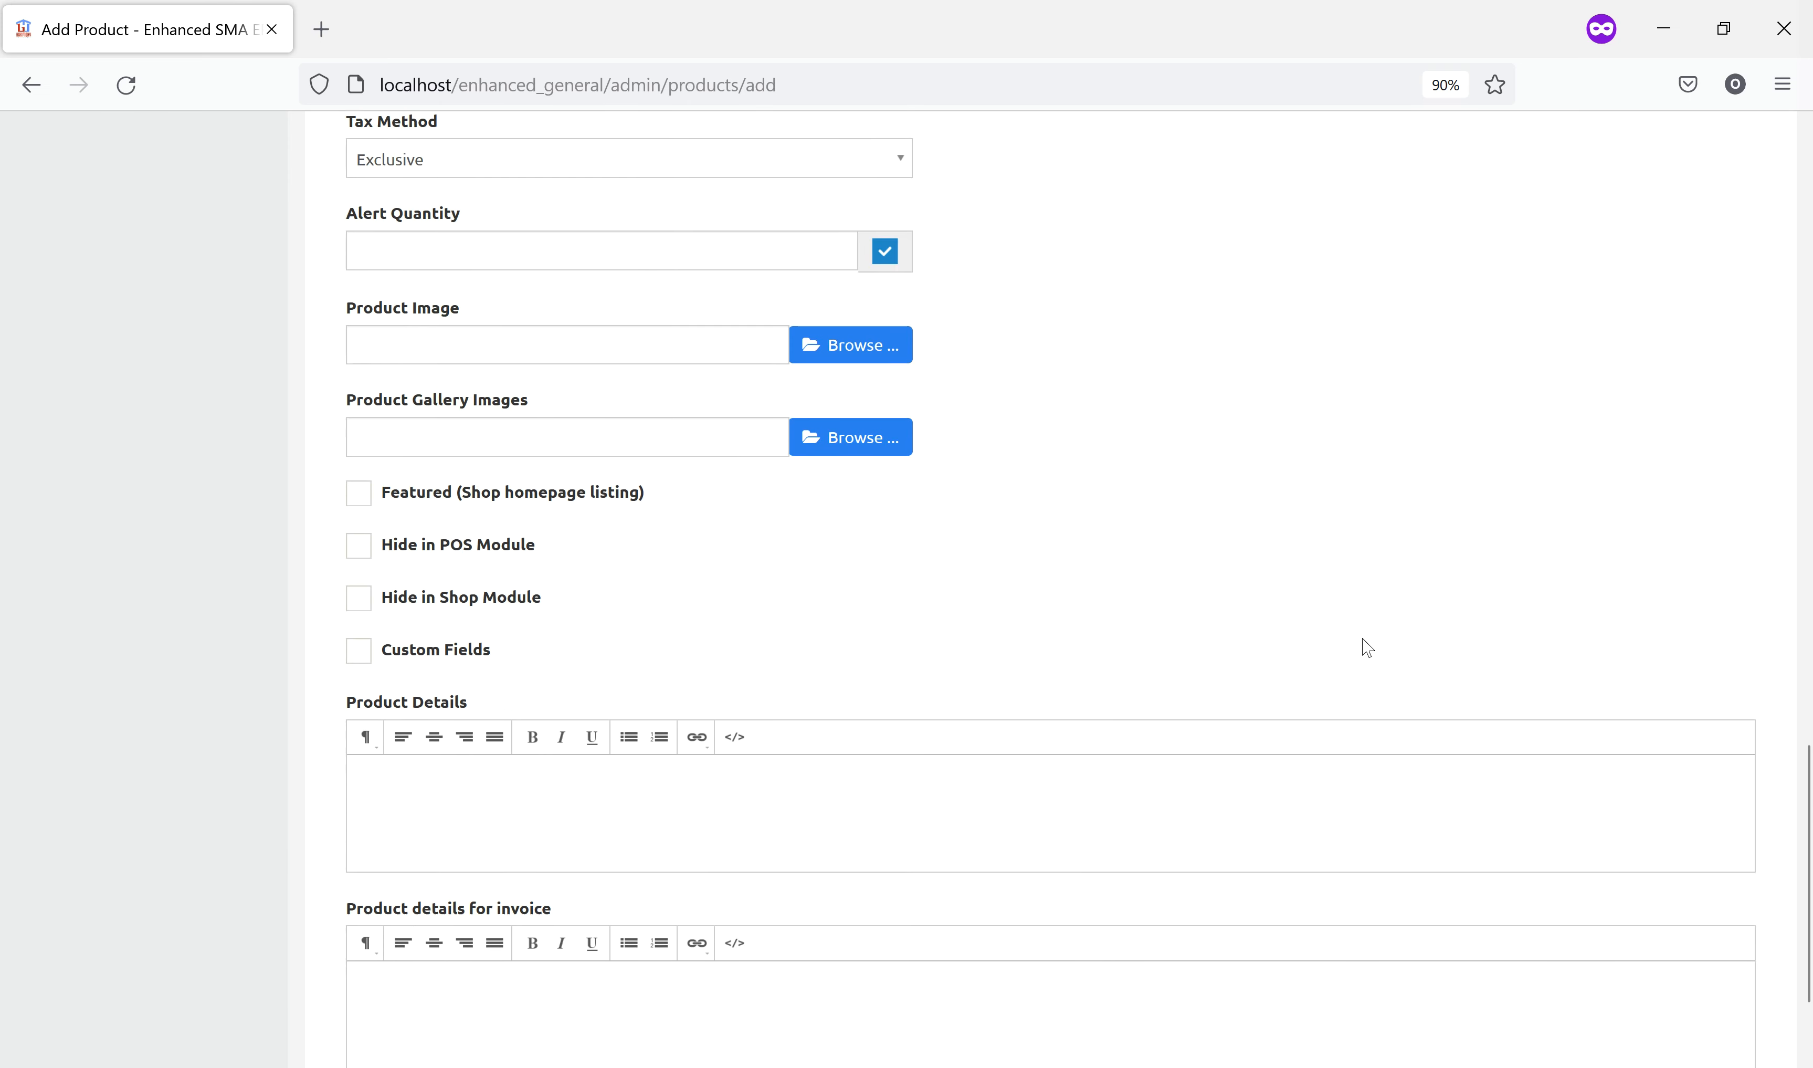
pyautogui.scroll(-3, 1366, 645)
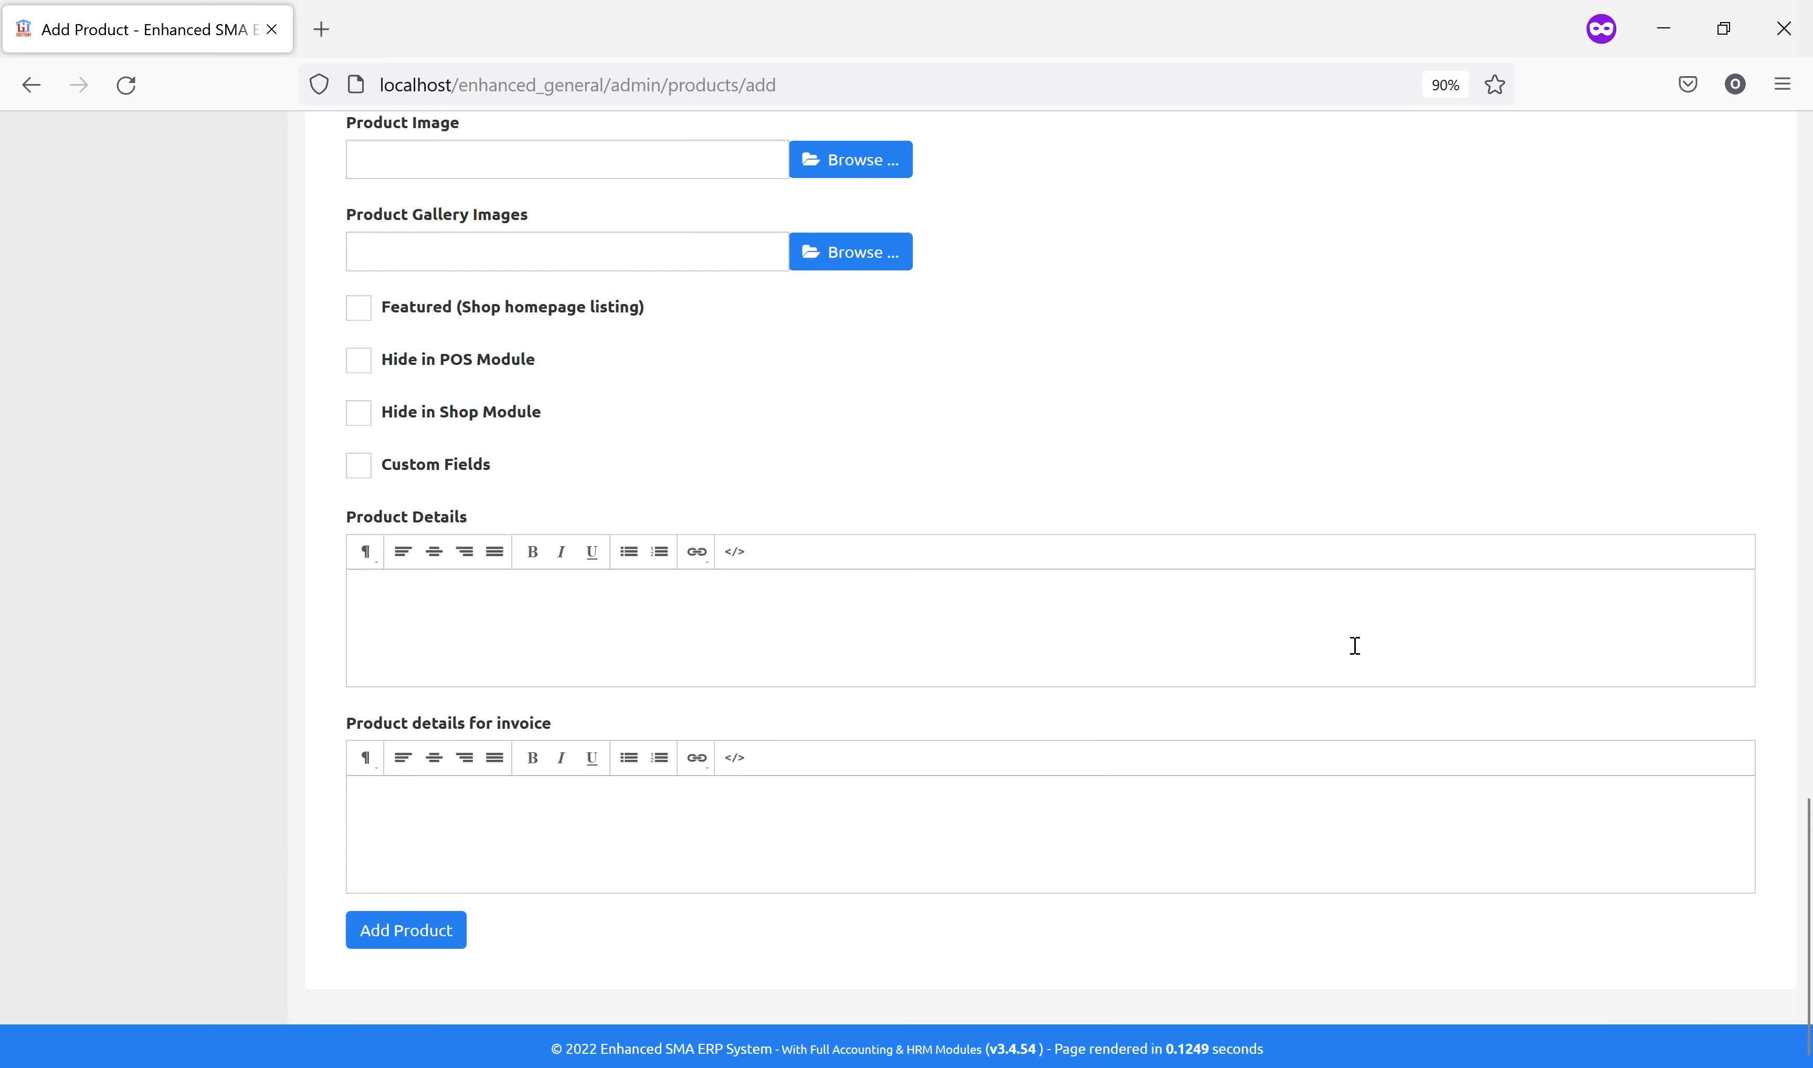
pyautogui.click(418, 945)
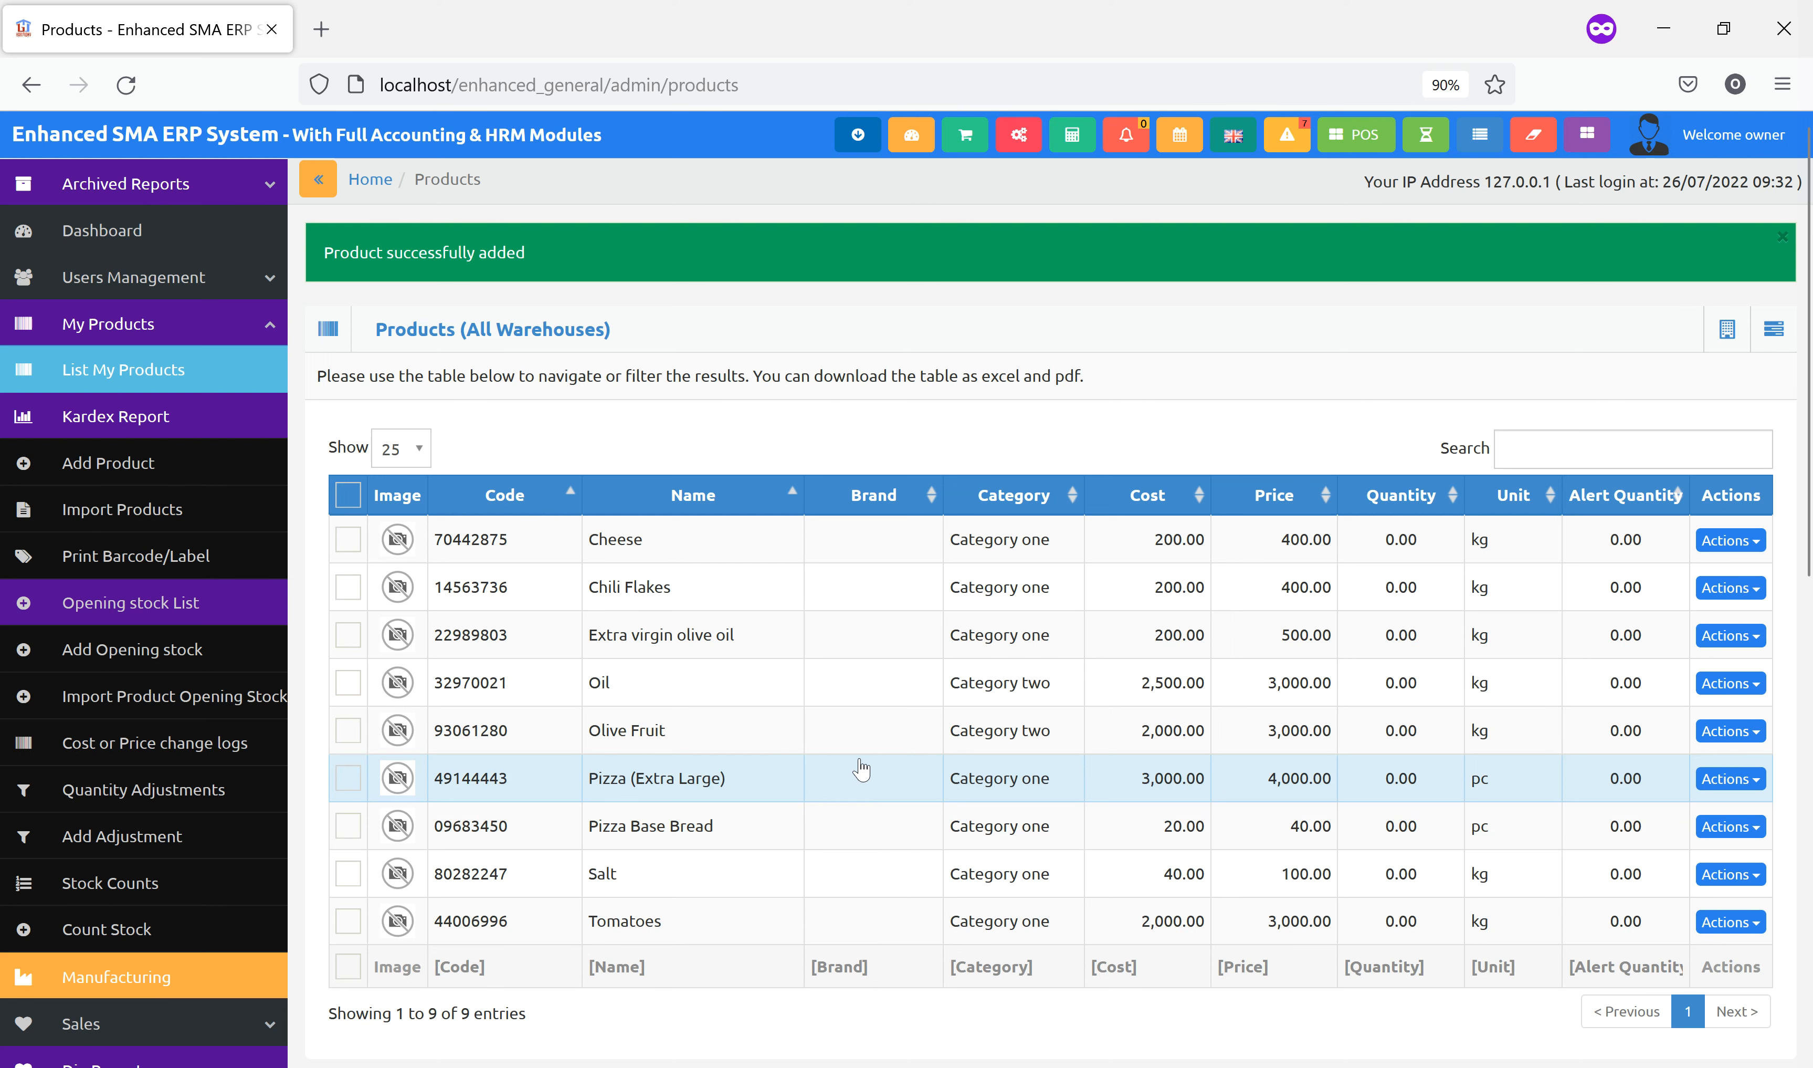
# Tick the Olive Fruit and Oil products in the list, and open a blank form for another product.
pyautogui.click(349, 735)
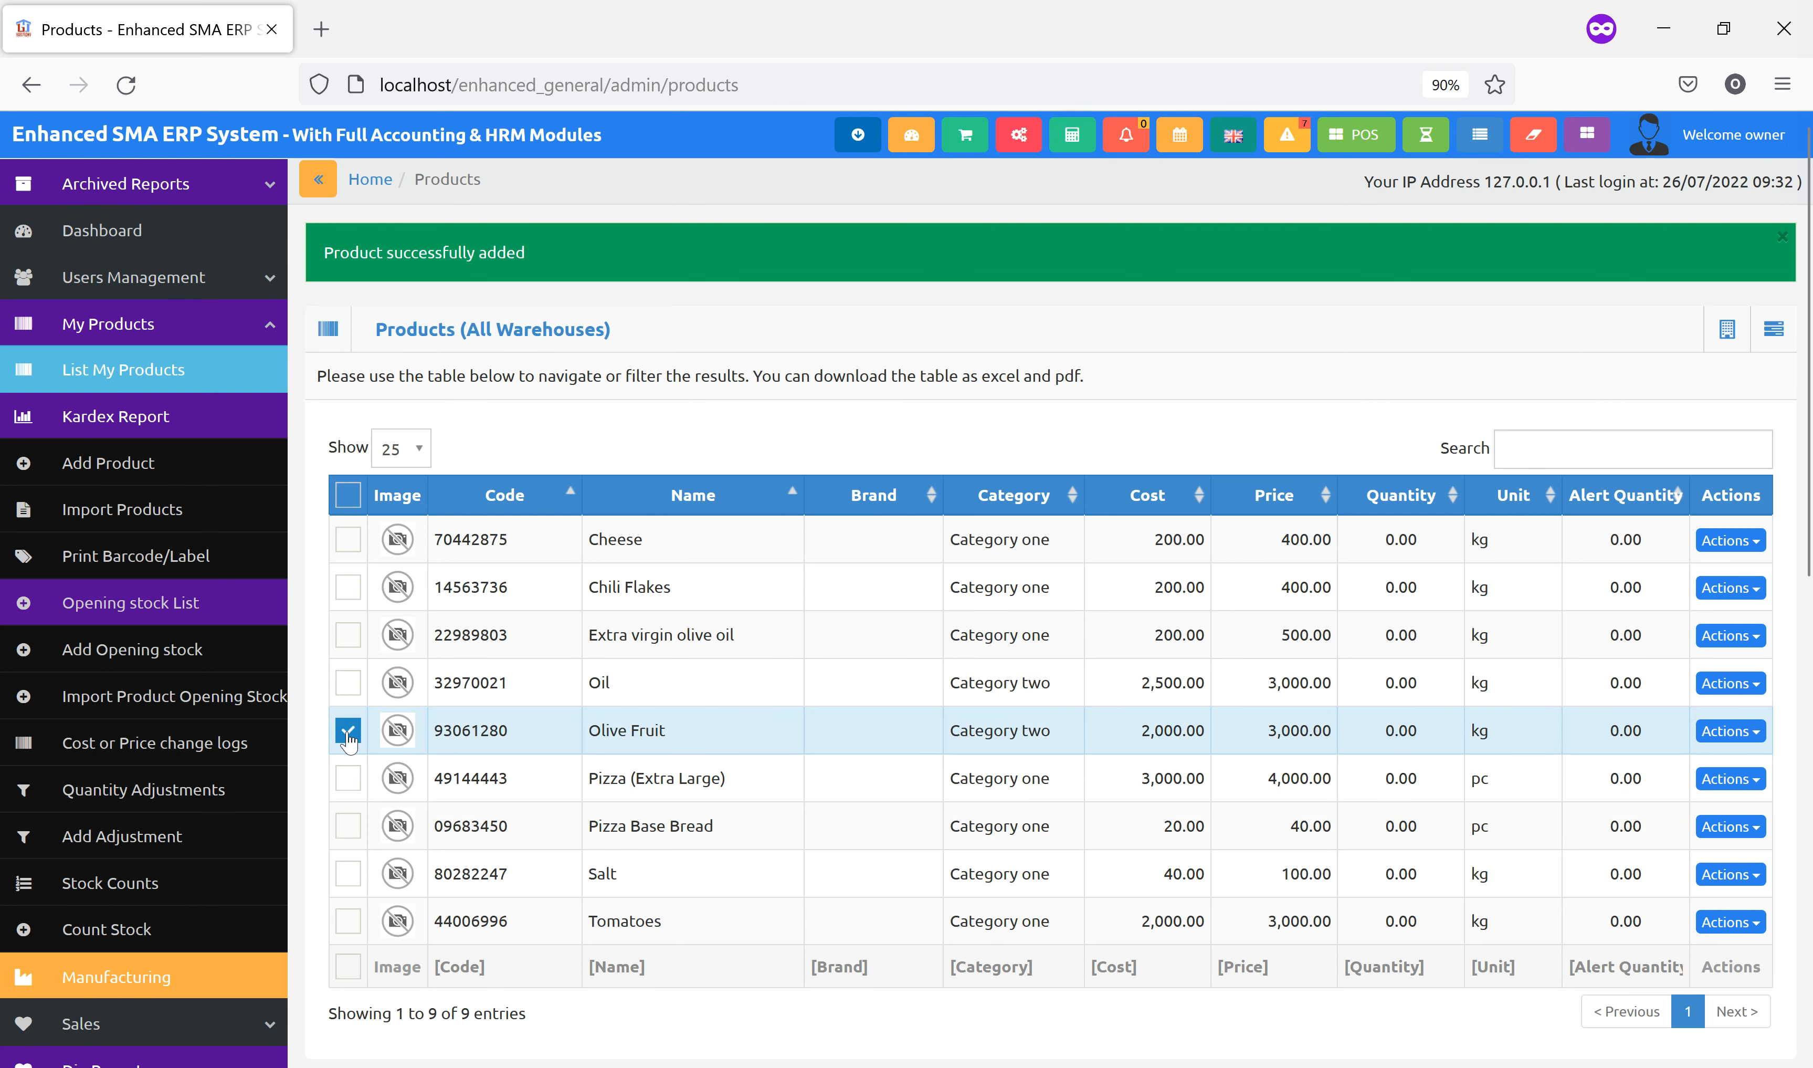
pyautogui.click(349, 689)
pyautogui.click(1773, 330)
pyautogui.click(1649, 377)
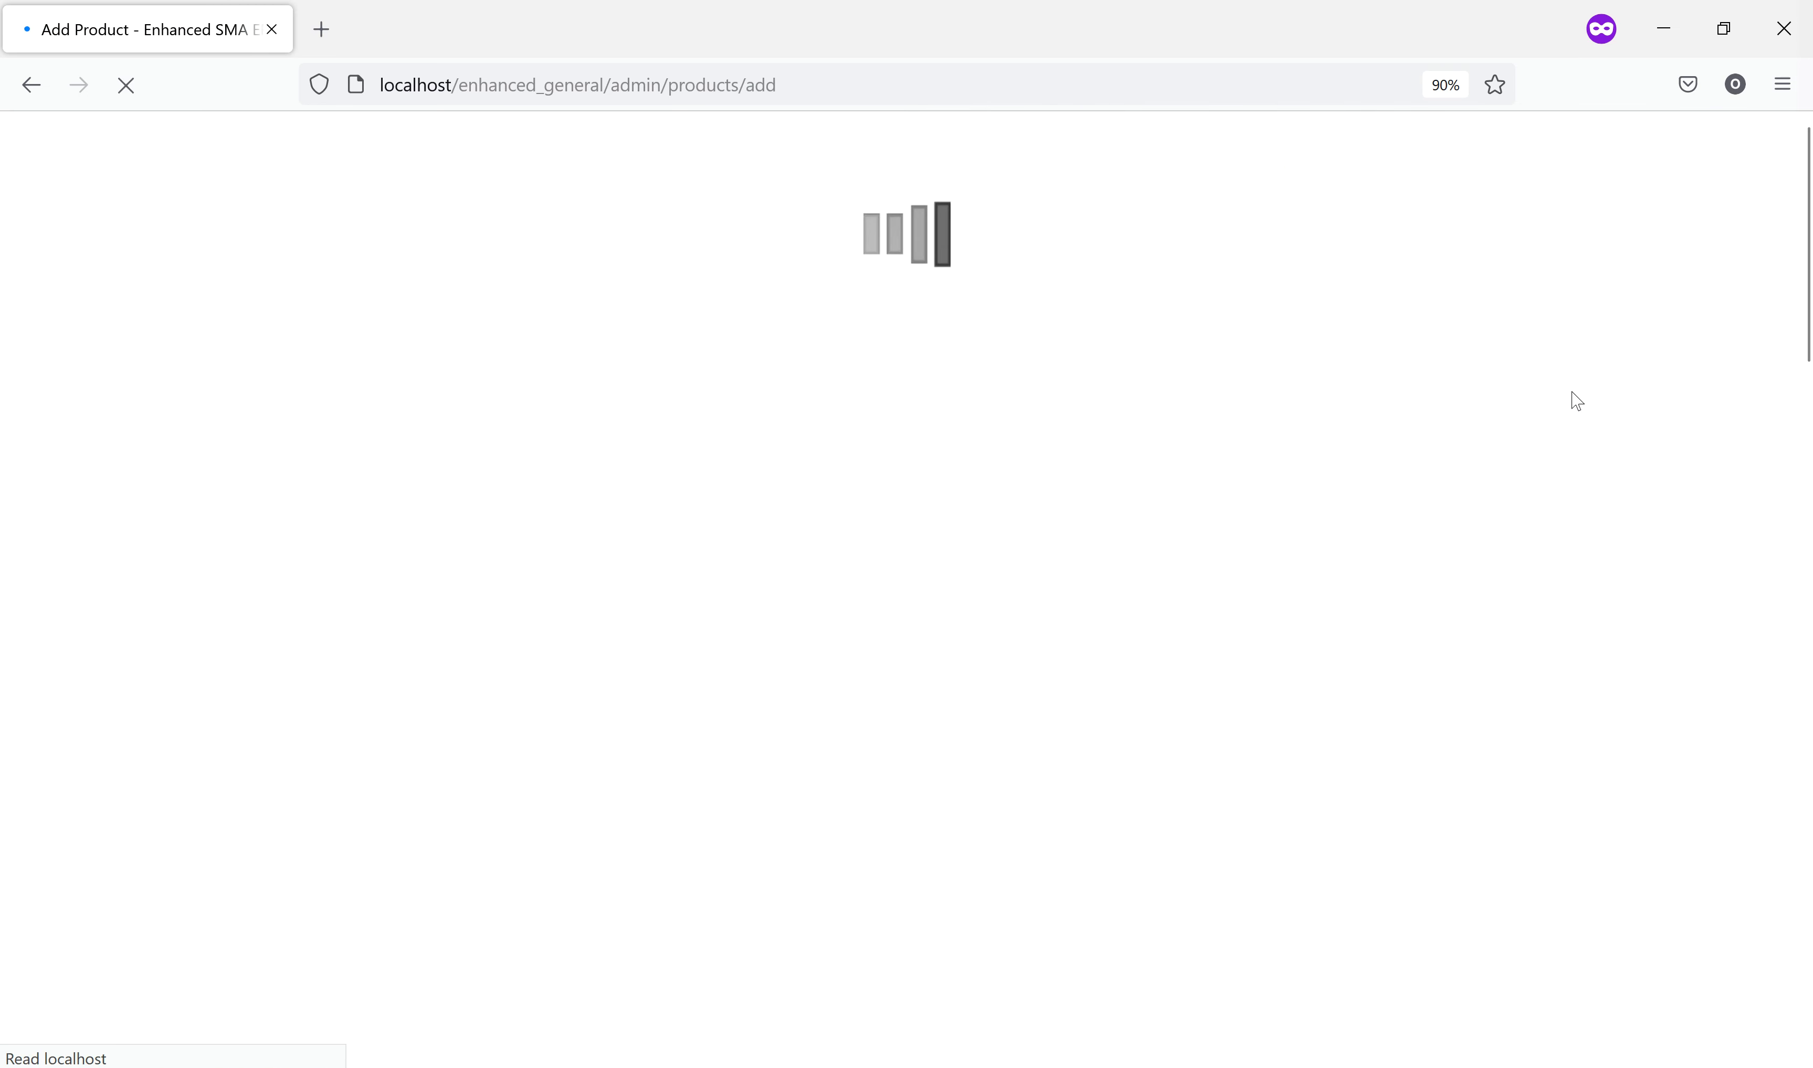
# Enter "Animal Food Products" as the new product's name.
pyautogui.click(603, 500)
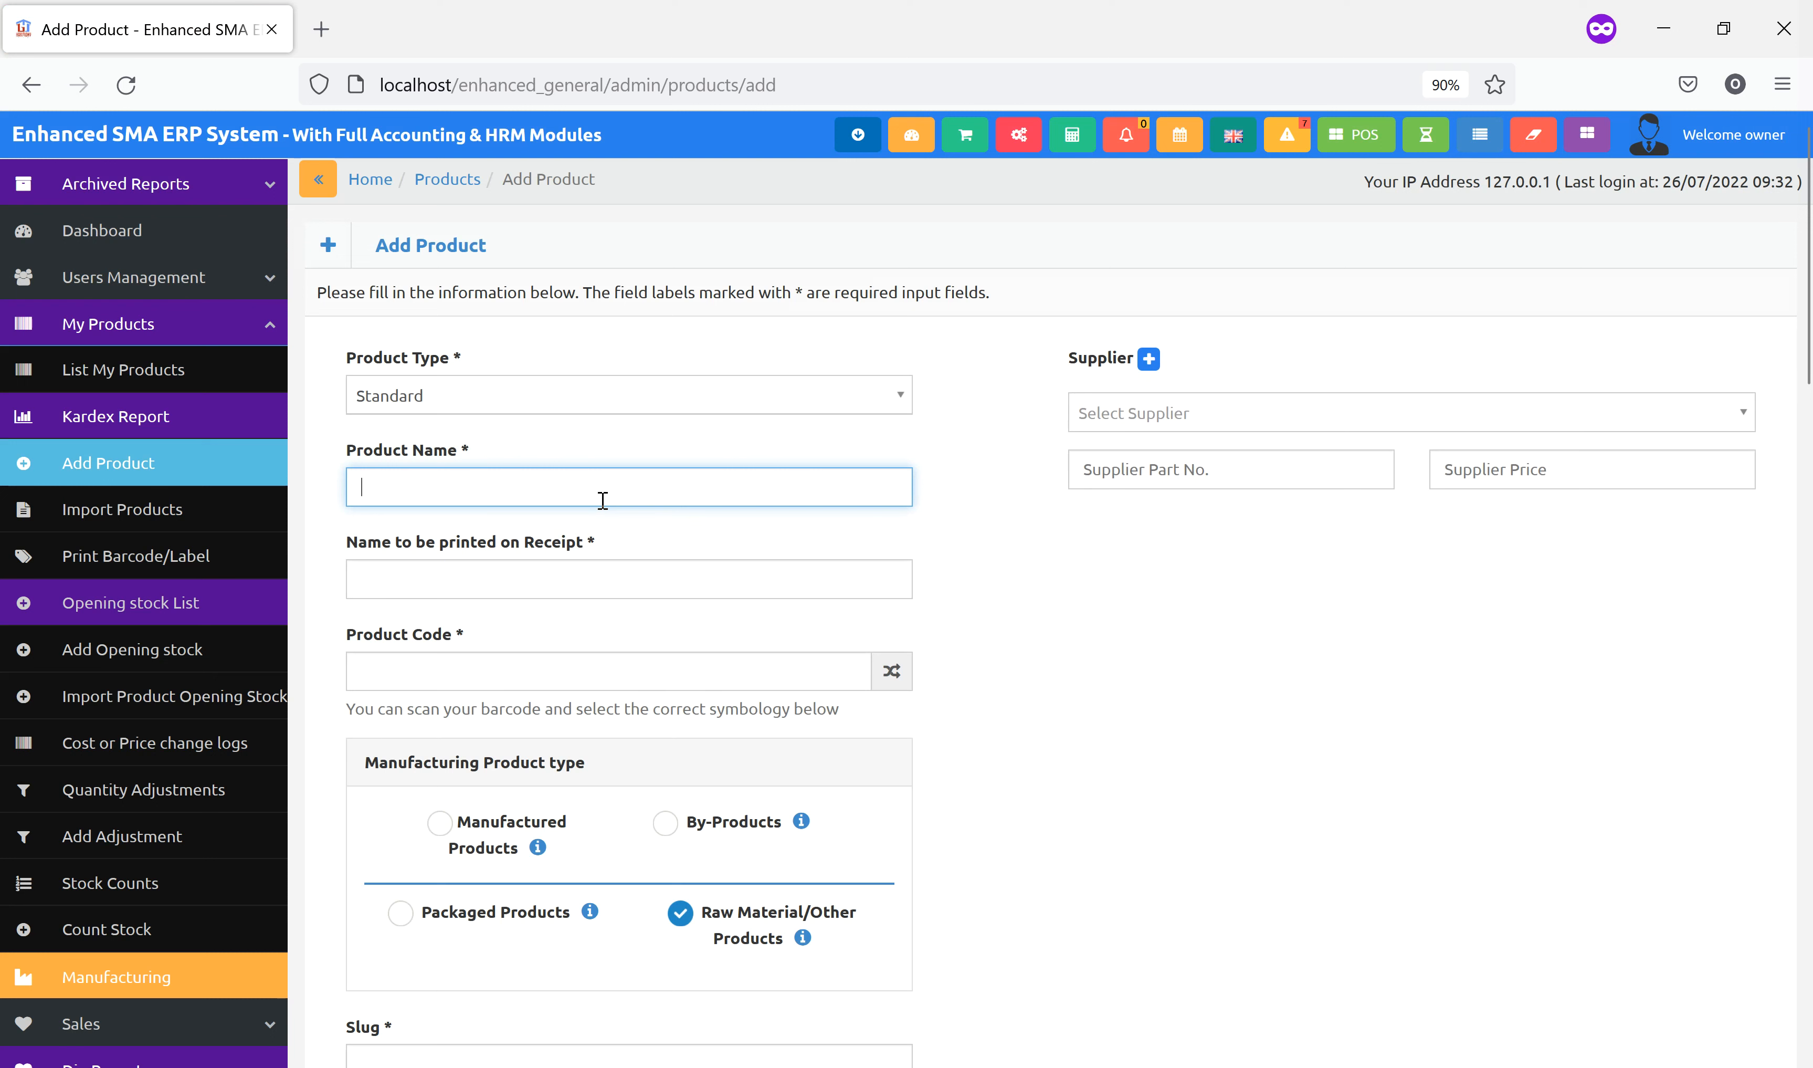
pyautogui.write('Anim')
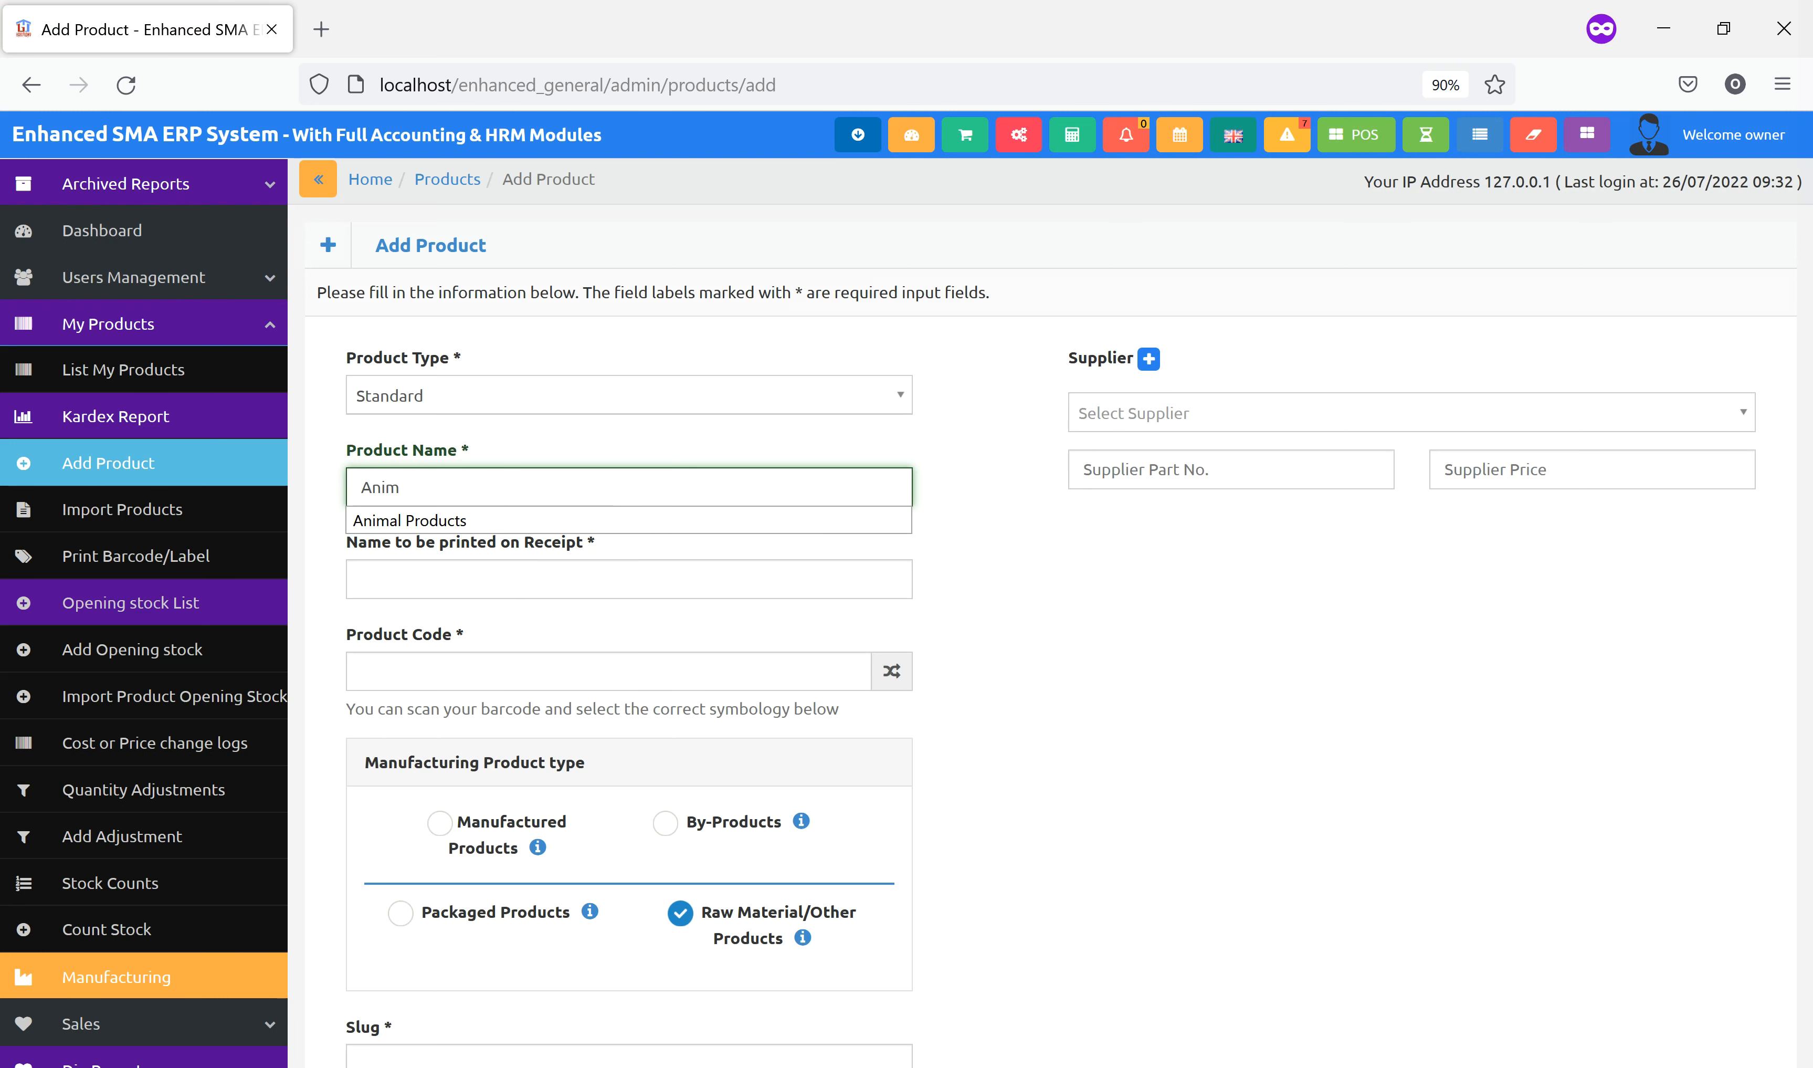
pyautogui.click(557, 519)
pyautogui.hotkey('ctrl', 'a')
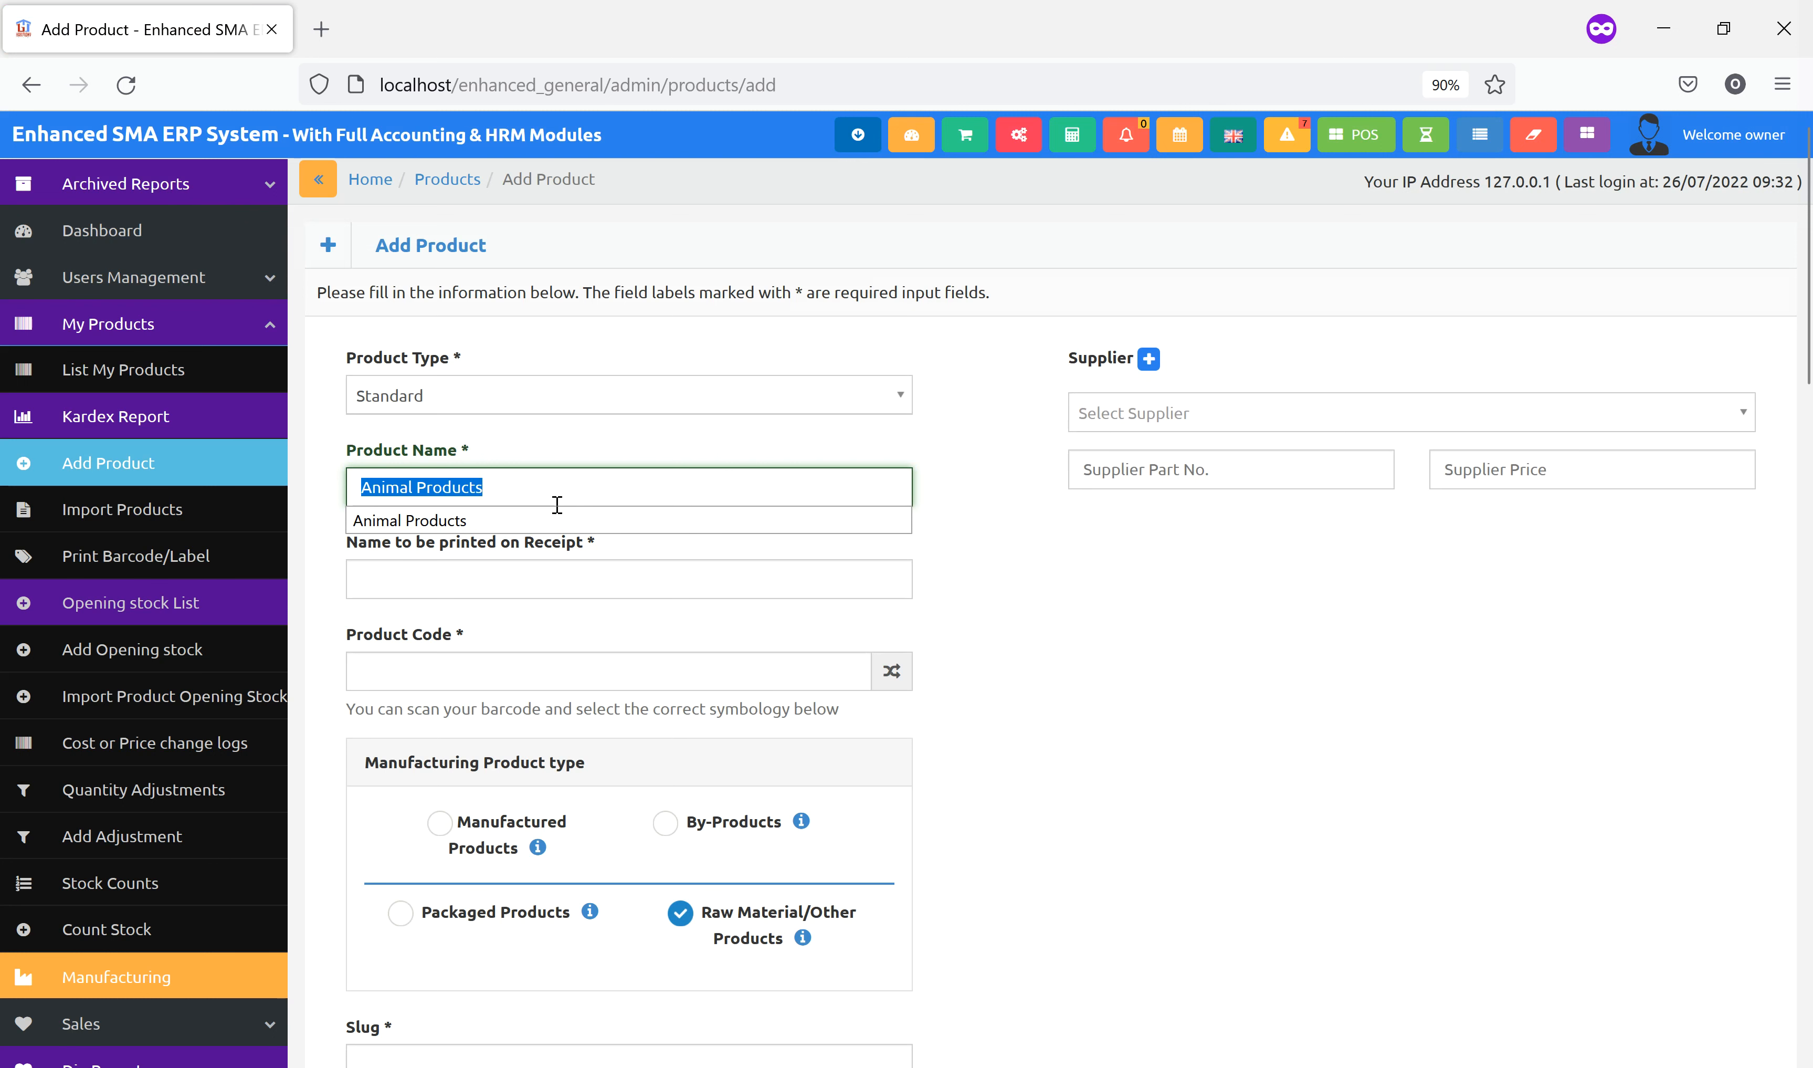
pyautogui.click(405, 492)
pyautogui.click(414, 490)
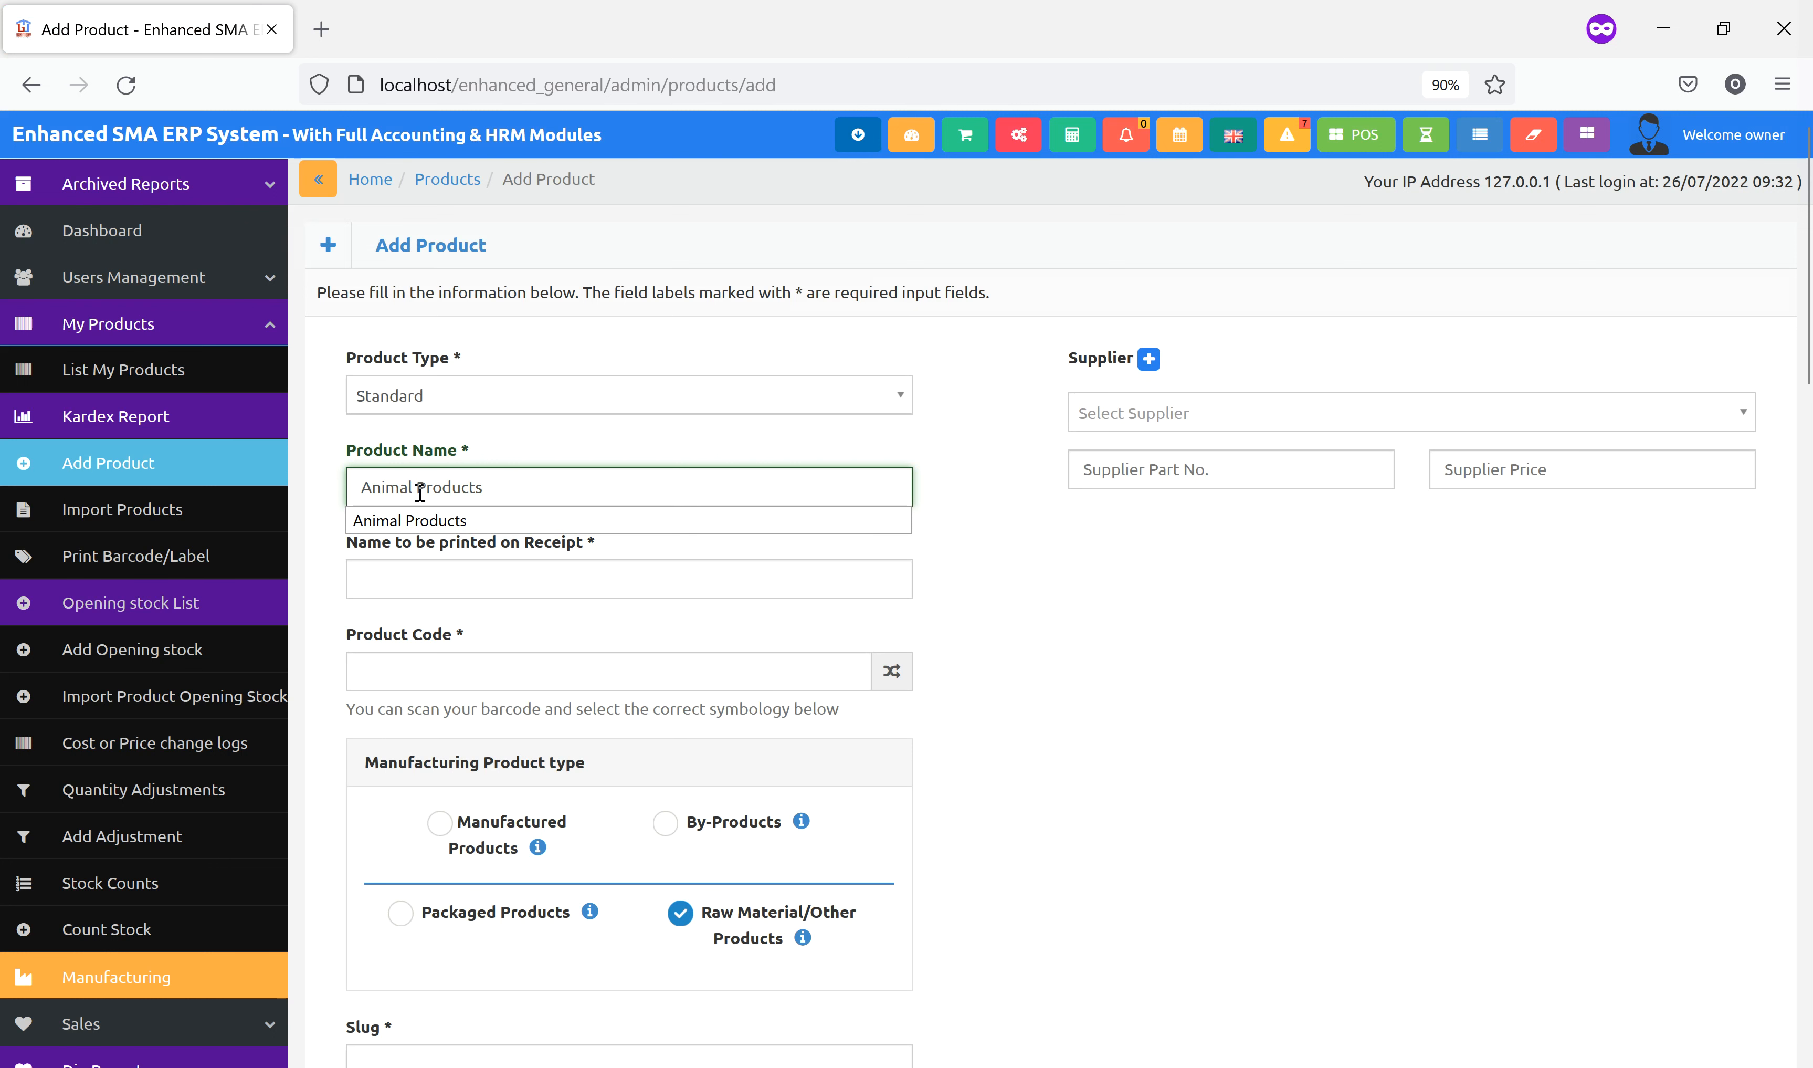
pyautogui.write('Food')
# Copy the name "Animal Food Products" into the receipt name, and generate a random product code.
pyautogui.hotkey('ctrl', 'a')
pyautogui.hotkey('ctrl', 'c')
pyautogui.click(432, 577)
pyautogui.hotkey('ctrl', 'v')
pyautogui.click(891, 670)
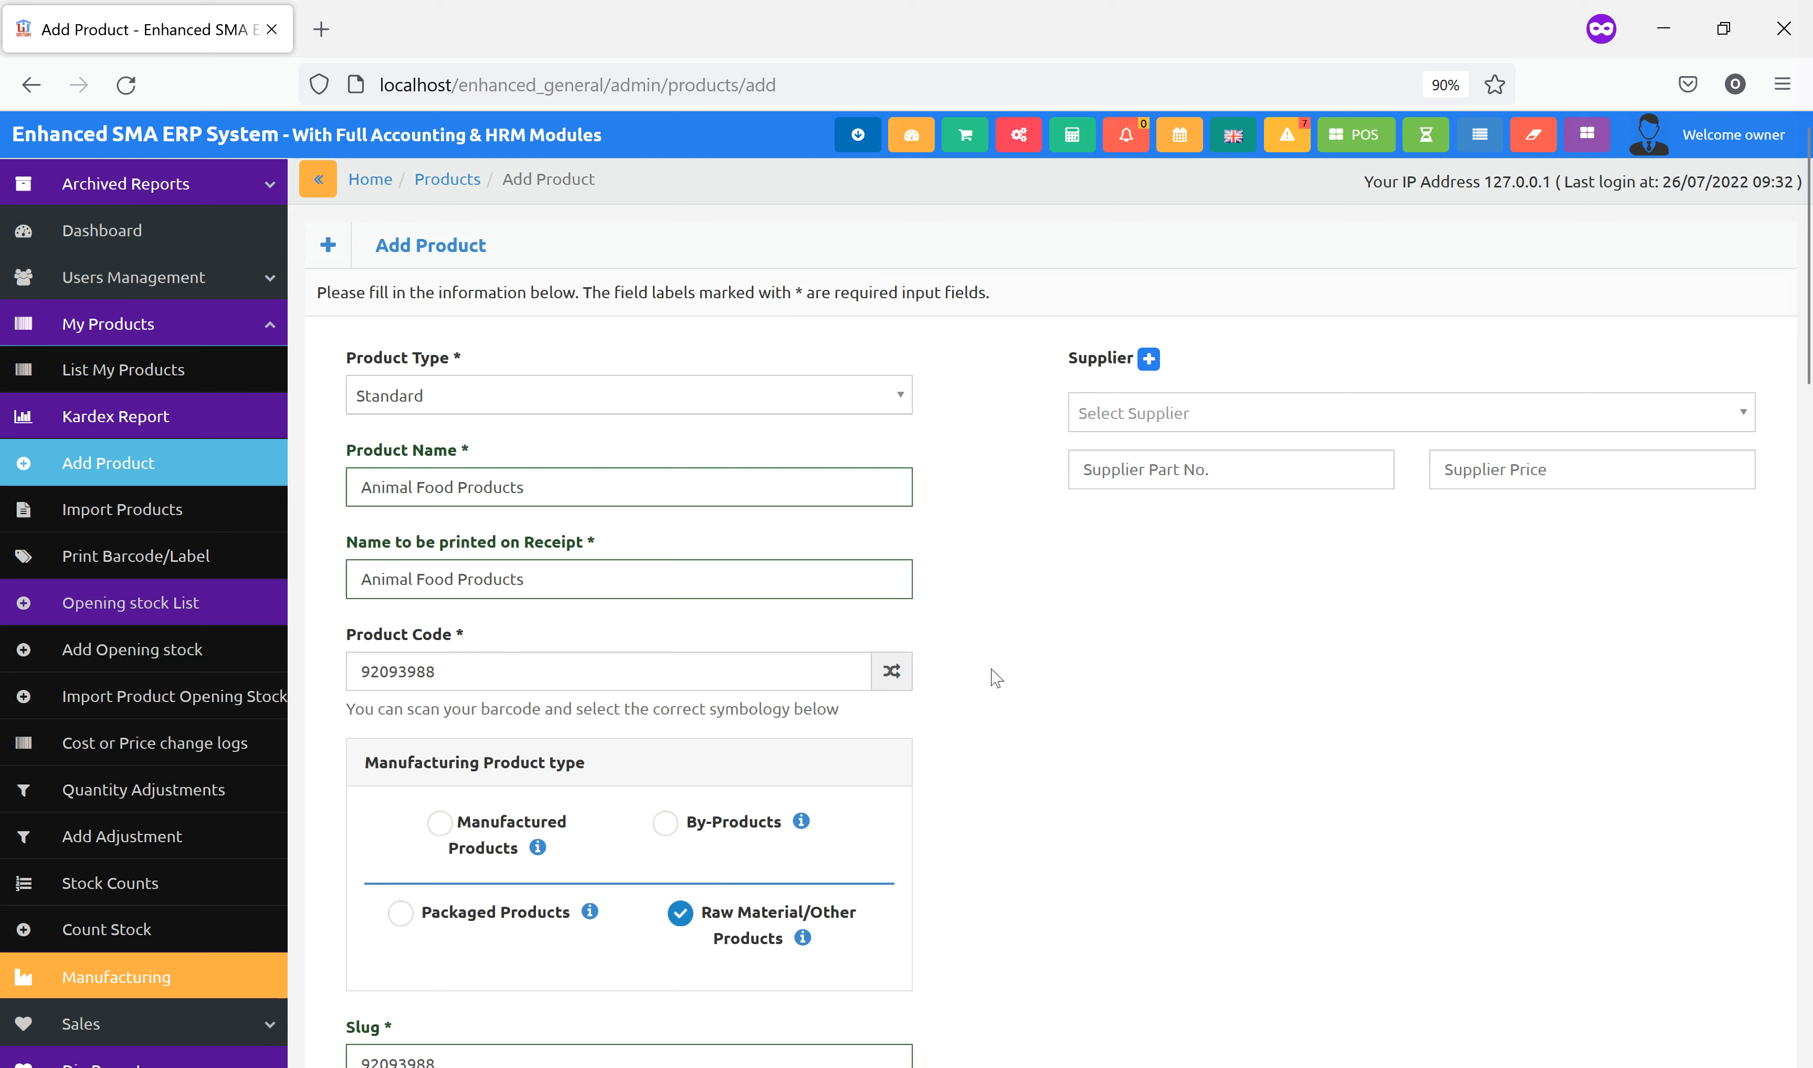
# Set the manufacturing product type of Animal Food Products to By-Products.
pyautogui.scroll(-2, 996, 678)
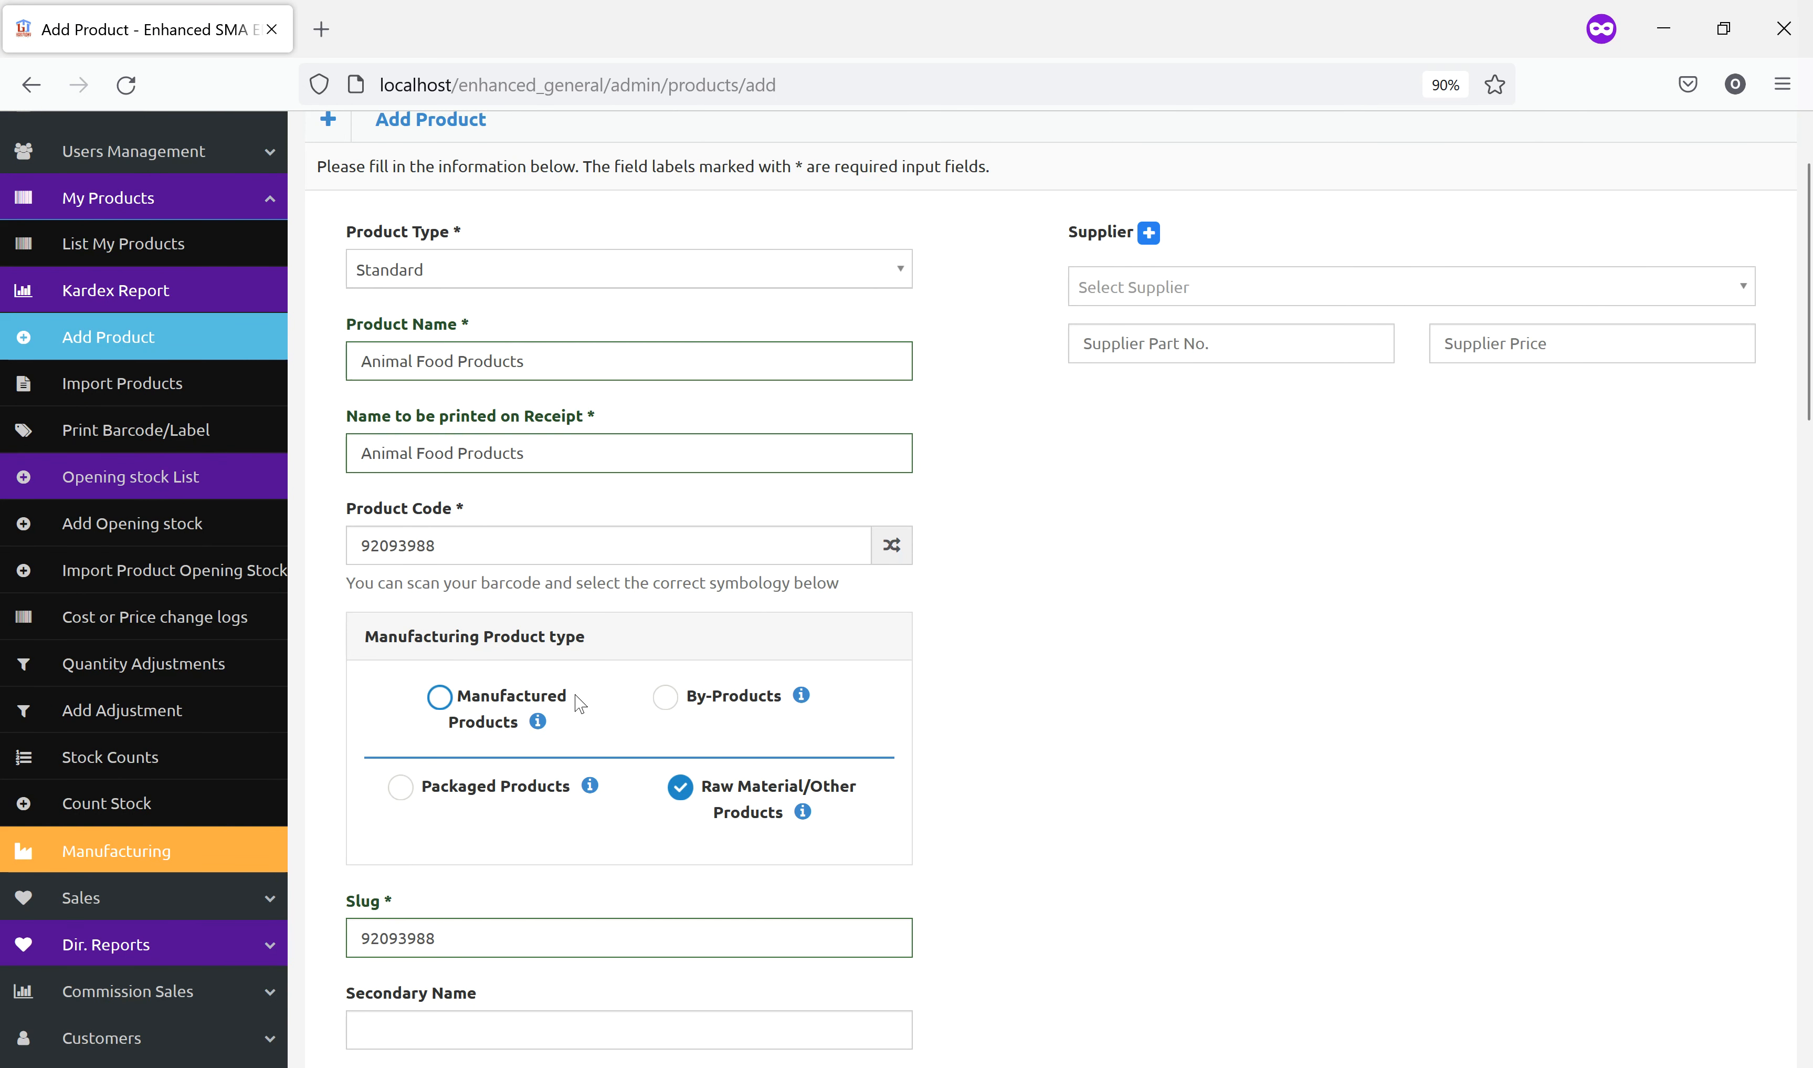
pyautogui.click(737, 699)
pyautogui.moveTo(802, 700)
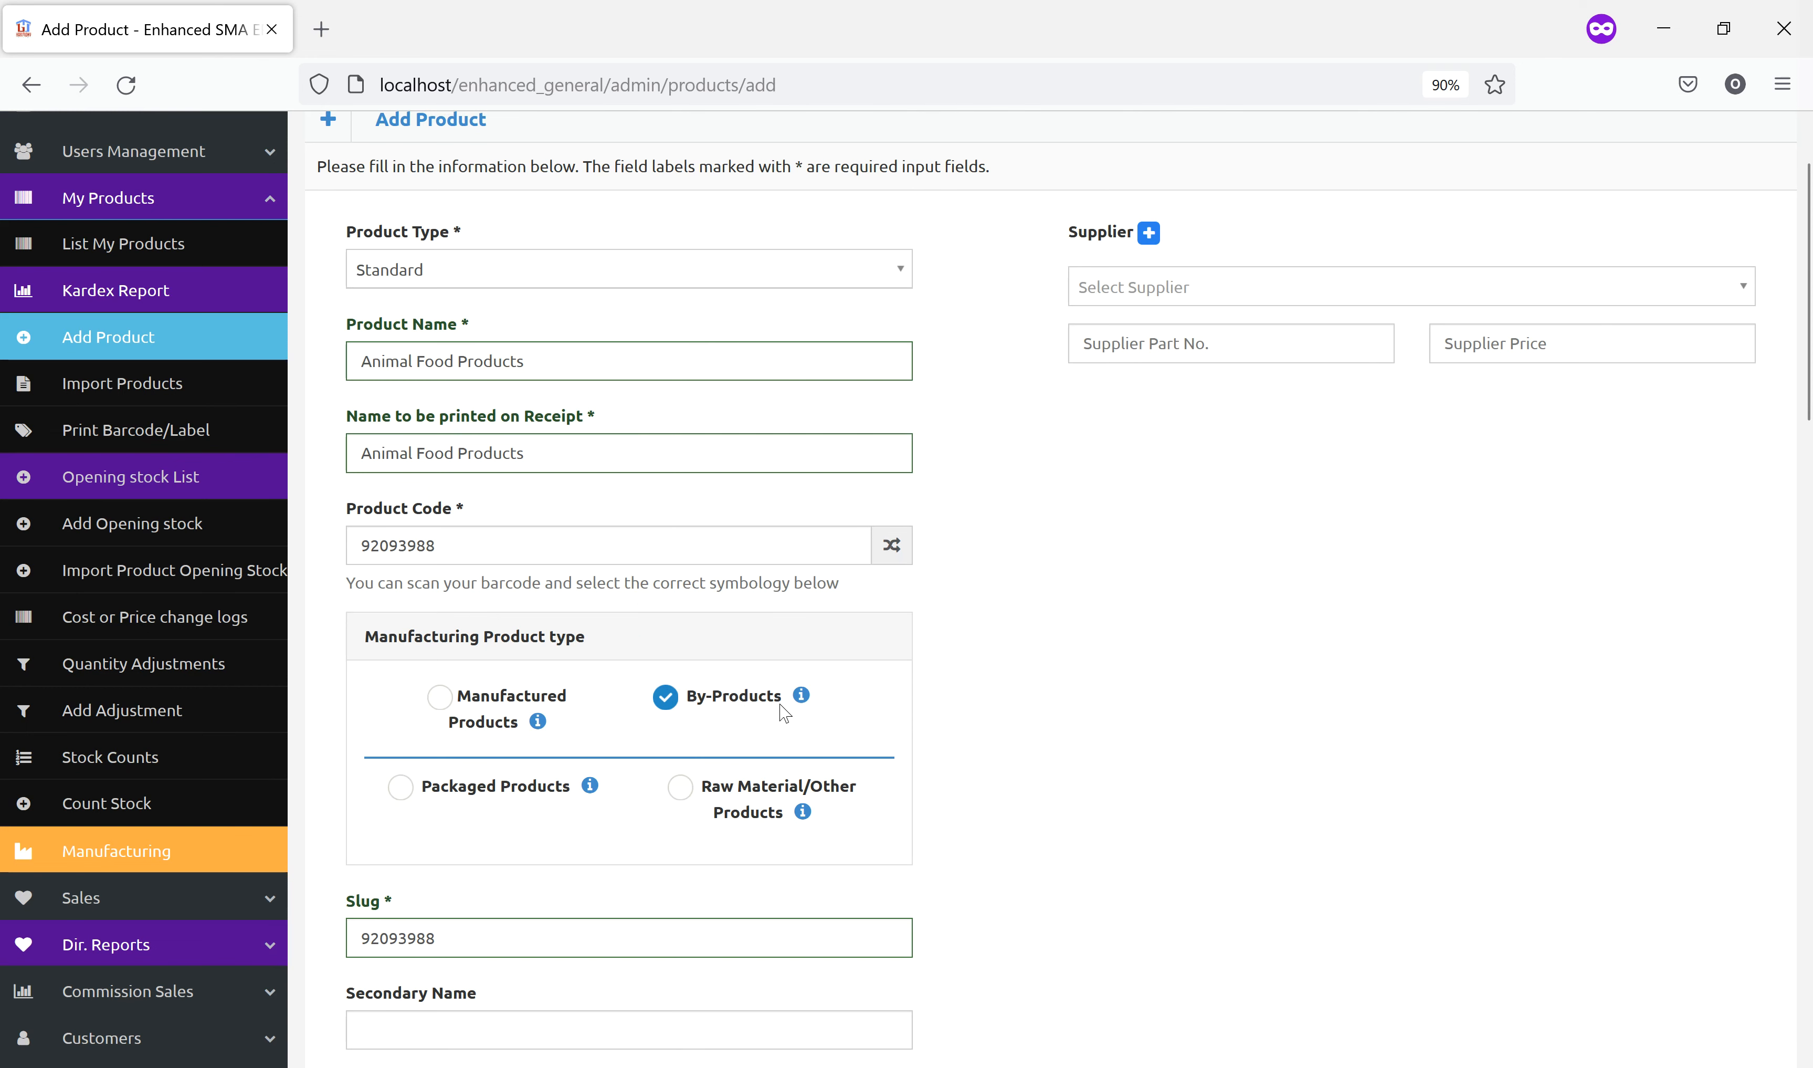
# Assign Animal Food Products to Category two and set its product unit to Kilogram (kg).
pyautogui.scroll(-5, 1084, 740)
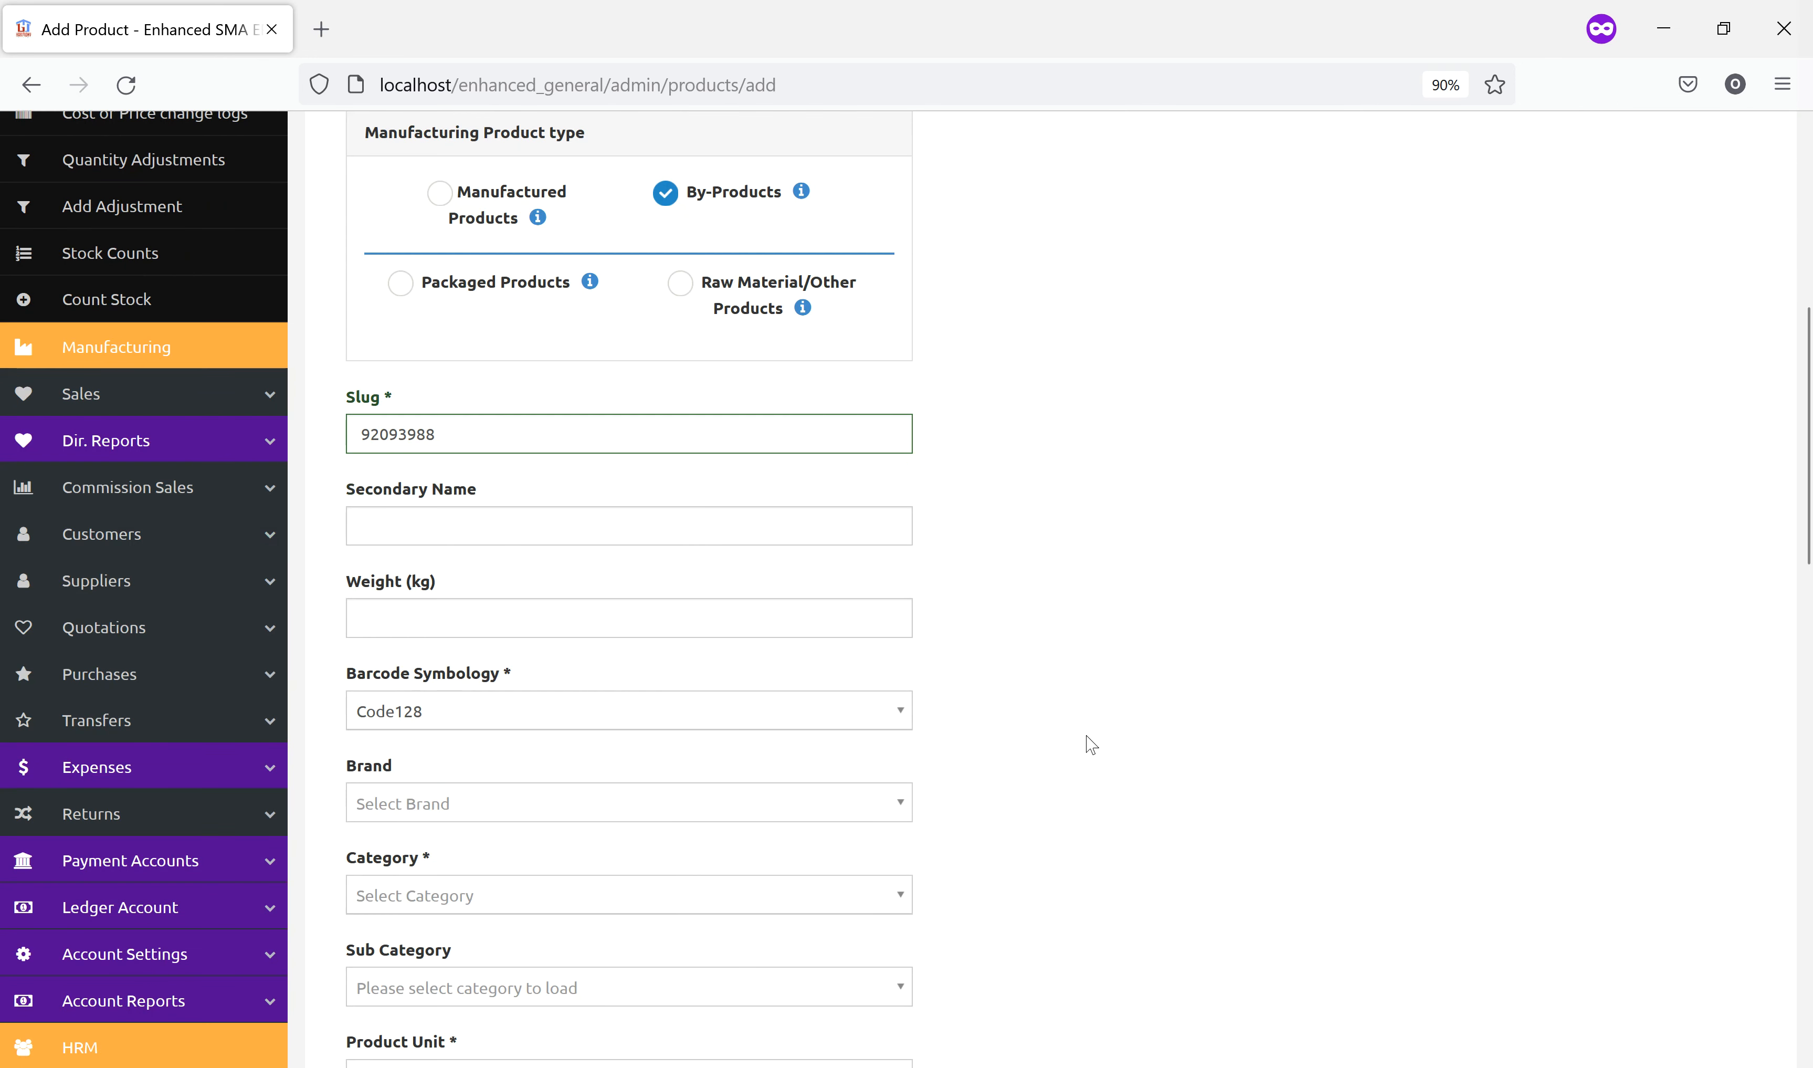
pyautogui.scroll(-4, 1010, 758)
pyautogui.click(551, 522)
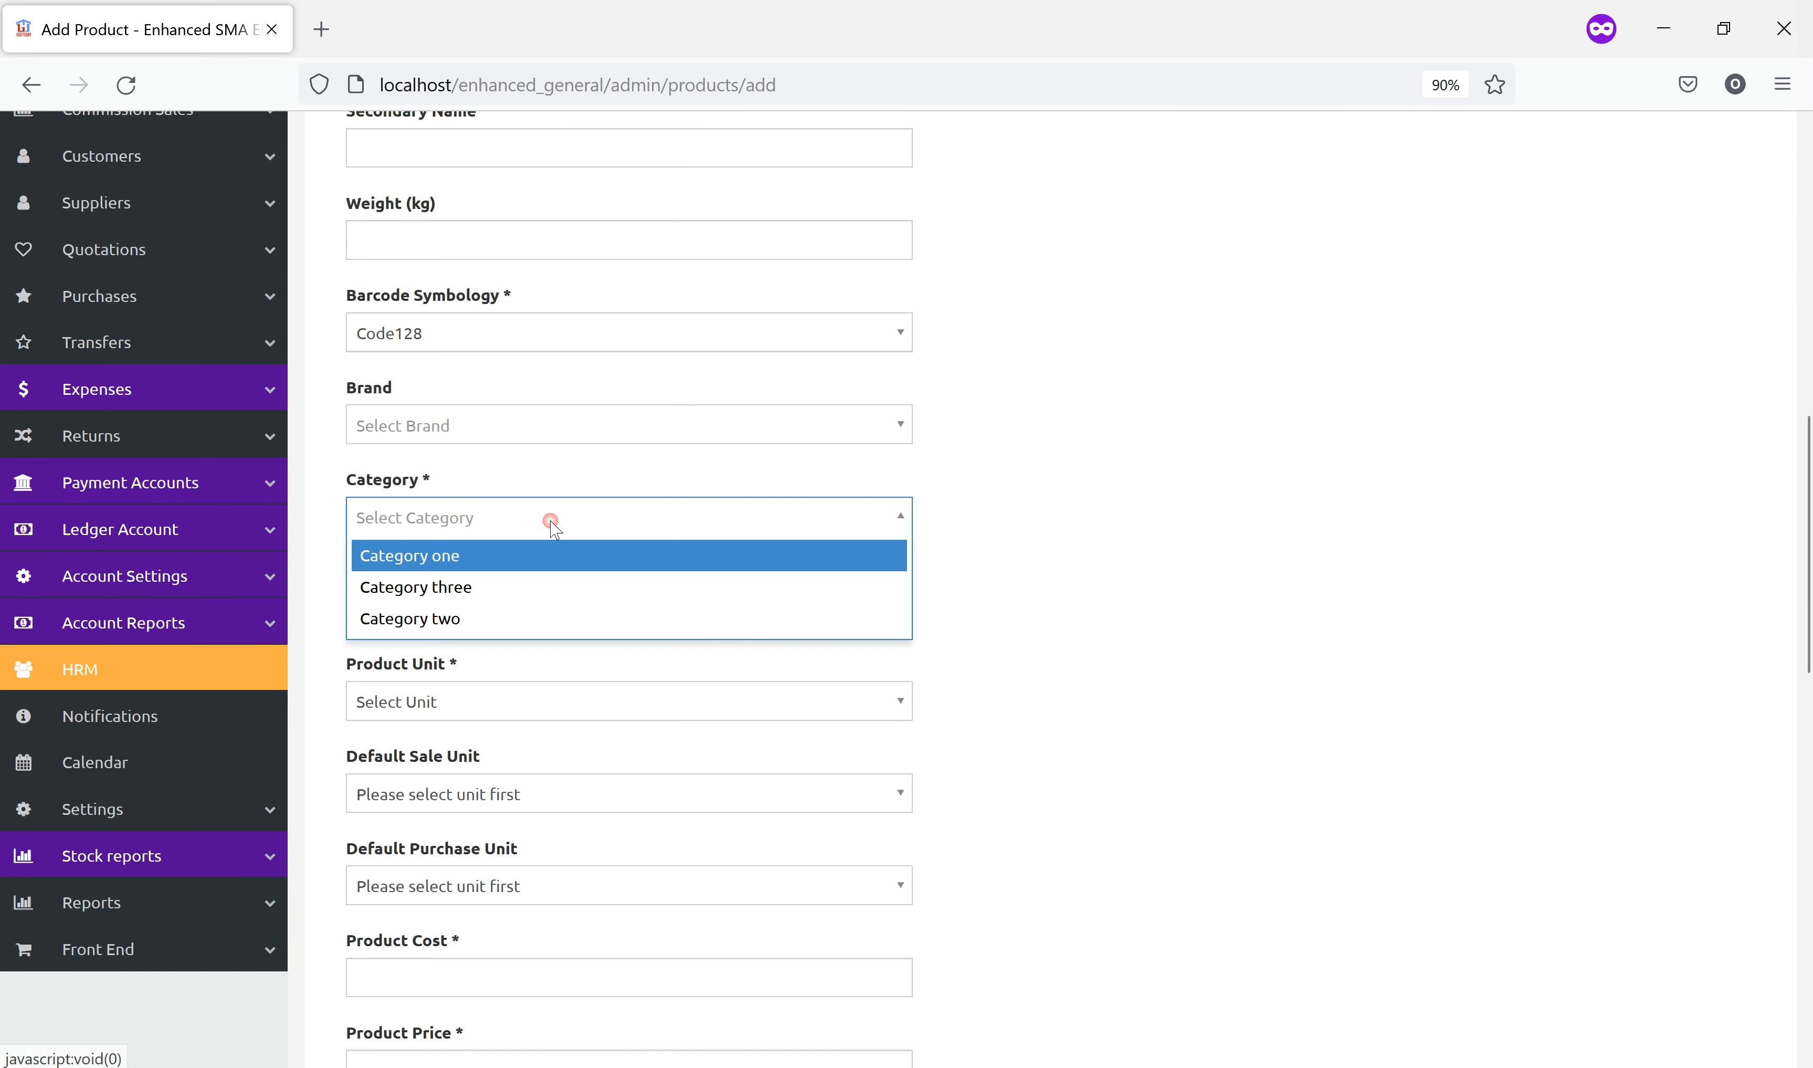
pyautogui.click(480, 619)
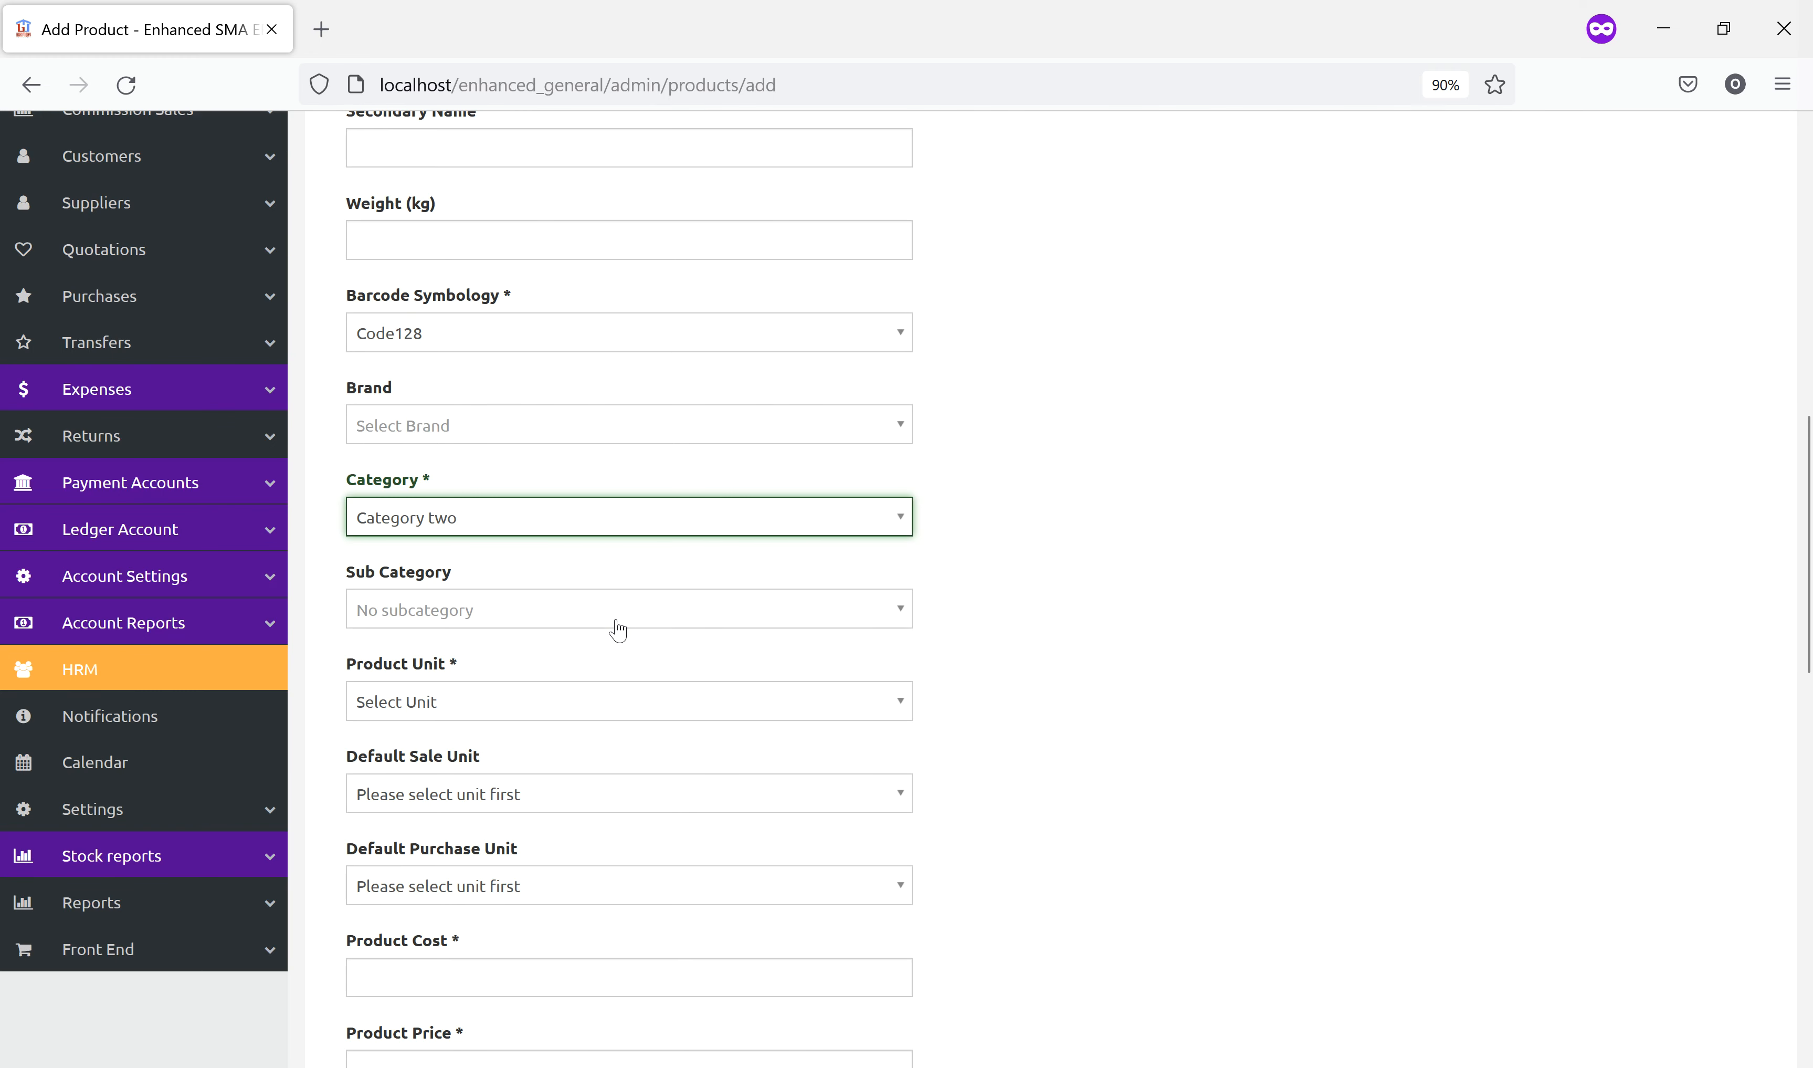
pyautogui.click(564, 702)
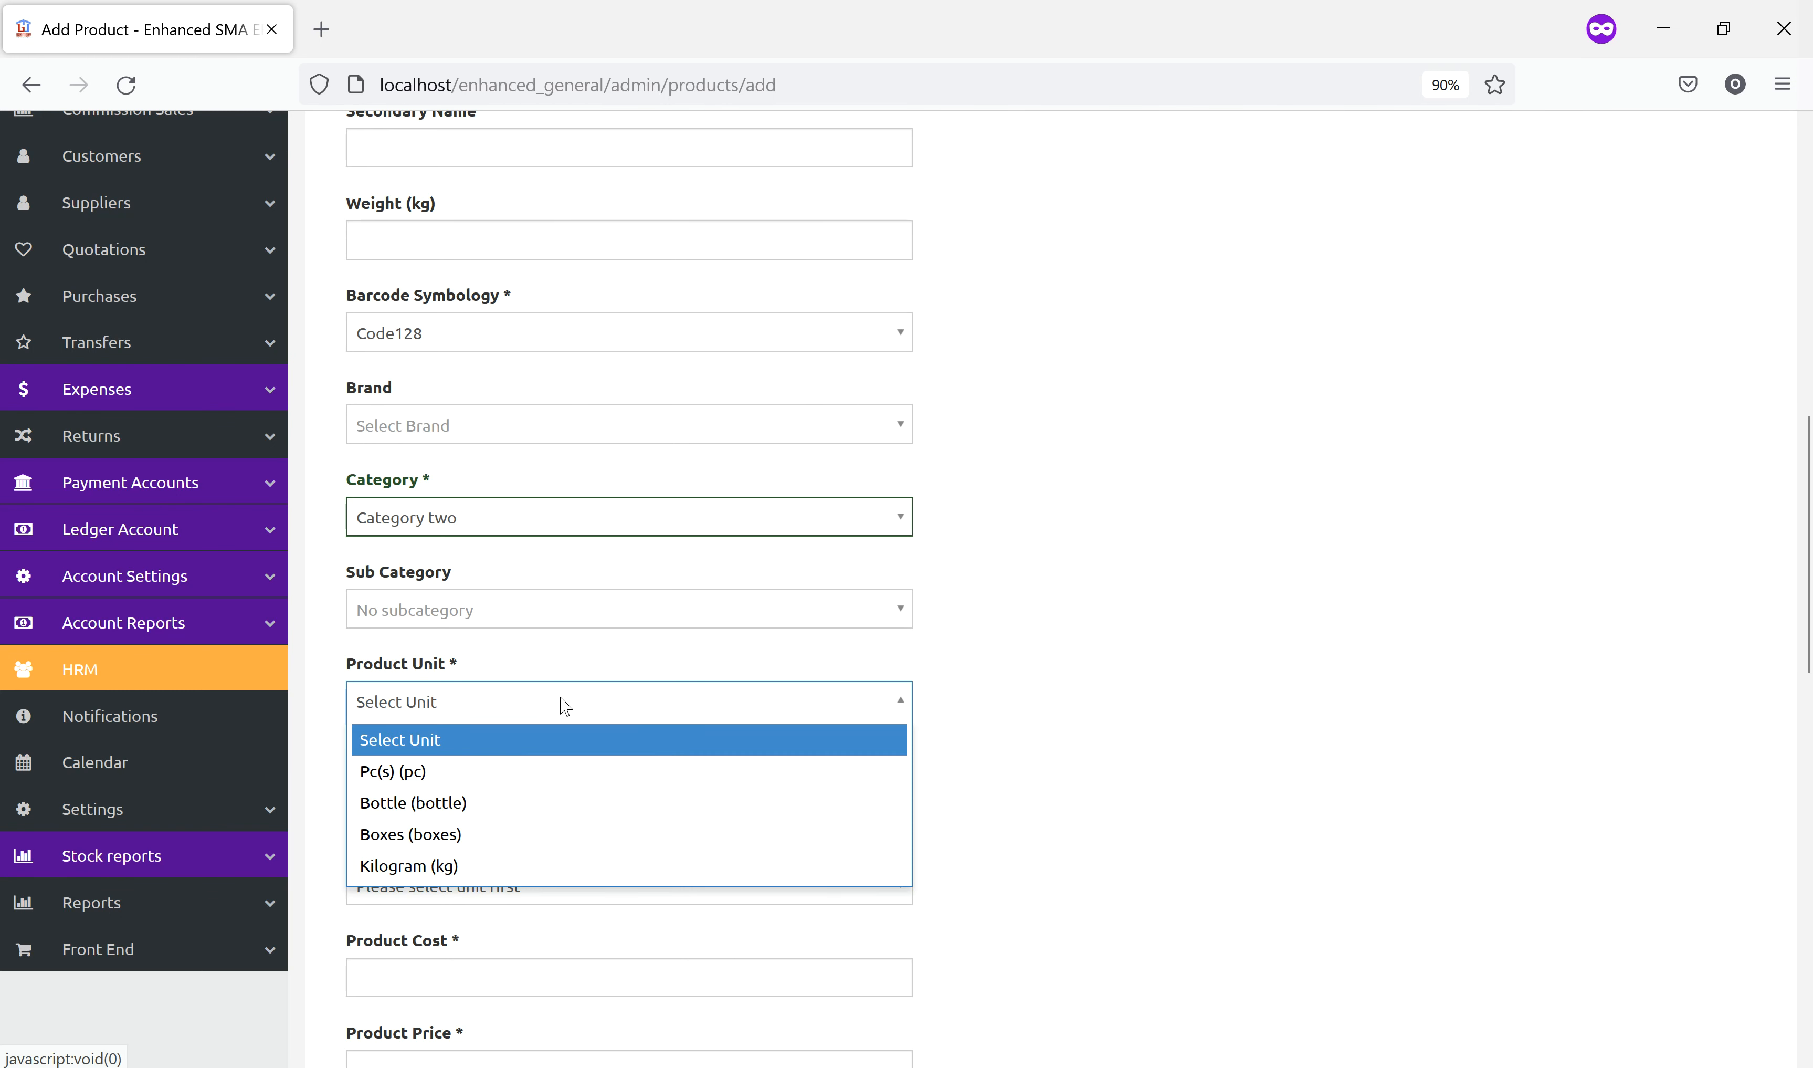
pyautogui.click(483, 867)
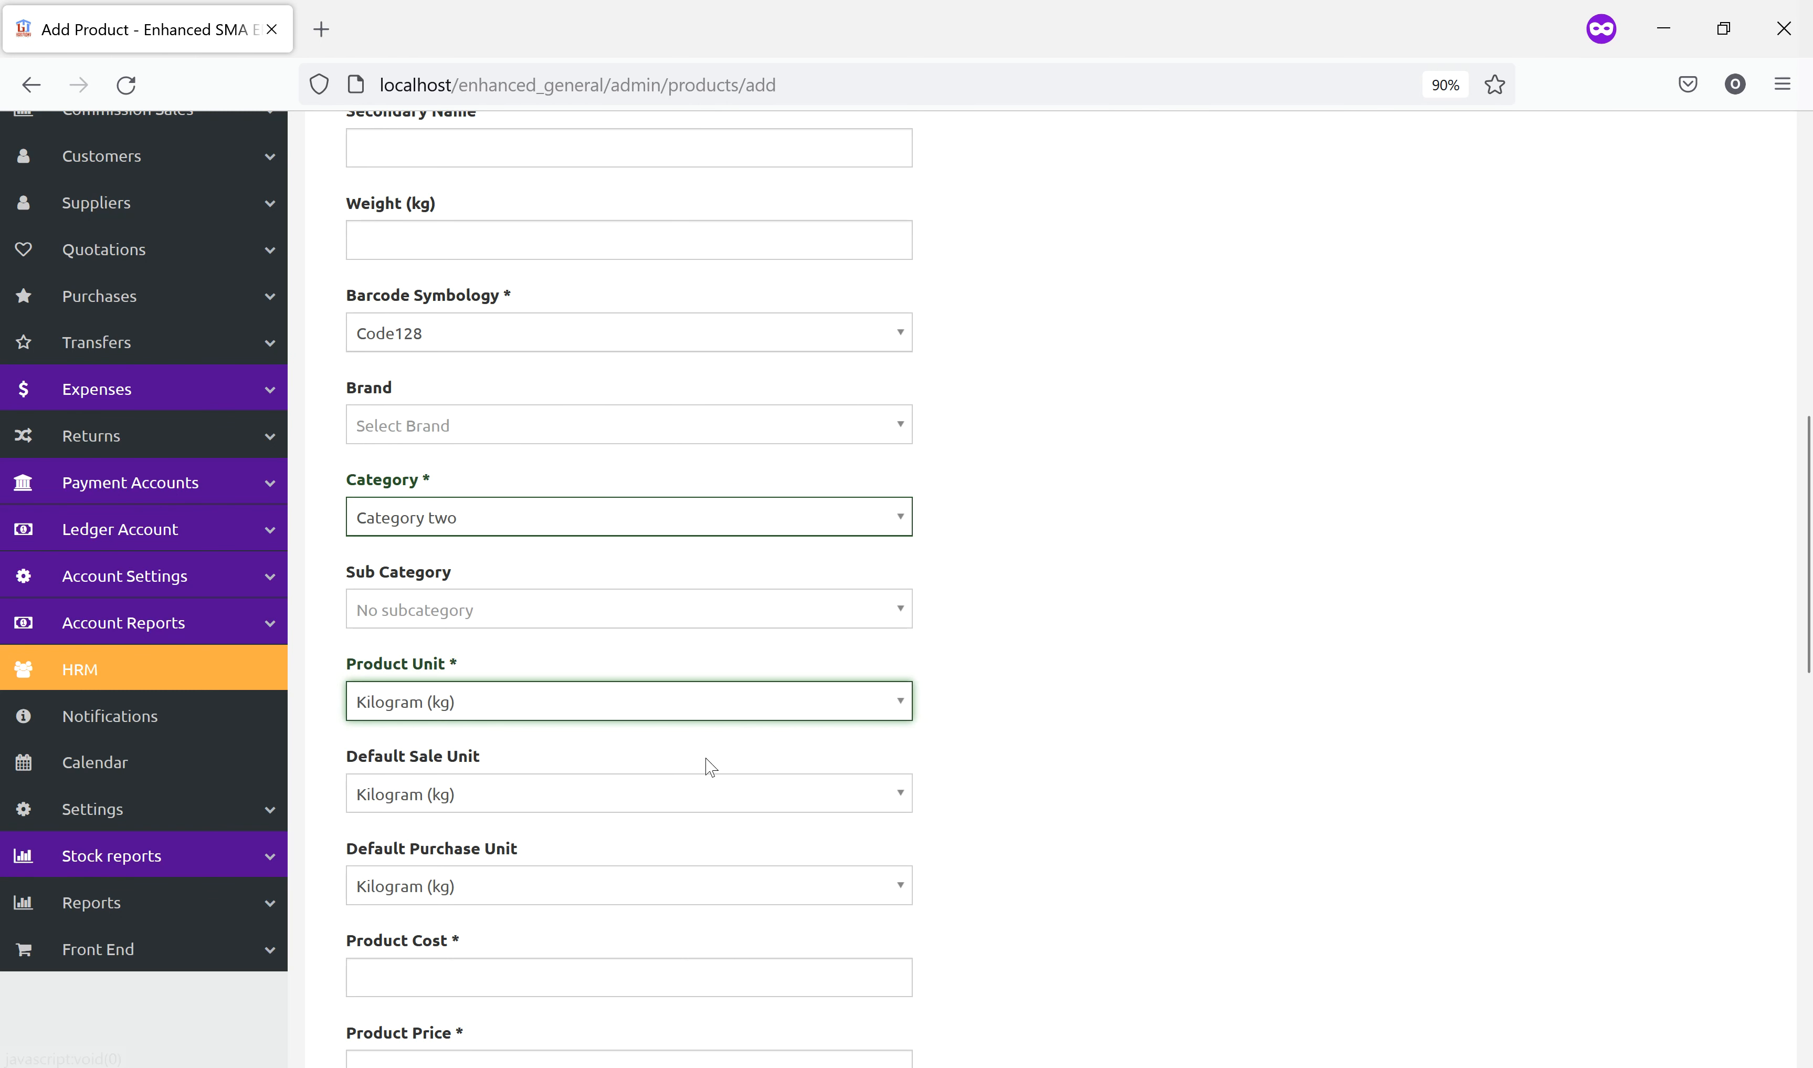
# Set the cost of Animal Food Products to 1000 and its price to 2000.
pyautogui.scroll(-5, 708, 759)
pyautogui.click(556, 611)
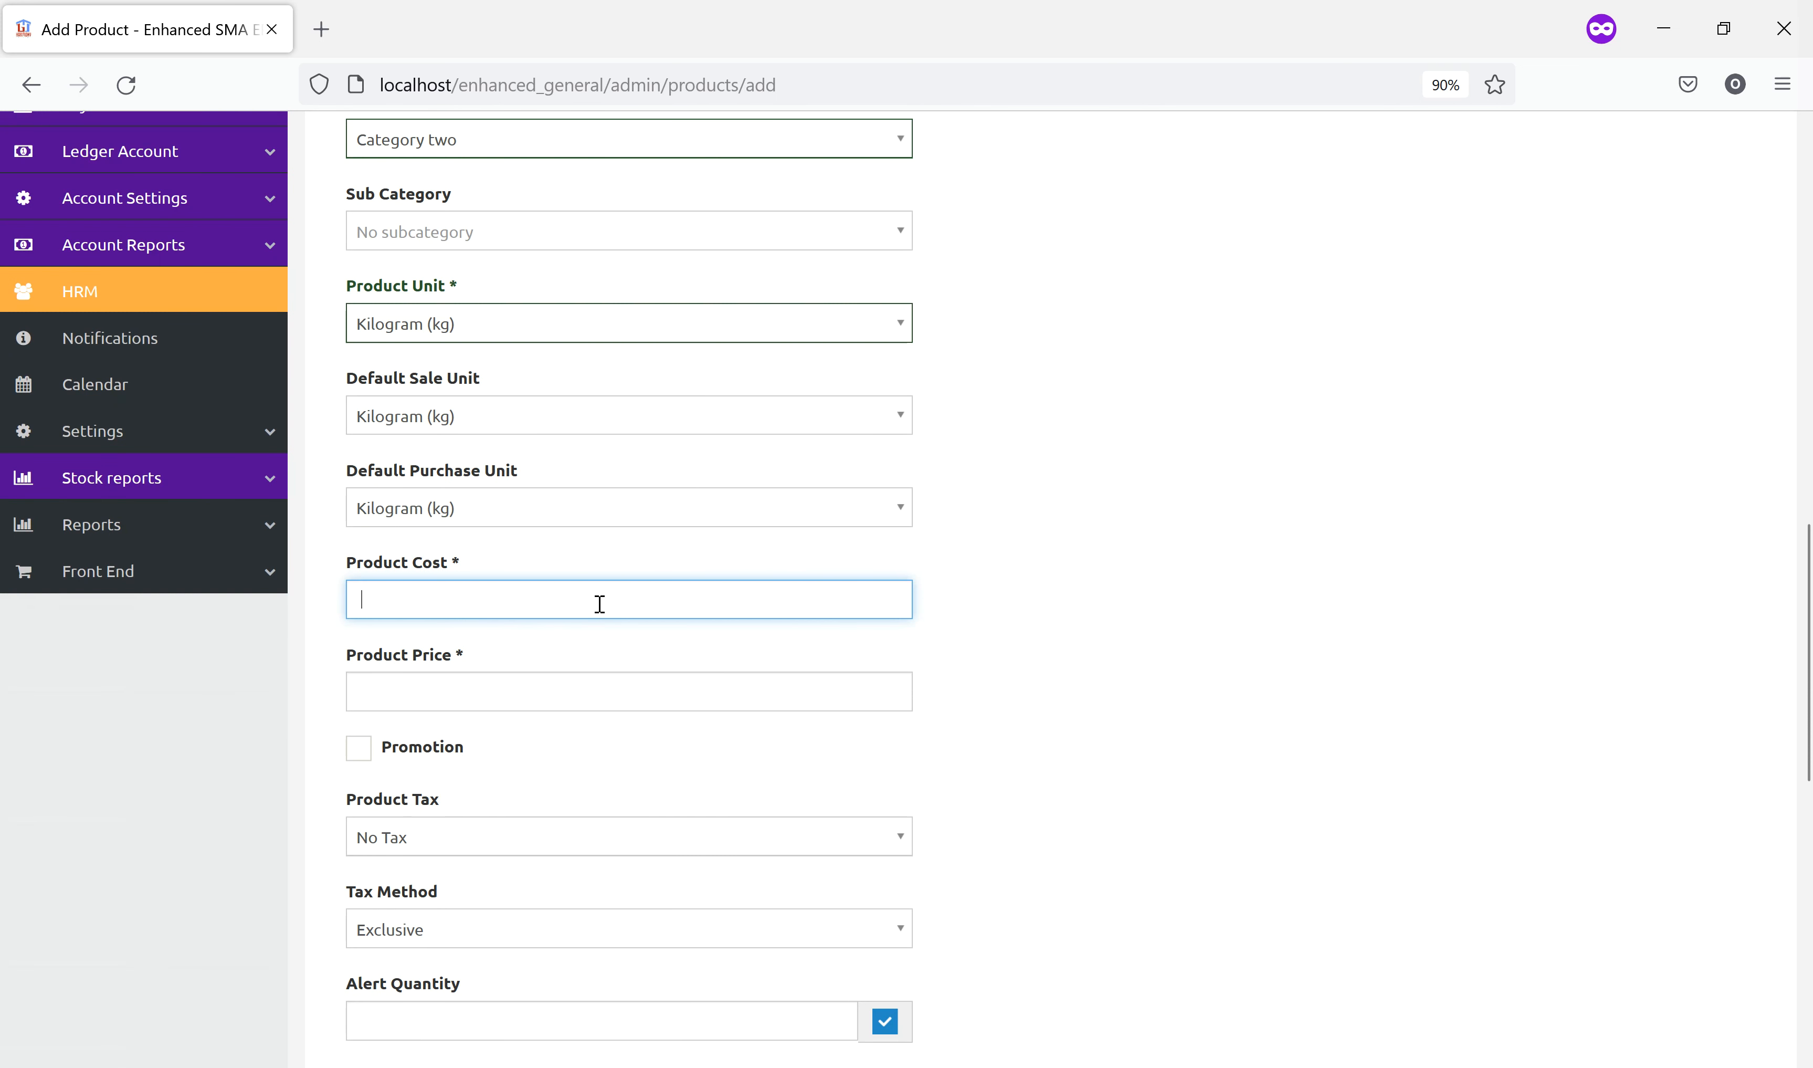
pyautogui.write('1000')
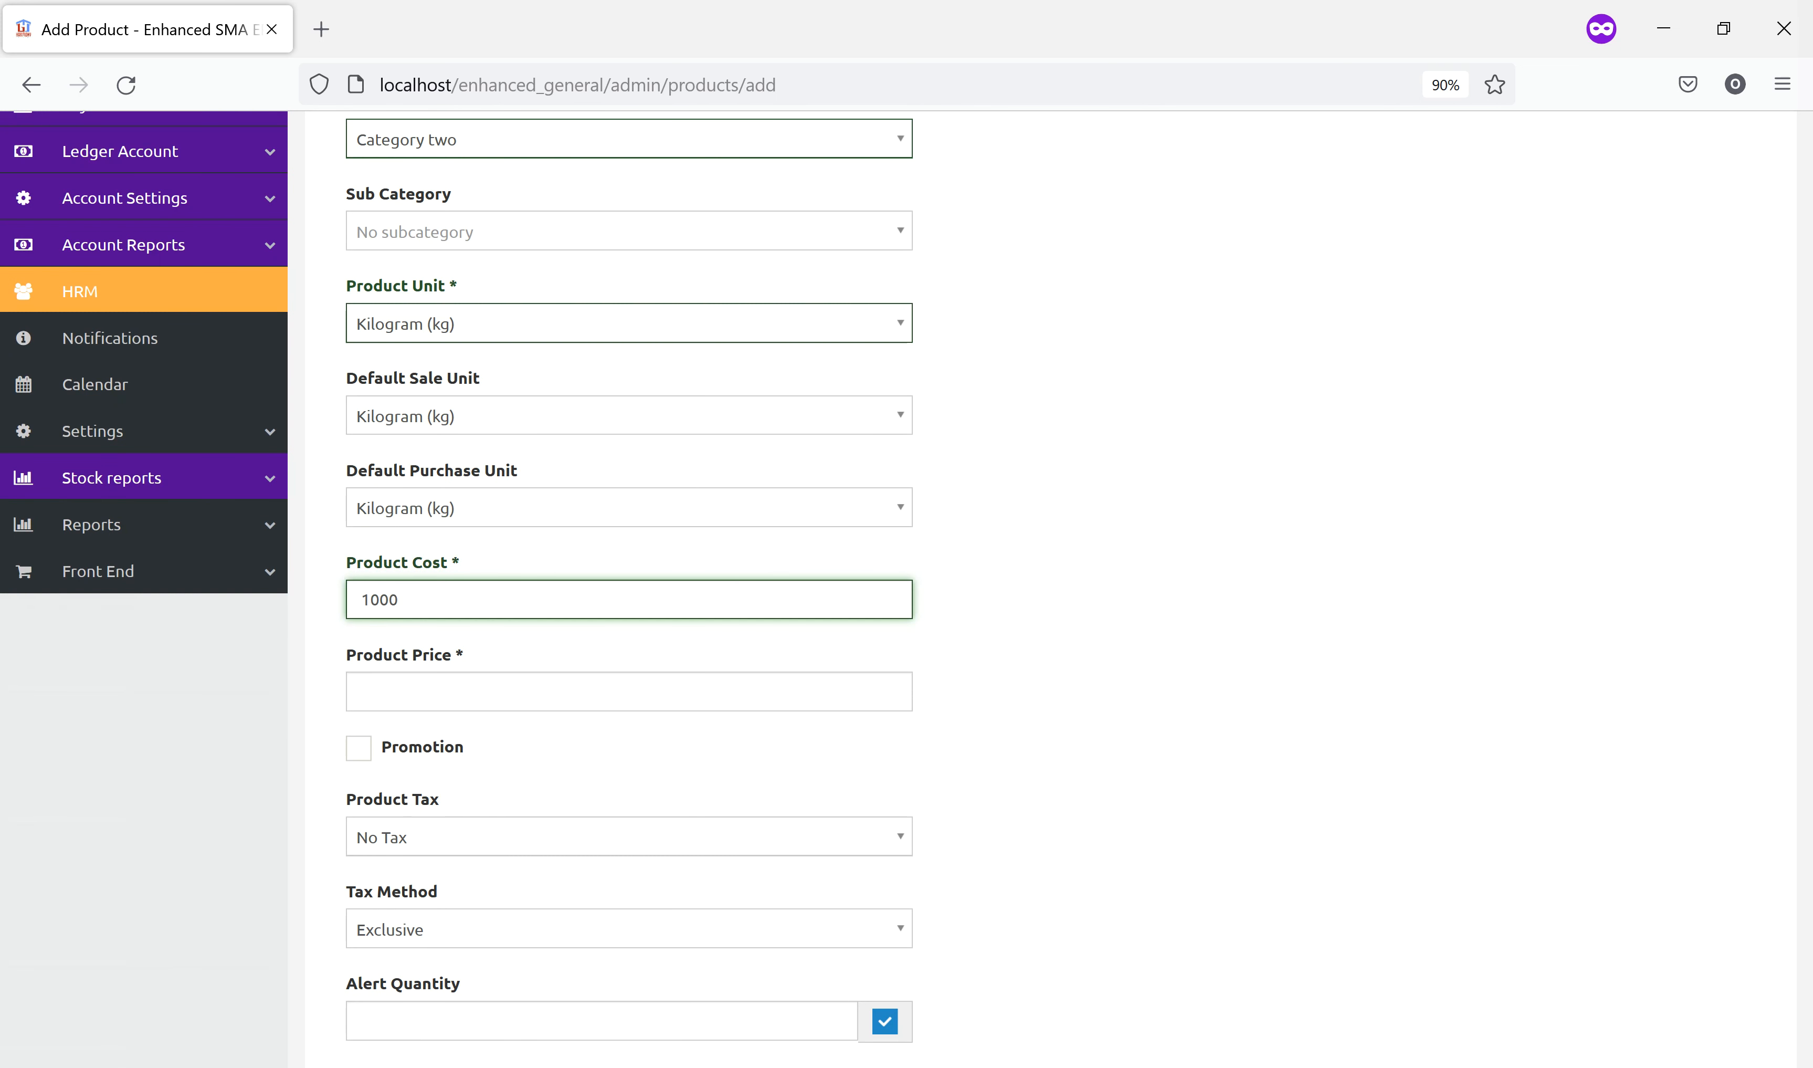
pyautogui.click(599, 680)
pyautogui.write('20')
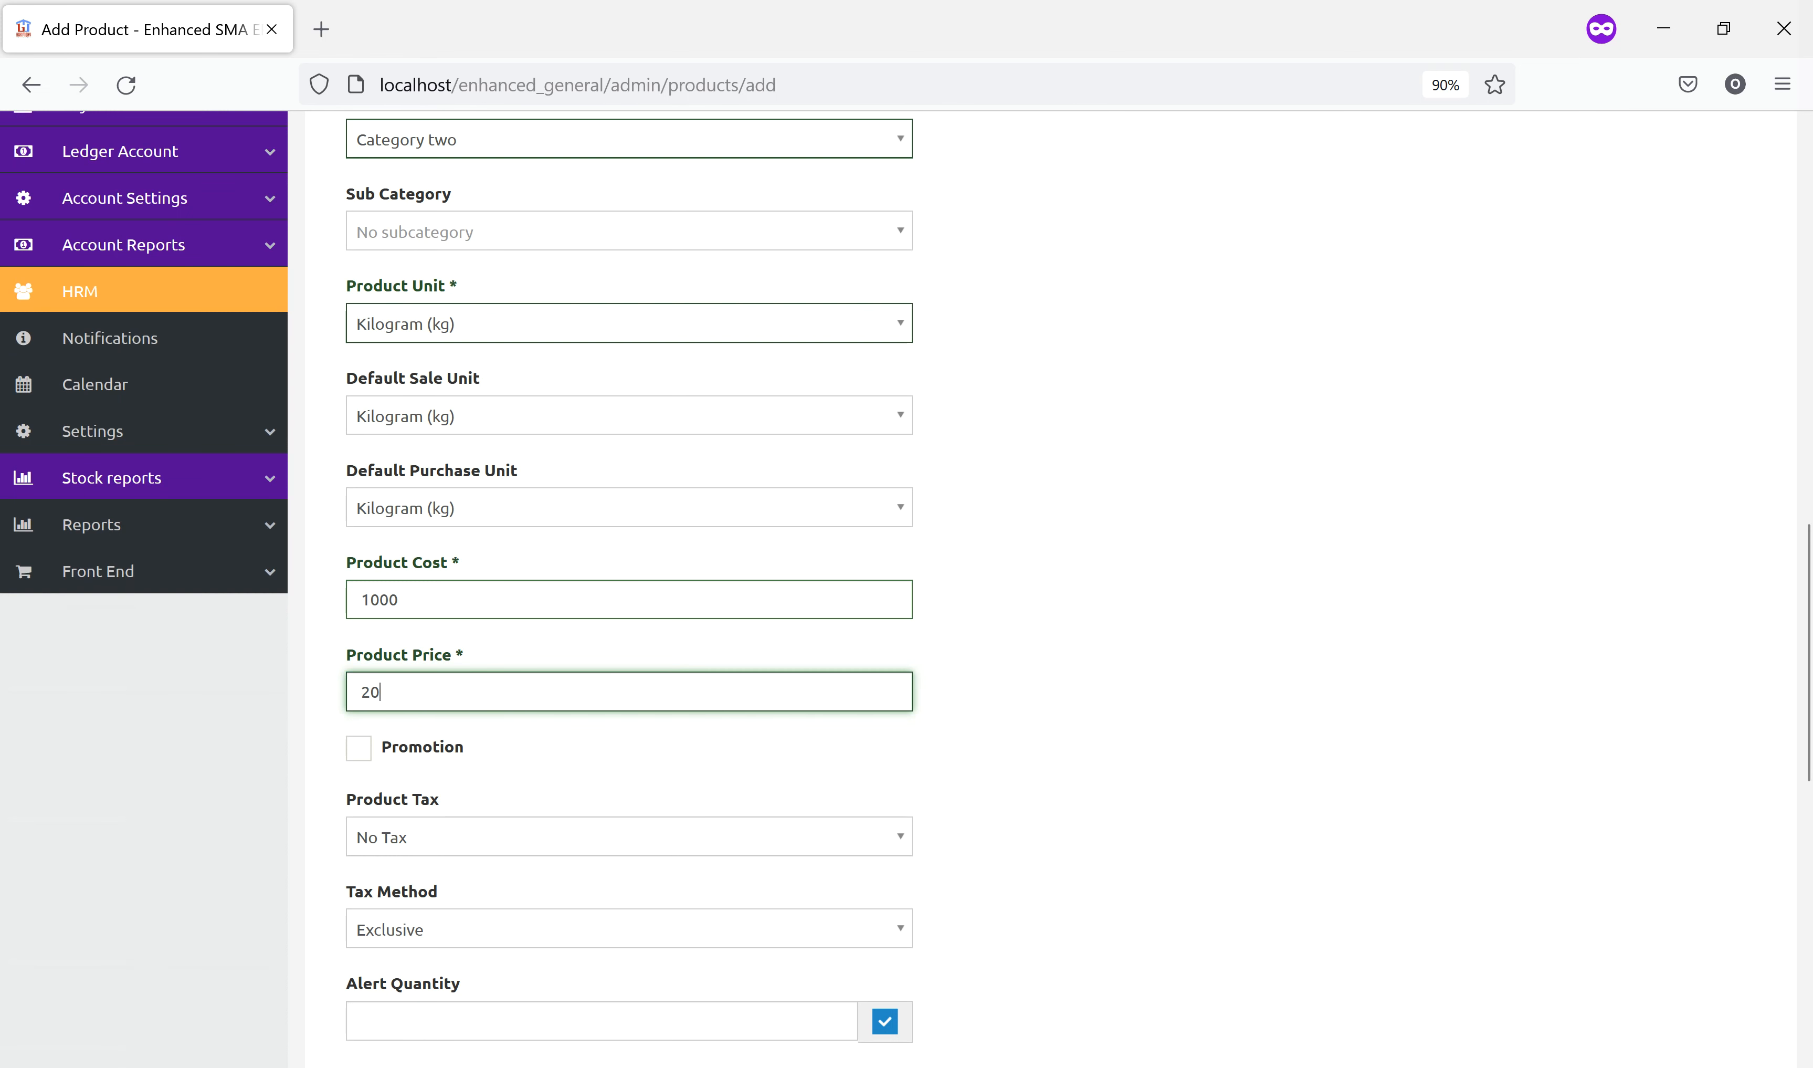
pyautogui.write('00')
# Save the Animal Food Products product, leaving the remaining optional fields empty.
pyautogui.scroll(-9, 1064, 696)
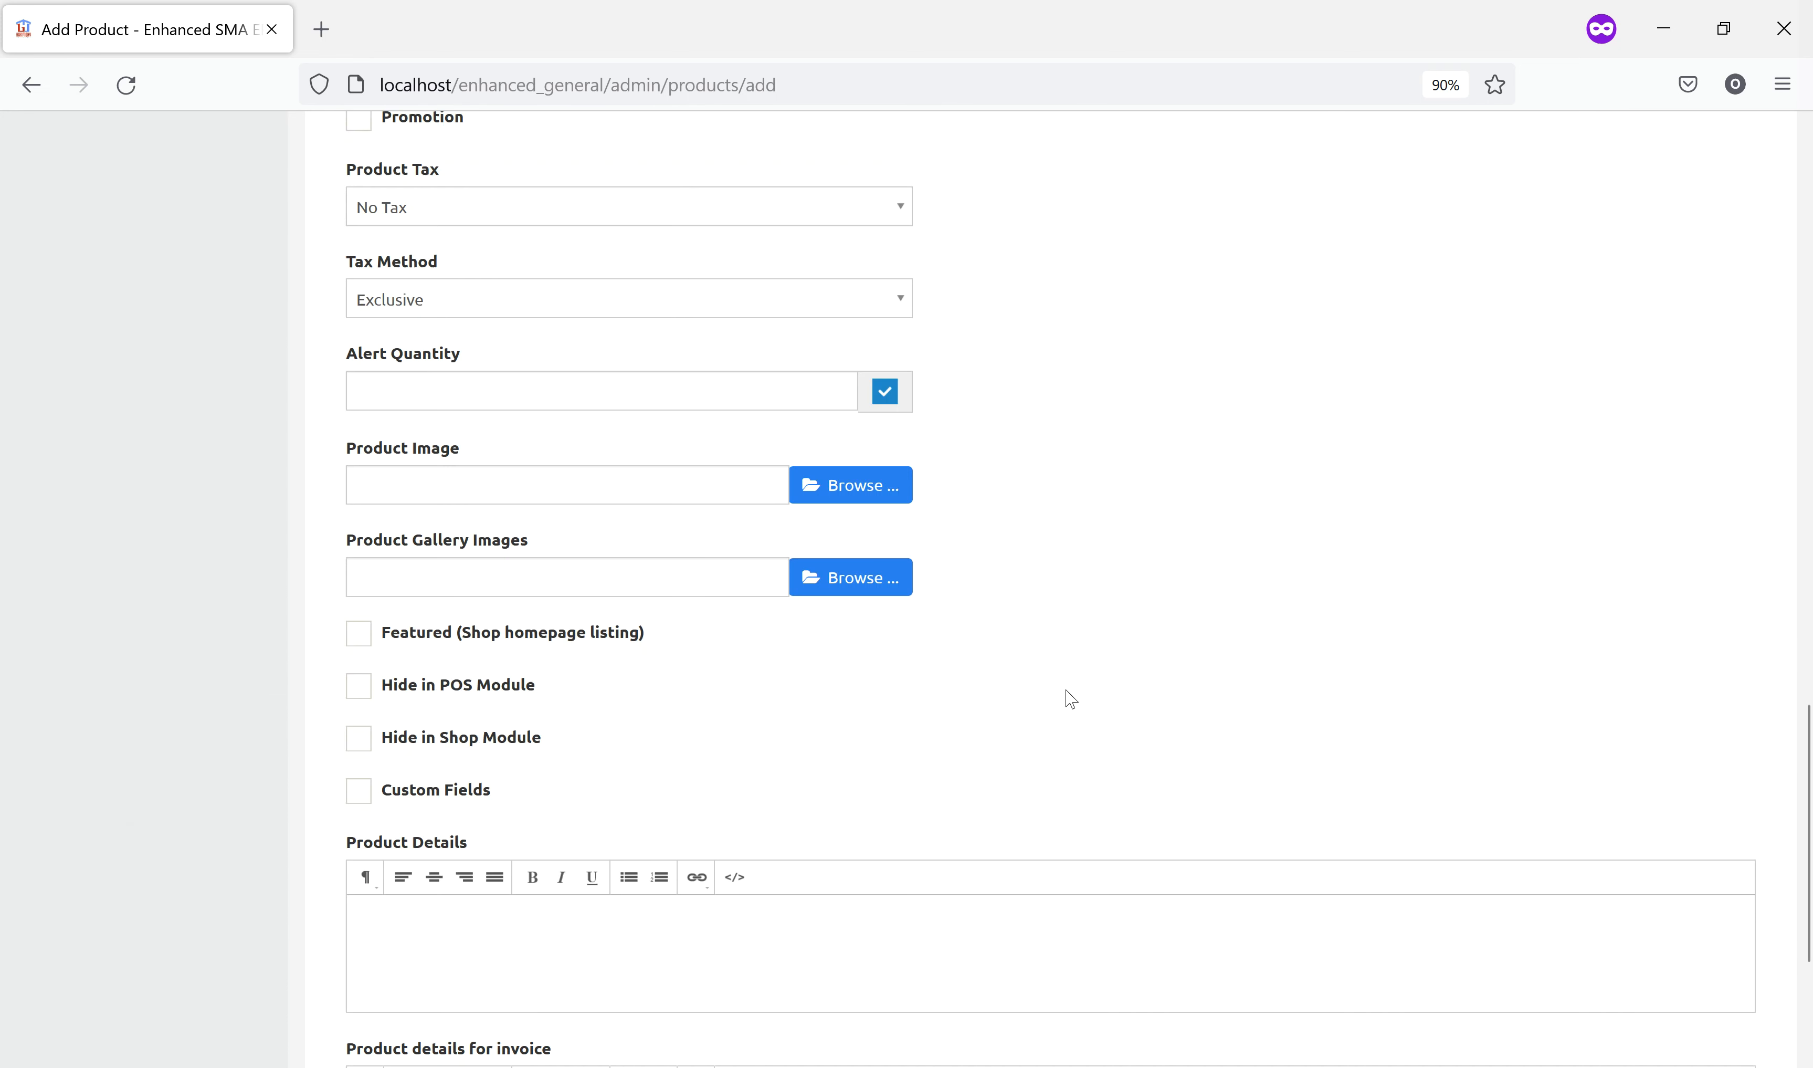
pyautogui.scroll(-5, 636, 915)
pyautogui.click(417, 936)
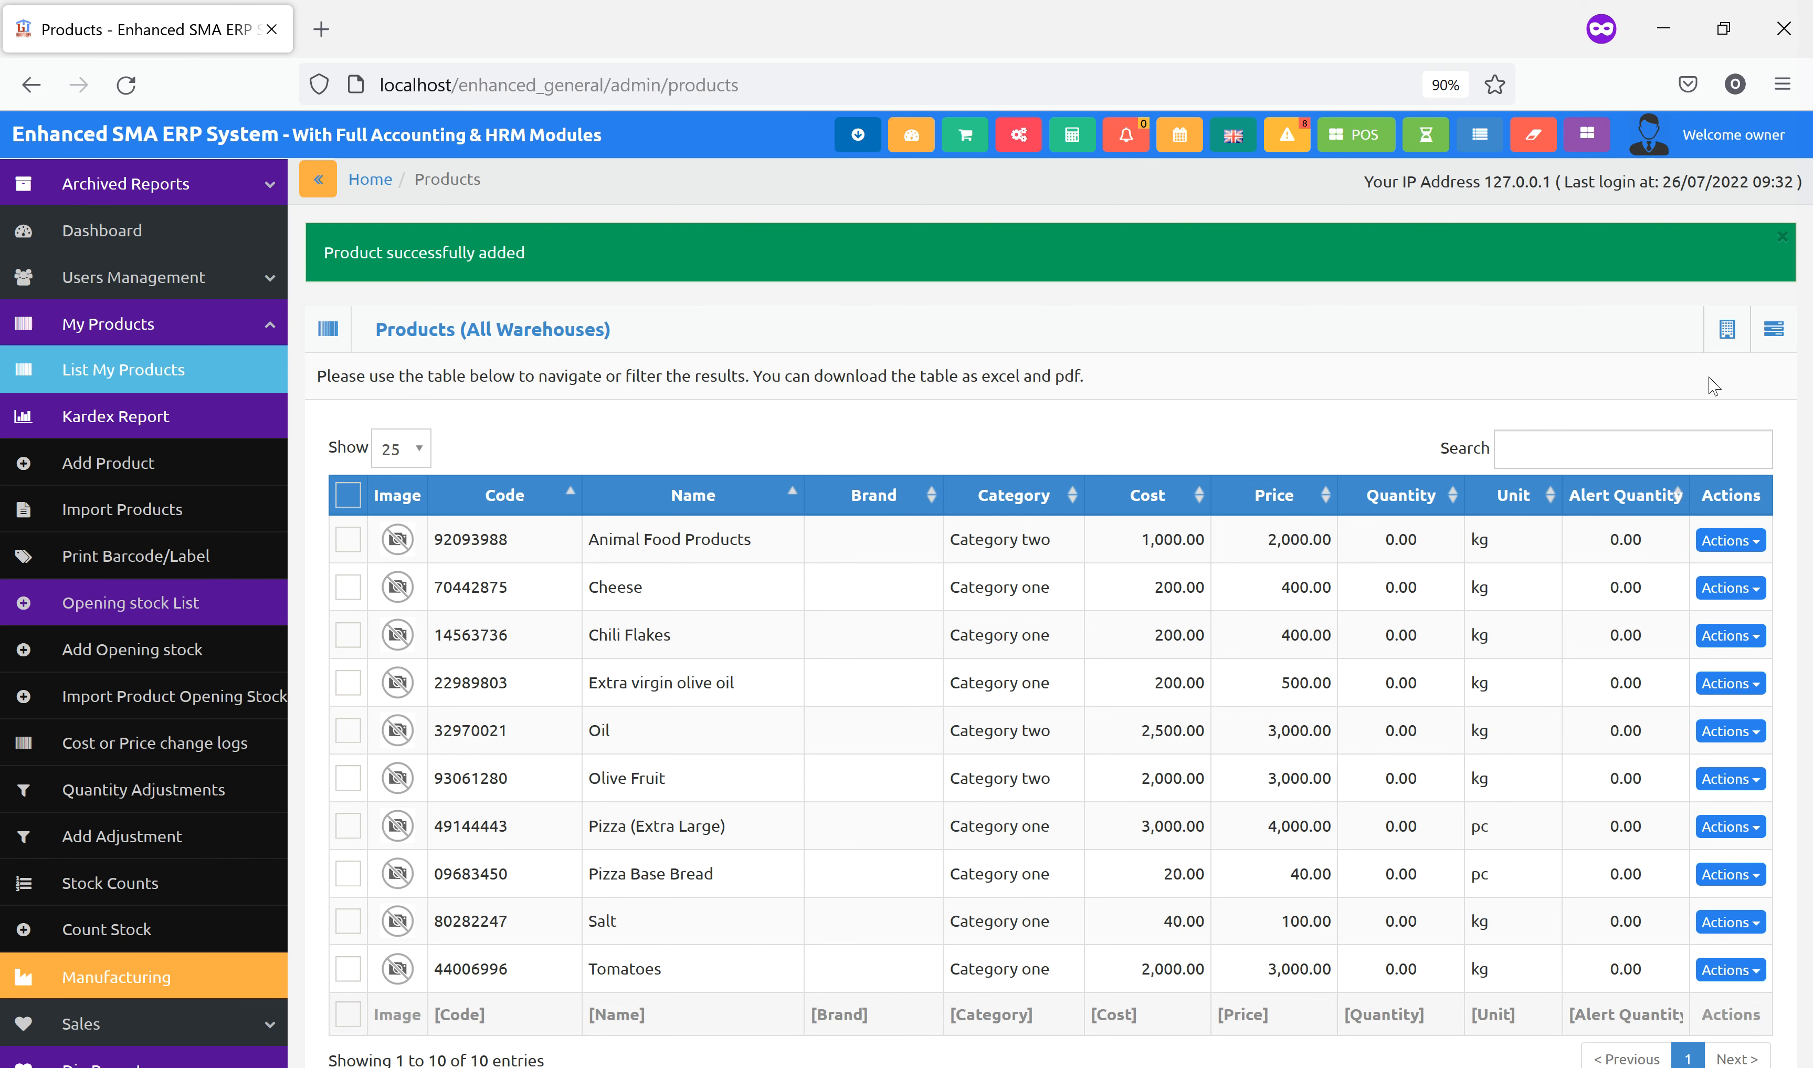
# Start adding another product and enter "Olive oil 4Litres" as its product name.
pyautogui.click(1774, 329)
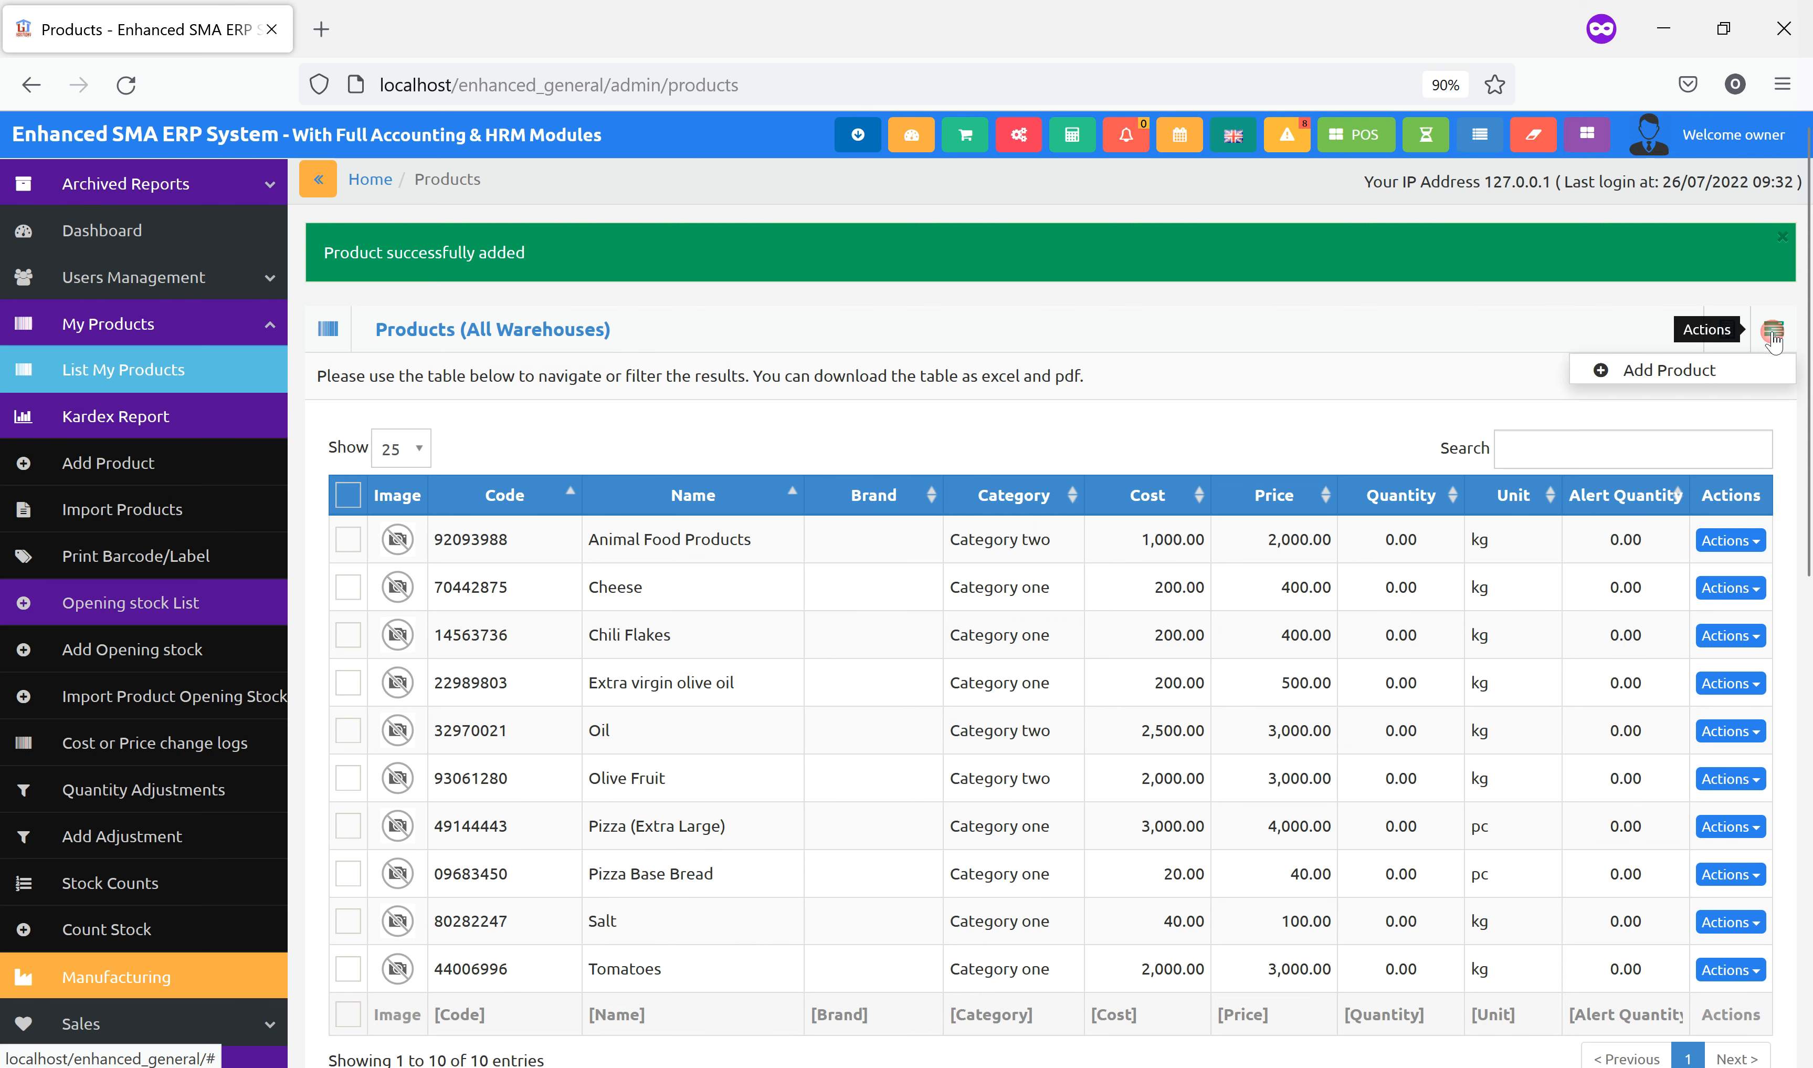
pyautogui.click(1692, 377)
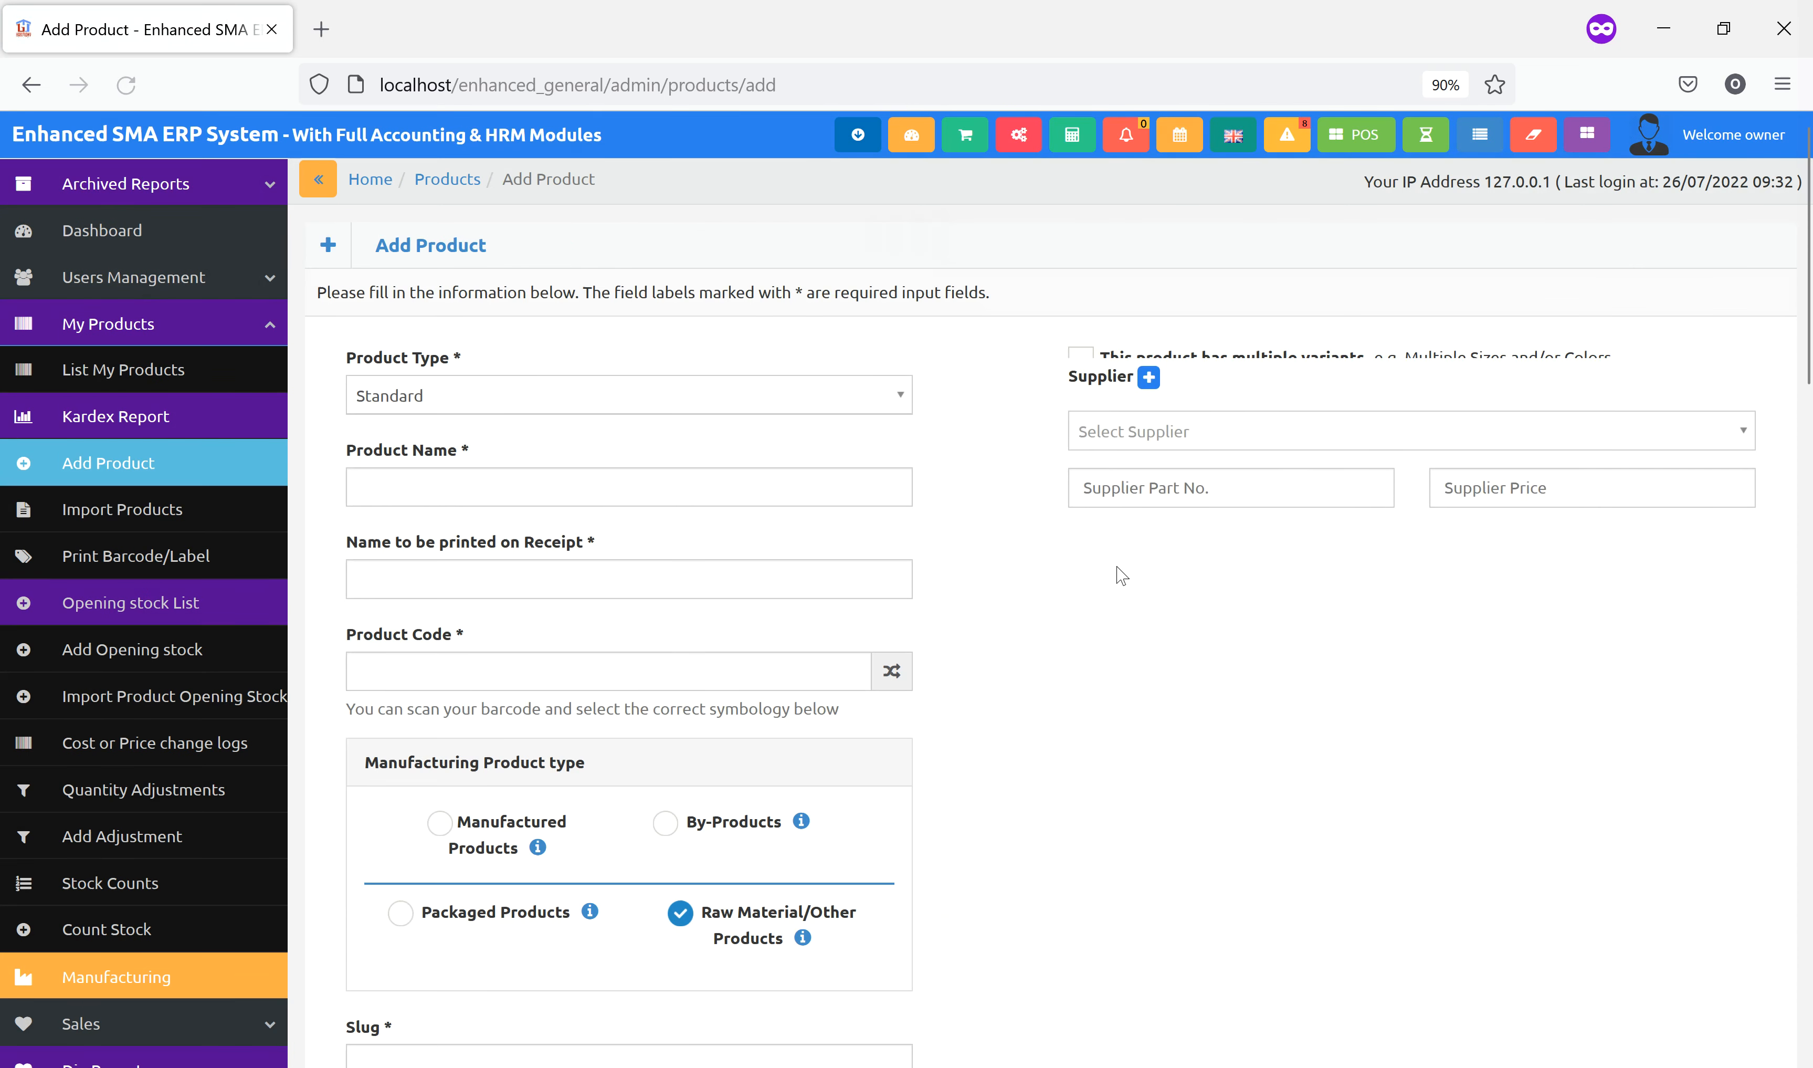
pyautogui.click(496, 496)
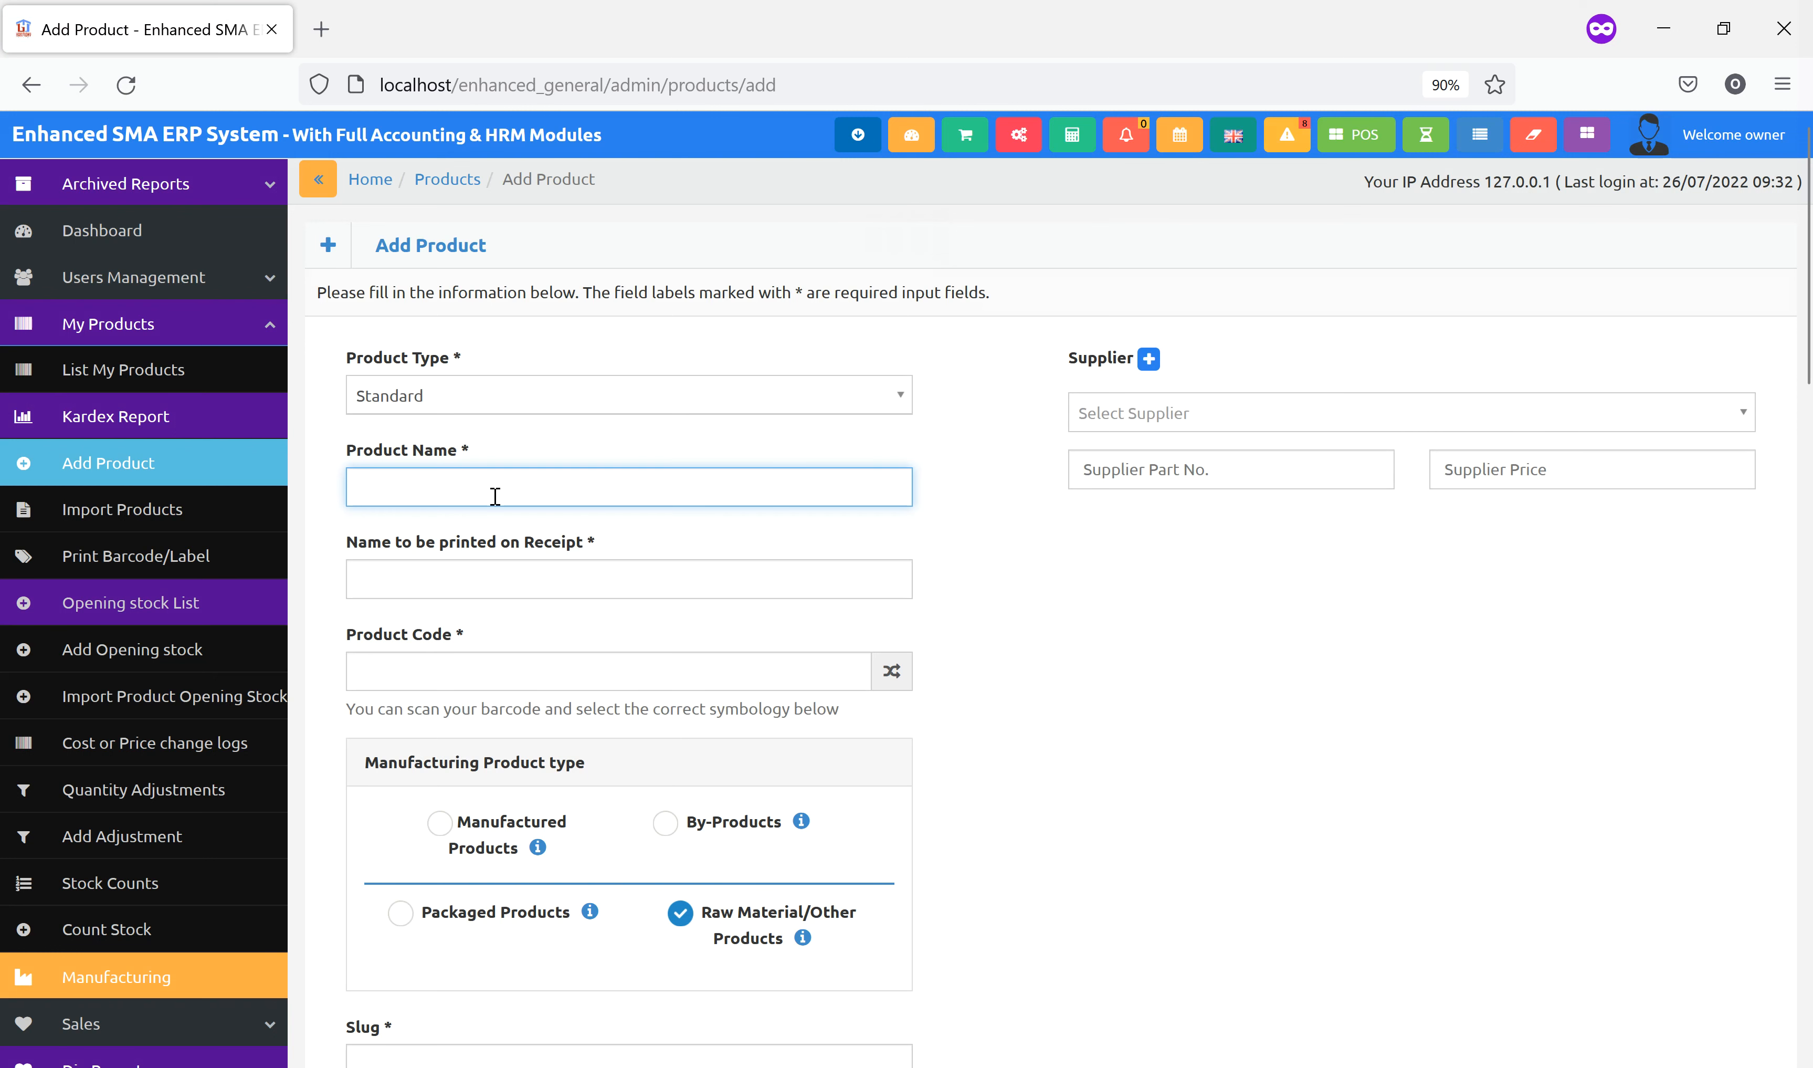
pyautogui.write('Oil')
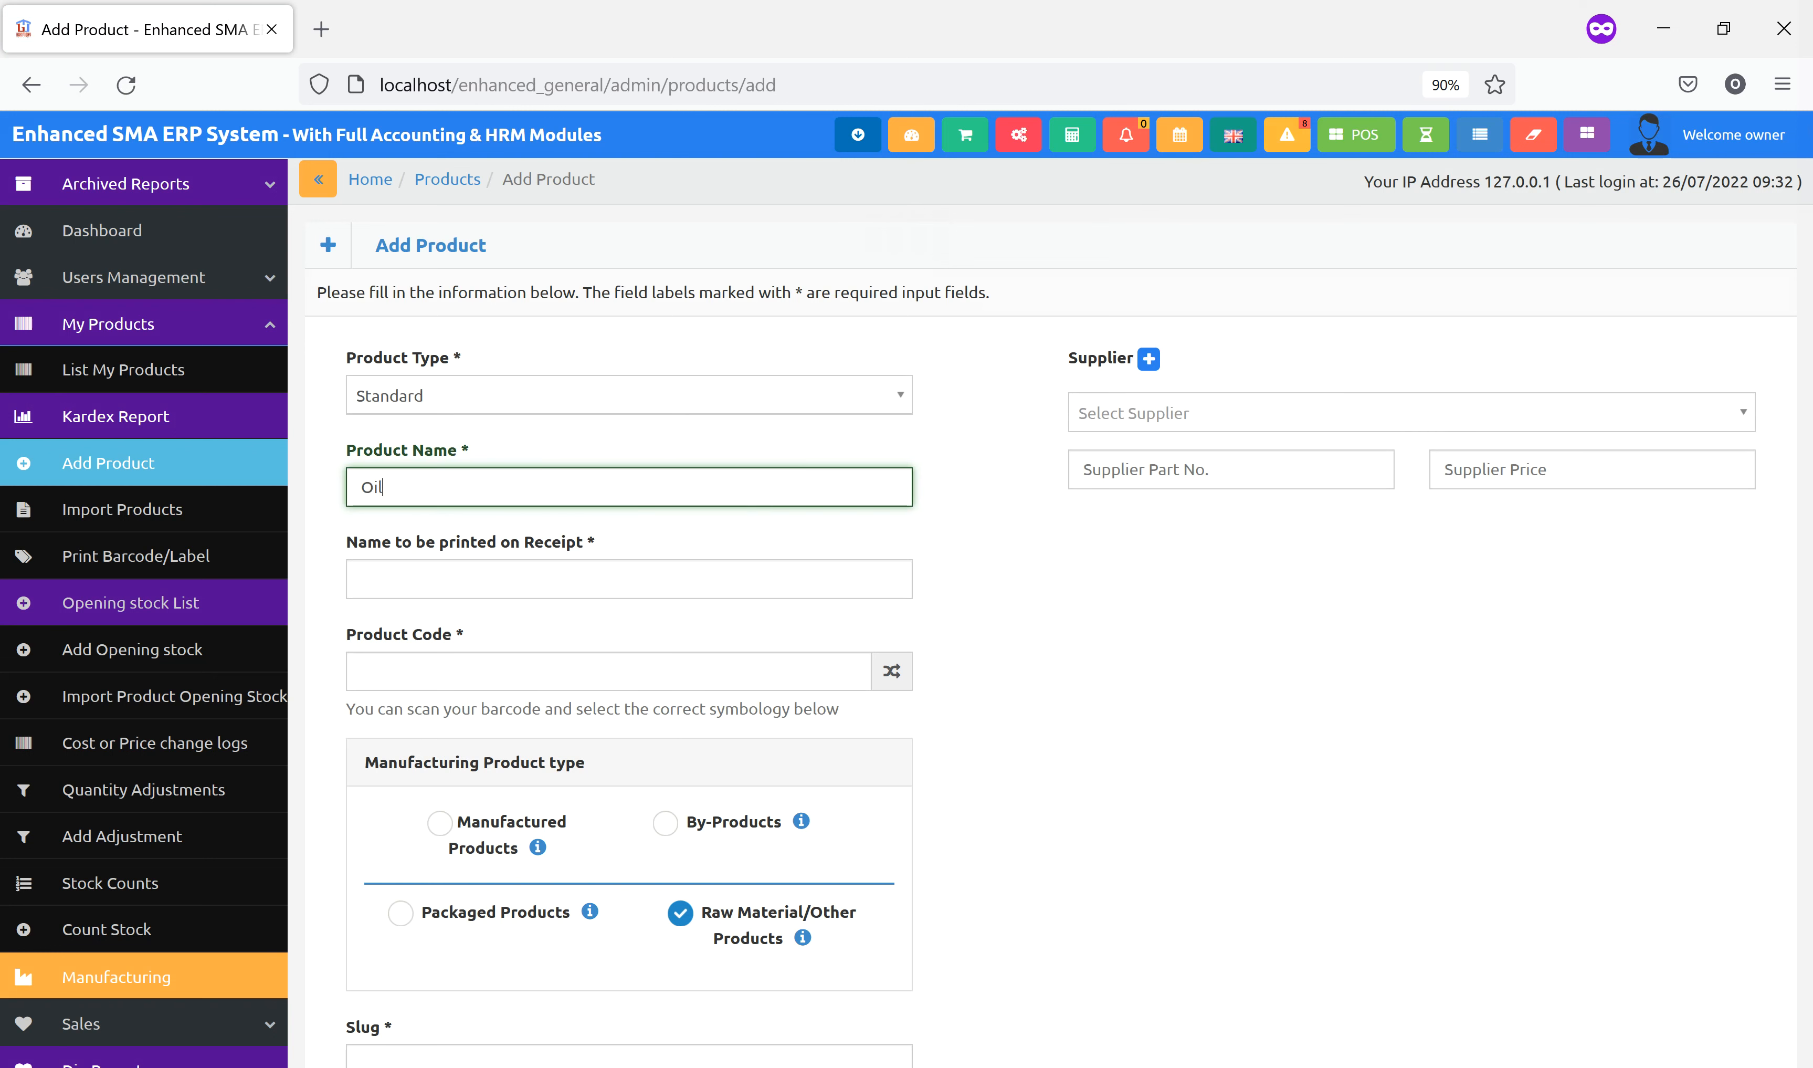
pyautogui.press('BackSpace')
pyautogui.press('BackSpace')
pyautogui.press('BackSpace')
pyautogui.write('Olive oil')
pyautogui.press('BackSpace')
pyautogui.press('BackSpace')
pyautogui.write('il 4Litres')
# Copy the name "Olive oil 4Litres" into the receipt name, and generate a random product code.
pyautogui.hotkey('ctrl', 'a')
pyautogui.hotkey('ctrl', 'c')
pyautogui.click(437, 575)
pyautogui.hotkey('ctrl', 'v')
pyautogui.click(891, 670)
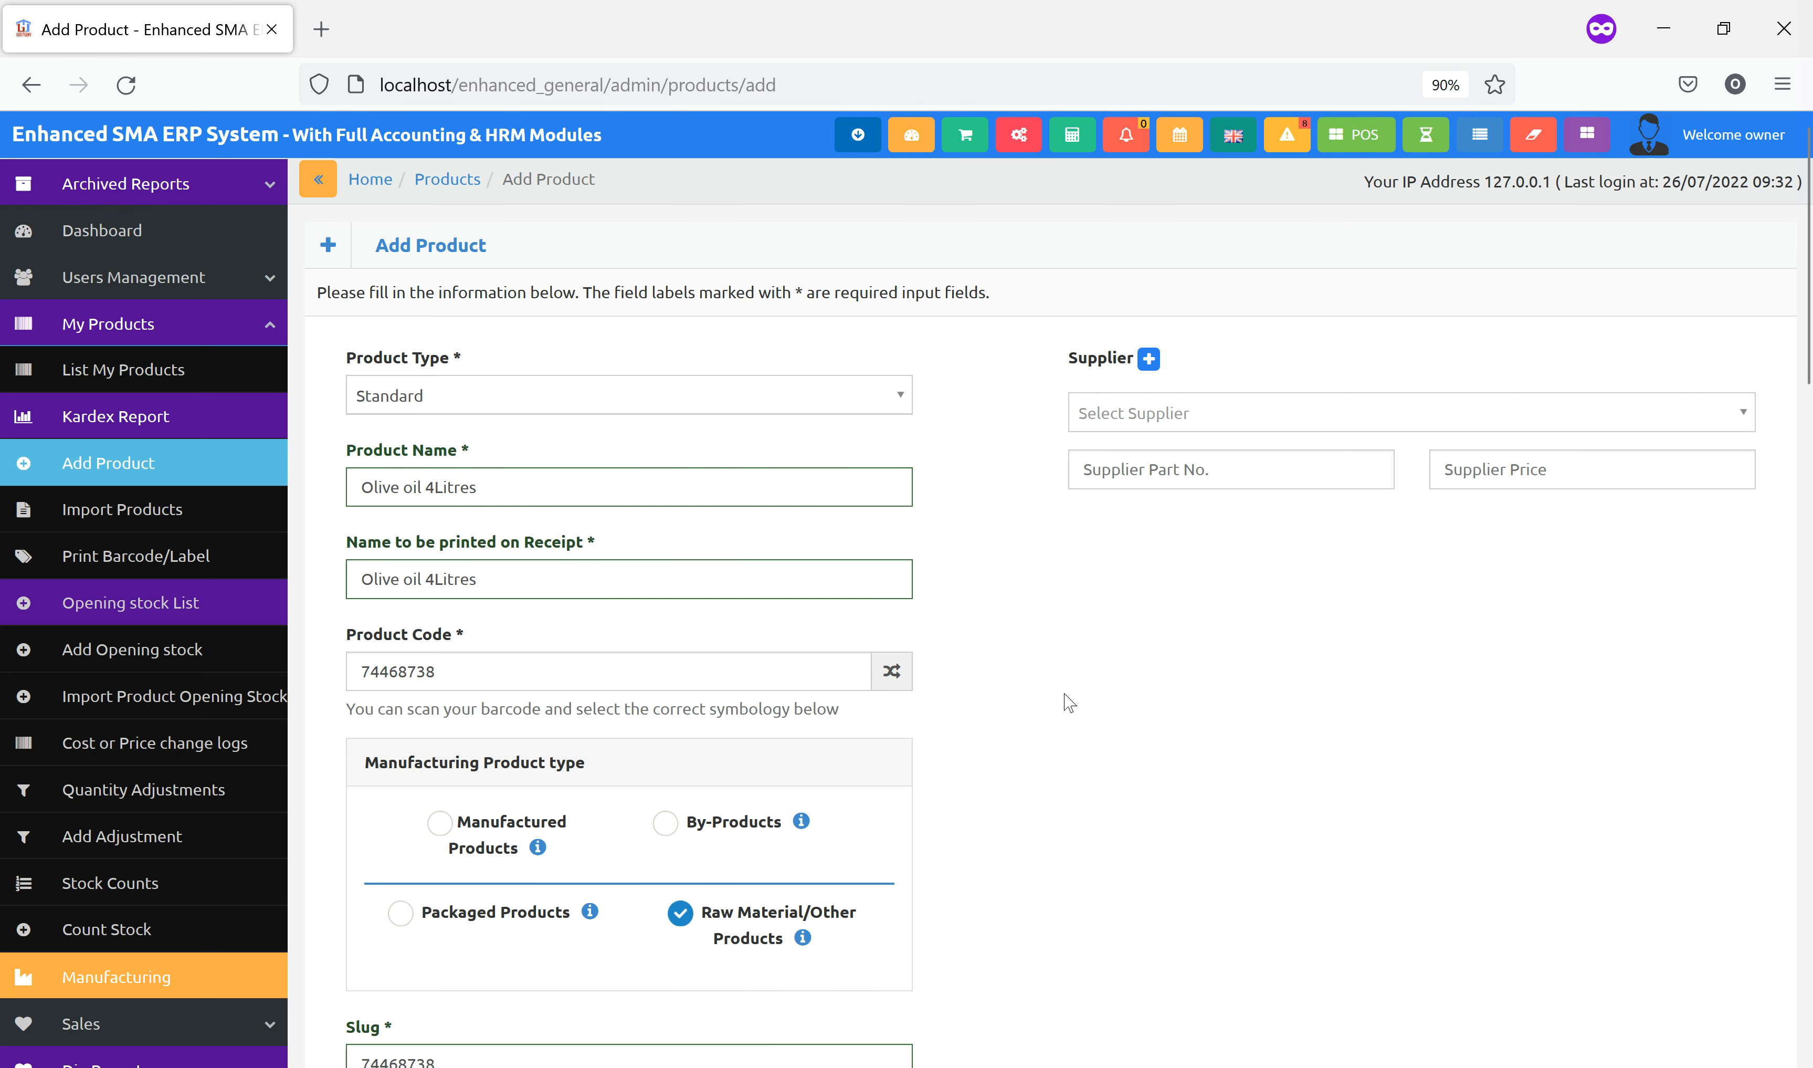
# Set the manufacturing product type of Olive oil 4Litres to Packaged Products.
pyautogui.scroll(-3, 1070, 703)
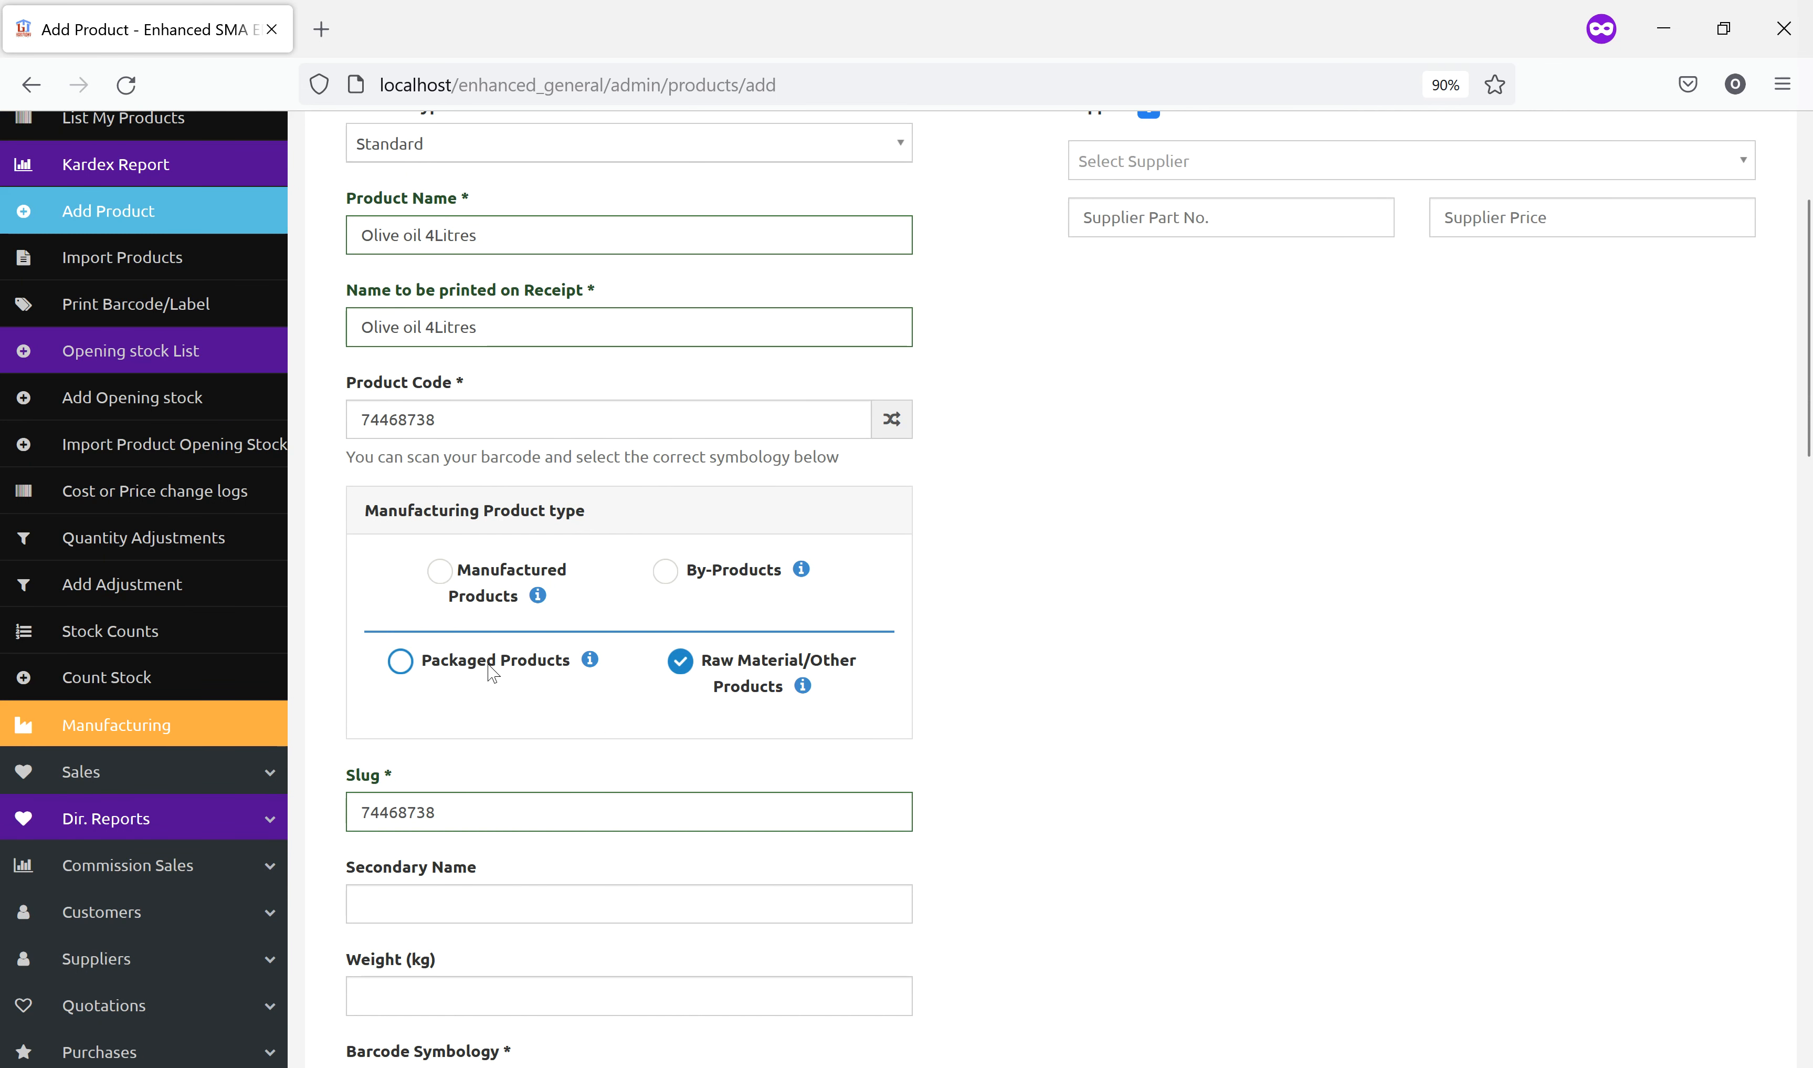
pyautogui.moveTo(592, 667)
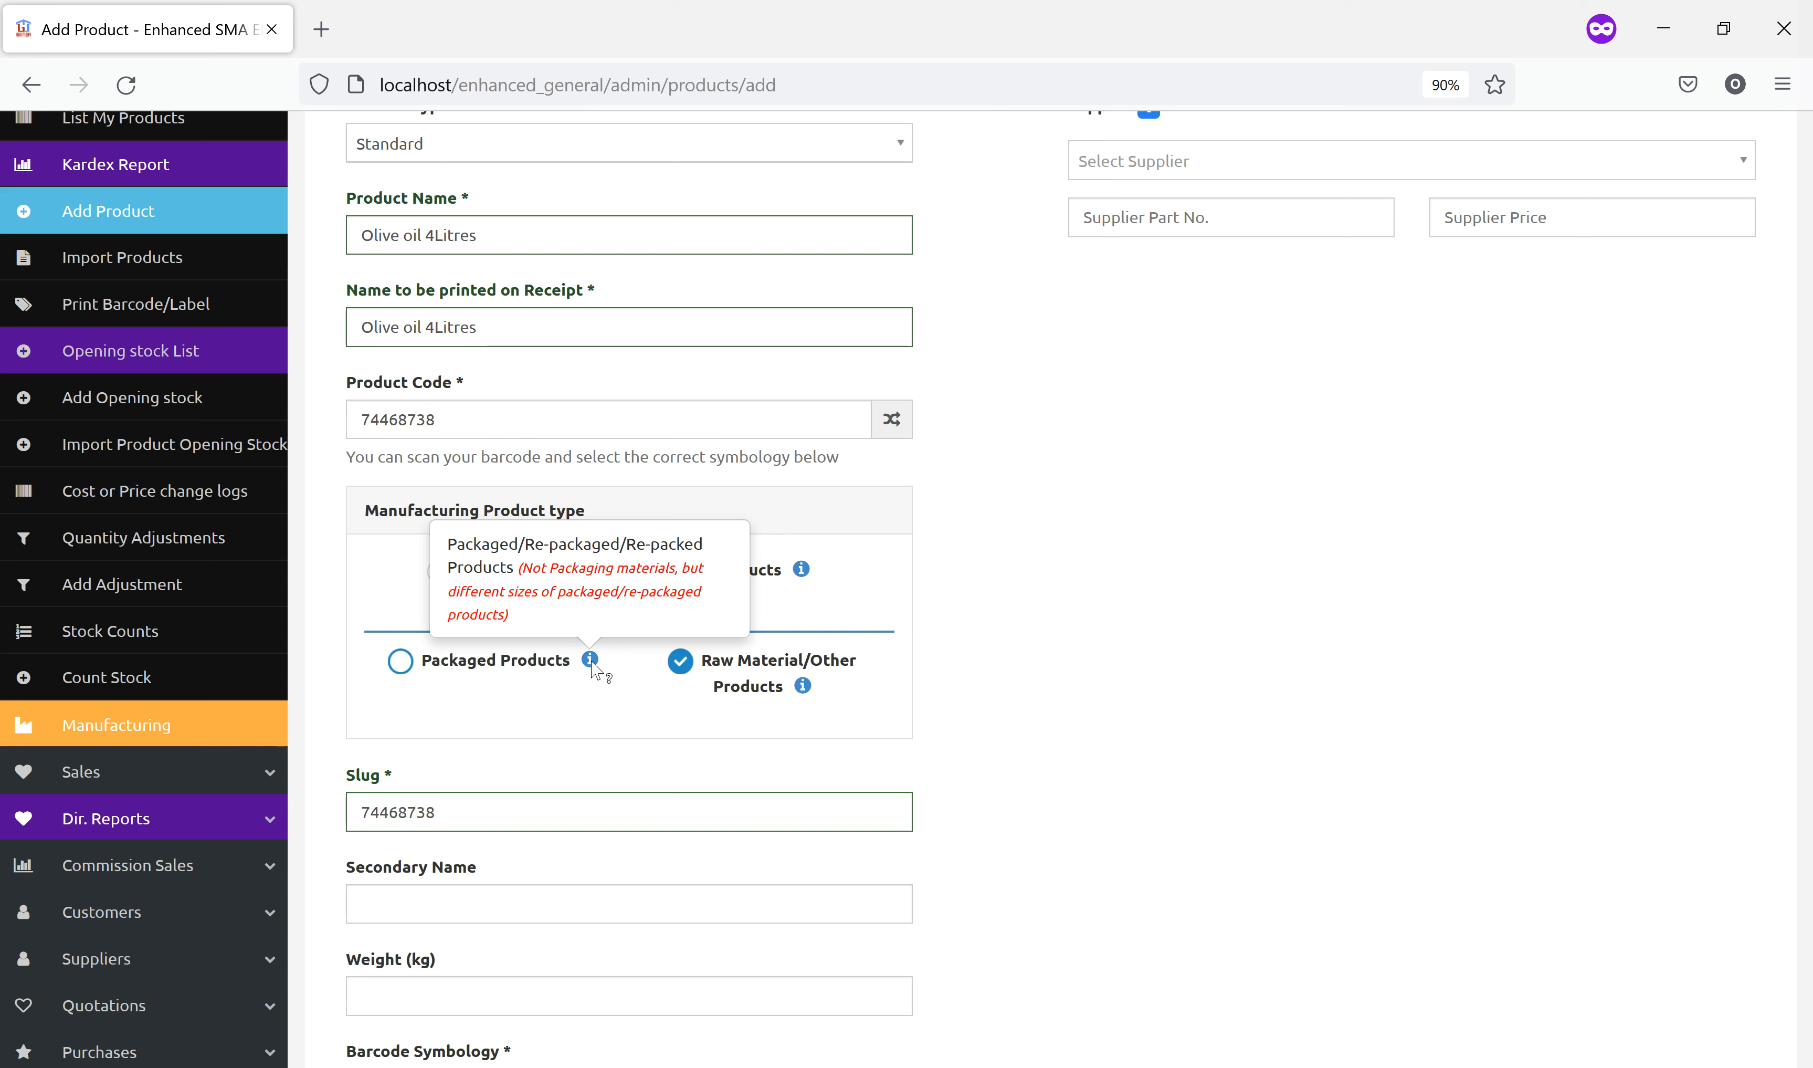
pyautogui.click(546, 660)
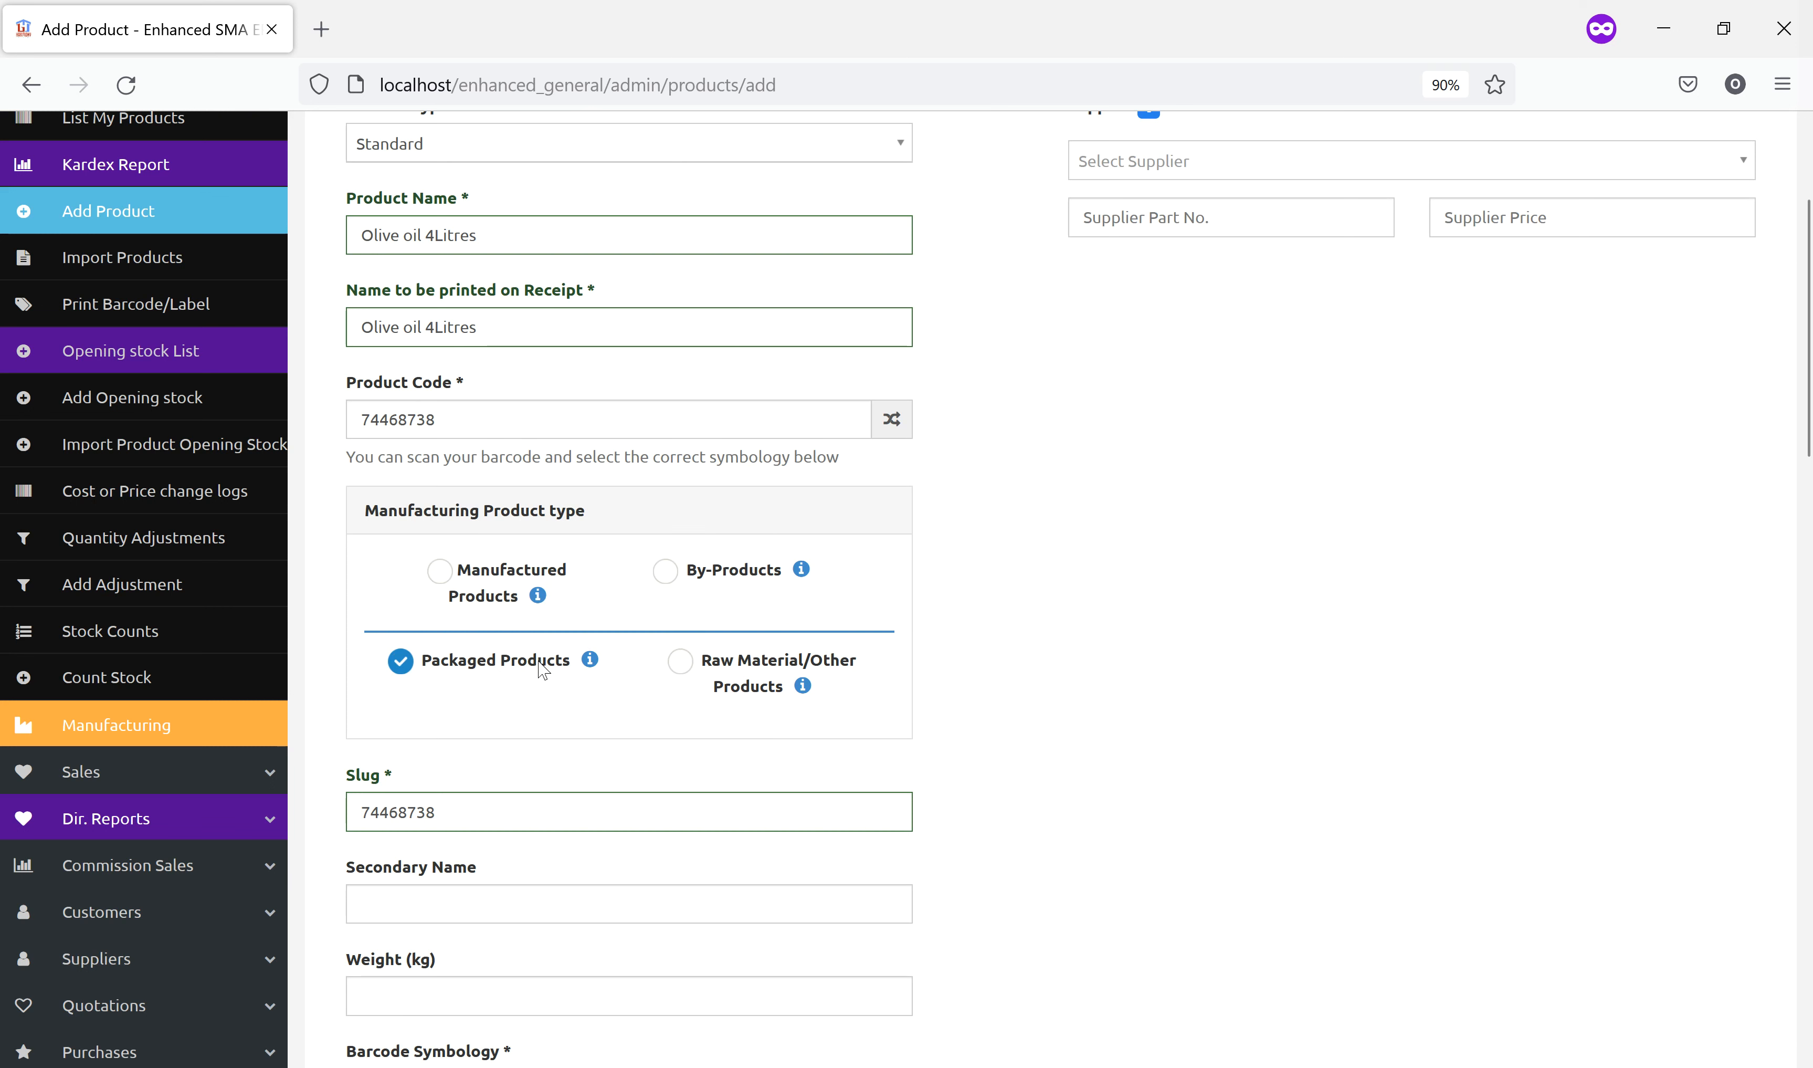
# Assign Olive oil 4Litres to Category two and set its product unit to Bottle (bottle).
pyautogui.scroll(-2, 536, 682)
pyautogui.scroll(-4, 532, 674)
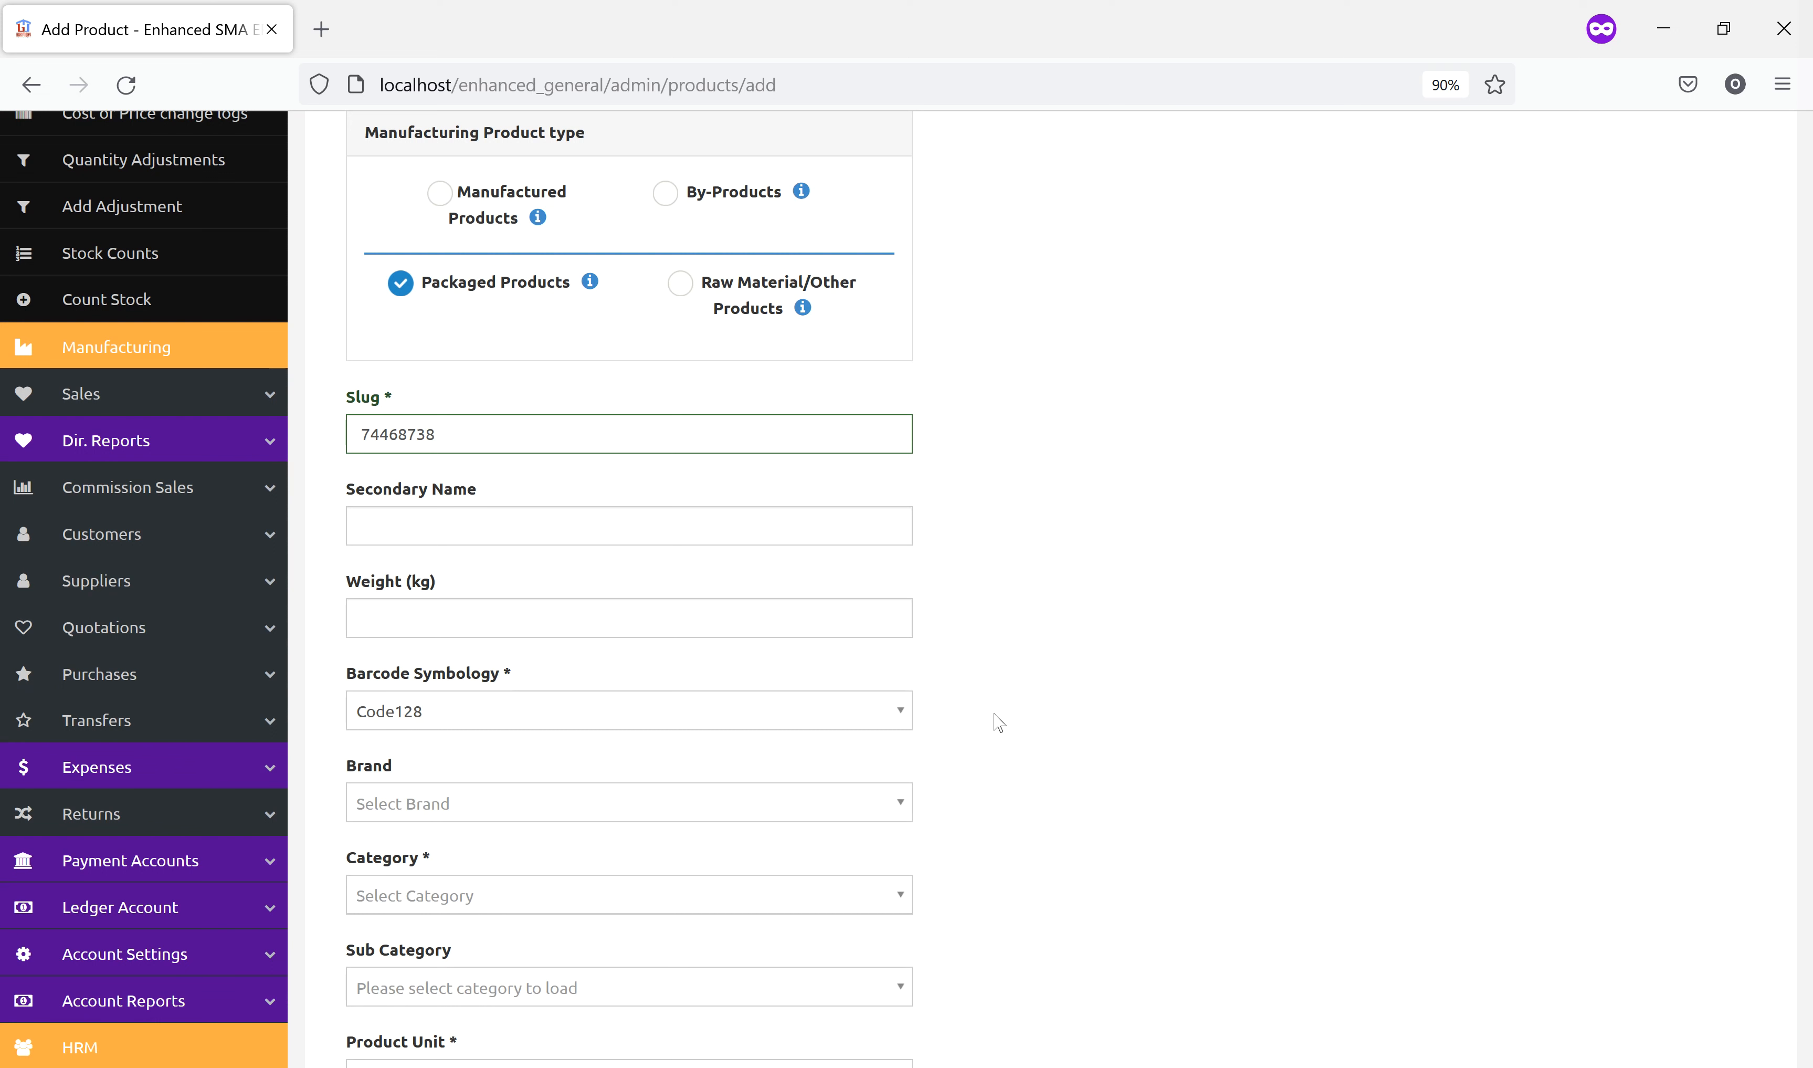
pyautogui.click(791, 895)
pyautogui.click(513, 996)
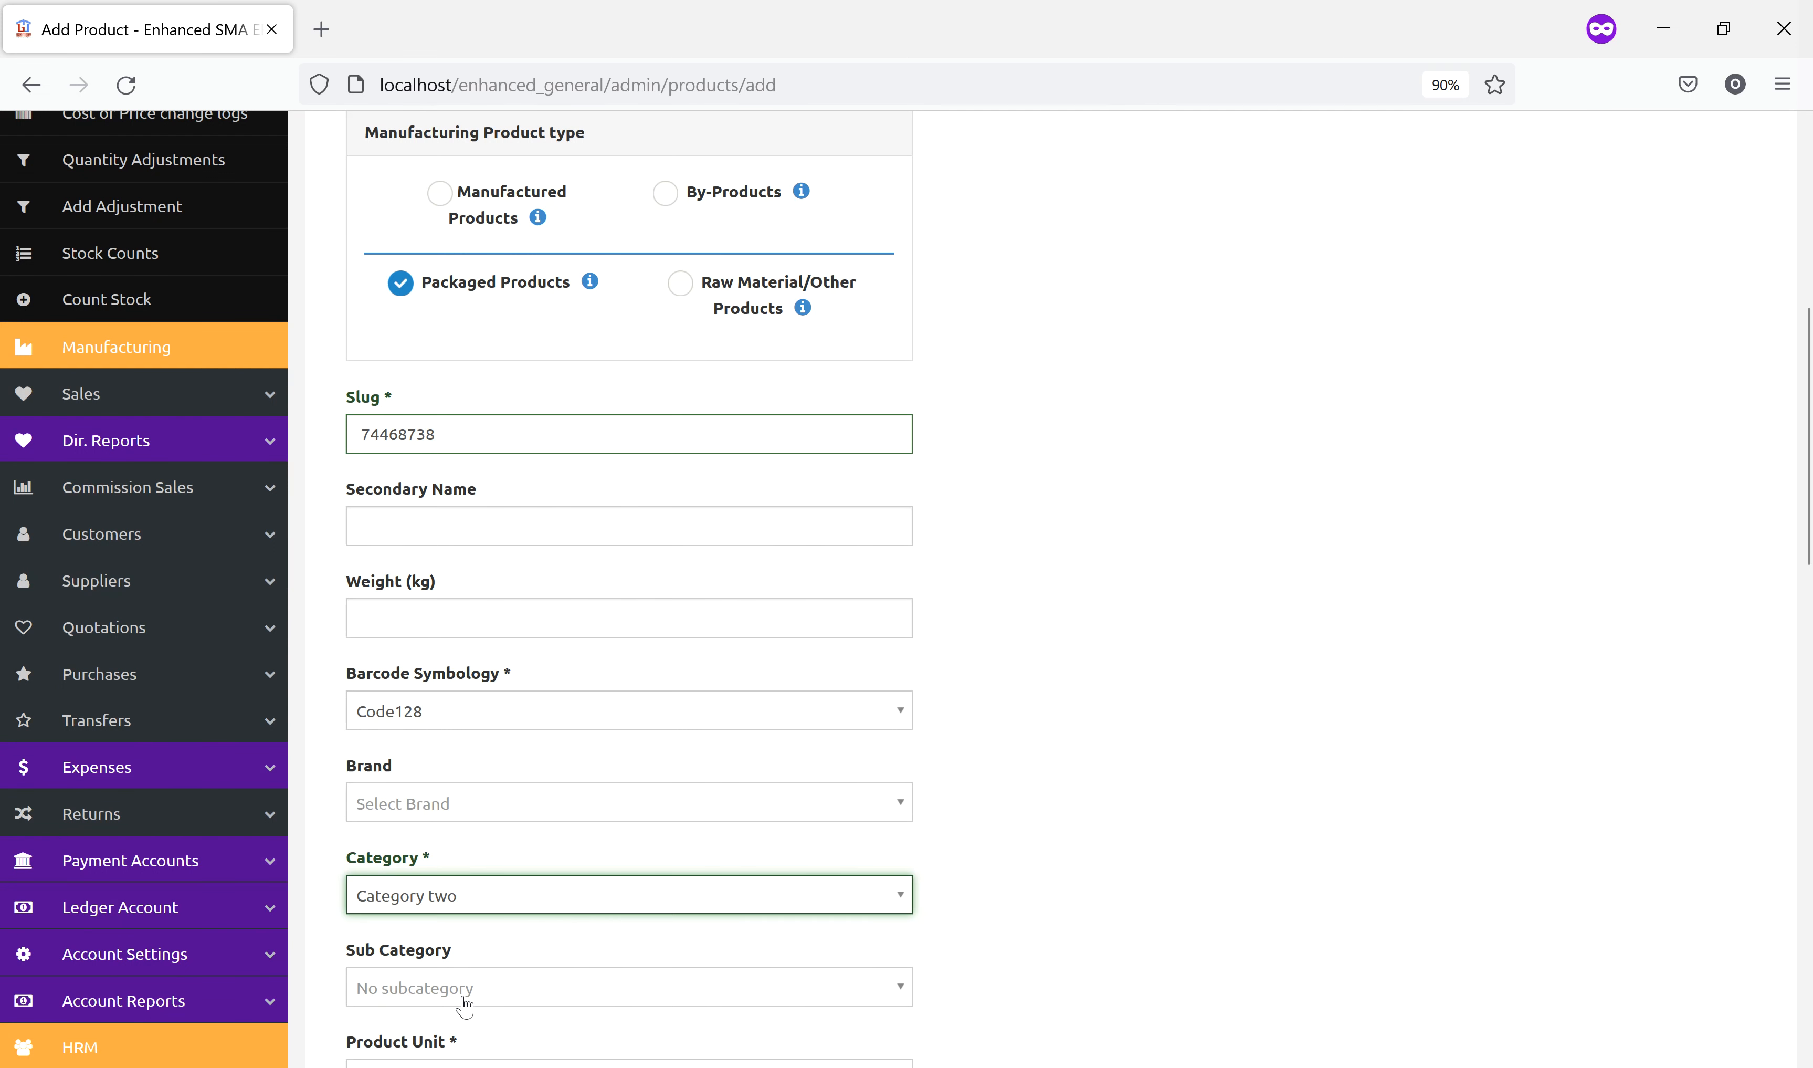
pyautogui.scroll(-5, 1121, 753)
pyautogui.scroll(-2, 1126, 757)
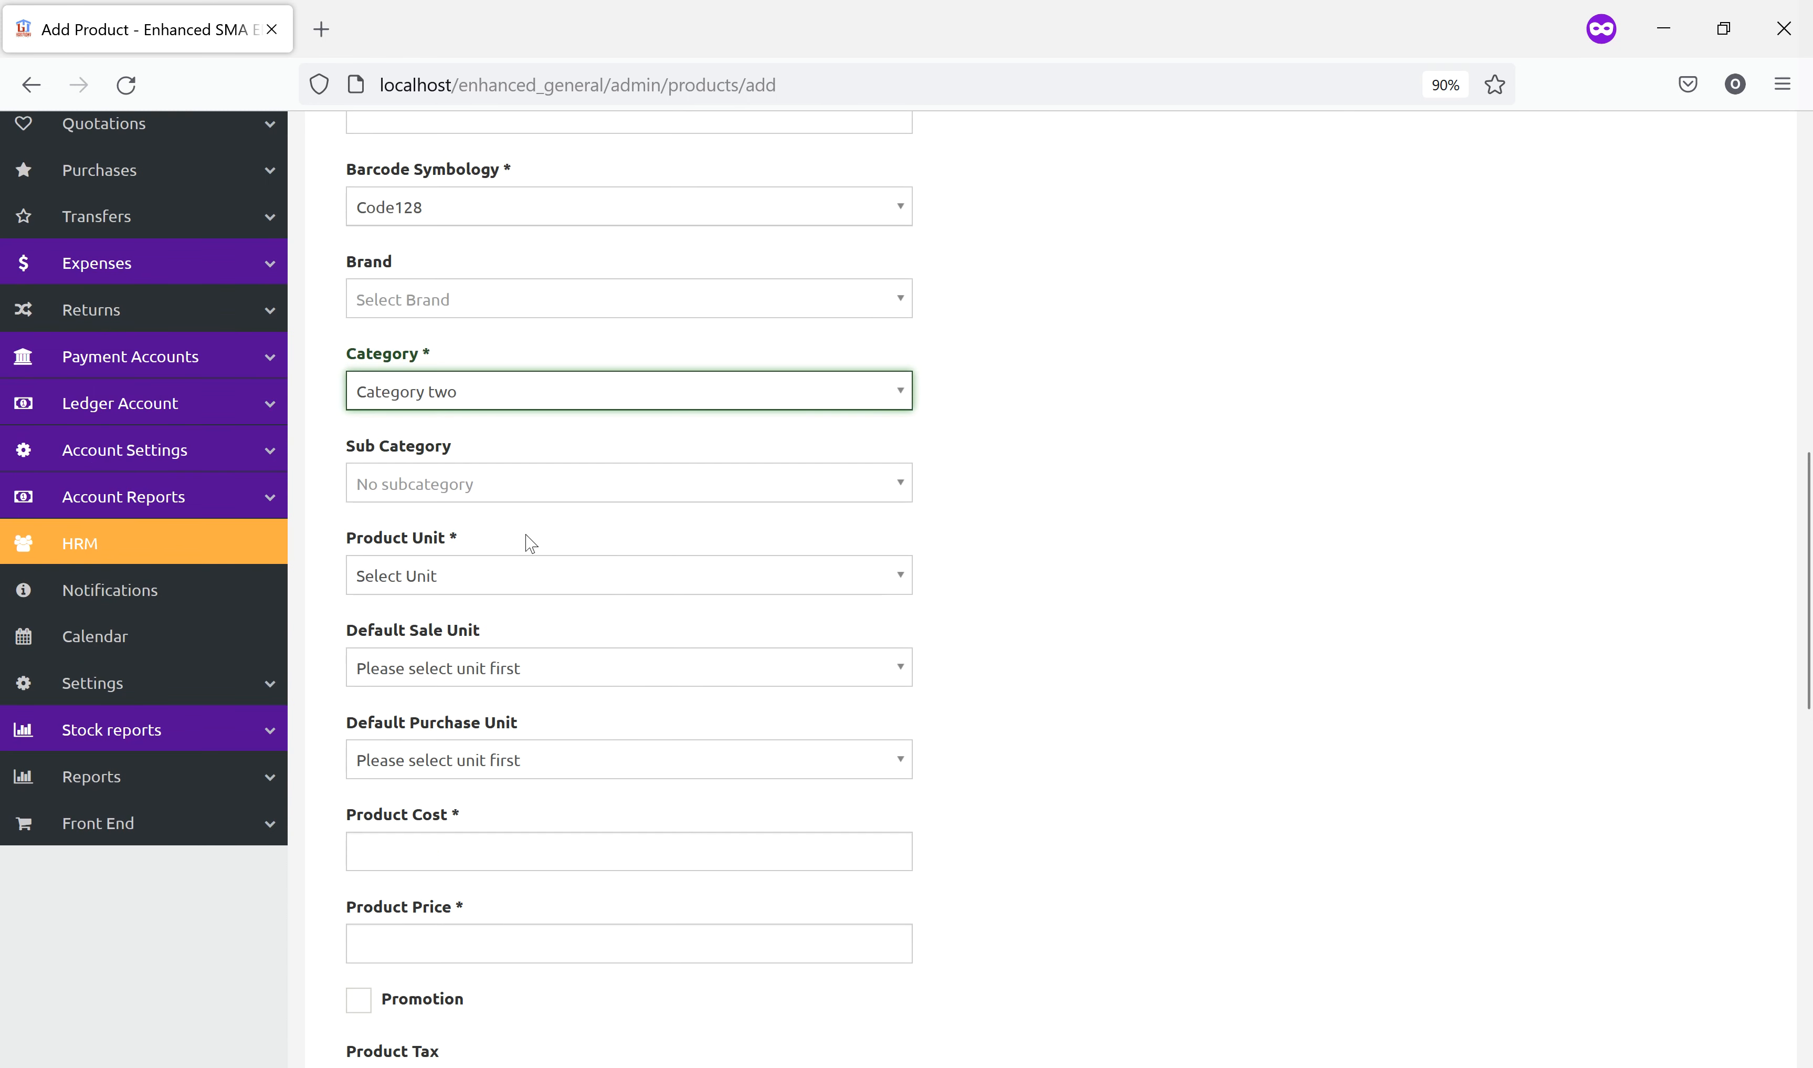
pyautogui.click(481, 580)
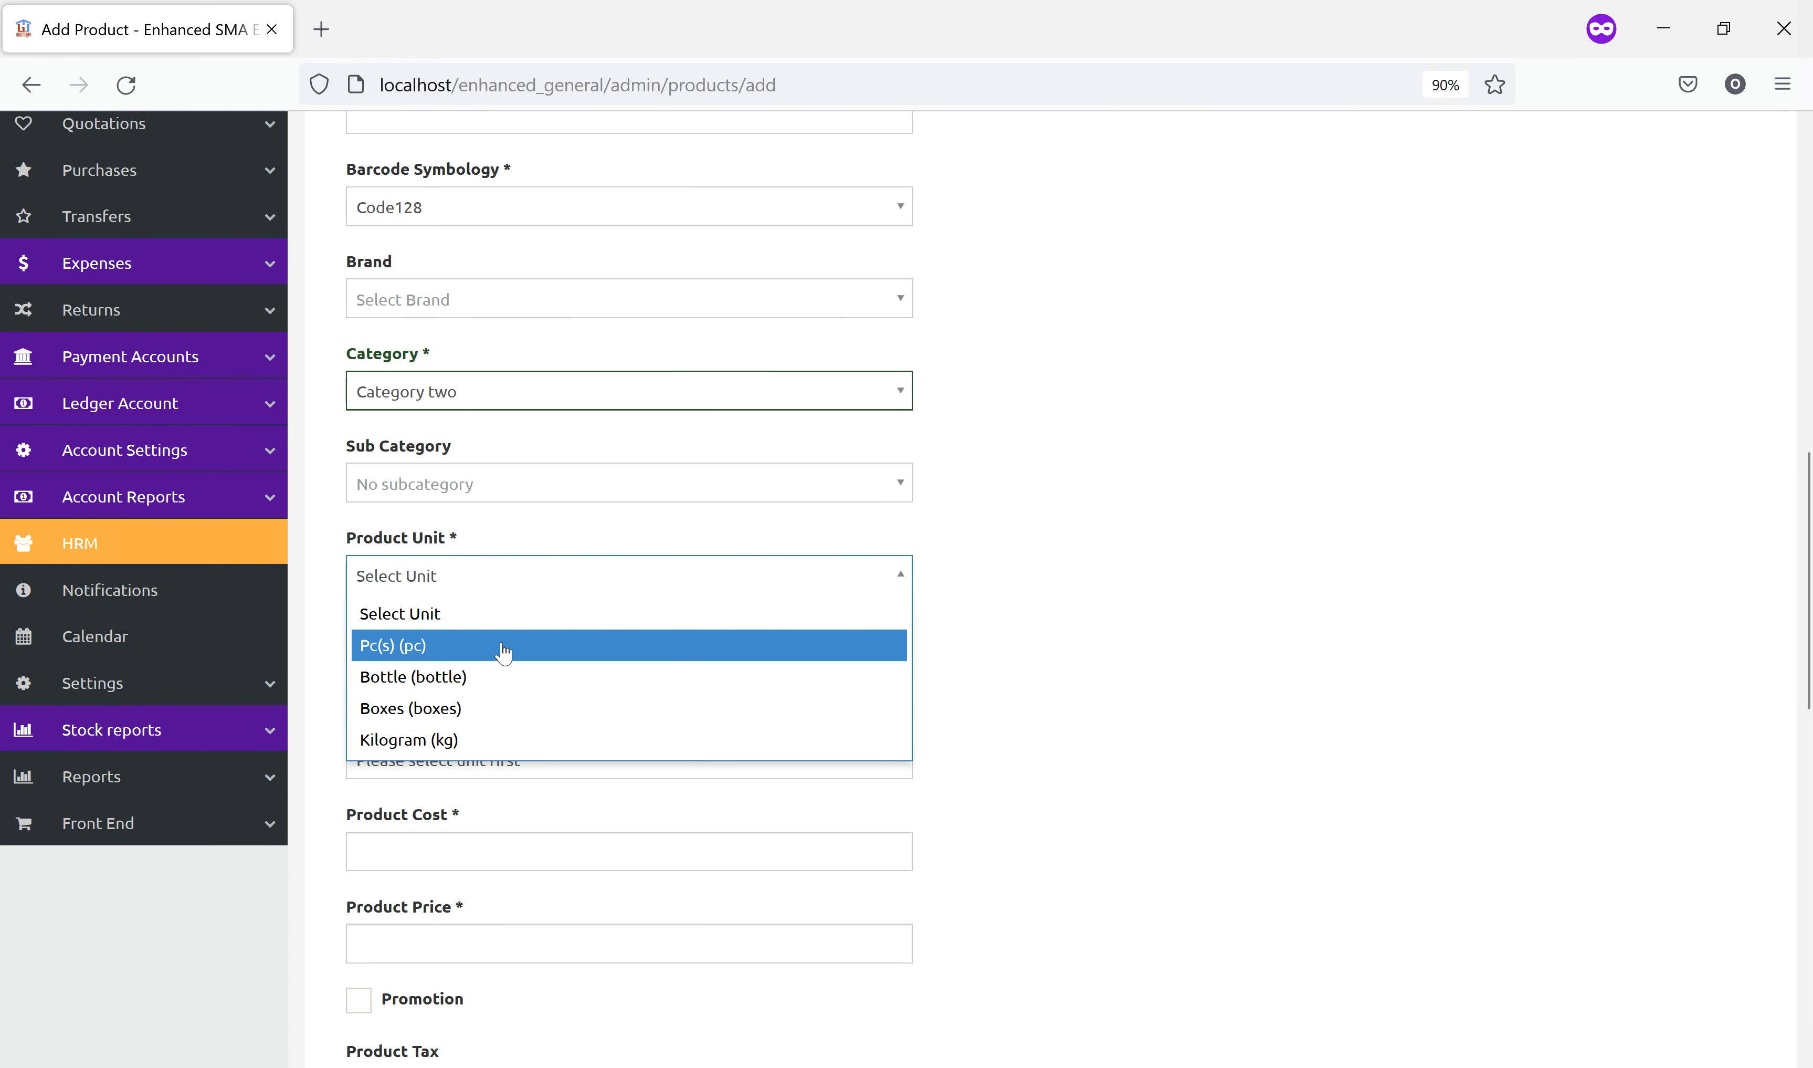
pyautogui.click(497, 678)
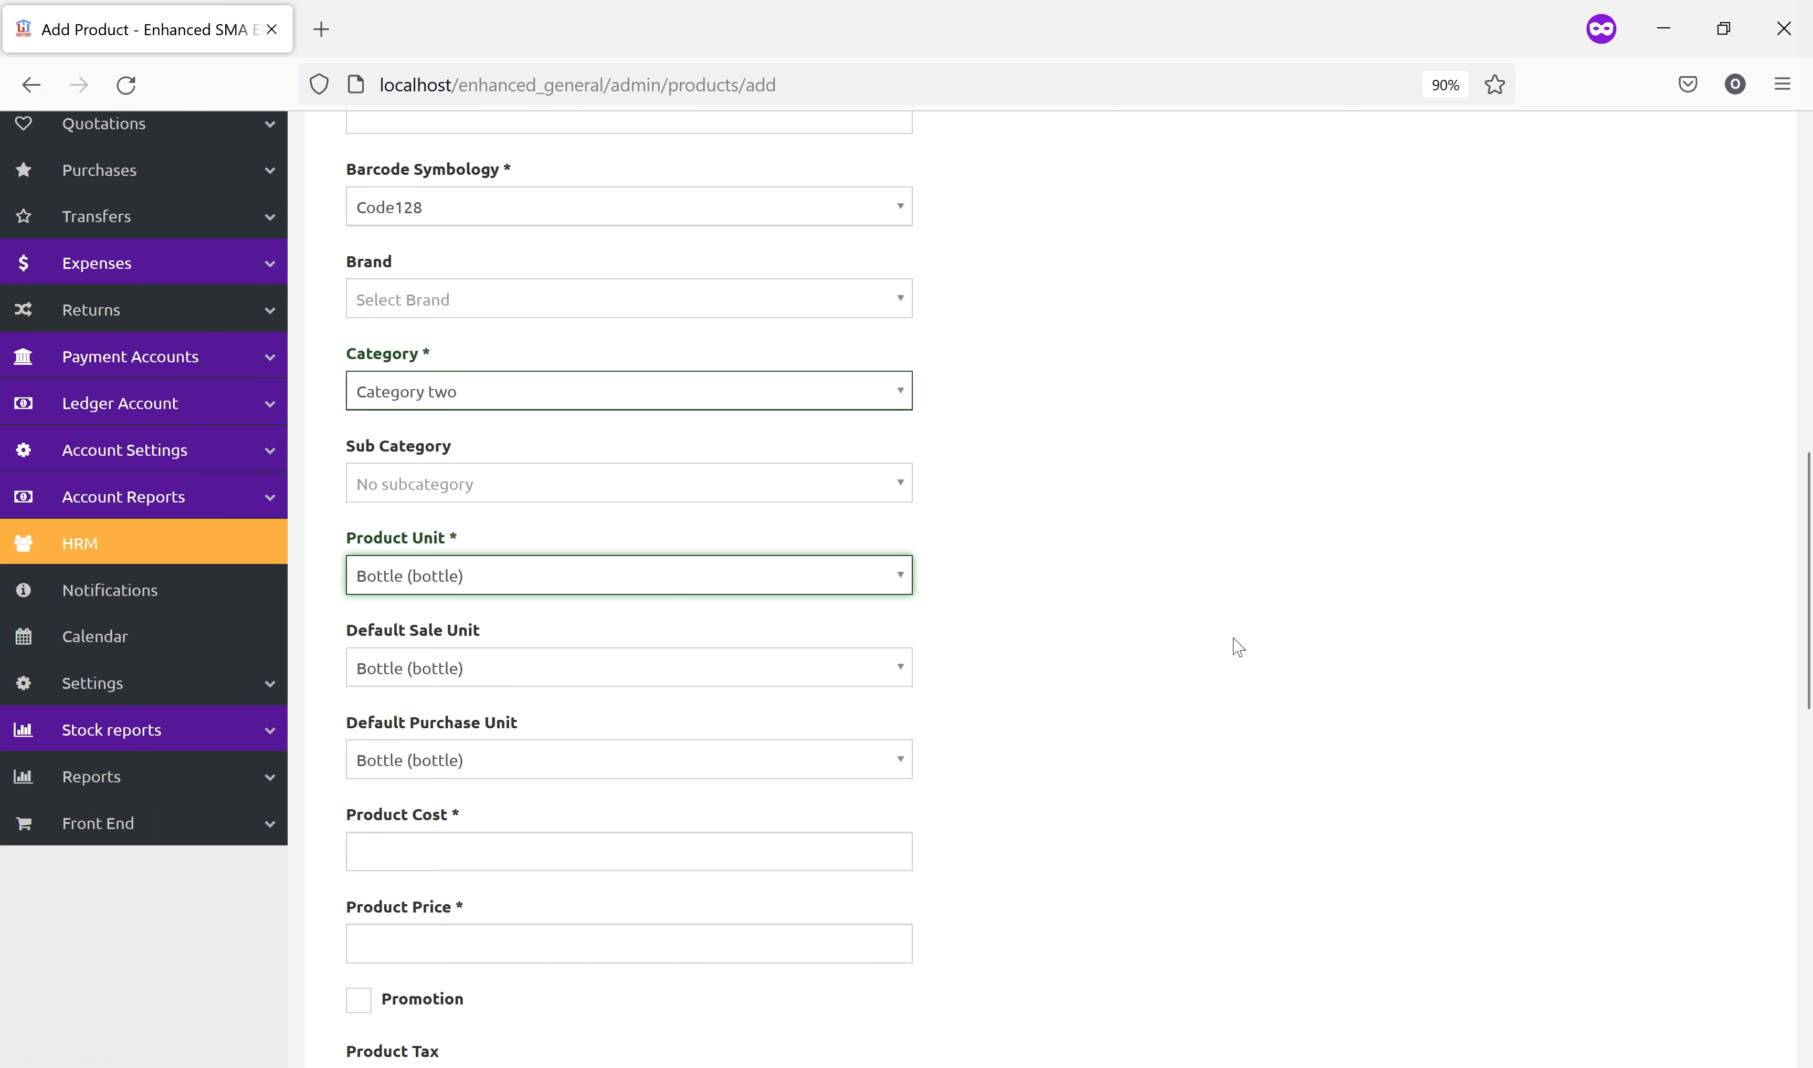
pyautogui.click(818, 576)
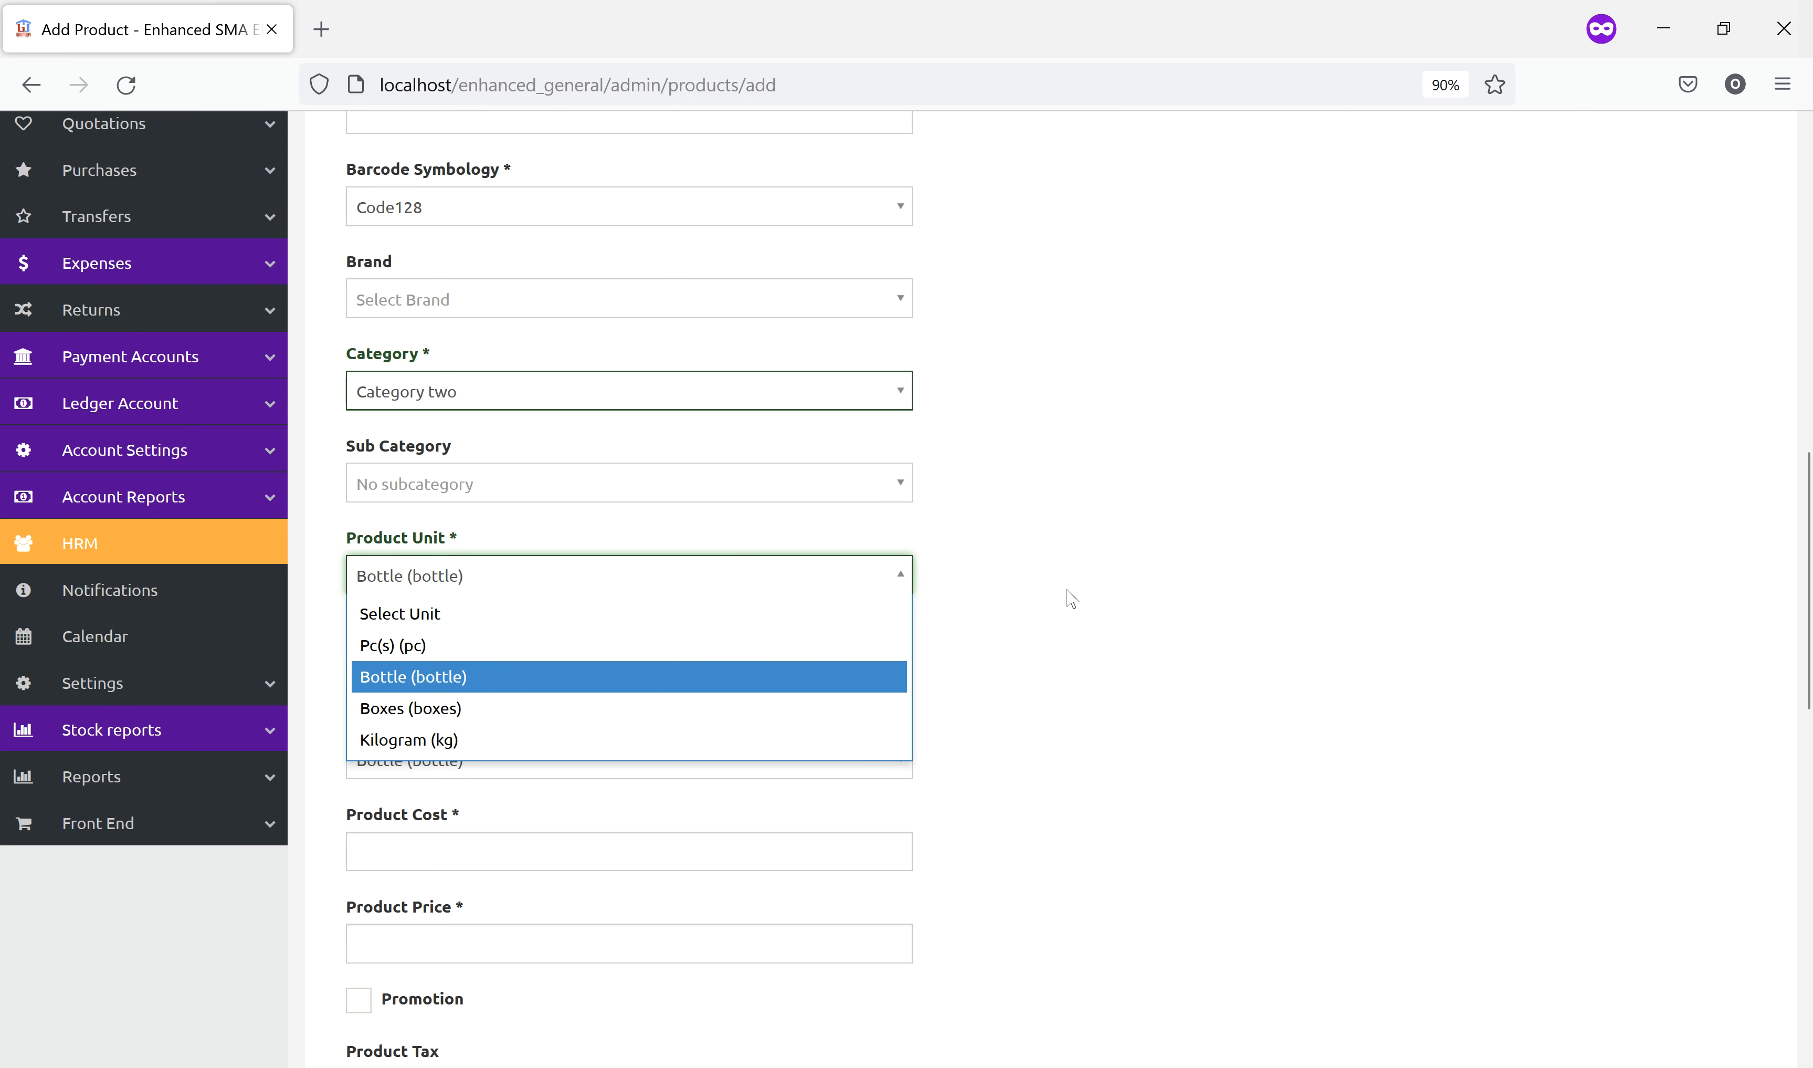
pyautogui.click(1125, 593)
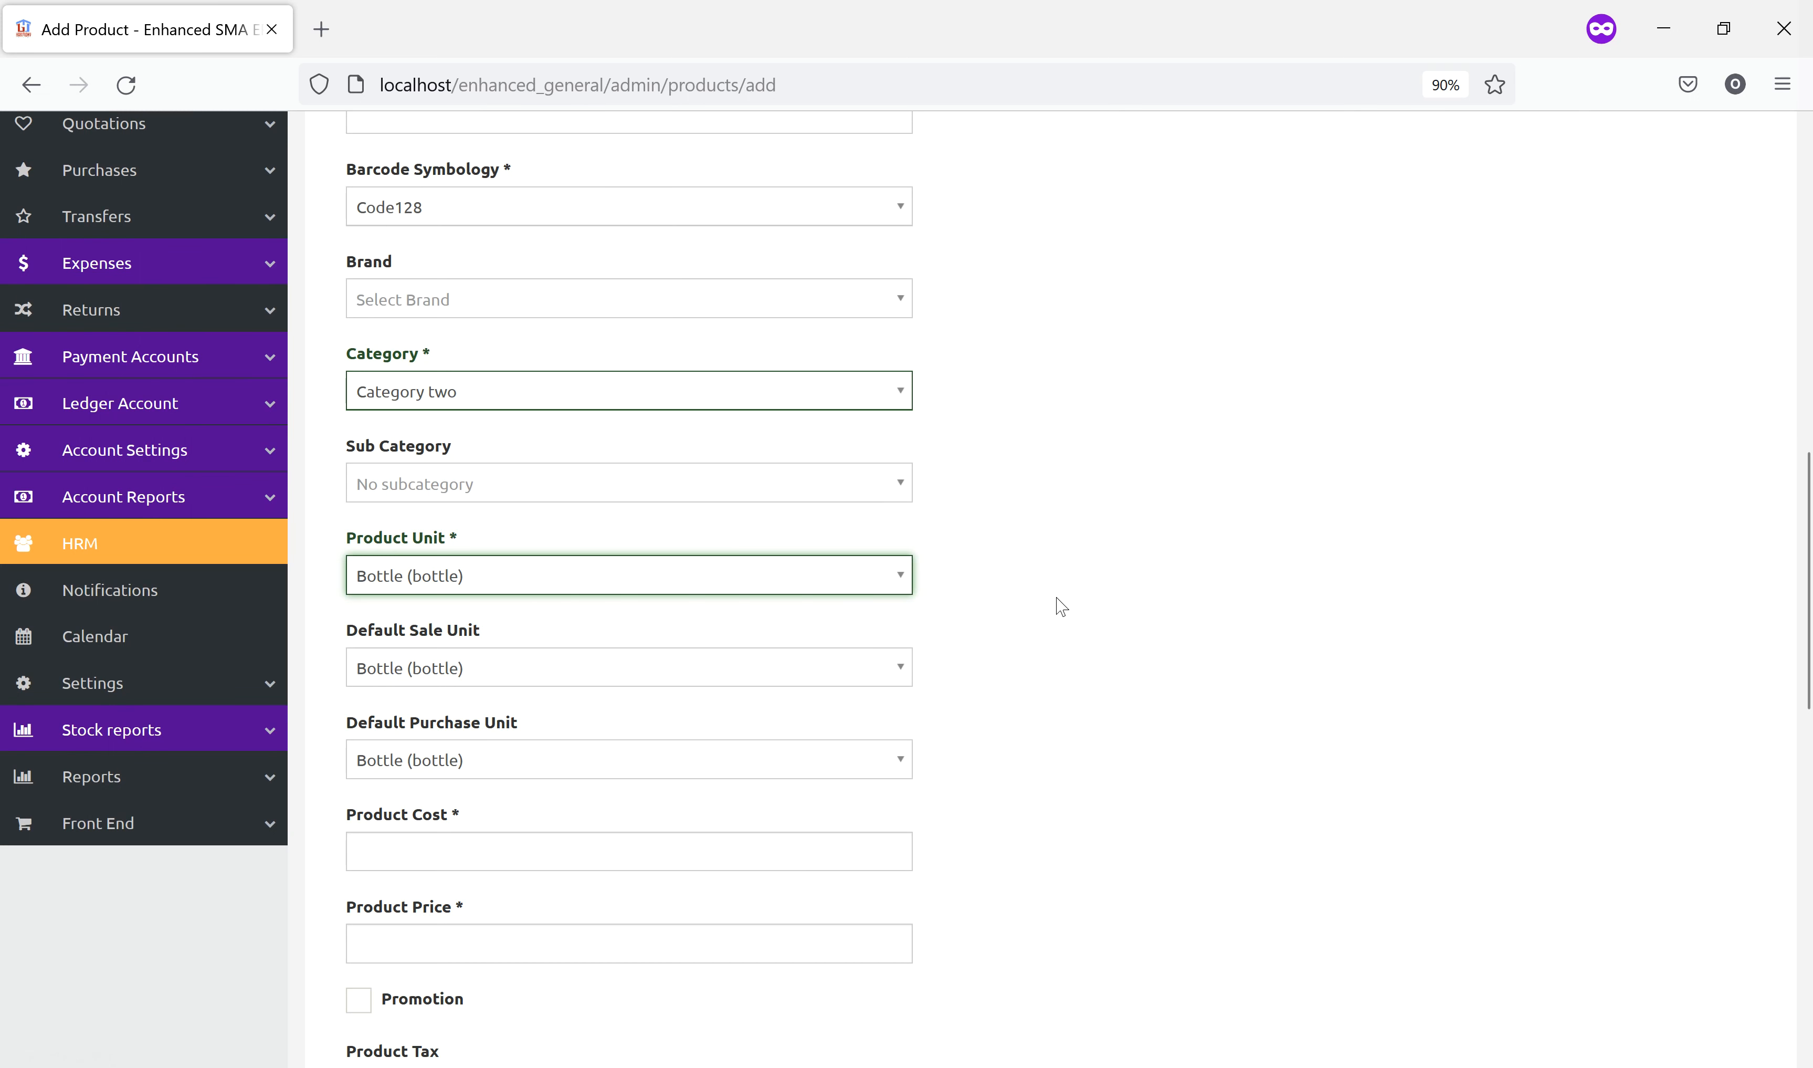
# Set the product cost of Olive oil 4Litres to 3000 and its product price to 3500.
pyautogui.scroll(-5, 953, 586)
pyautogui.click(496, 484)
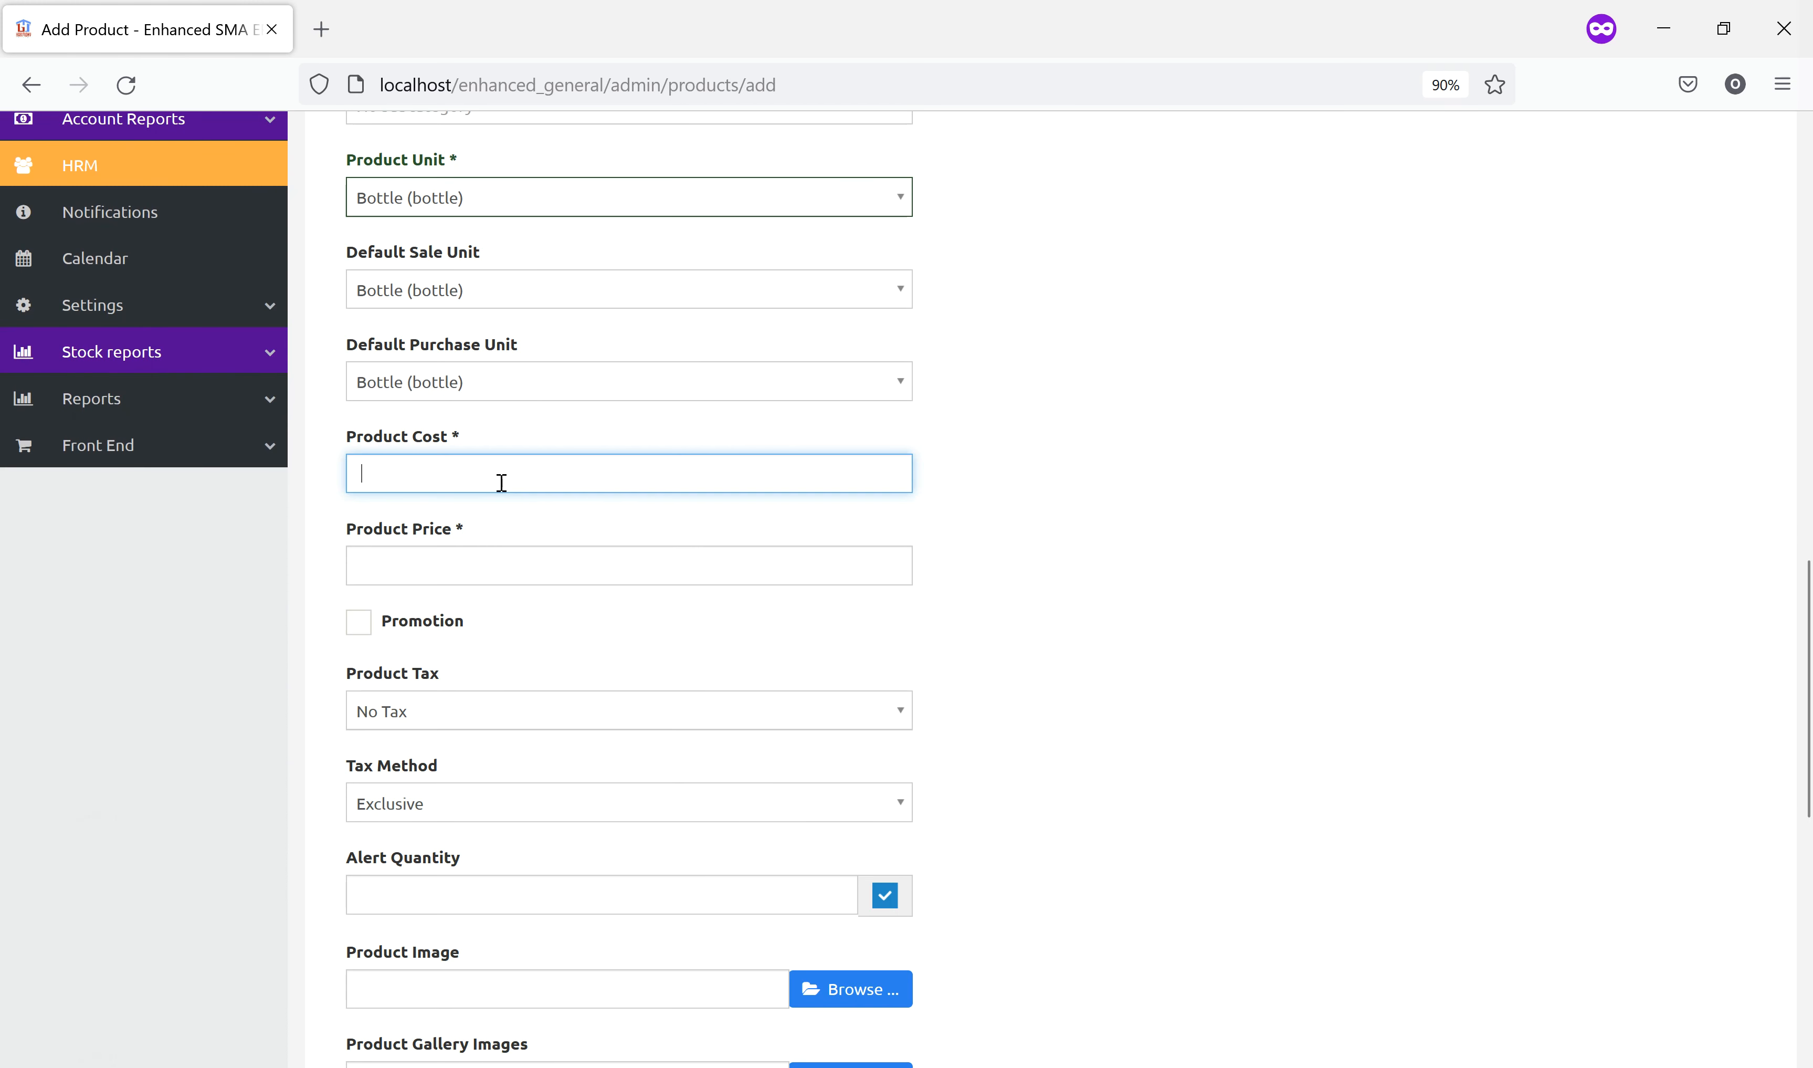
pyautogui.write('30000')
pyautogui.press('BackSpace')
pyautogui.click(593, 574)
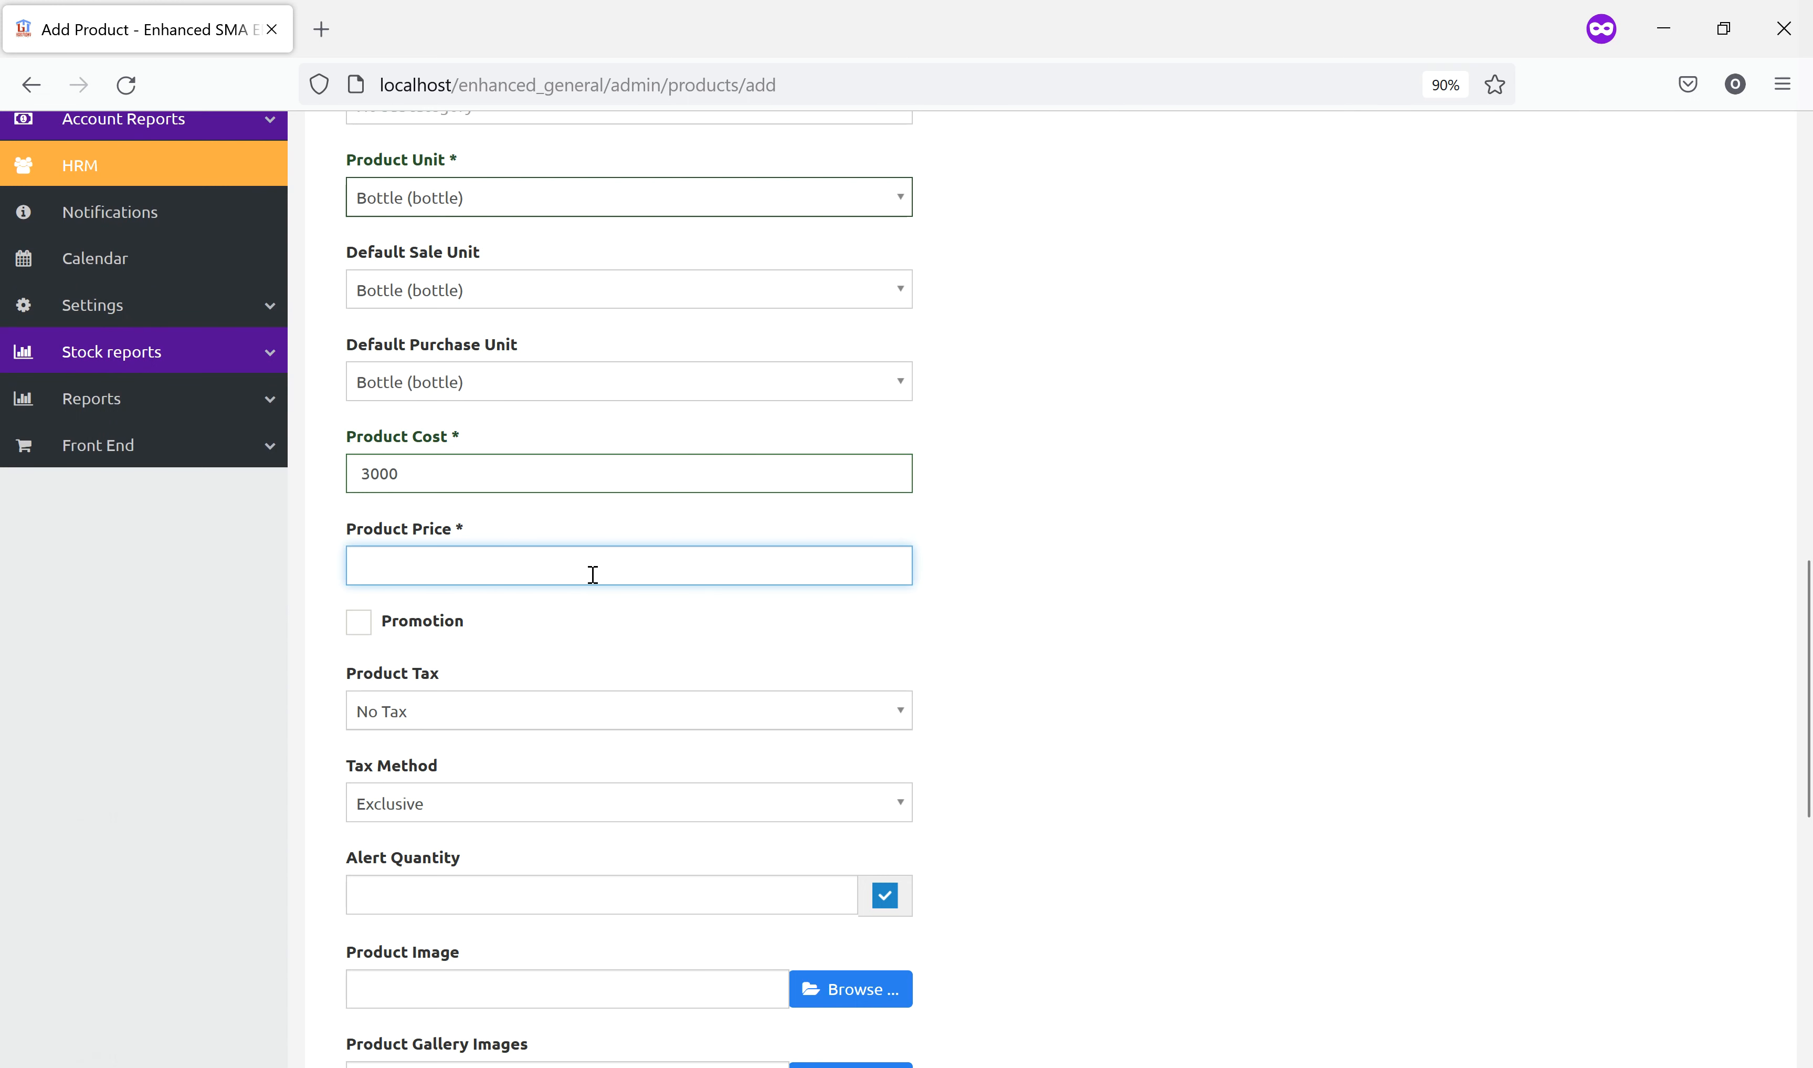
pyautogui.write('300')
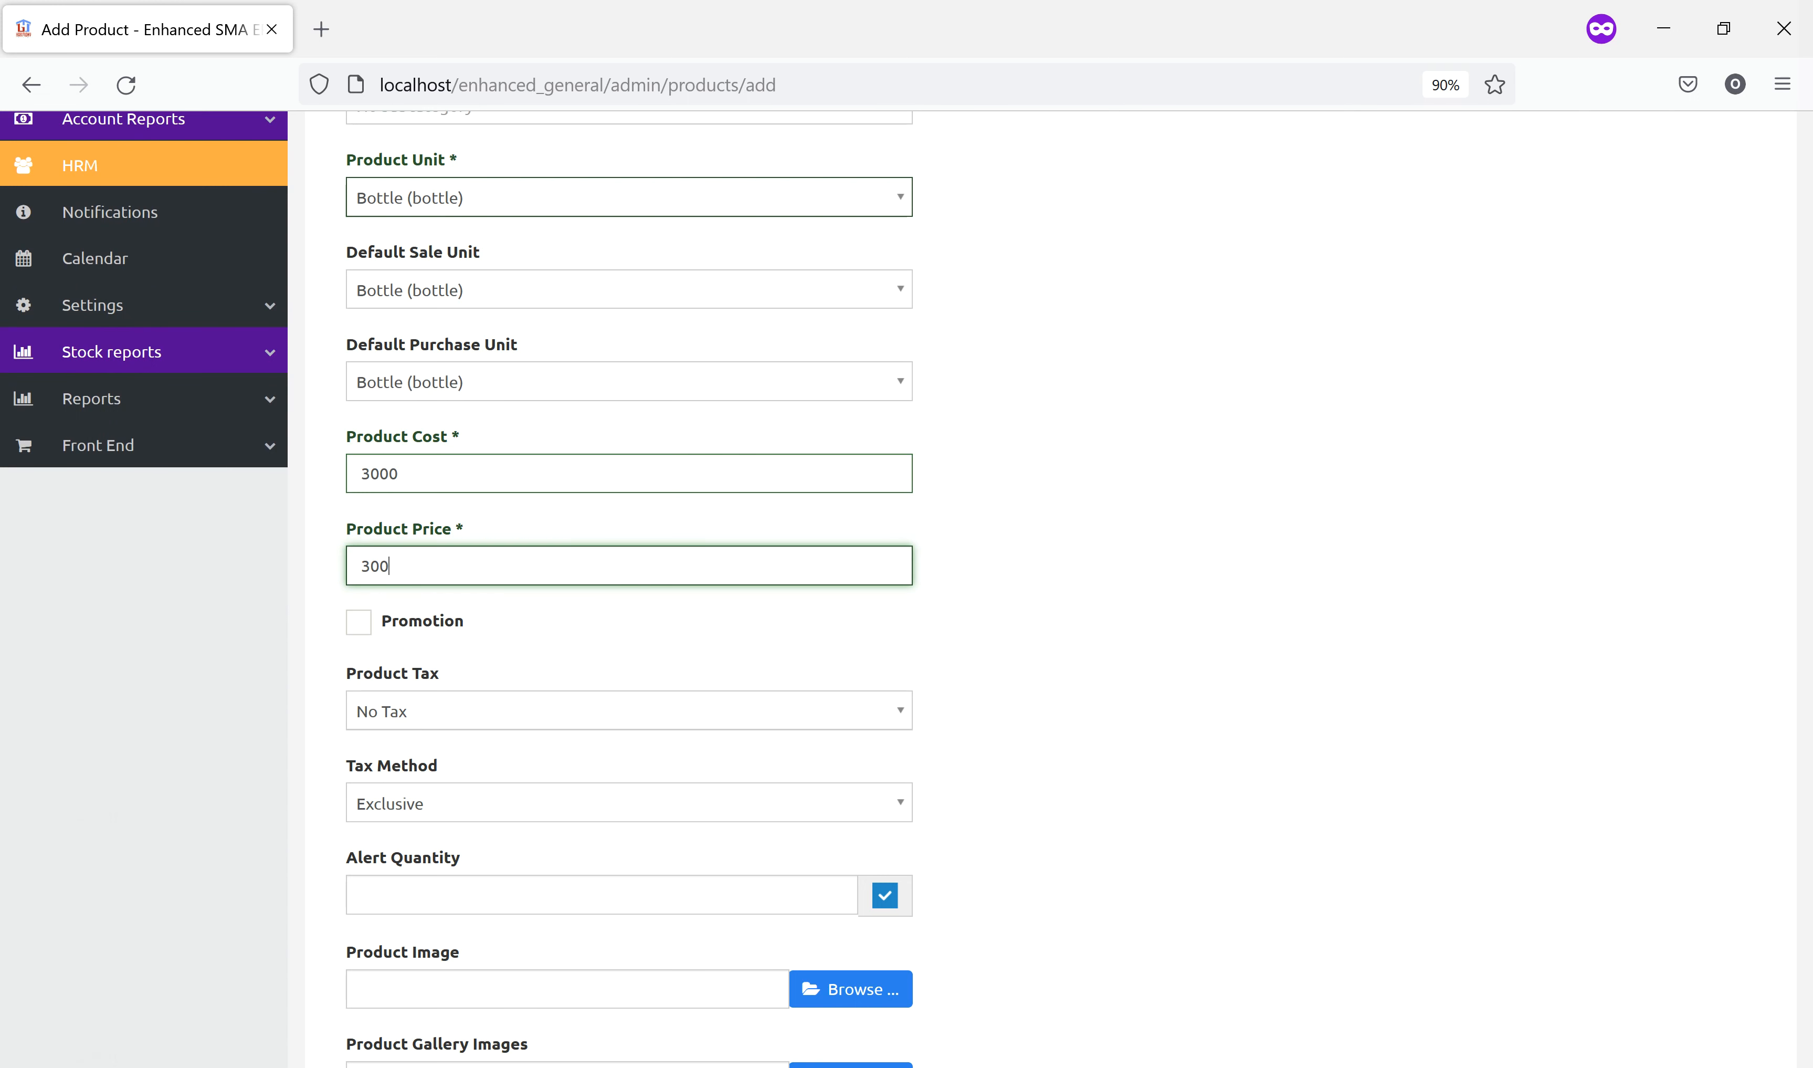
pyautogui.press('BackSpace')
pyautogui.press('BackSpace')
pyautogui.write('500')
# Leave the remaining fields at their defaults and submit the Olive oil 4Litres product.
pyautogui.click(1187, 635)
pyautogui.scroll(-2, 1192, 635)
pyautogui.scroll(-9, 1188, 633)
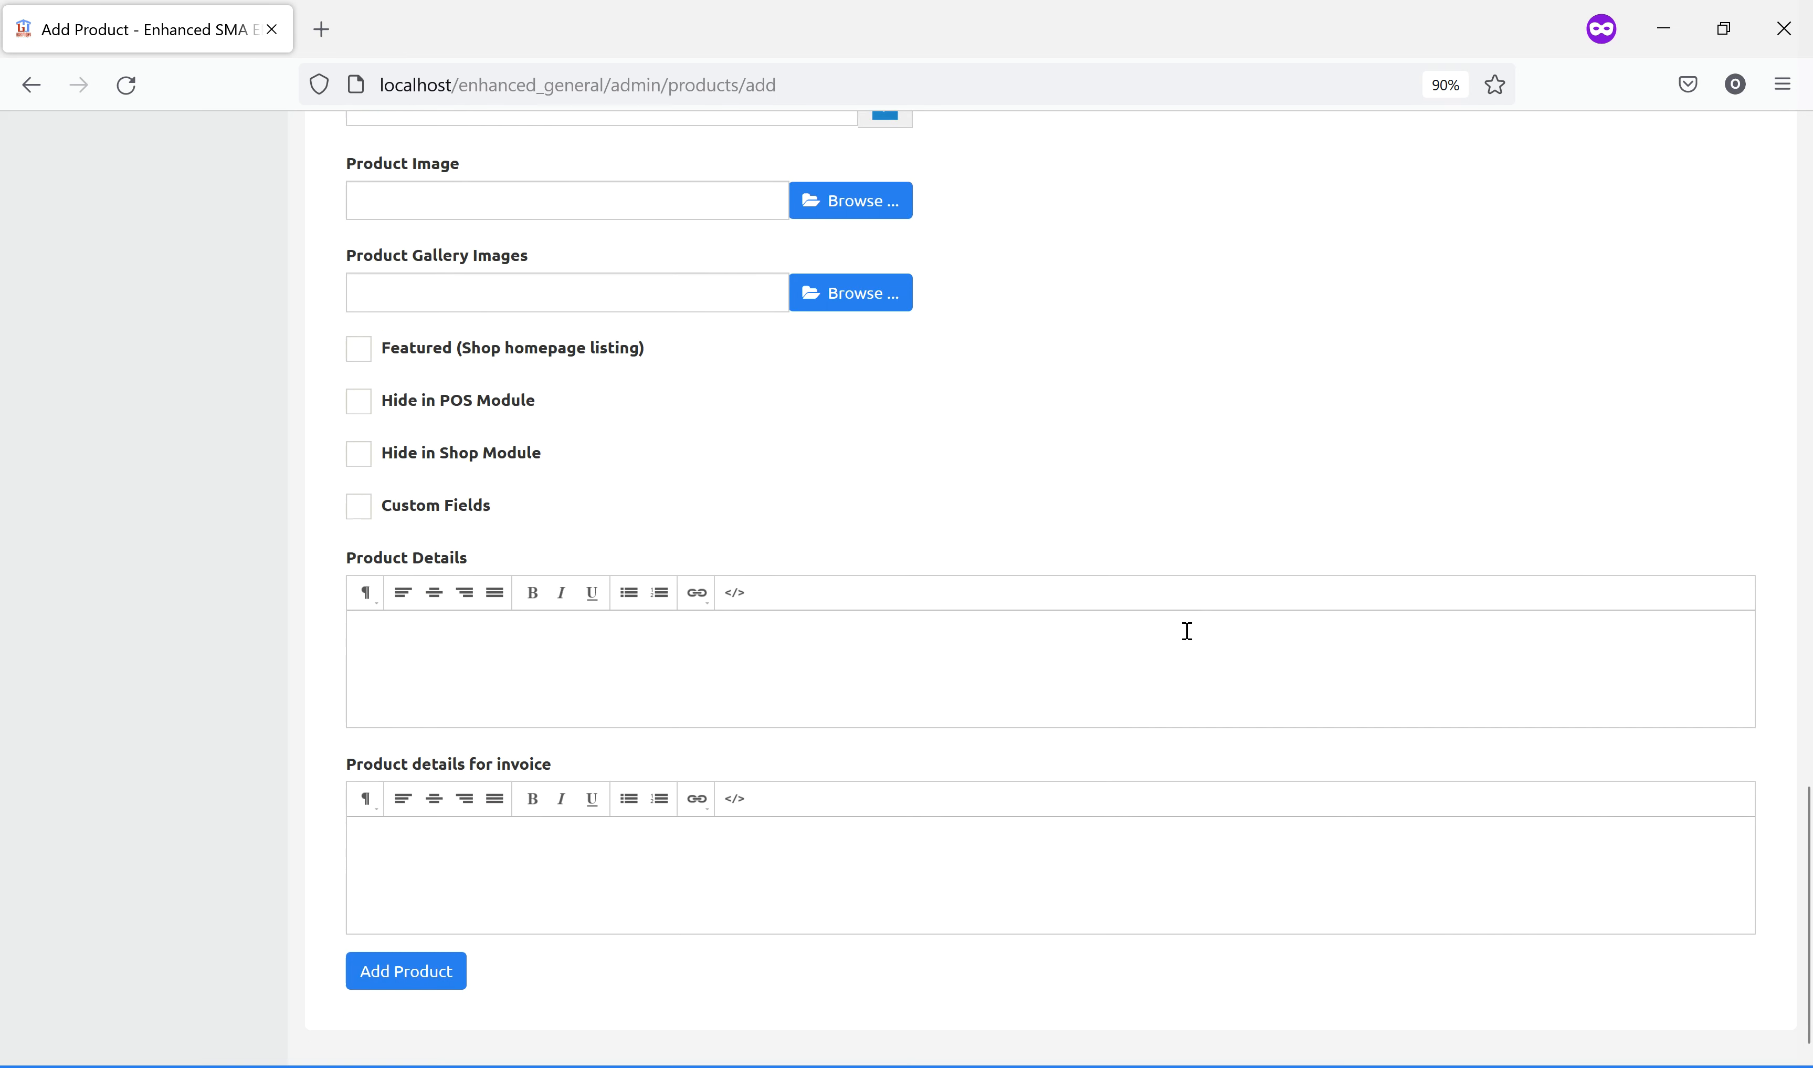
pyautogui.click(403, 937)
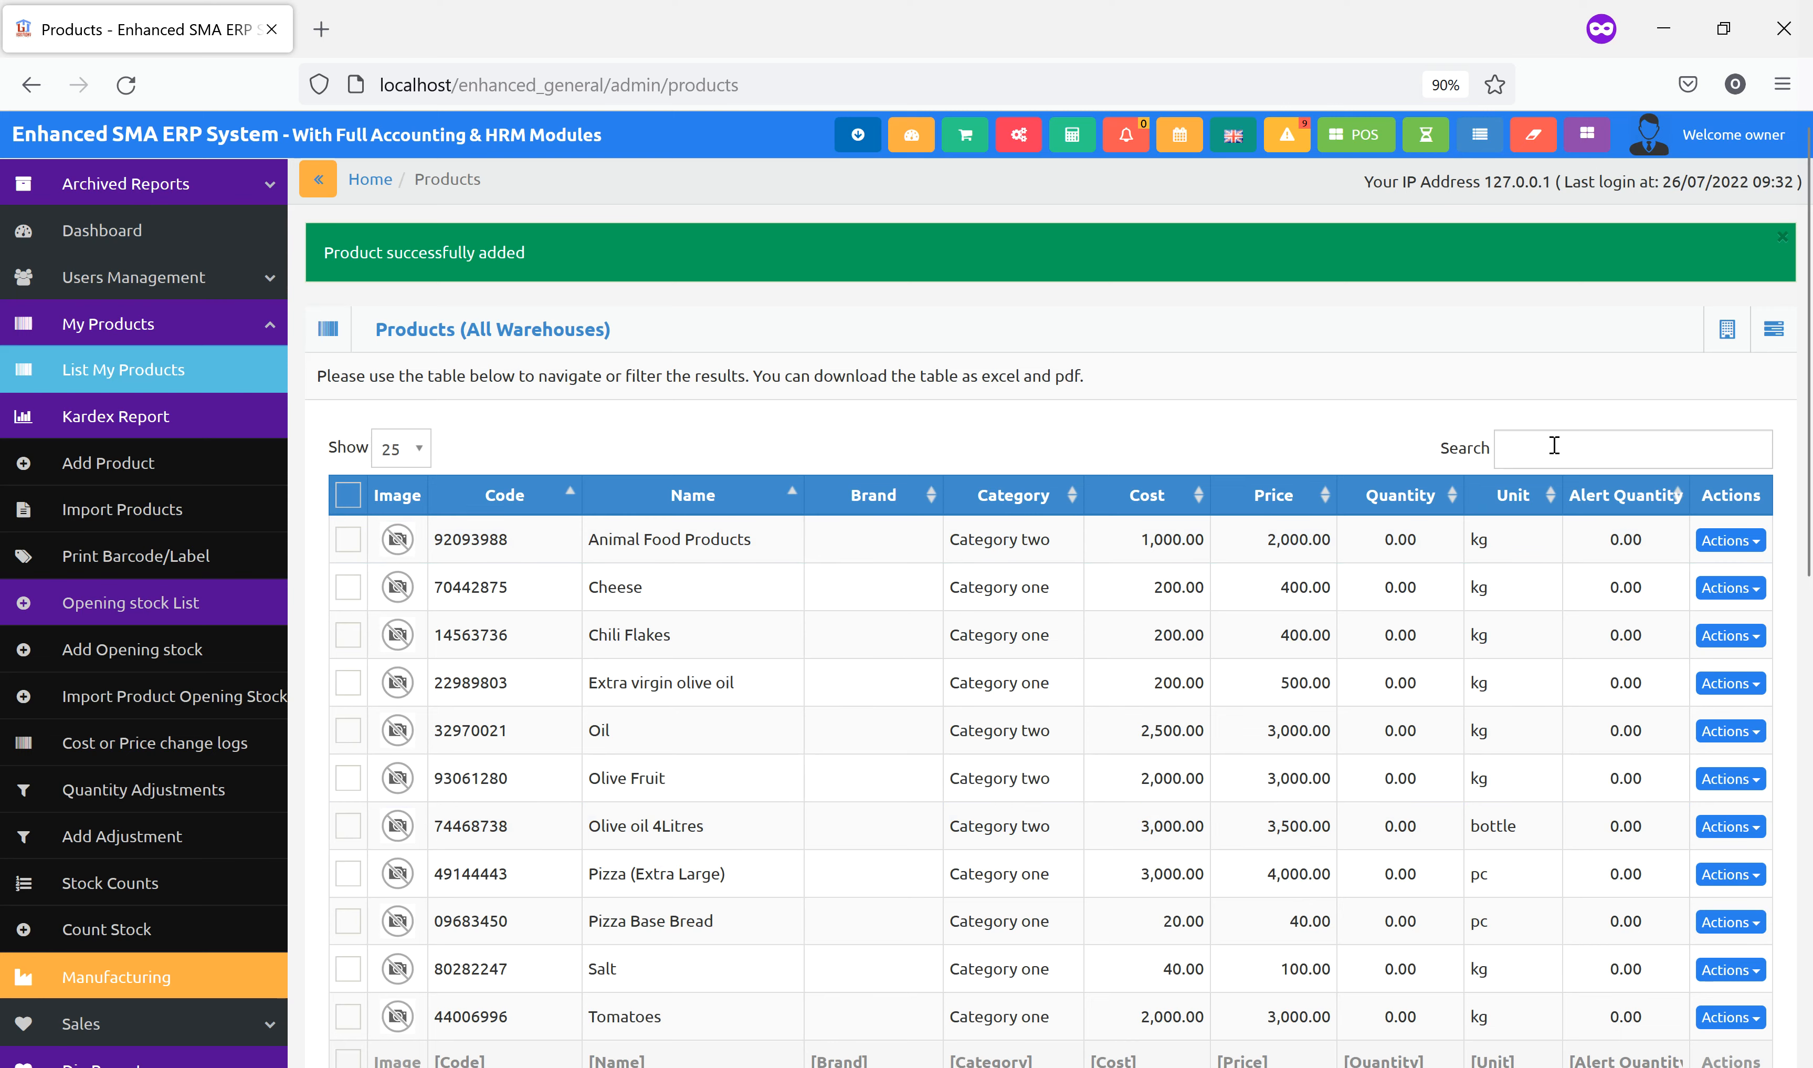
# Start adding another product and enter "Empty 4L bottle" as its product name.
pyautogui.click(1774, 329)
pyautogui.click(1678, 377)
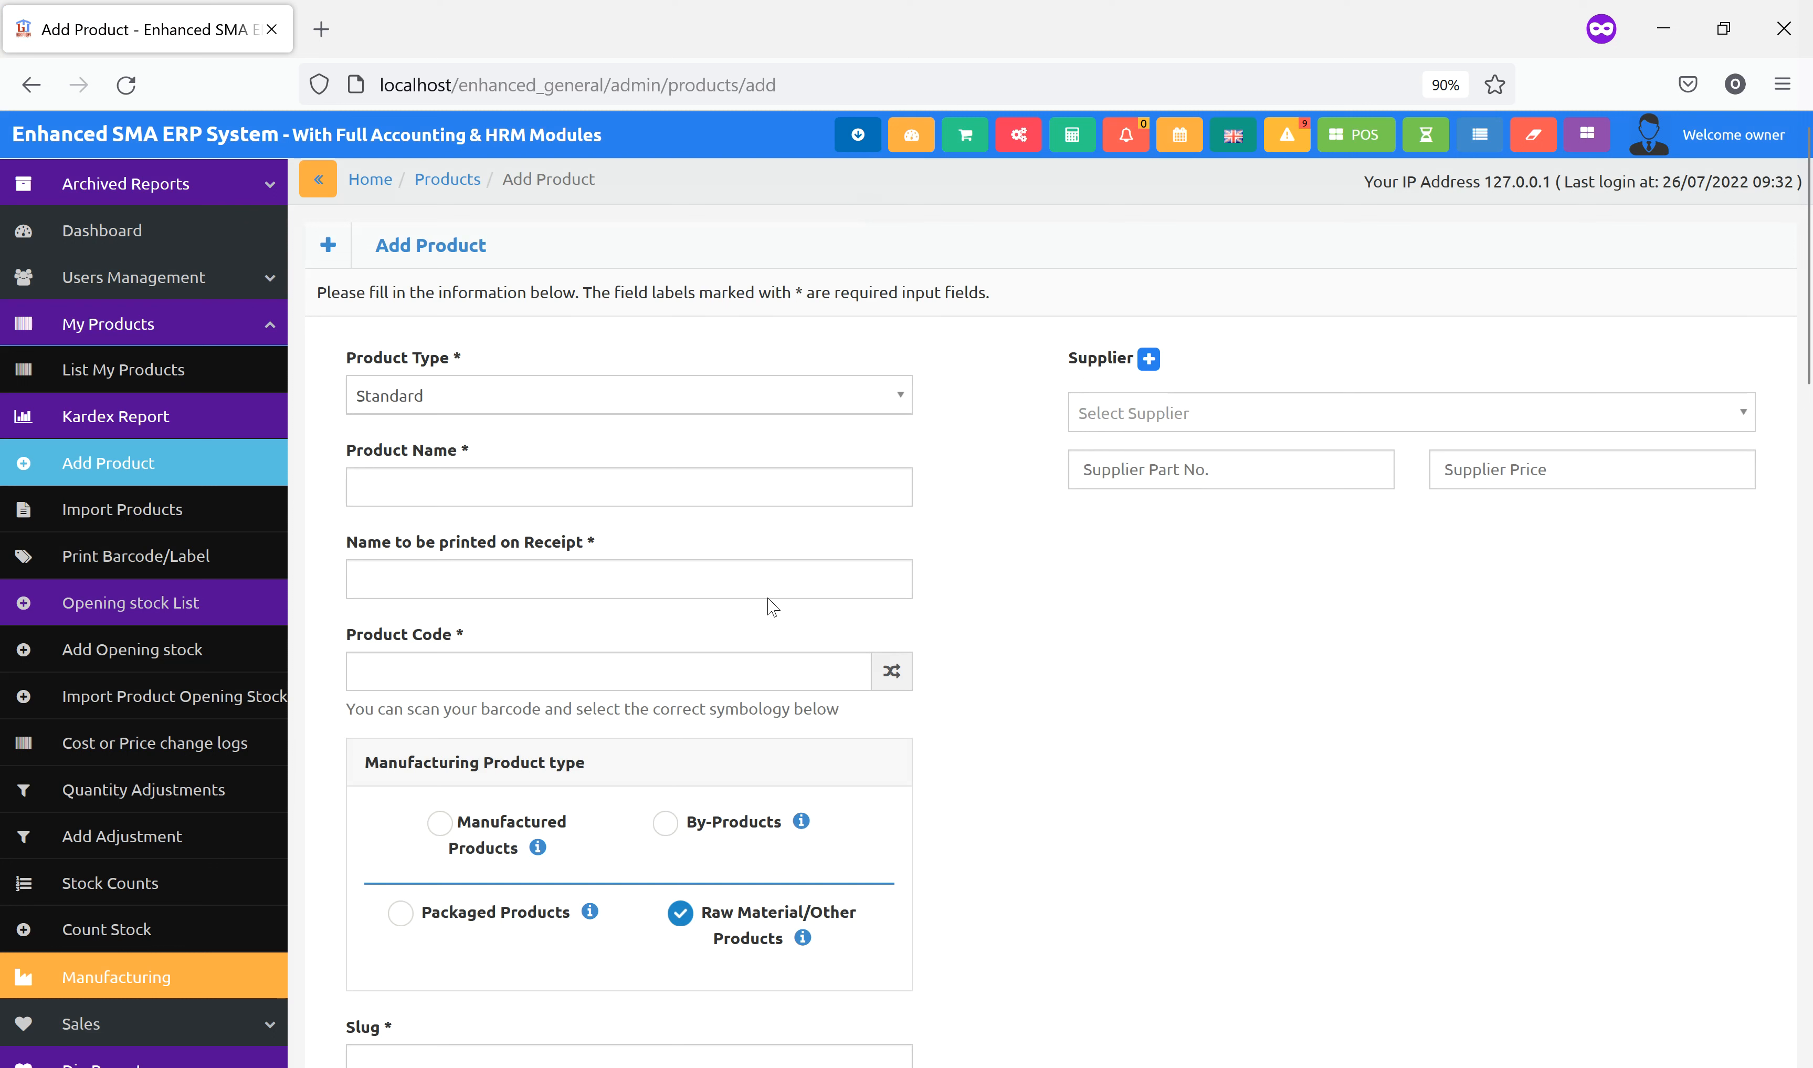
pyautogui.click(545, 482)
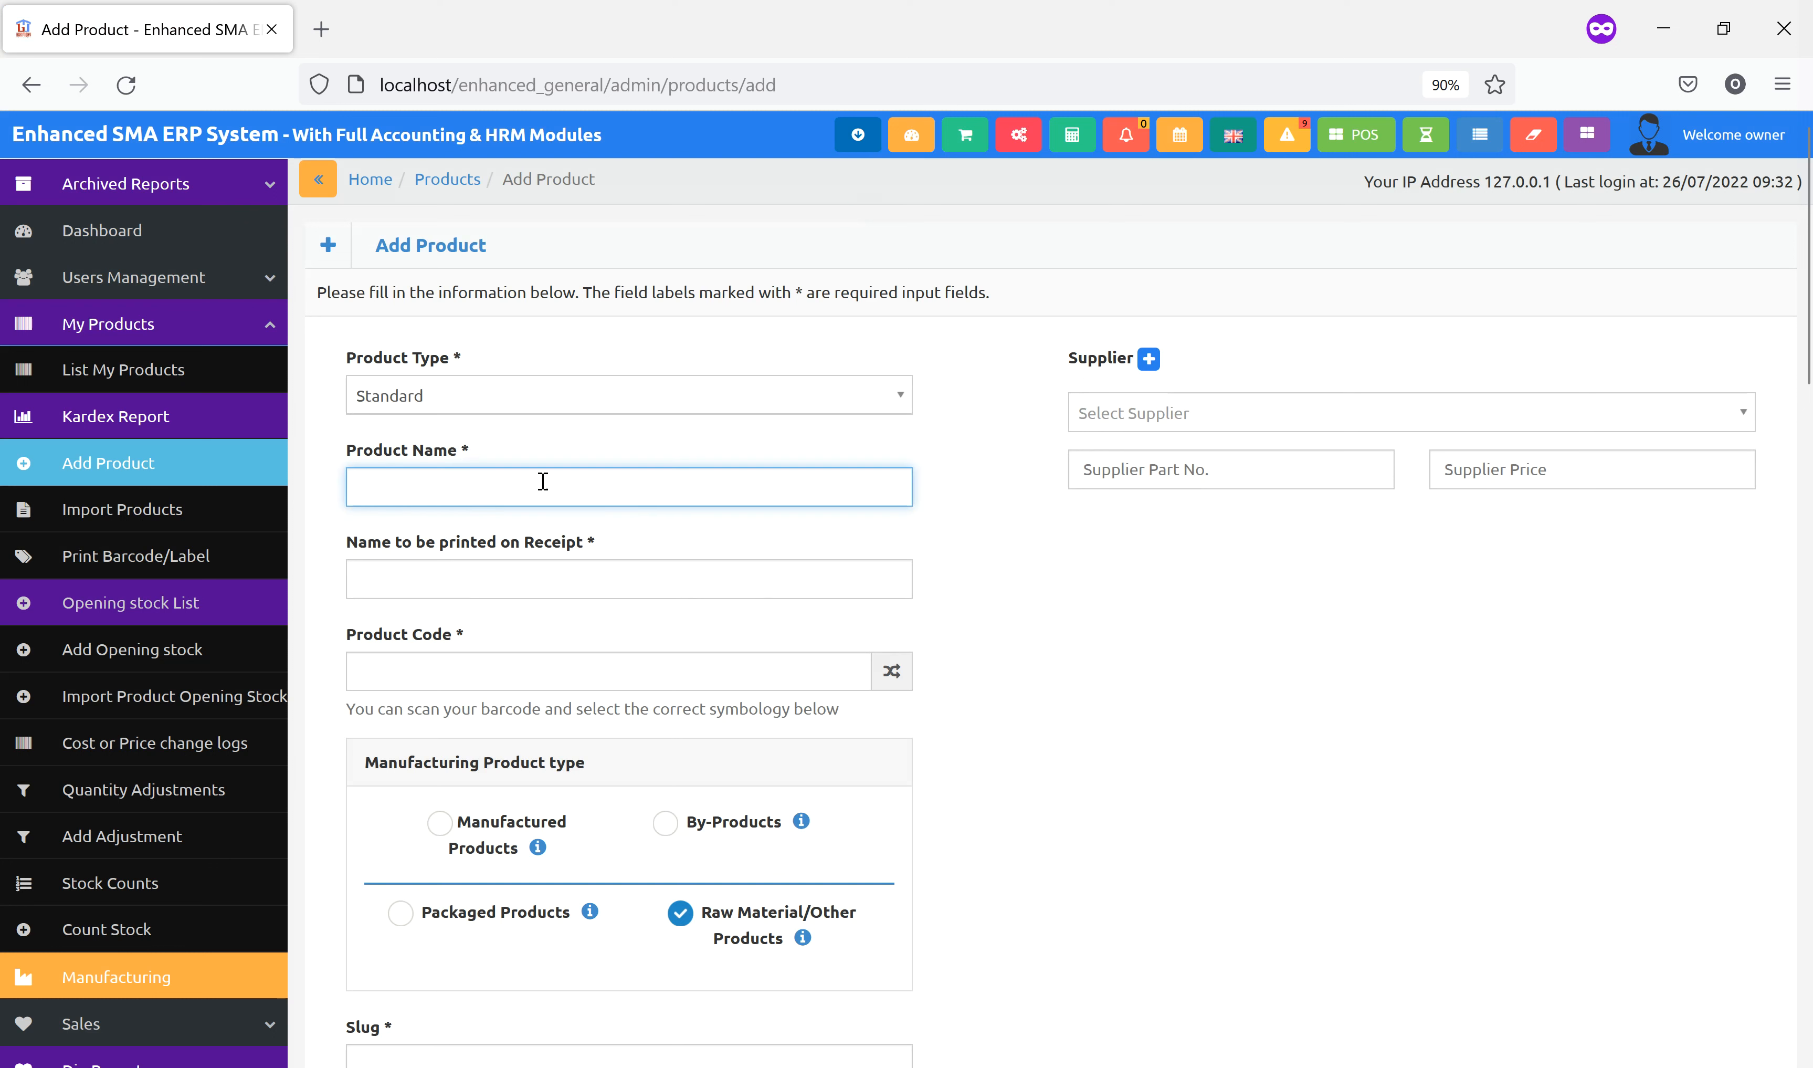
pyautogui.write('Empty')
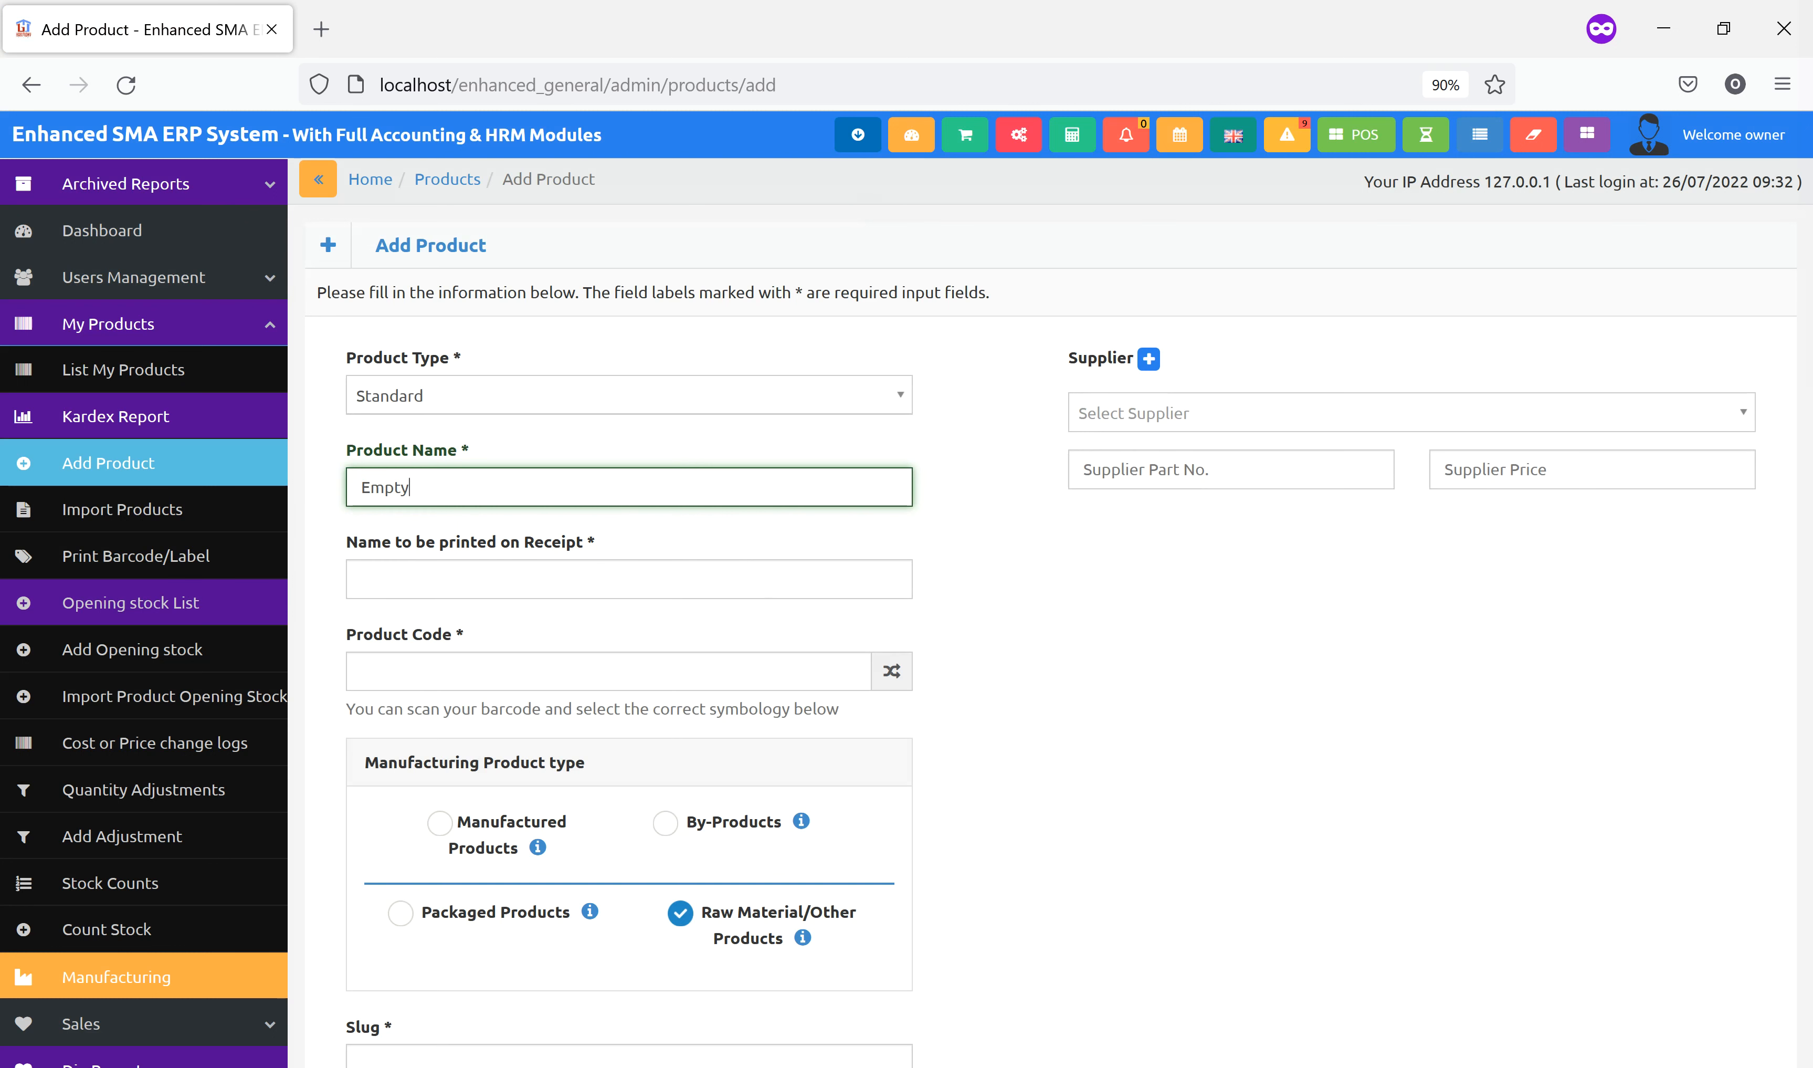
pyautogui.write(' 4L bottle')
# Copy the name "Empty 4L bottle" into the receipt name, and generate a random product code.
pyautogui.hotkey('ctrl', 'a')
pyautogui.hotkey('ctrl', 'c')
pyautogui.click(550, 579)
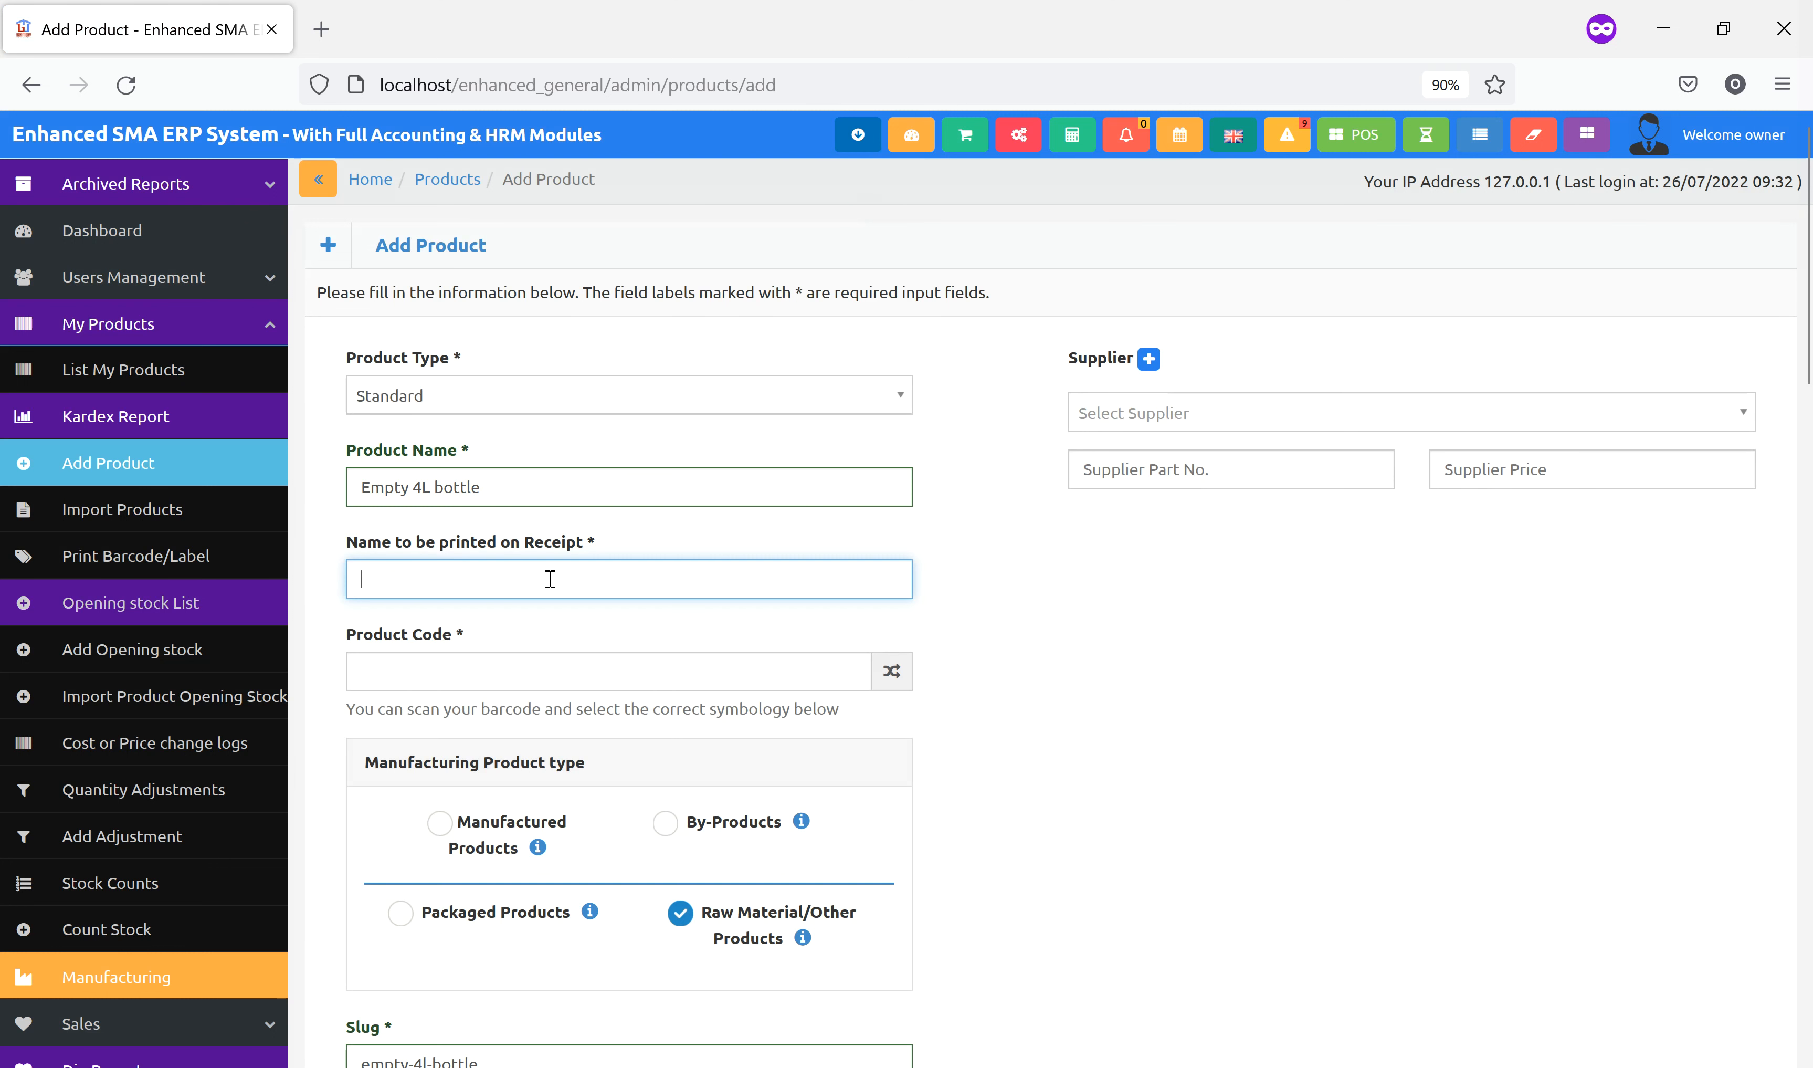
pyautogui.hotkey('ctrl', 'v')
pyautogui.click(892, 670)
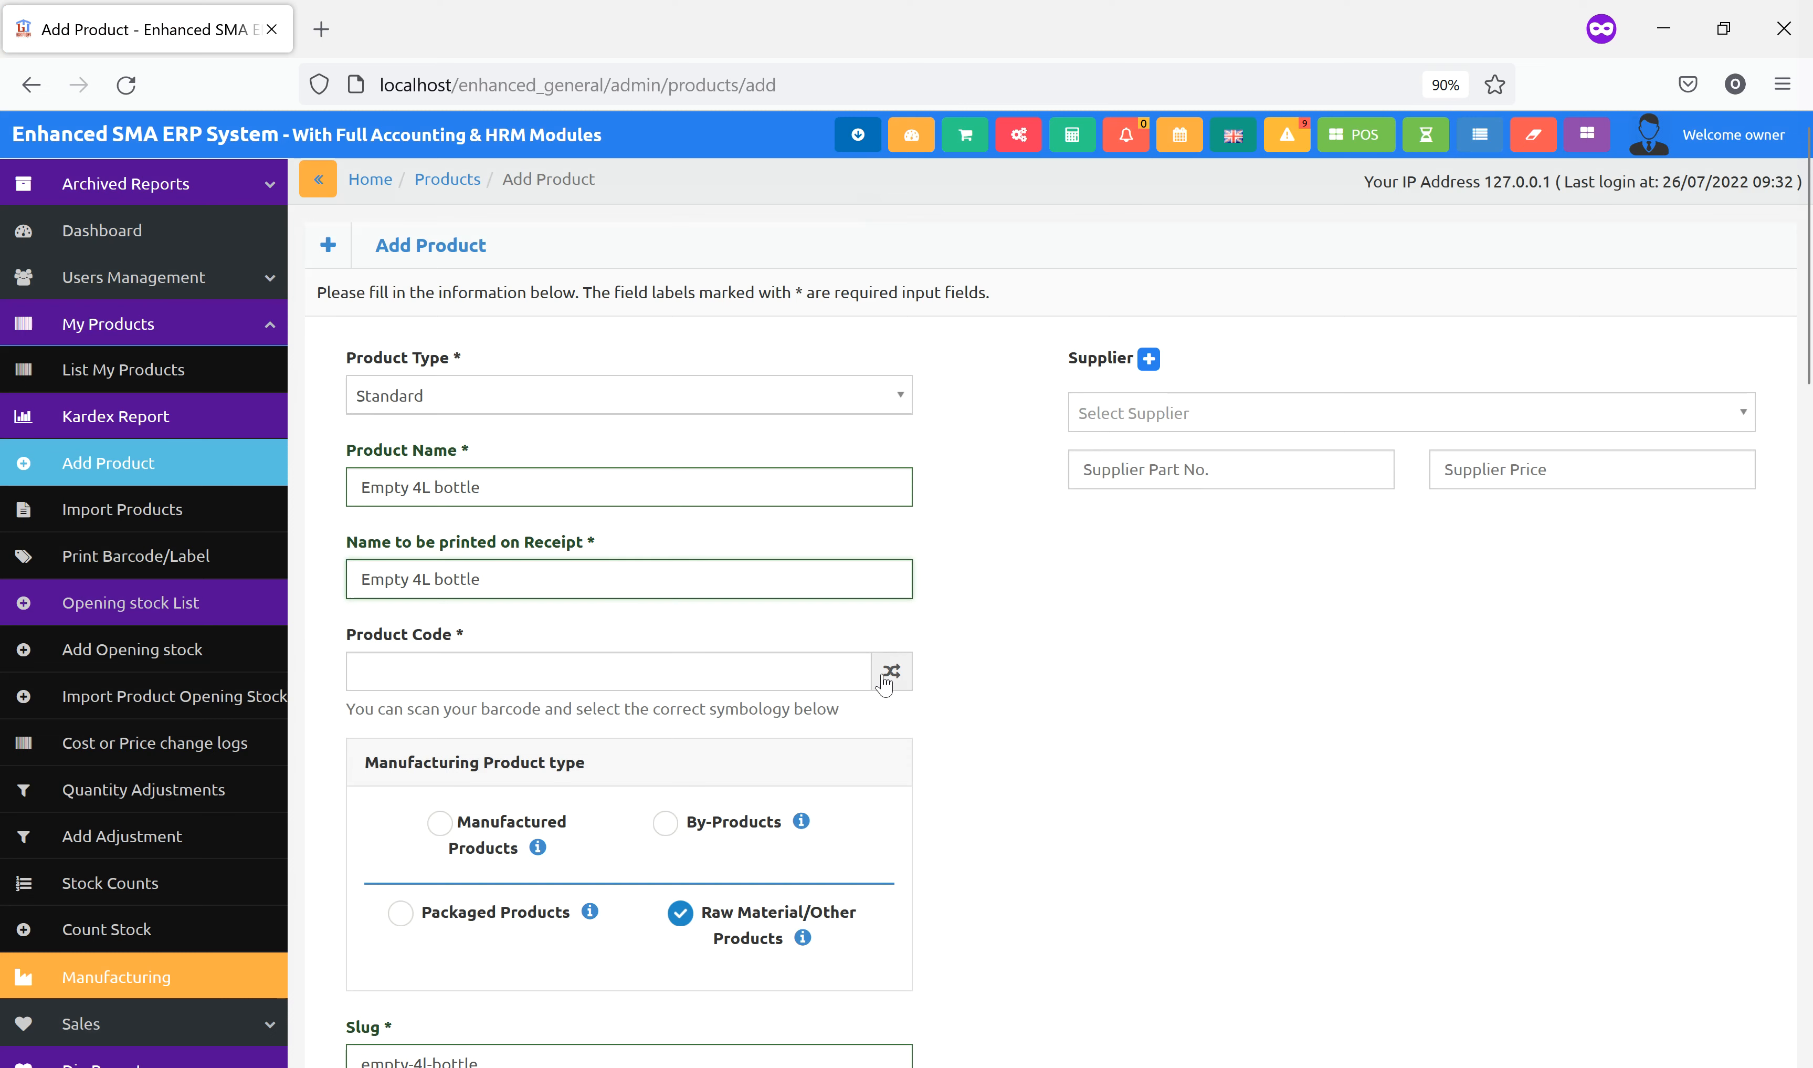
# Assign Empty 4L bottle to Category two and set its product unit to Bottle (bottle).
pyautogui.scroll(-5, 1070, 688)
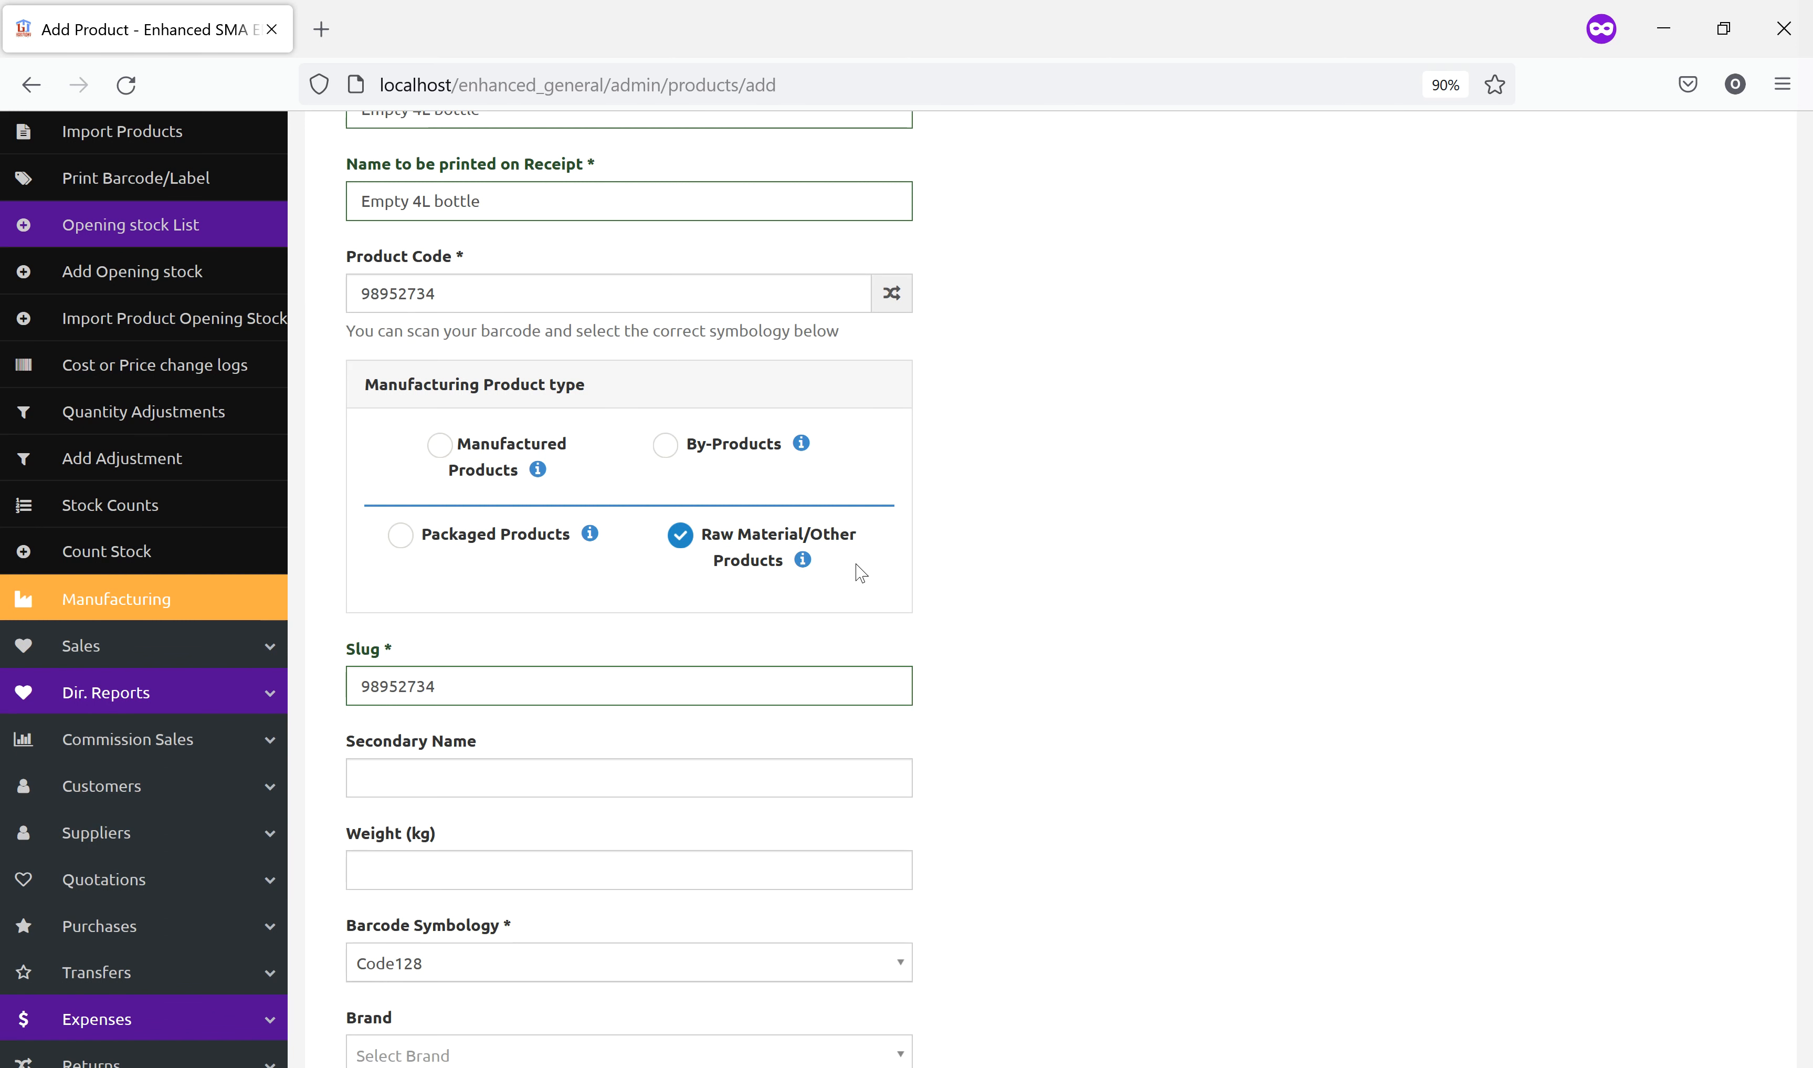
pyautogui.scroll(-6, 958, 659)
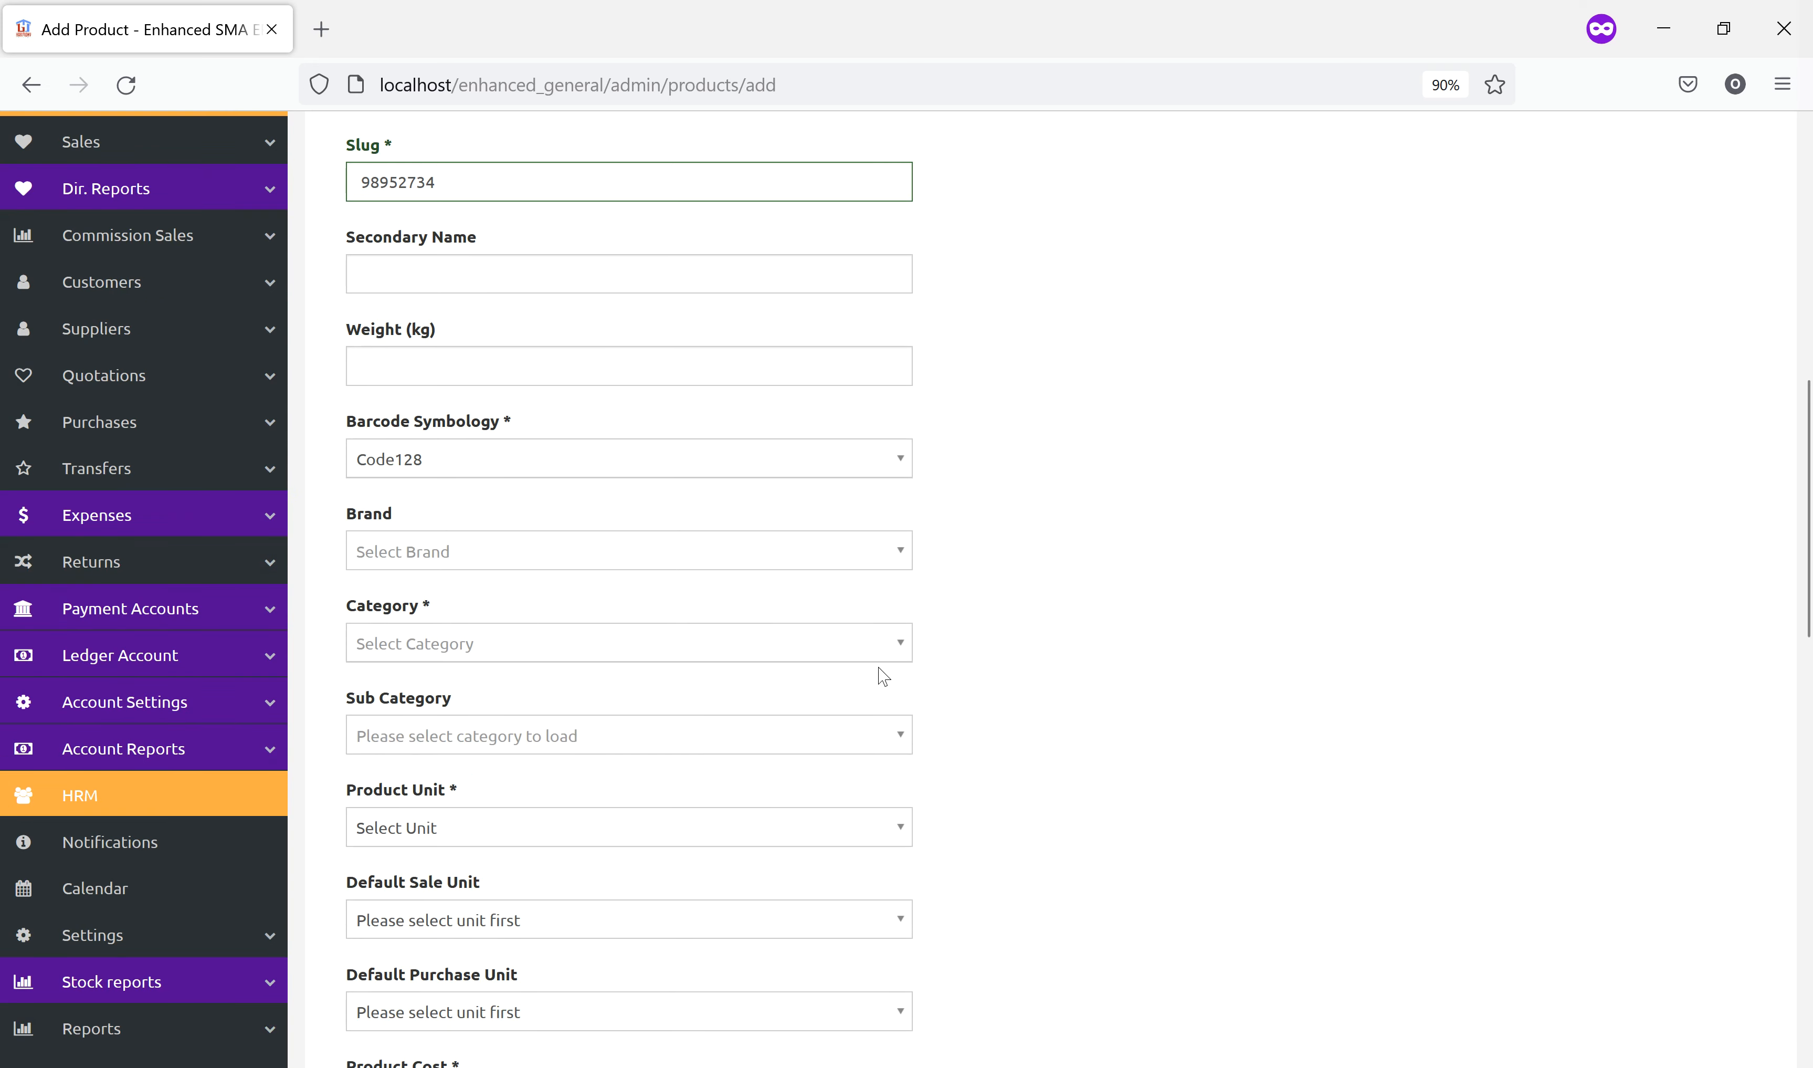
pyautogui.click(563, 657)
pyautogui.click(438, 748)
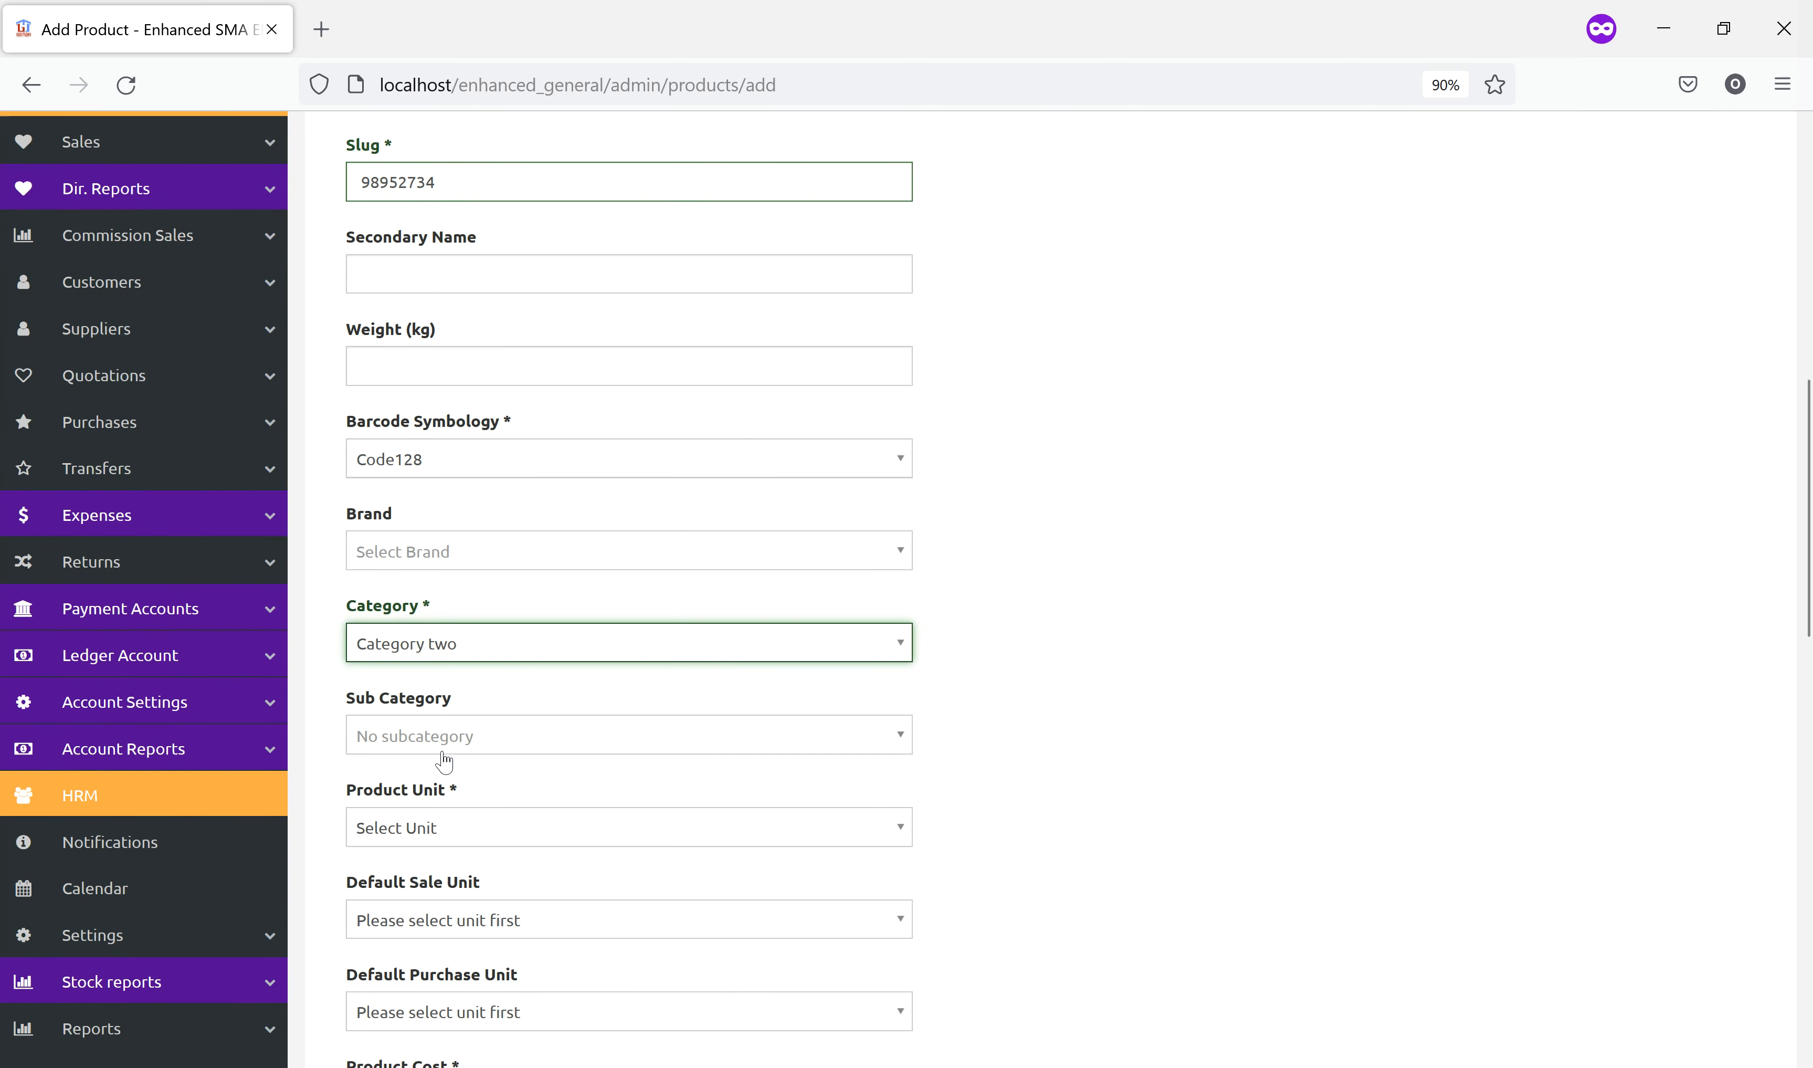
pyautogui.click(461, 841)
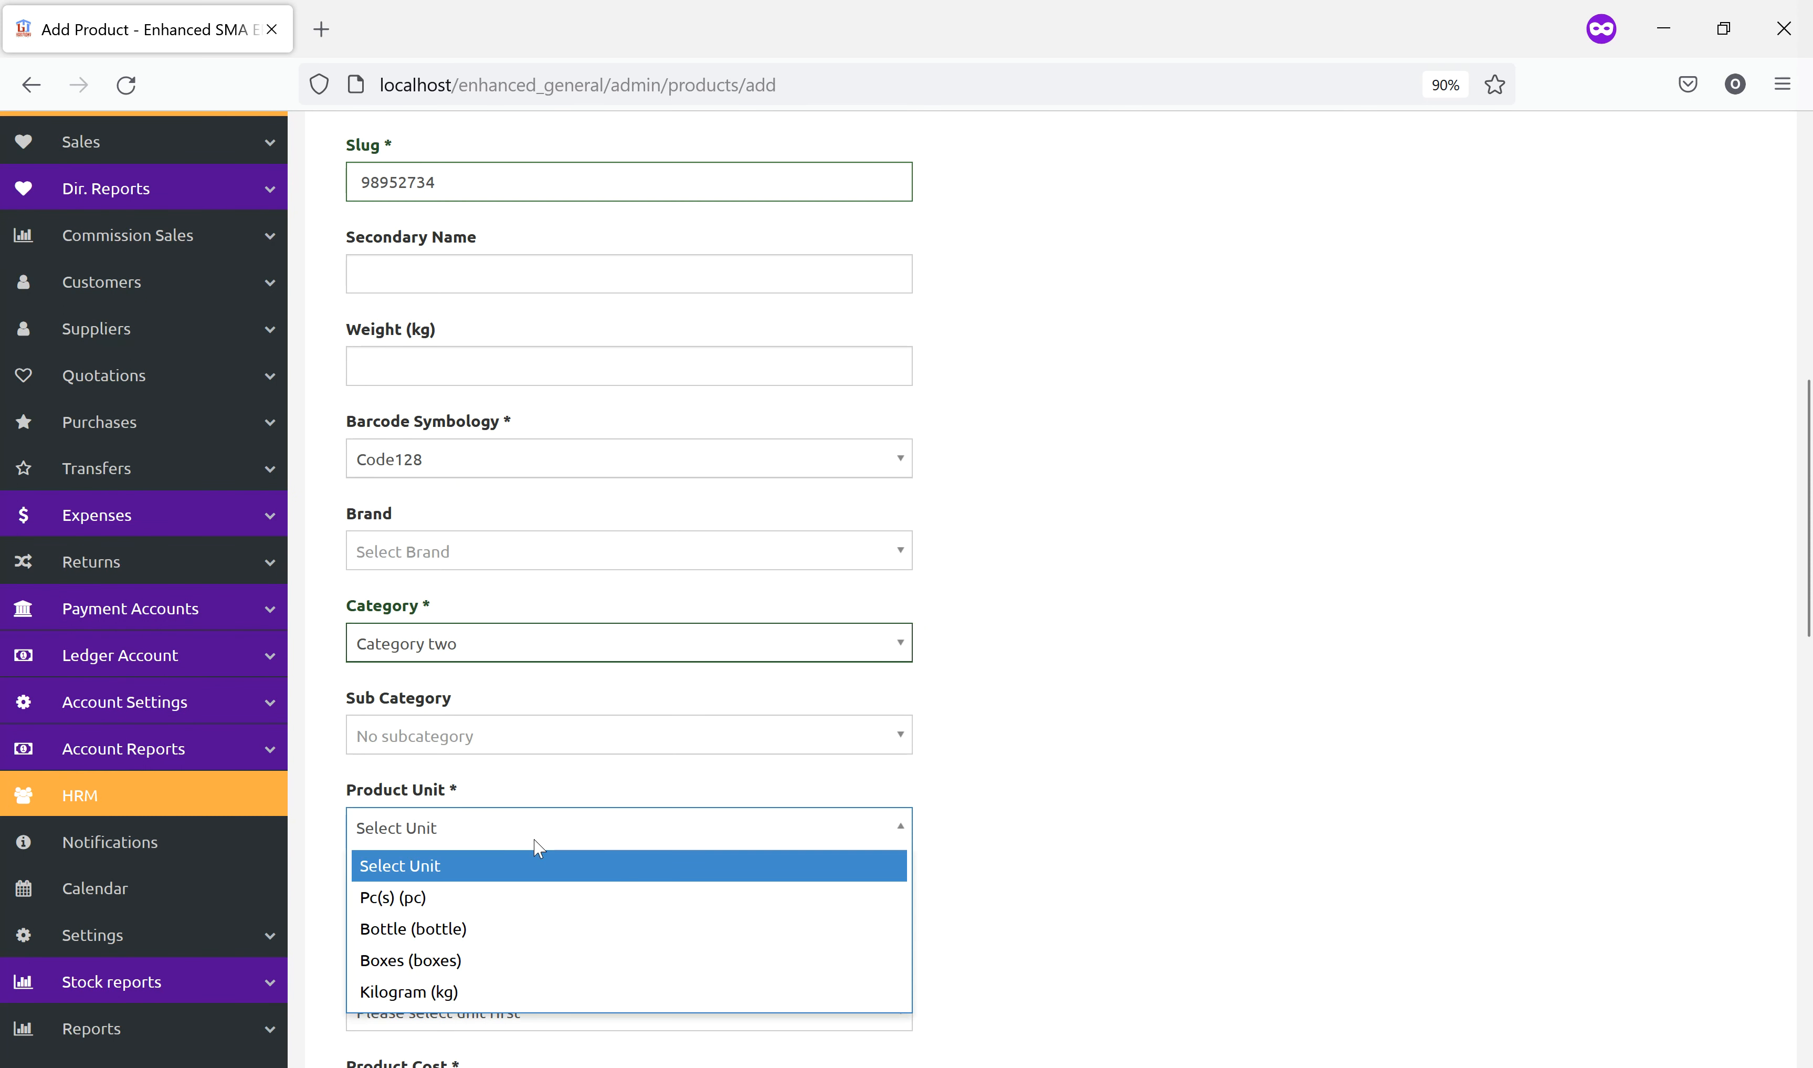
pyautogui.click(477, 926)
# Set the product cost of Empty 4L bottle to 50 and its product price to 60.
pyautogui.scroll(-6, 922, 848)
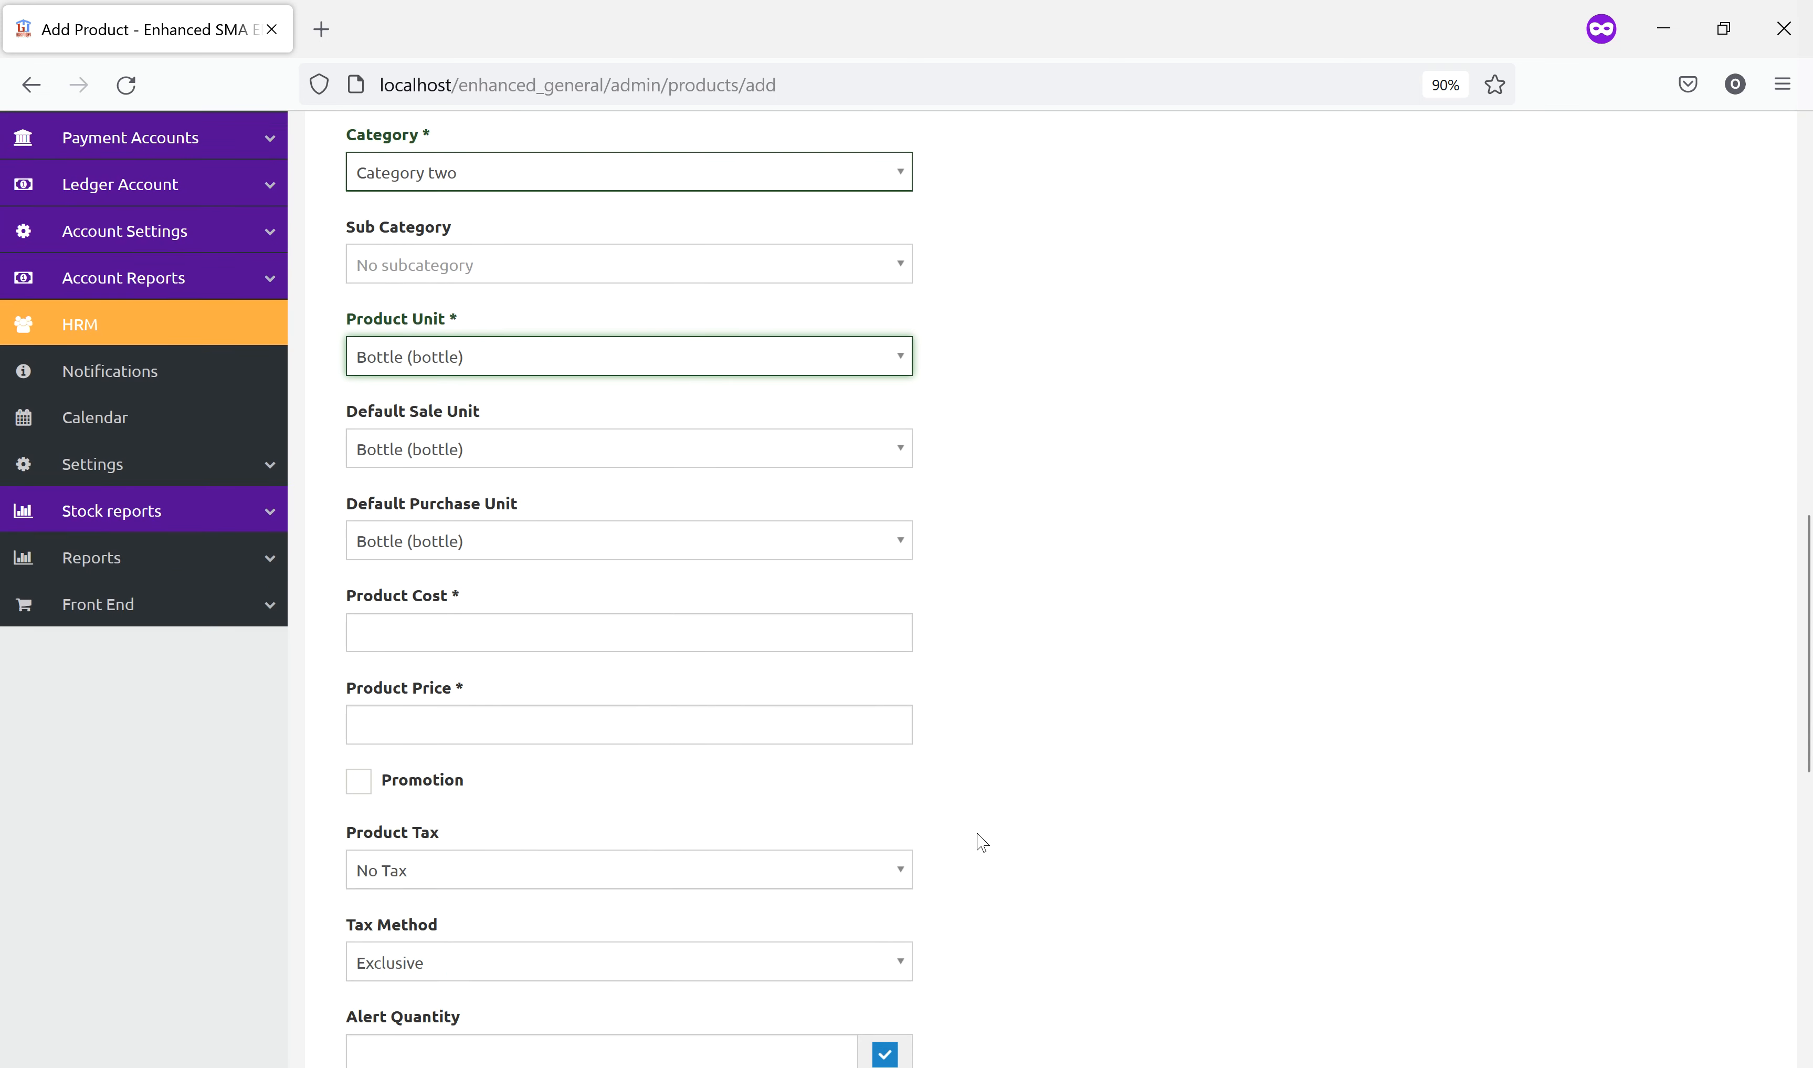
pyautogui.click(429, 606)
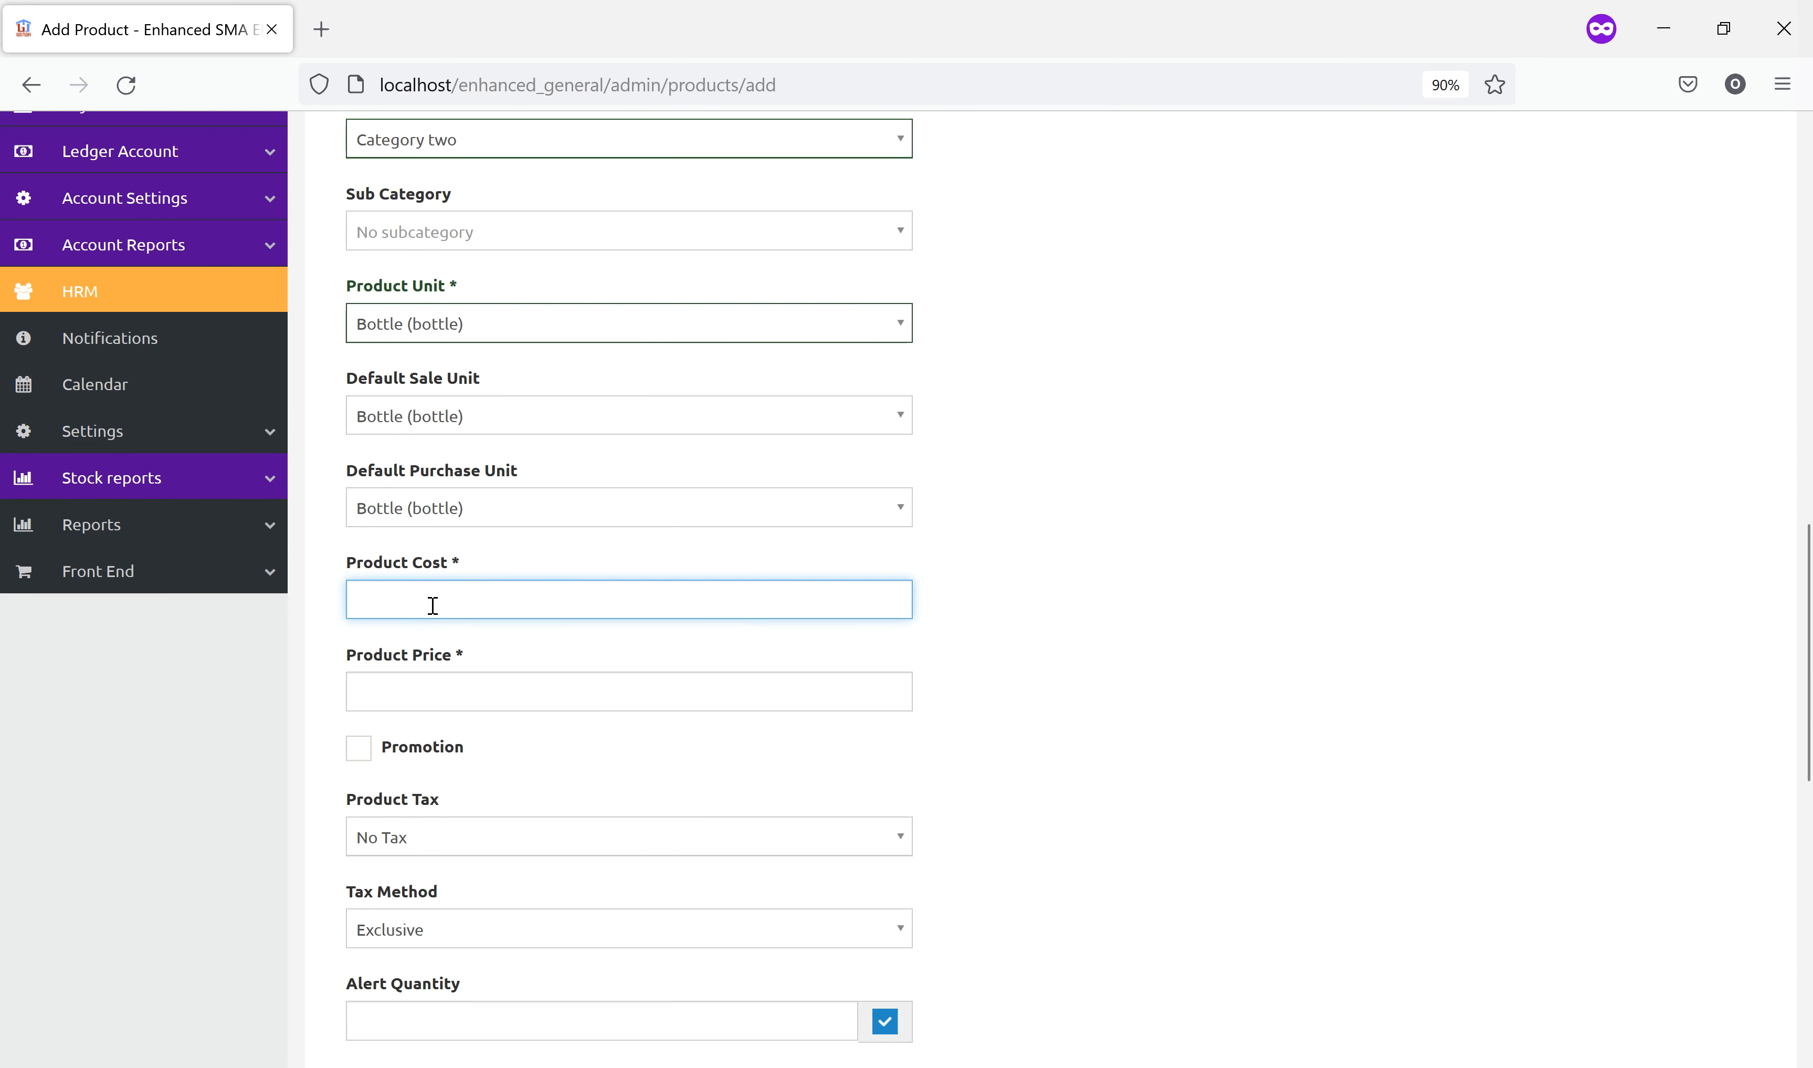
pyautogui.write('50')
pyautogui.click(479, 682)
pyautogui.write('600')
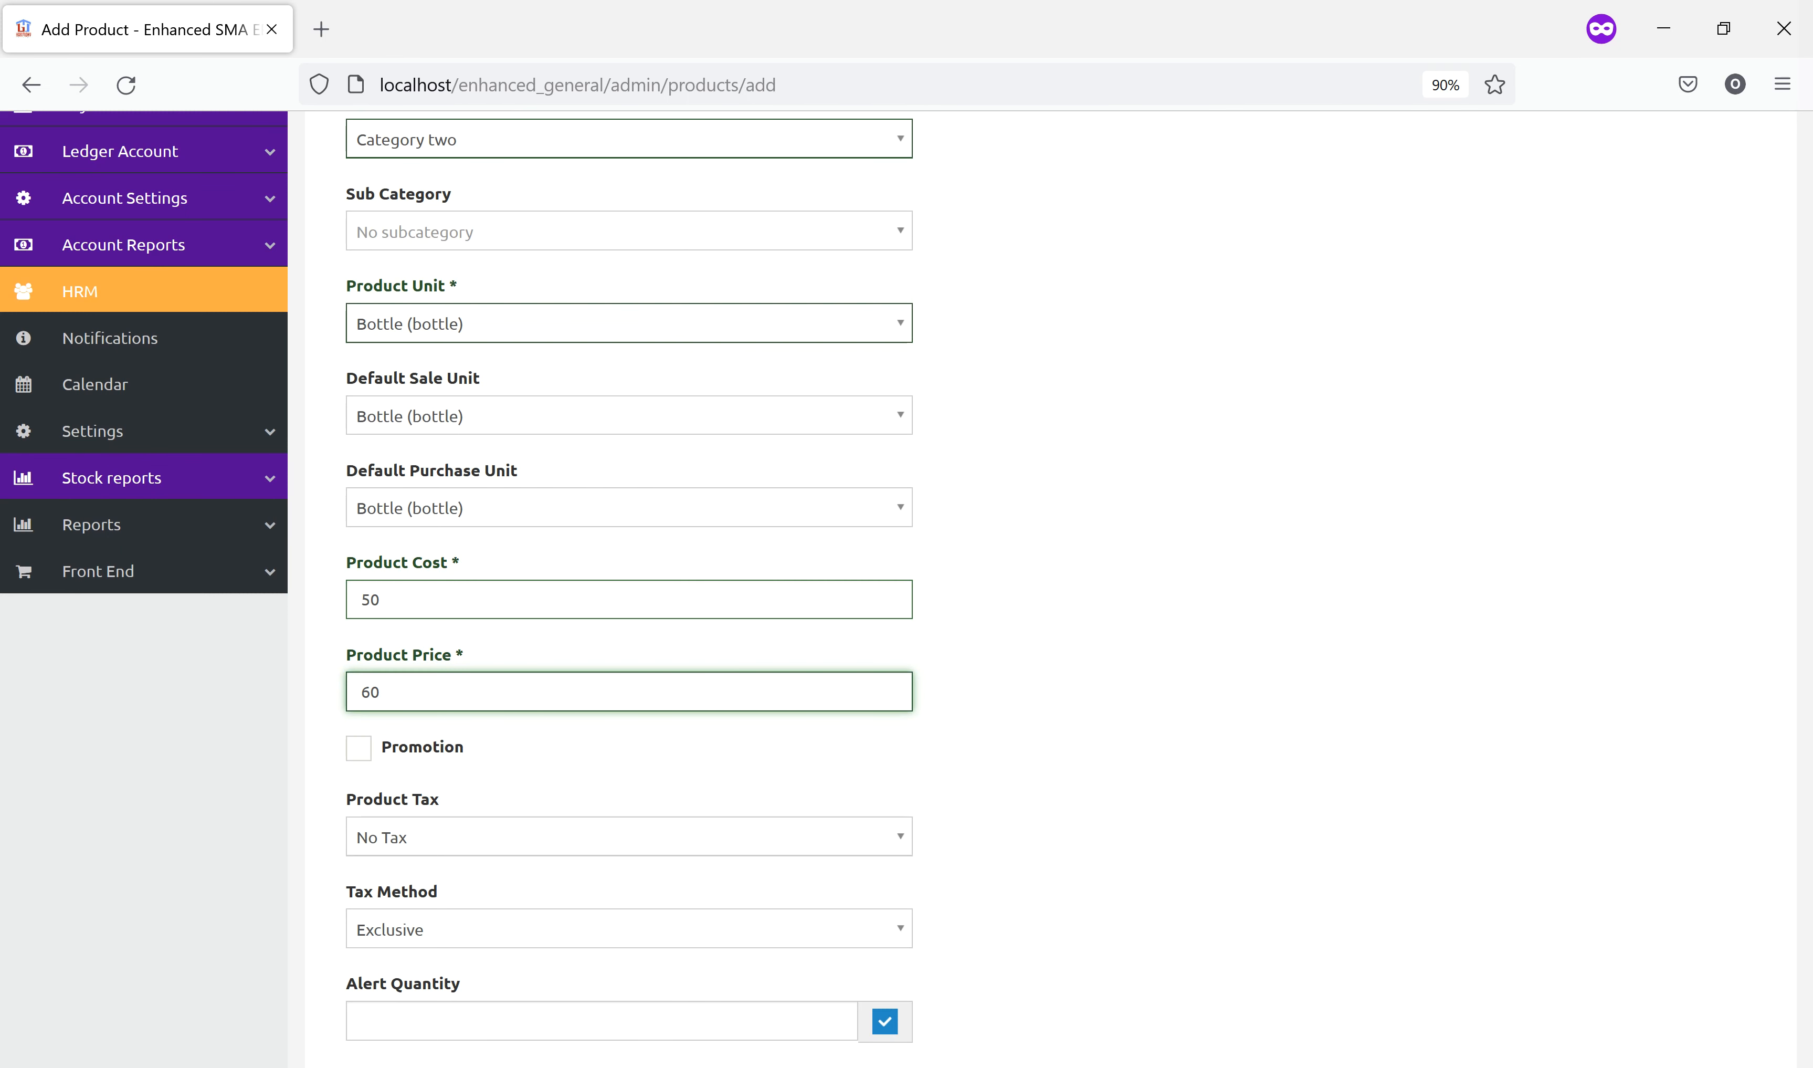
# Submit the Empty 4L bottle product with the remaining fields at their defaults.
pyautogui.click(1287, 792)
pyautogui.scroll(-5, 1160, 807)
pyautogui.scroll(-5, 1161, 807)
pyautogui.click(435, 941)
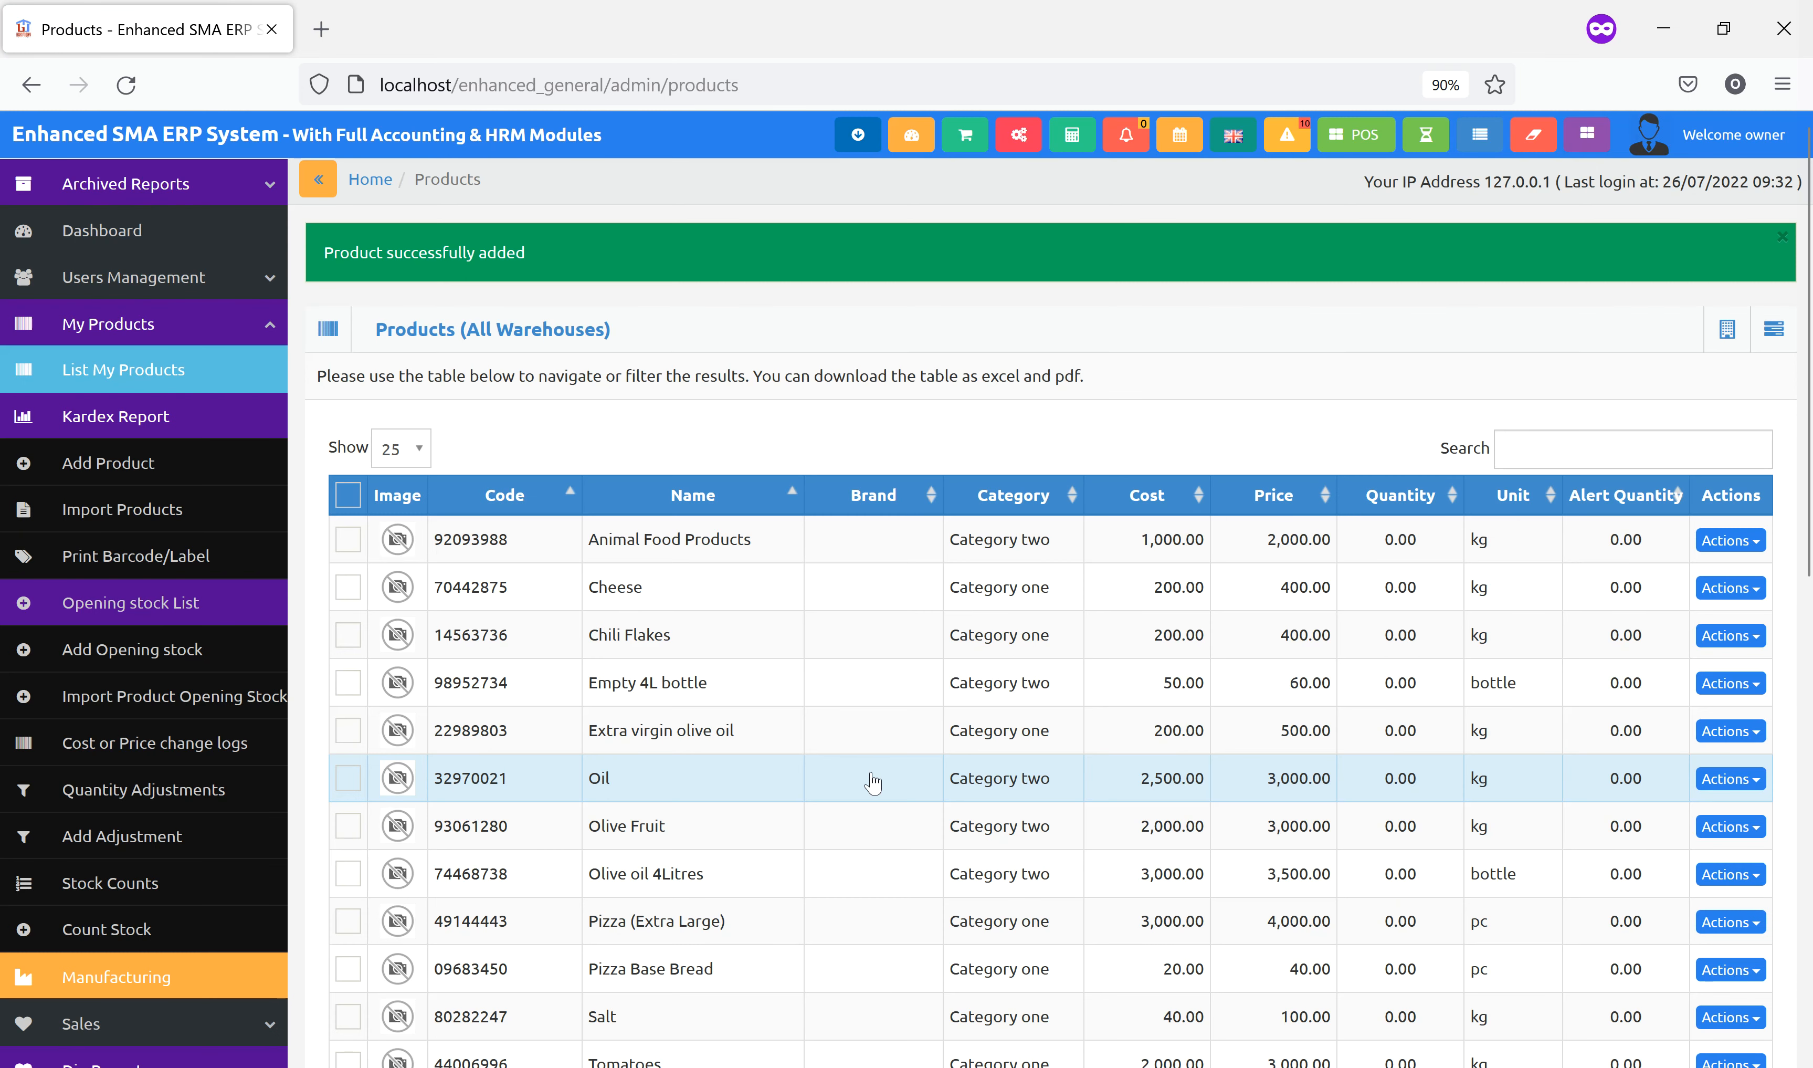
# Mark Oil, Olive Fruit, Olive oil 4Litres and Empty 4L bottle in the product list and review their entries.
pyautogui.click(348, 780)
pyautogui.click(349, 829)
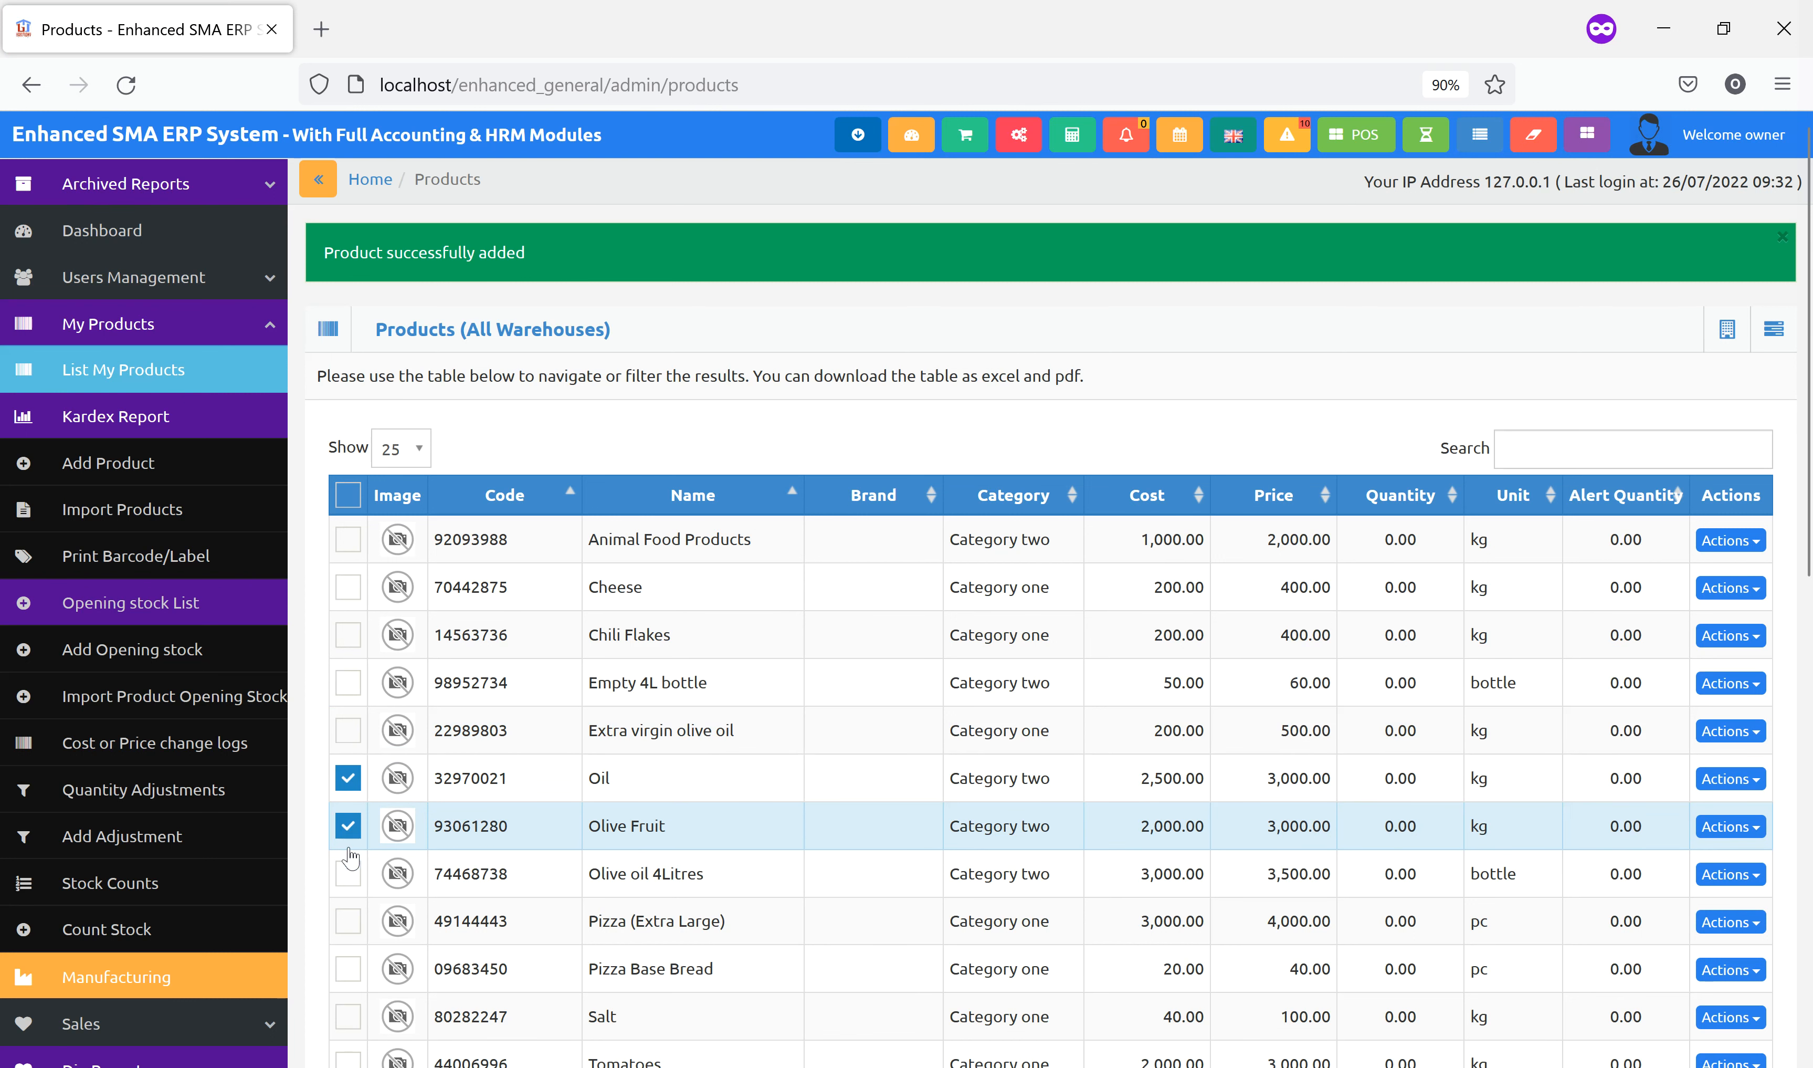
pyautogui.click(349, 875)
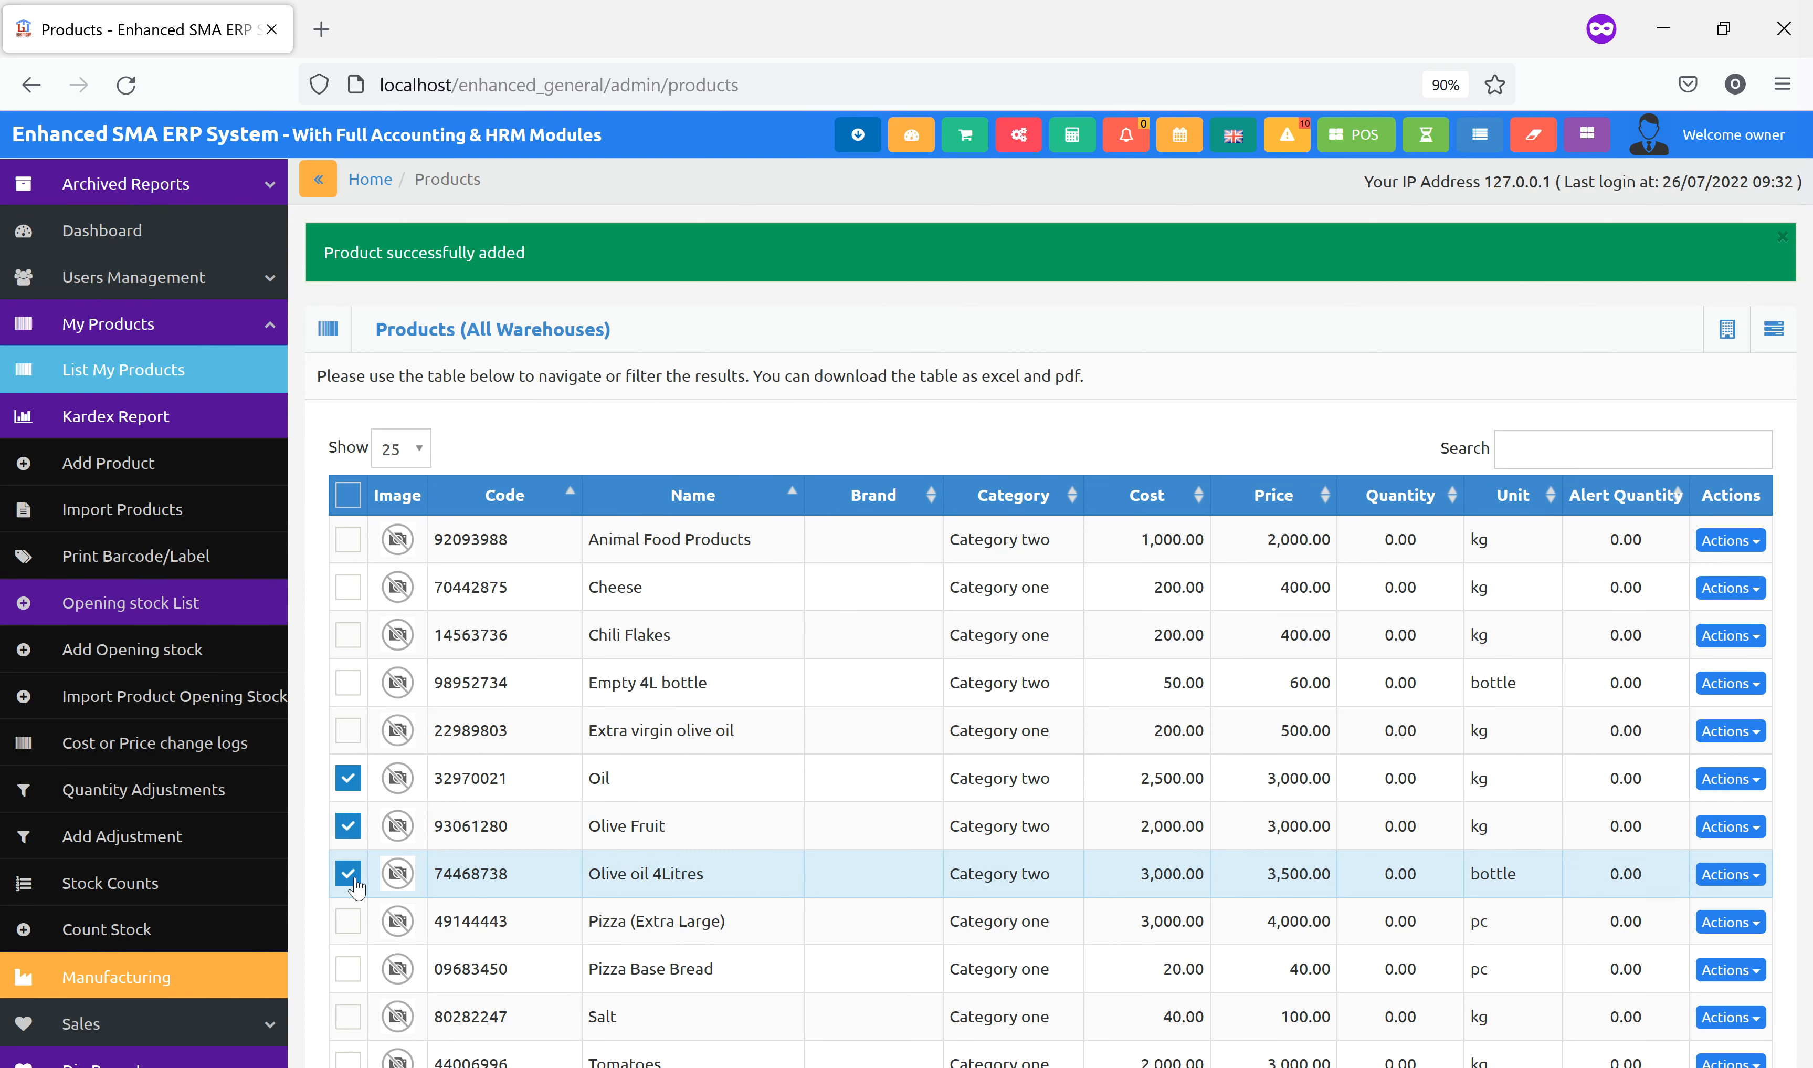
pyautogui.click(359, 692)
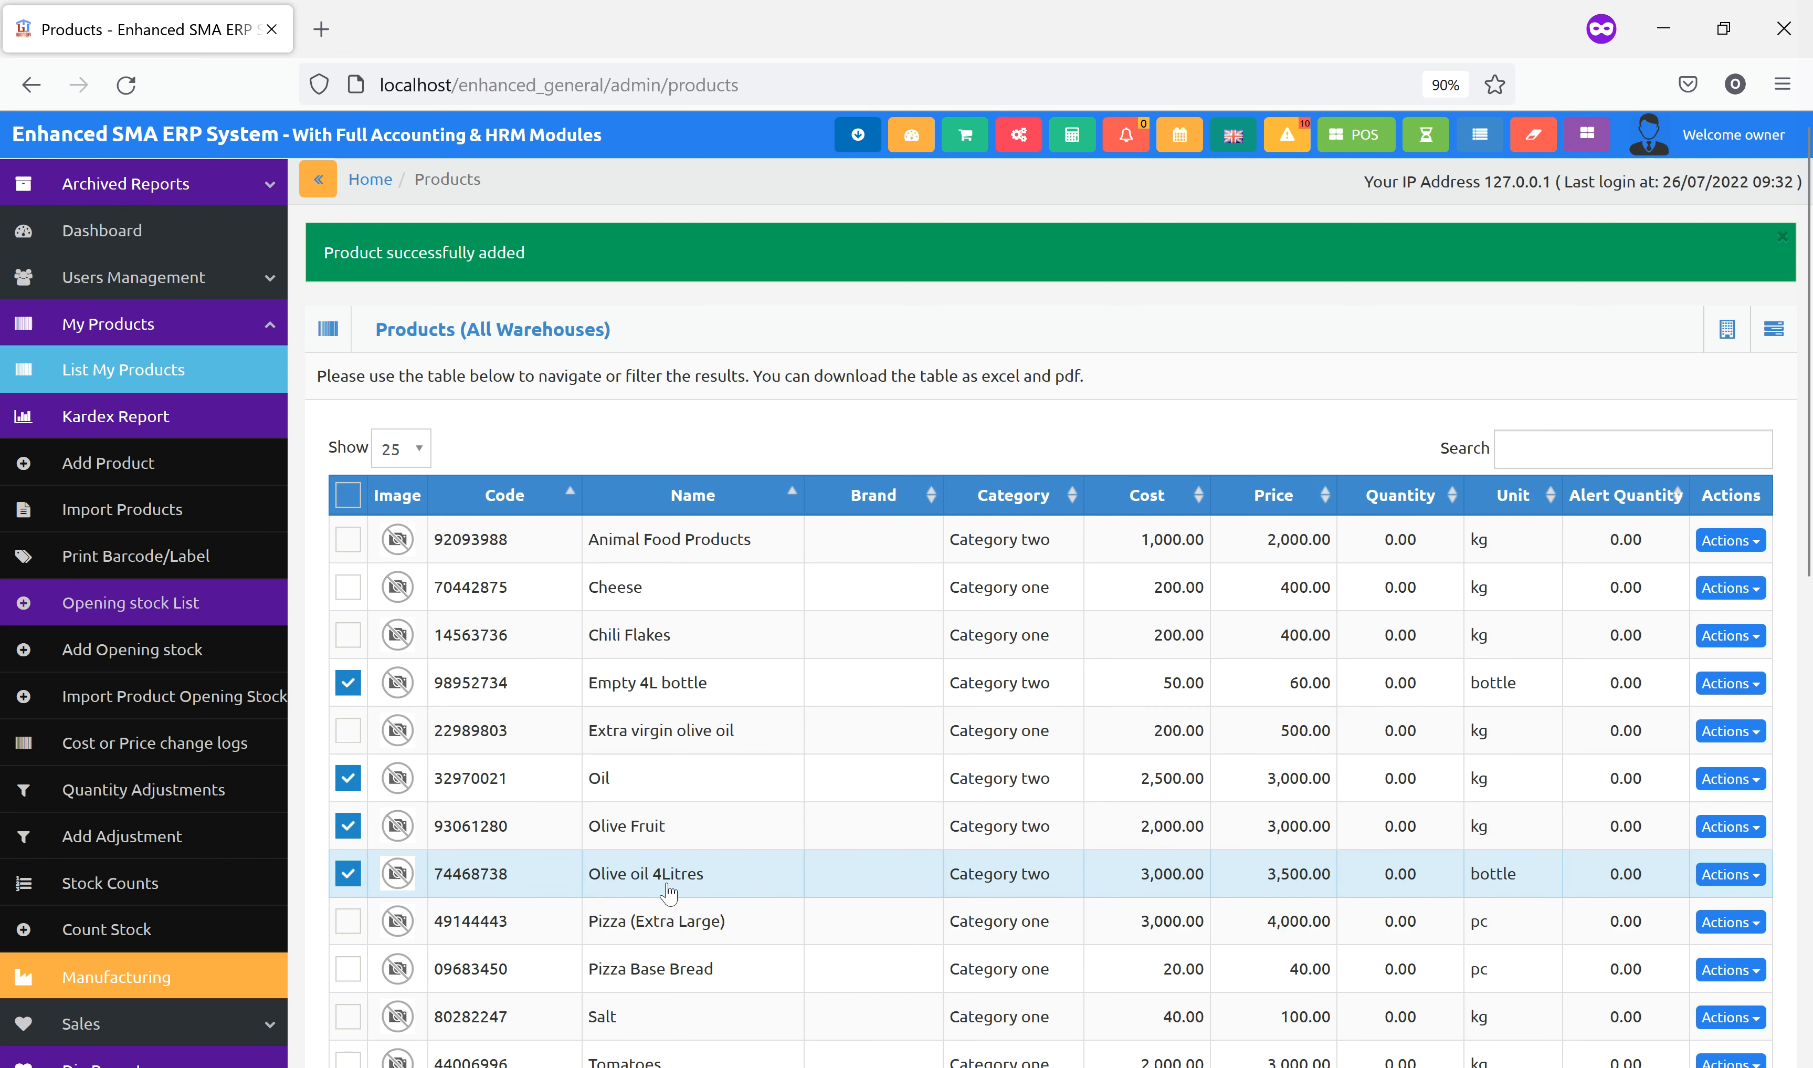
pyautogui.scroll(-3, 693, 890)
pyautogui.scroll(3, 700, 872)
pyautogui.scroll(-3, 1406, 880)
pyautogui.scroll(3, 1407, 899)
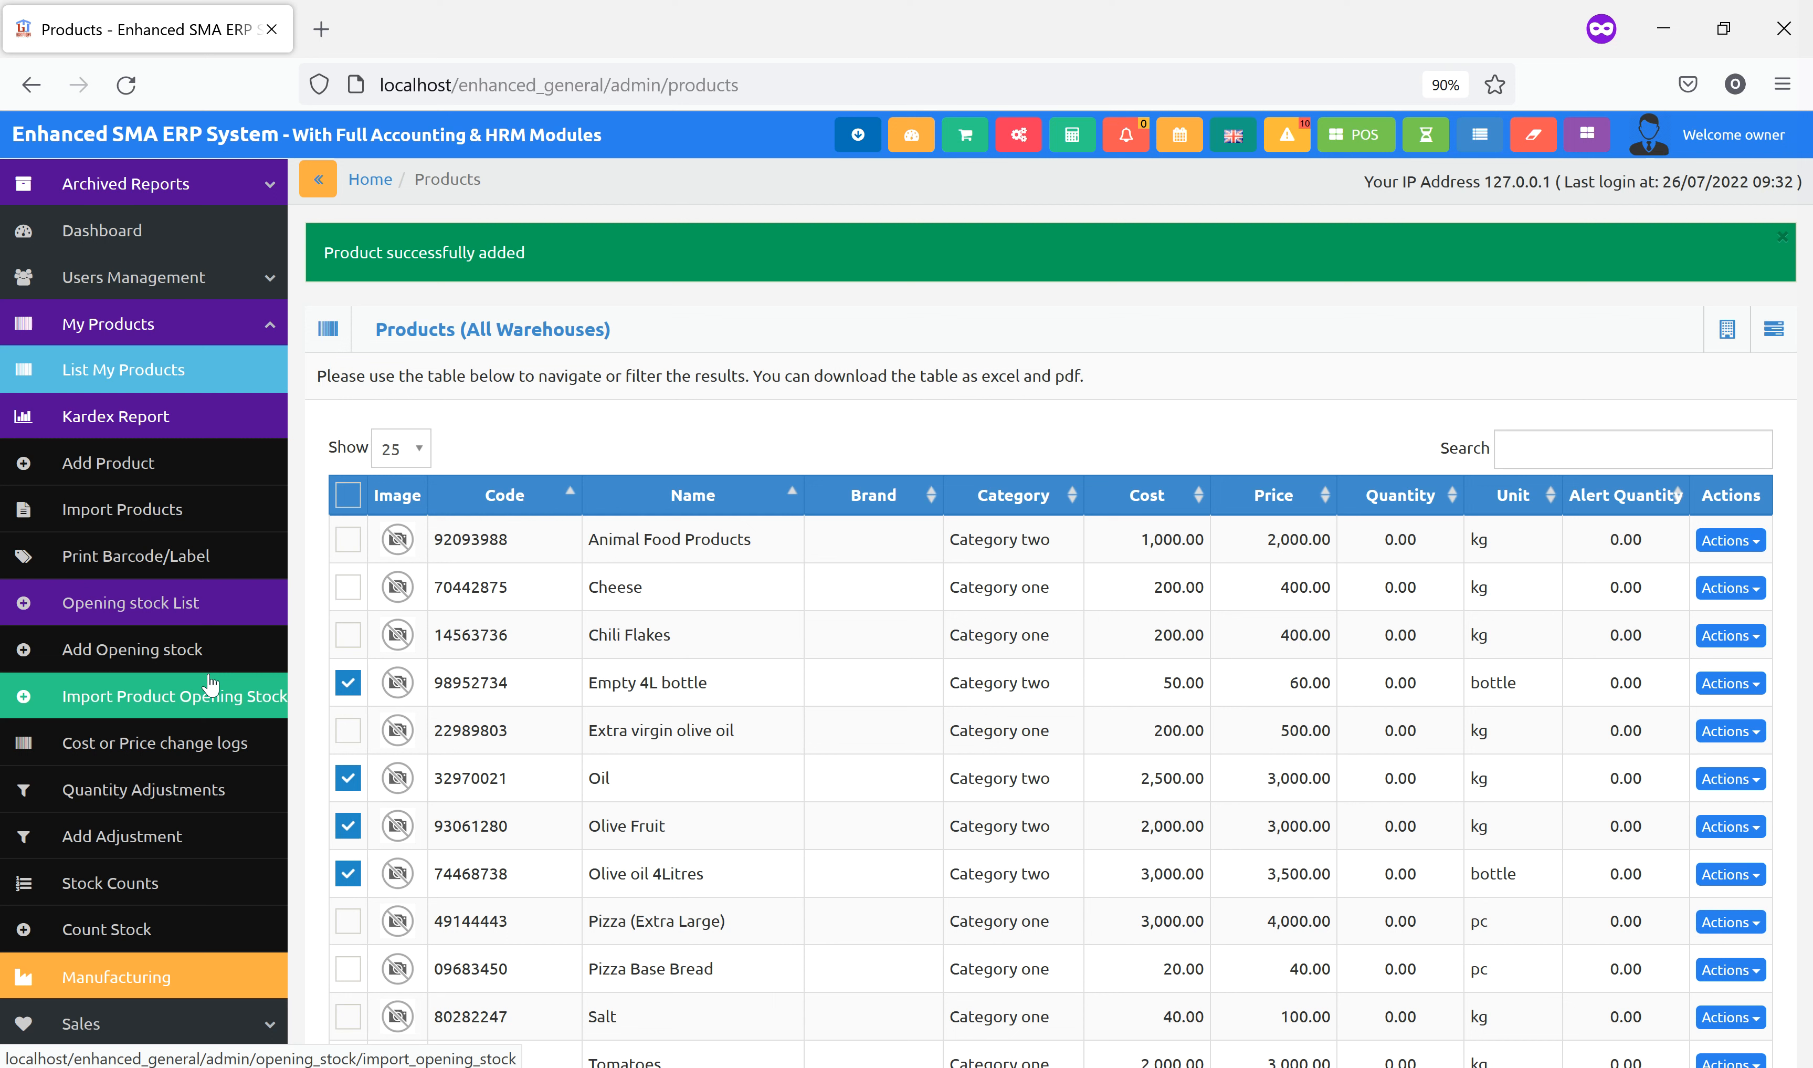
# Start a new opening stock entry and add Olive Fruit and Empty 4L bottle to its order items.
pyautogui.click(139, 652)
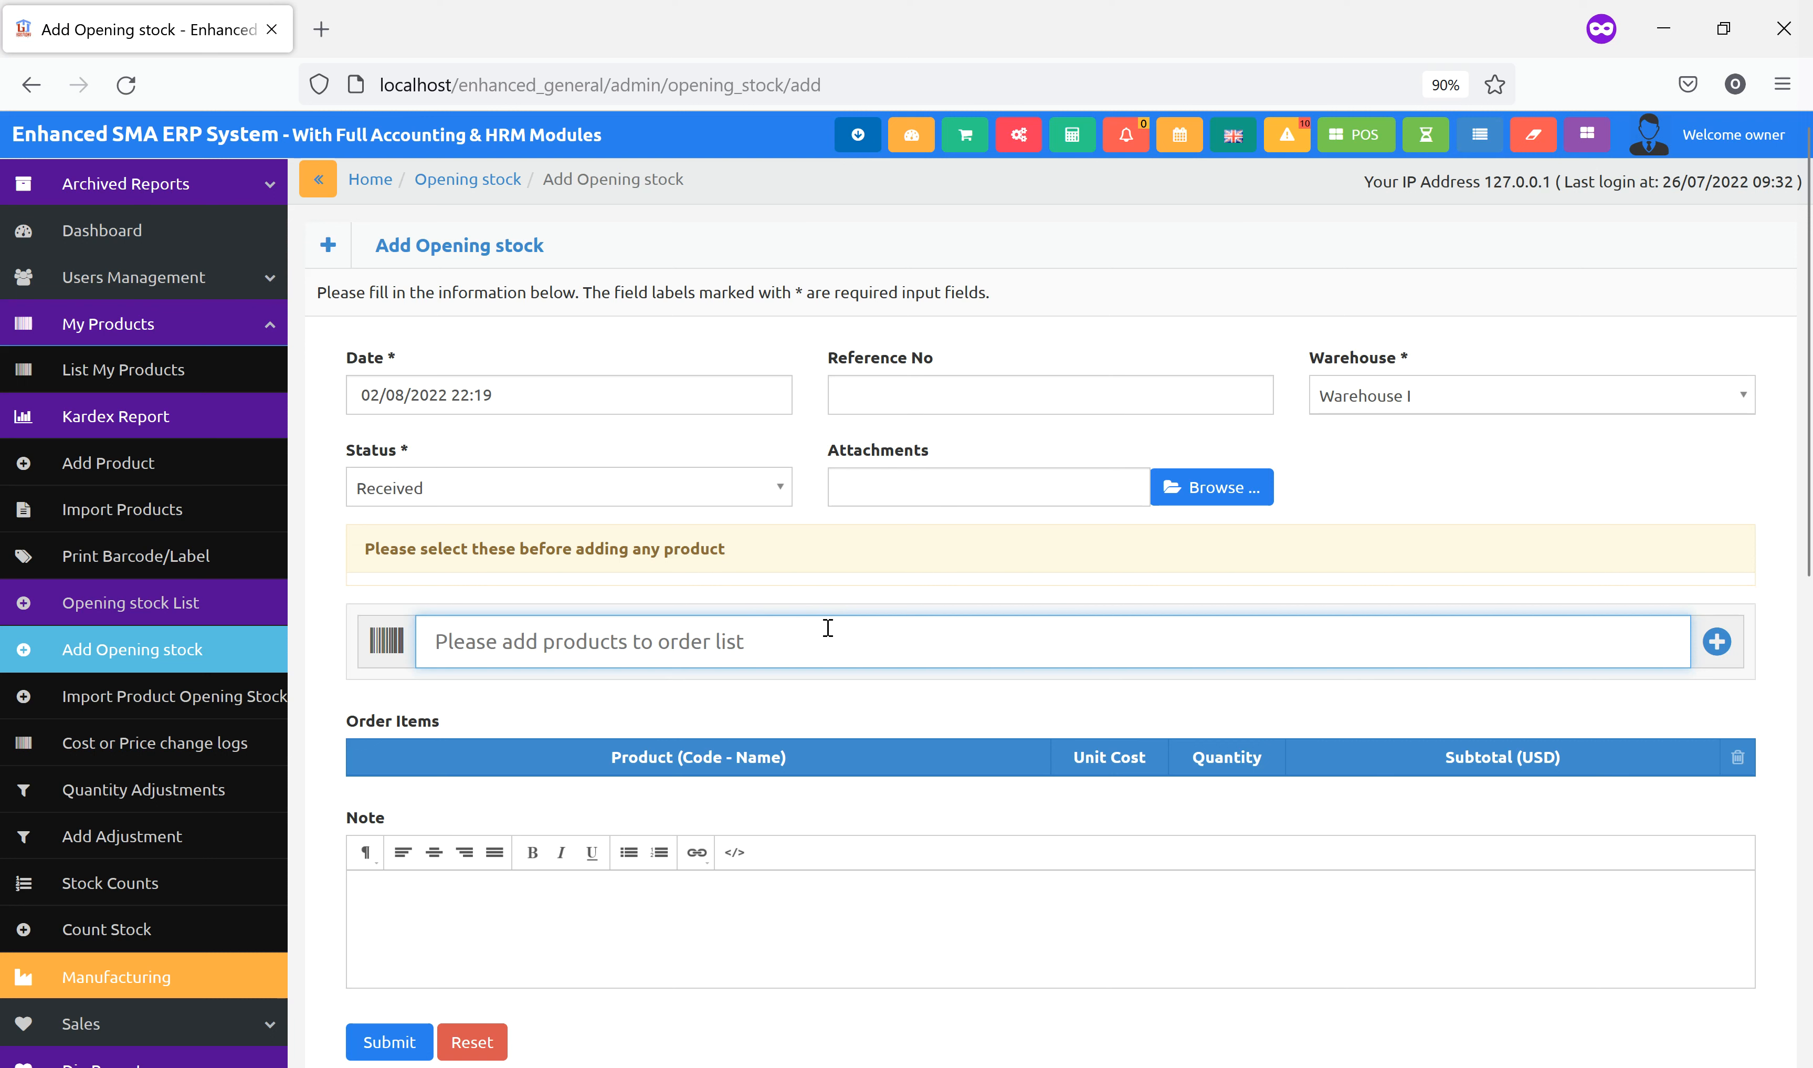
pyautogui.write('ol')
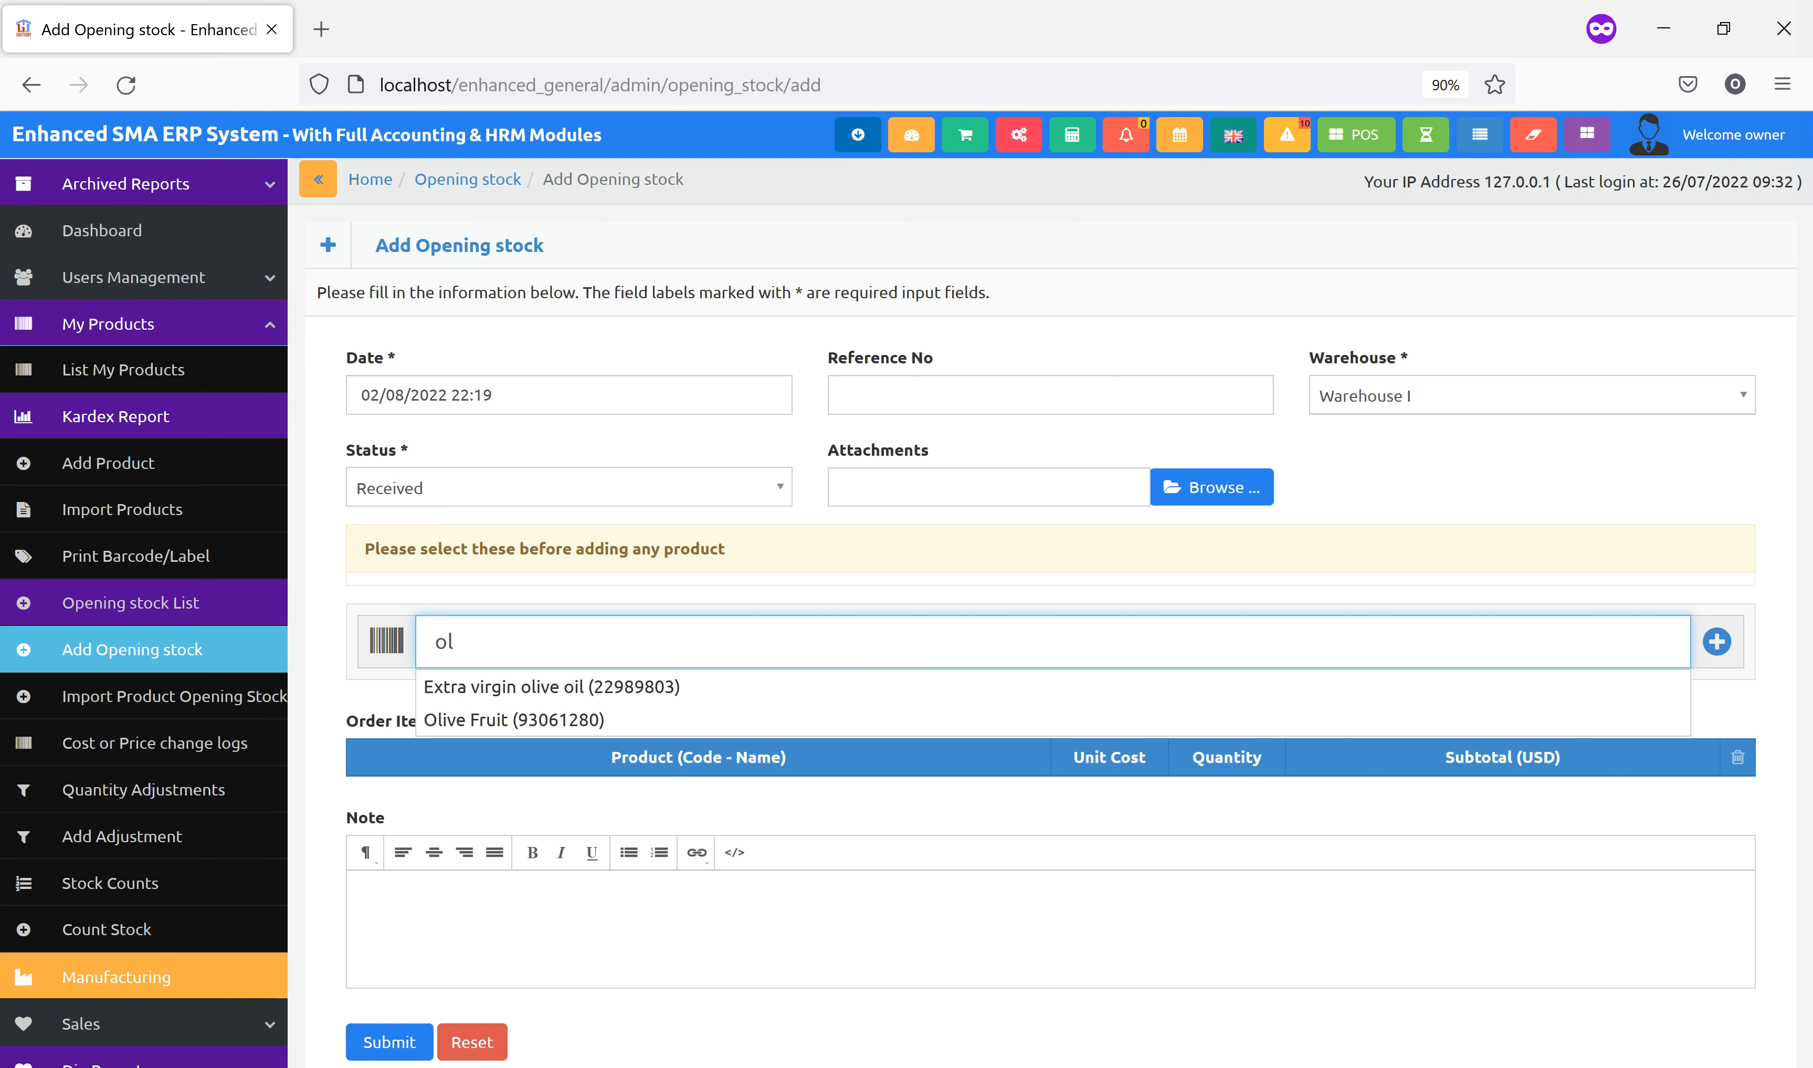
pyautogui.click(557, 736)
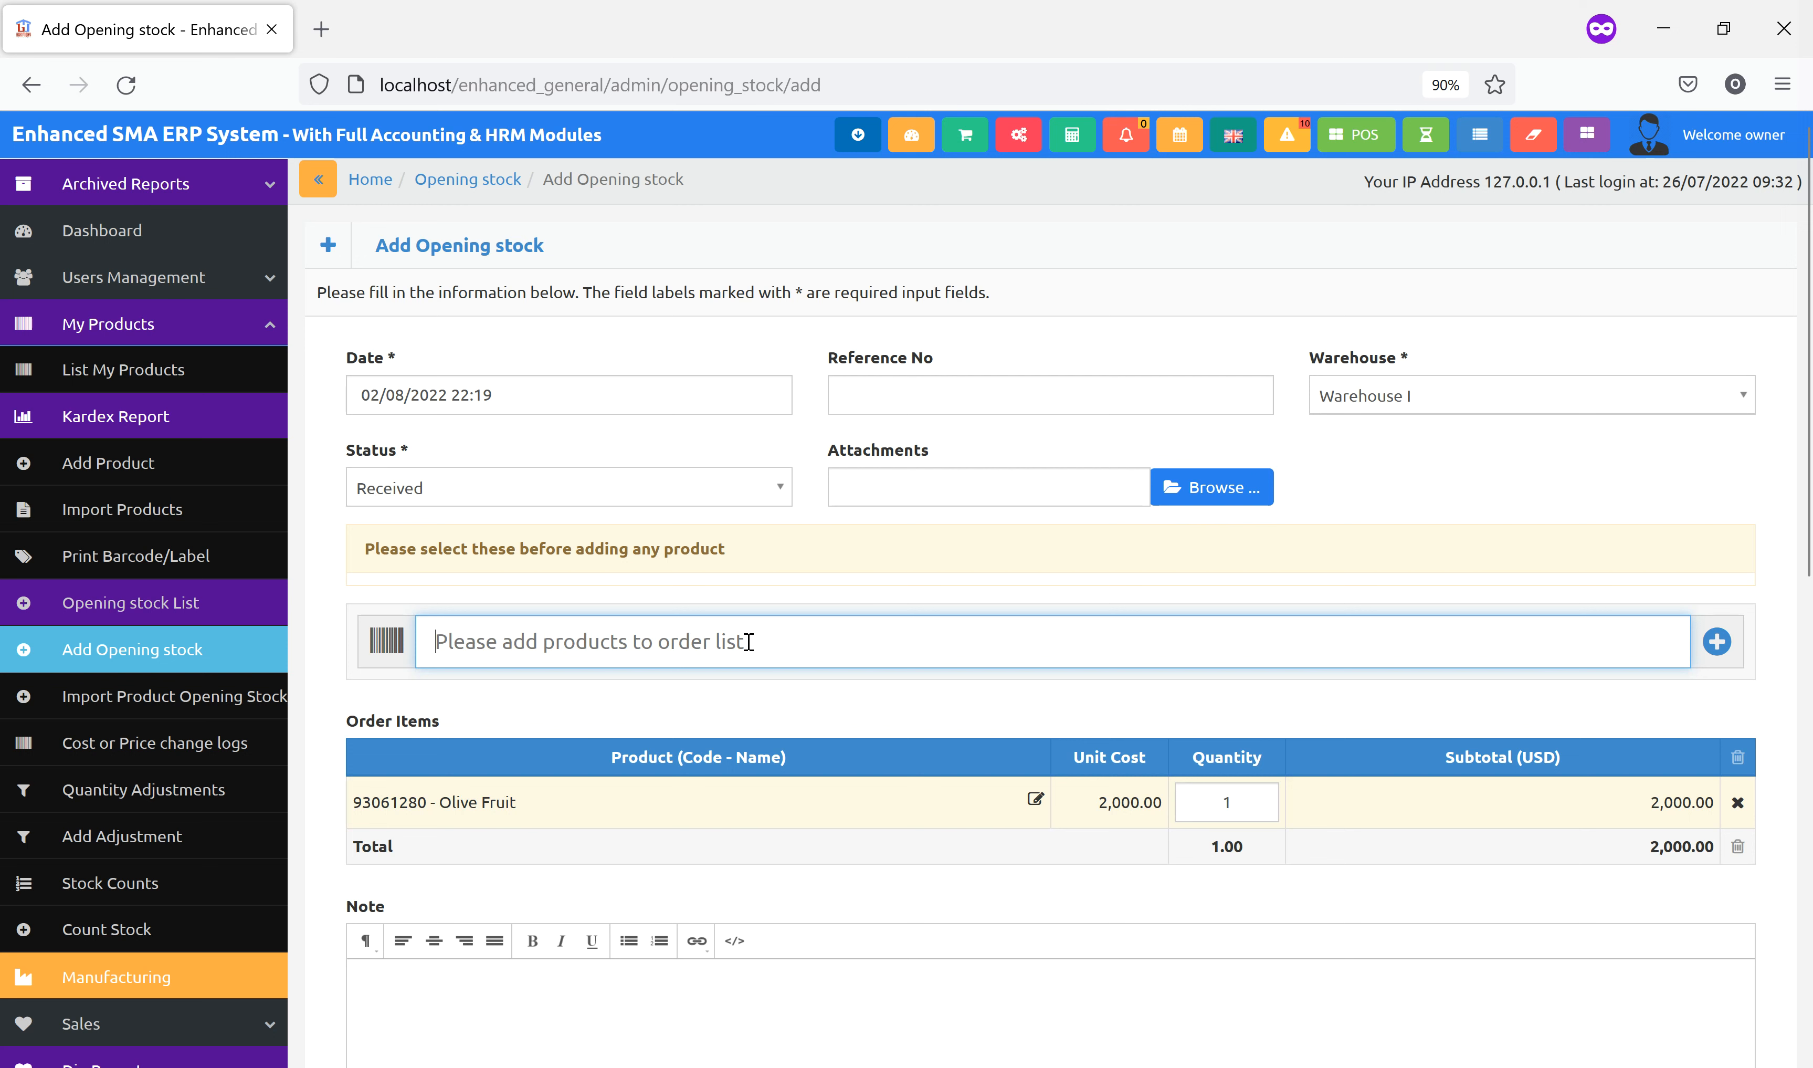
pyautogui.write('bo')
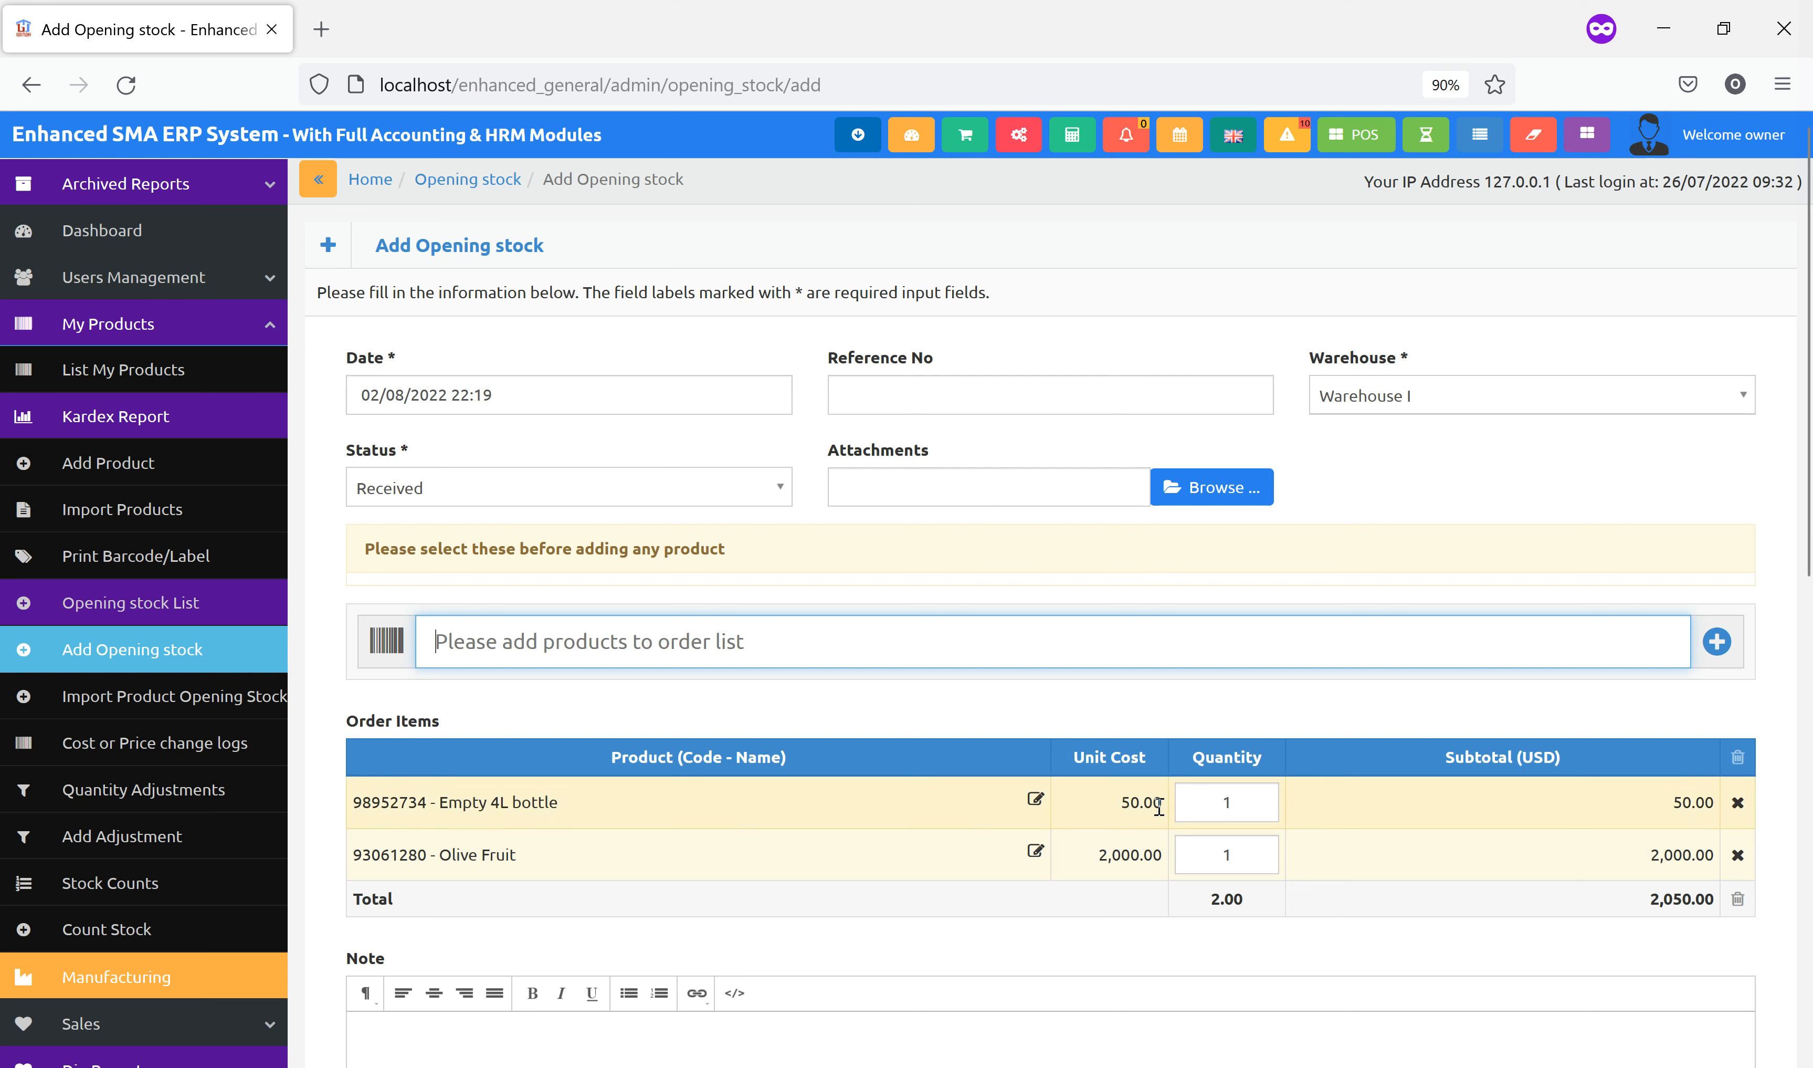
# Set the opening stock quantities to 100 for Empty 4L bottle and 1000 for Olive Fruit.
pyautogui.doubleClick(1218, 800)
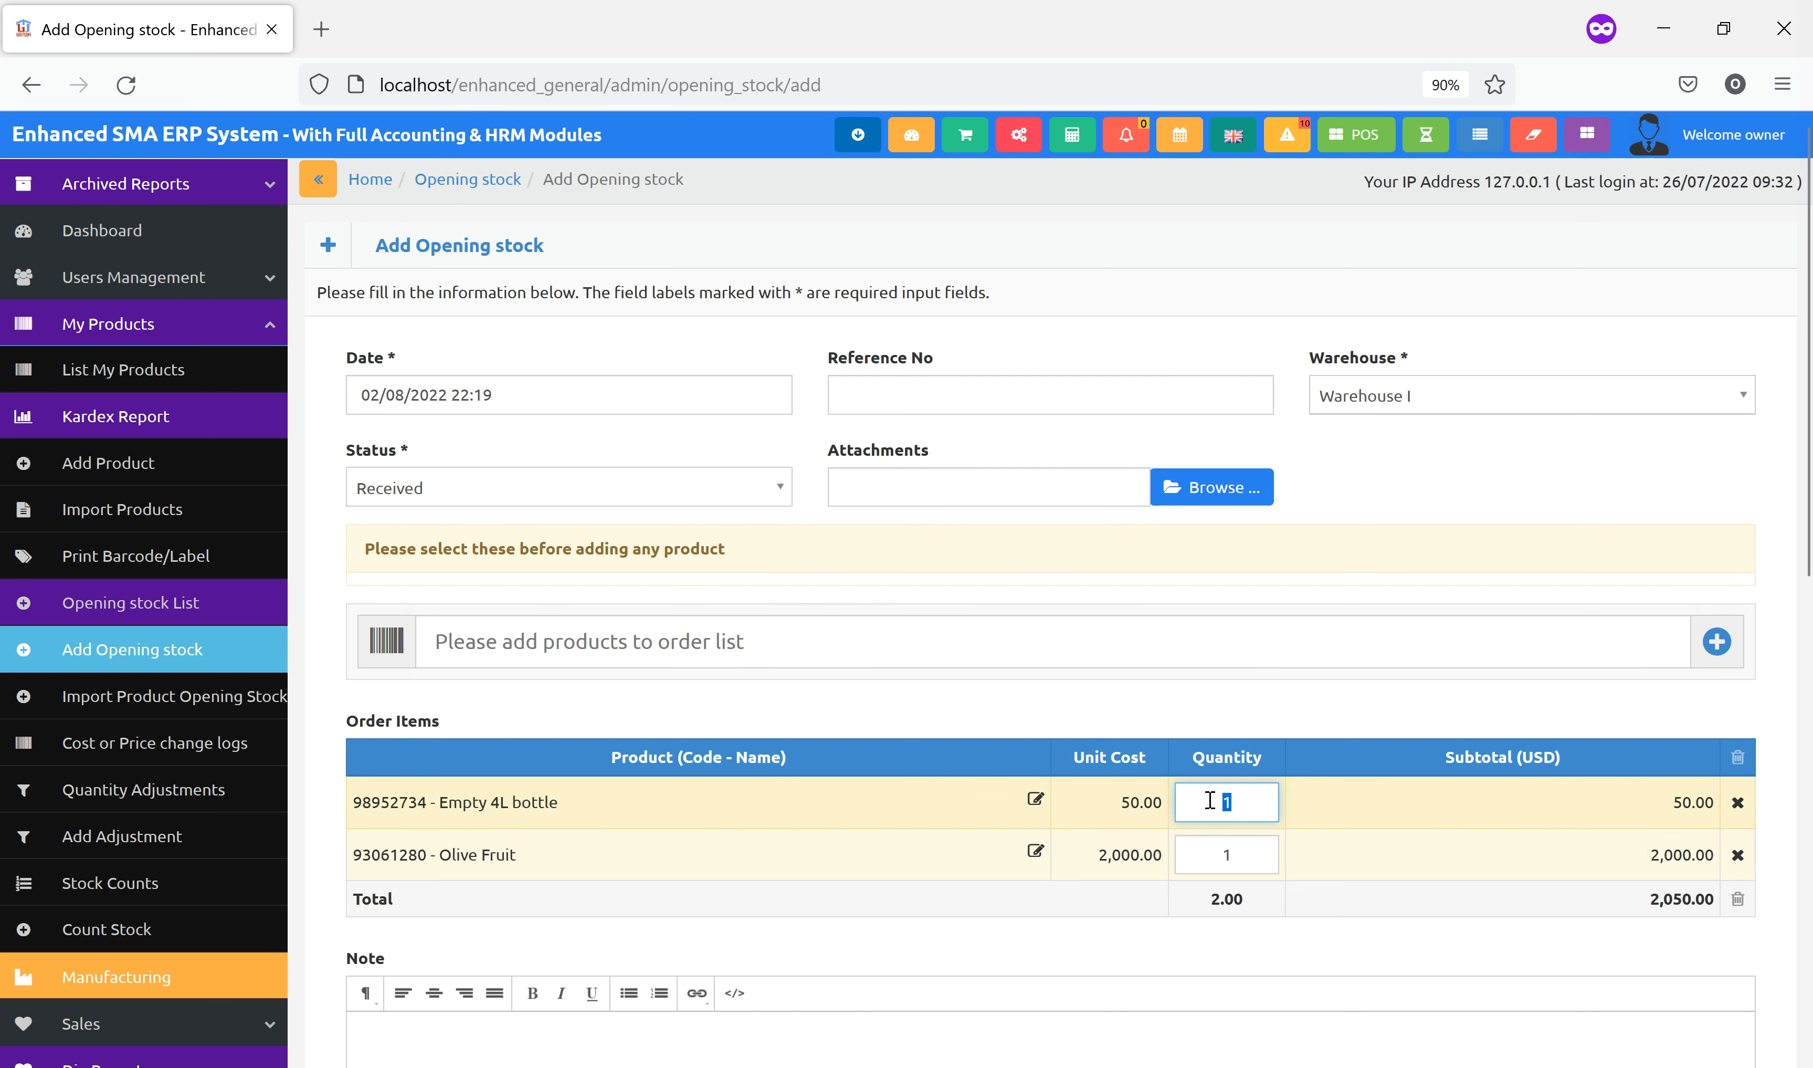
pyautogui.write('100')
pyautogui.click(1217, 862)
pyautogui.doubleClick(1218, 858)
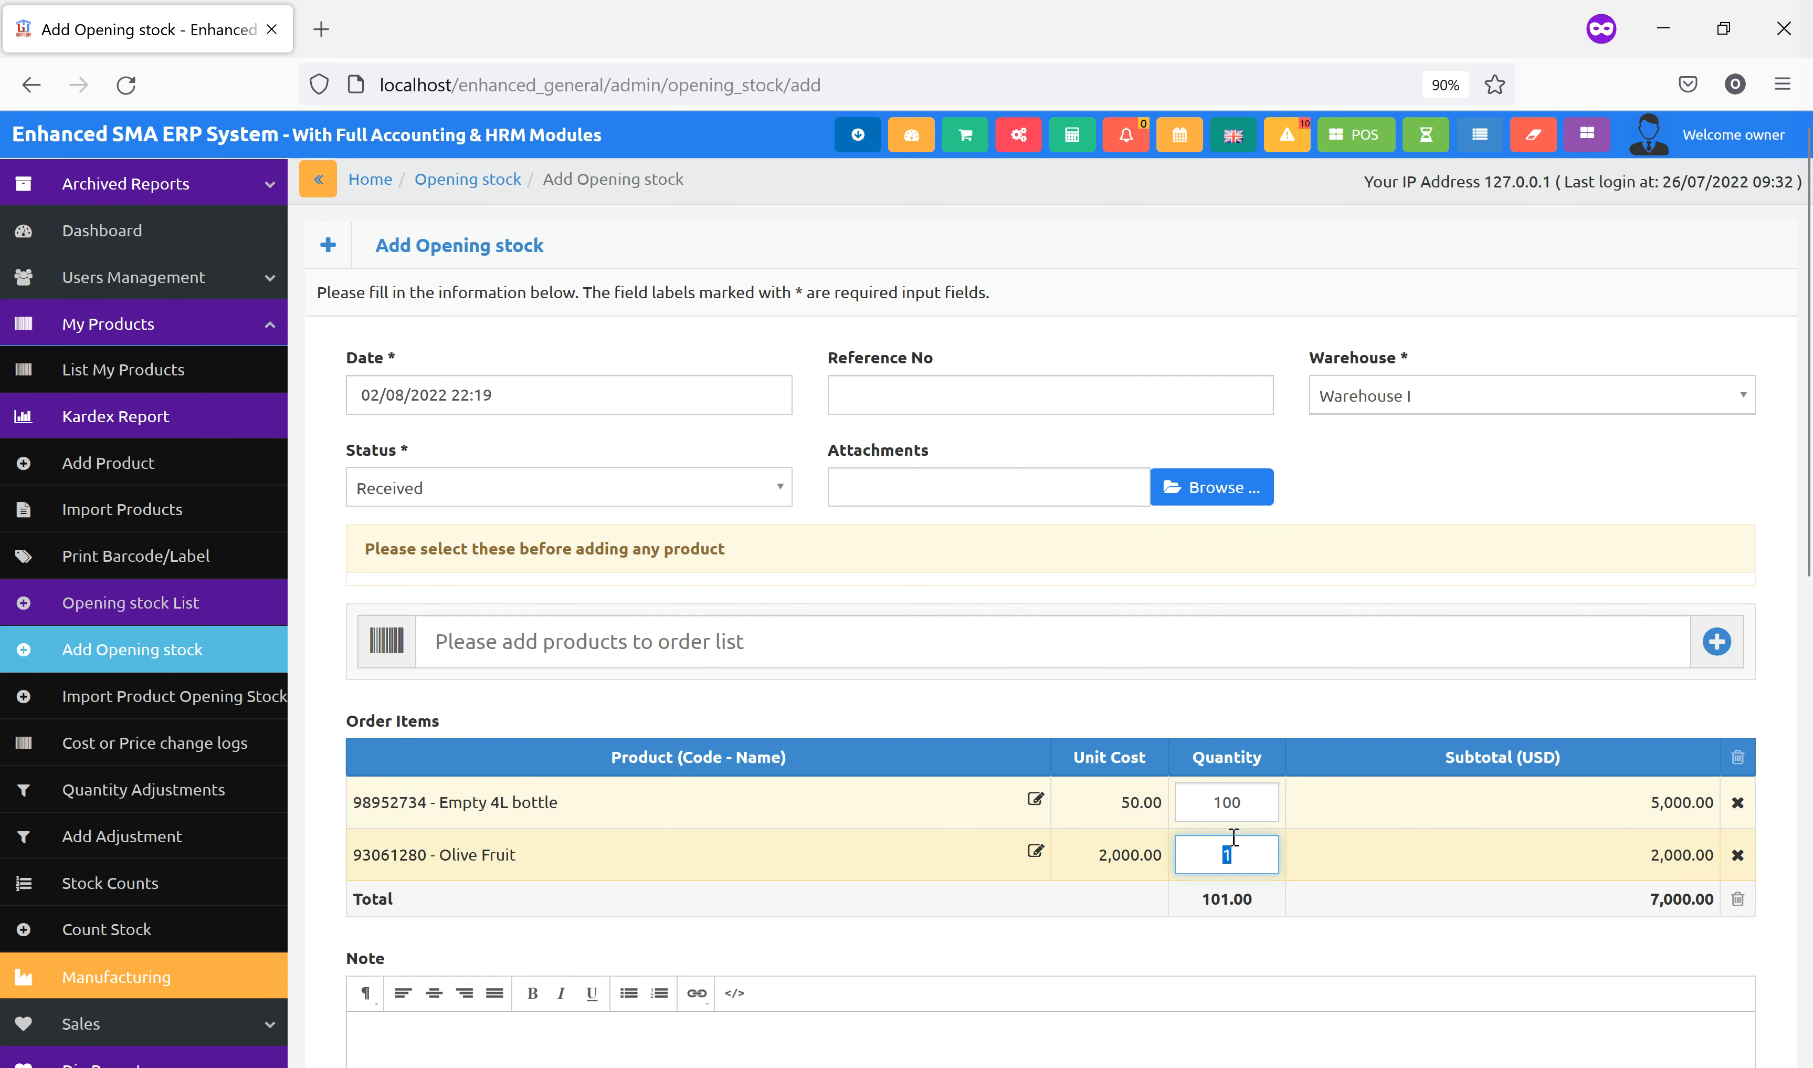
pyautogui.write('1000')
pyautogui.press('Return')
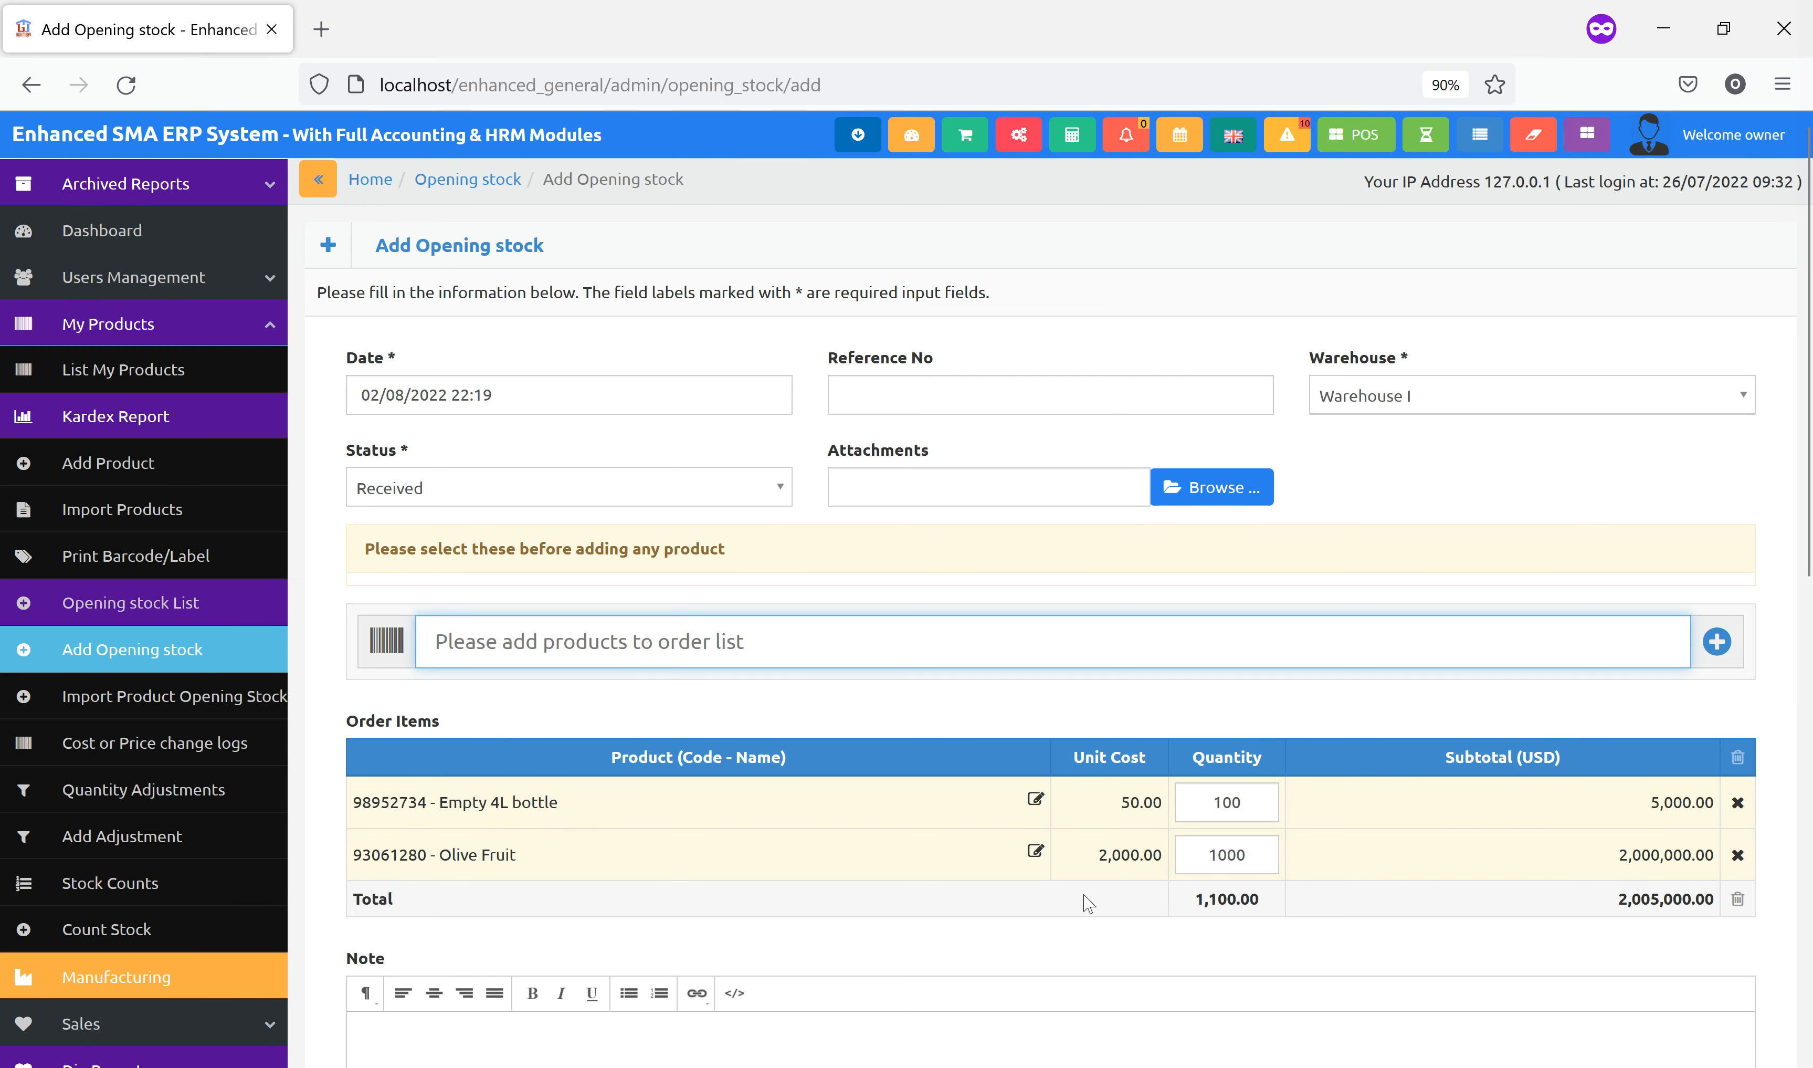
# Submit the opening stock entry for Empty 4L bottle and Olive Fruit.
pyautogui.scroll(-5, 1083, 903)
pyautogui.scroll(-4, 1083, 903)
pyautogui.click(355, 457)
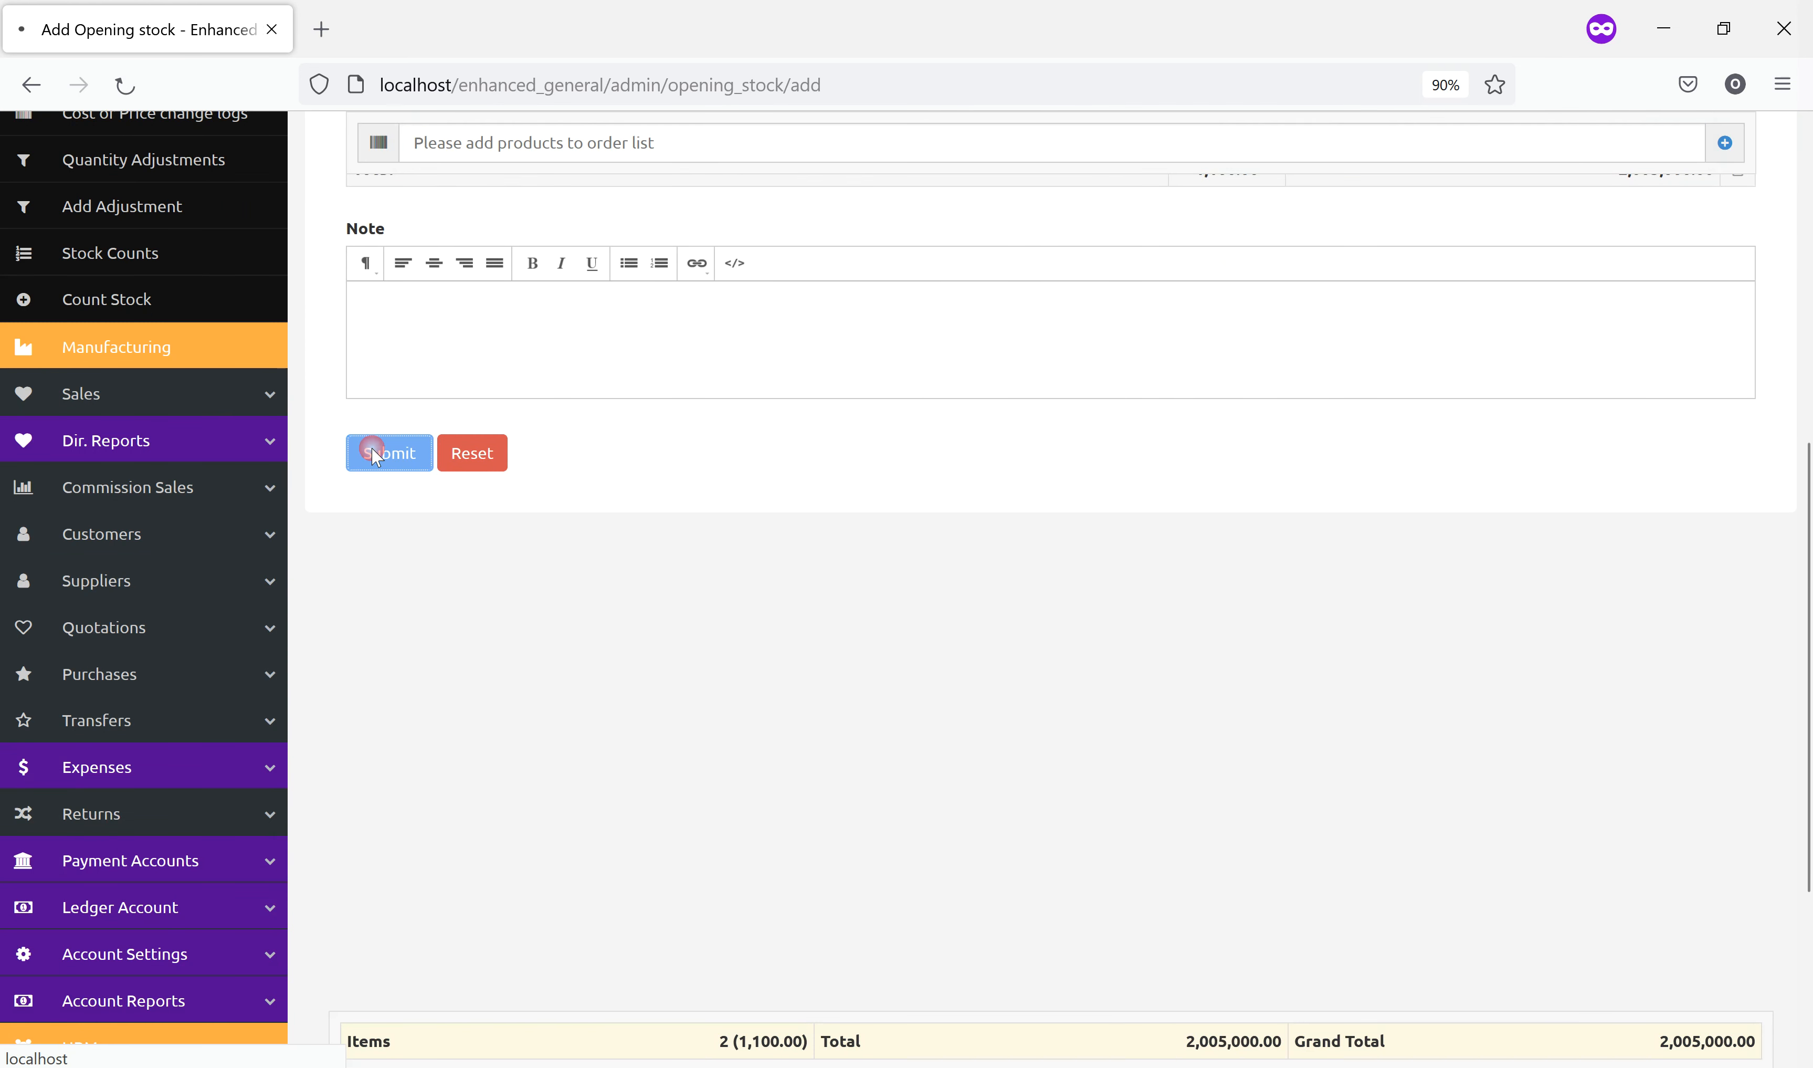
# Check the quantities in the product list, and examine the quantity columns of the Olive Fruit entry in the Kardex Report.
pyautogui.click(178, 364)
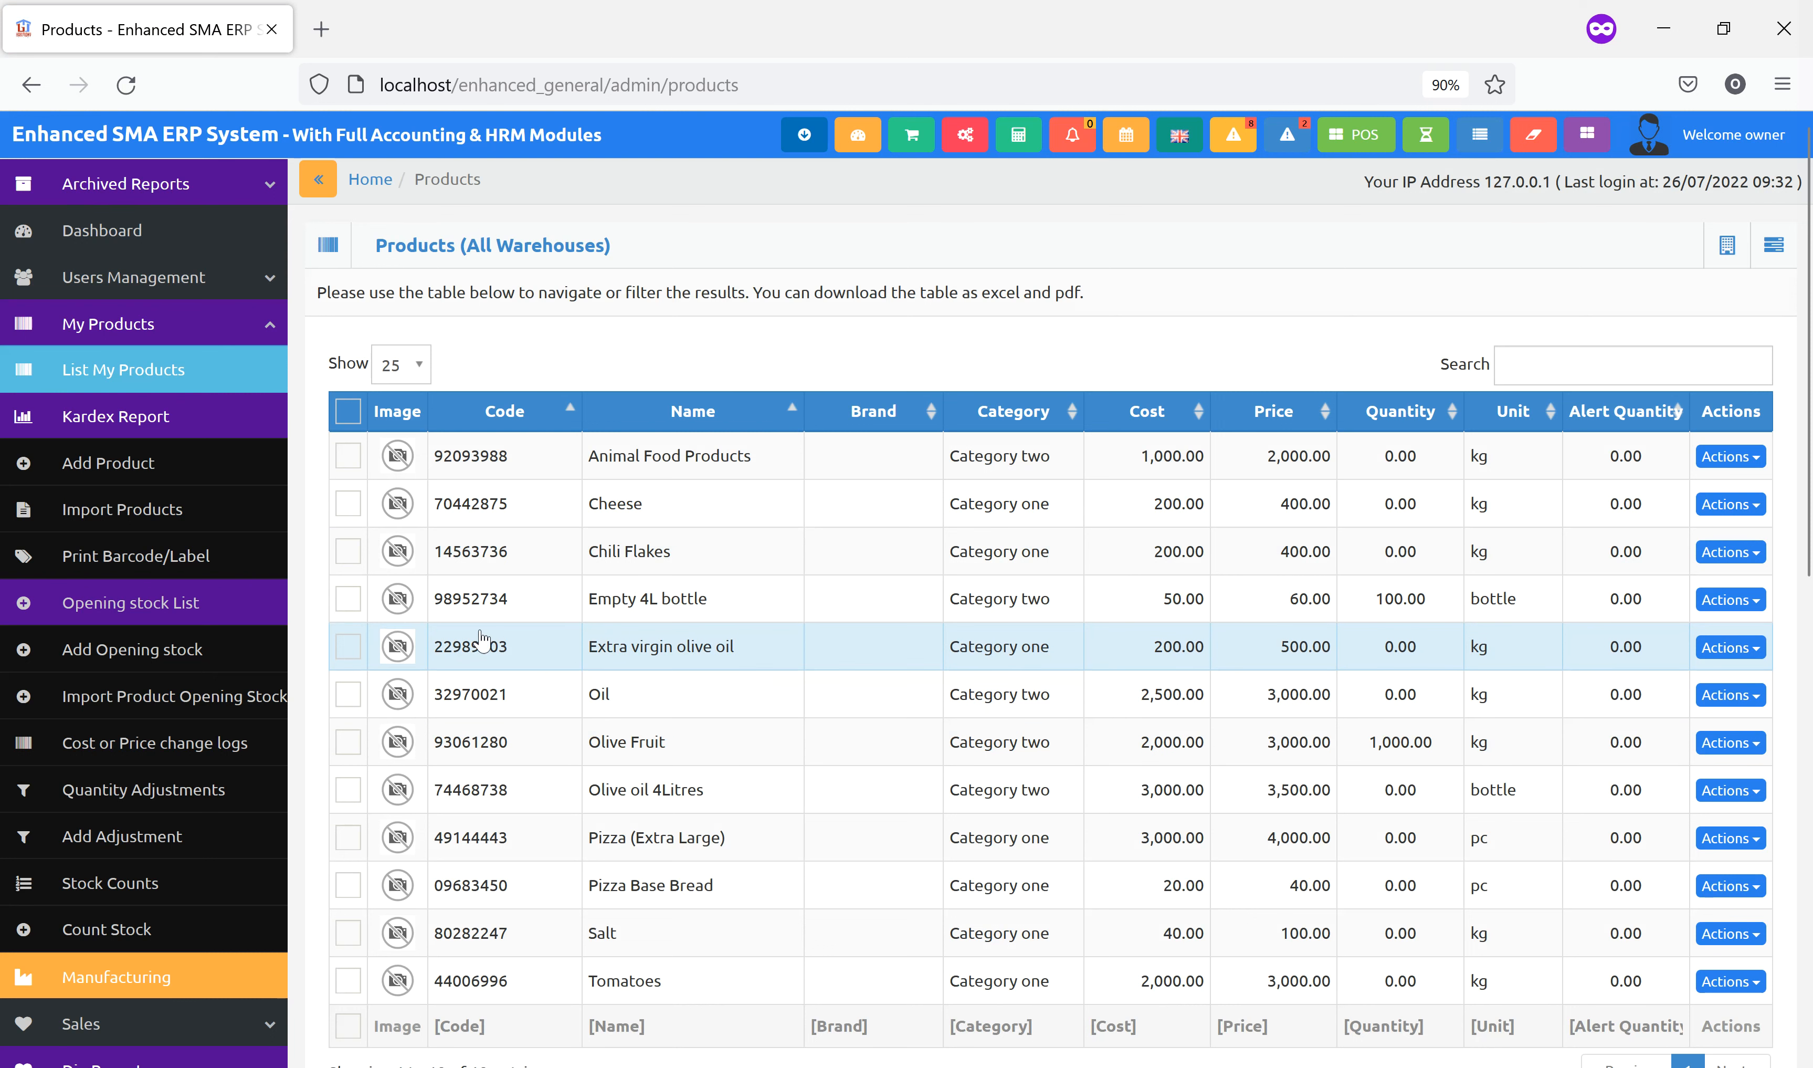
pyautogui.click(159, 418)
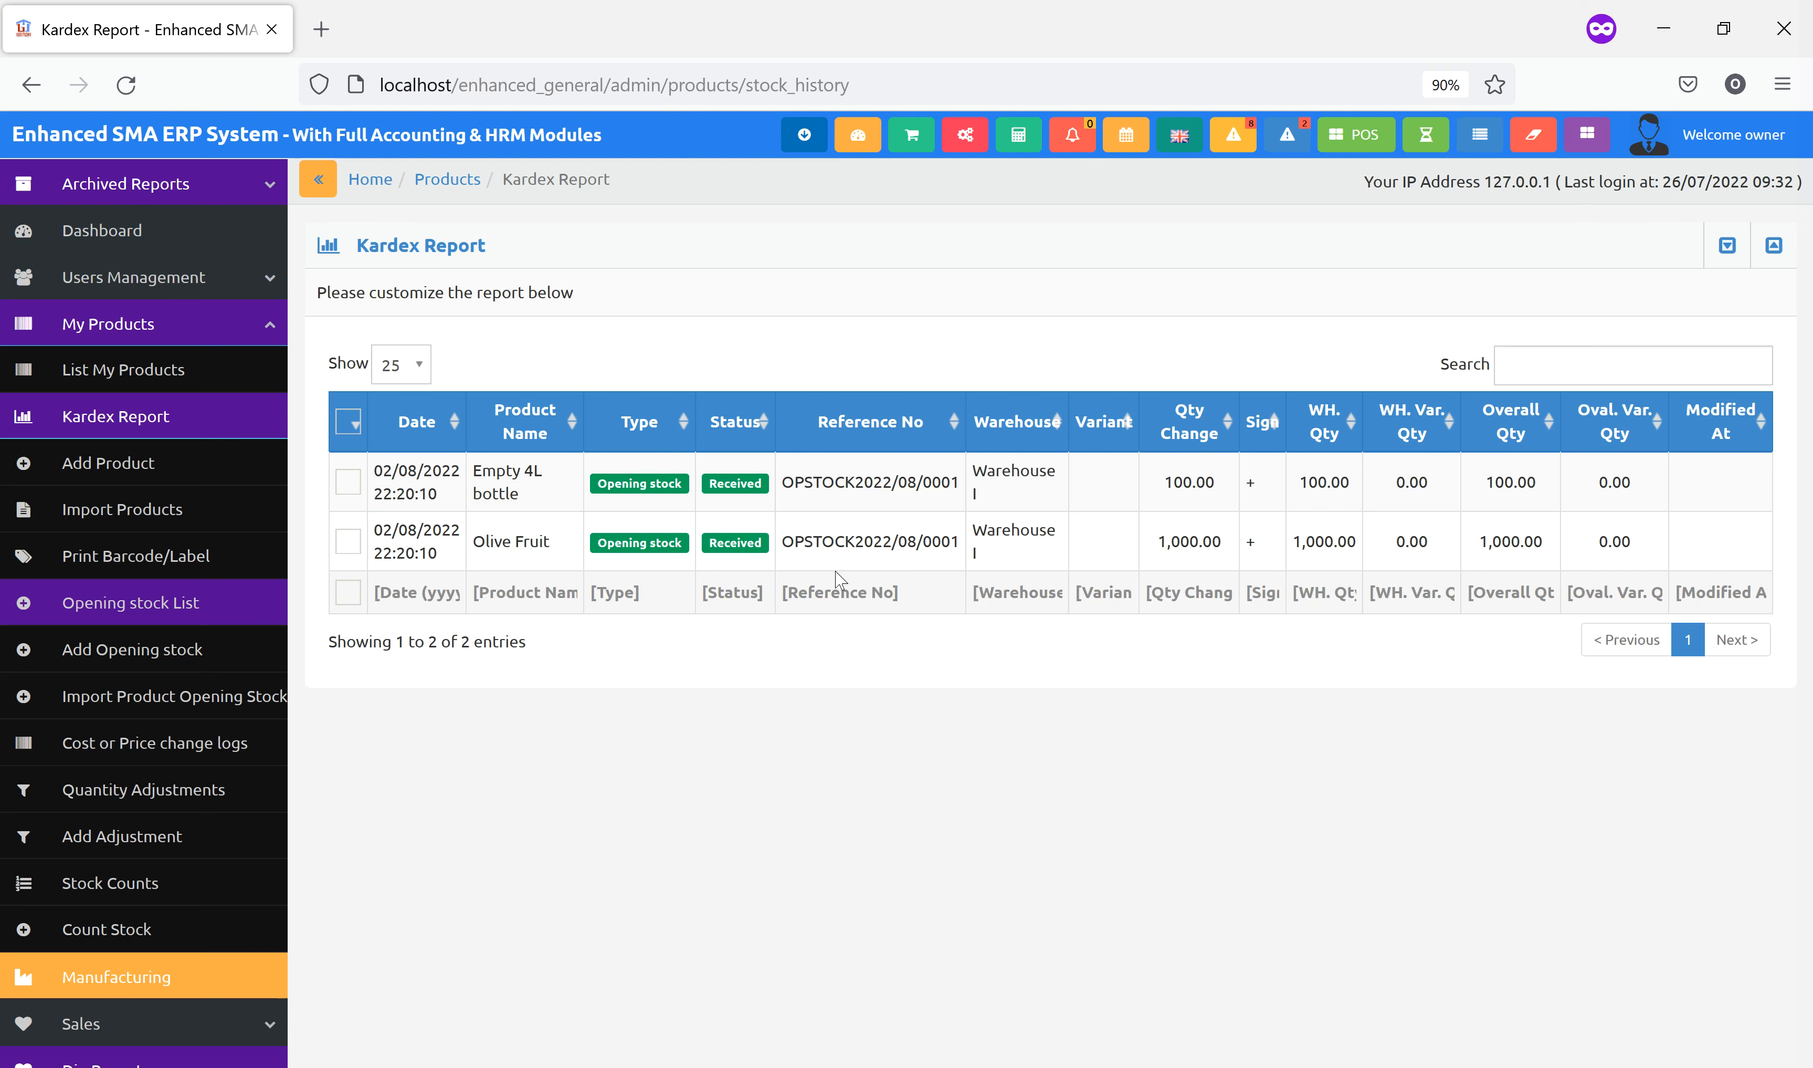
pyautogui.click(349, 544)
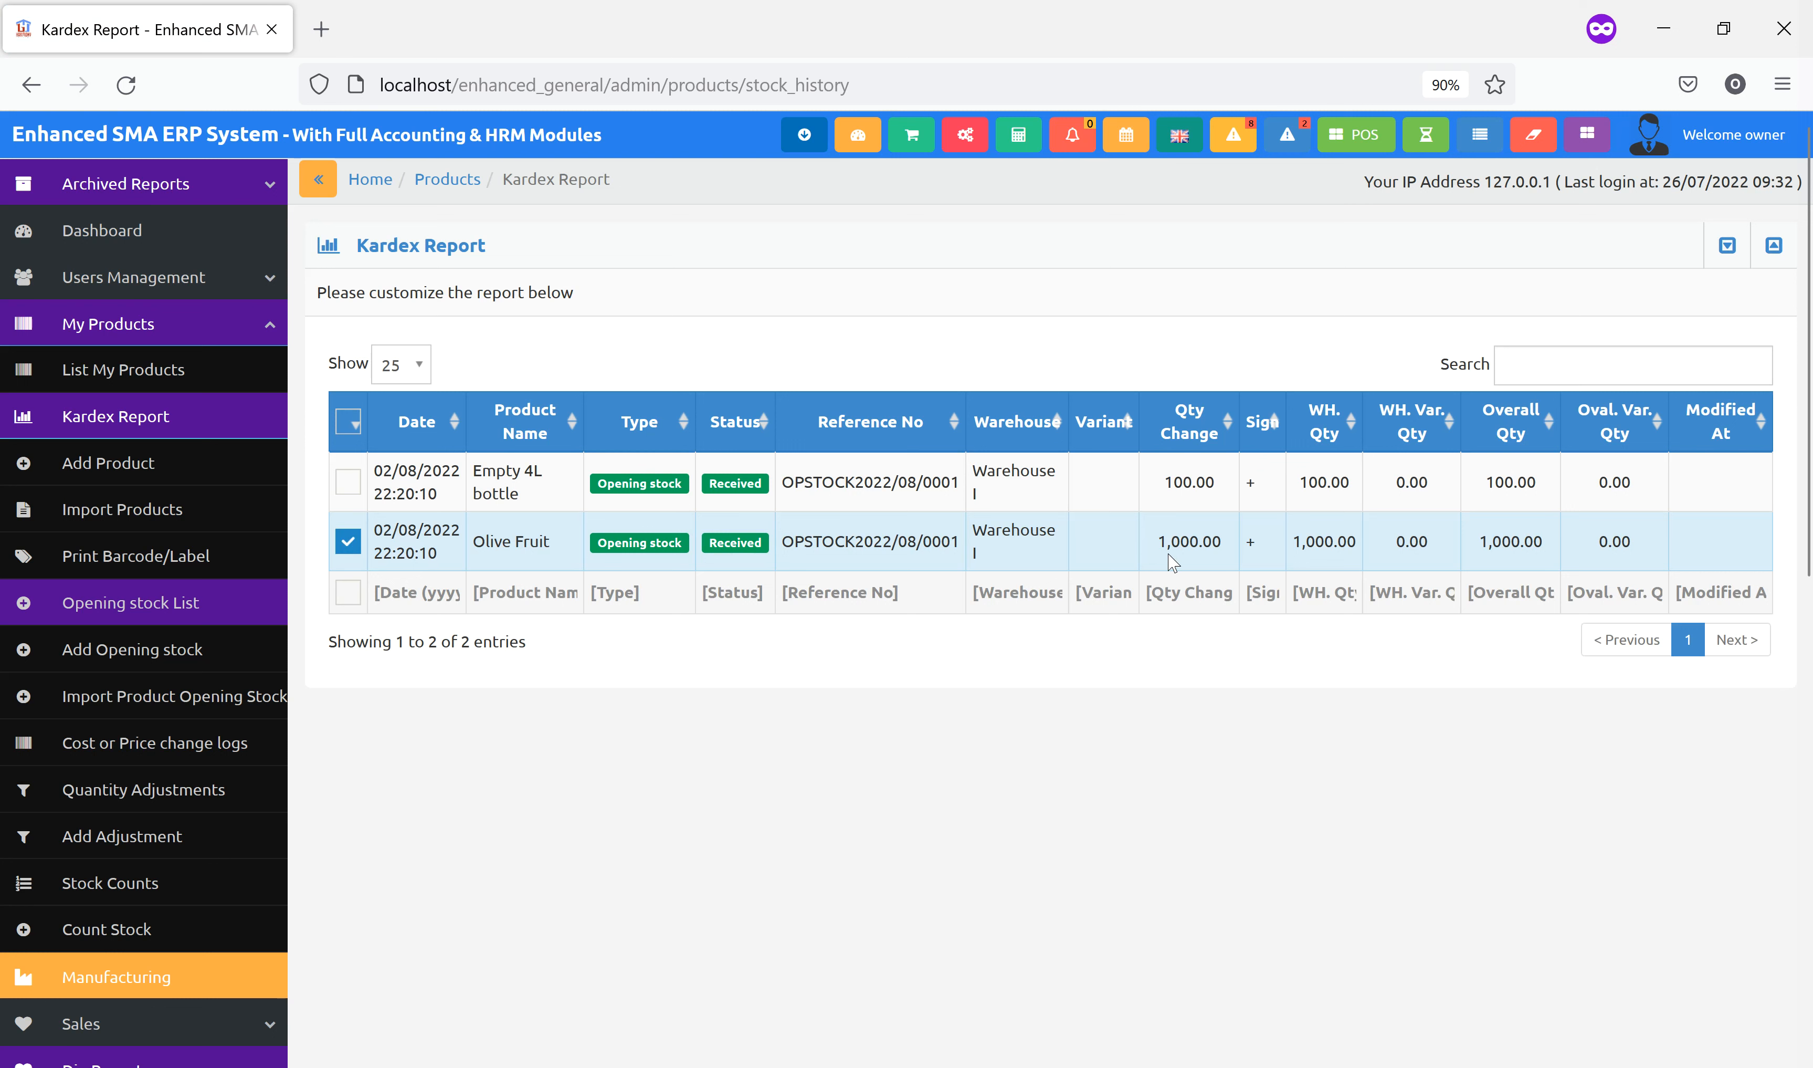
pyautogui.moveTo(1168, 543); pyautogui.dragTo(1214, 546)
pyautogui.click(1327, 546)
pyautogui.moveTo(1163, 541); pyautogui.dragTo(1255, 543)
pyautogui.moveTo(1295, 545); pyautogui.dragTo(1334, 546)
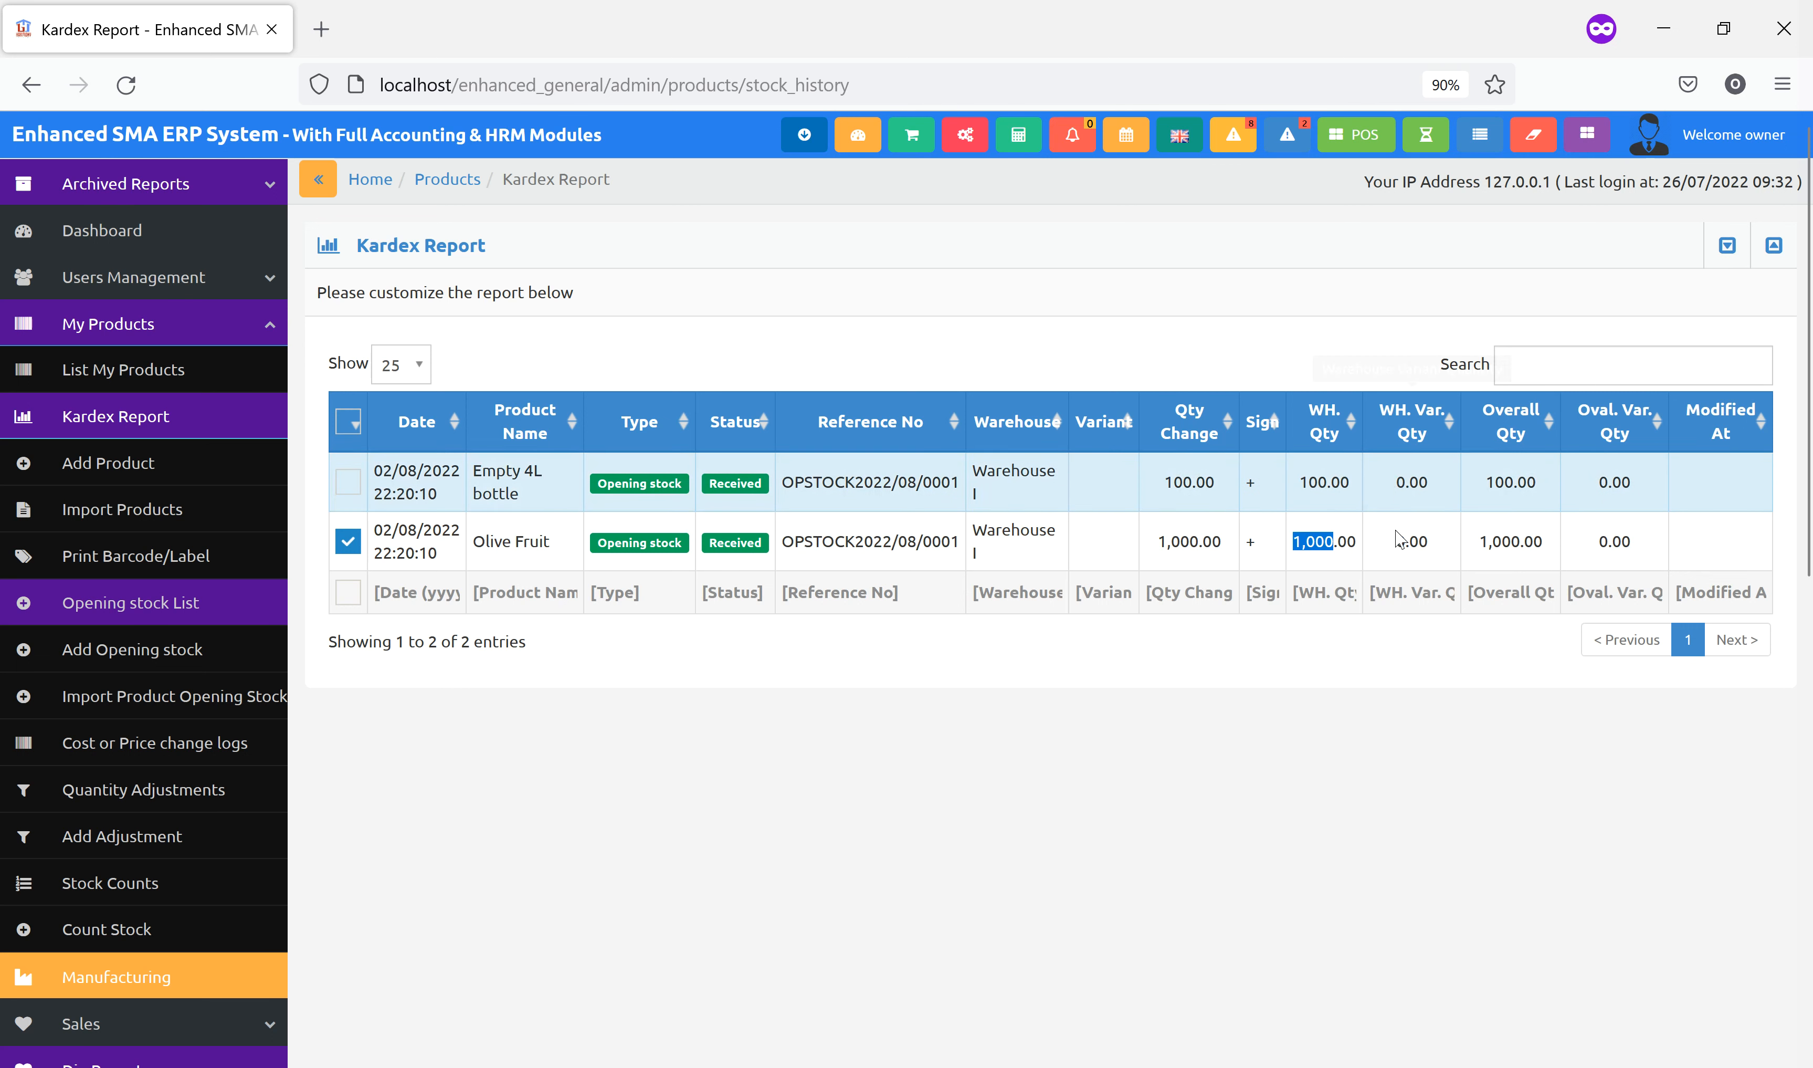
pyautogui.moveTo(1394, 543); pyautogui.dragTo(1640, 547)
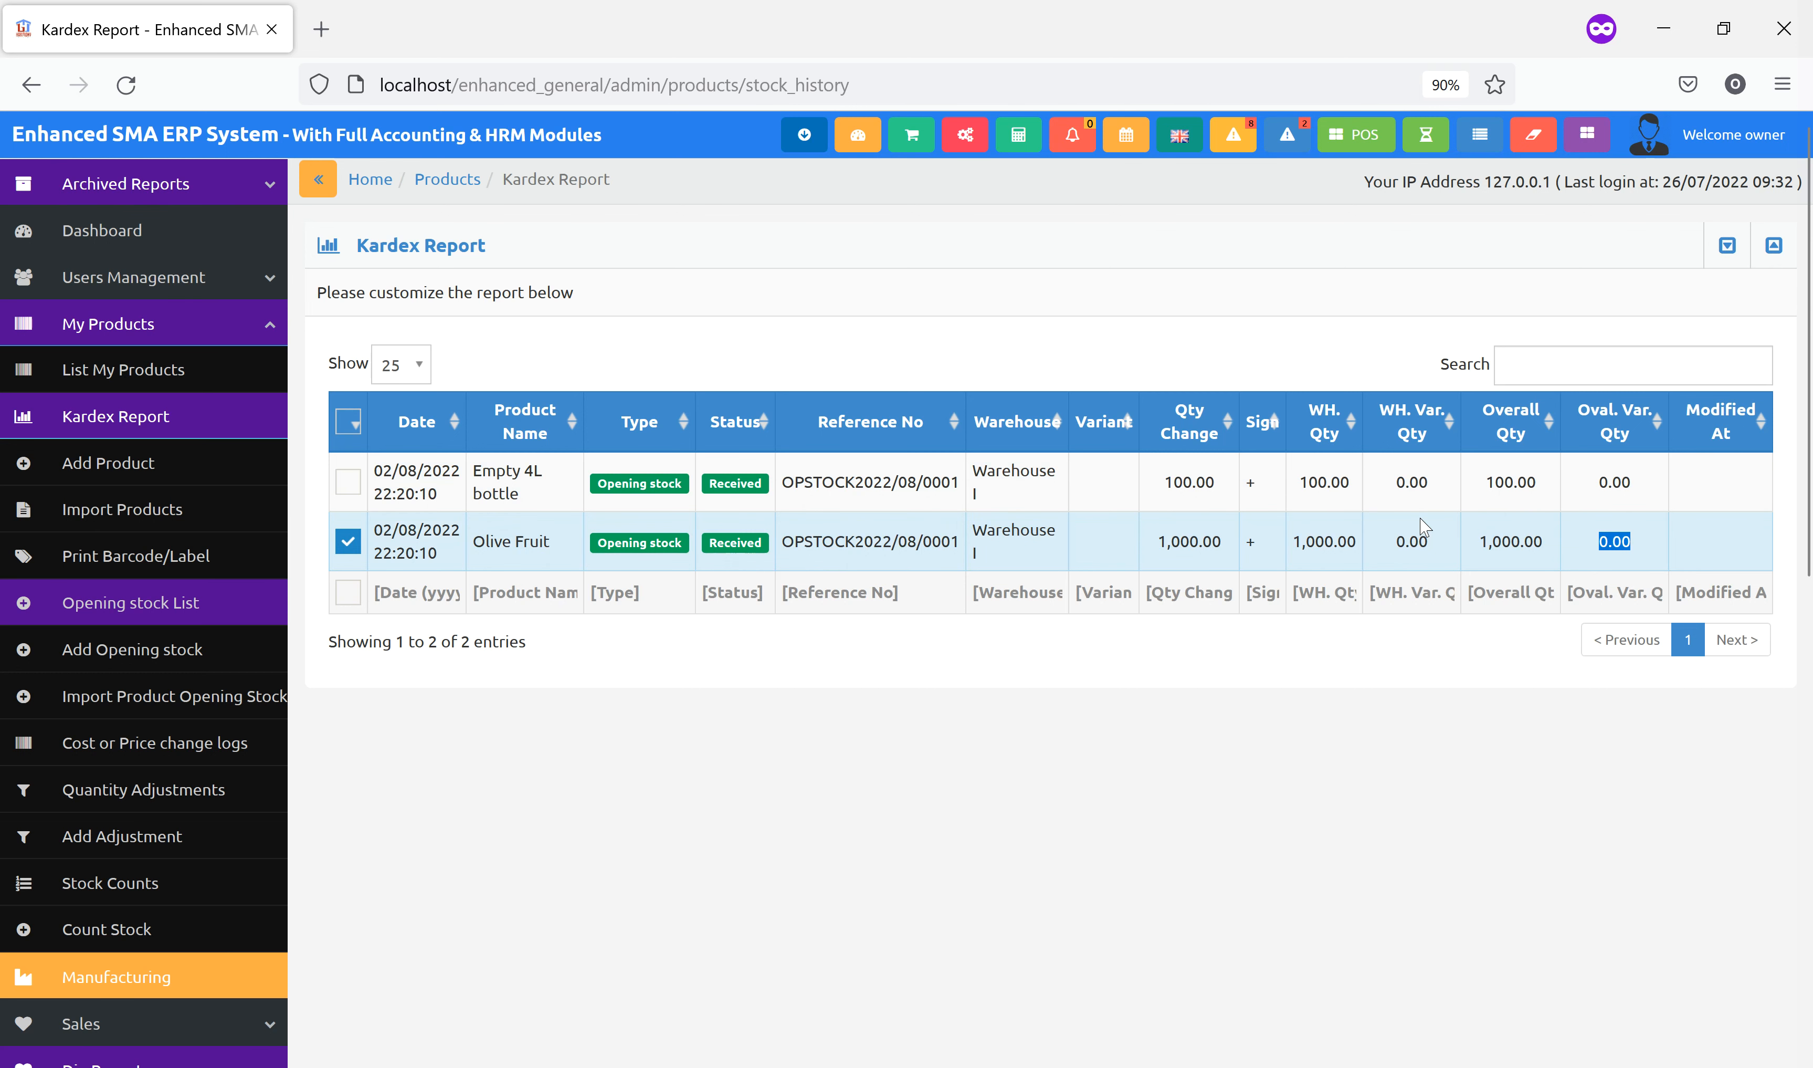
# Check the product list and the manufacturing recipe list, and mark Pizza (Extra Large) among the products.
pyautogui.click(173, 371)
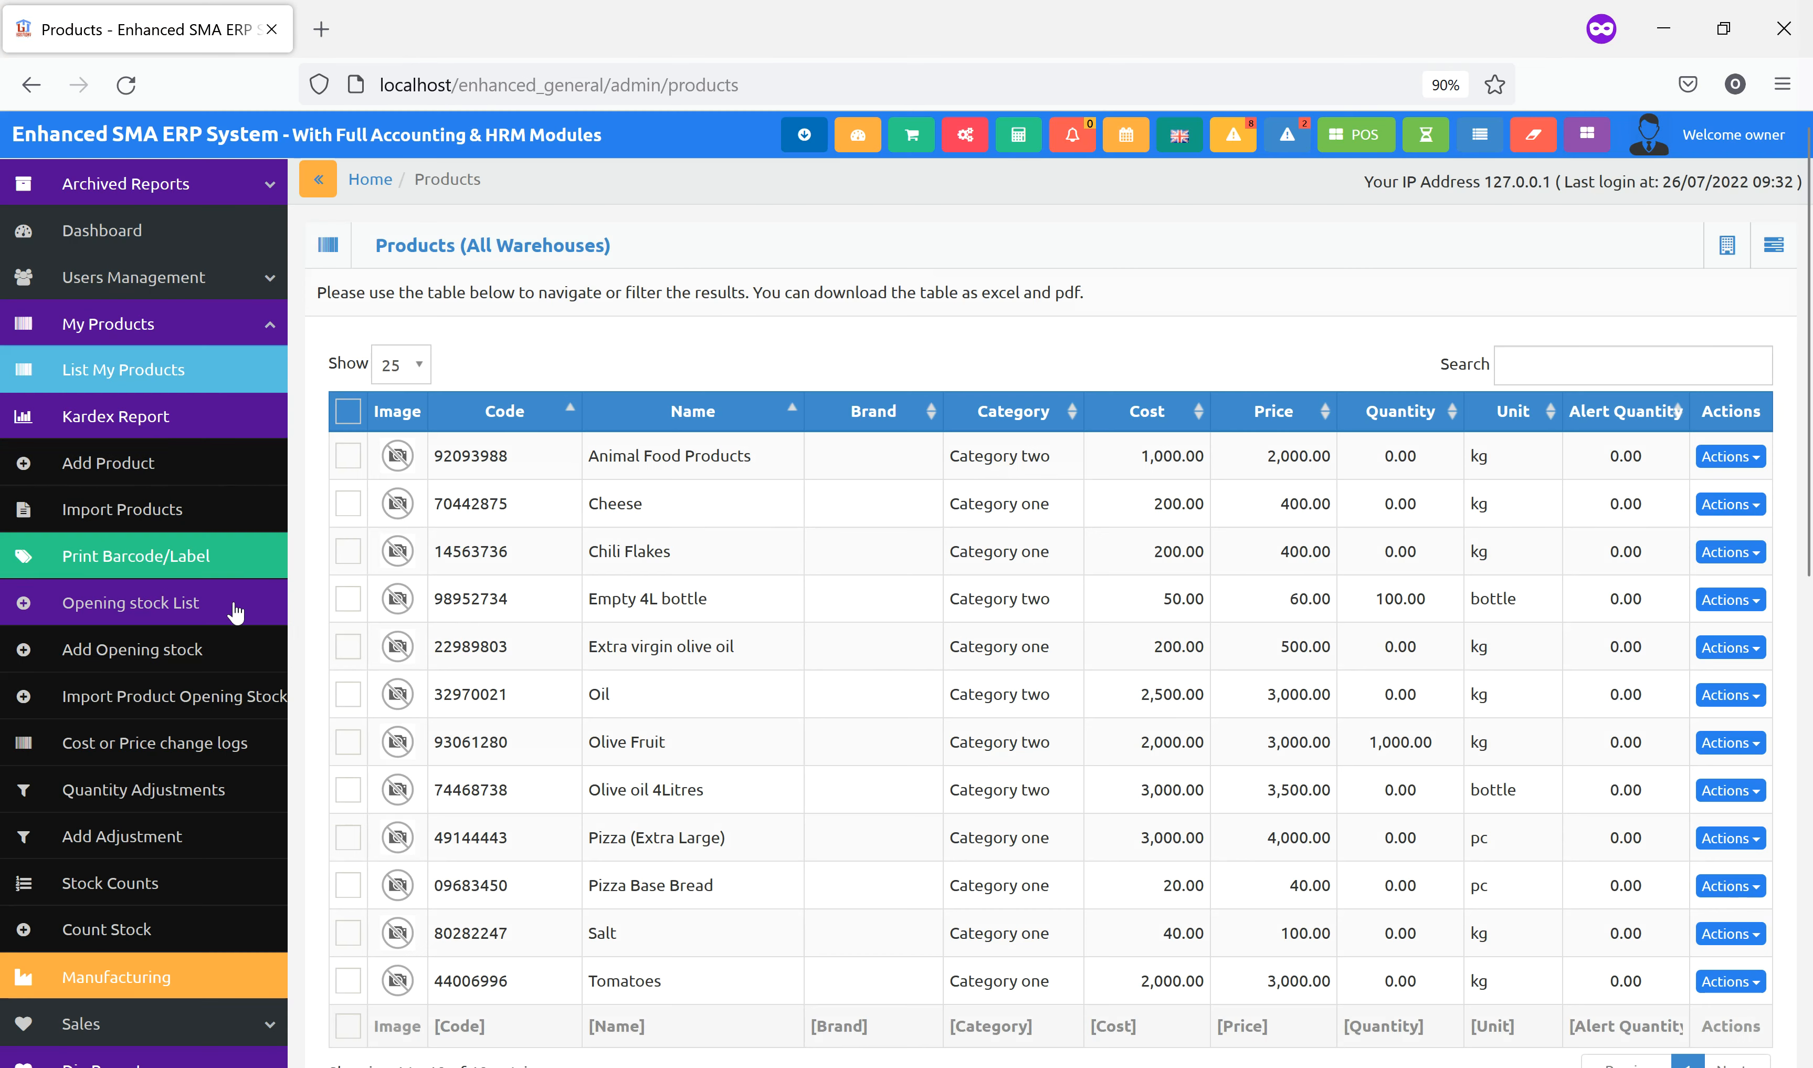
pyautogui.click(216, 363)
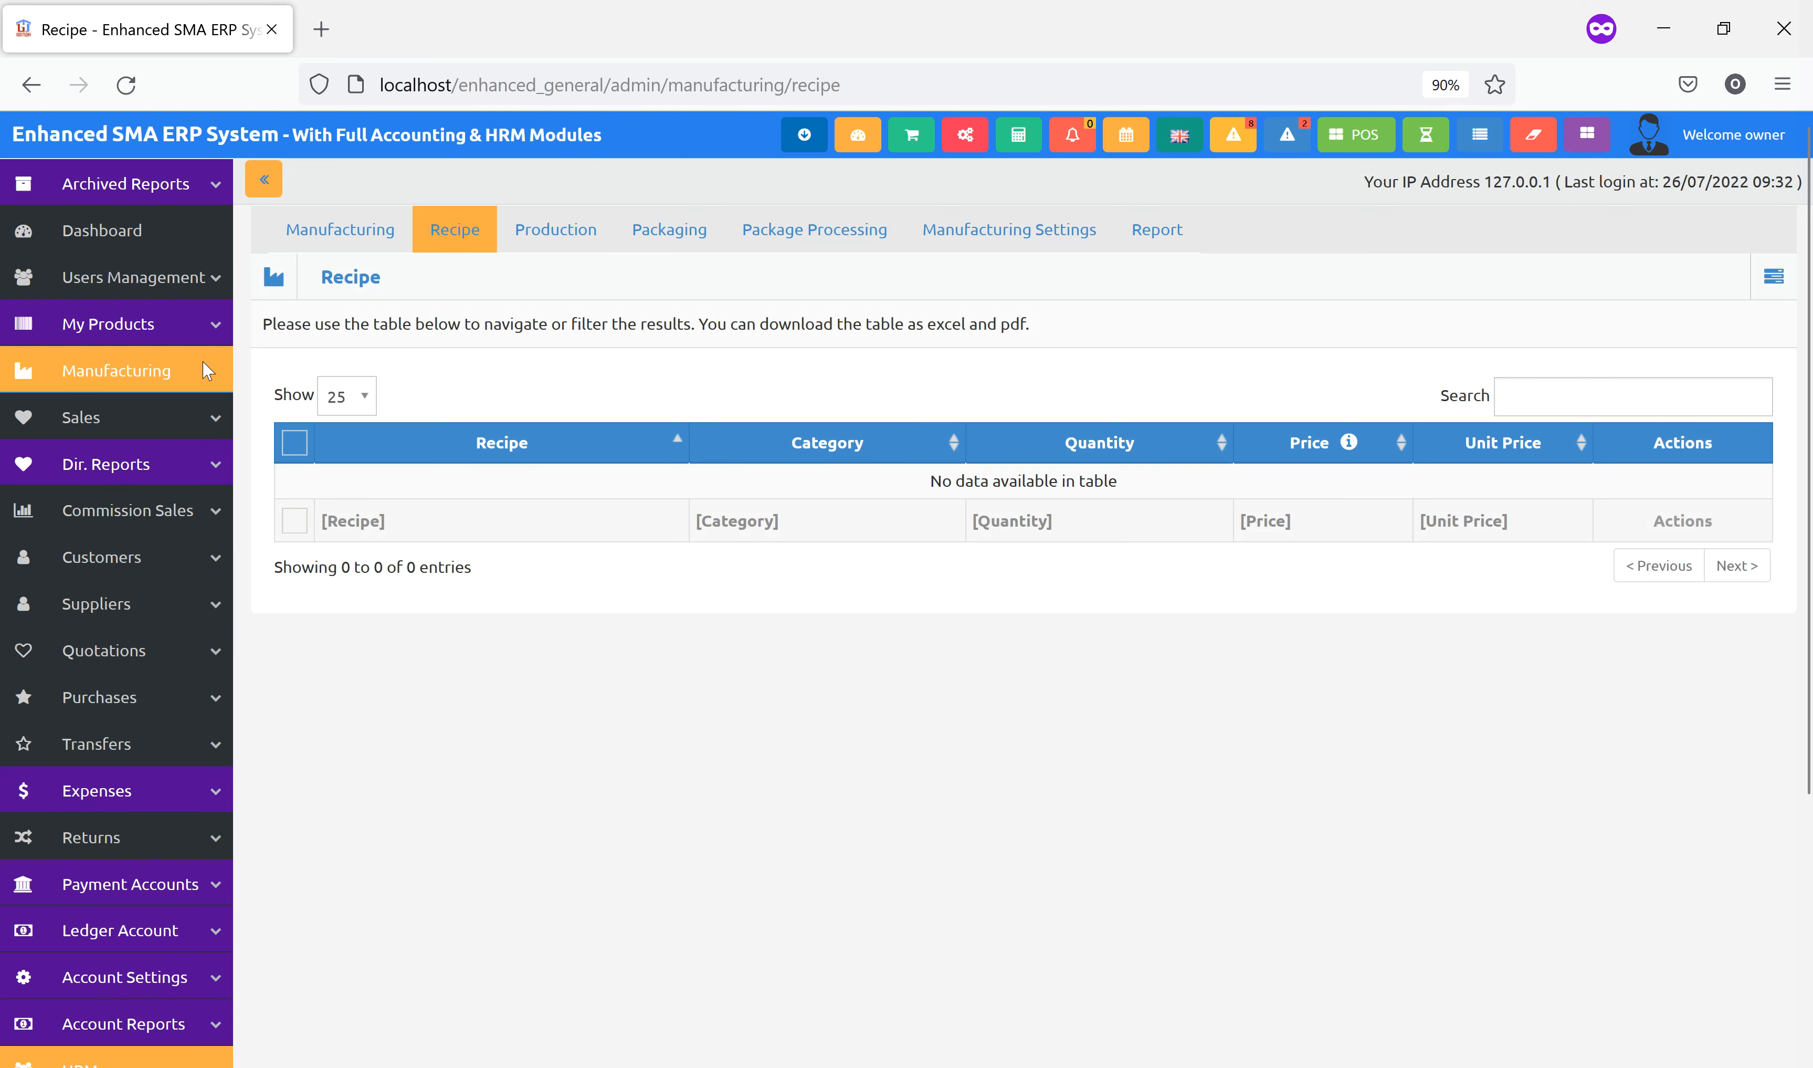
pyautogui.click(150, 334)
pyautogui.click(161, 372)
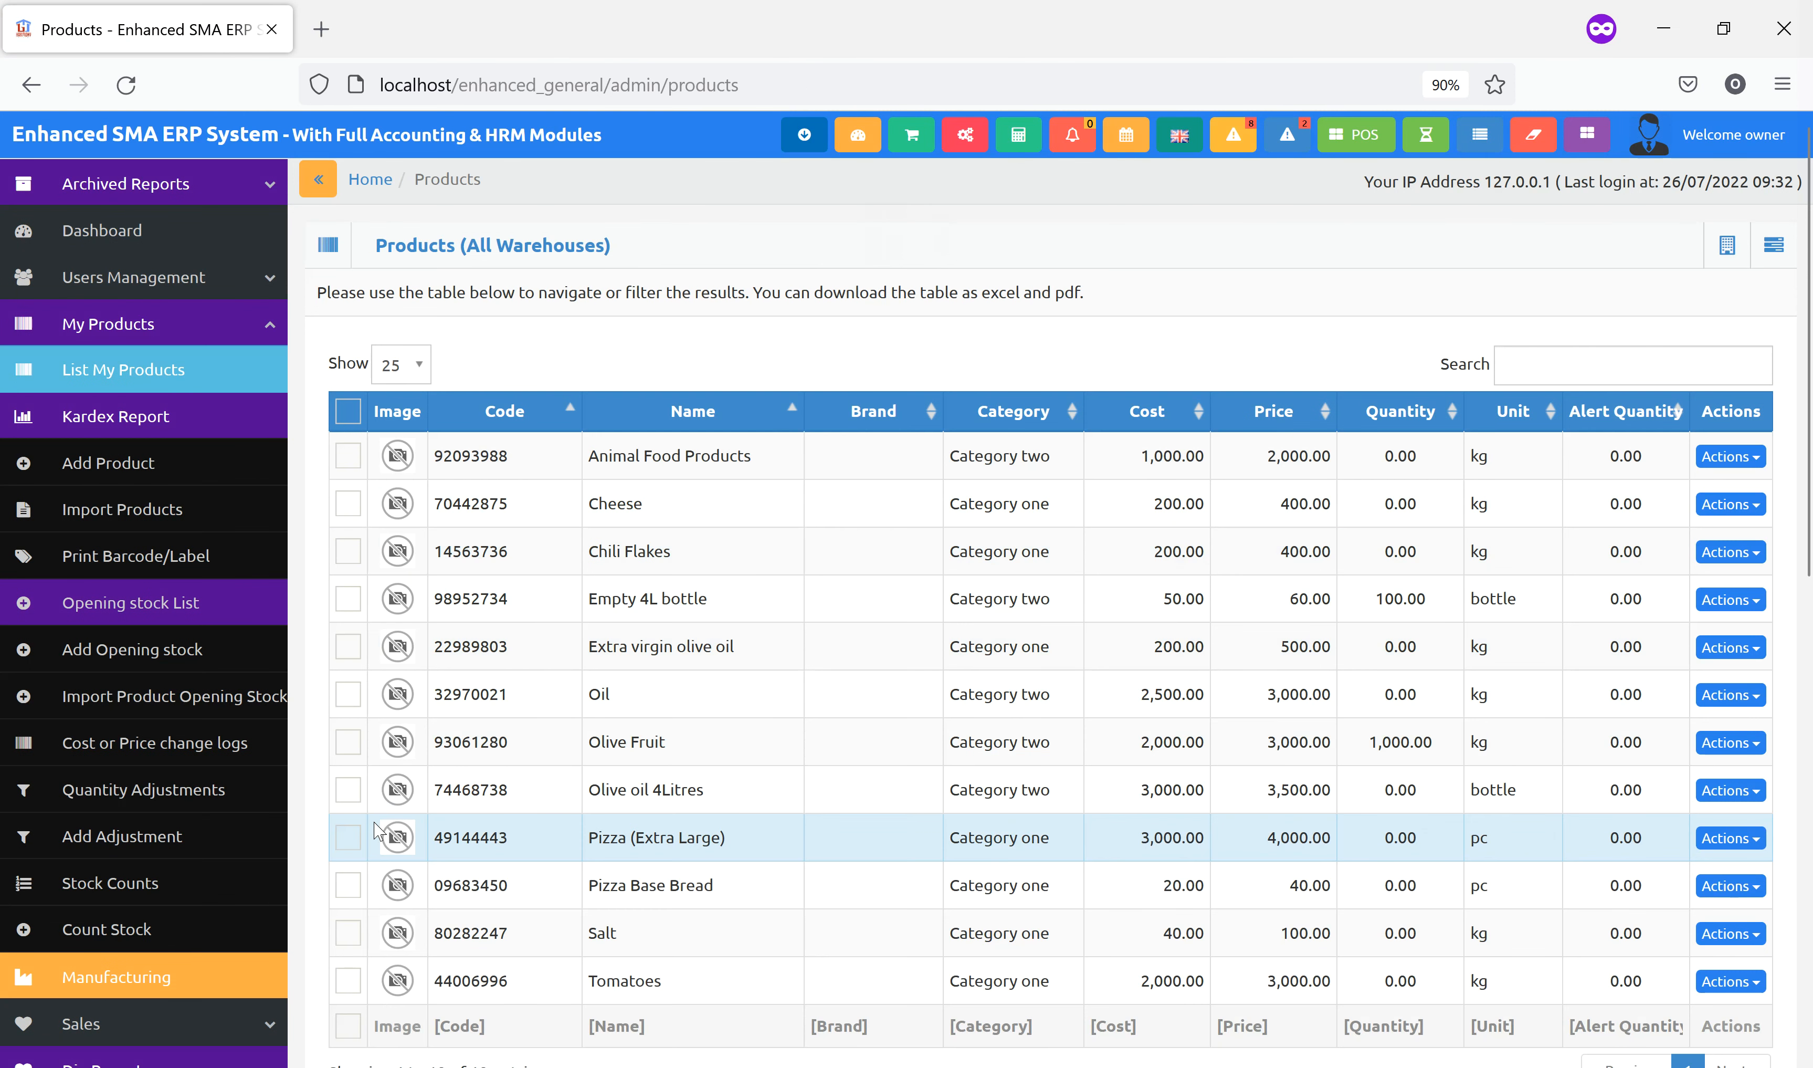
pyautogui.click(348, 837)
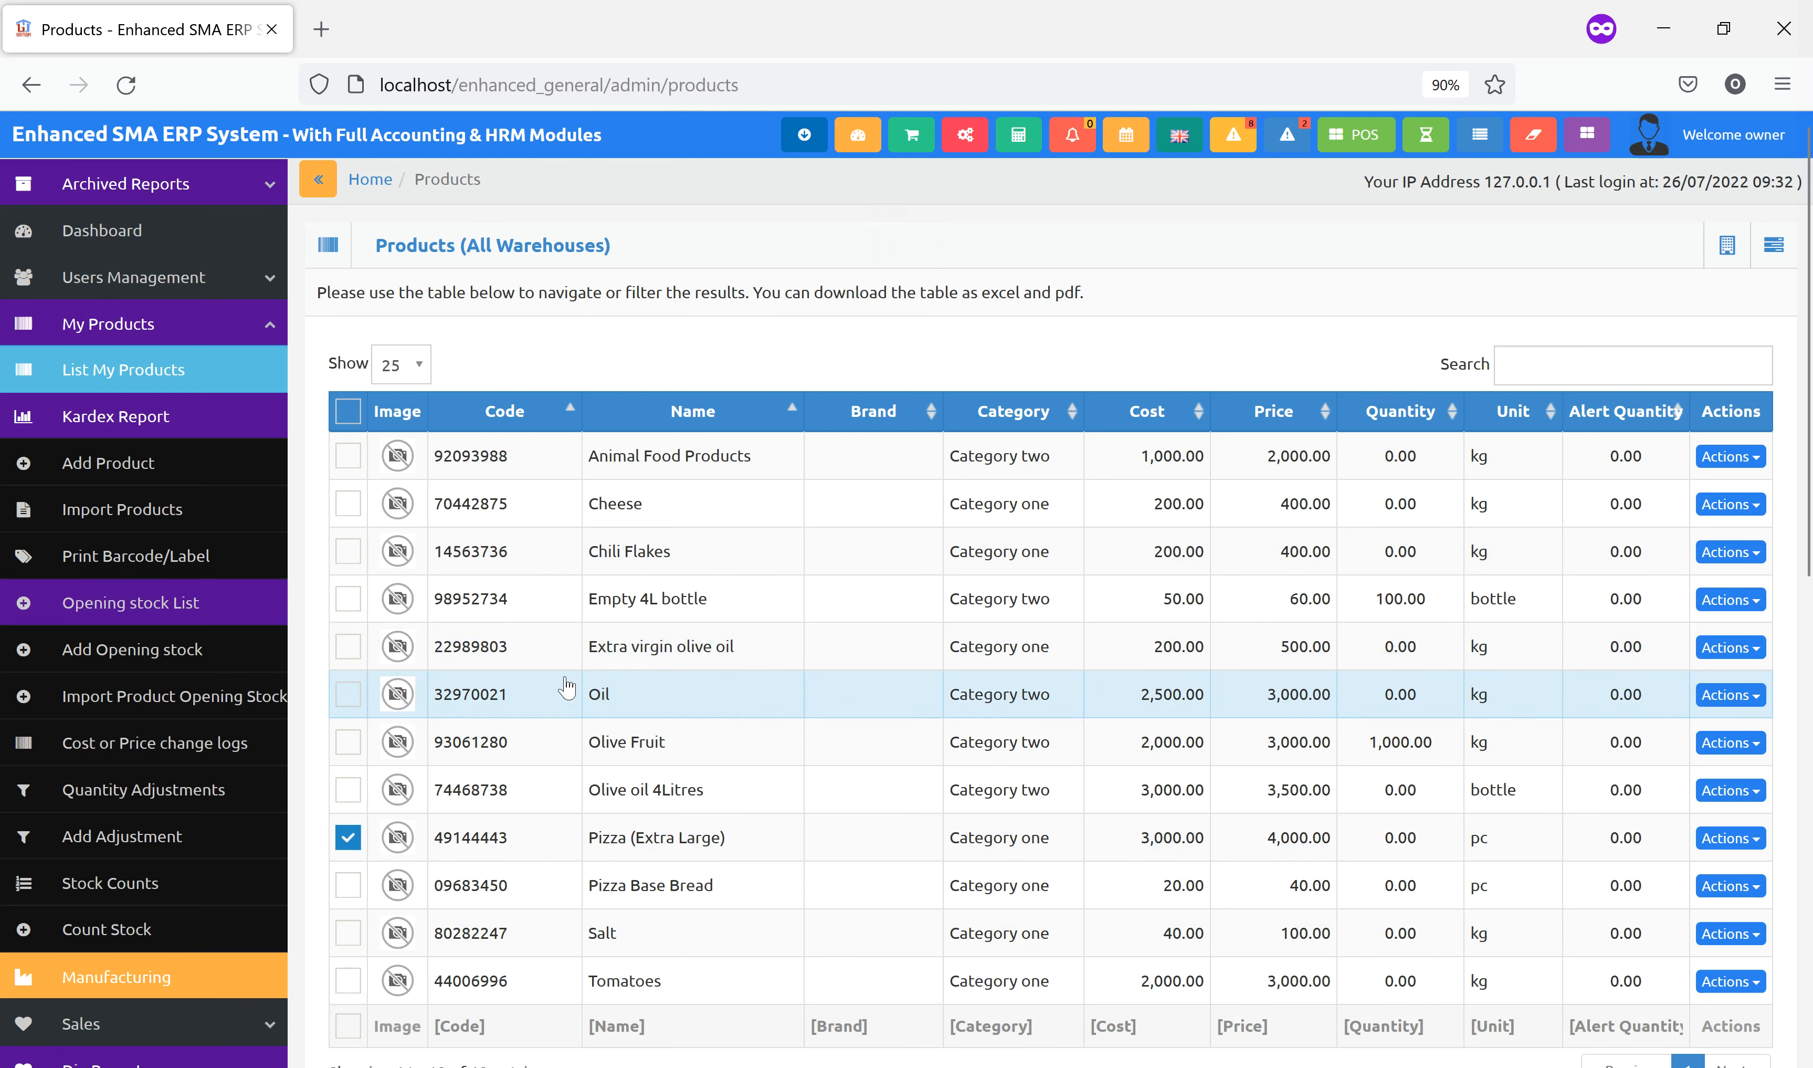
# Create a manufacturing recipe with Oil as the primary product and Animal Food Products as the by-product.
pyautogui.click(171, 981)
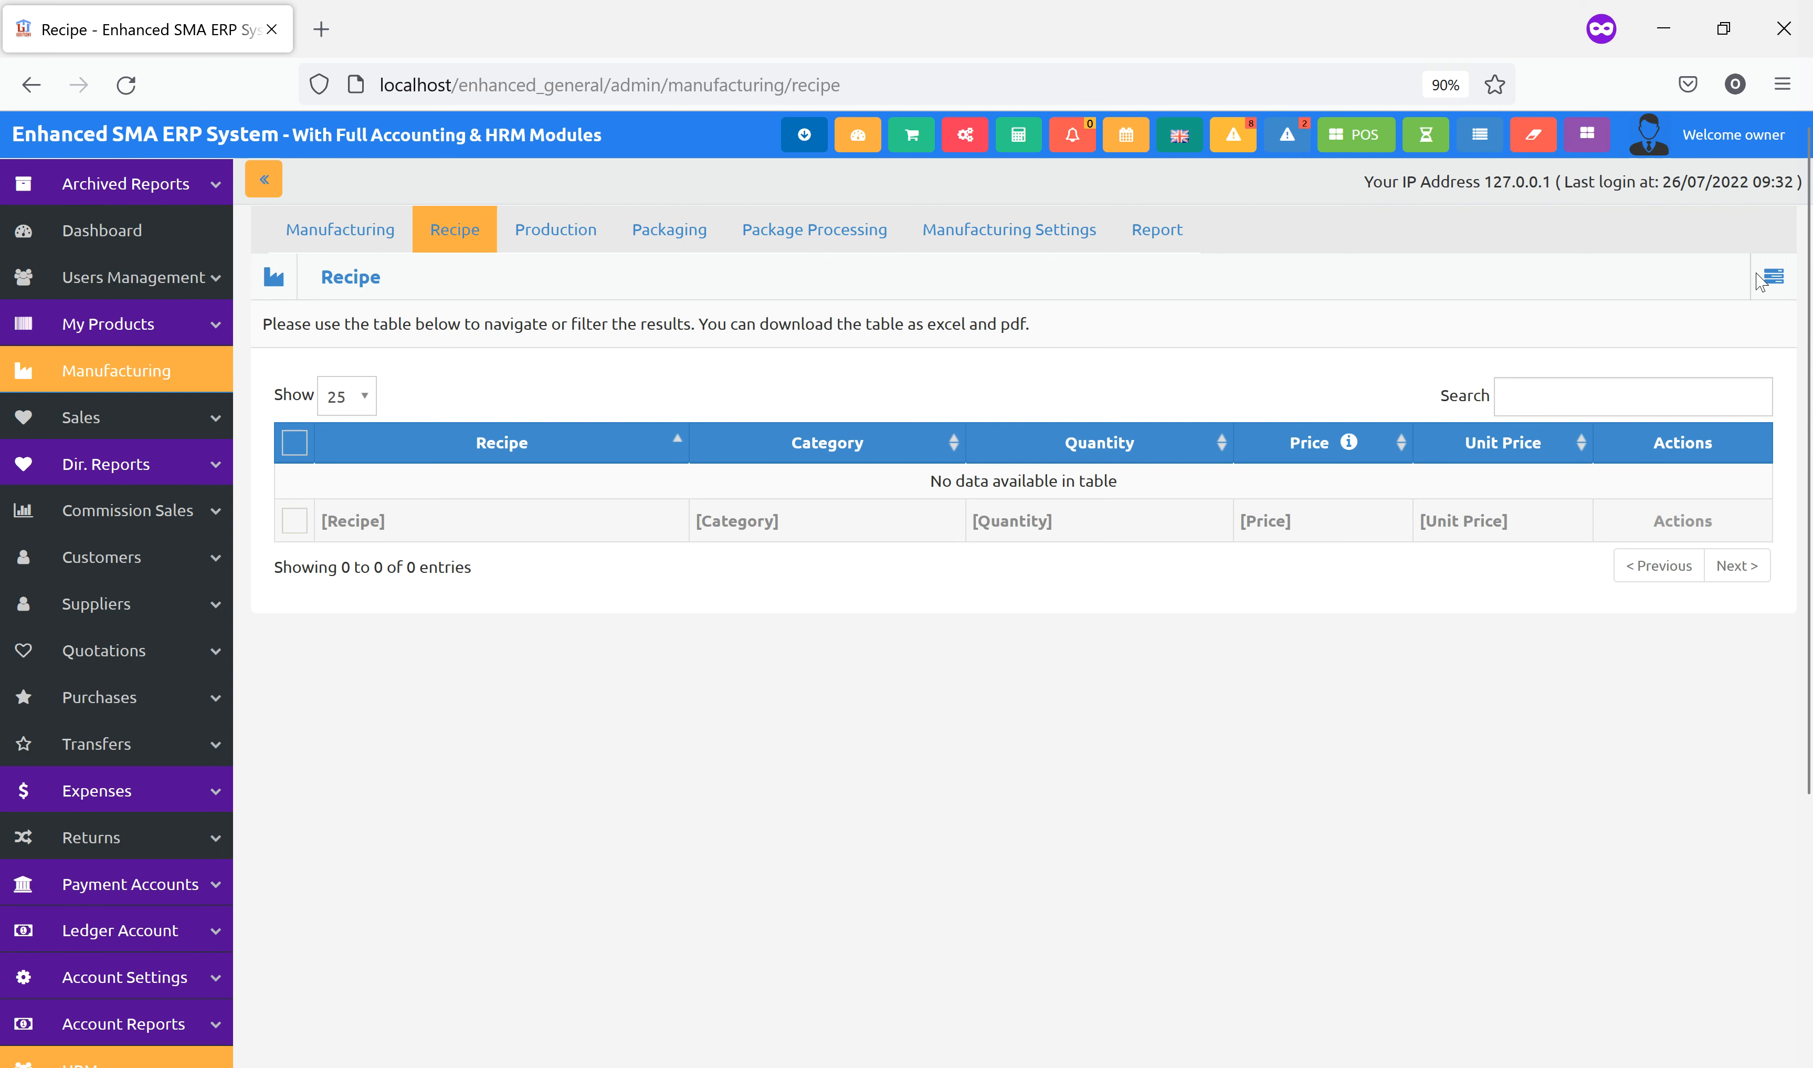
pyautogui.click(1772, 277)
pyautogui.click(1628, 325)
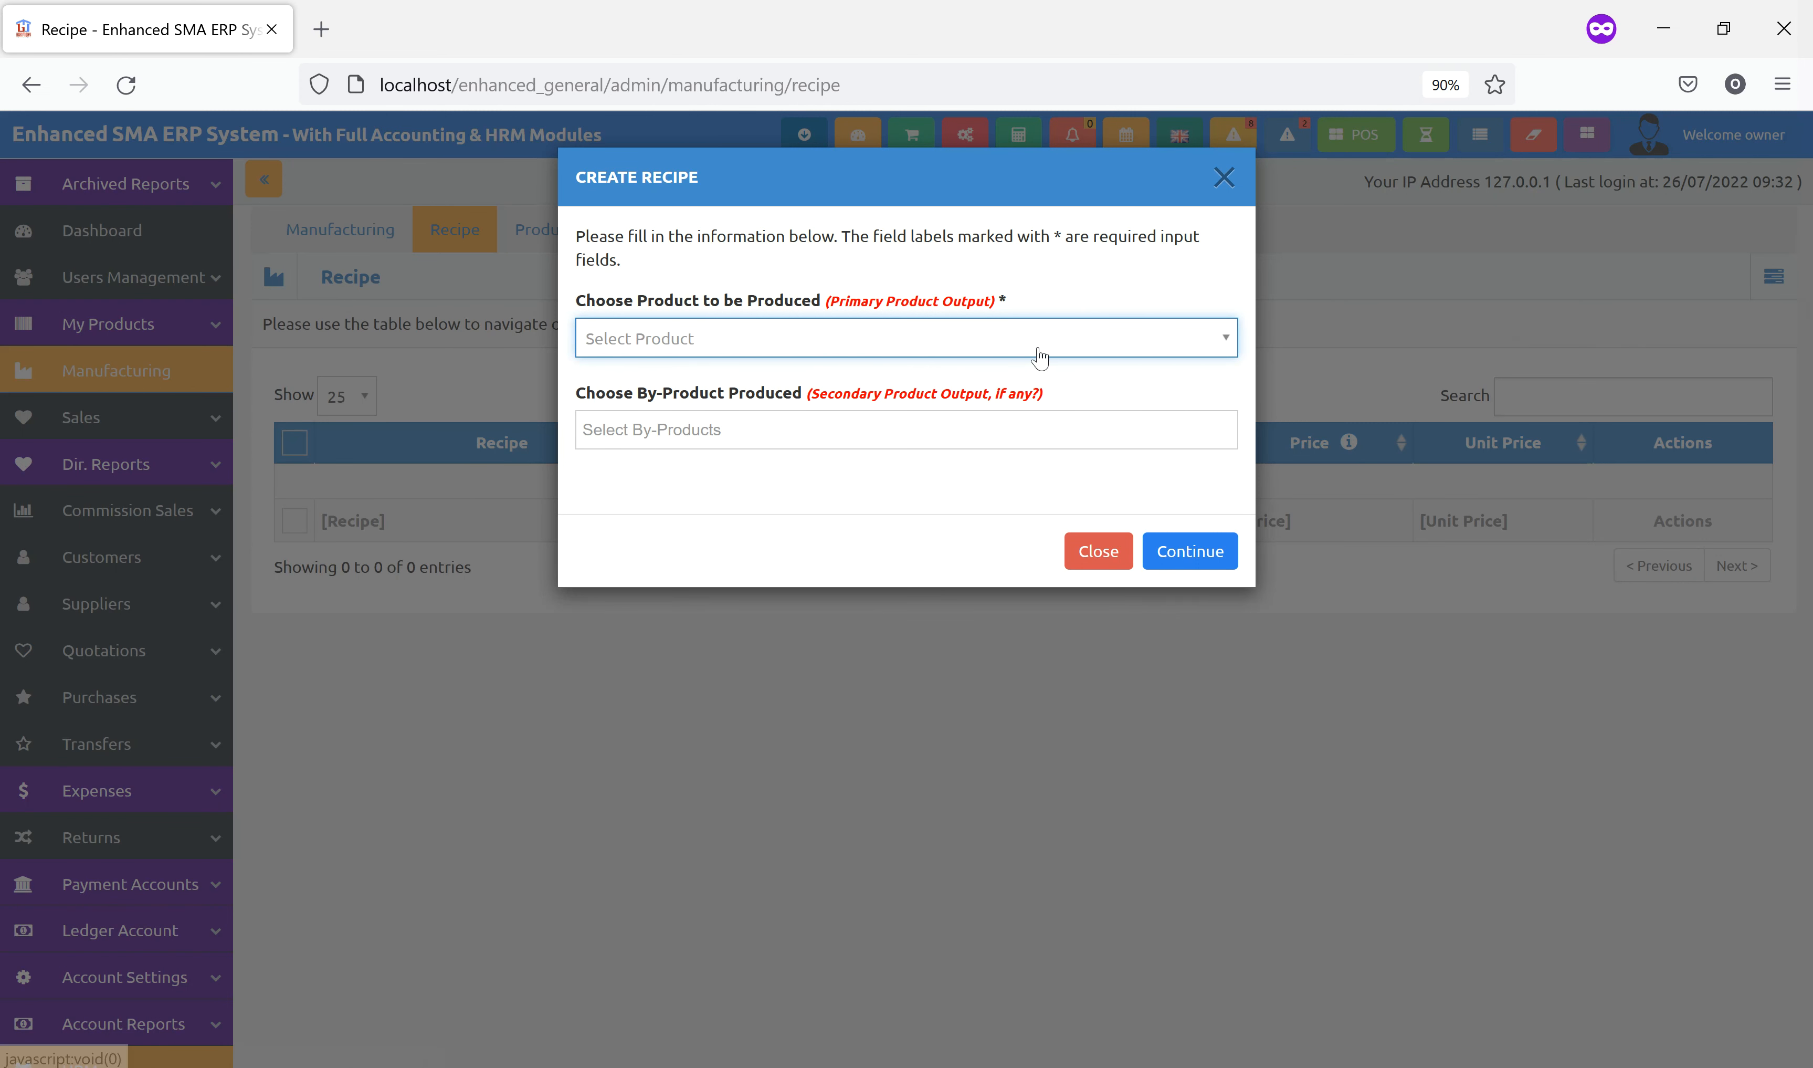
pyautogui.click(1038, 351)
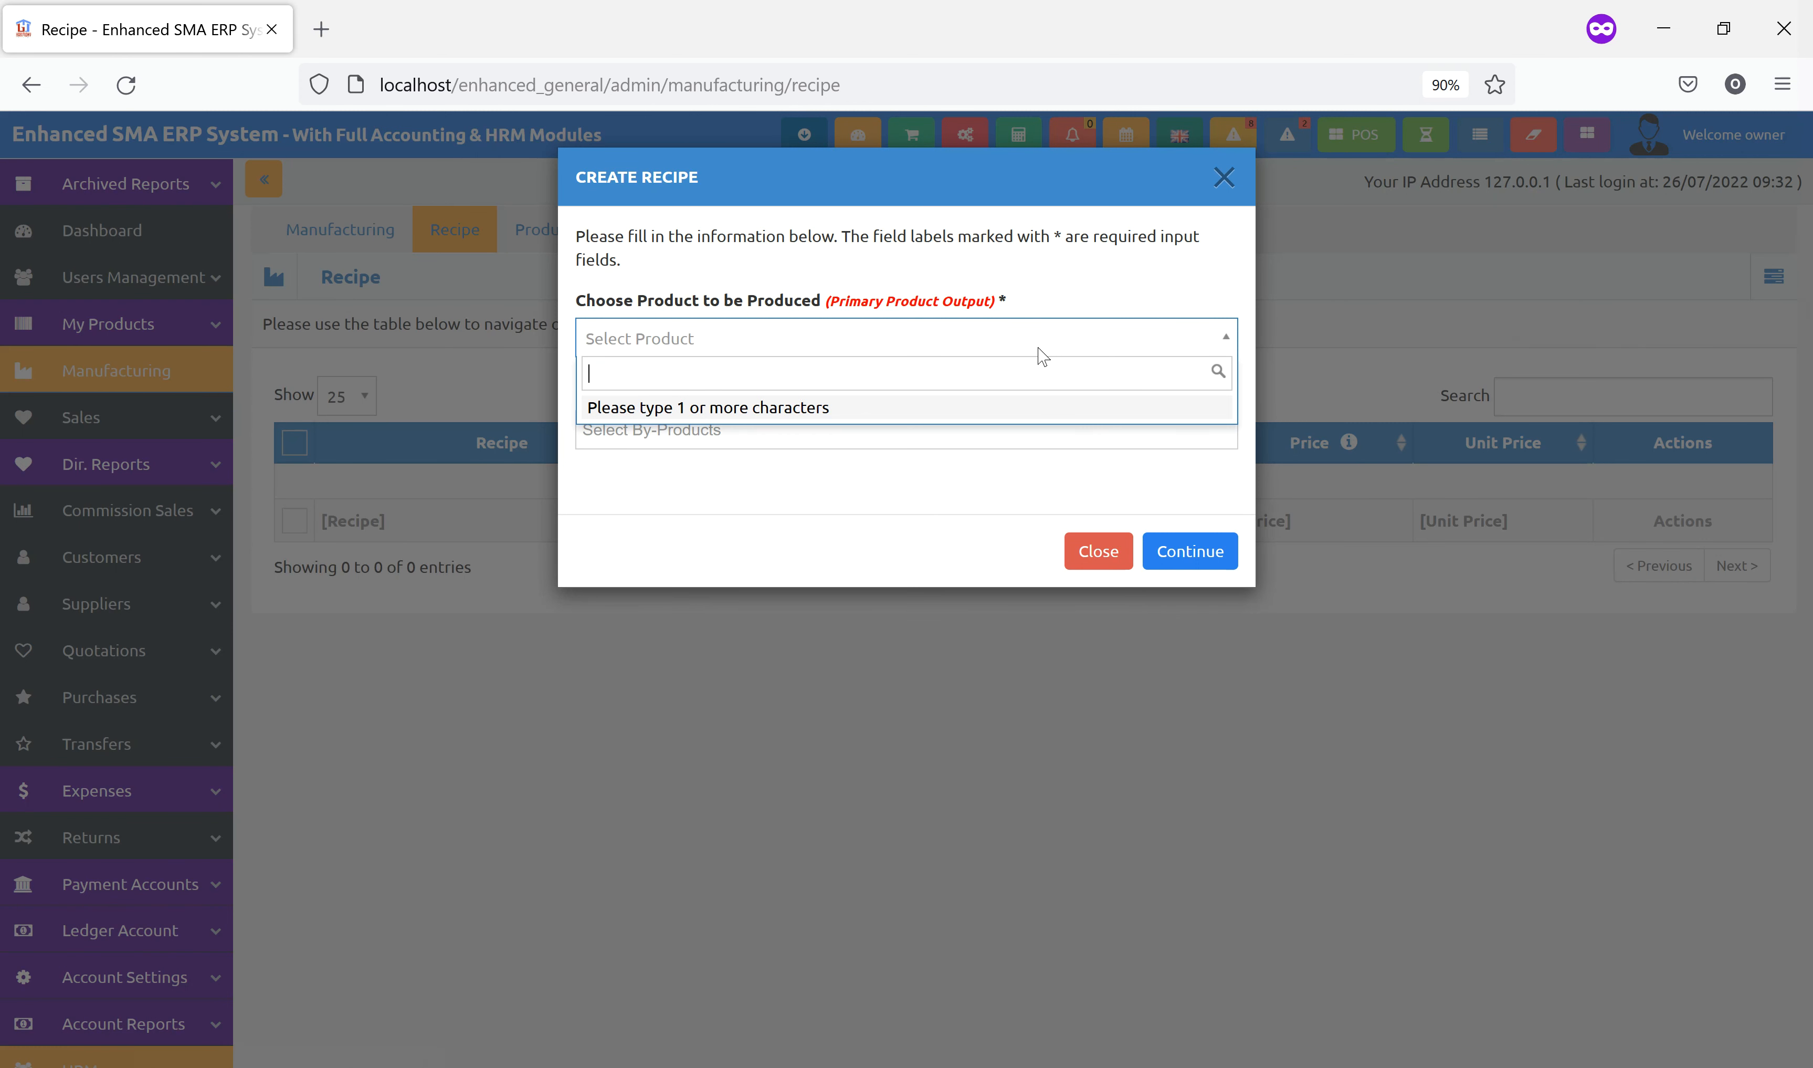
pyautogui.write('o')
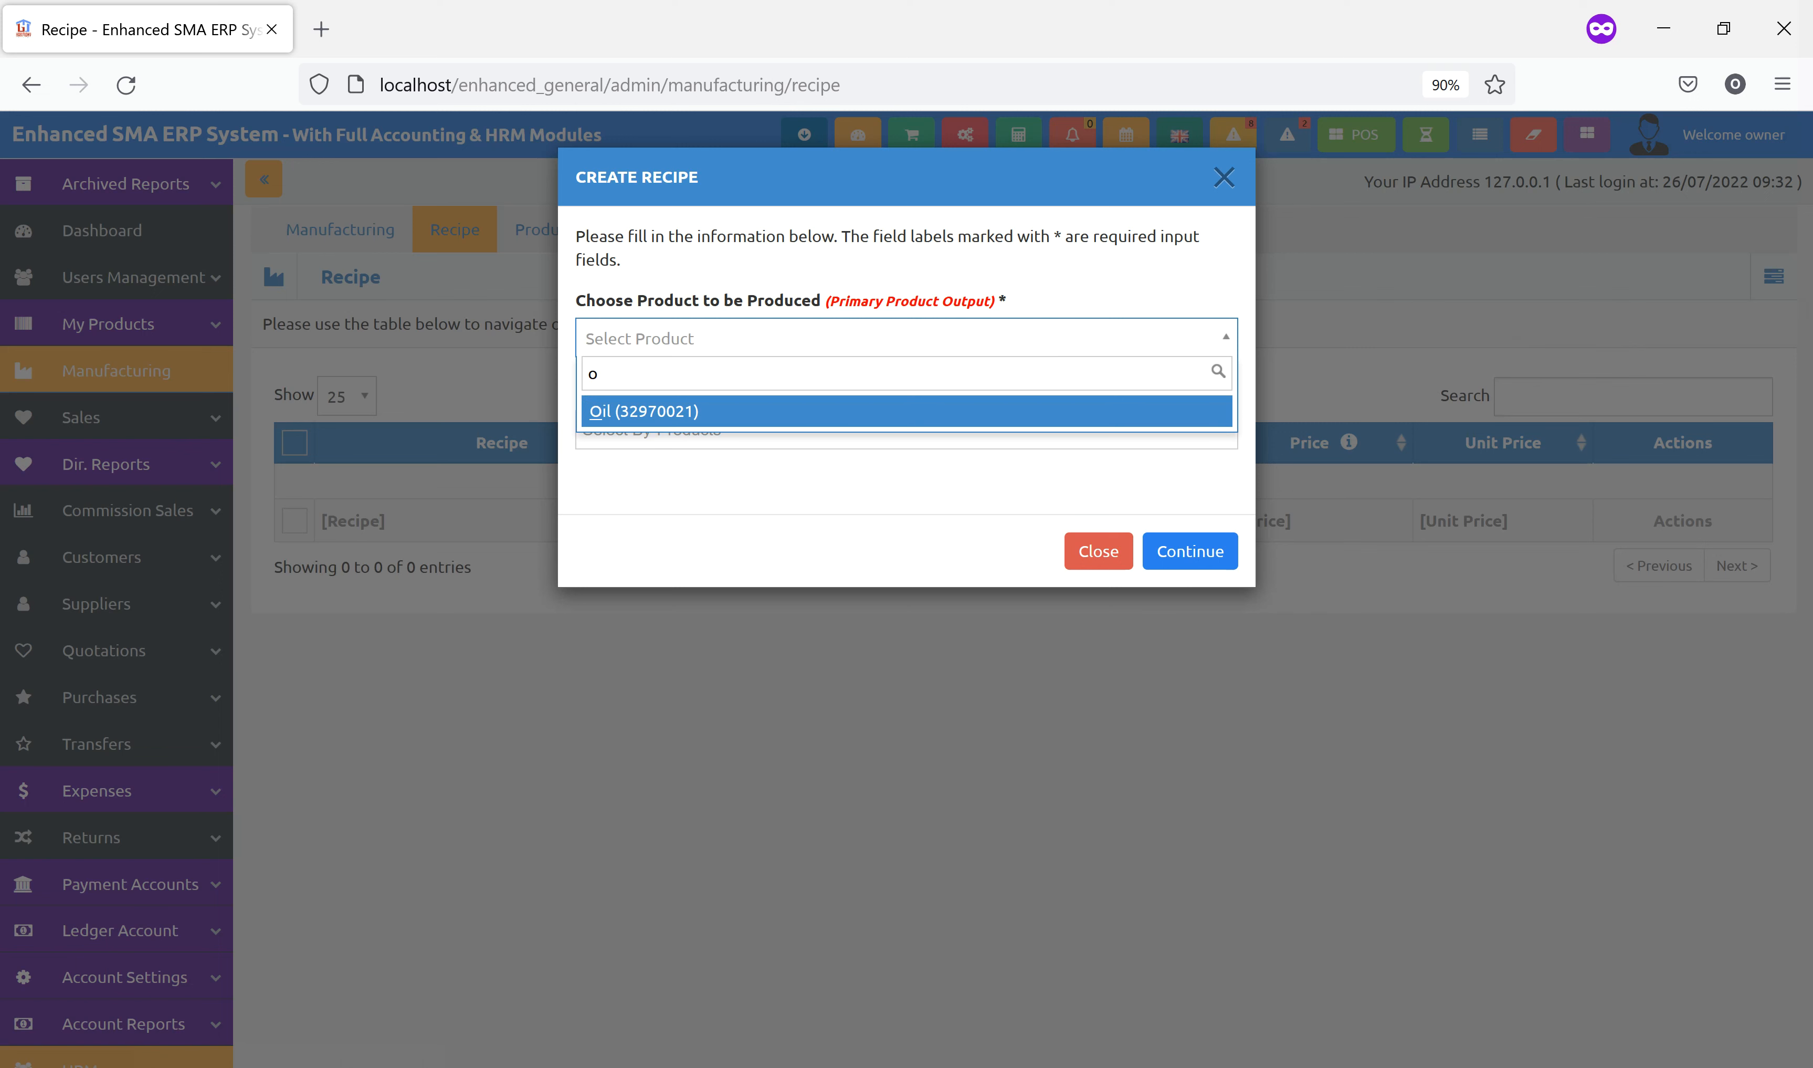
pyautogui.click(778, 412)
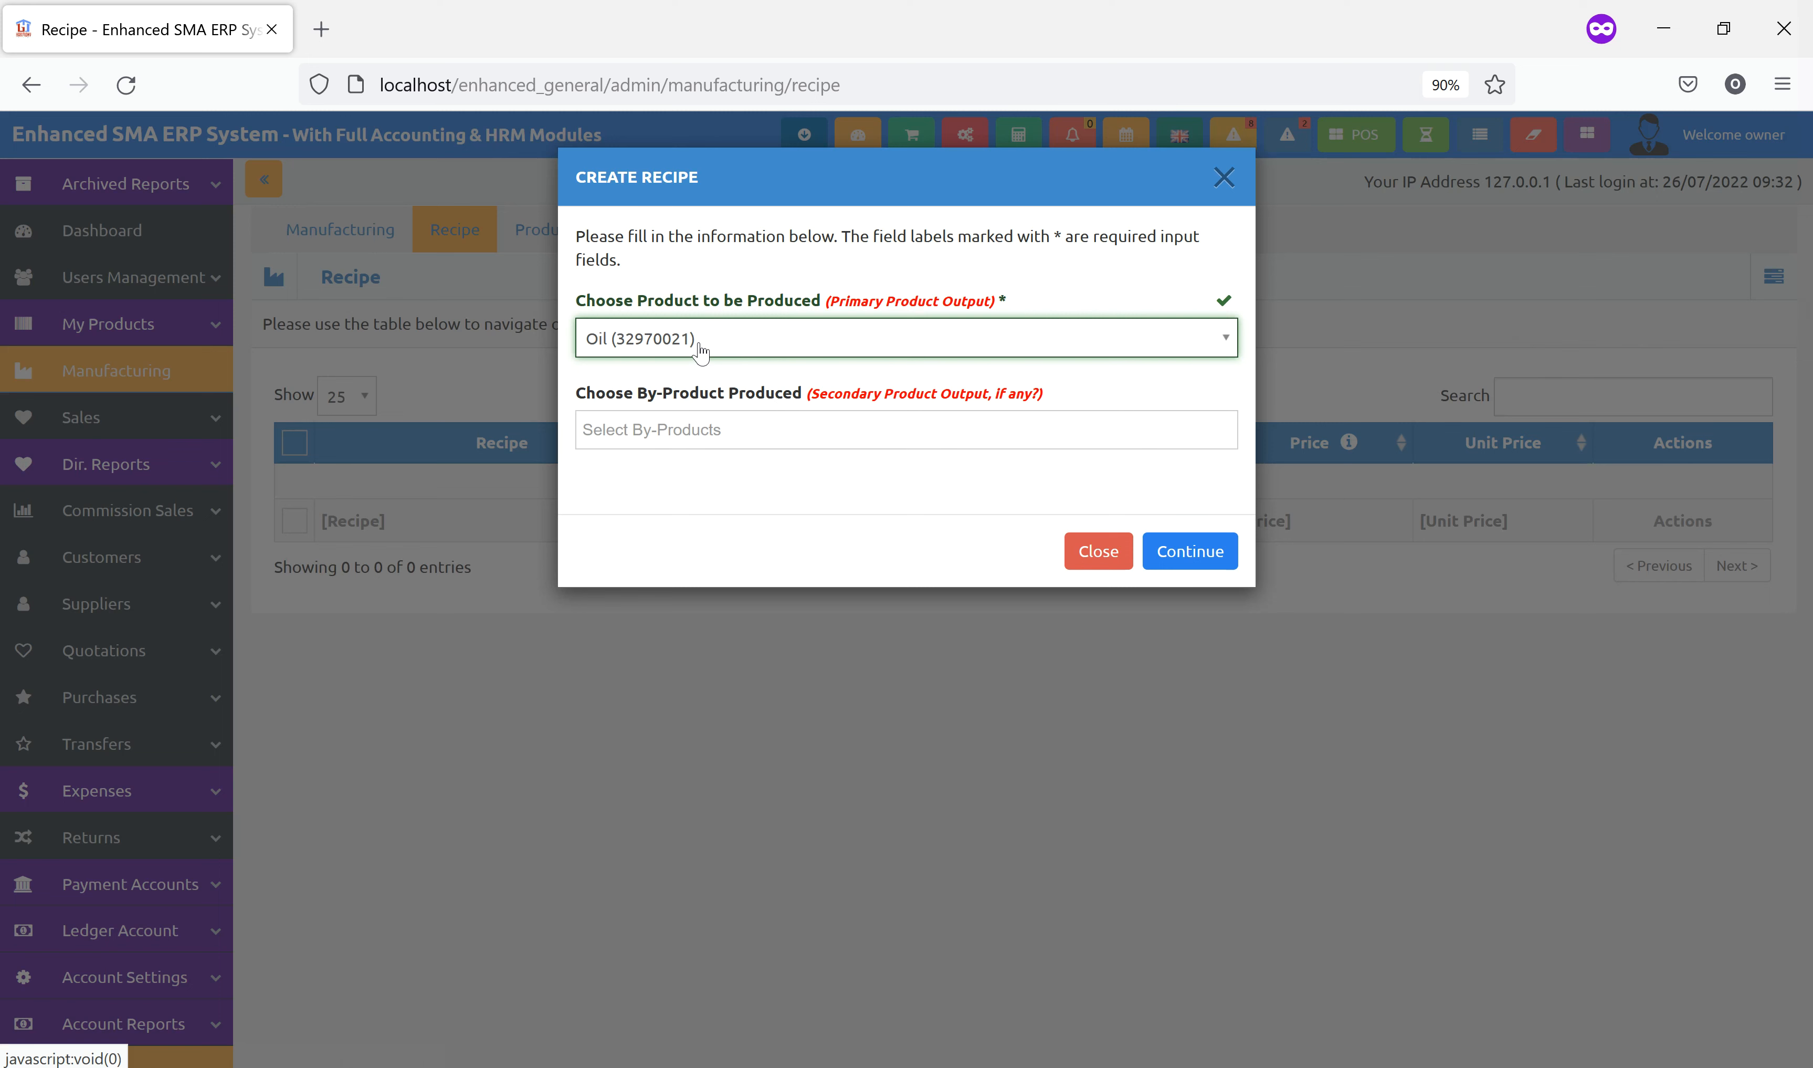
pyautogui.click(724, 433)
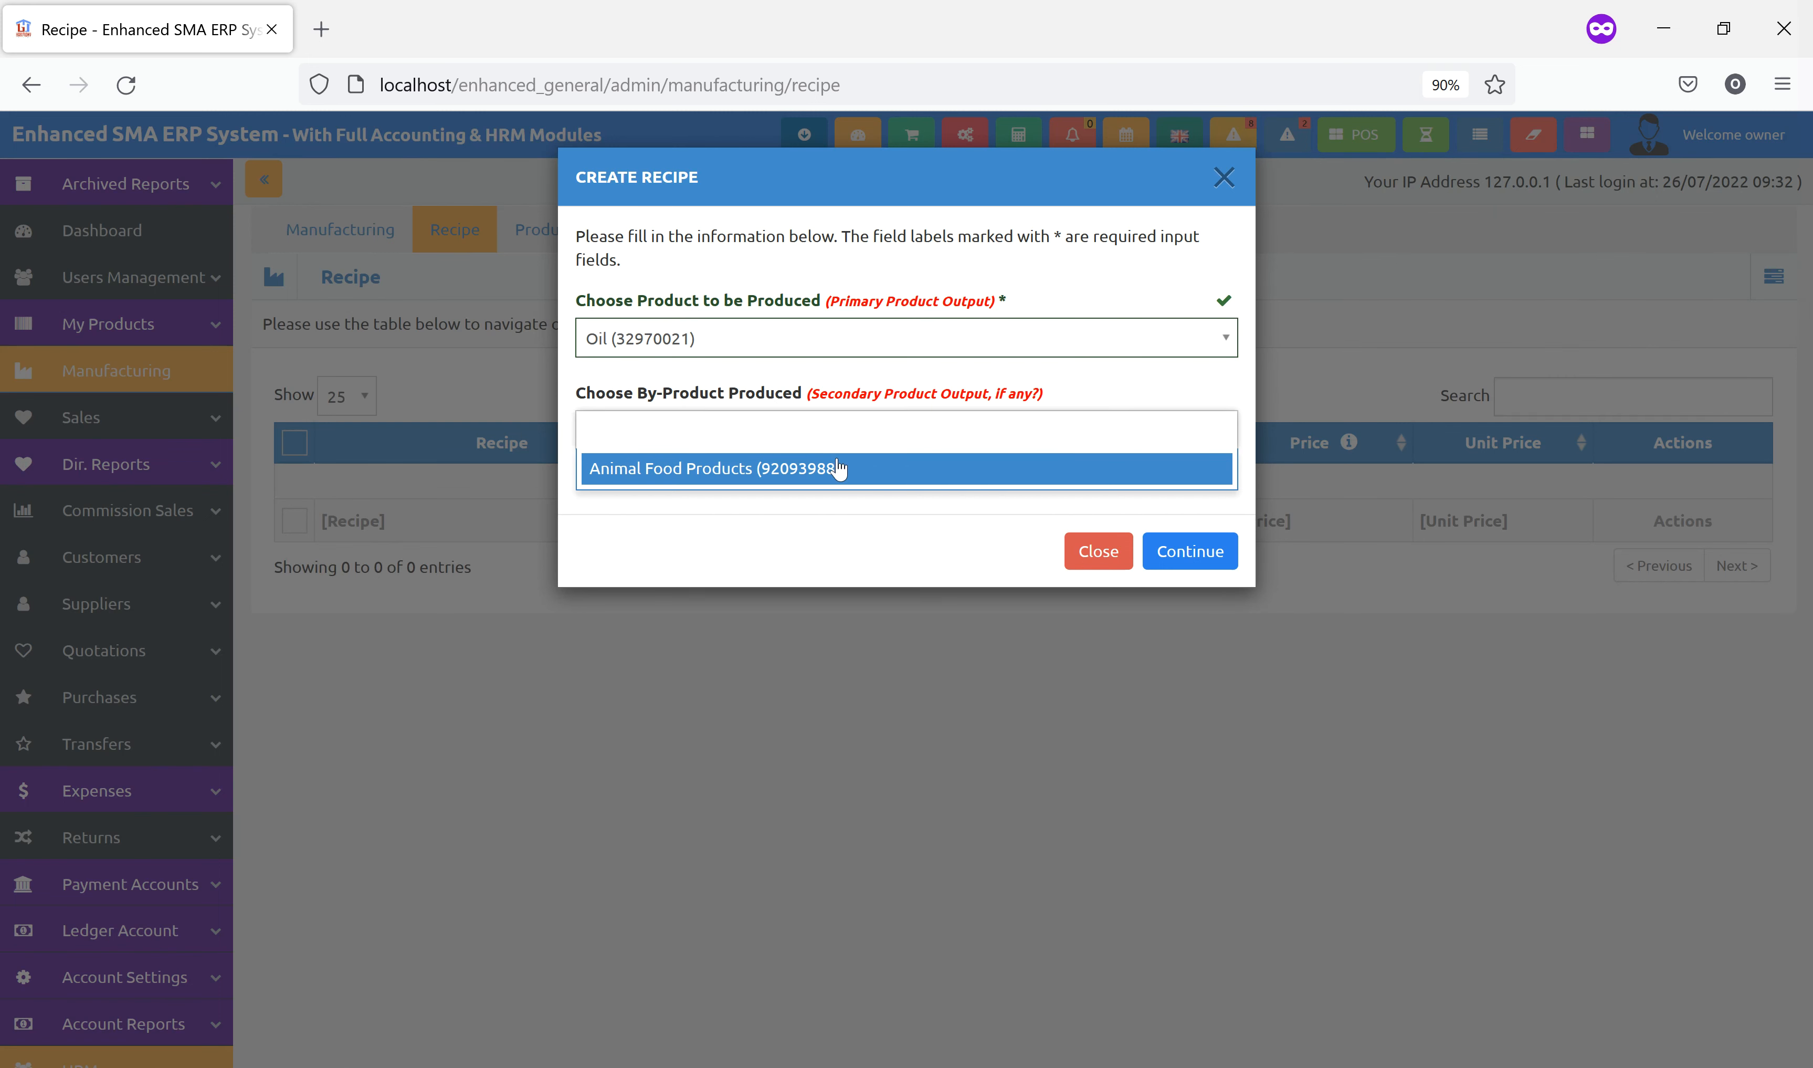
pyautogui.click(783, 469)
pyautogui.click(1189, 552)
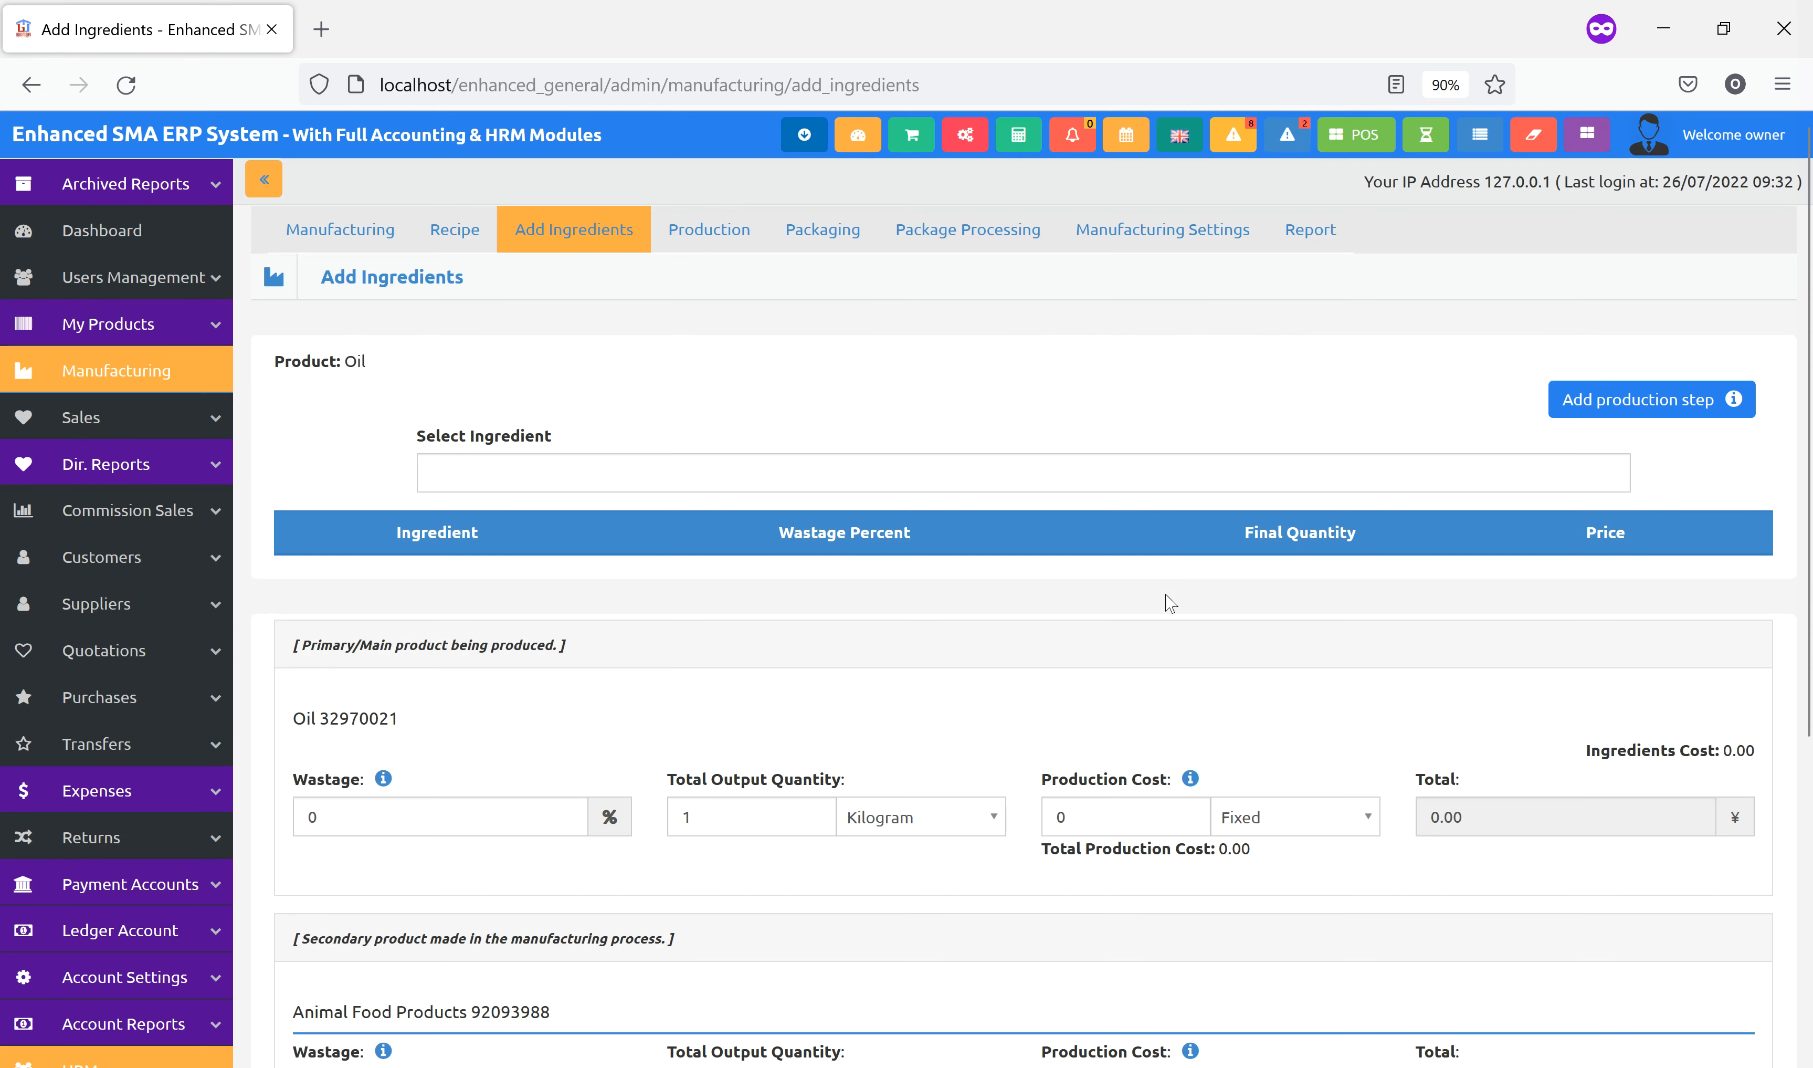
# Examine the ingredient, primary product, secondary product and instruction sections of the Oil recipe form.
pyautogui.scroll(-5, 1158, 623)
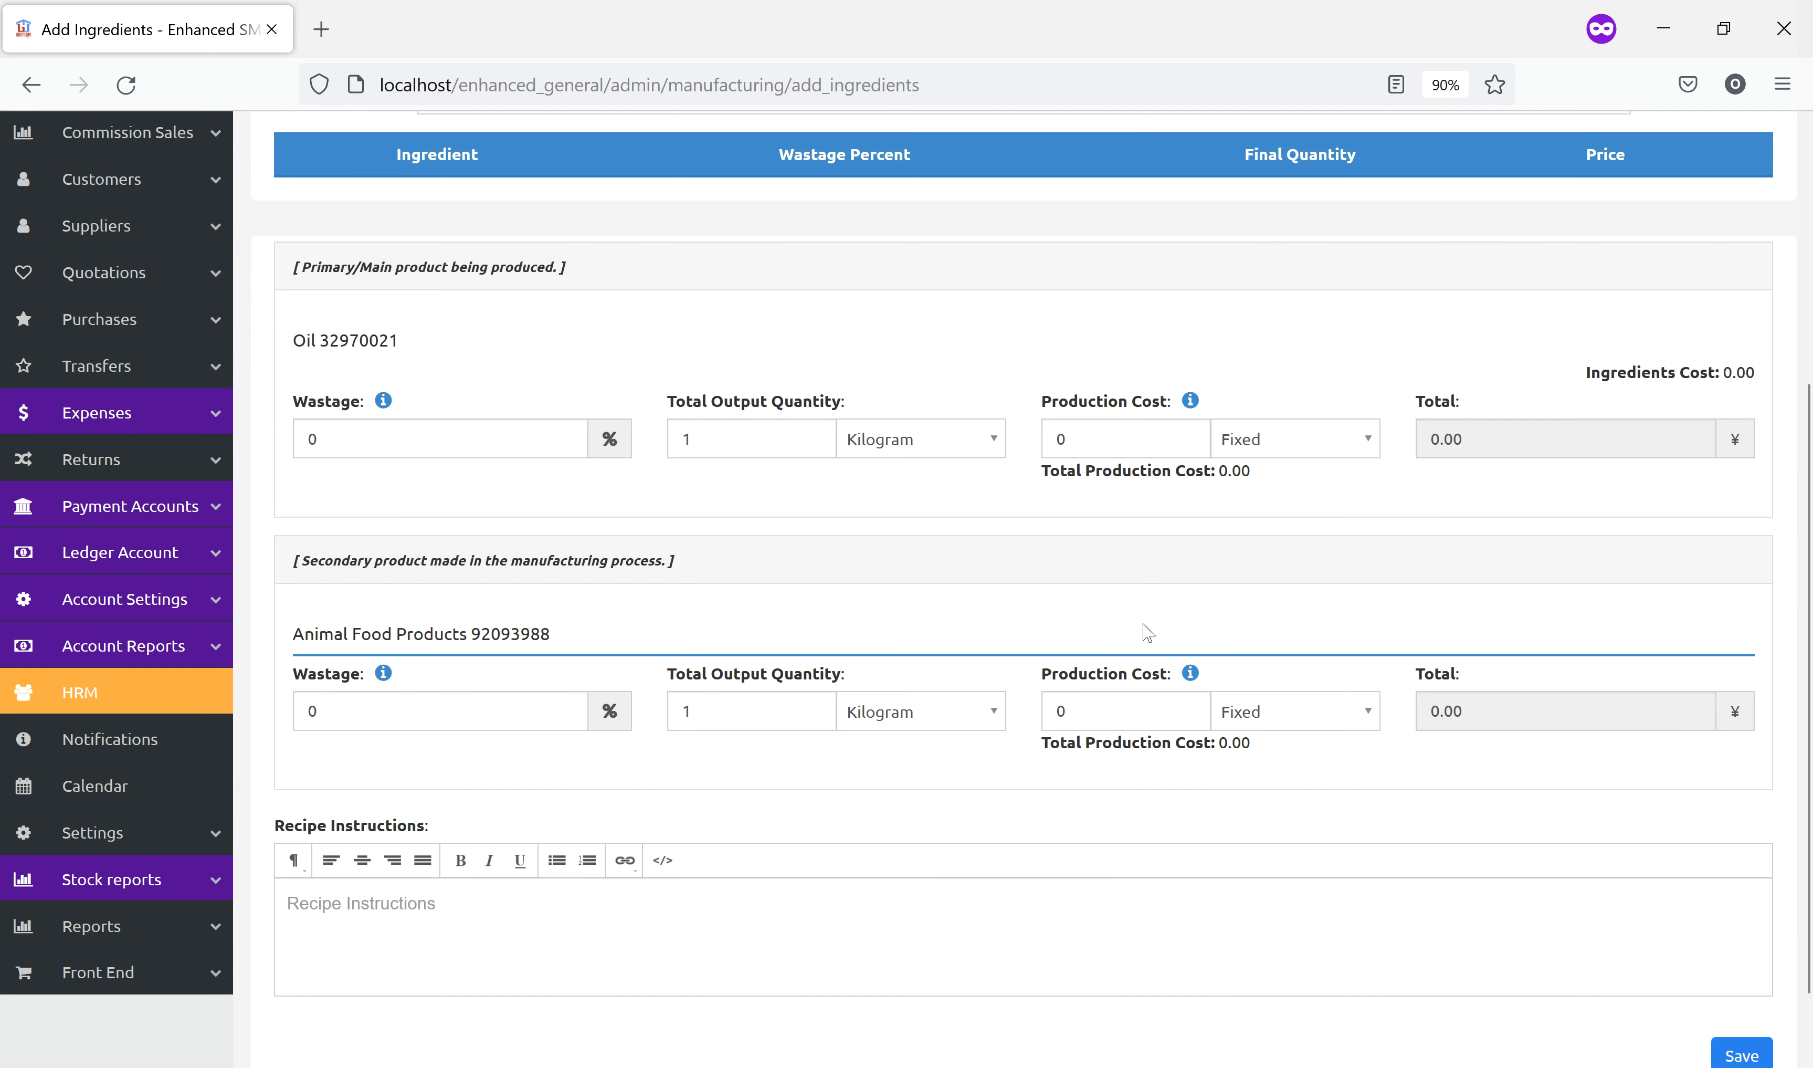
pyautogui.scroll(2, 1148, 632)
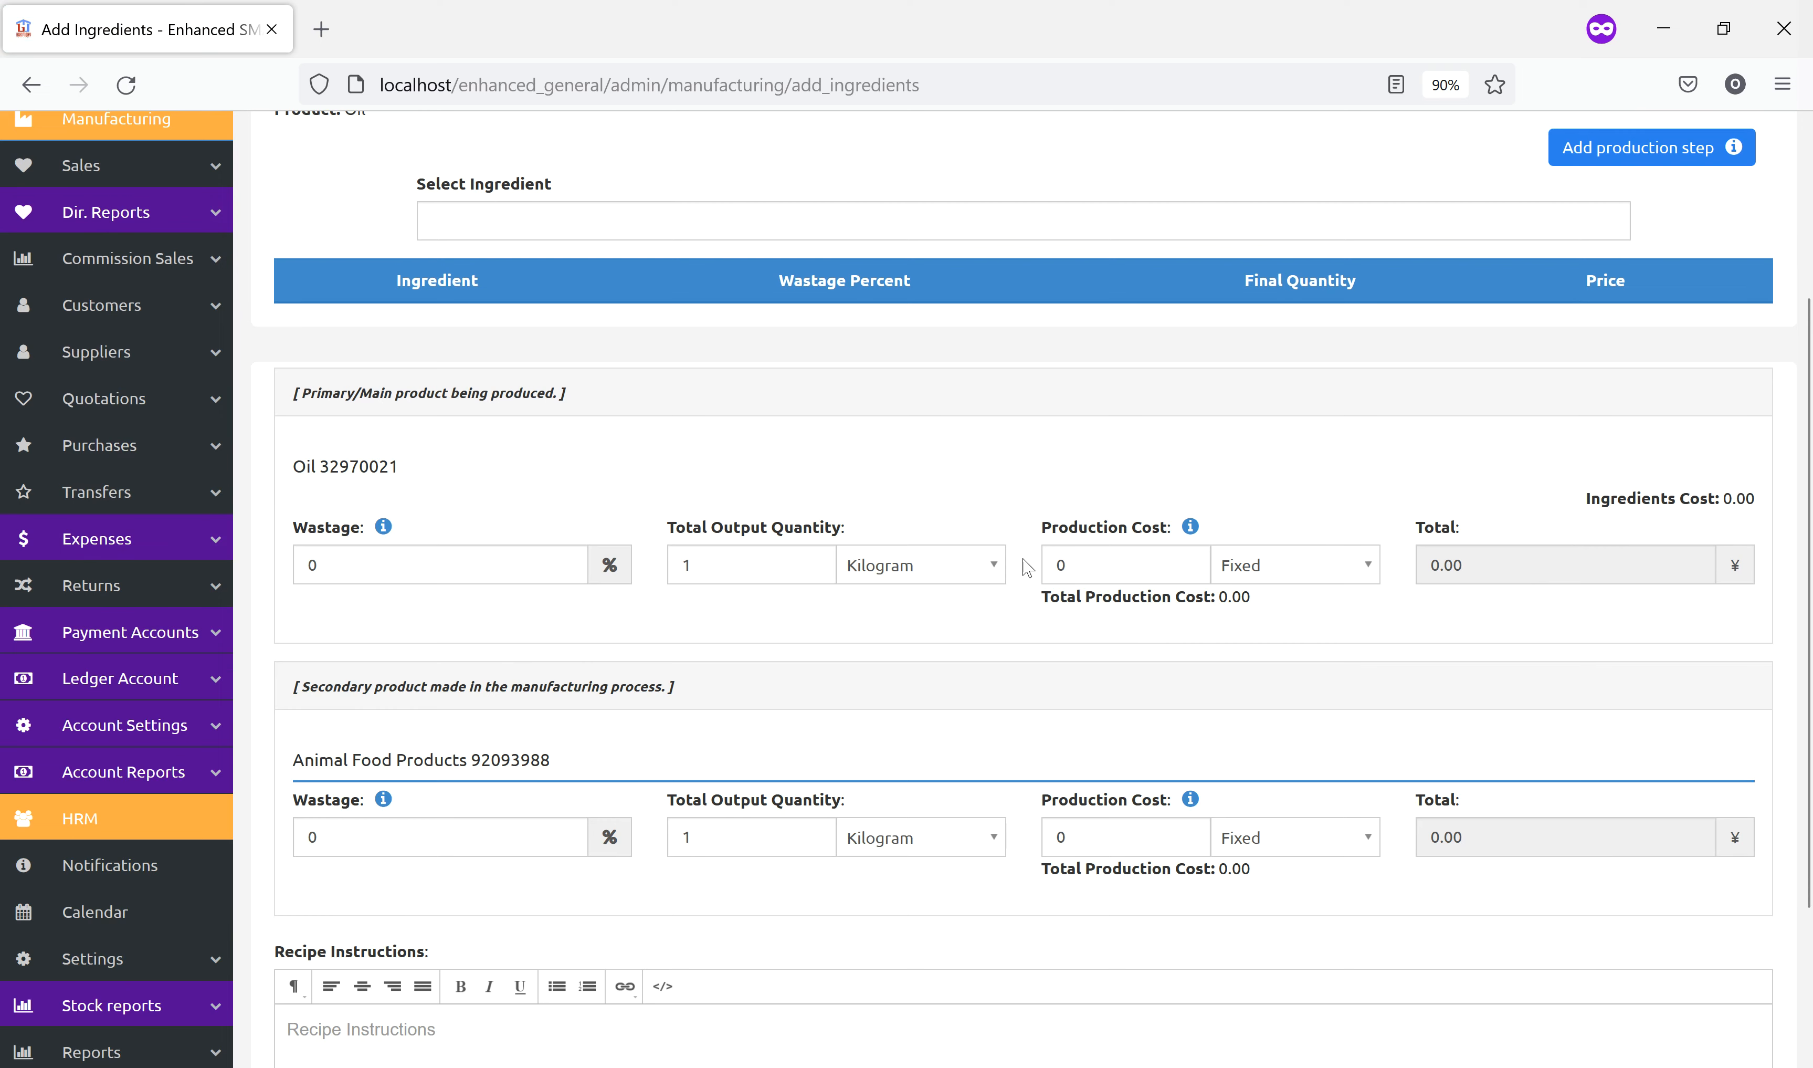
pyautogui.scroll(1, 989, 552)
pyautogui.scroll(3, 988, 553)
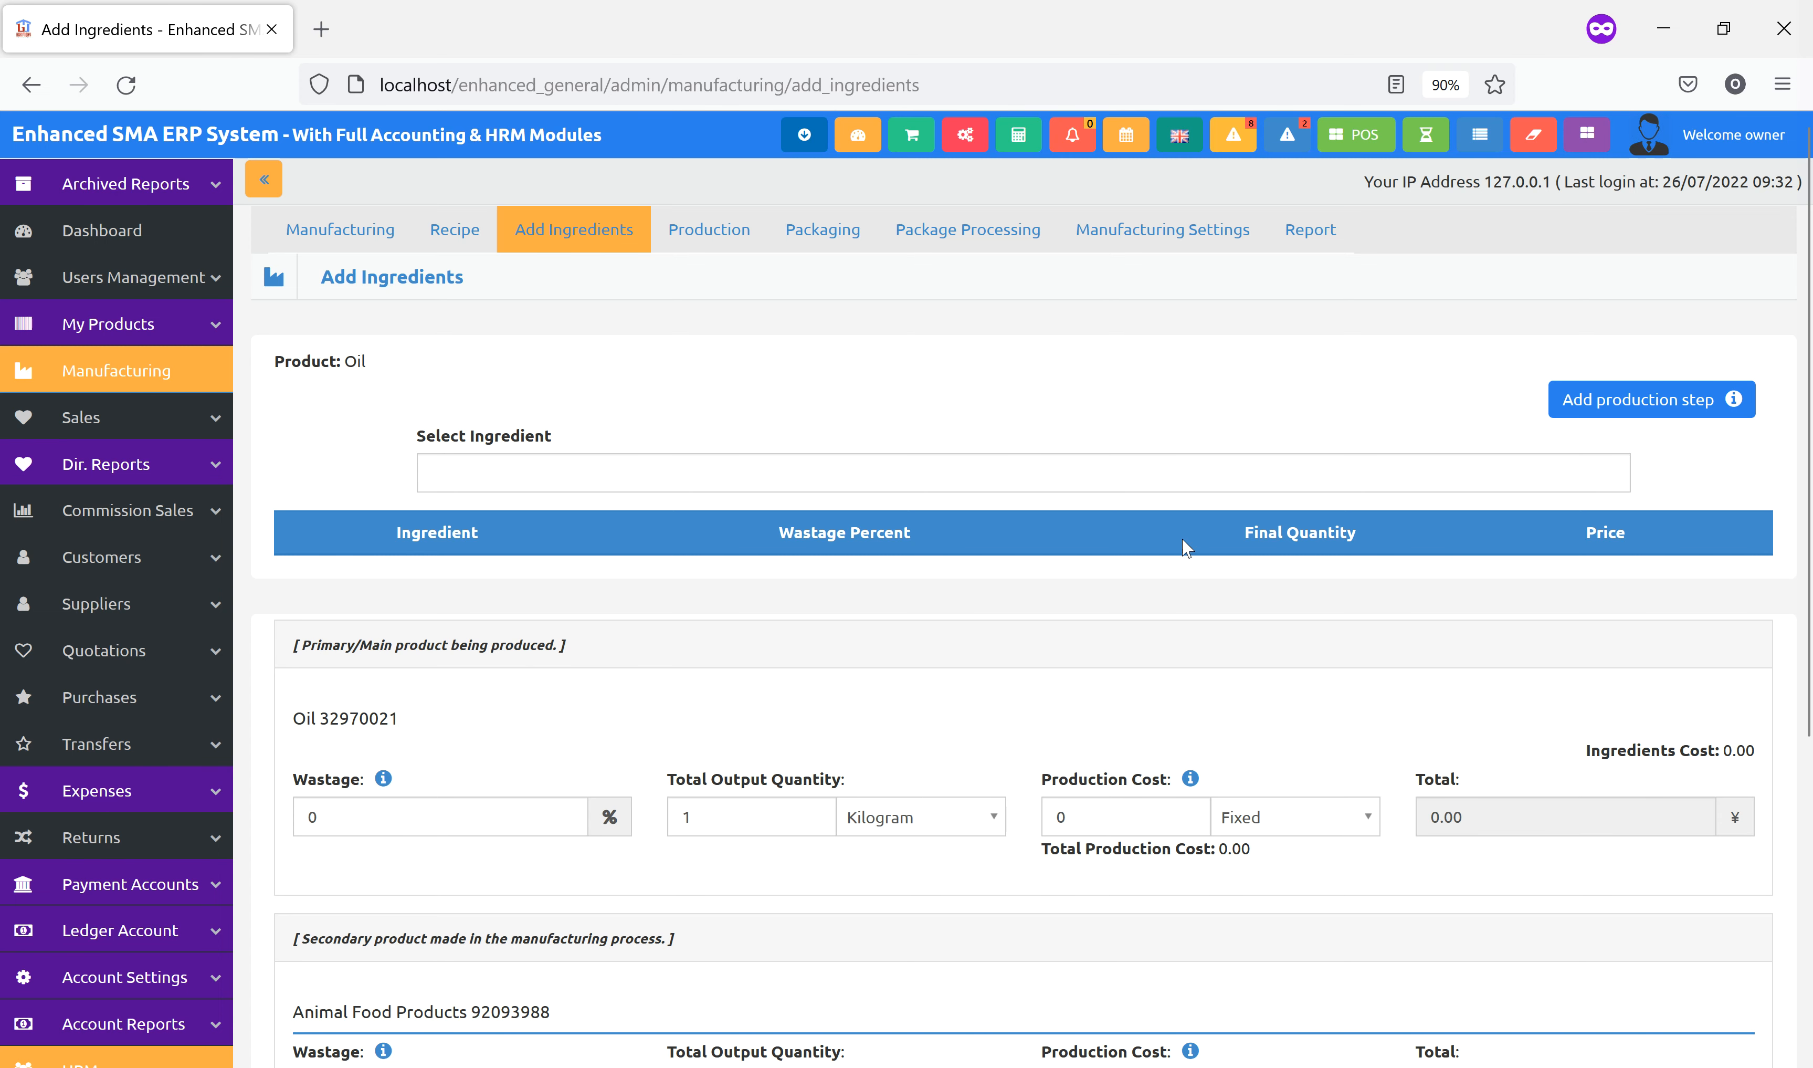
pyautogui.scroll(-3, 1186, 564)
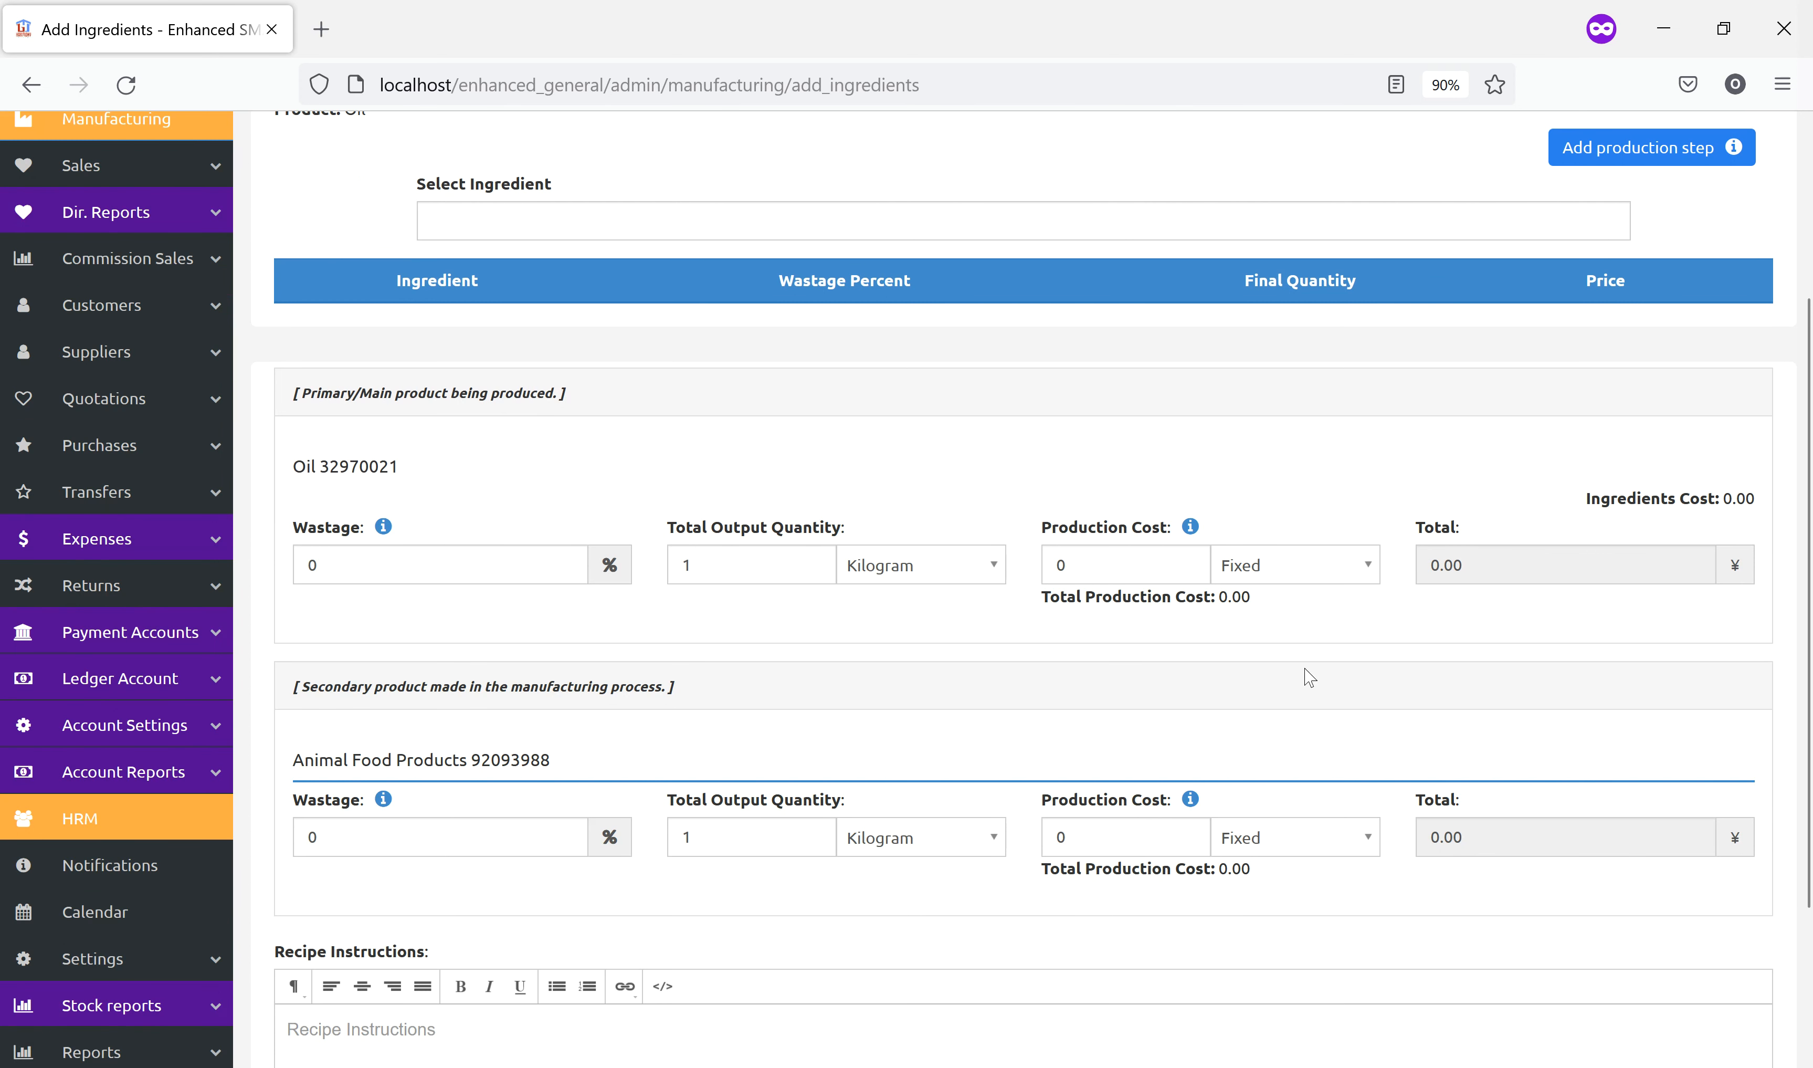
pyautogui.scroll(2, 1312, 667)
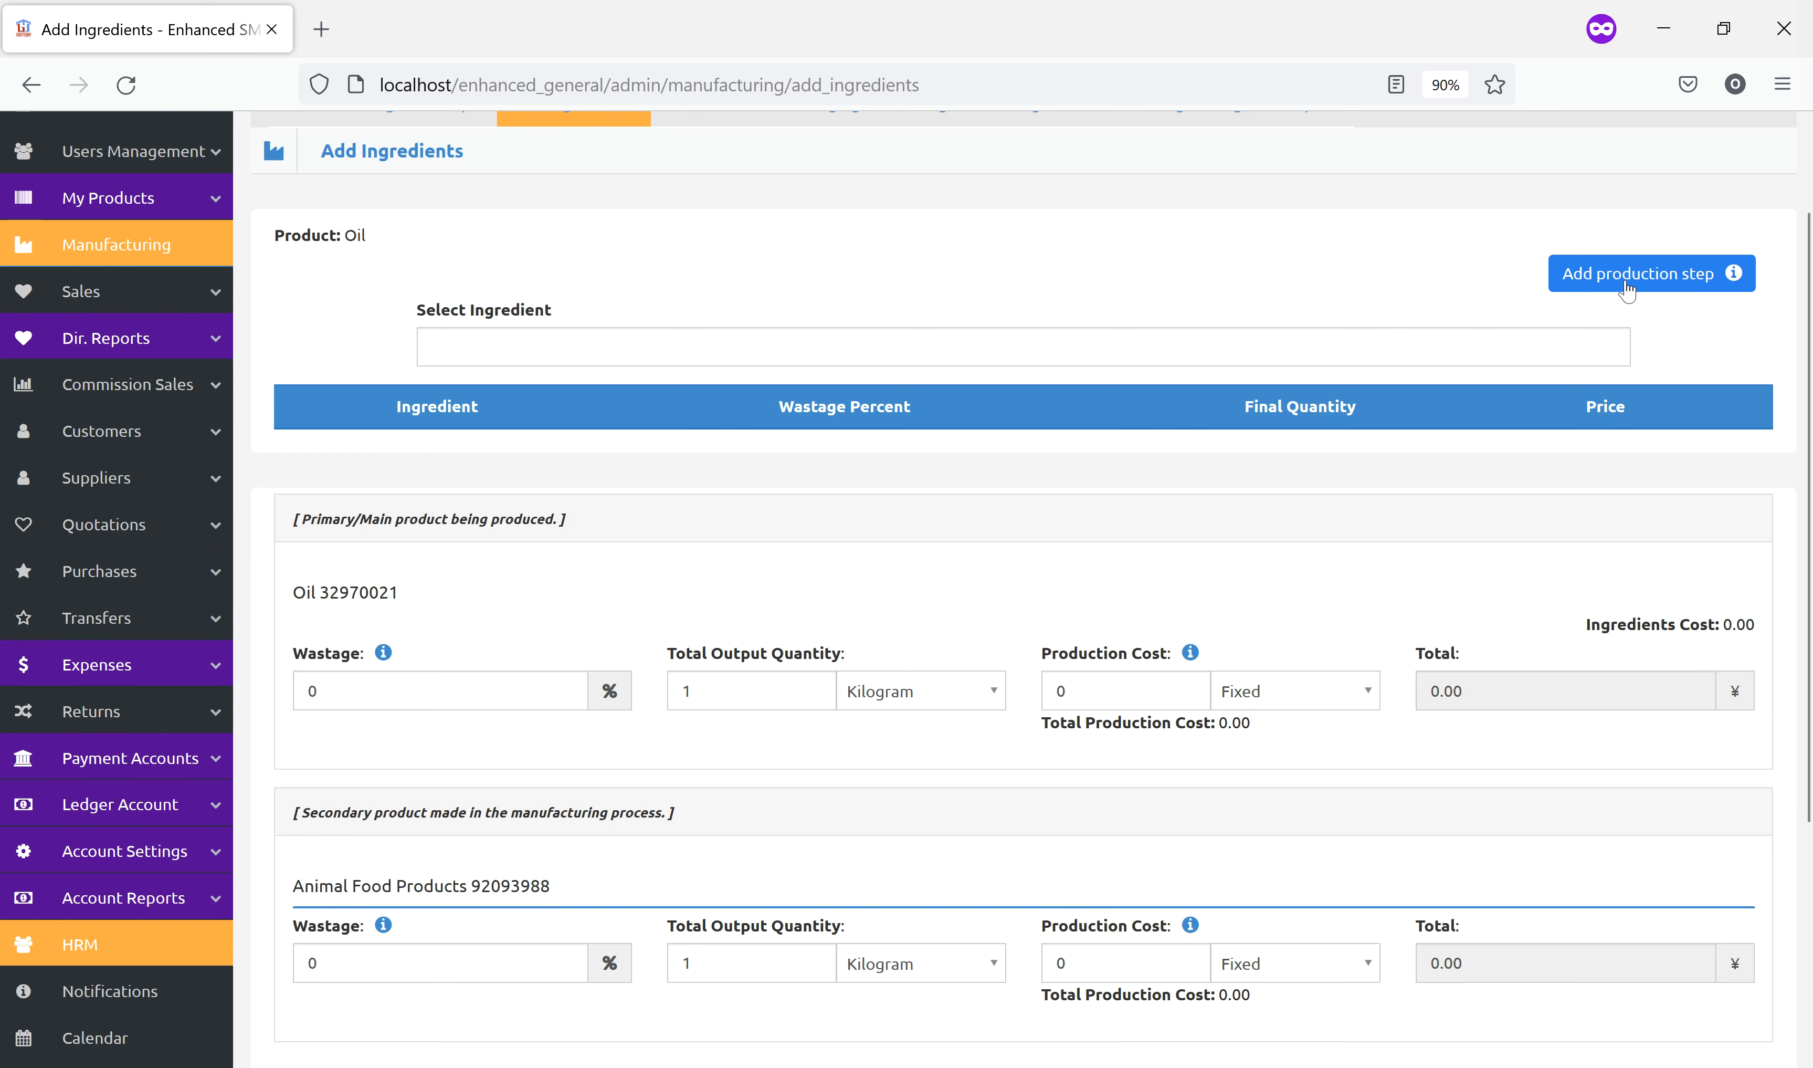
# Try out a production step named Stage 1 with Olive Fruit as its ingredient, and remove that step.
pyautogui.click(1655, 283)
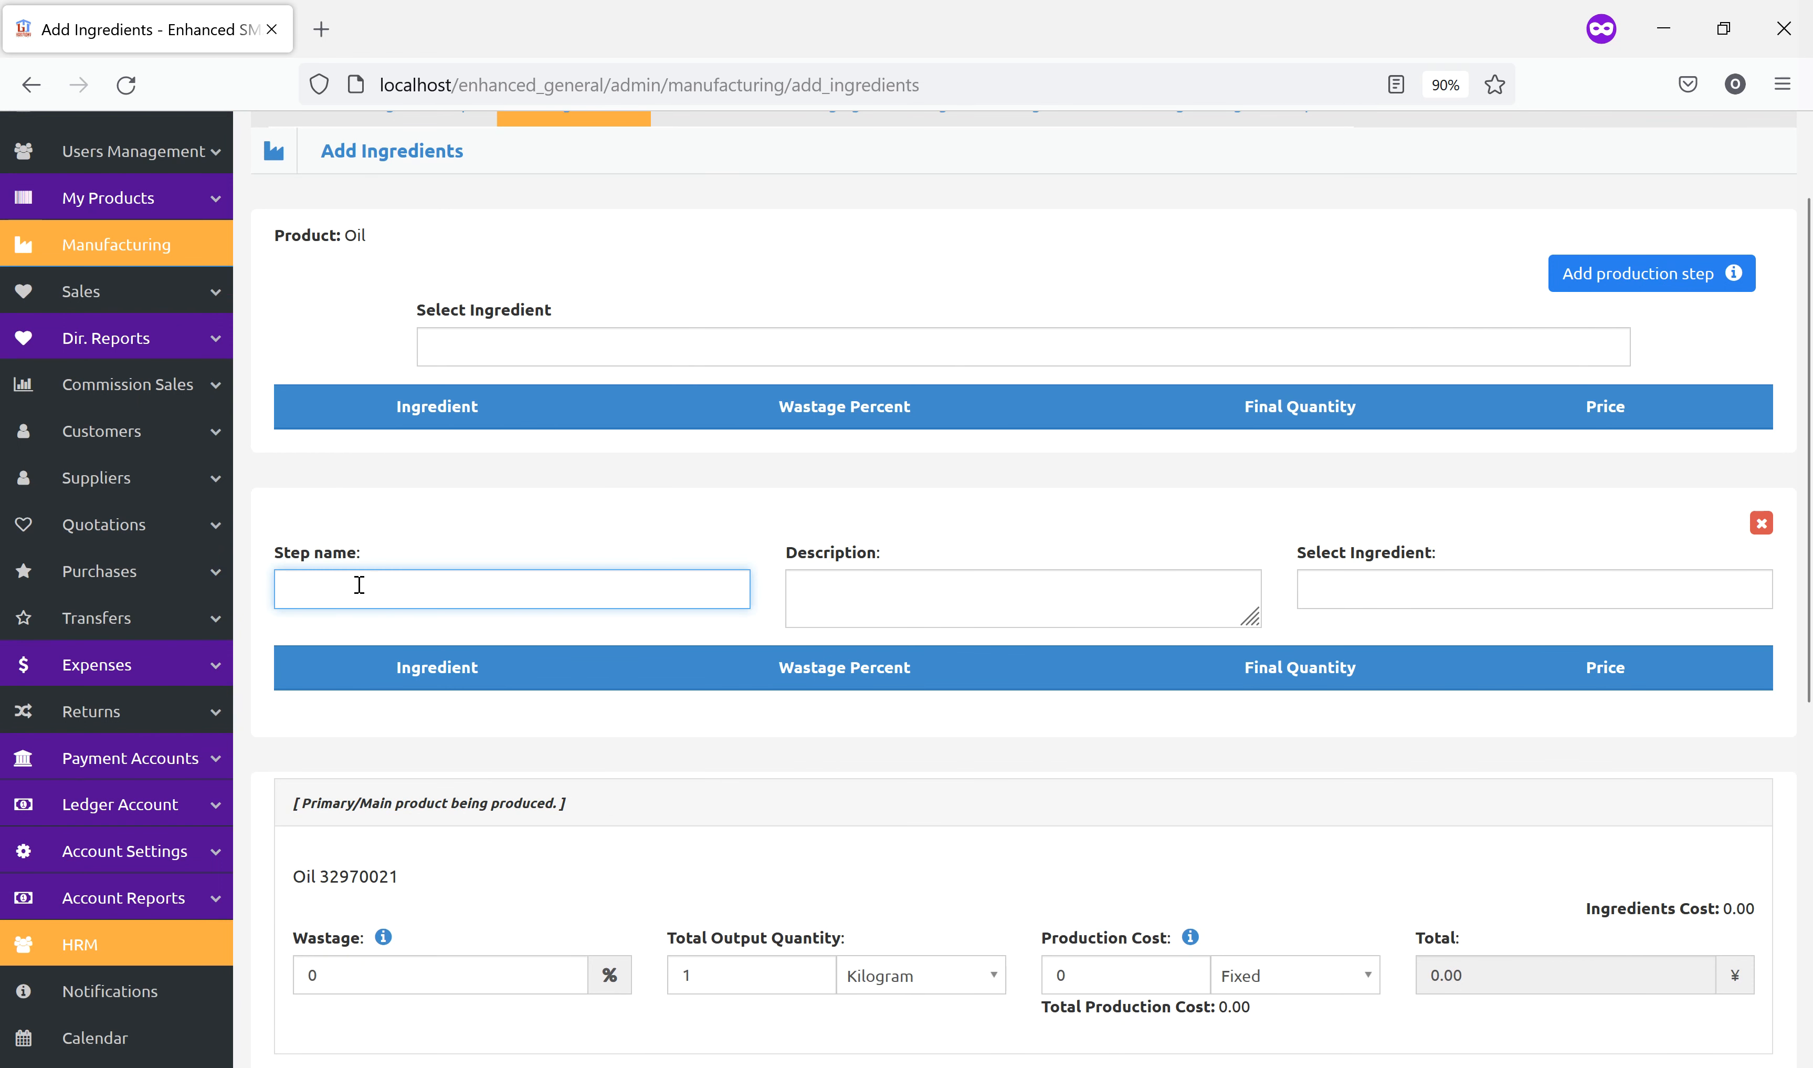
pyautogui.click(524, 589)
pyautogui.write('Stage 1')
pyautogui.click(1402, 587)
pyautogui.write('ol')
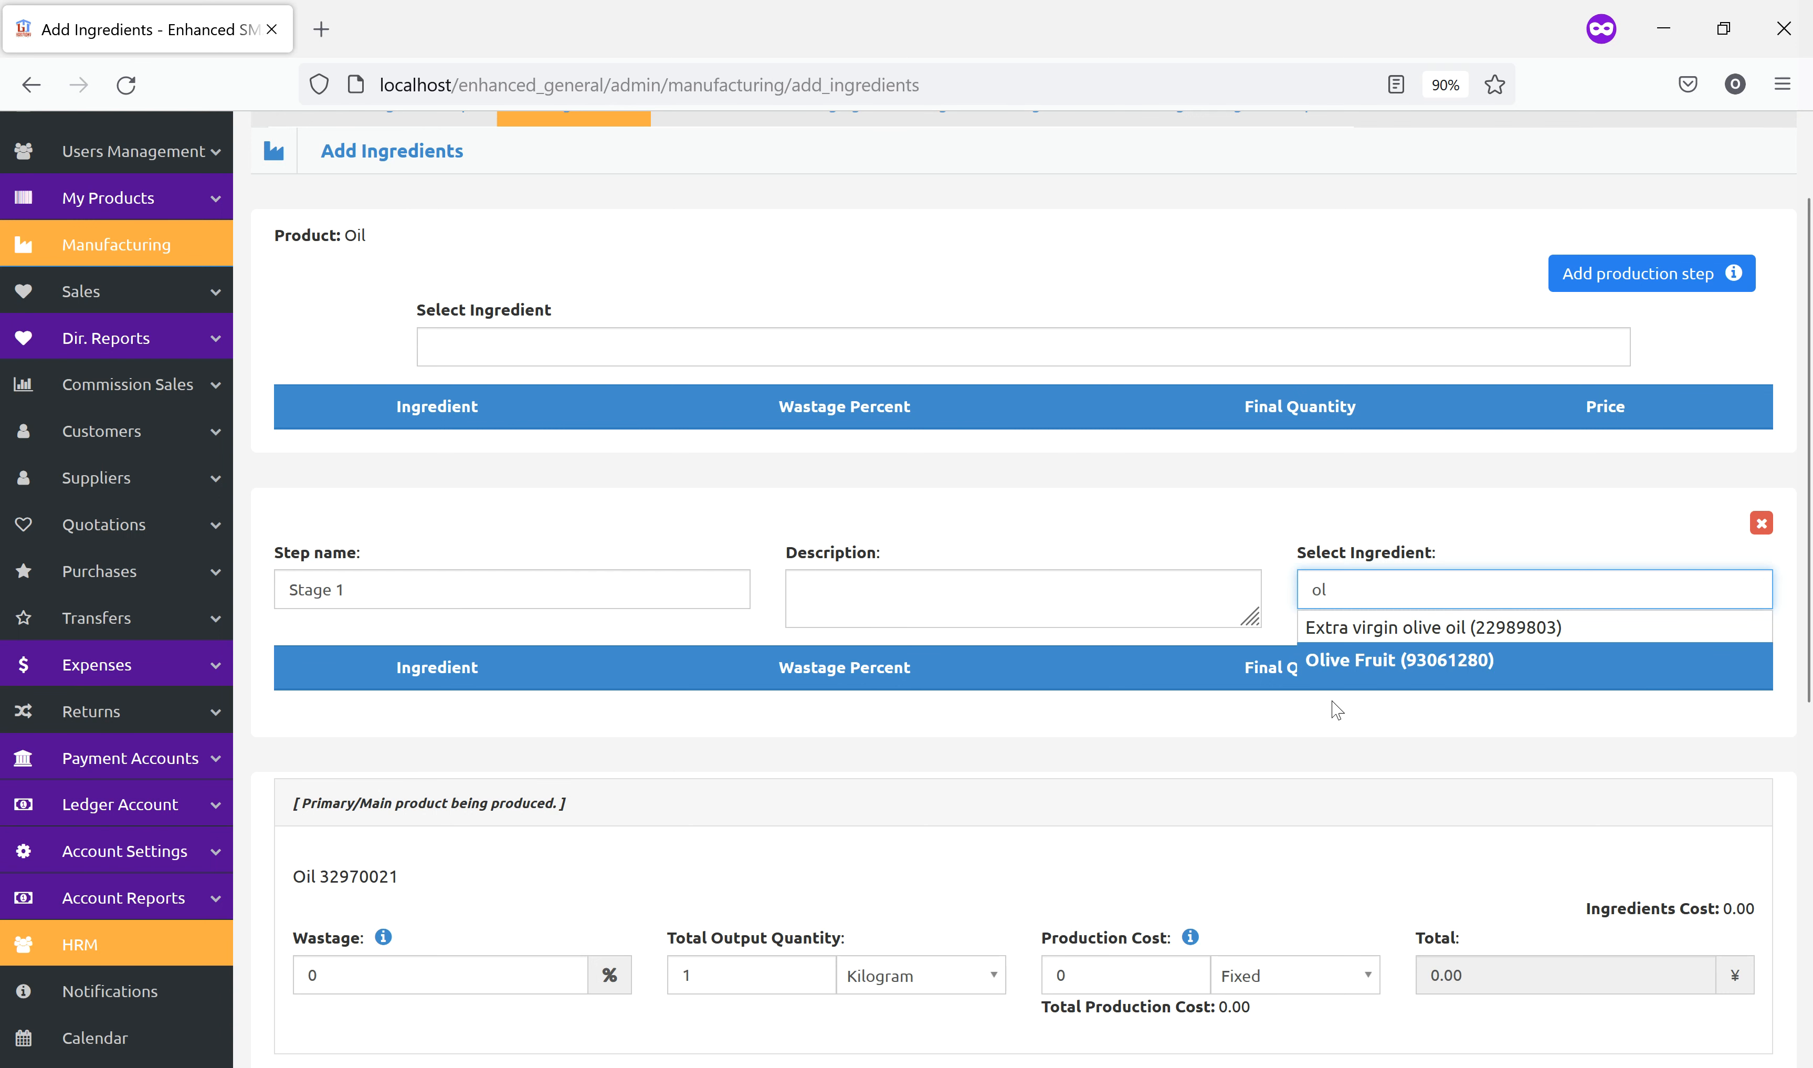
pyautogui.click(1367, 659)
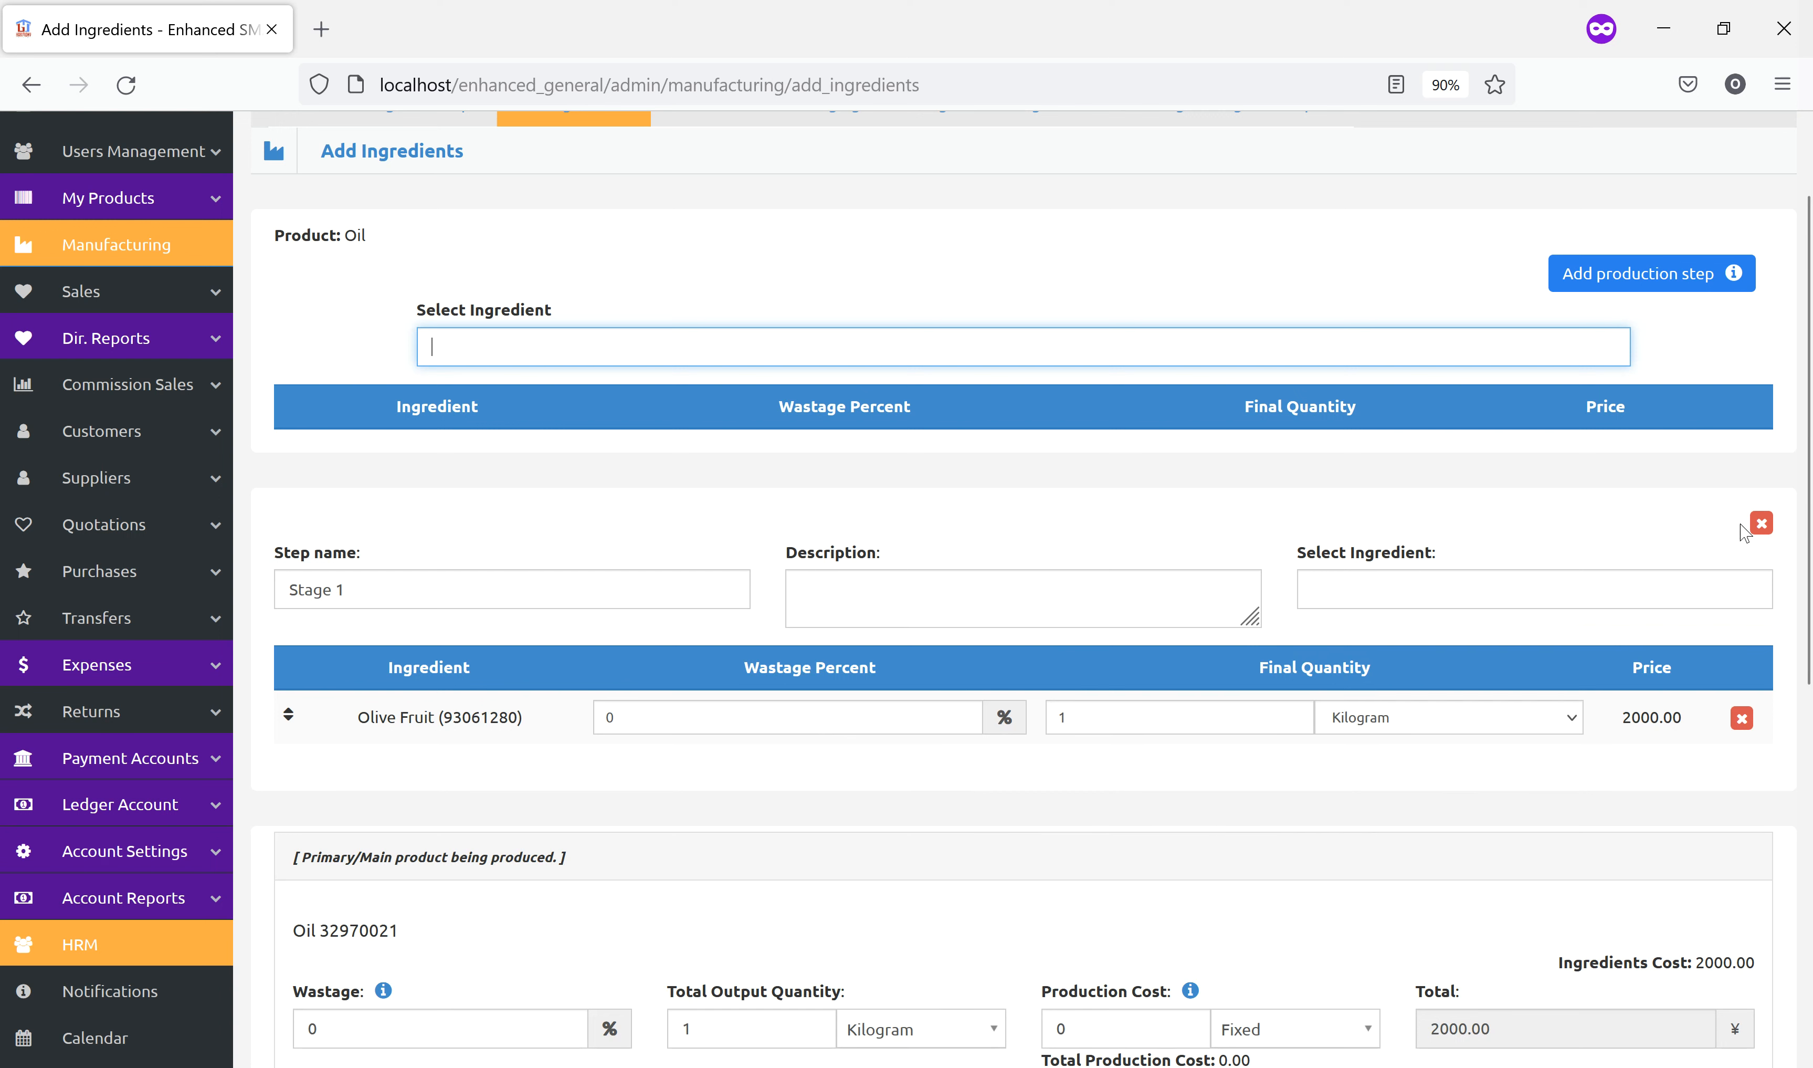
pyautogui.click(1760, 523)
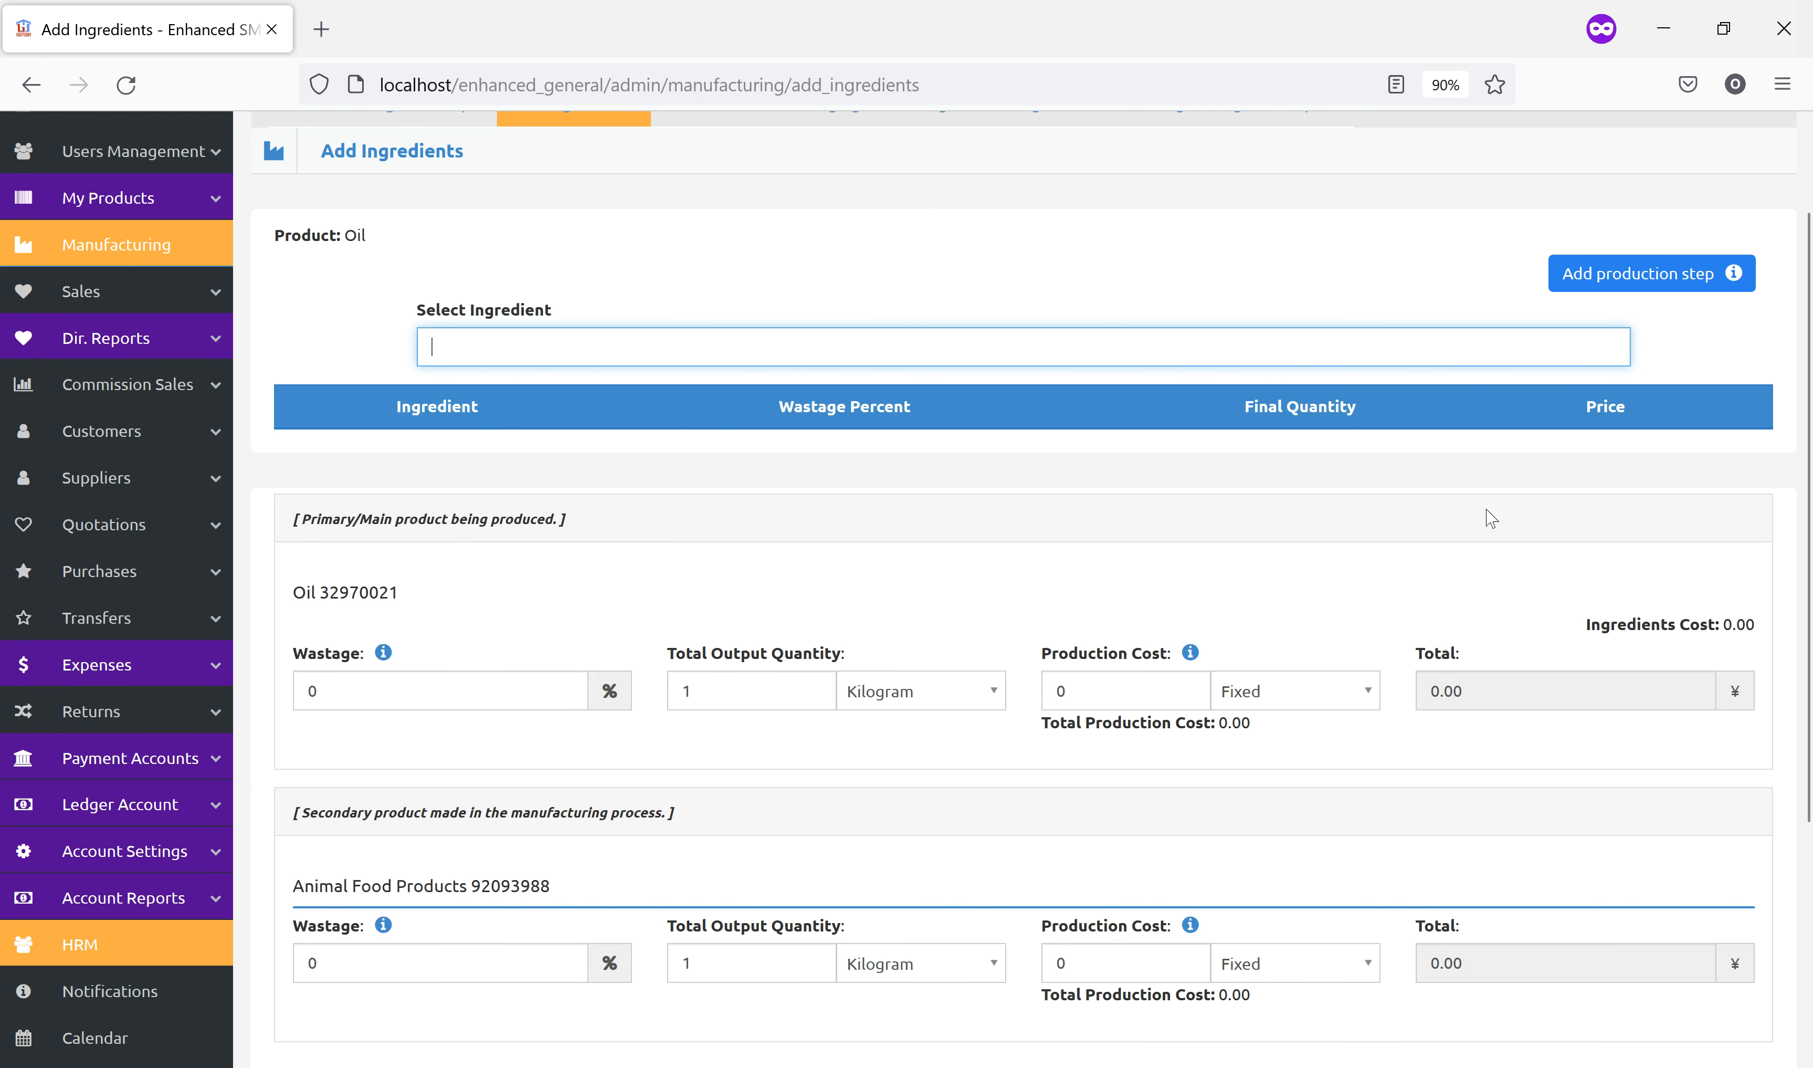
# Add Olive Fruit as an ingredient of the Oil recipe with a final quantity of 10 kilograms.
pyautogui.write('ol')
pyautogui.click(589, 434)
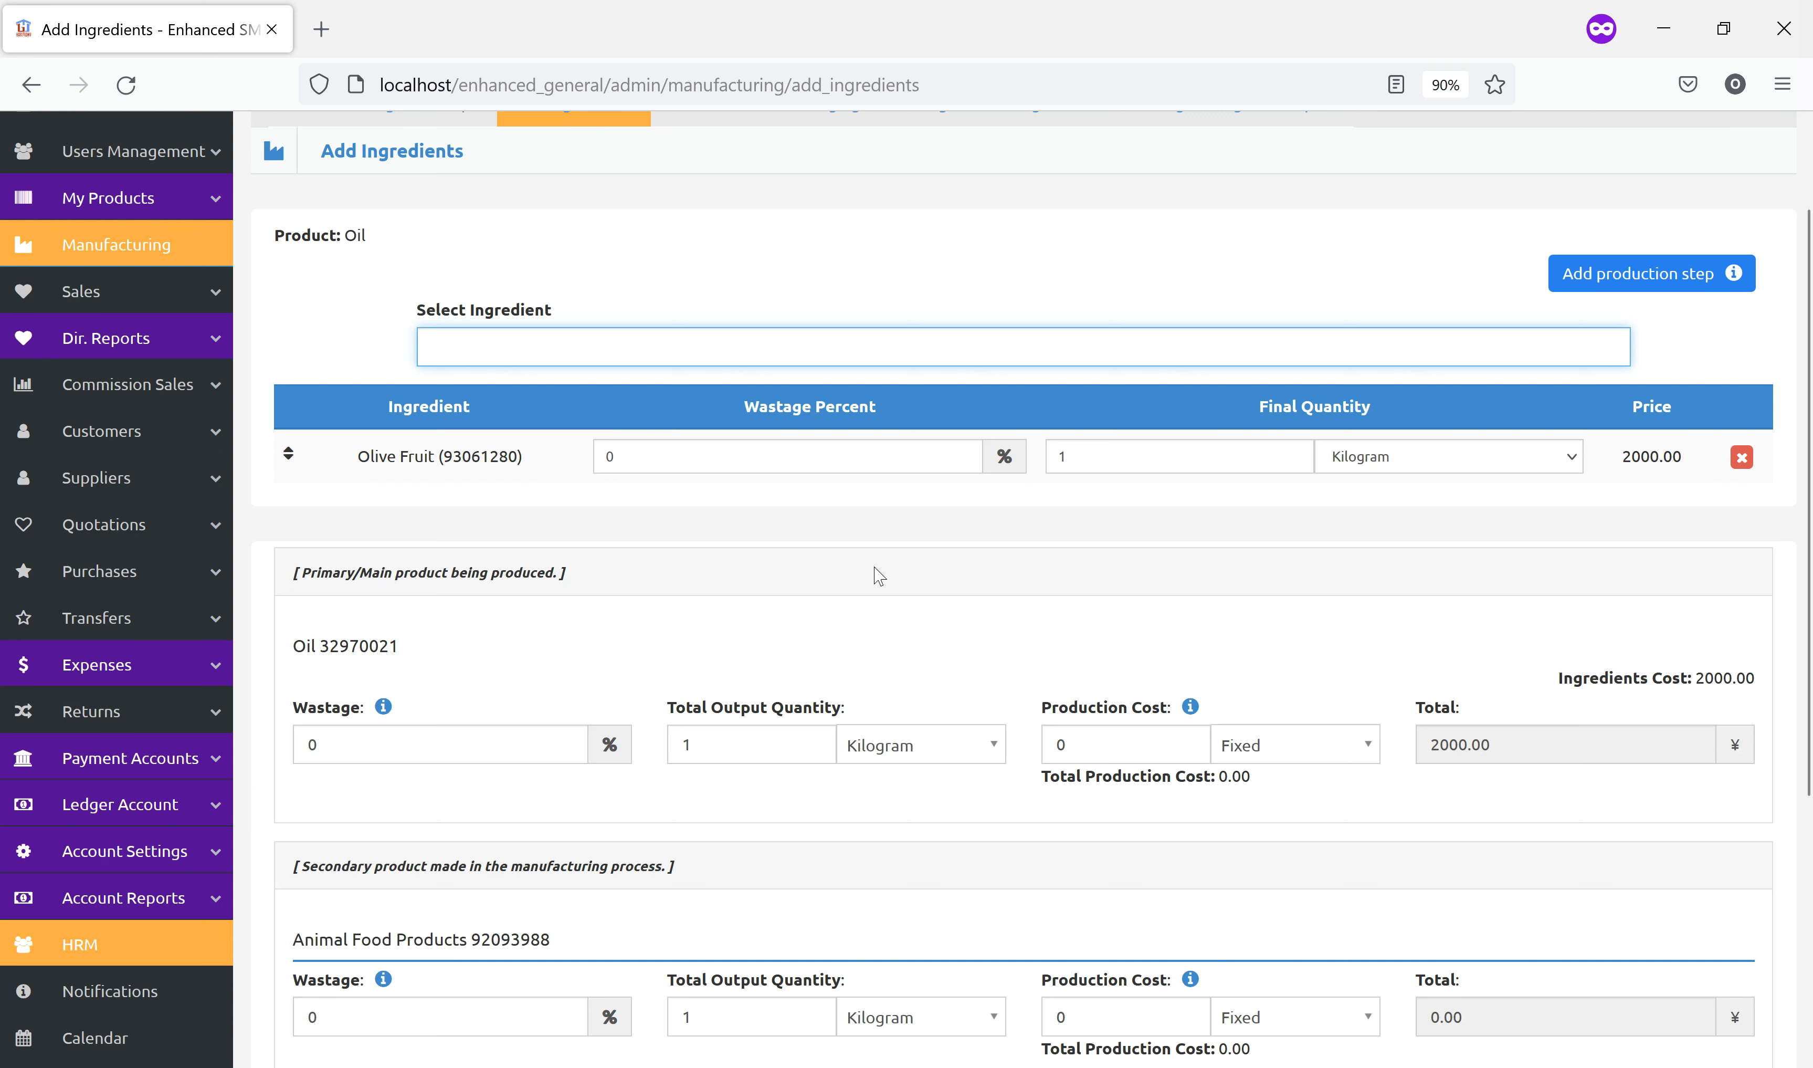
pyautogui.click(1111, 449)
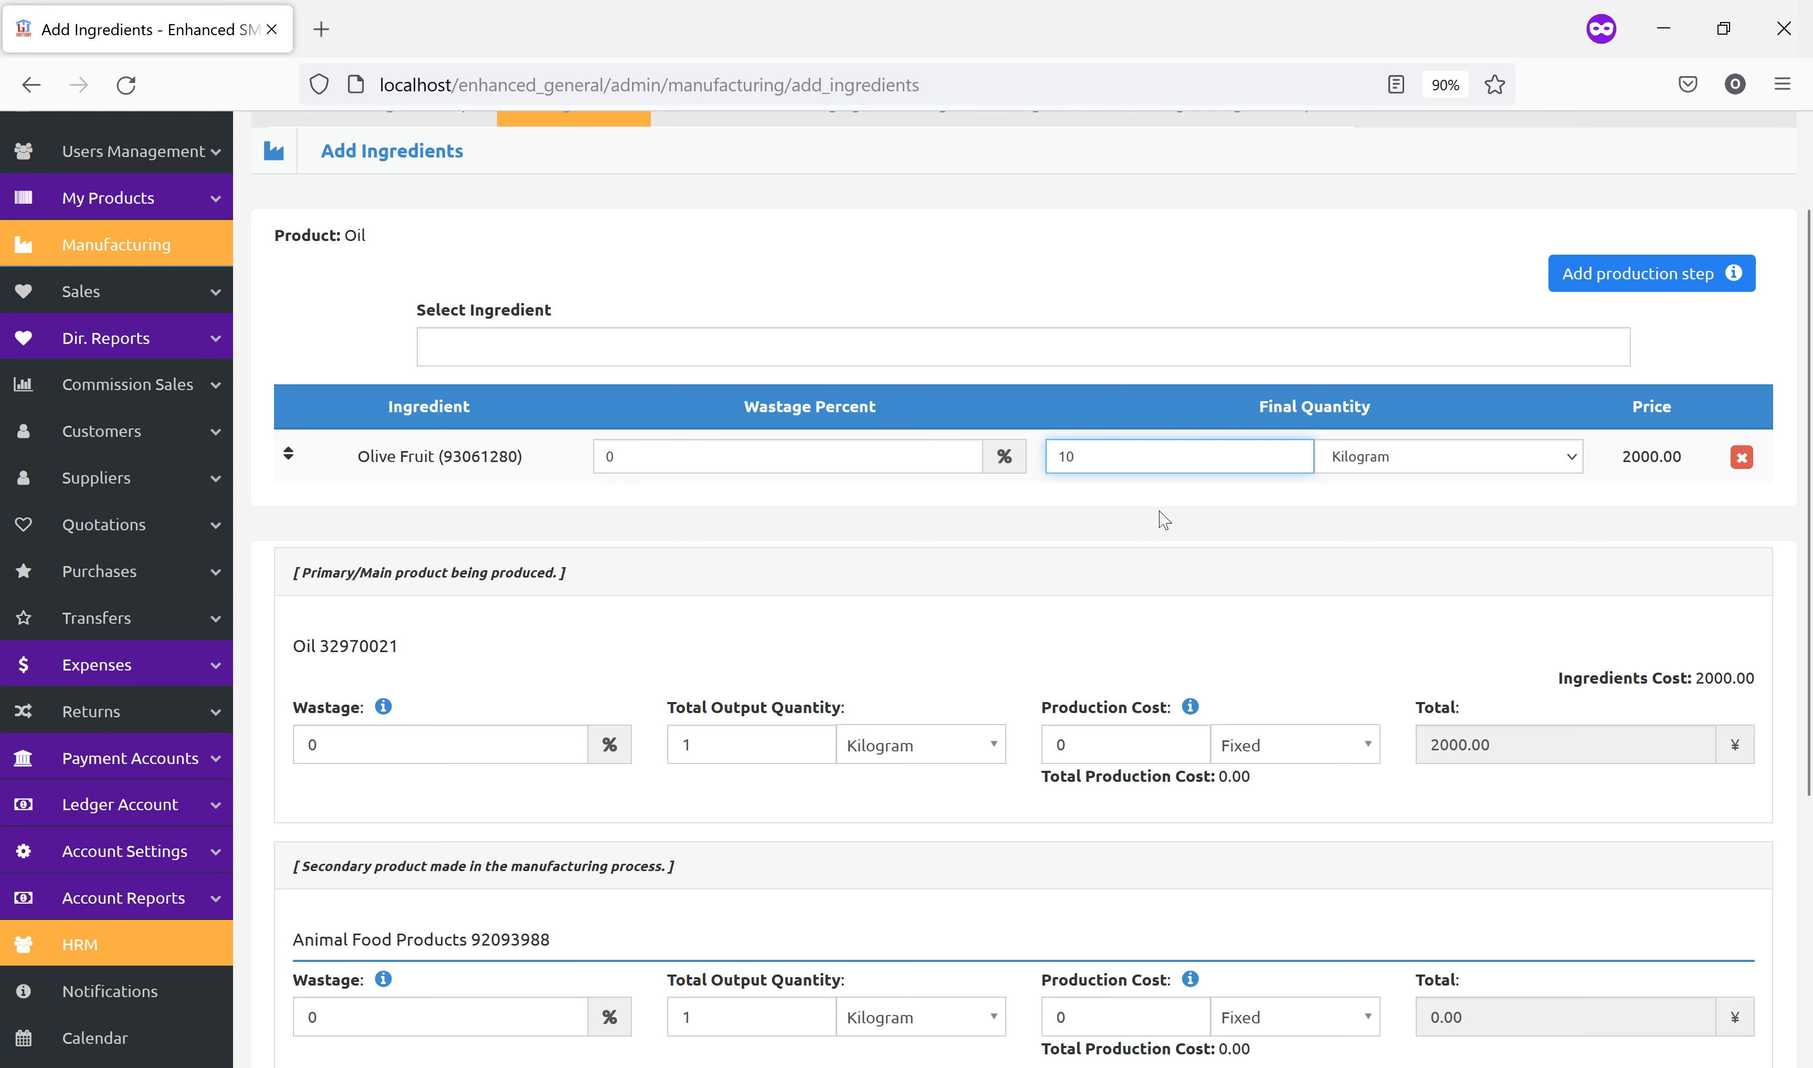
pyautogui.press('Return')
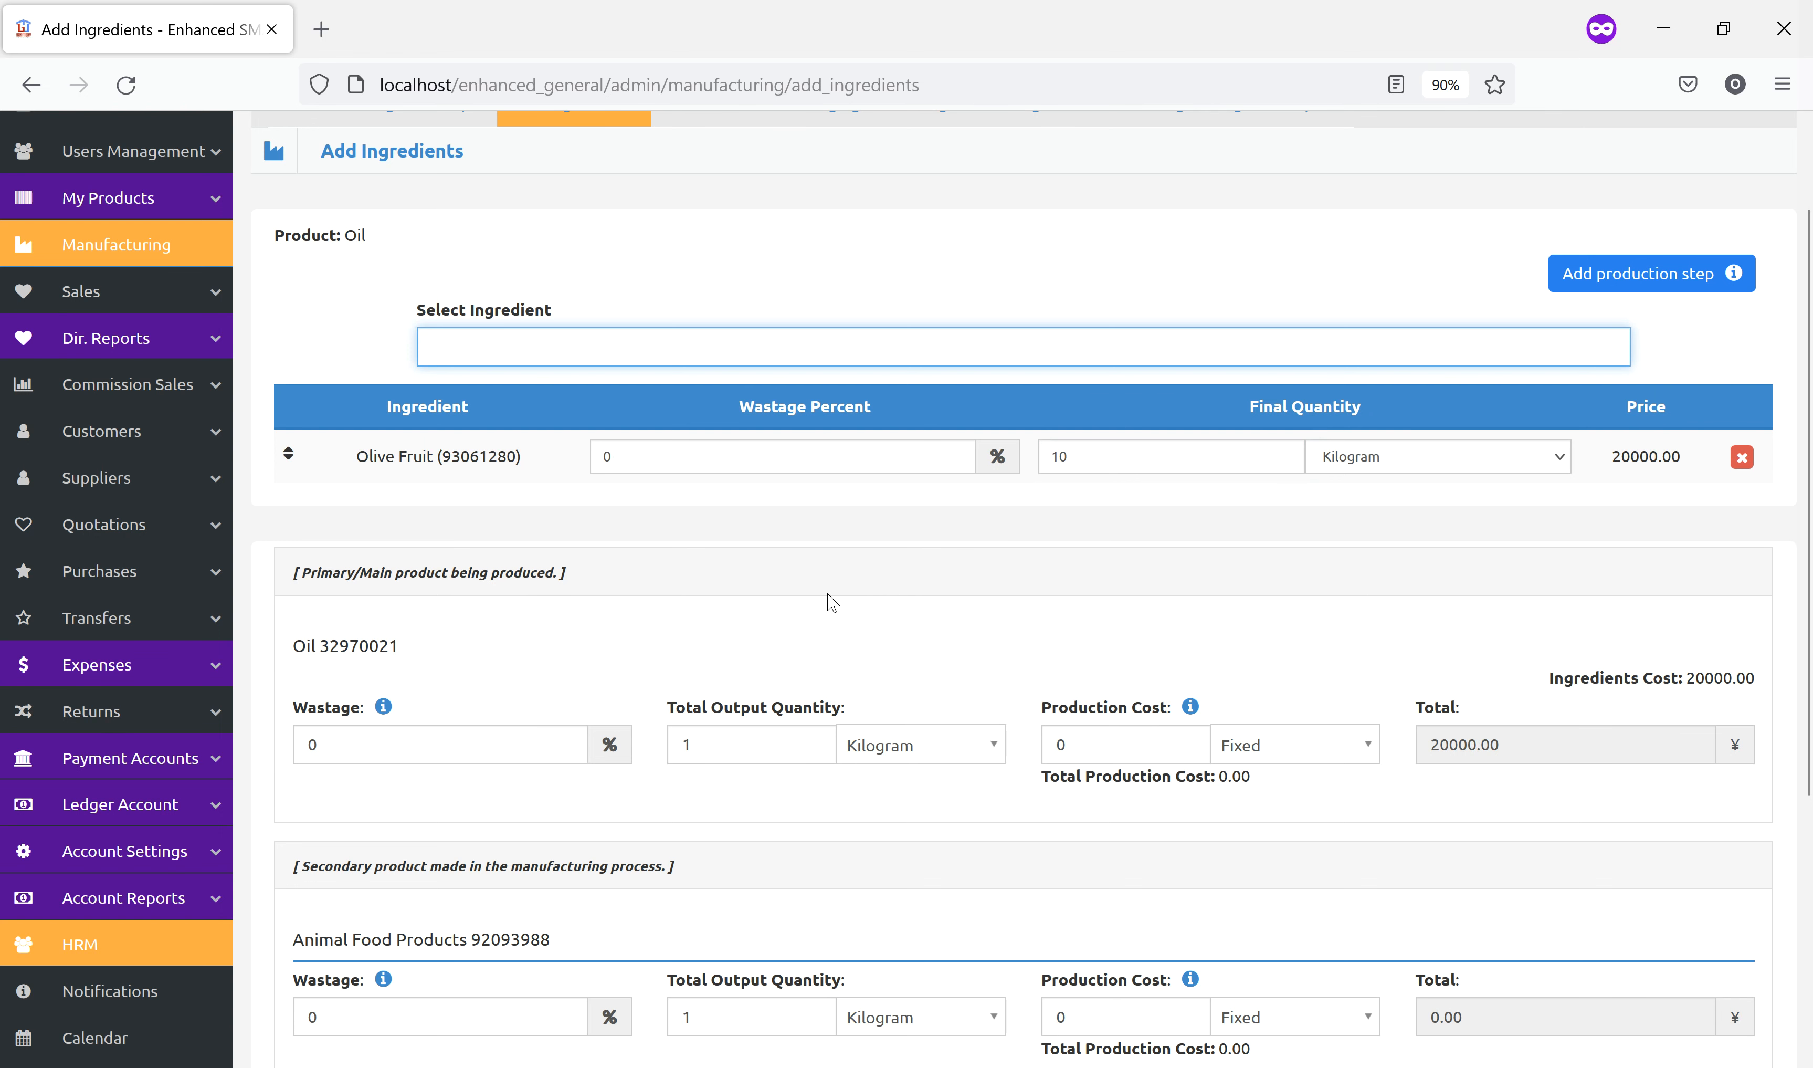
# Set the total output quantity to 8 kilograms for Oil and 2 kilograms for Animal Food Products.
pyautogui.scroll(-3, 828, 601)
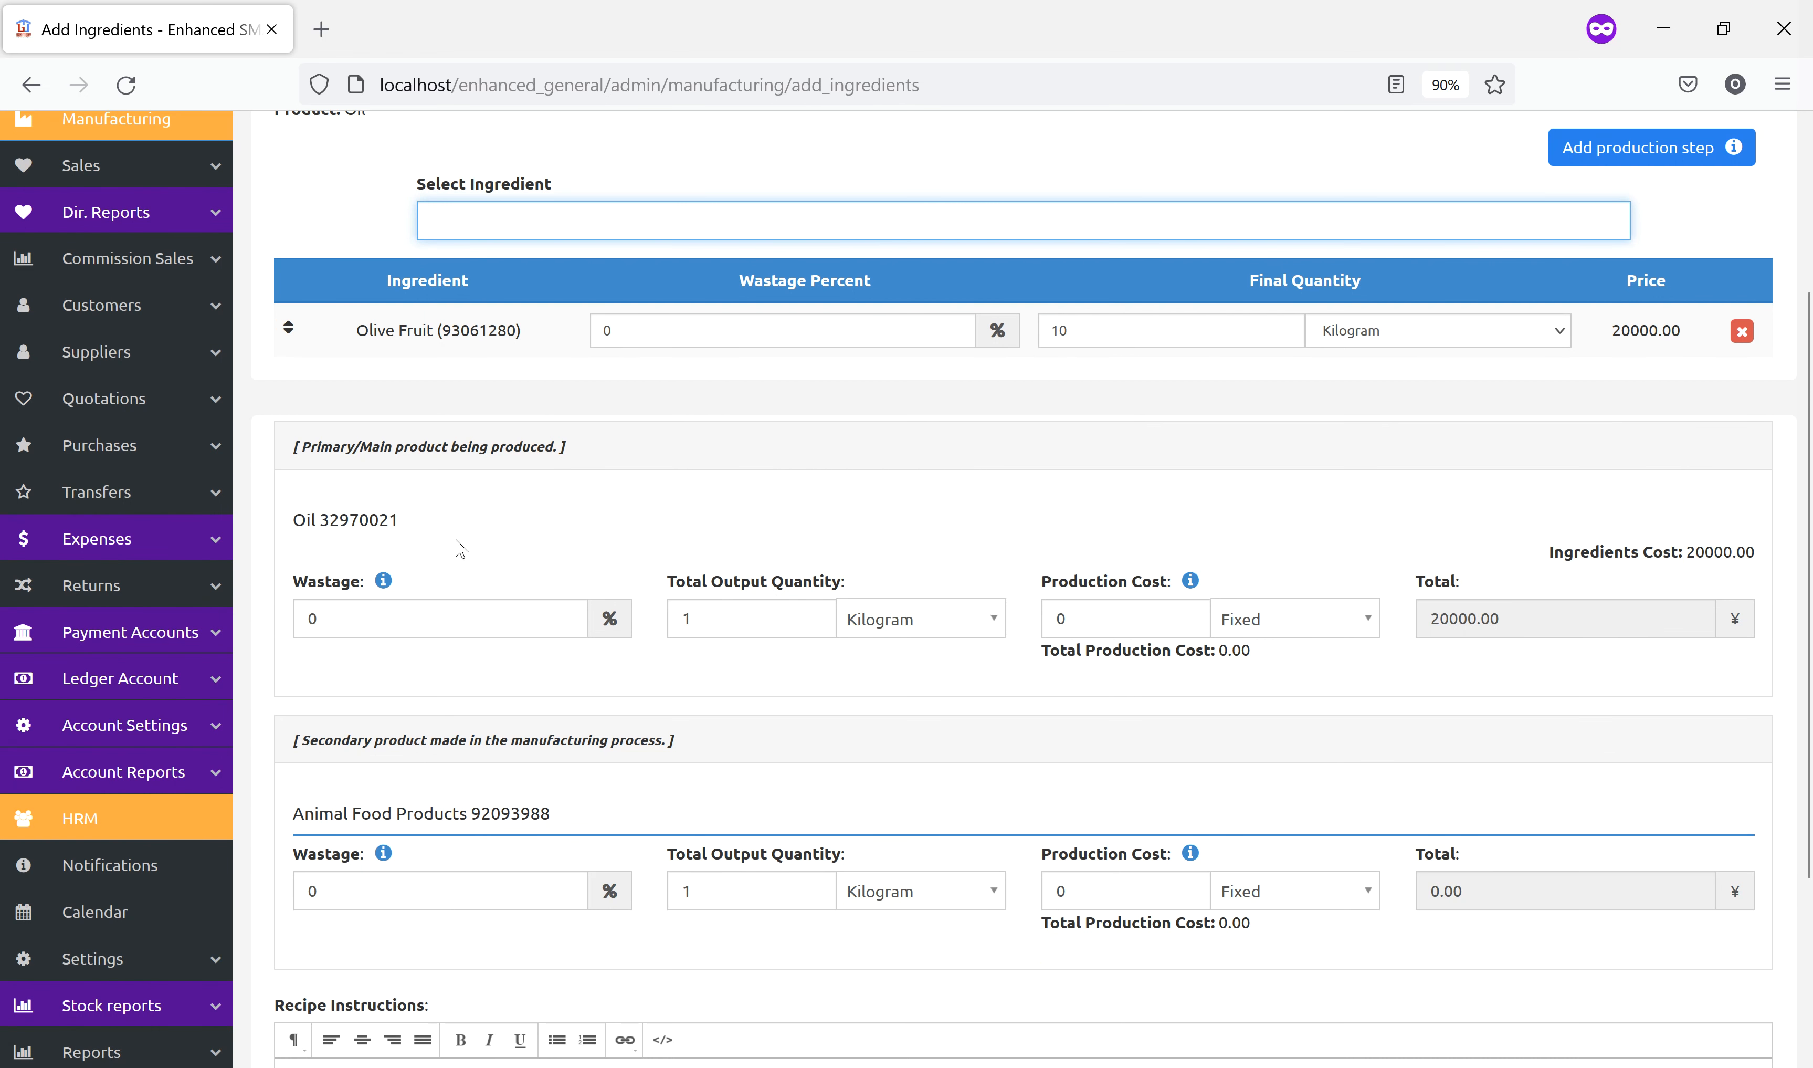
pyautogui.click(755, 623)
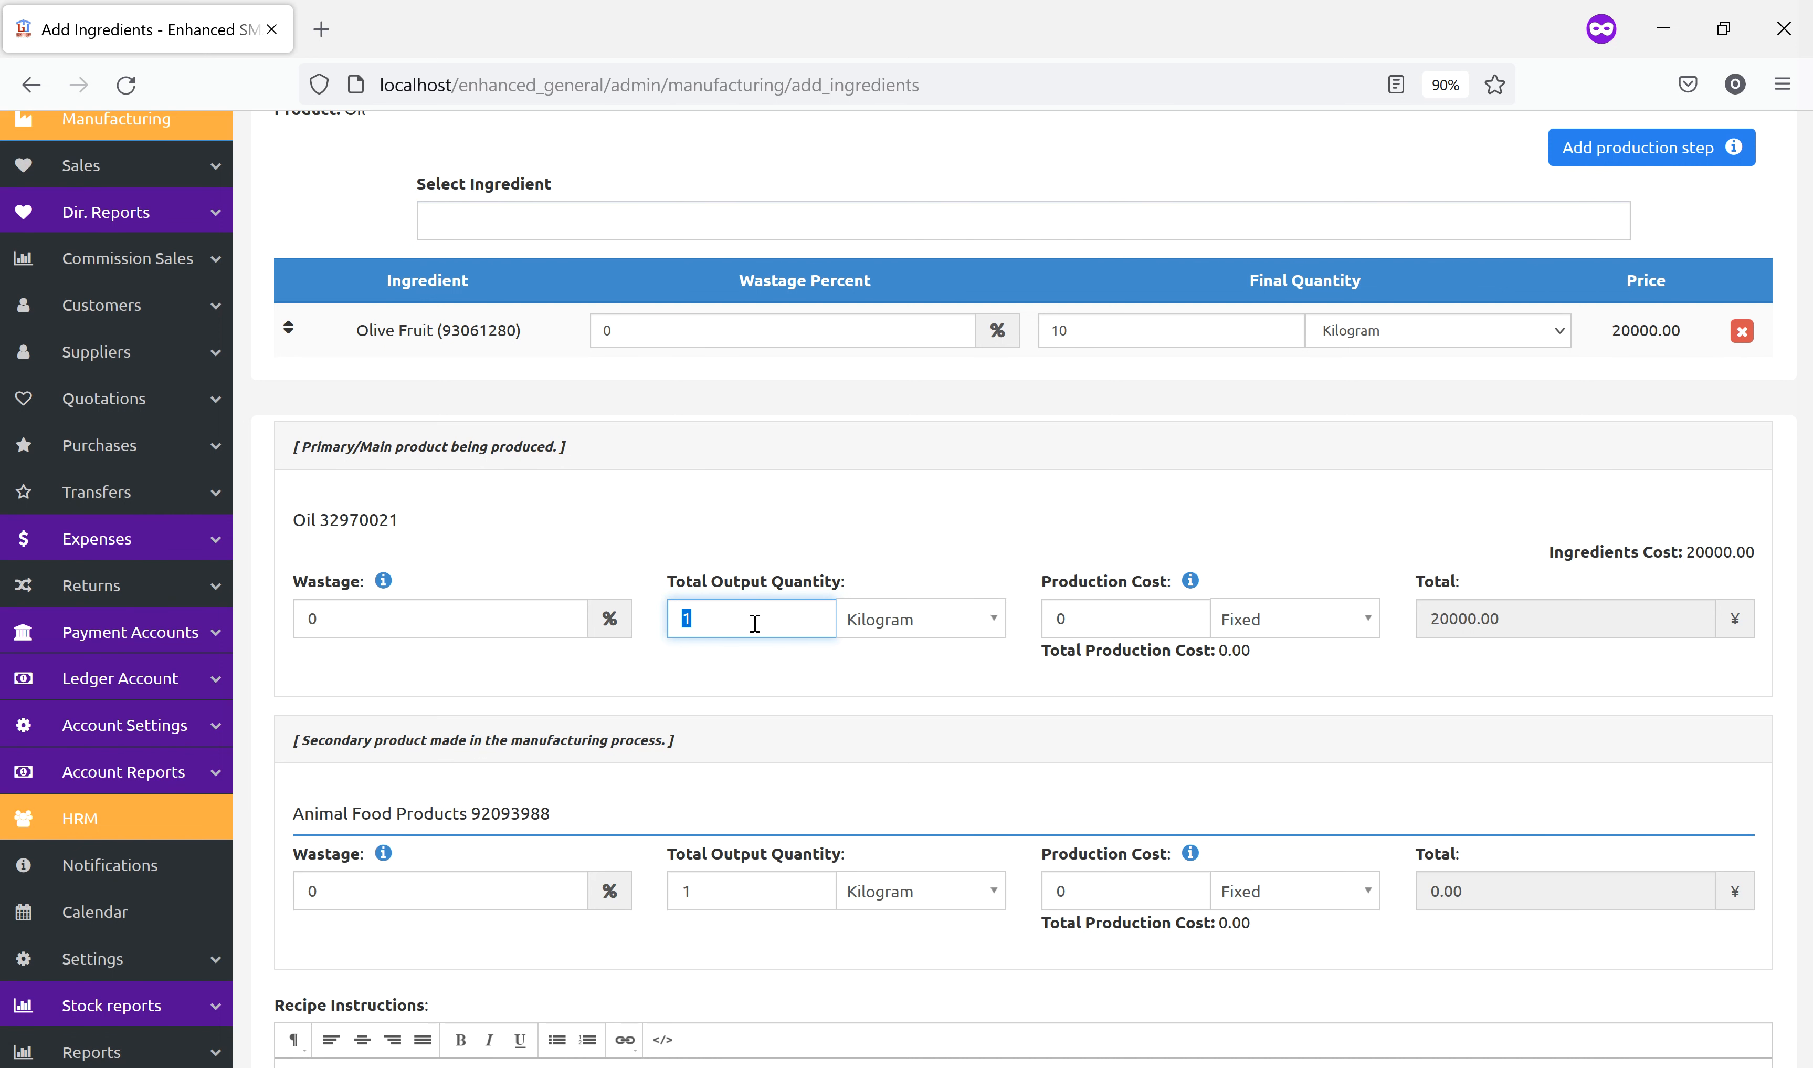
pyautogui.write('8')
pyautogui.press('Return')
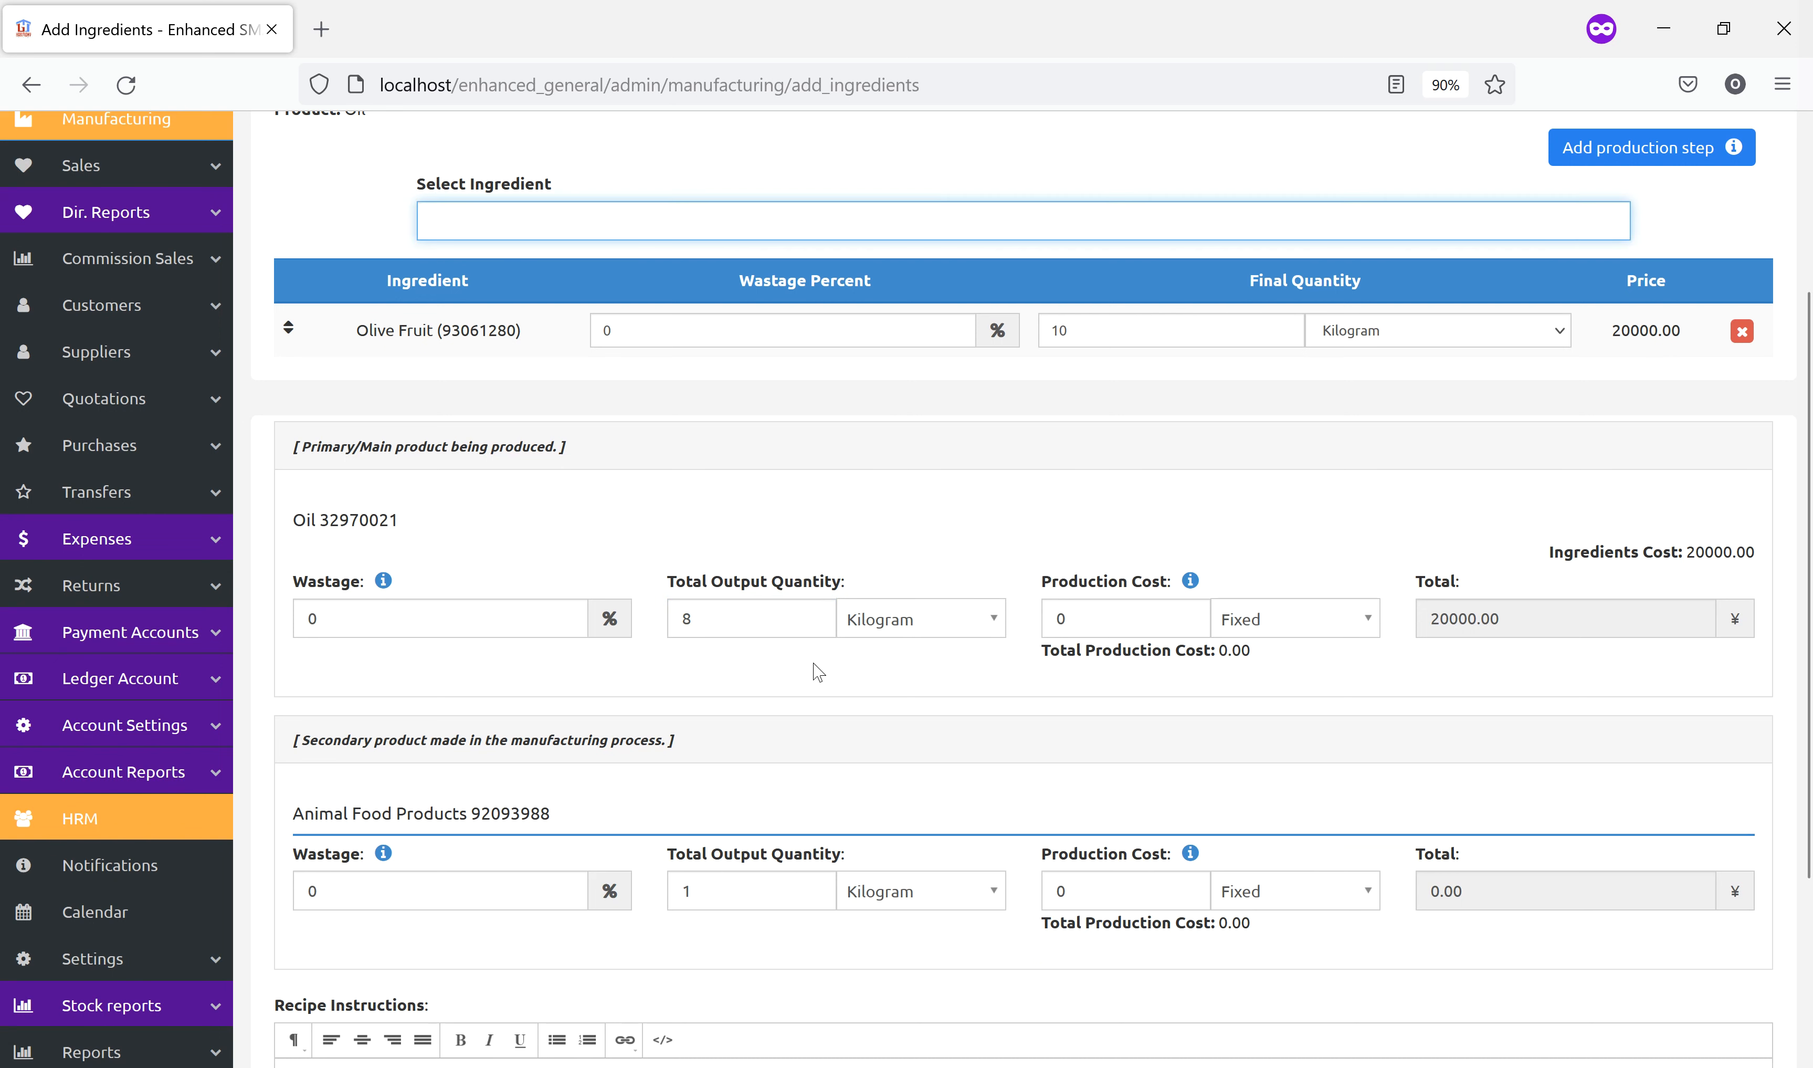
pyautogui.click(744, 890)
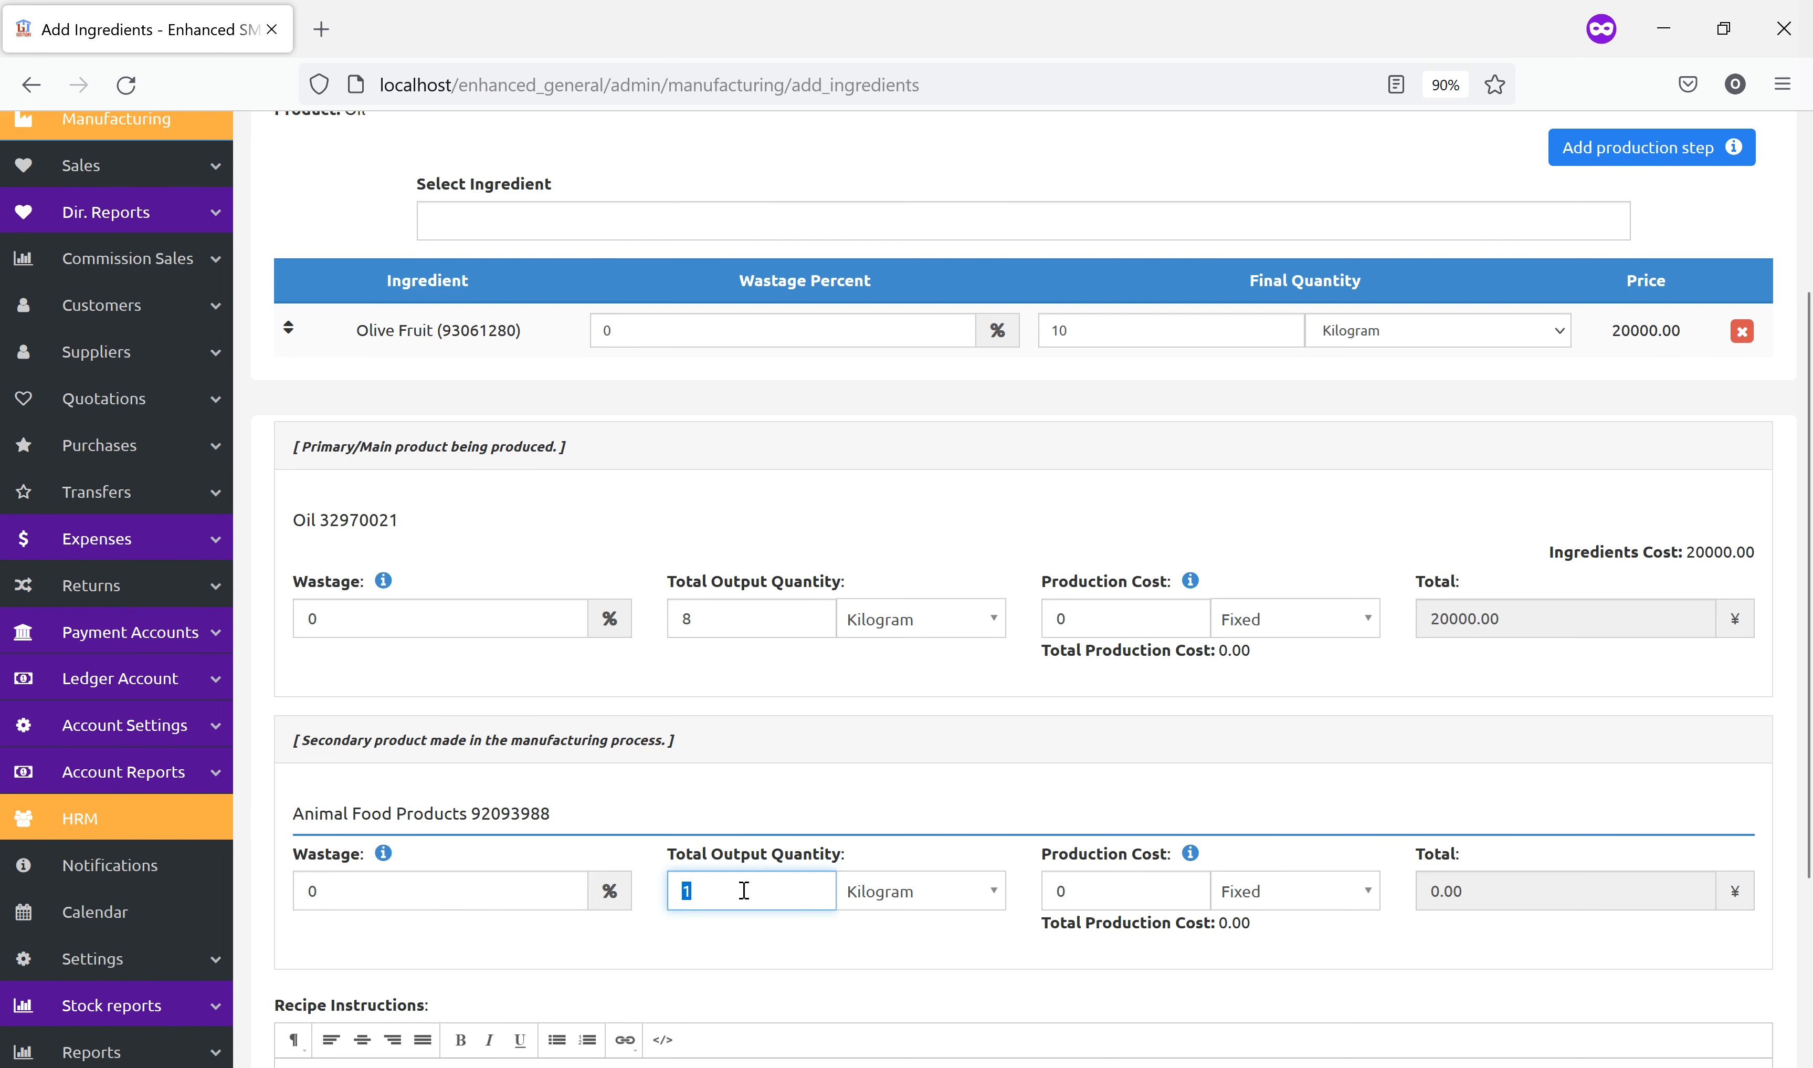
pyautogui.write('2')
pyautogui.click(300, 806)
pyautogui.click(470, 822)
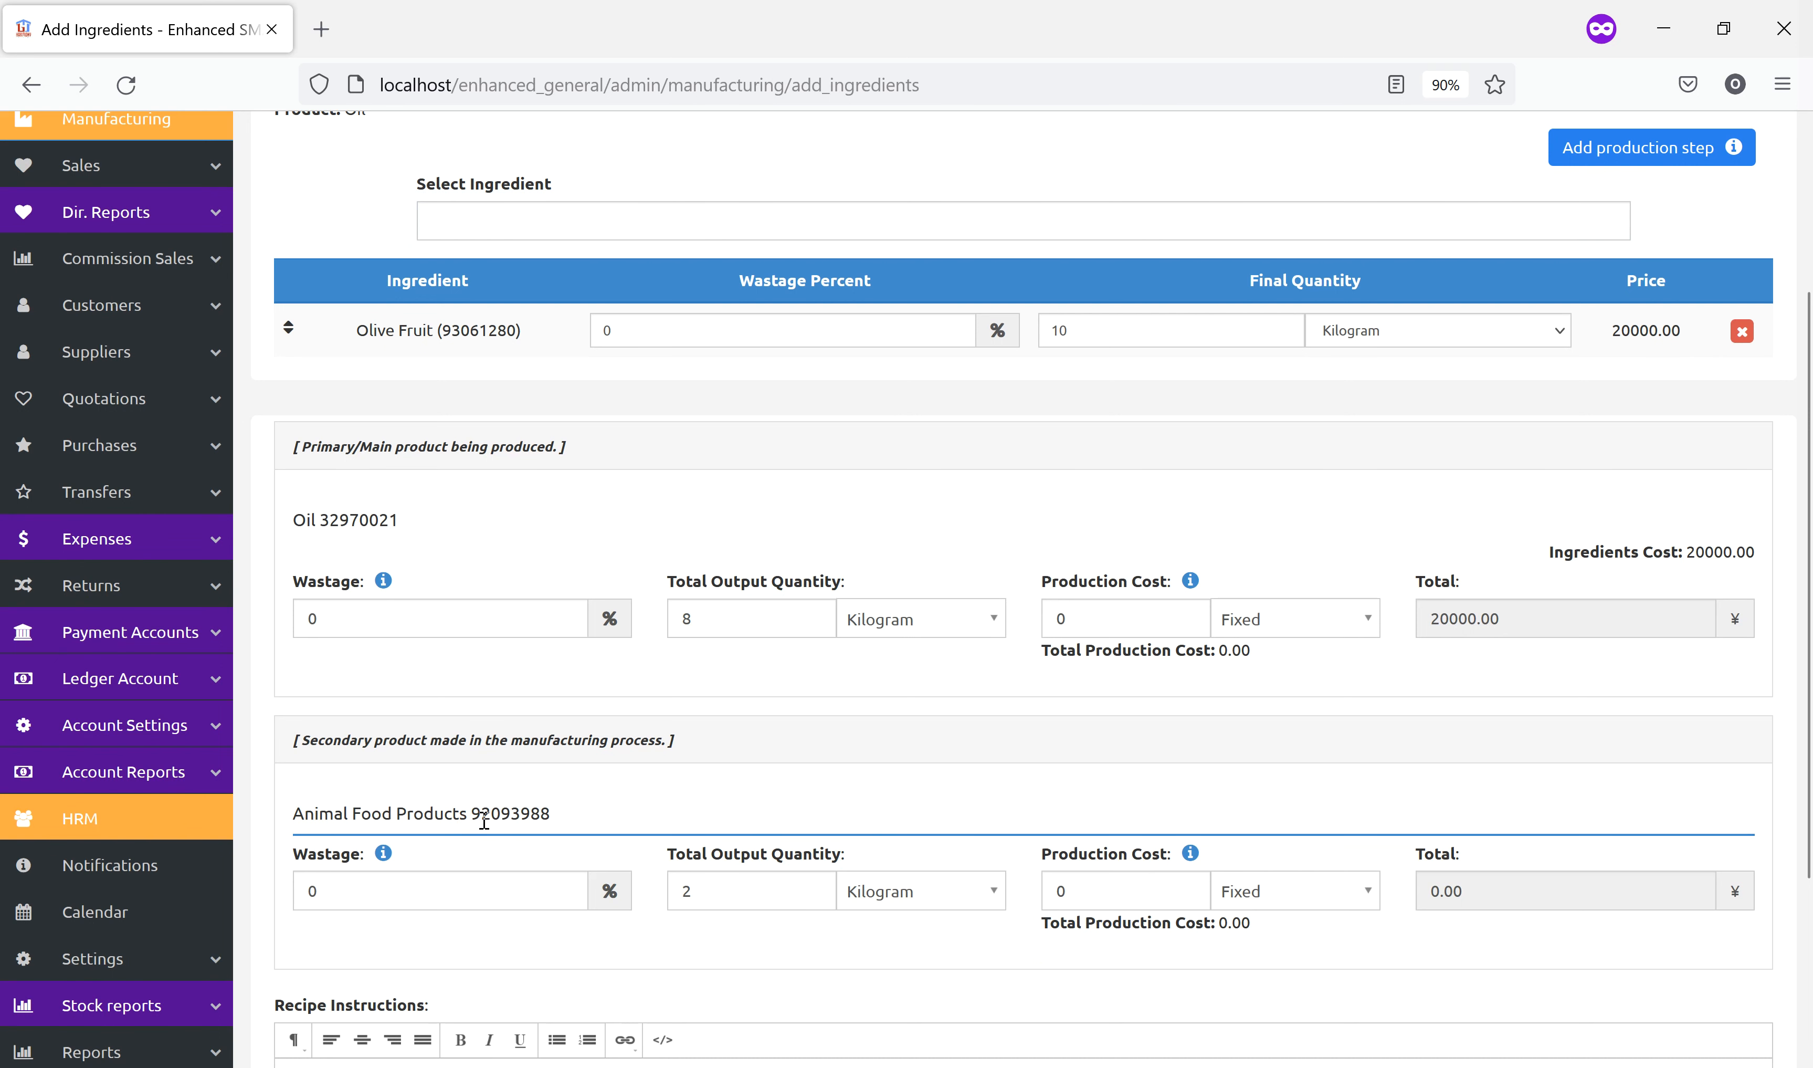
# Check the Olive Fruit wastage field and the unit options of the Olive Fruit and Oil quantities.
pyautogui.scroll(3, 960, 561)
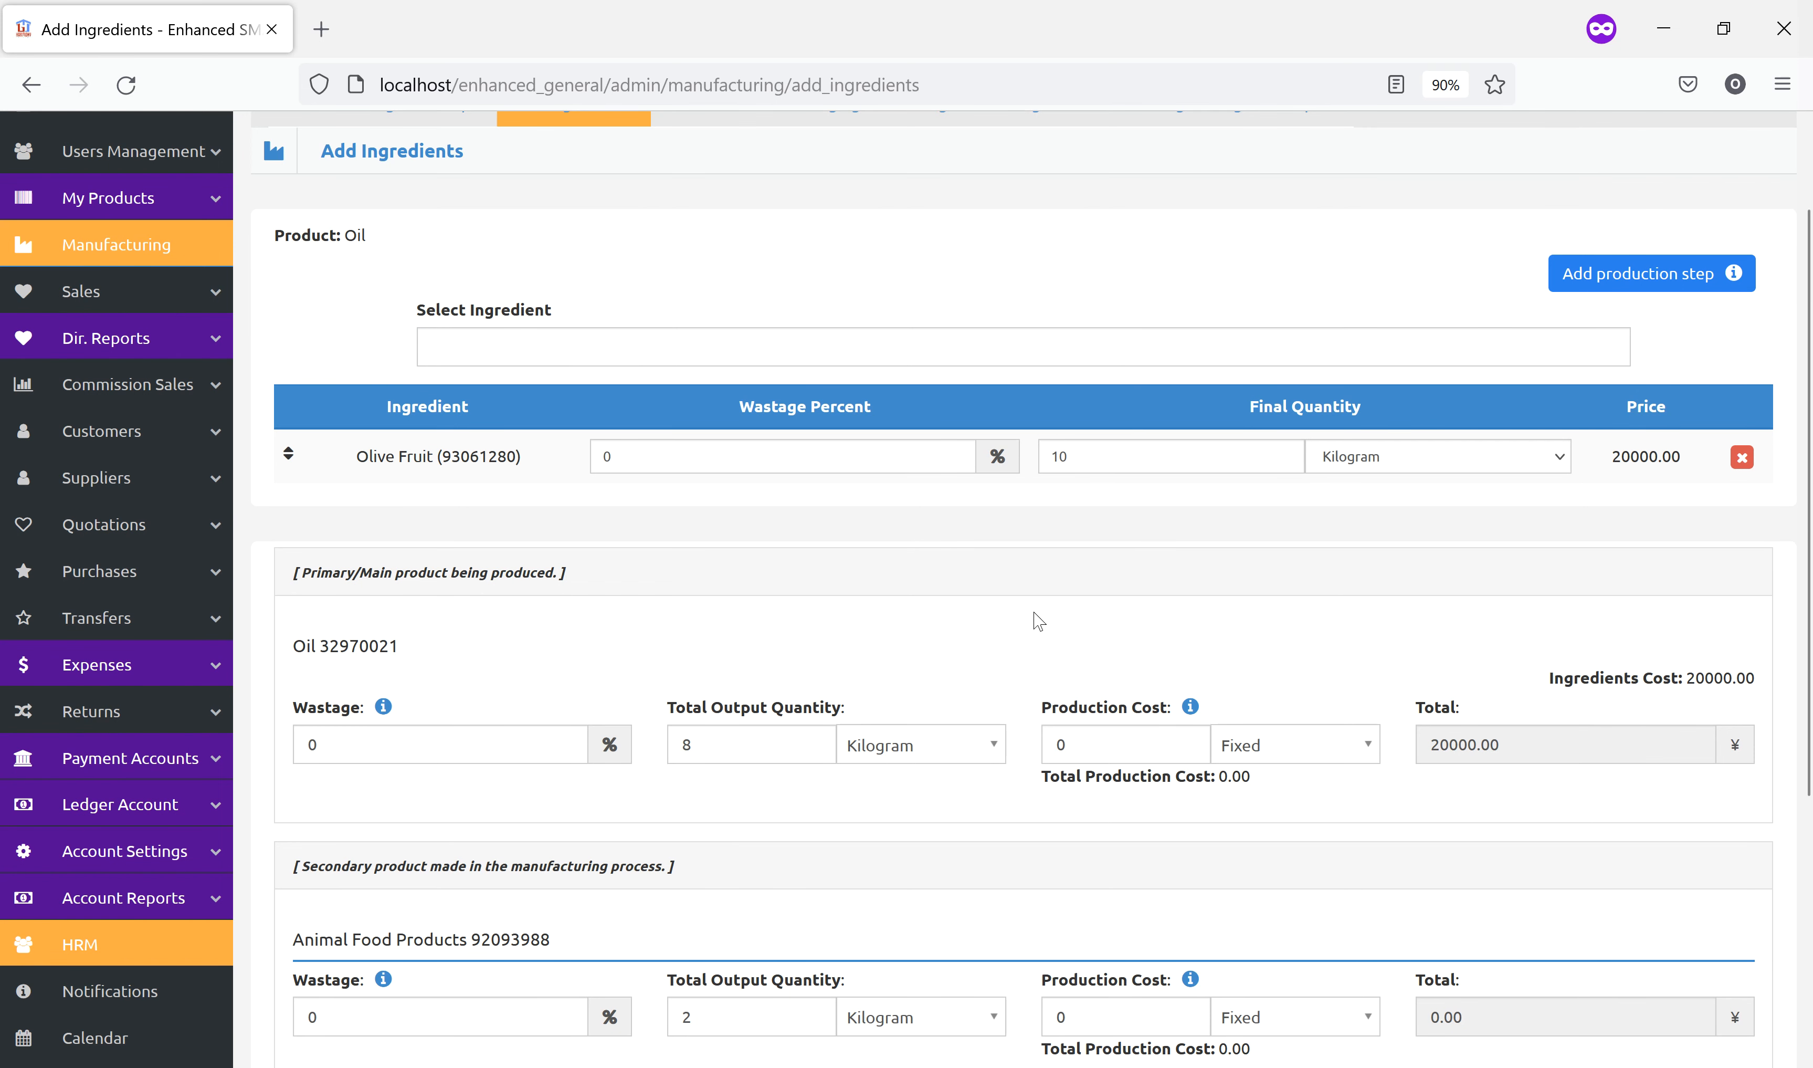
pyautogui.click(607, 454)
pyautogui.click(889, 519)
pyautogui.click(1411, 467)
pyautogui.click(1259, 512)
pyautogui.click(1439, 464)
pyautogui.click(1238, 502)
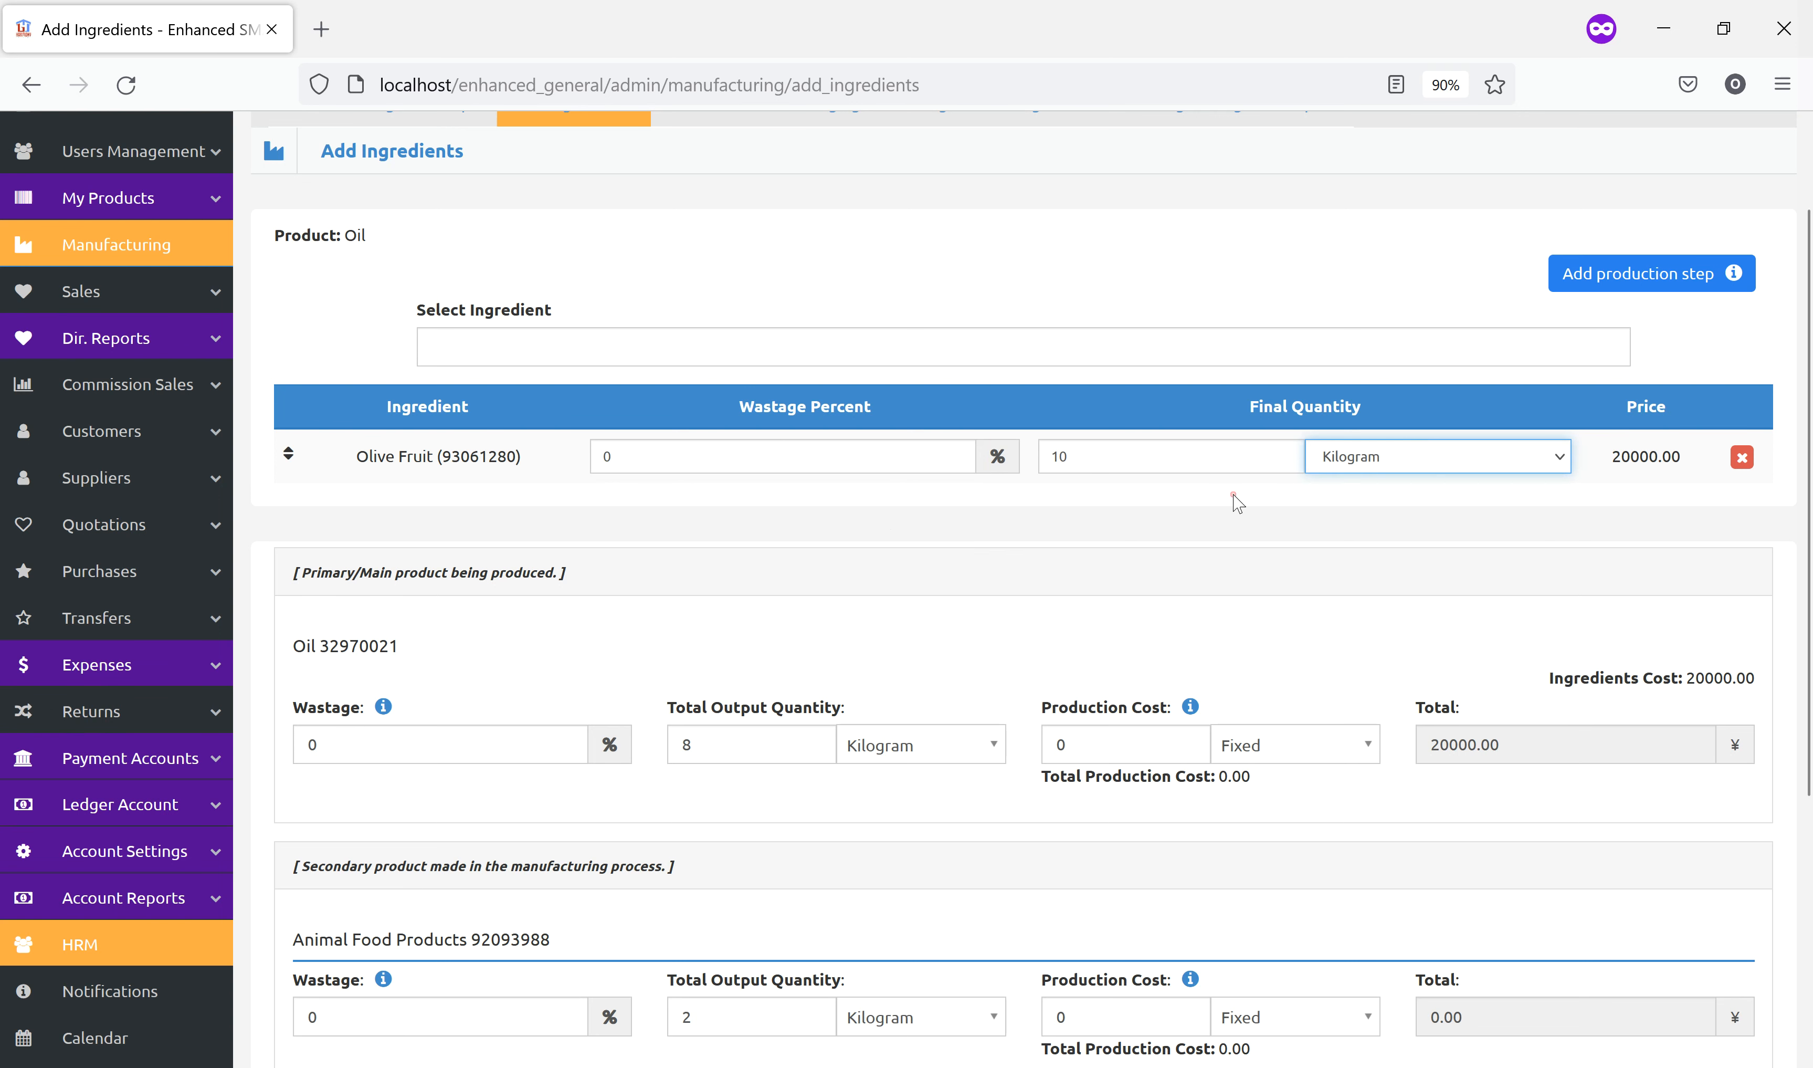
pyautogui.scroll(-3, 967, 652)
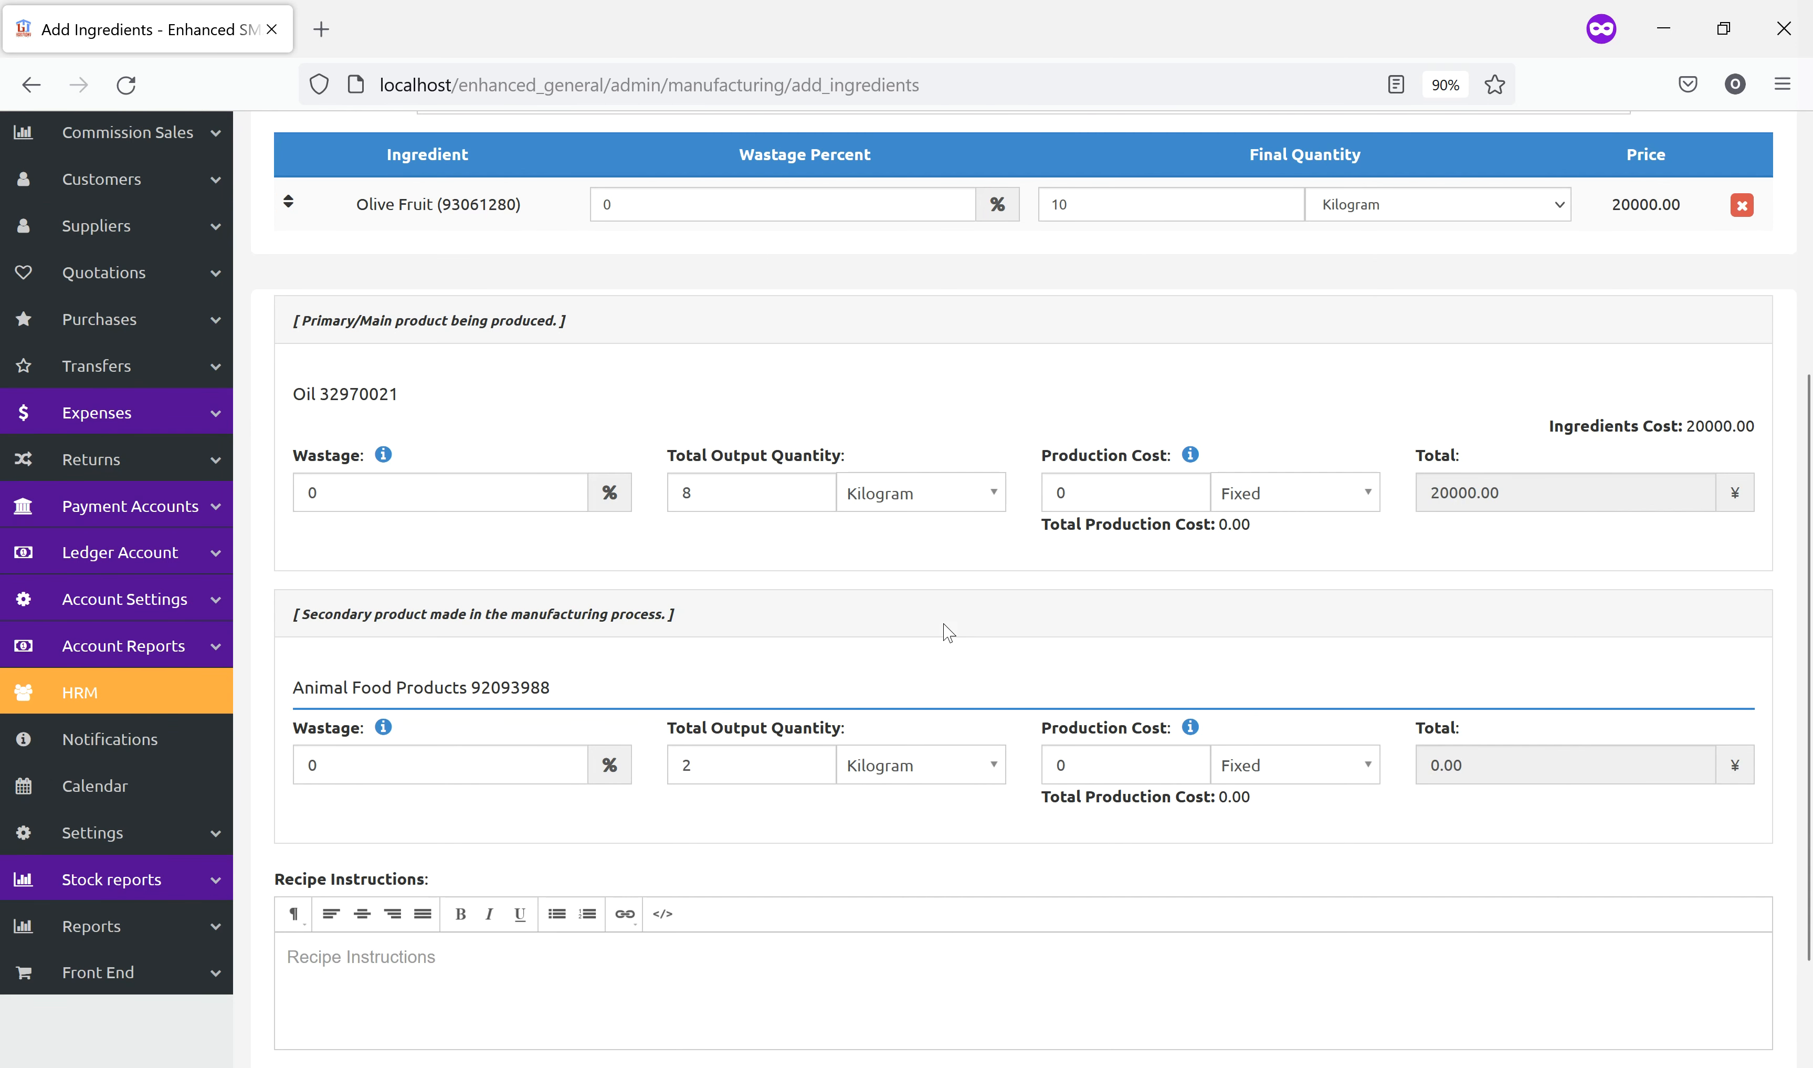
pyautogui.click(893, 509)
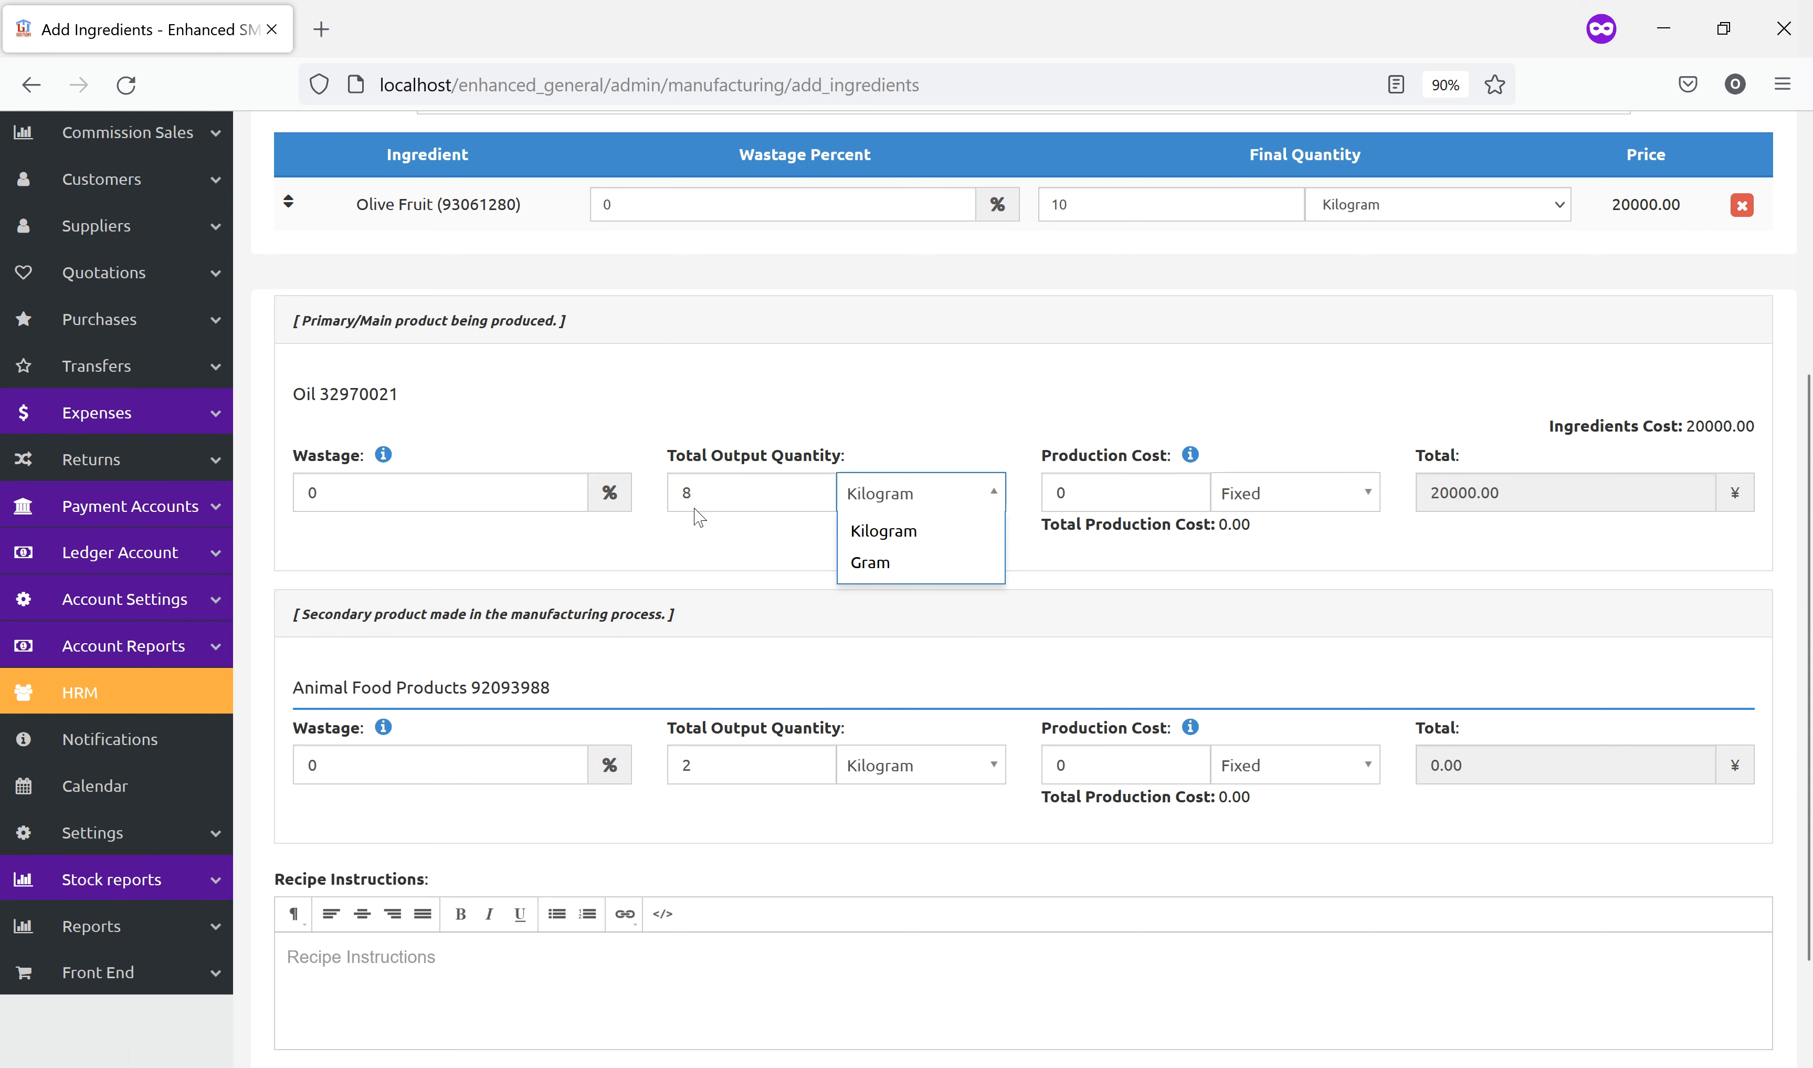
pyautogui.click(703, 565)
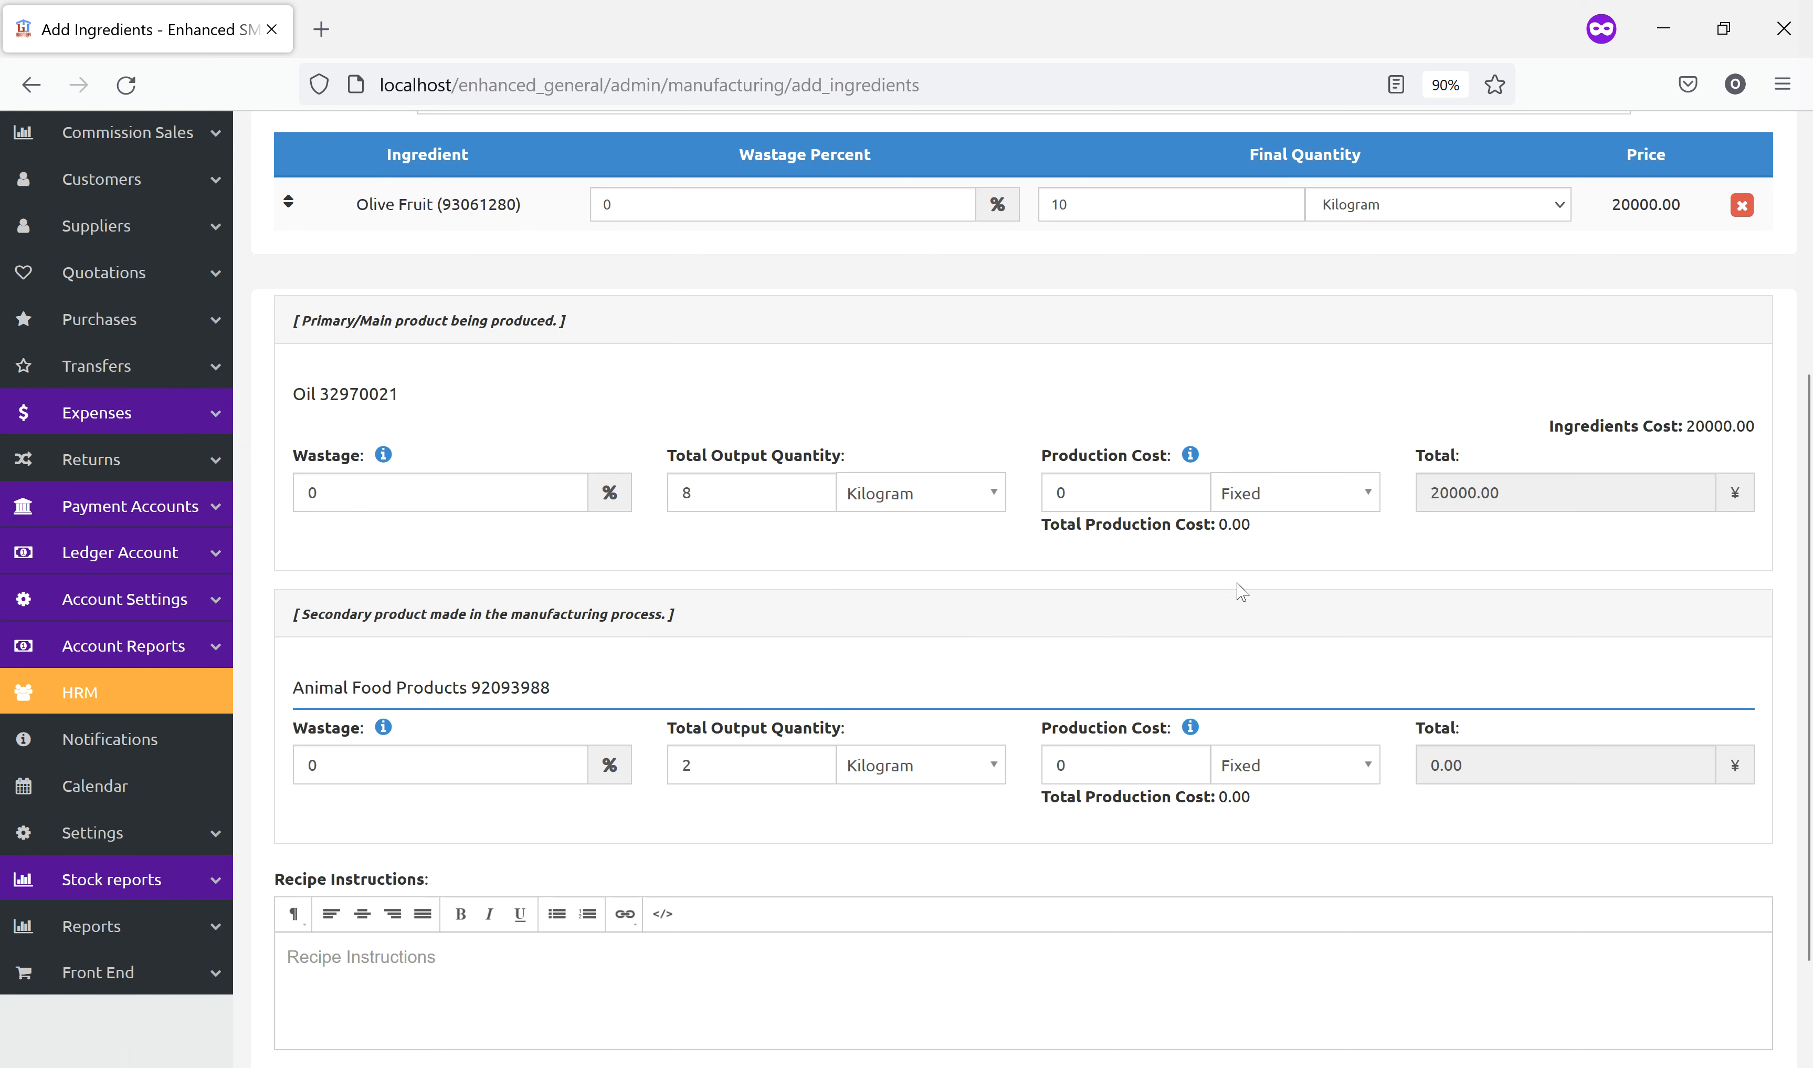
# Read the production cost explanation and set the production cost of Oil to a fixed 100.
pyautogui.moveTo(1192, 457)
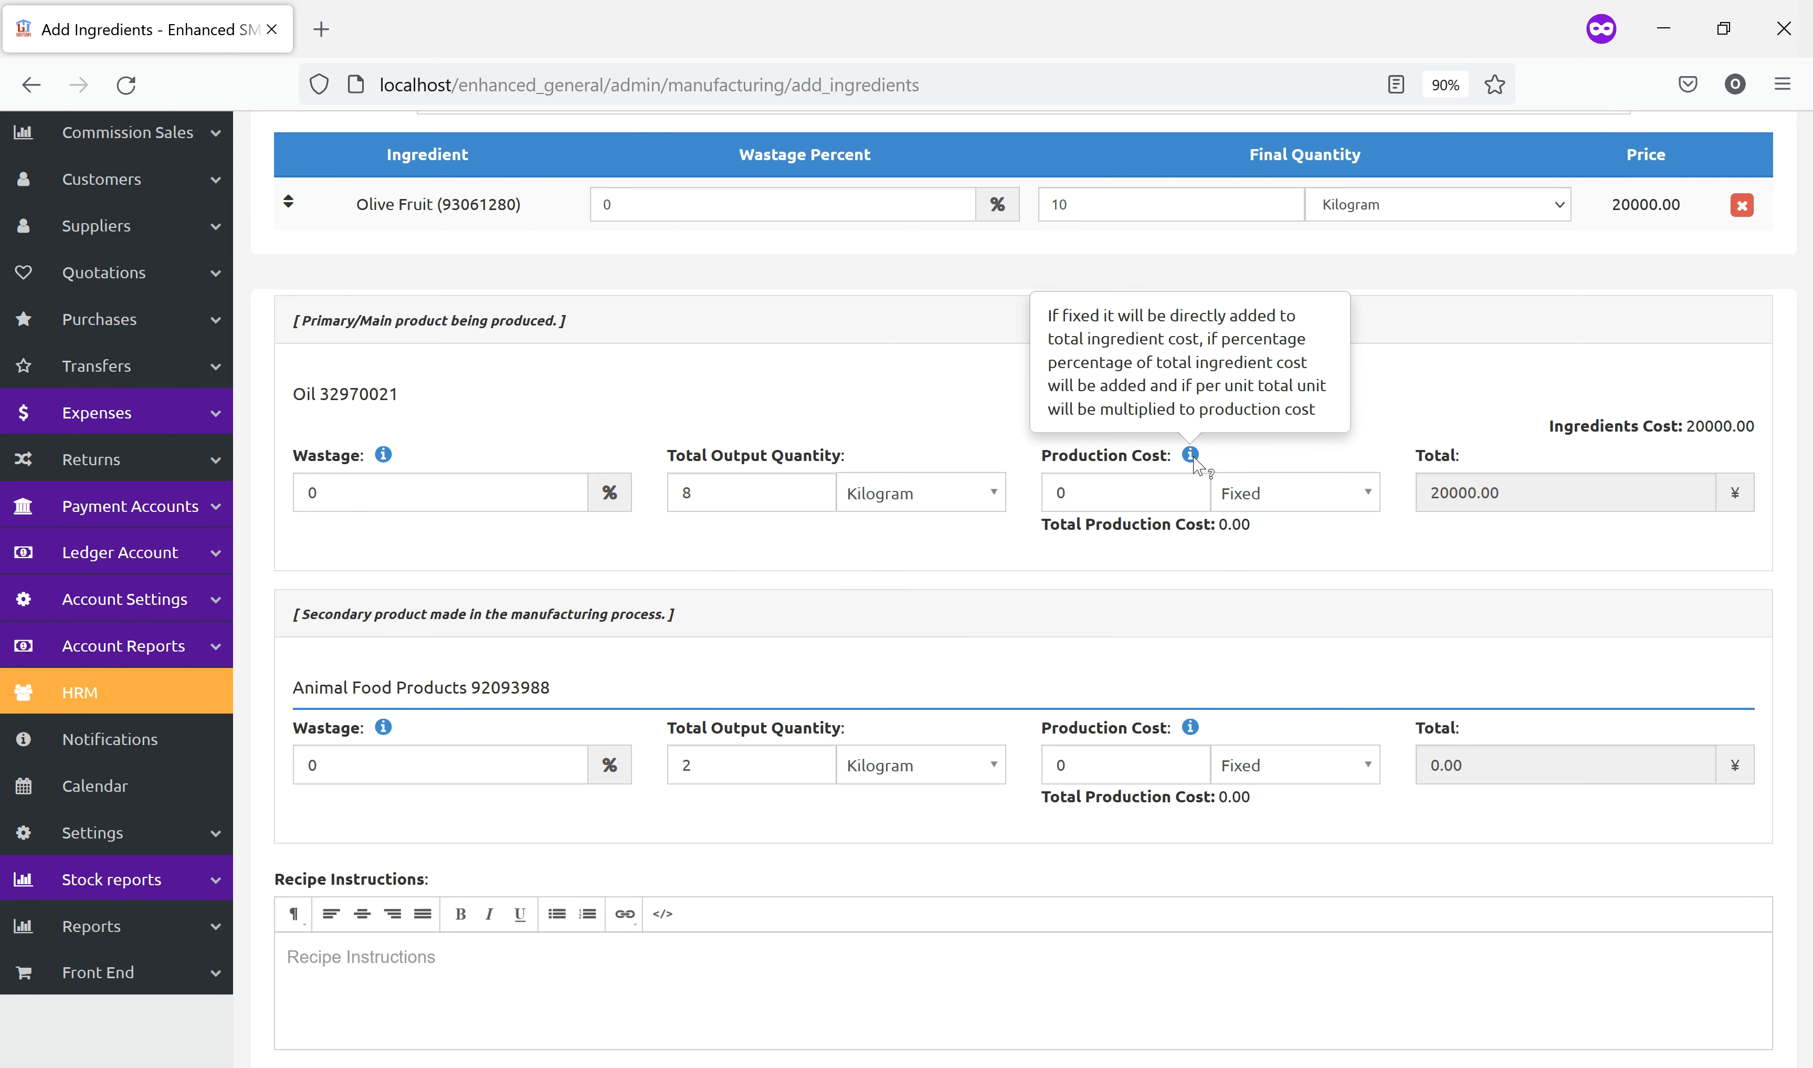
pyautogui.doubleClick(1719, 425)
pyautogui.doubleClick(1077, 504)
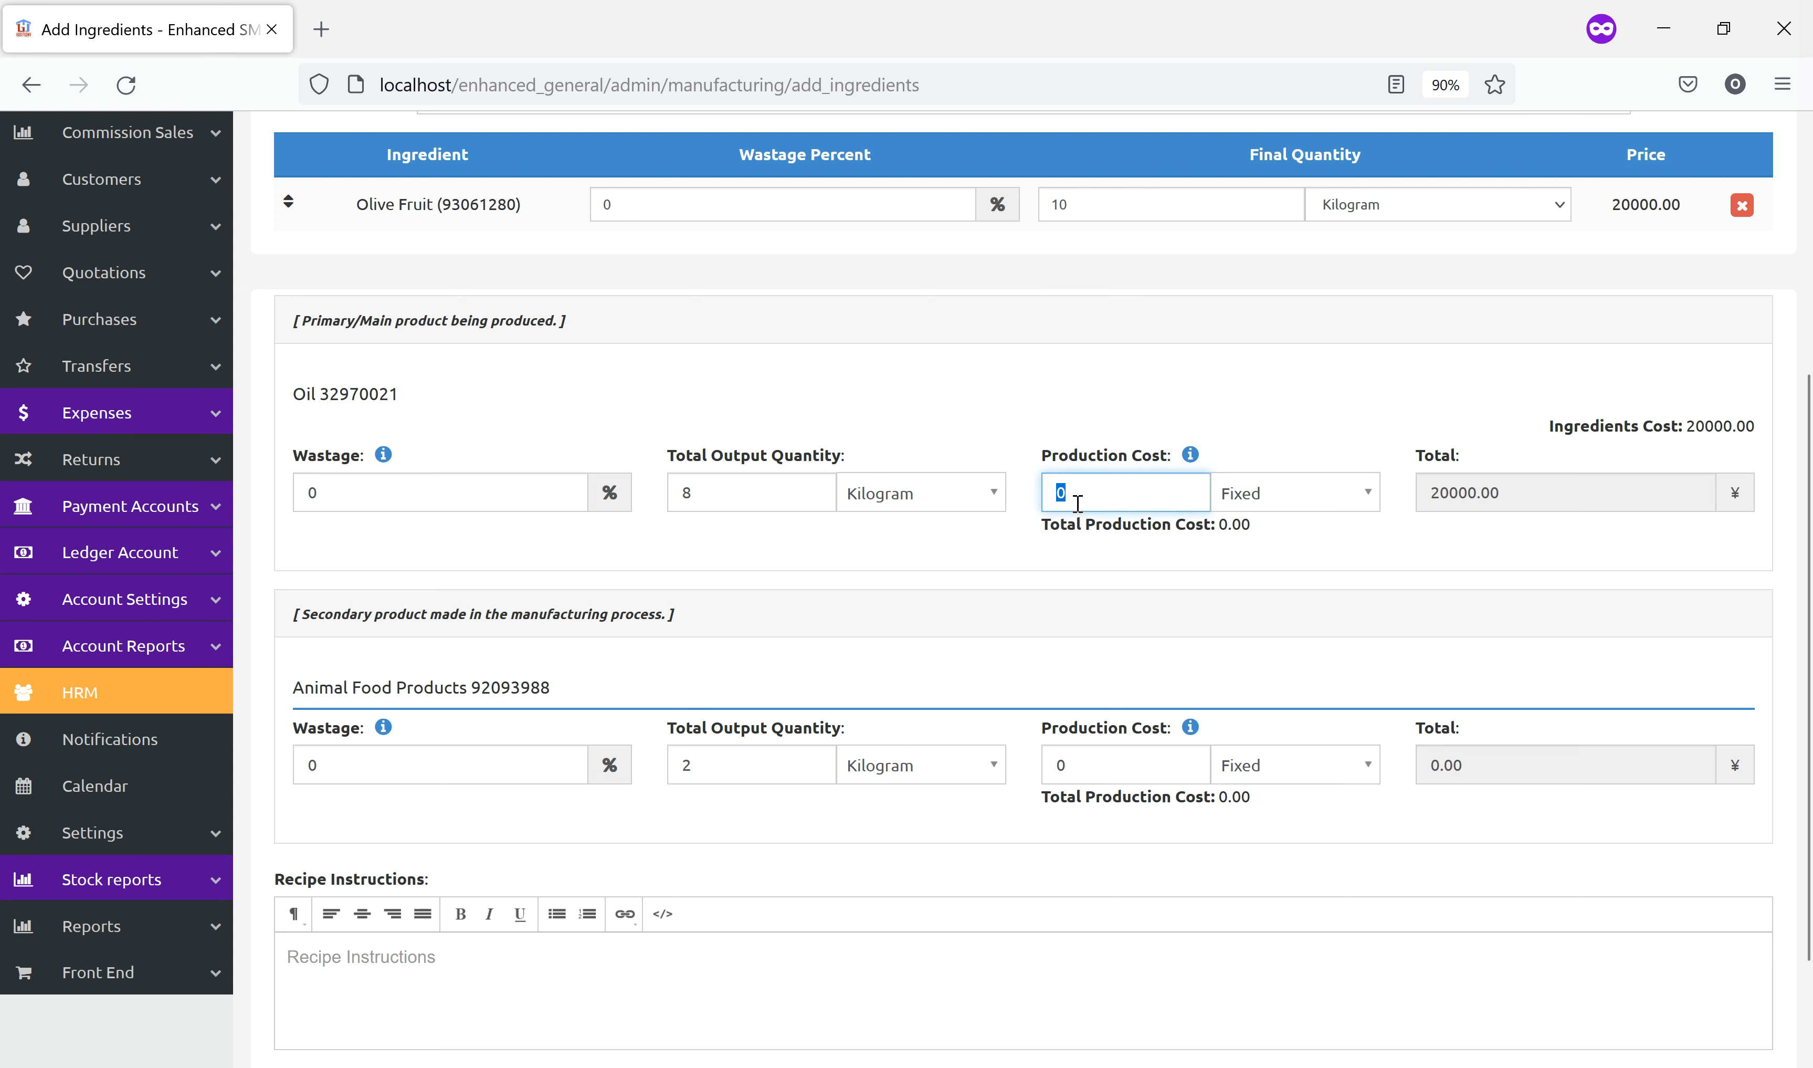
pyautogui.write('100')
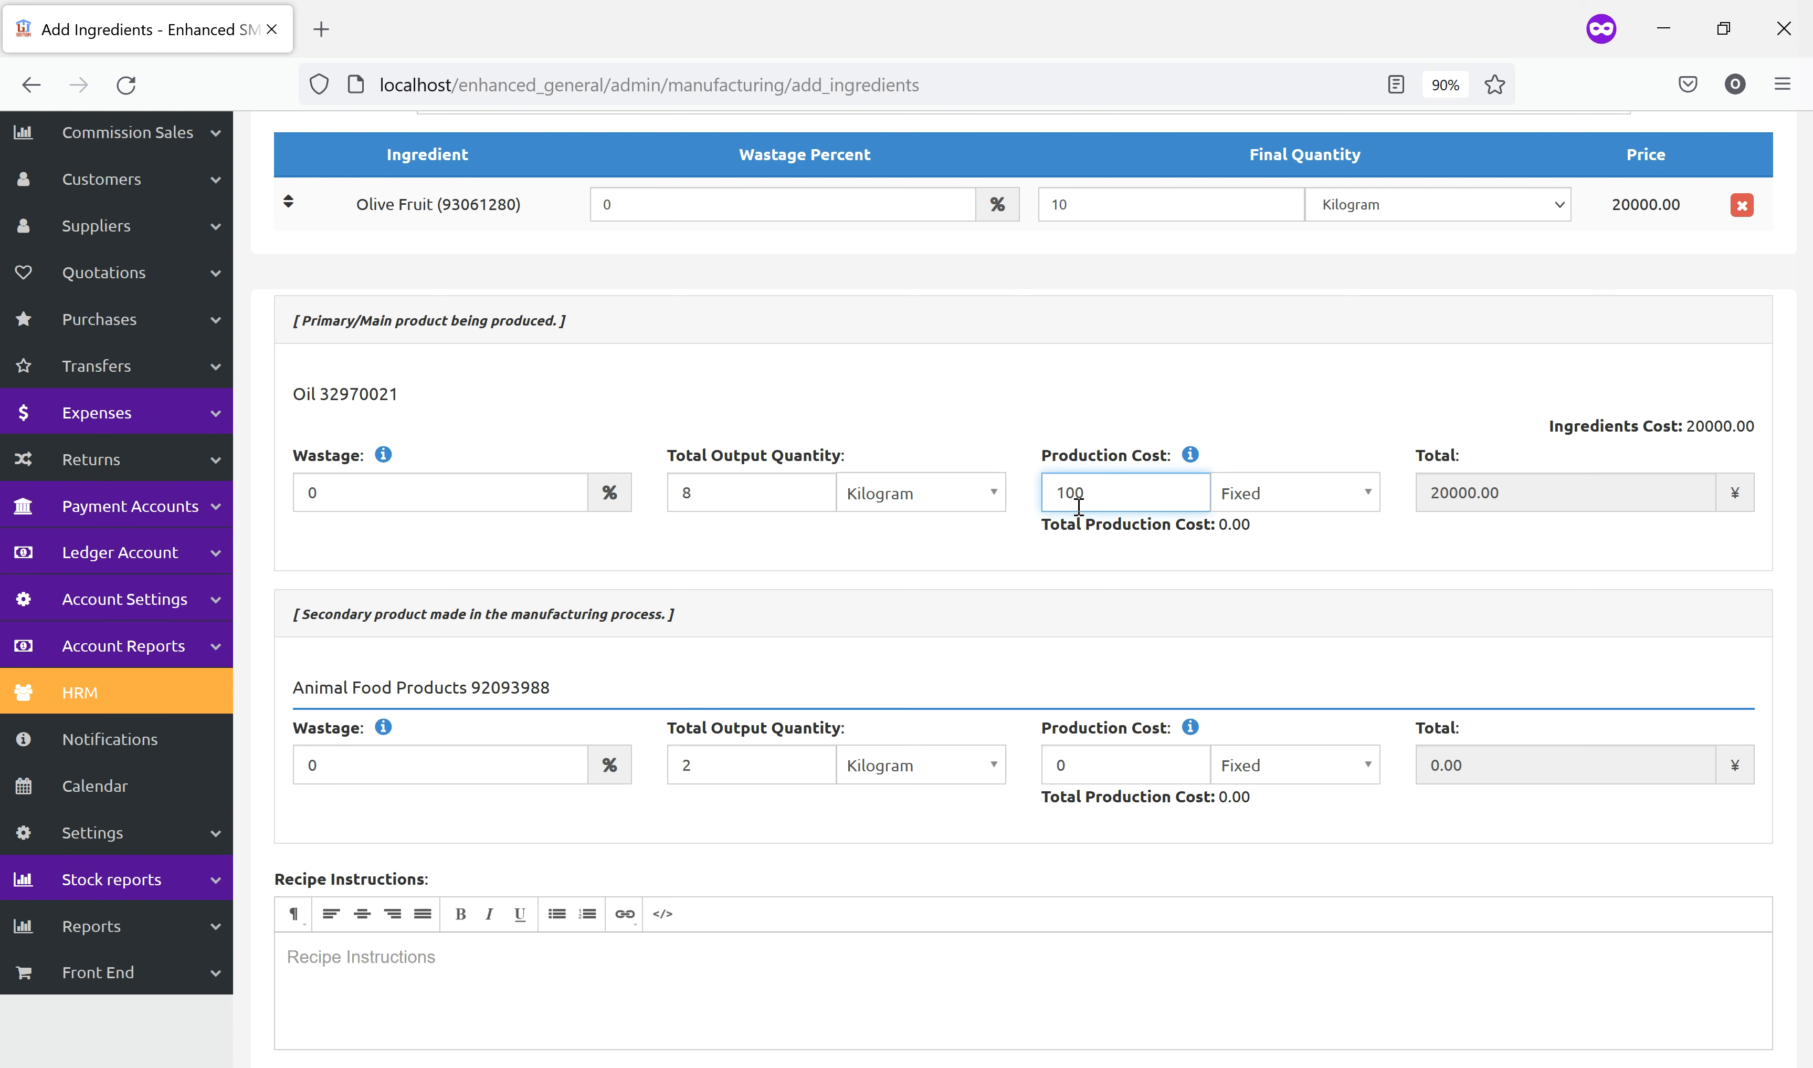
pyautogui.click(1129, 566)
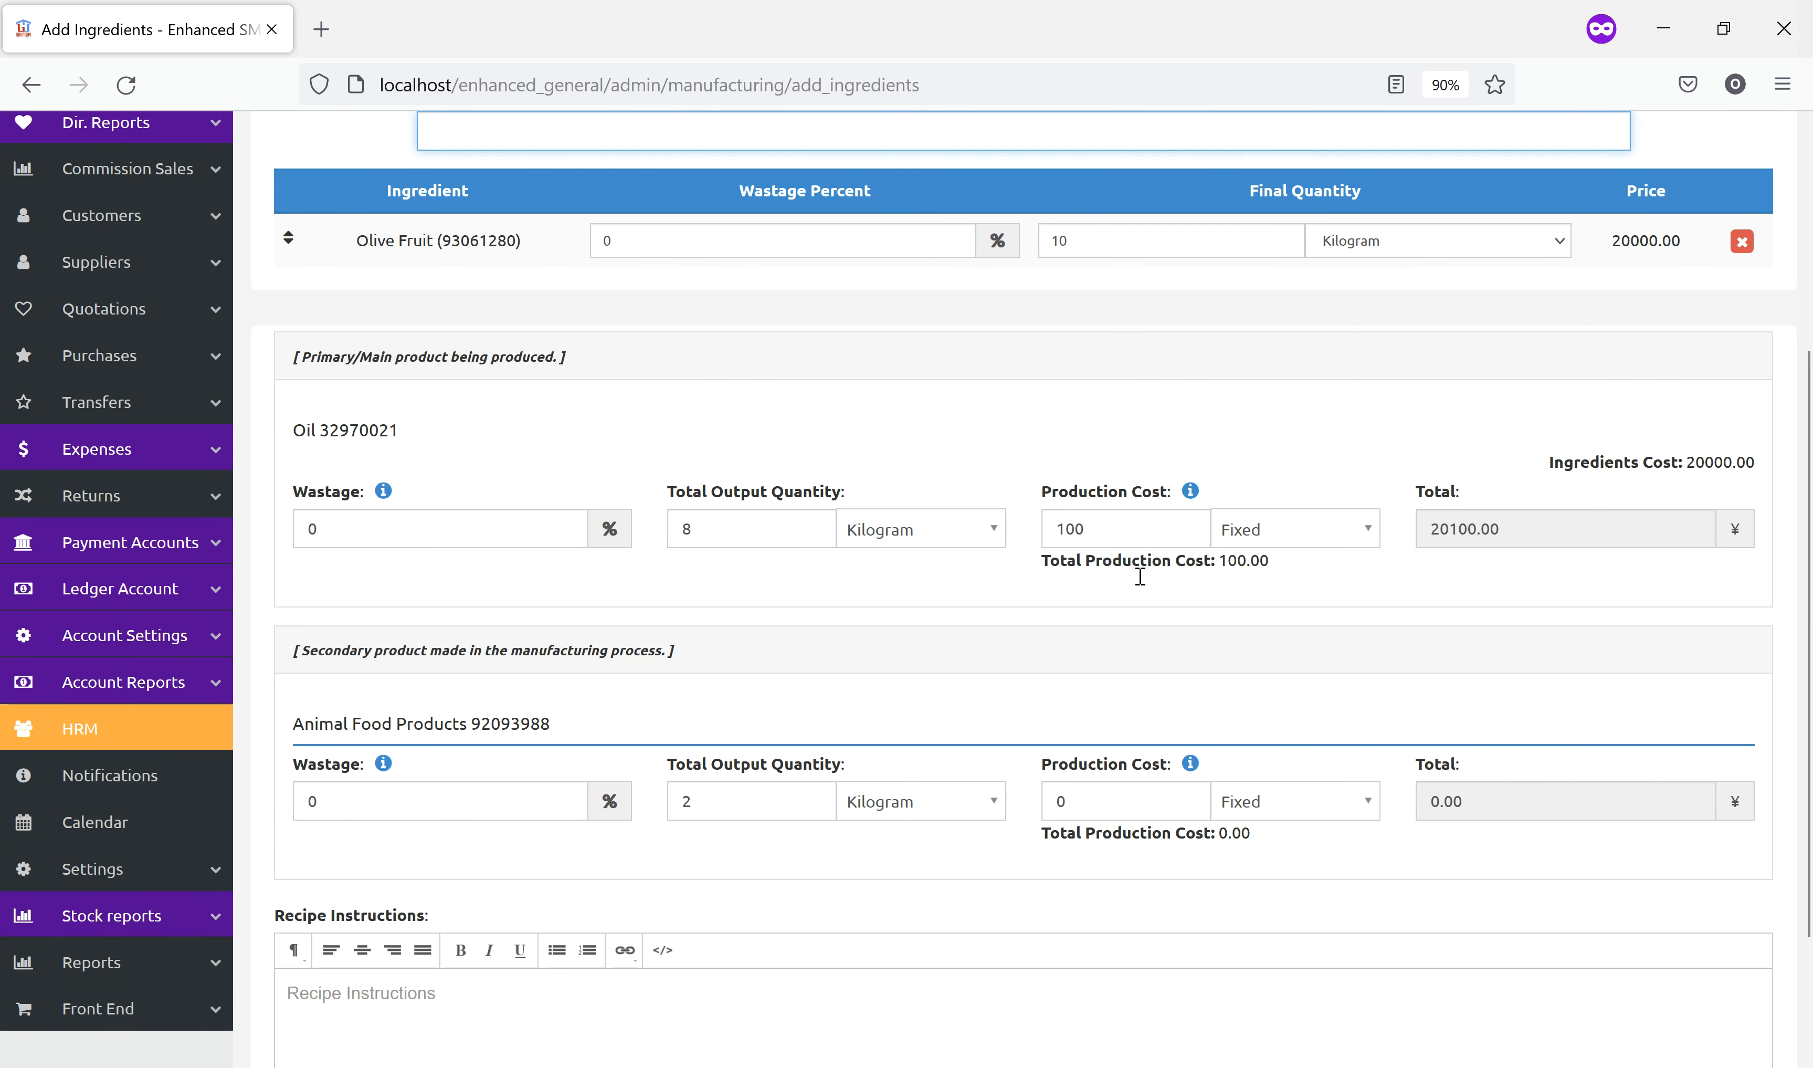
# Try the Per Unit and Percentage production cost types for Oil, and return the type to Fixed.
pyautogui.click(1319, 545)
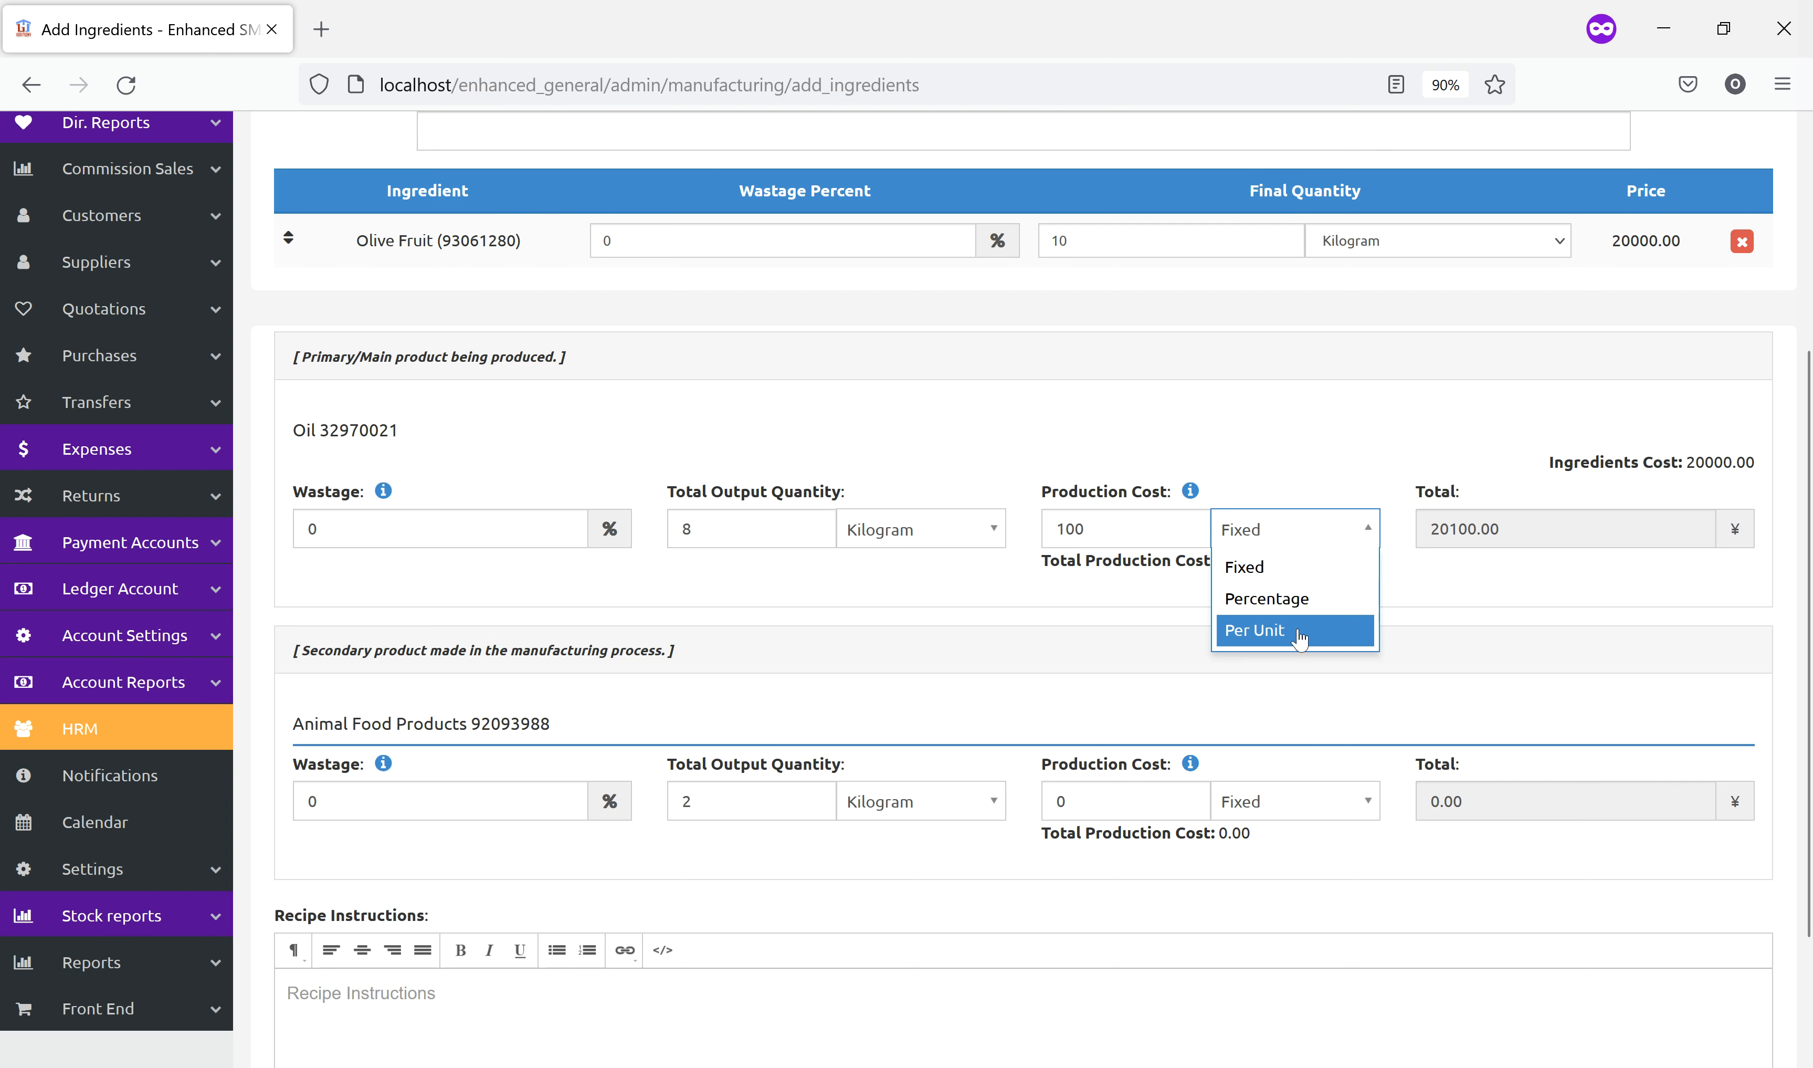
pyautogui.click(754, 536)
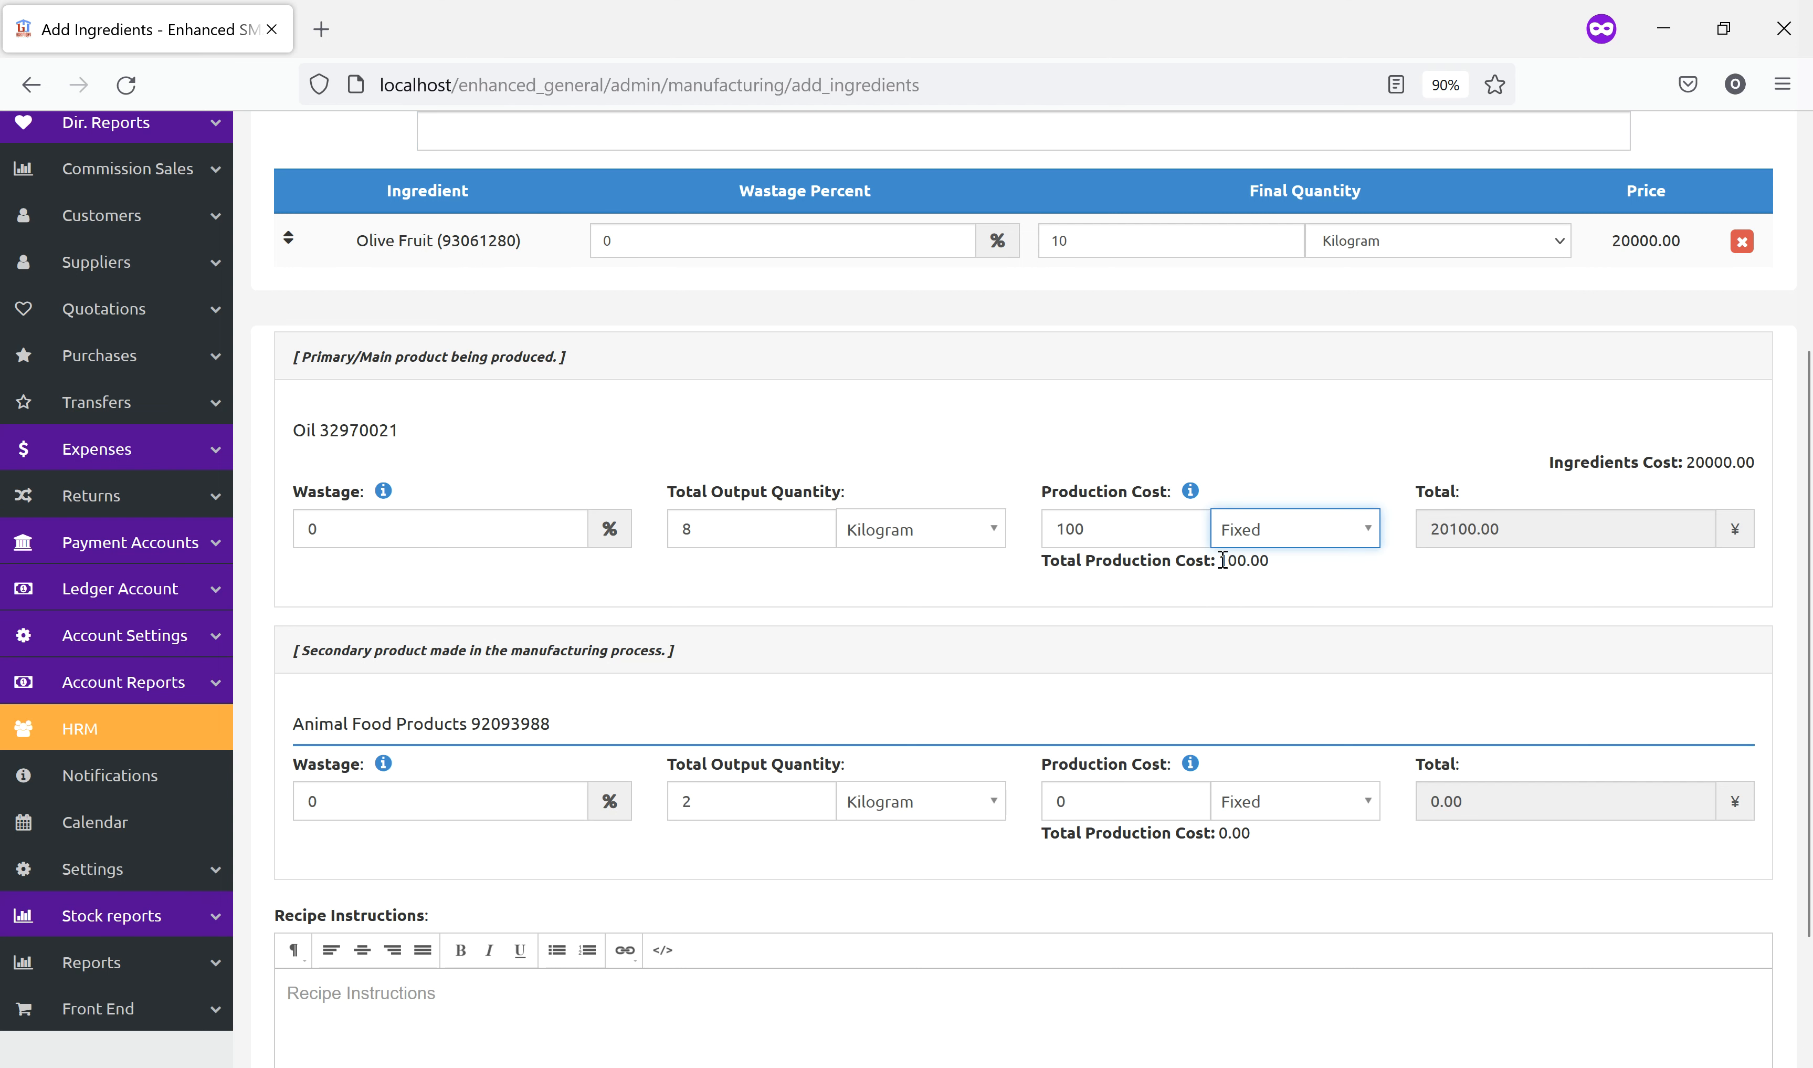
pyautogui.click(1245, 539)
pyautogui.click(1246, 629)
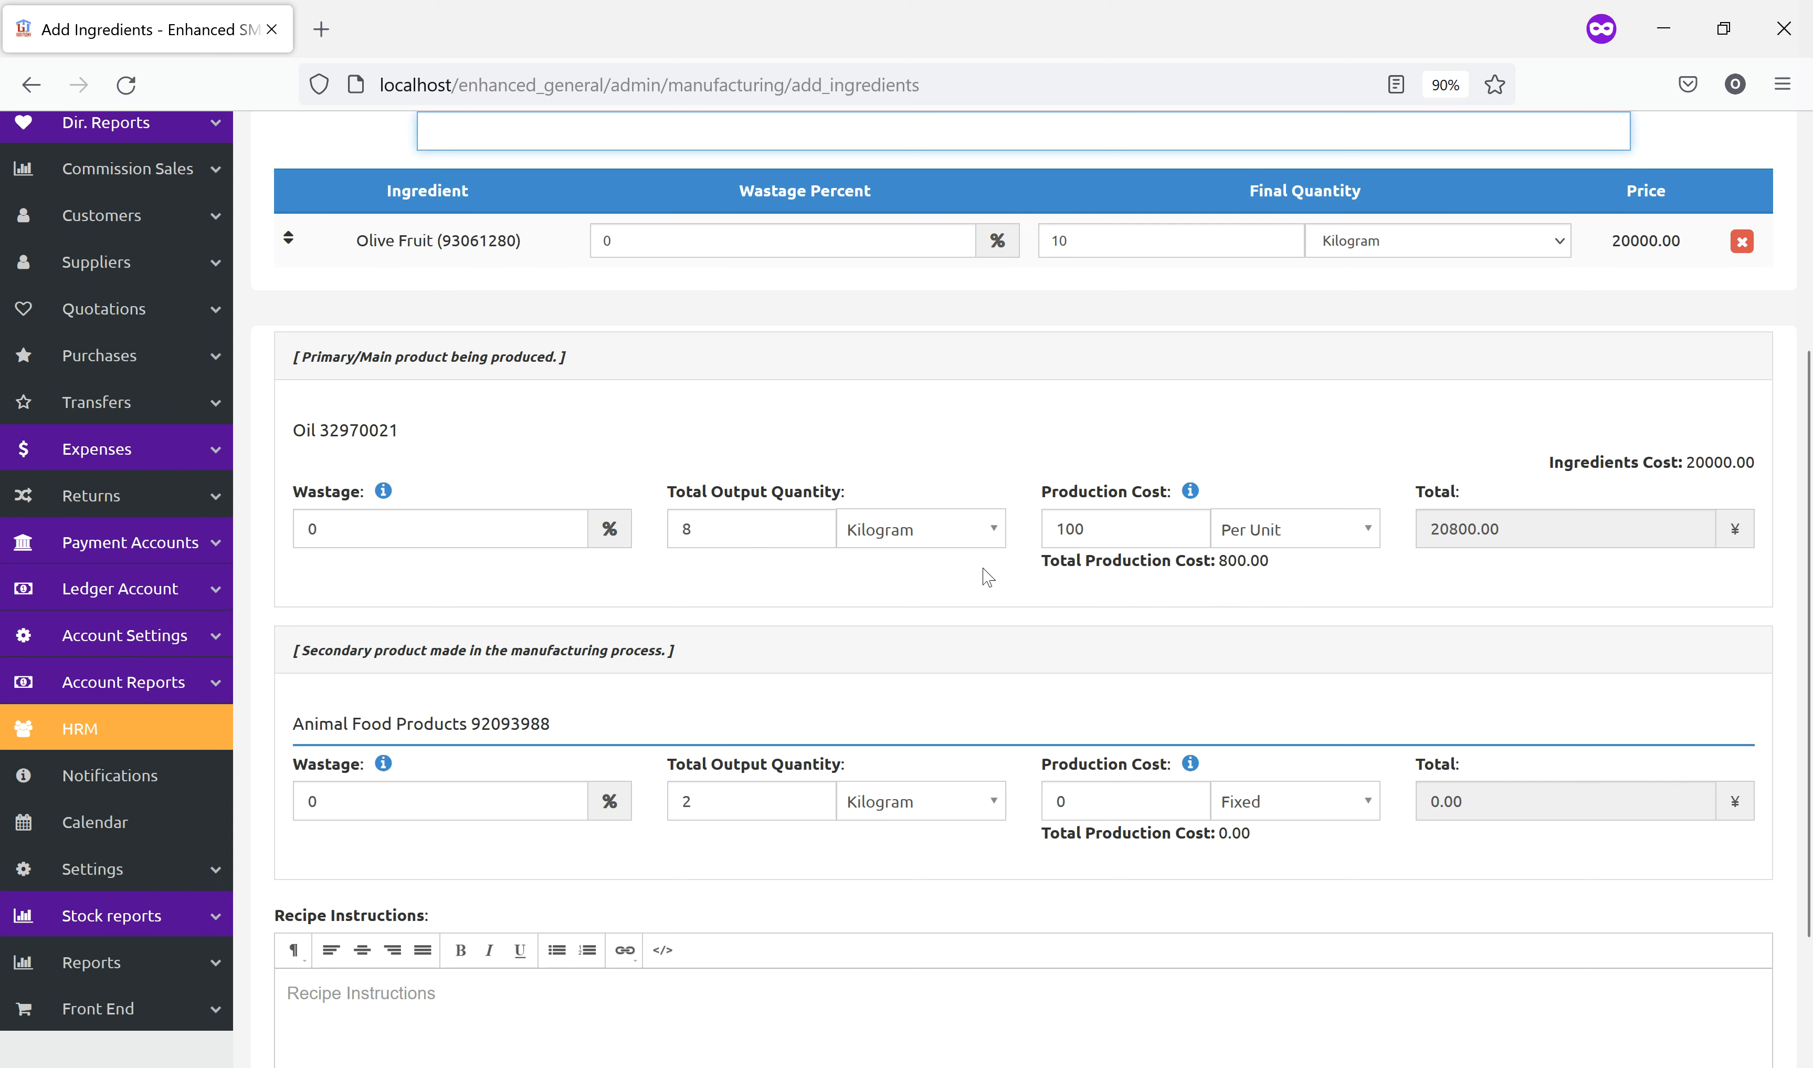
pyautogui.click(1261, 531)
pyautogui.click(1258, 598)
pyautogui.moveTo(1689, 461); pyautogui.dragTo(1734, 462)
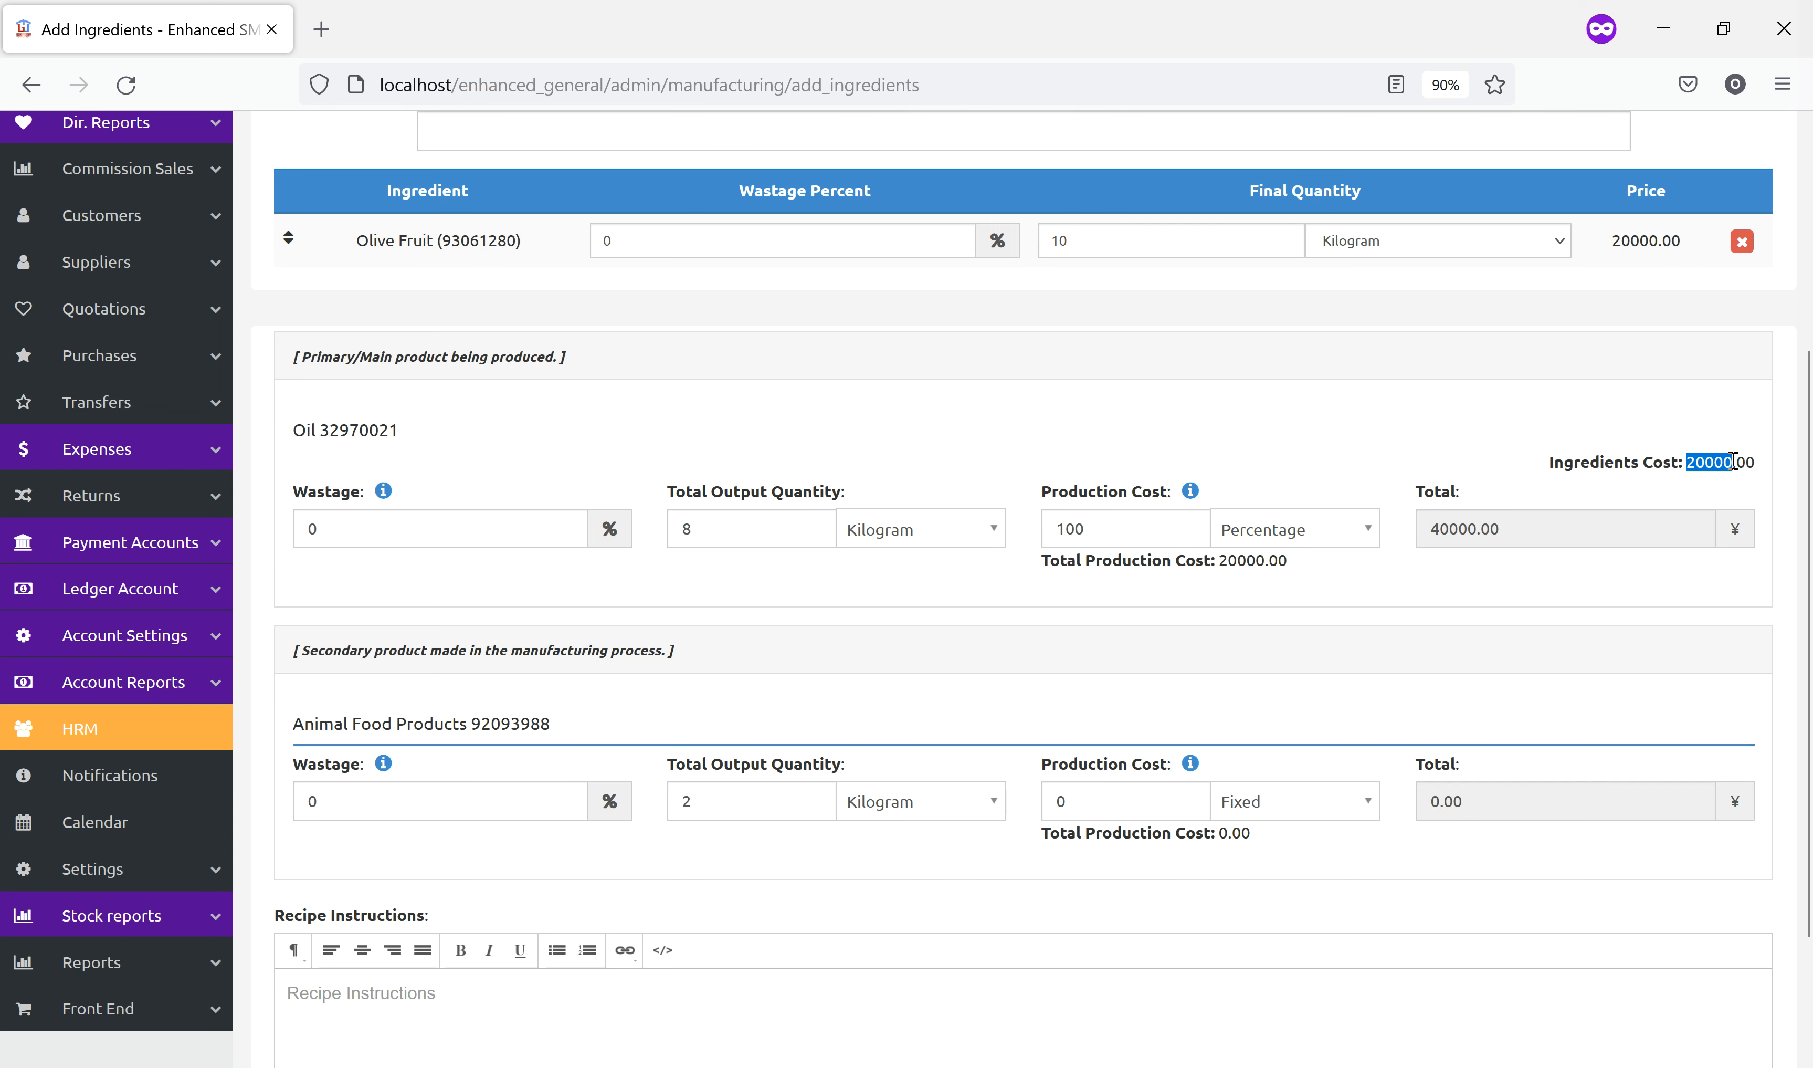
pyautogui.click(1323, 539)
pyautogui.click(1288, 567)
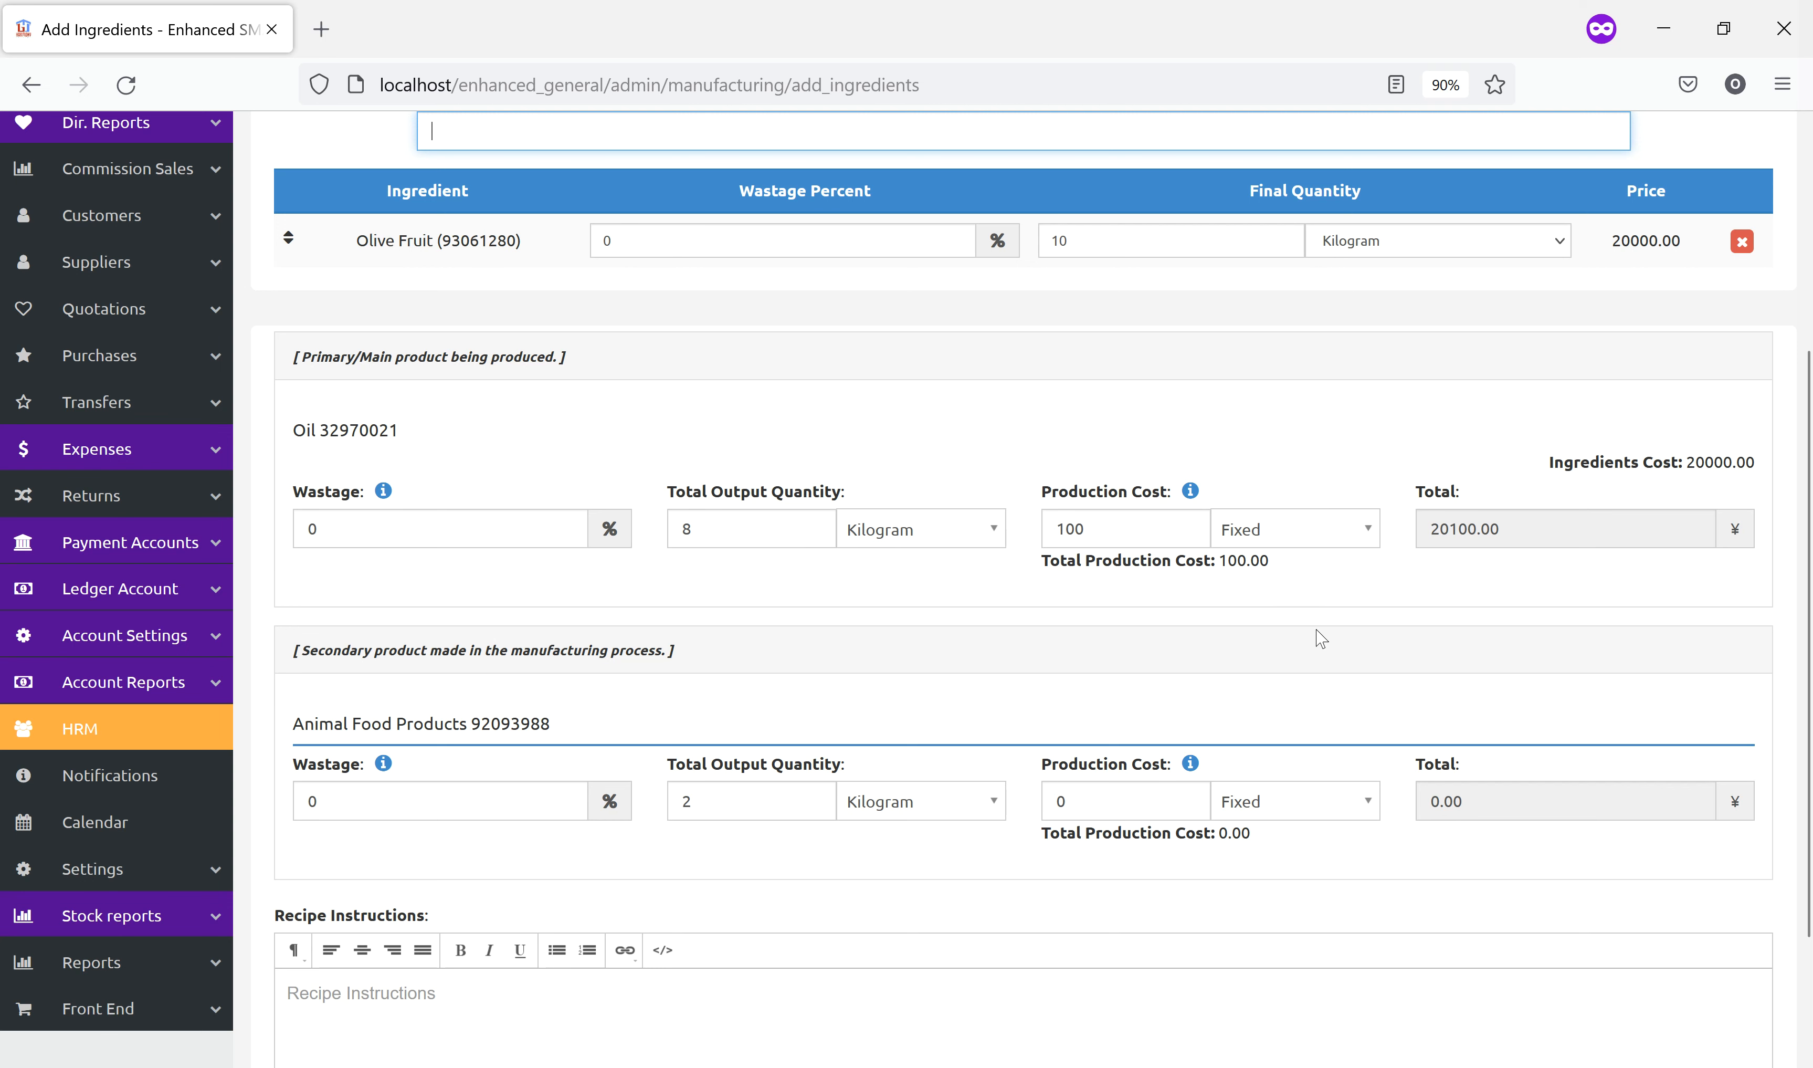
# Review the whole Oil recipe form and save it with the recipe instructions left empty.
pyautogui.scroll(-3, 1321, 645)
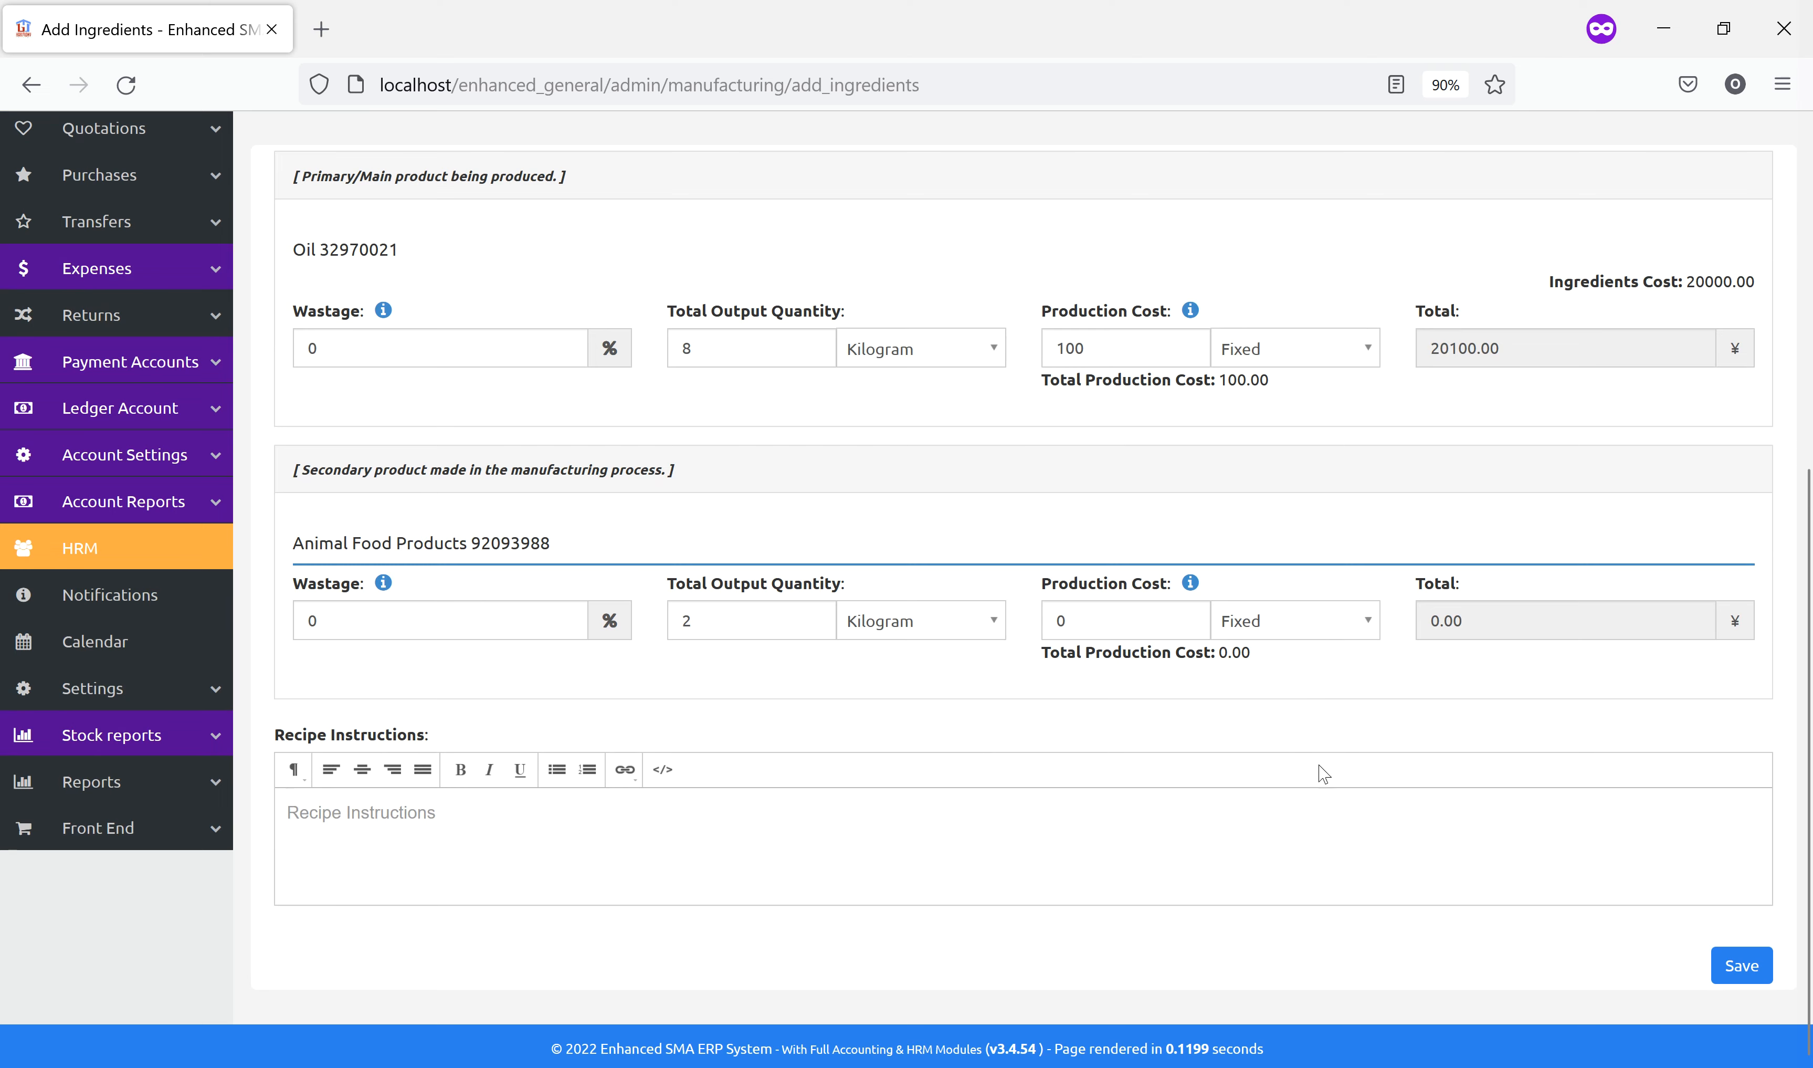
pyautogui.scroll(4, 1310, 673)
pyautogui.scroll(4, 1254, 648)
pyautogui.scroll(-7, 975, 711)
pyautogui.click(522, 827)
pyautogui.click(493, 629)
pyautogui.click(937, 732)
pyautogui.scroll(4, 1654, 848)
pyautogui.scroll(-4, 1652, 844)
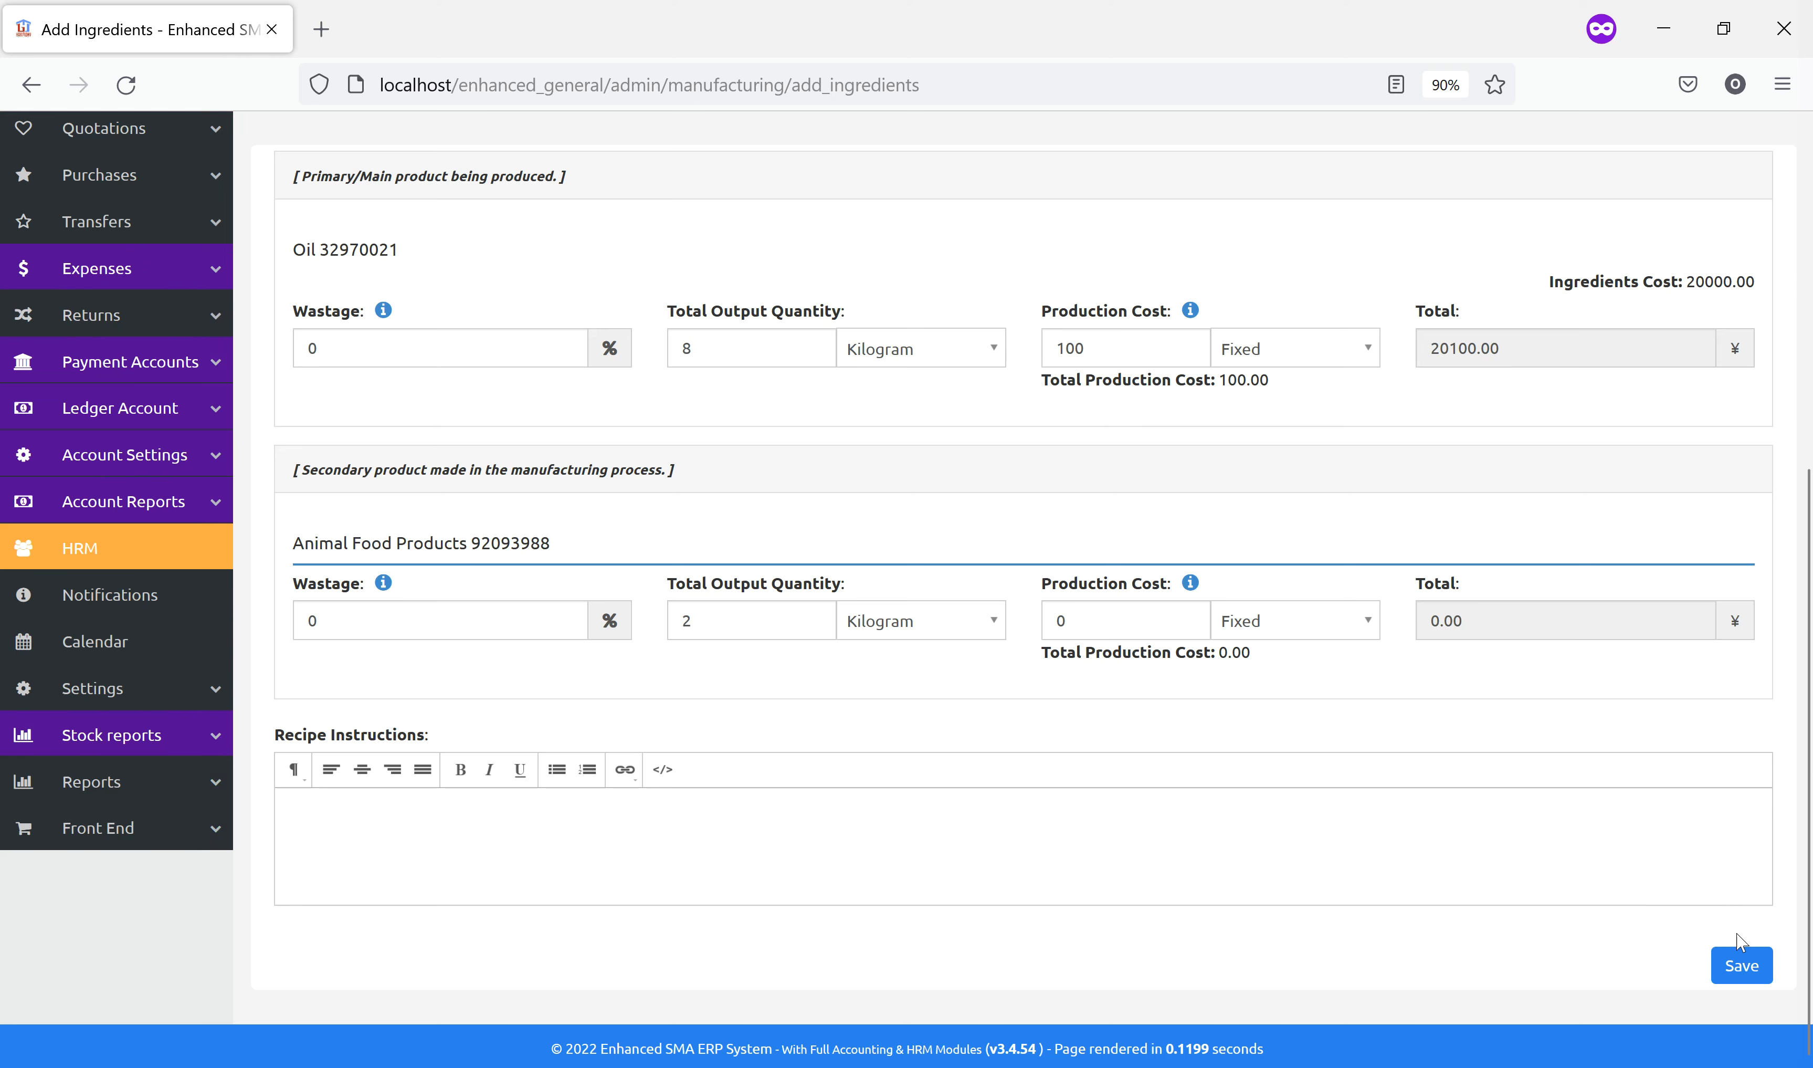
pyautogui.click(1740, 965)
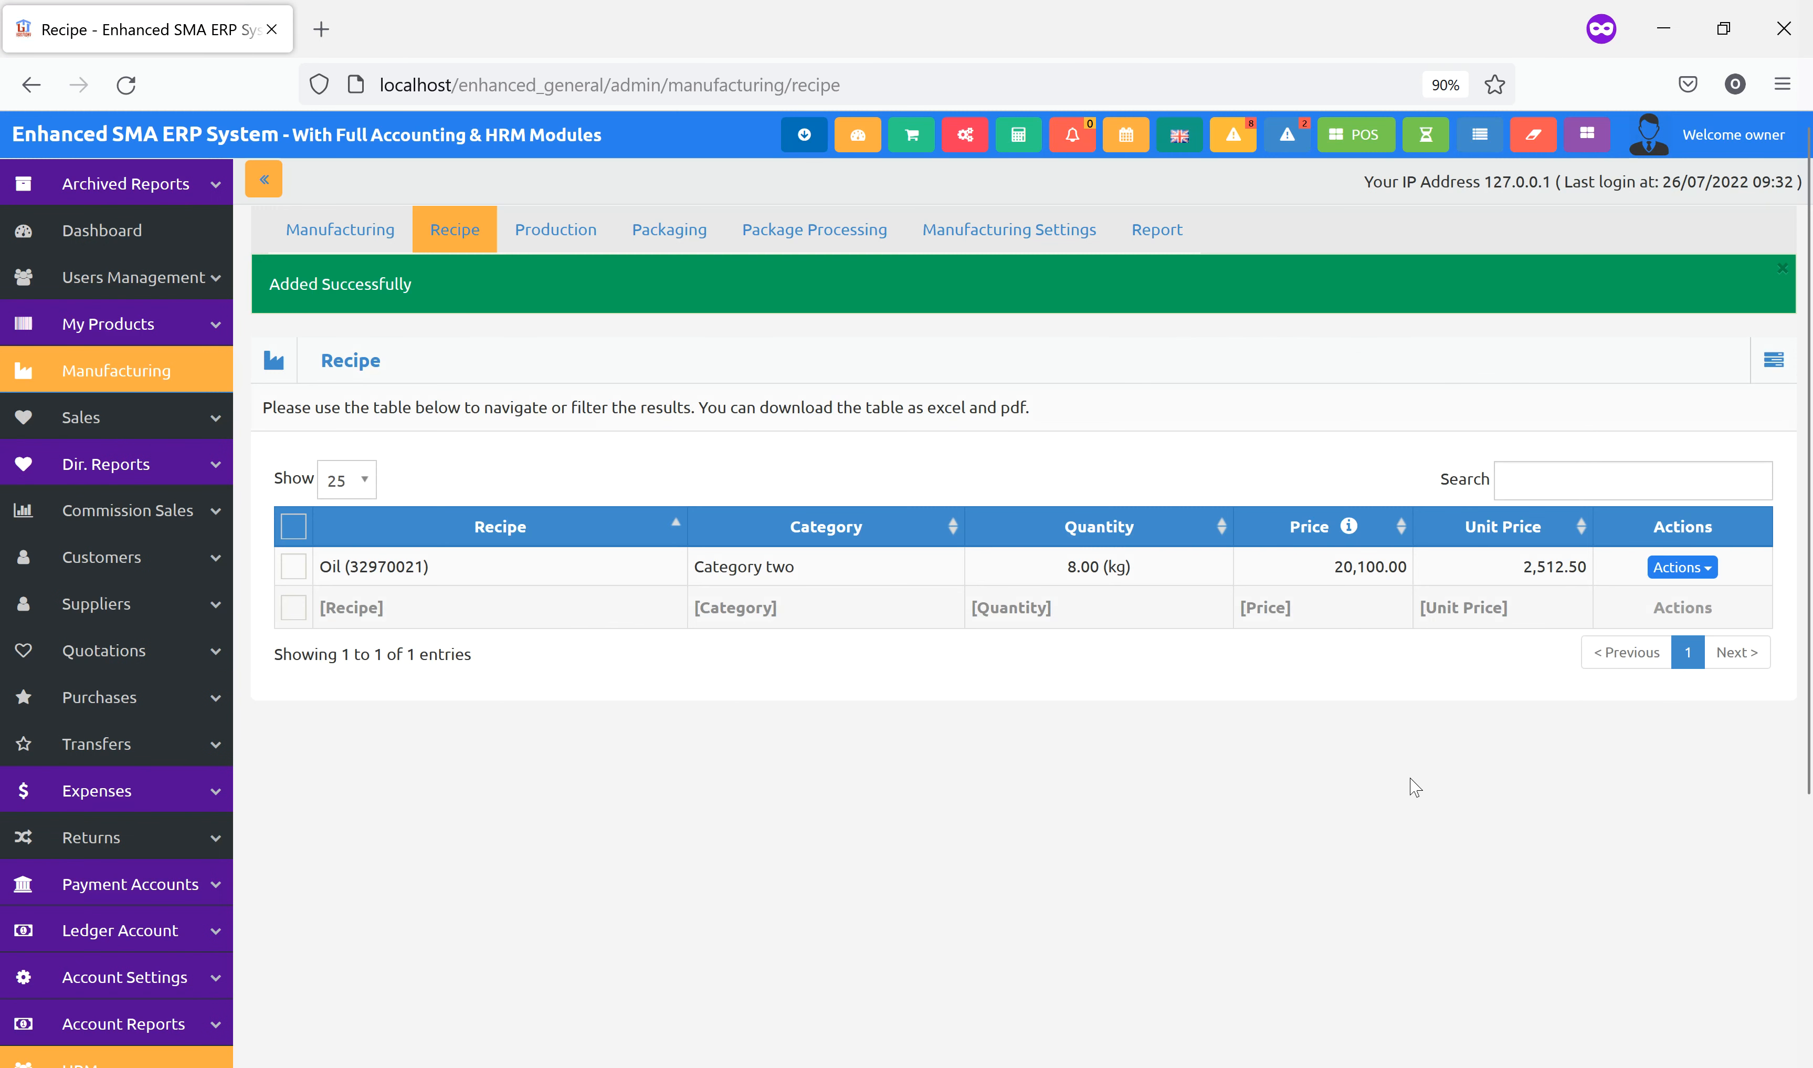
# View the details of the saved Oil recipe and check which actions are available for it.
pyautogui.click(1710, 578)
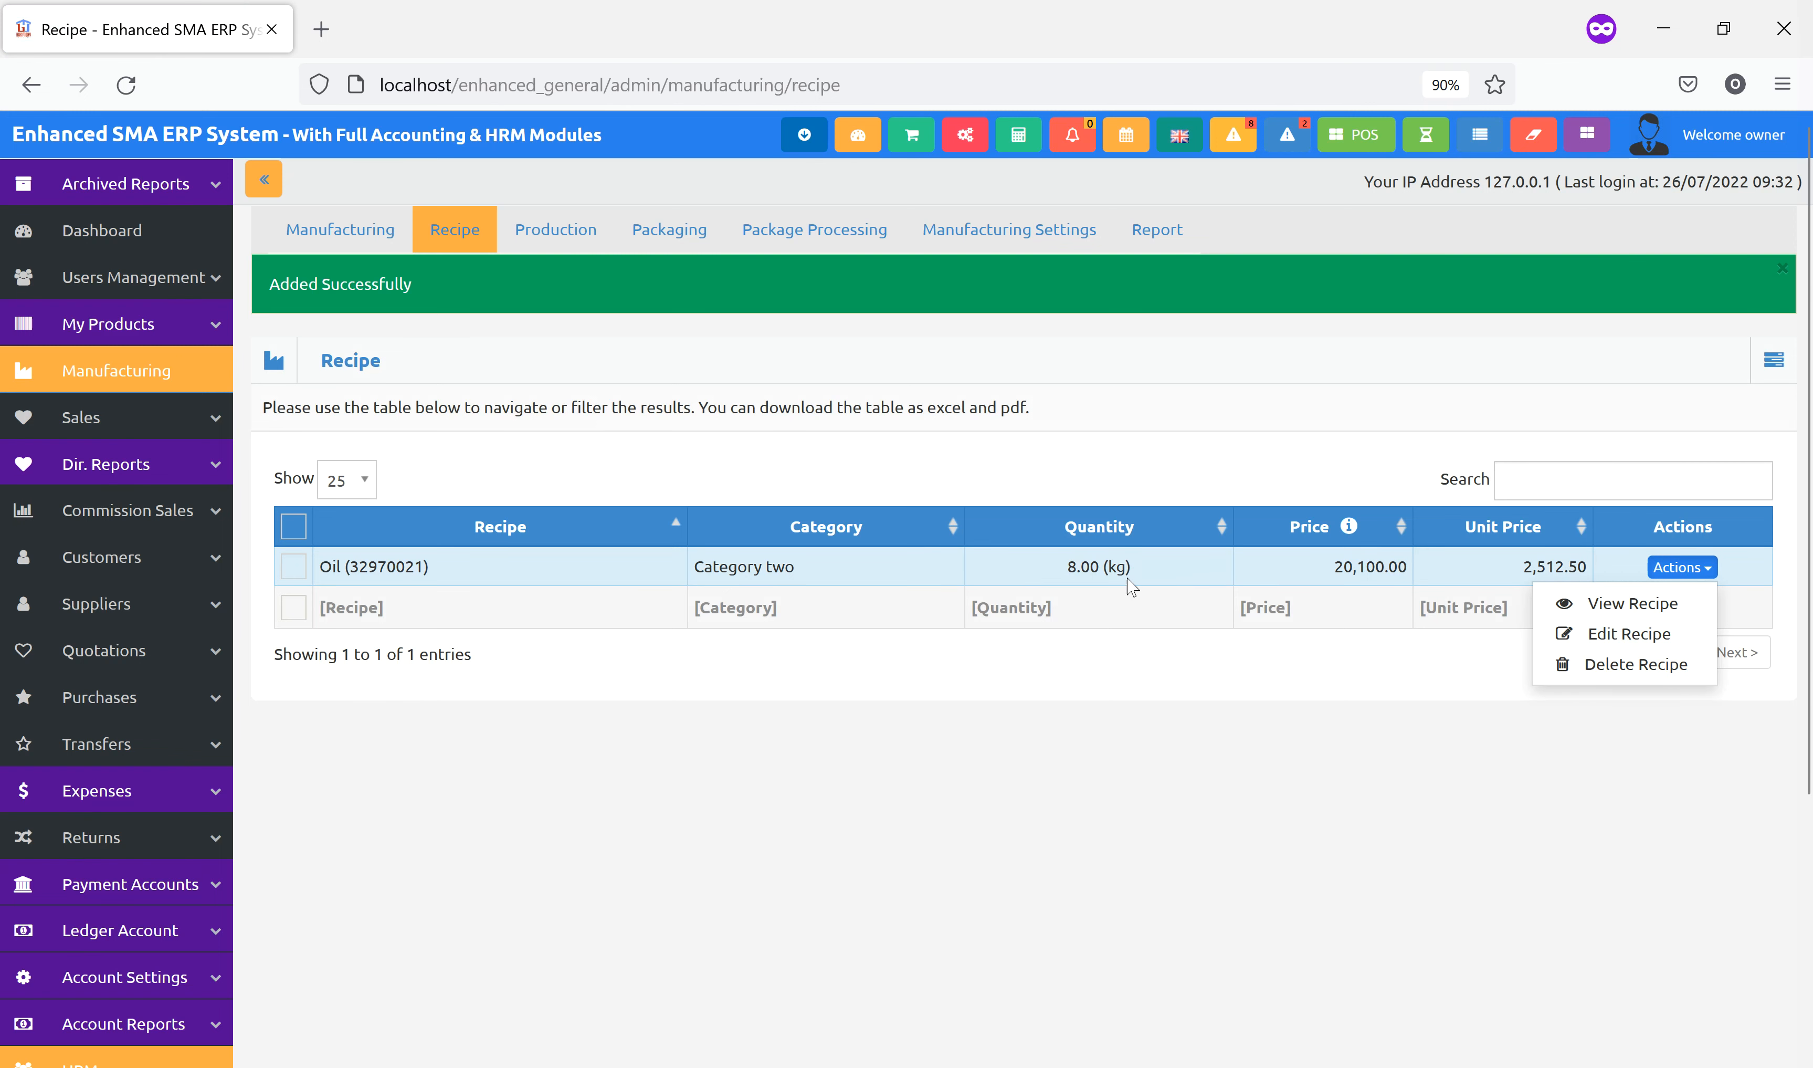
pyautogui.click(1111, 576)
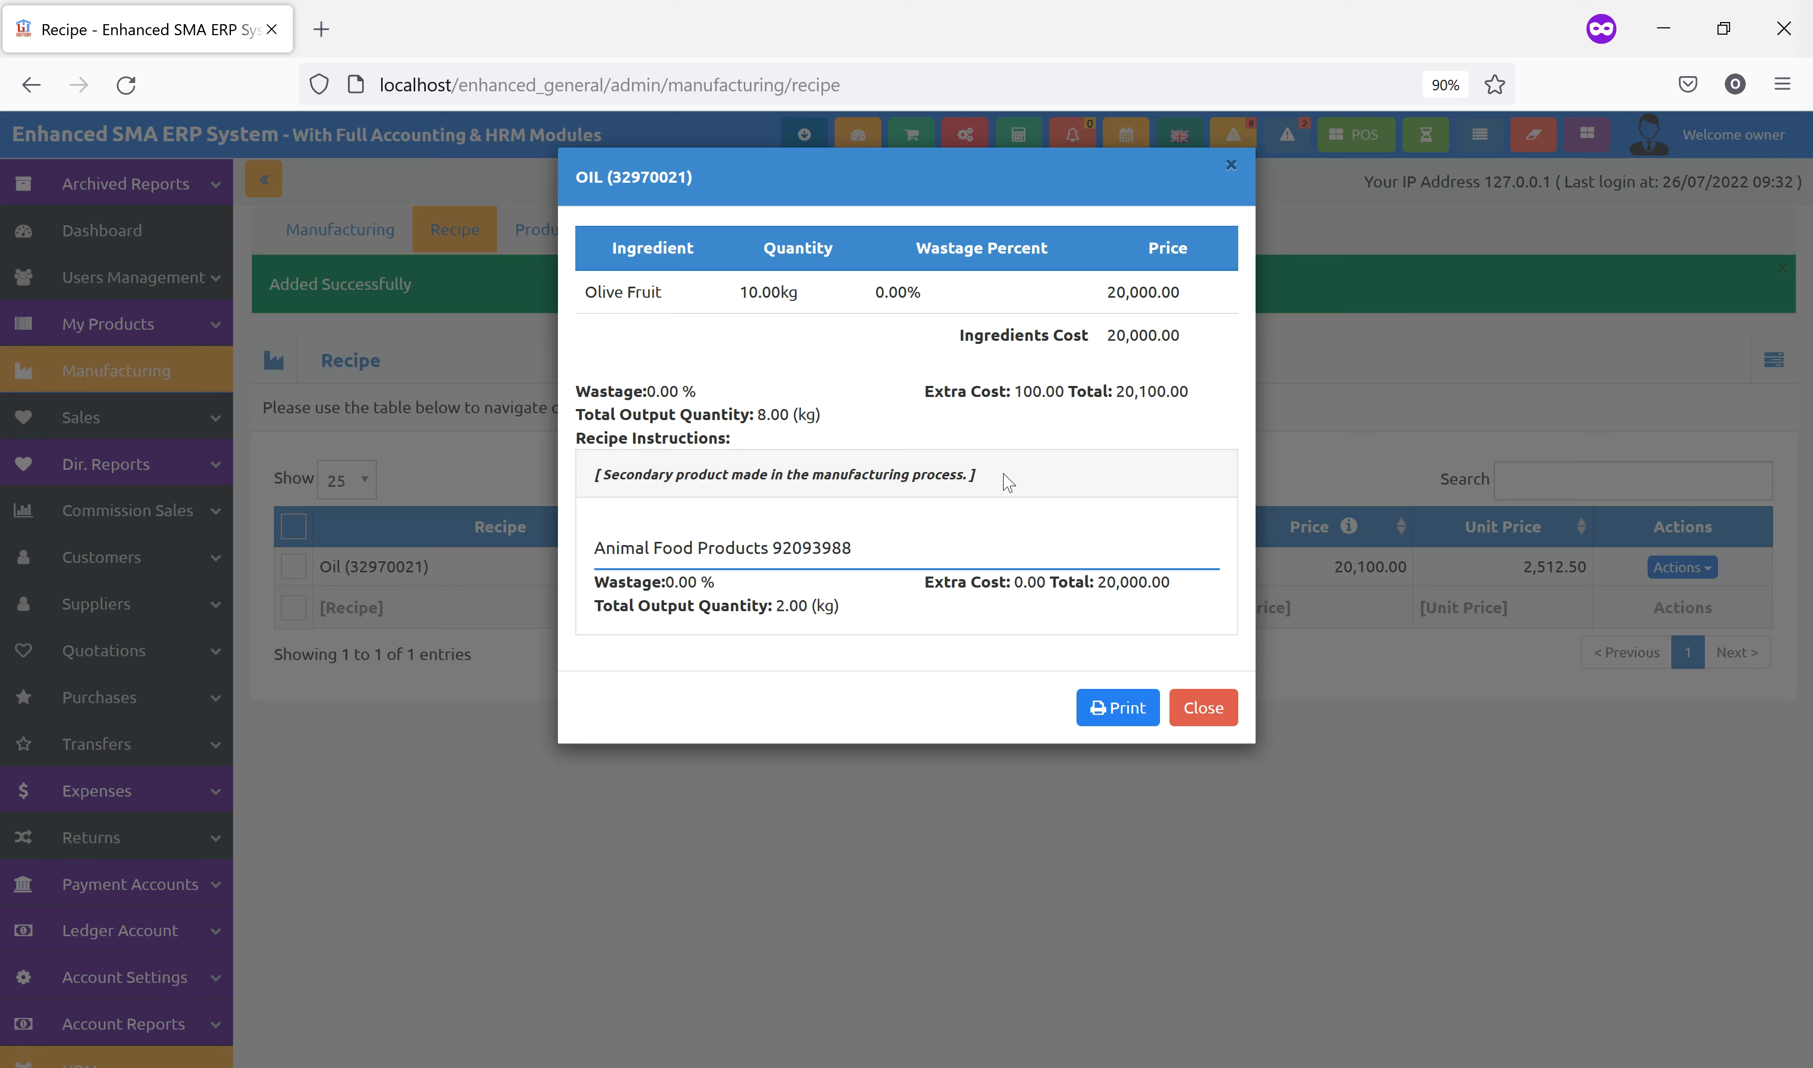
pyautogui.click(1196, 706)
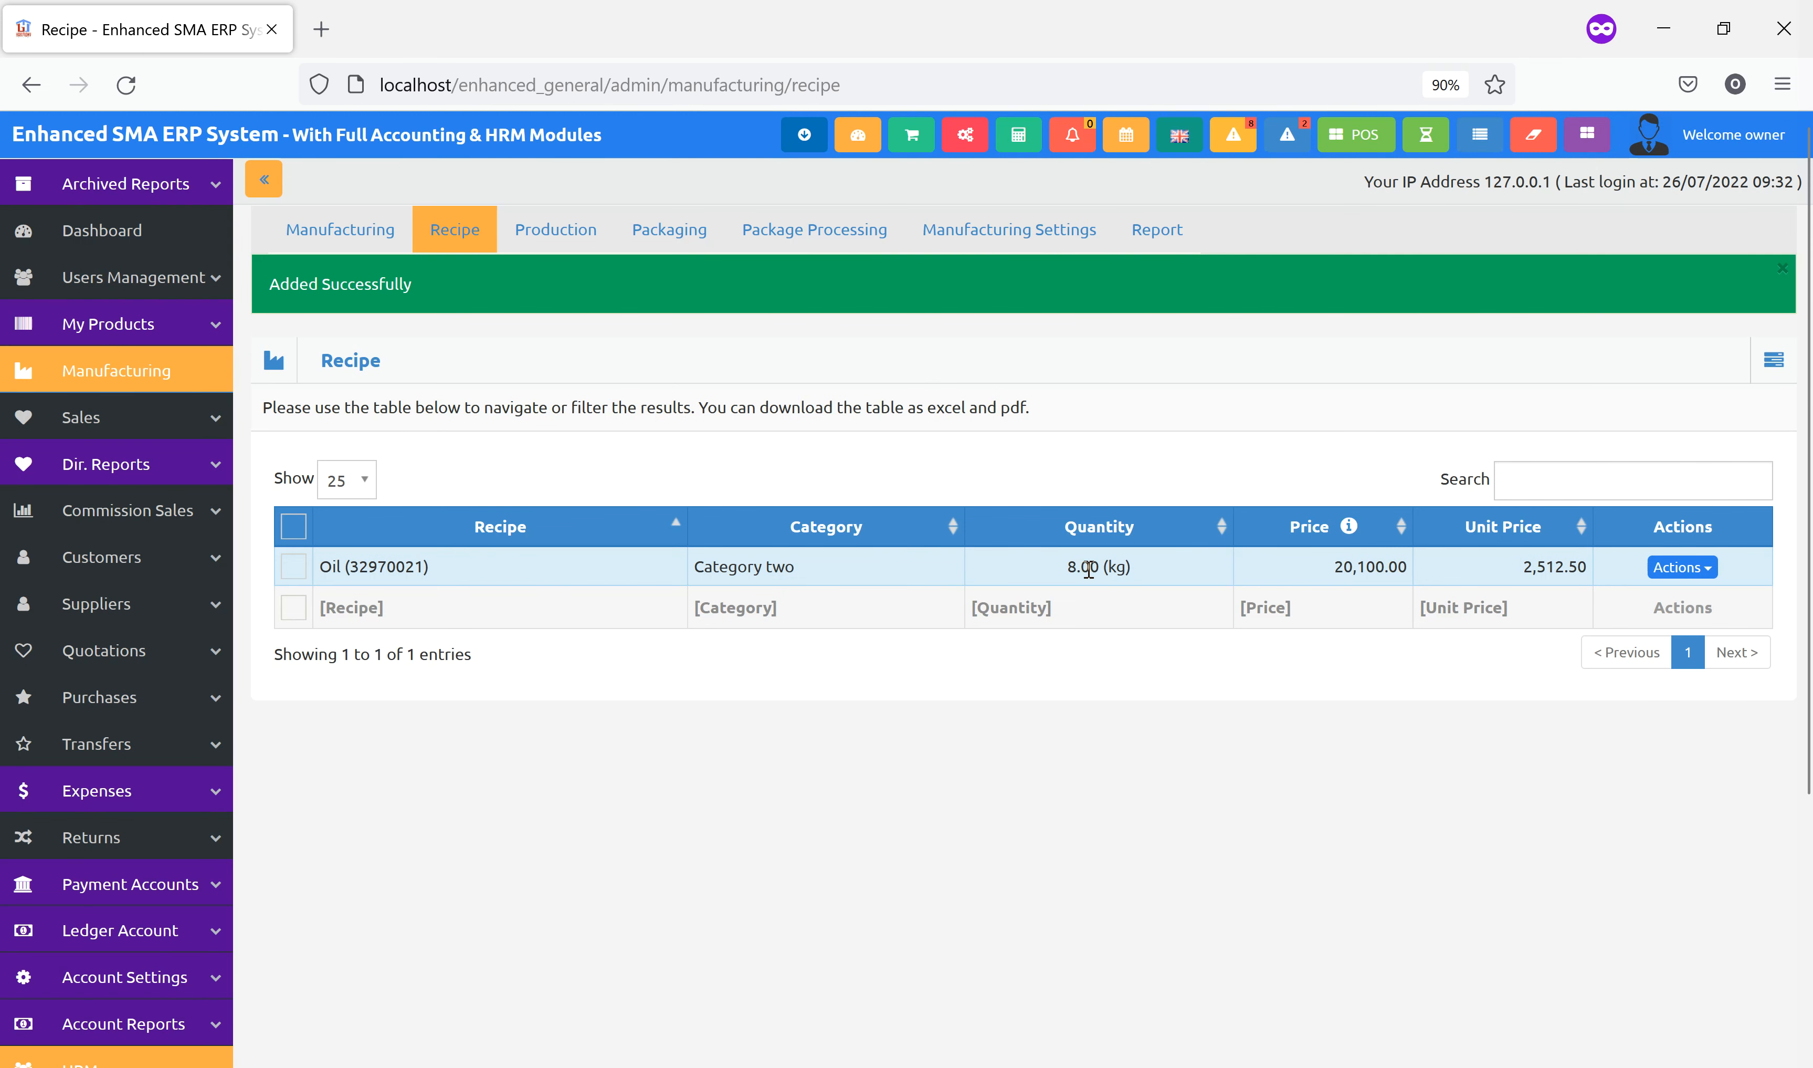
pyautogui.click(1089, 569)
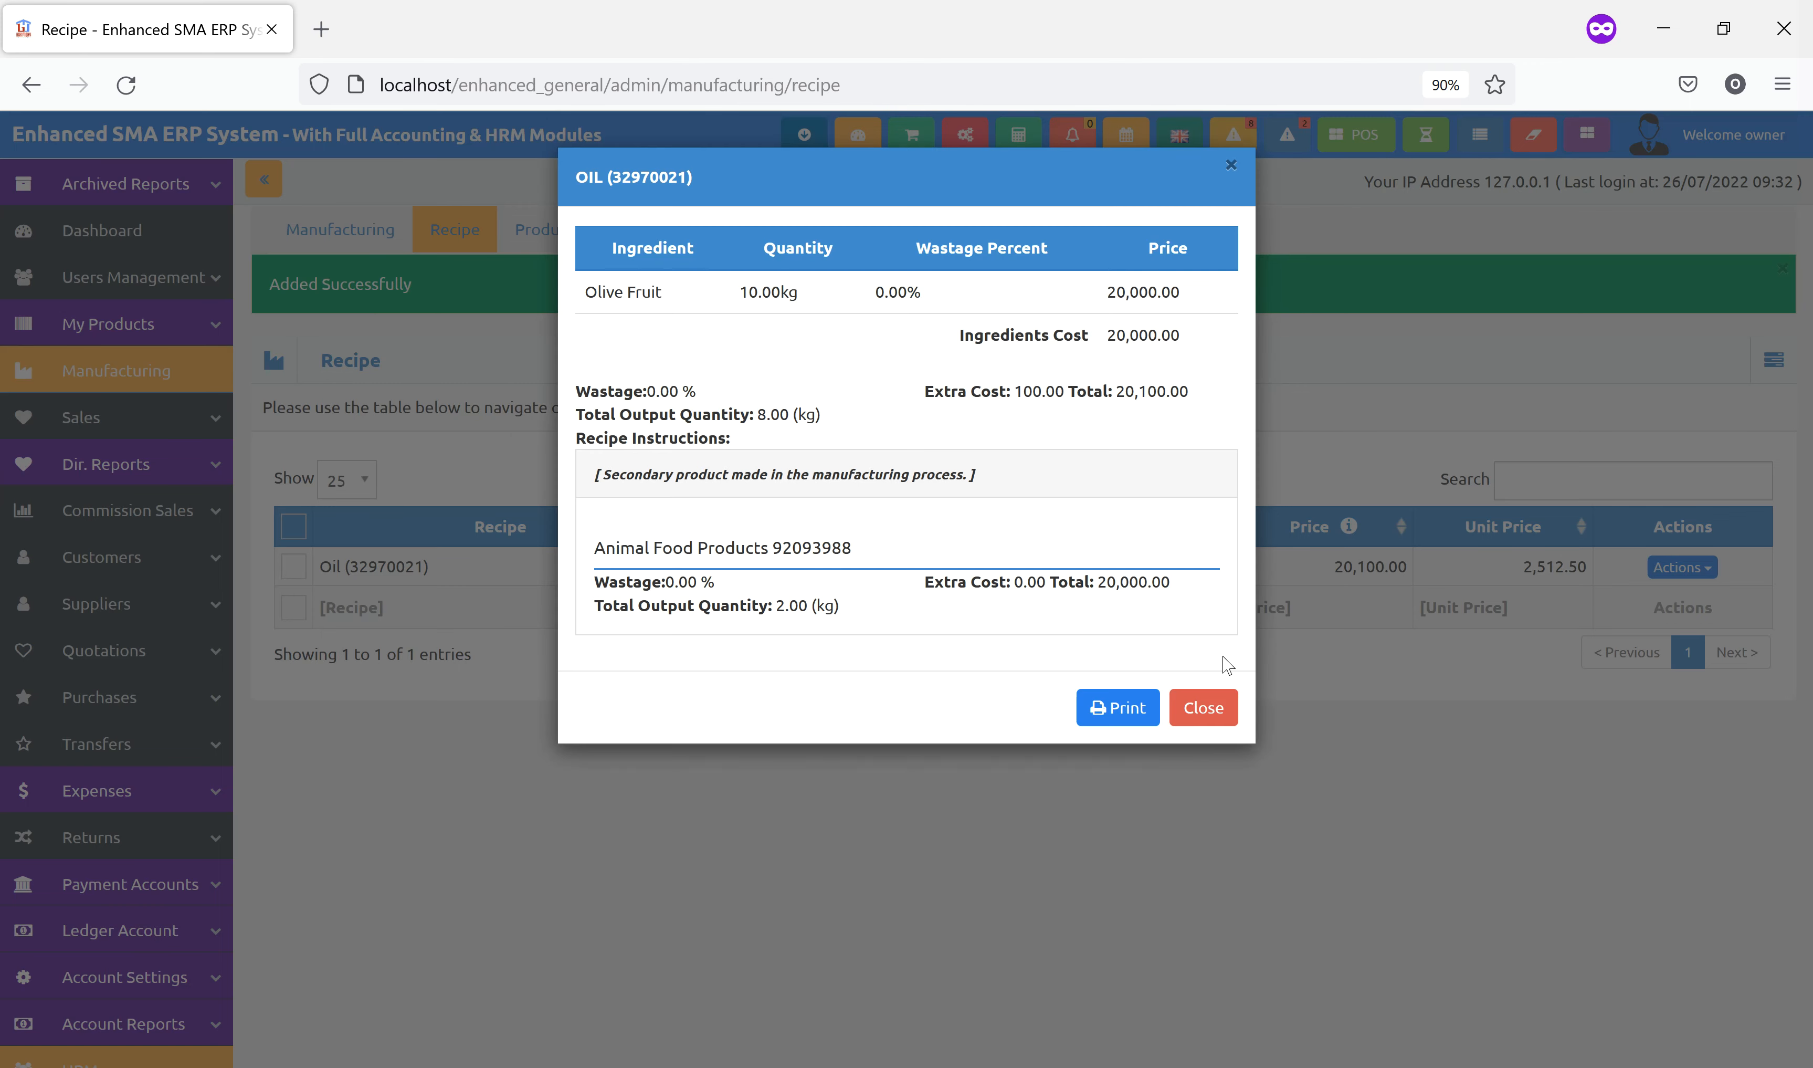
pyautogui.click(1203, 708)
pyautogui.click(1682, 567)
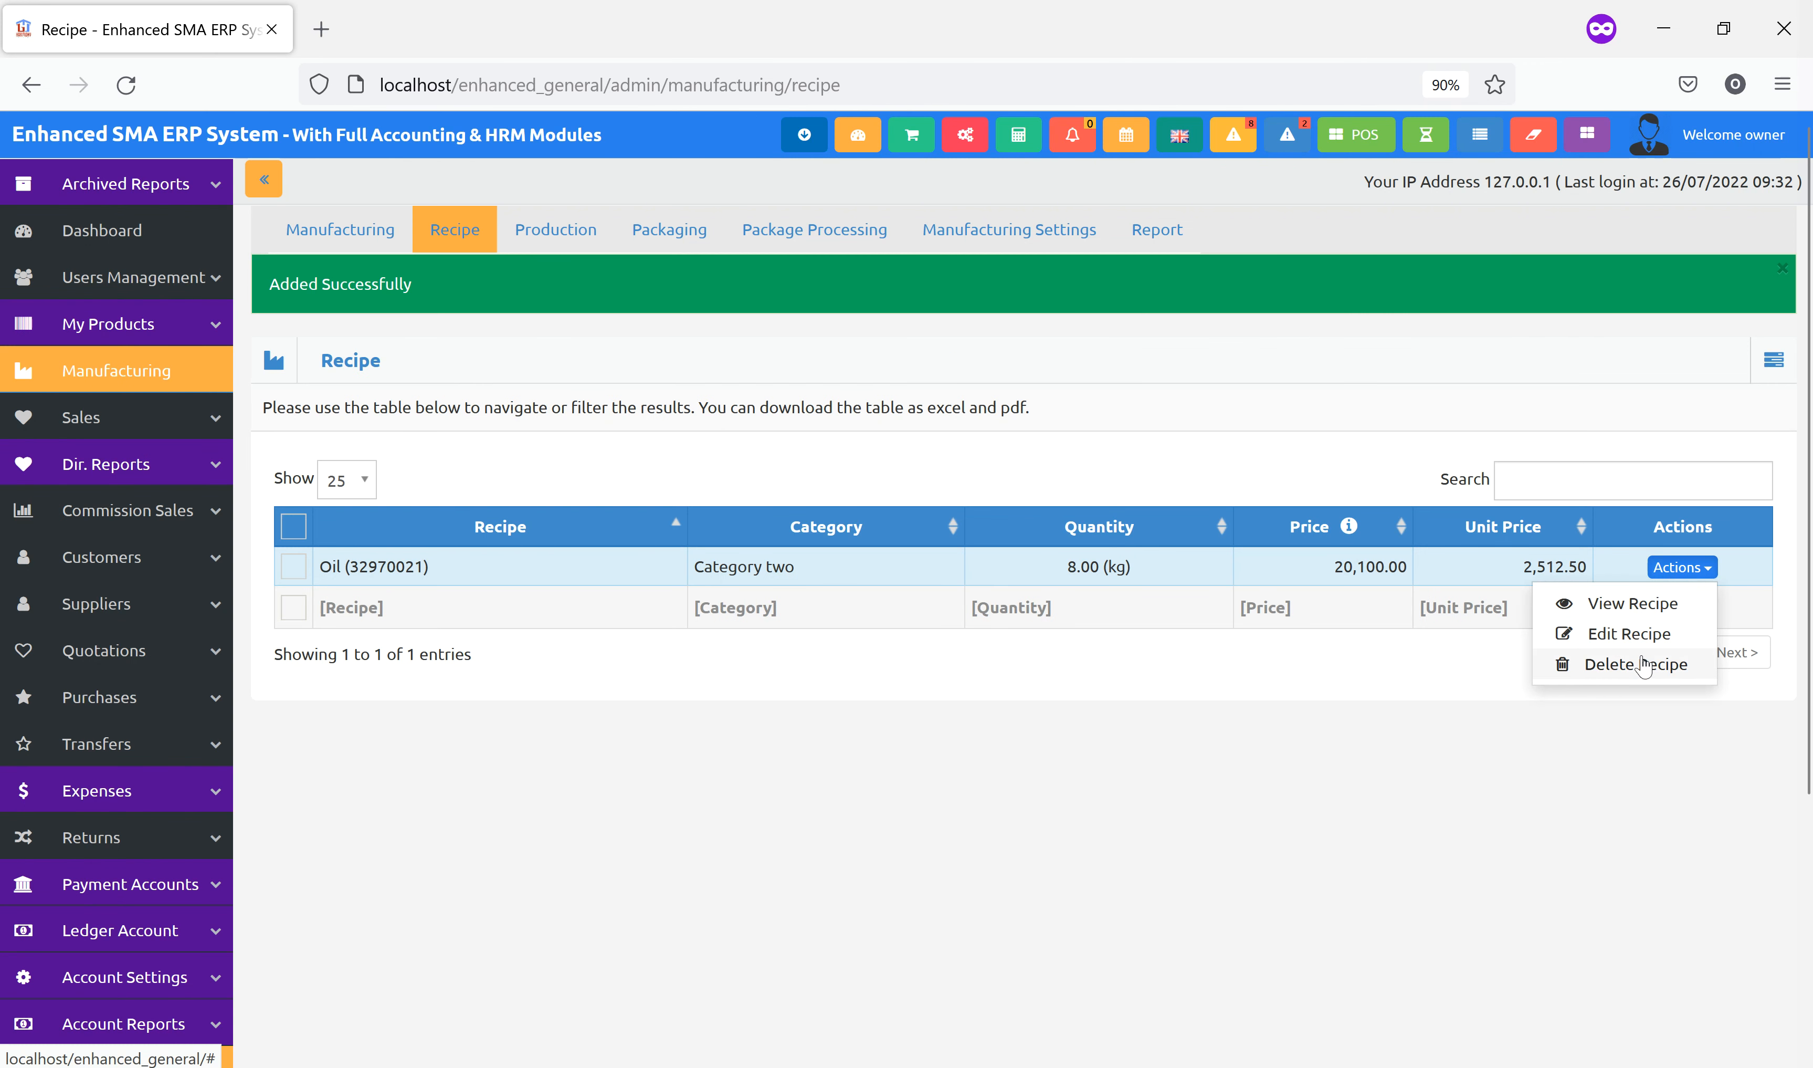
pyautogui.click(1339, 666)
# Check the product choices of a new production entry and go back to the recipe list.
pyautogui.click(563, 230)
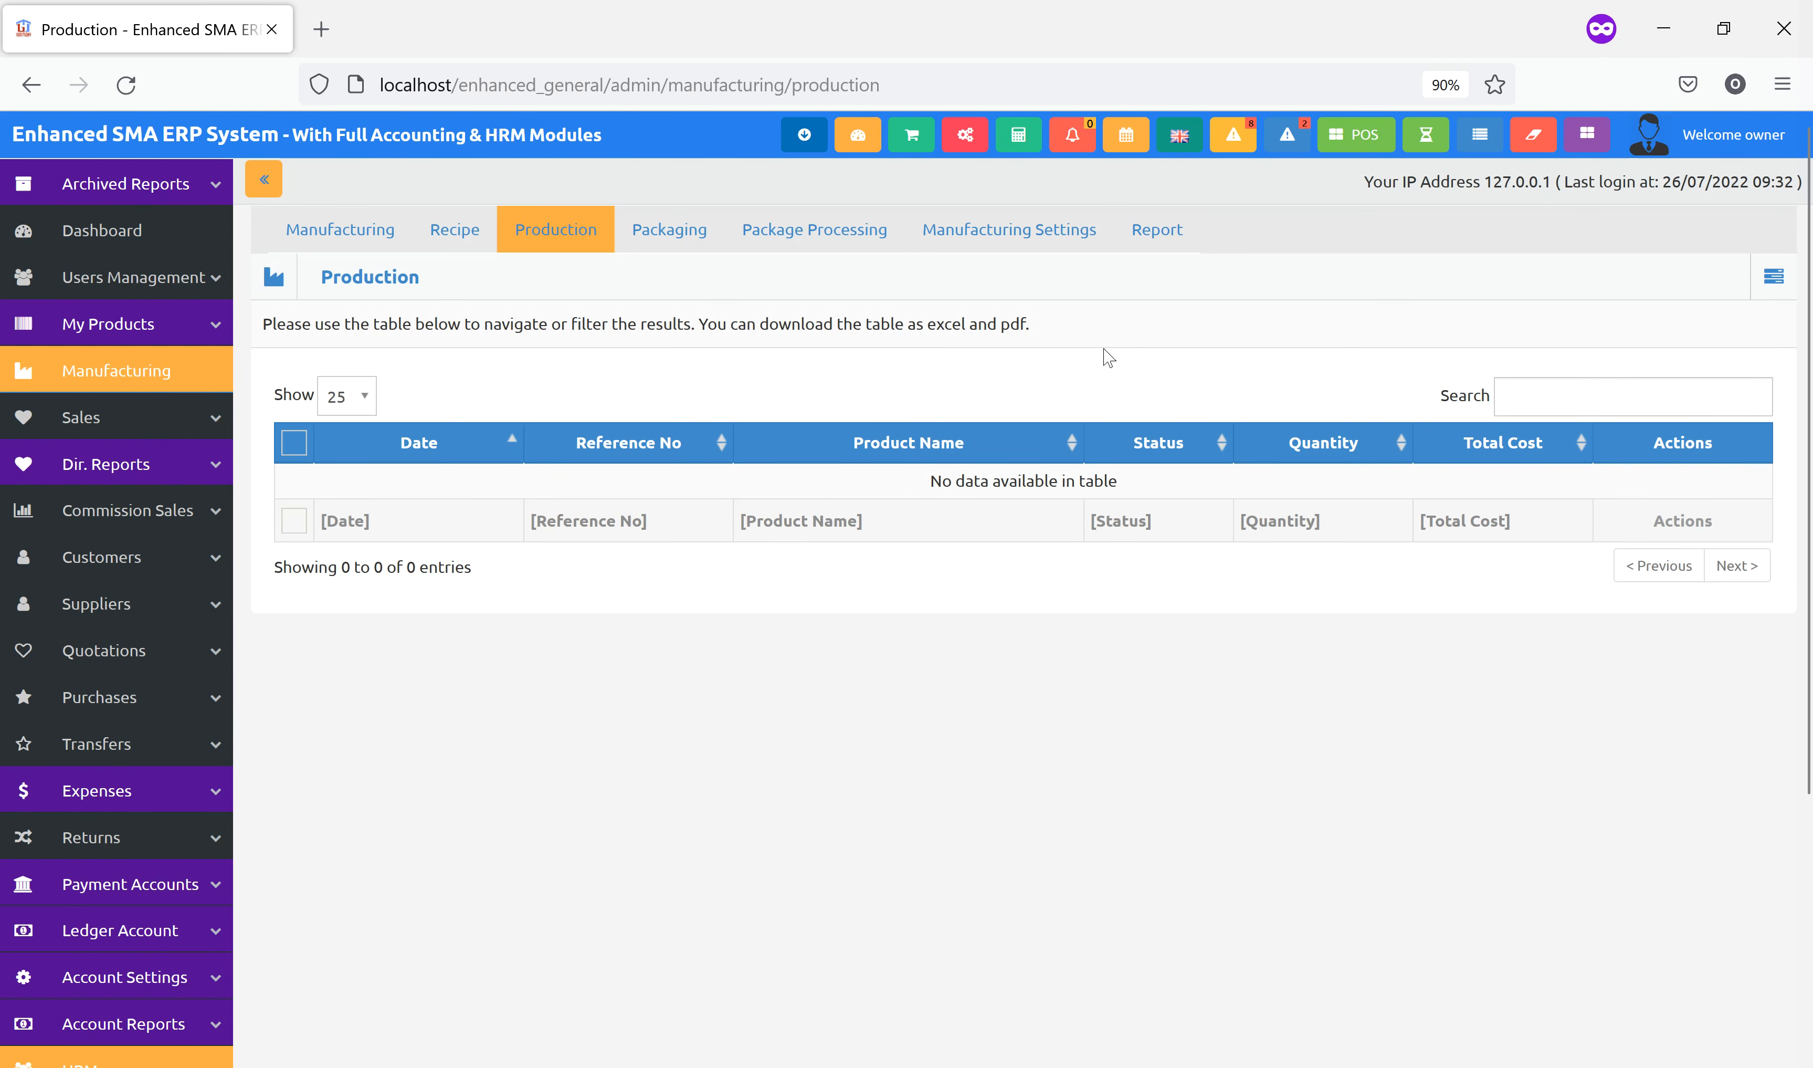
pyautogui.click(1774, 279)
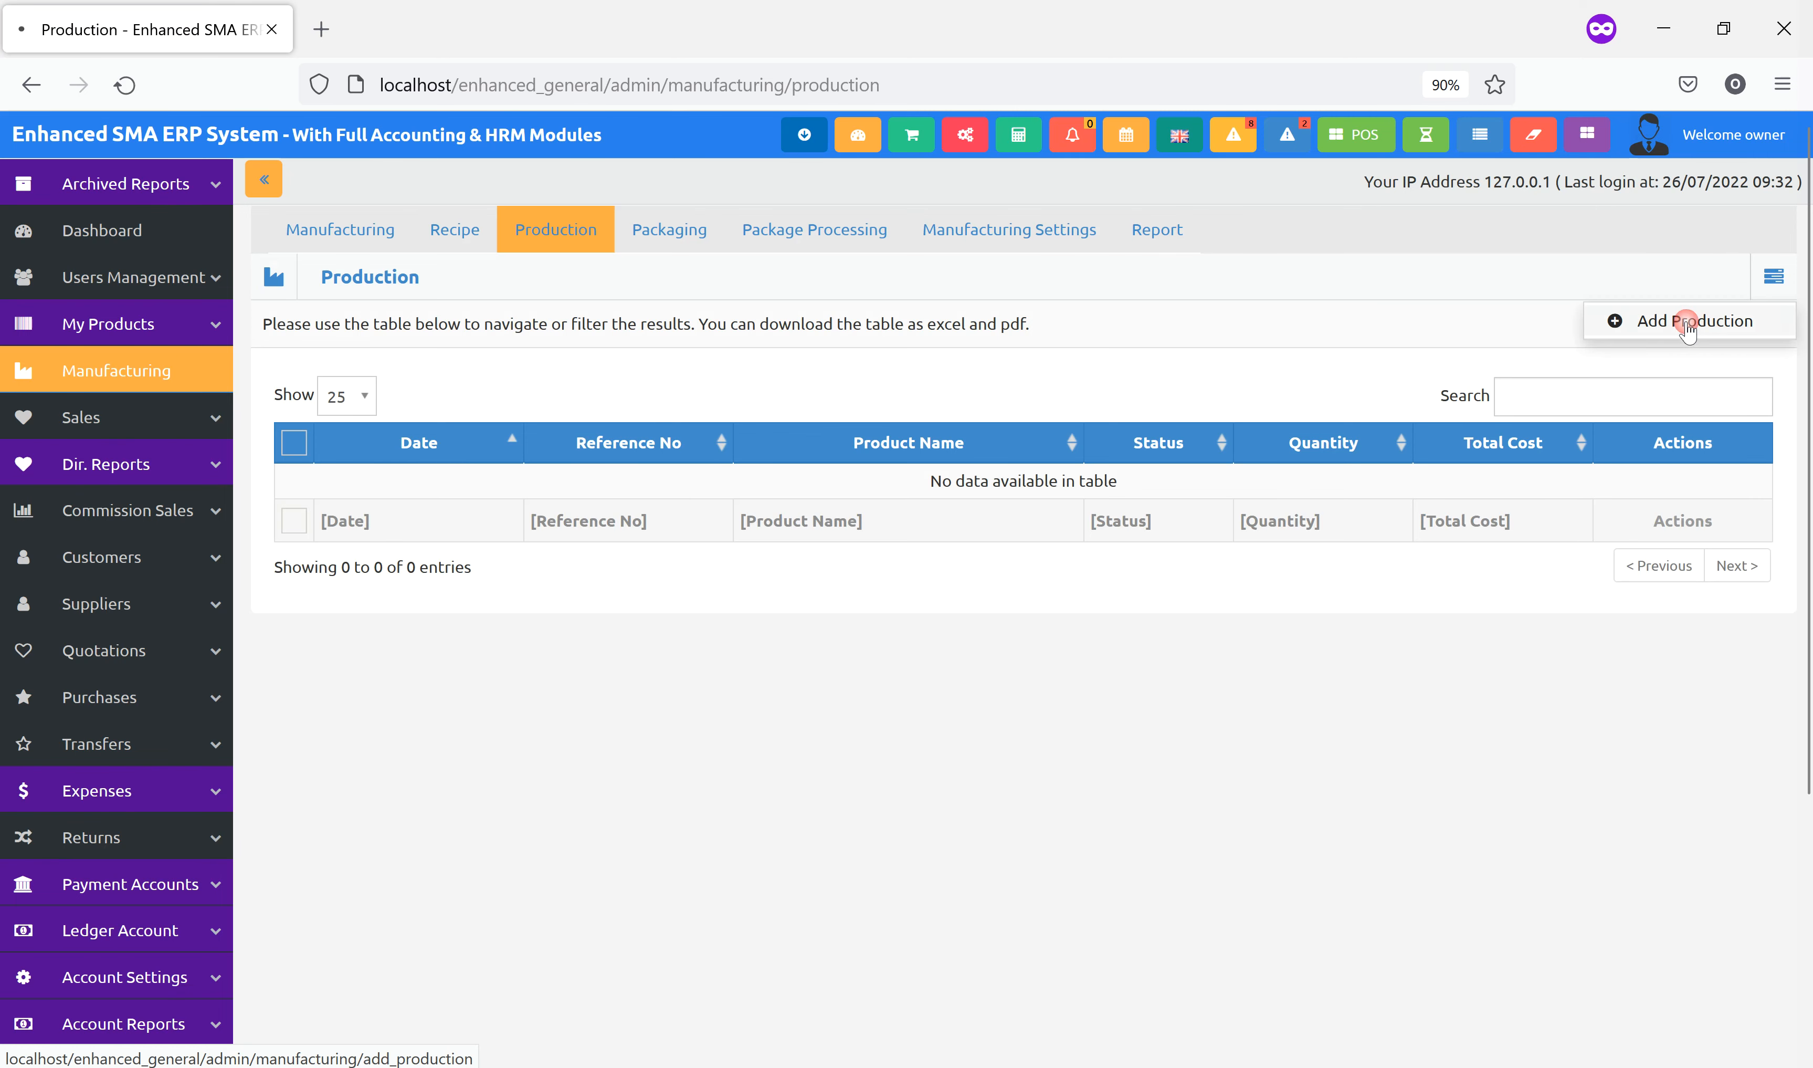
pyautogui.click(1687, 321)
pyautogui.click(1480, 400)
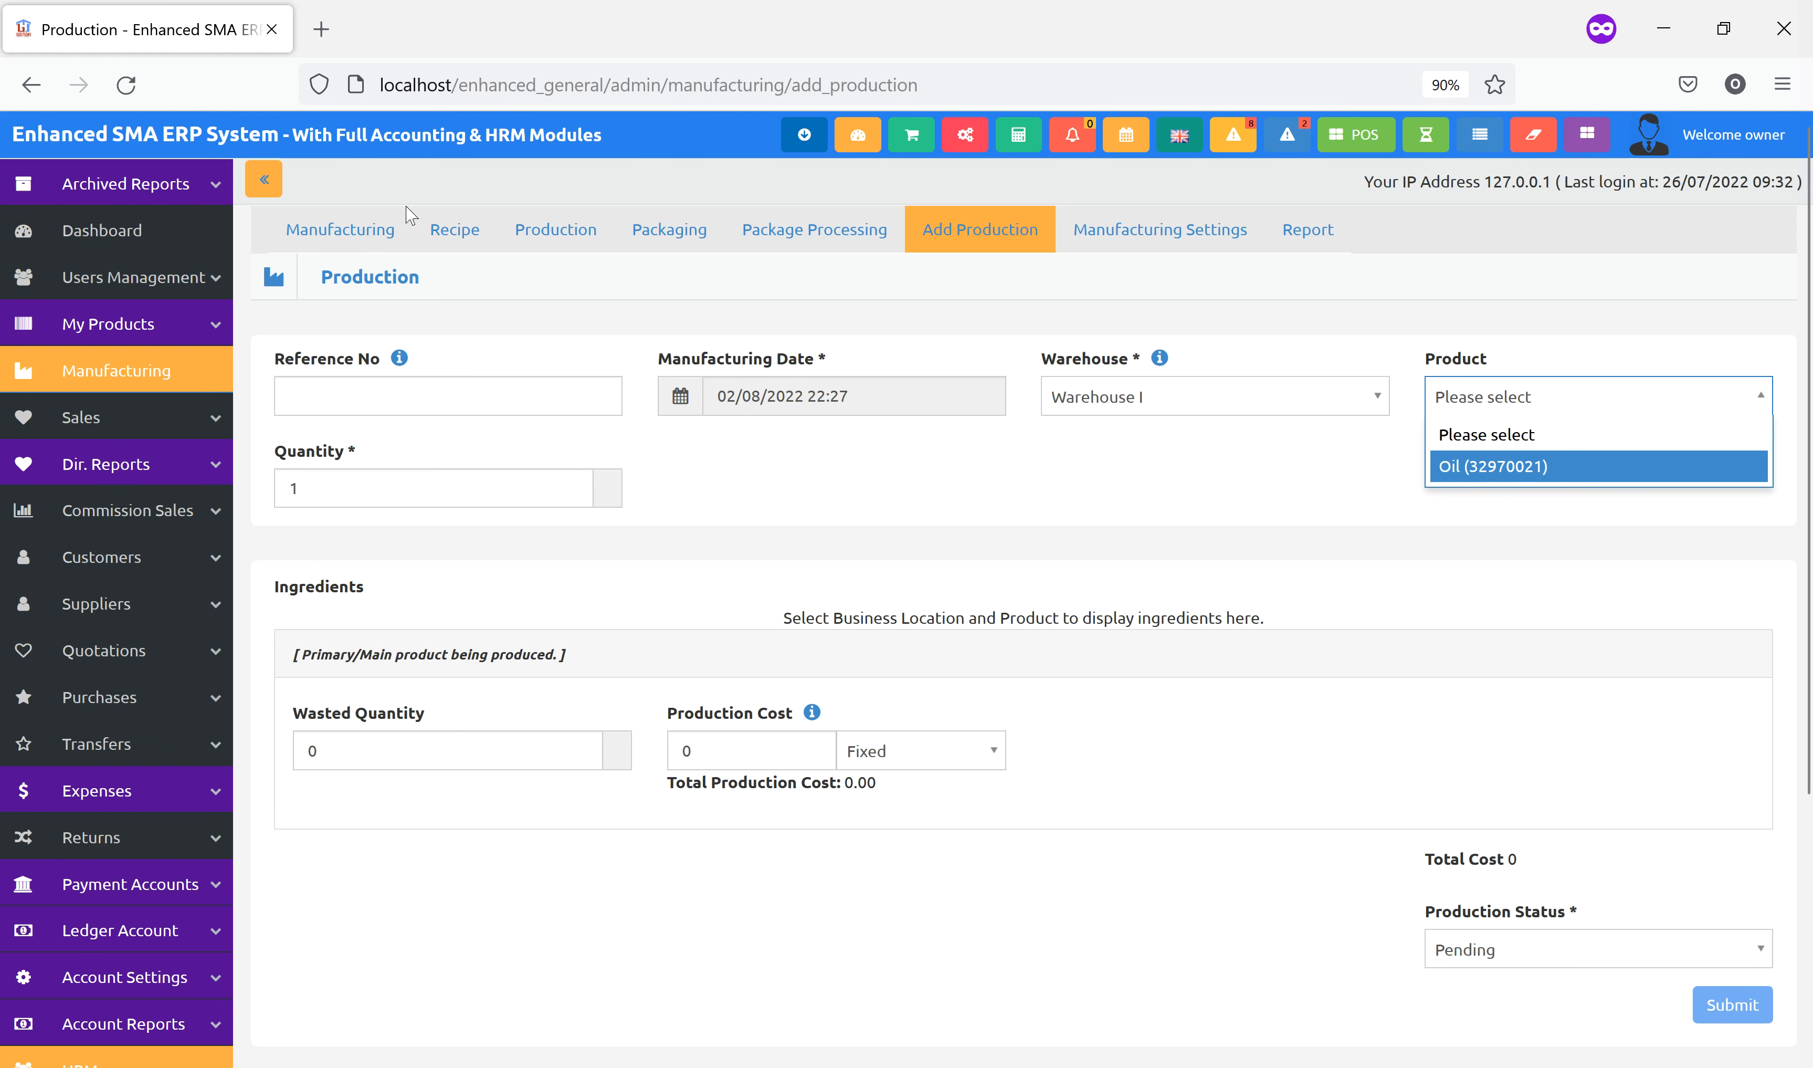
pyautogui.click(451, 234)
pyautogui.click(452, 233)
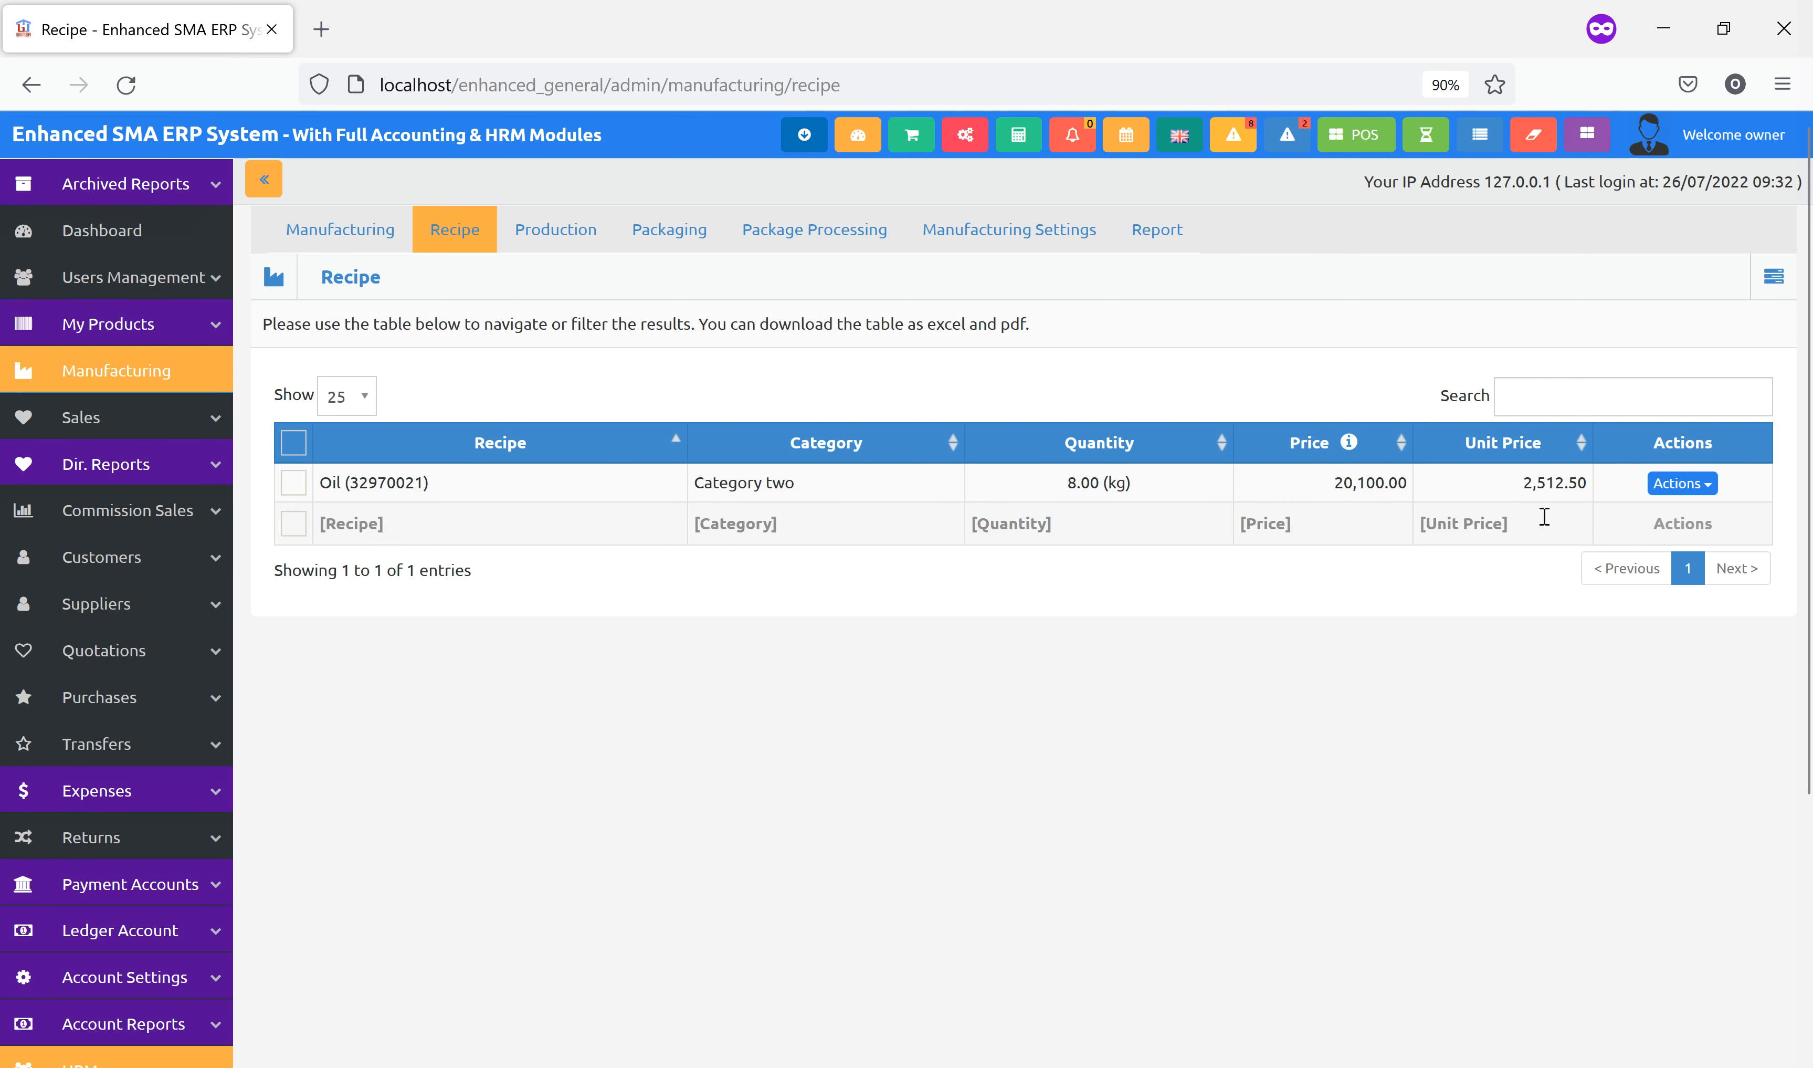
# Start a new production entry and choose Oil as its product.
pyautogui.click(526, 223)
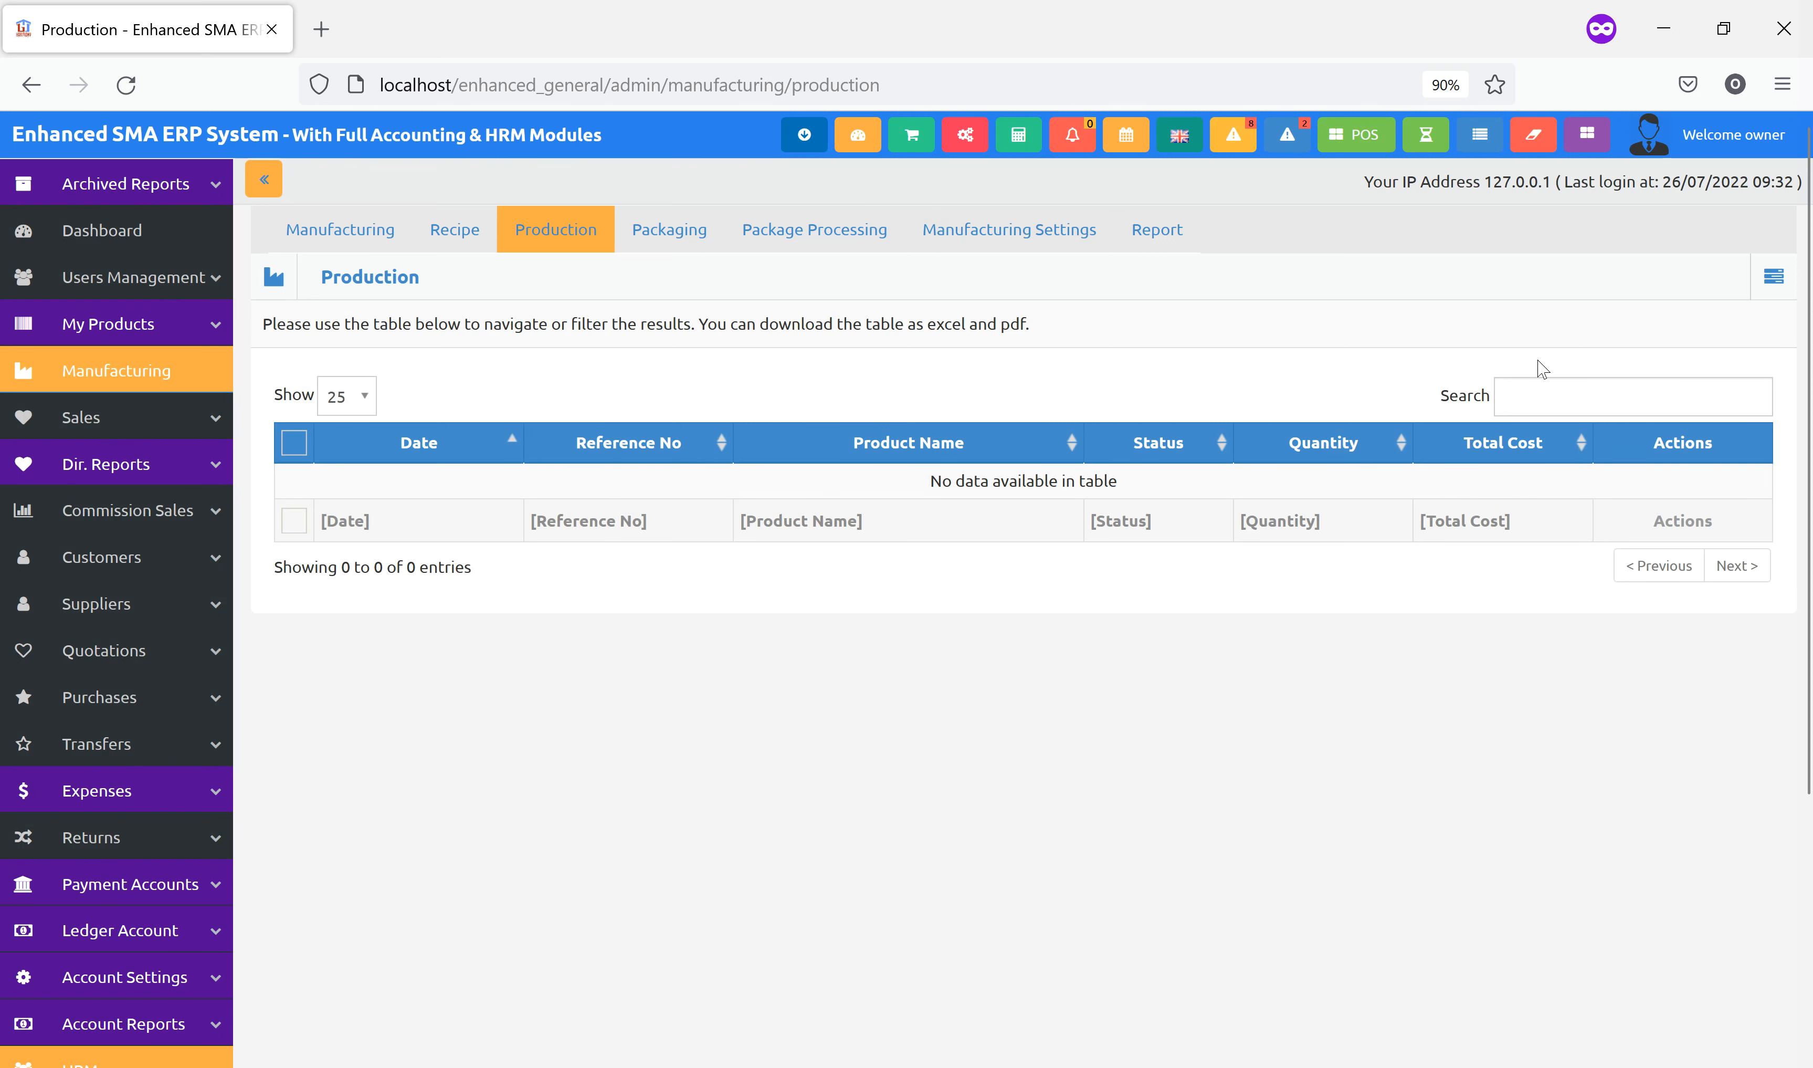
pyautogui.click(1774, 276)
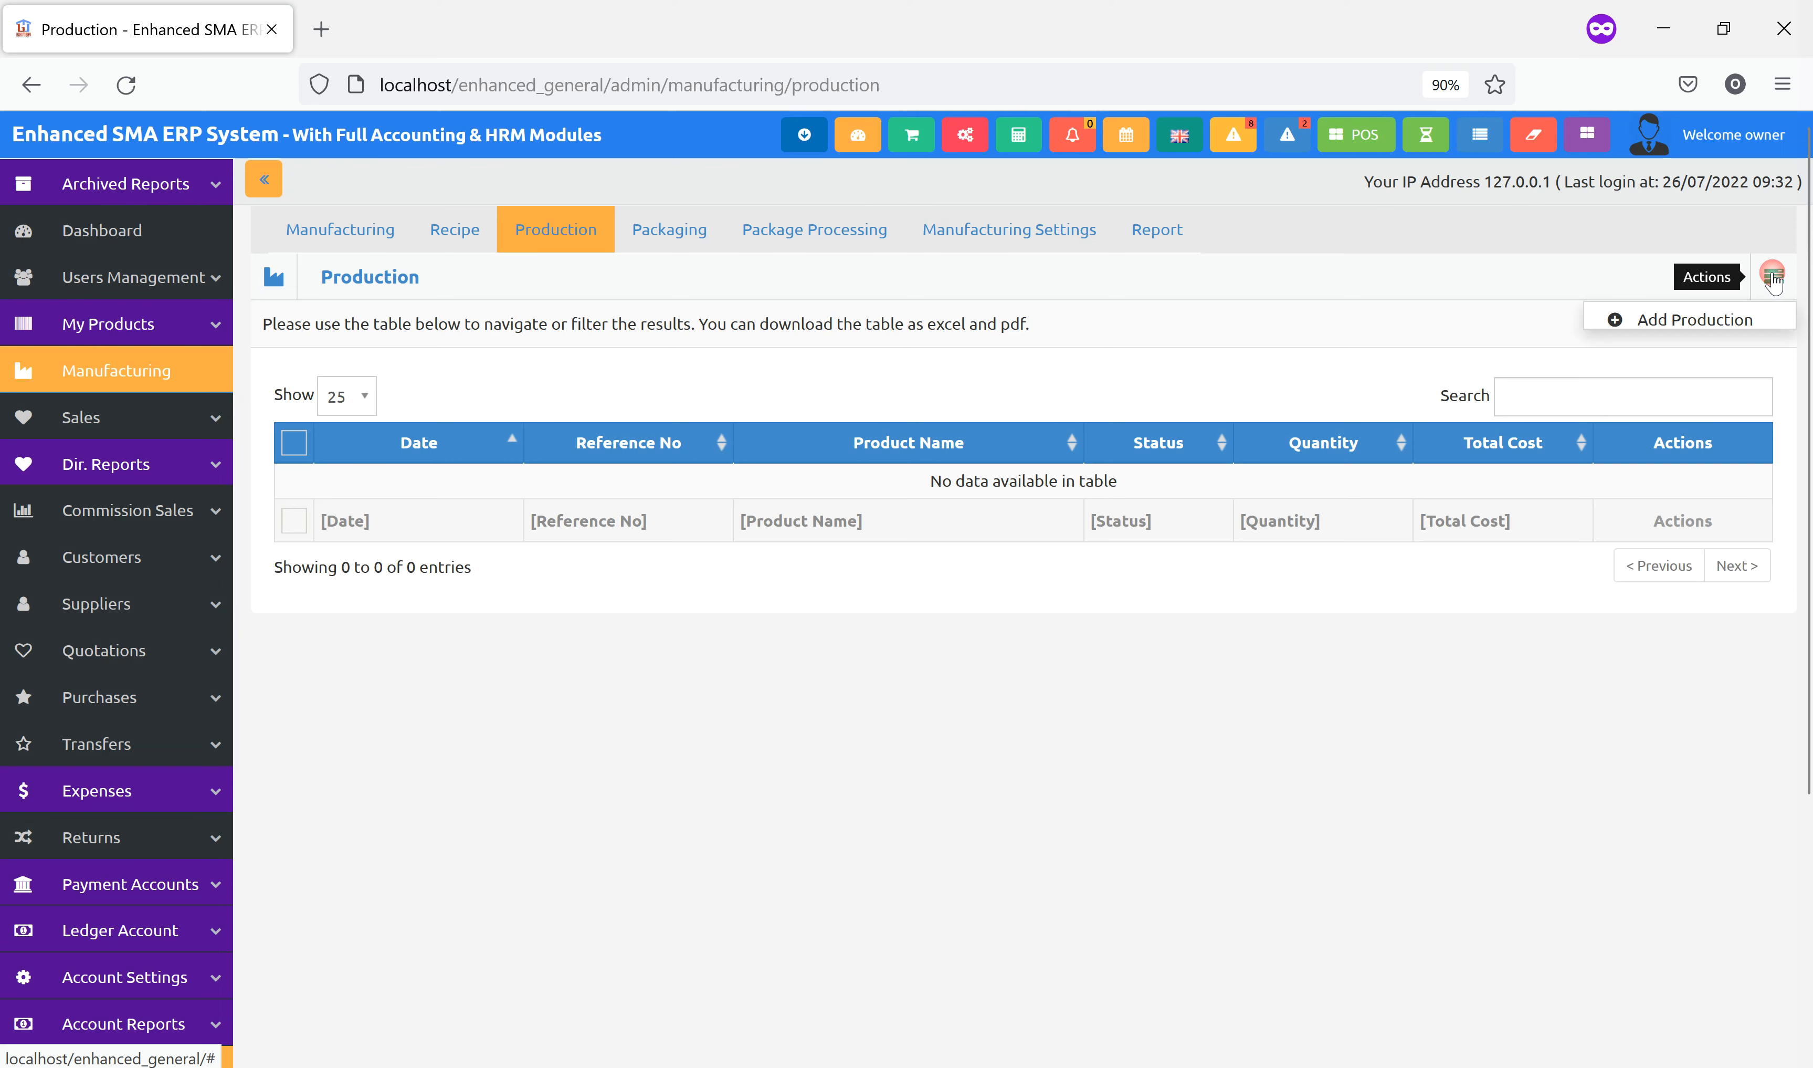
pyautogui.click(1669, 327)
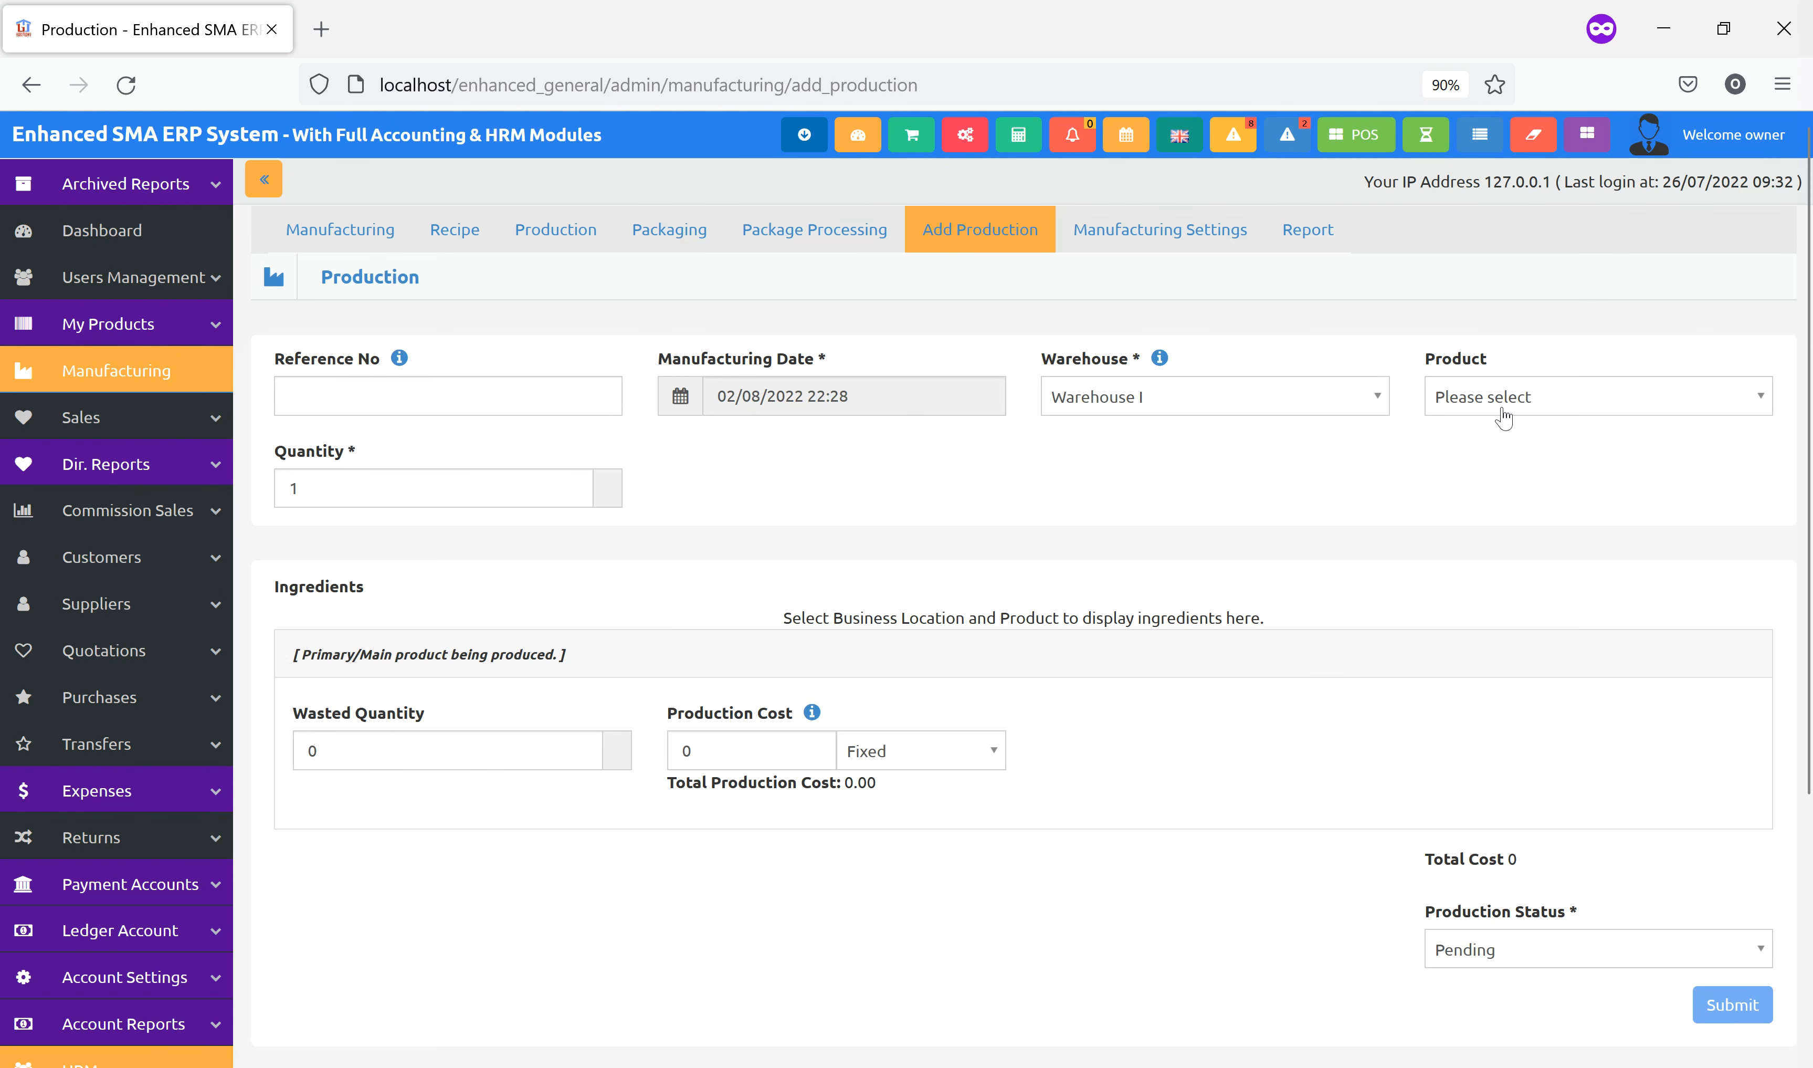
pyautogui.click(1528, 406)
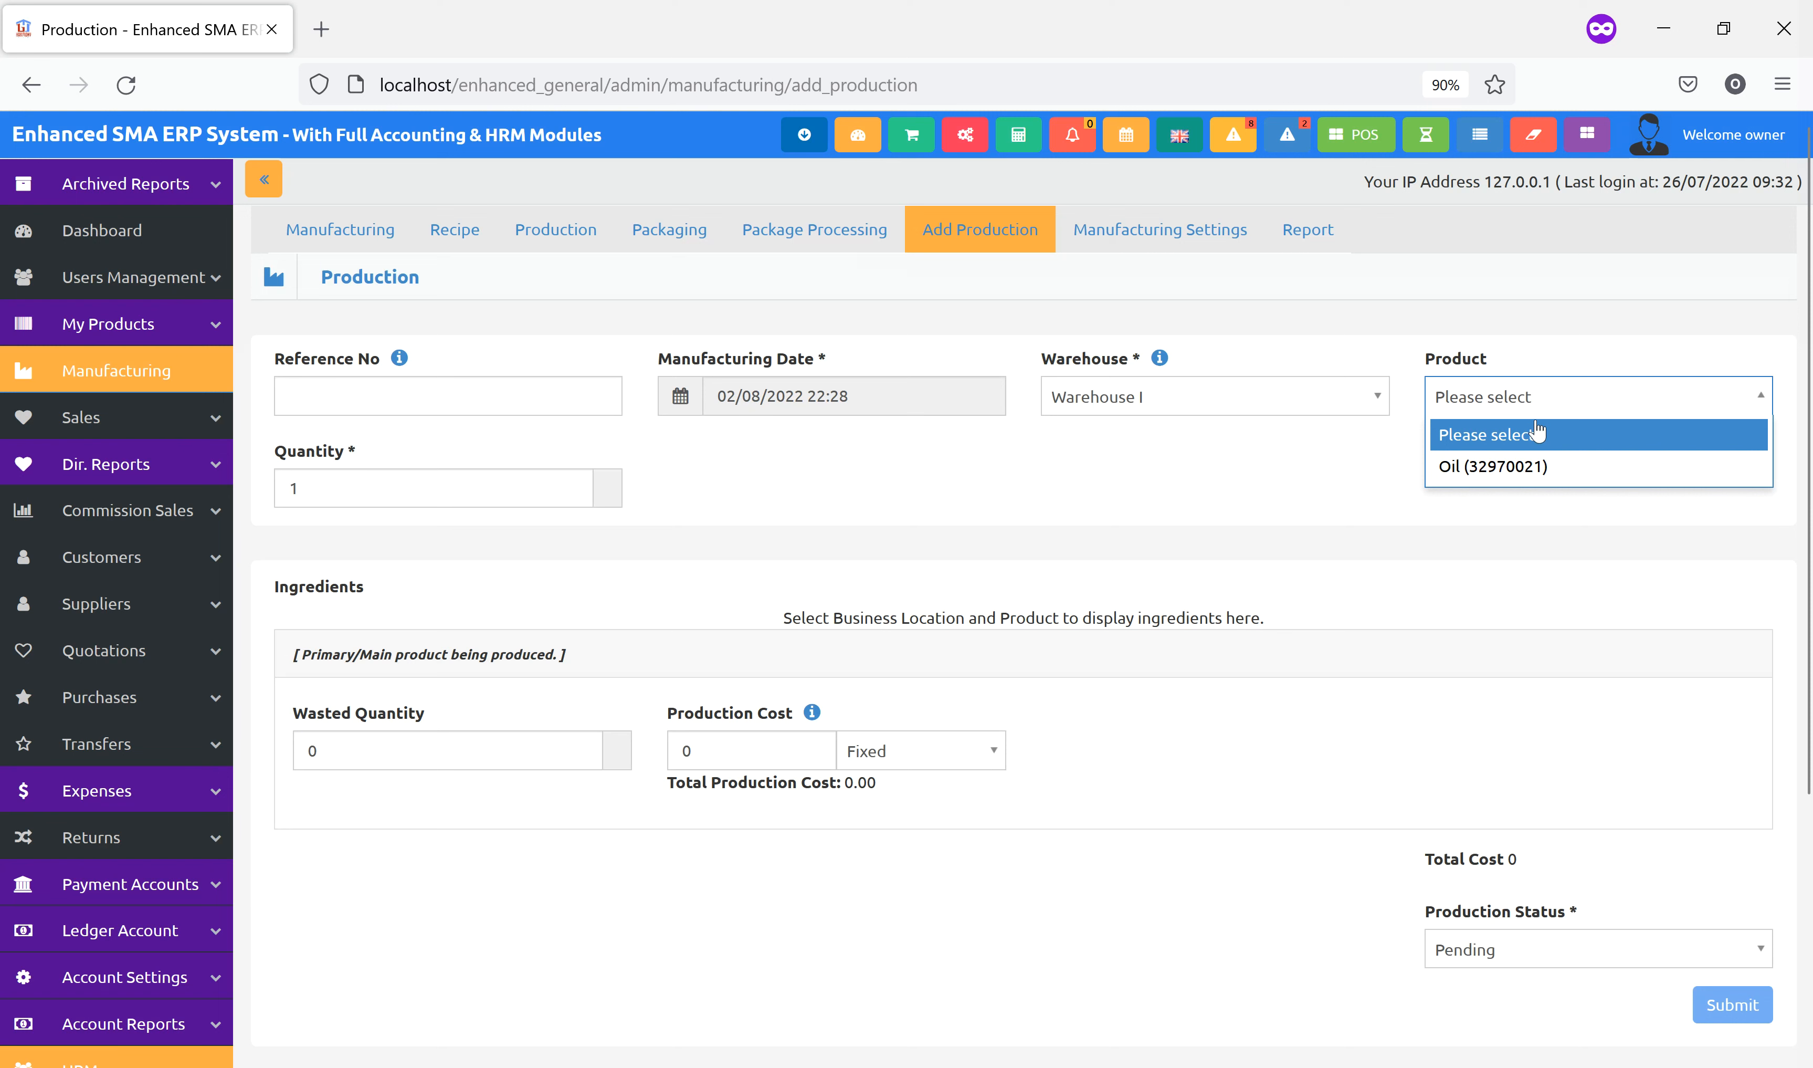
pyautogui.click(1532, 468)
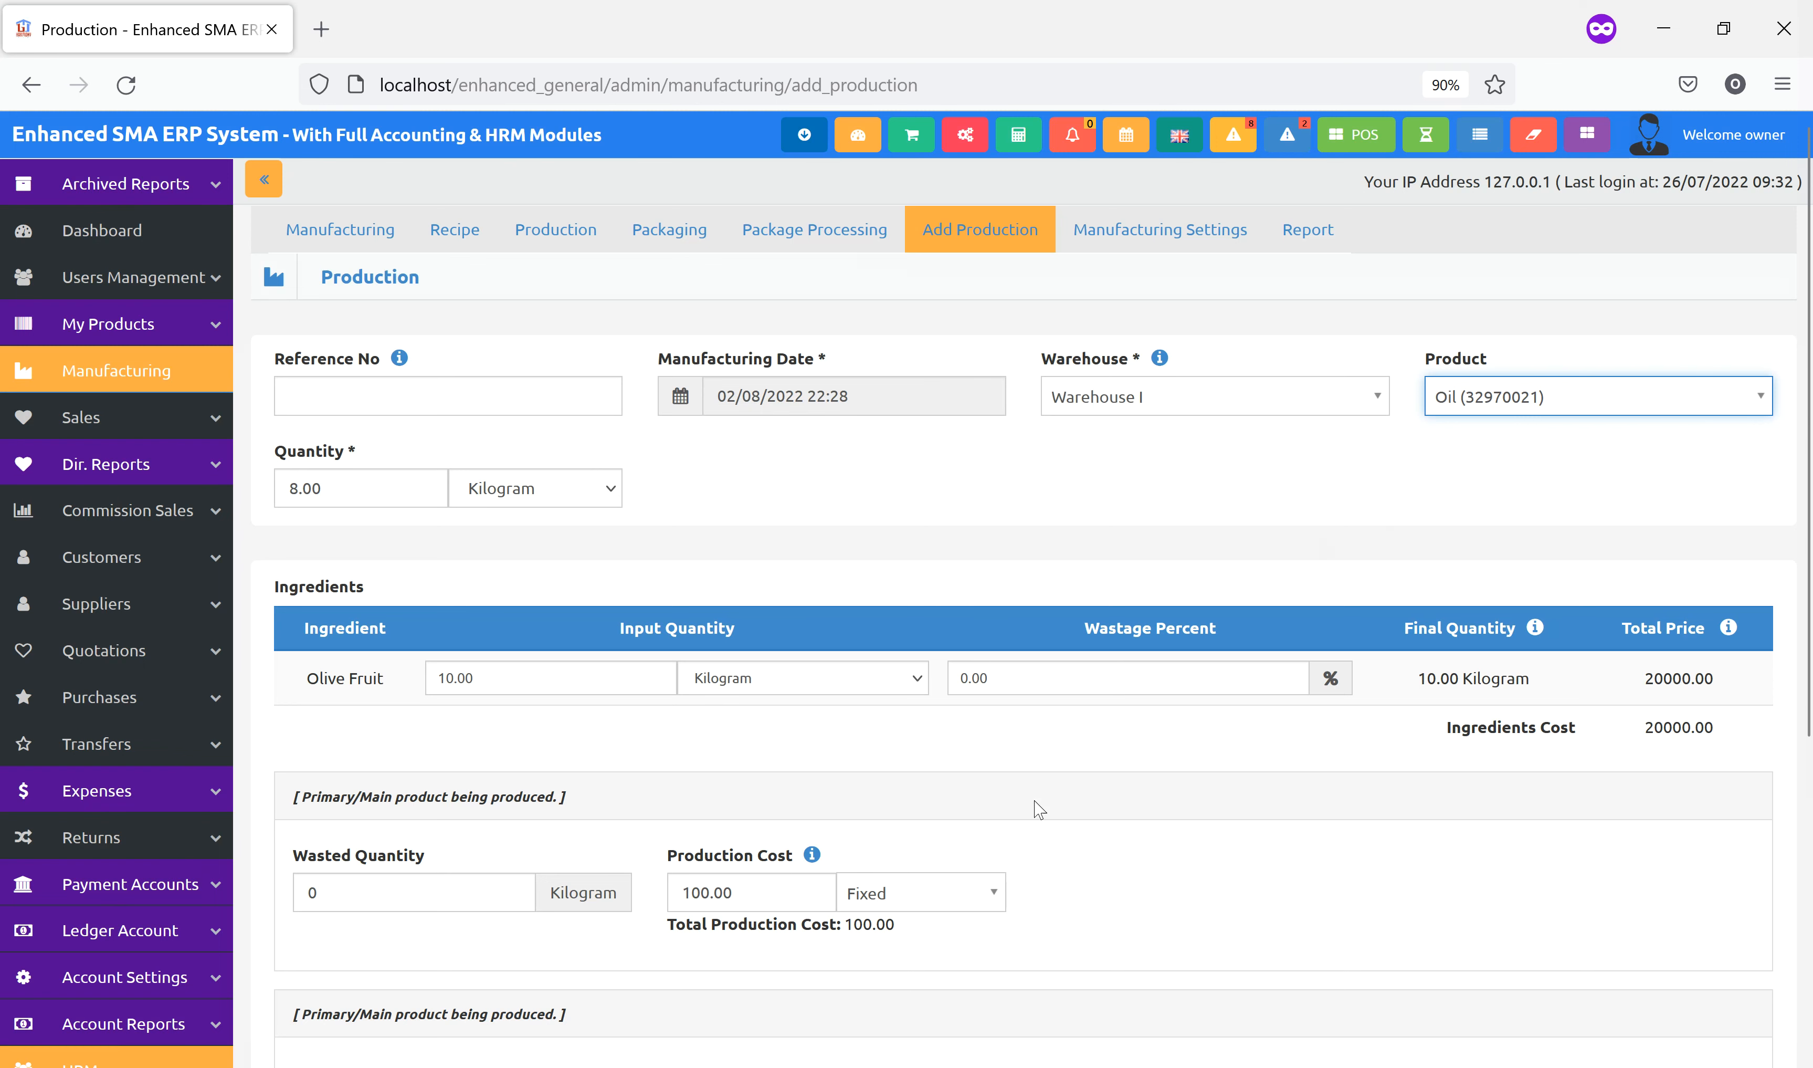
# Examine the production entry's ingredient, by-product and cost fields, including the editable Olive Fruit input quantity and its units.
pyautogui.scroll(-5, 1103, 872)
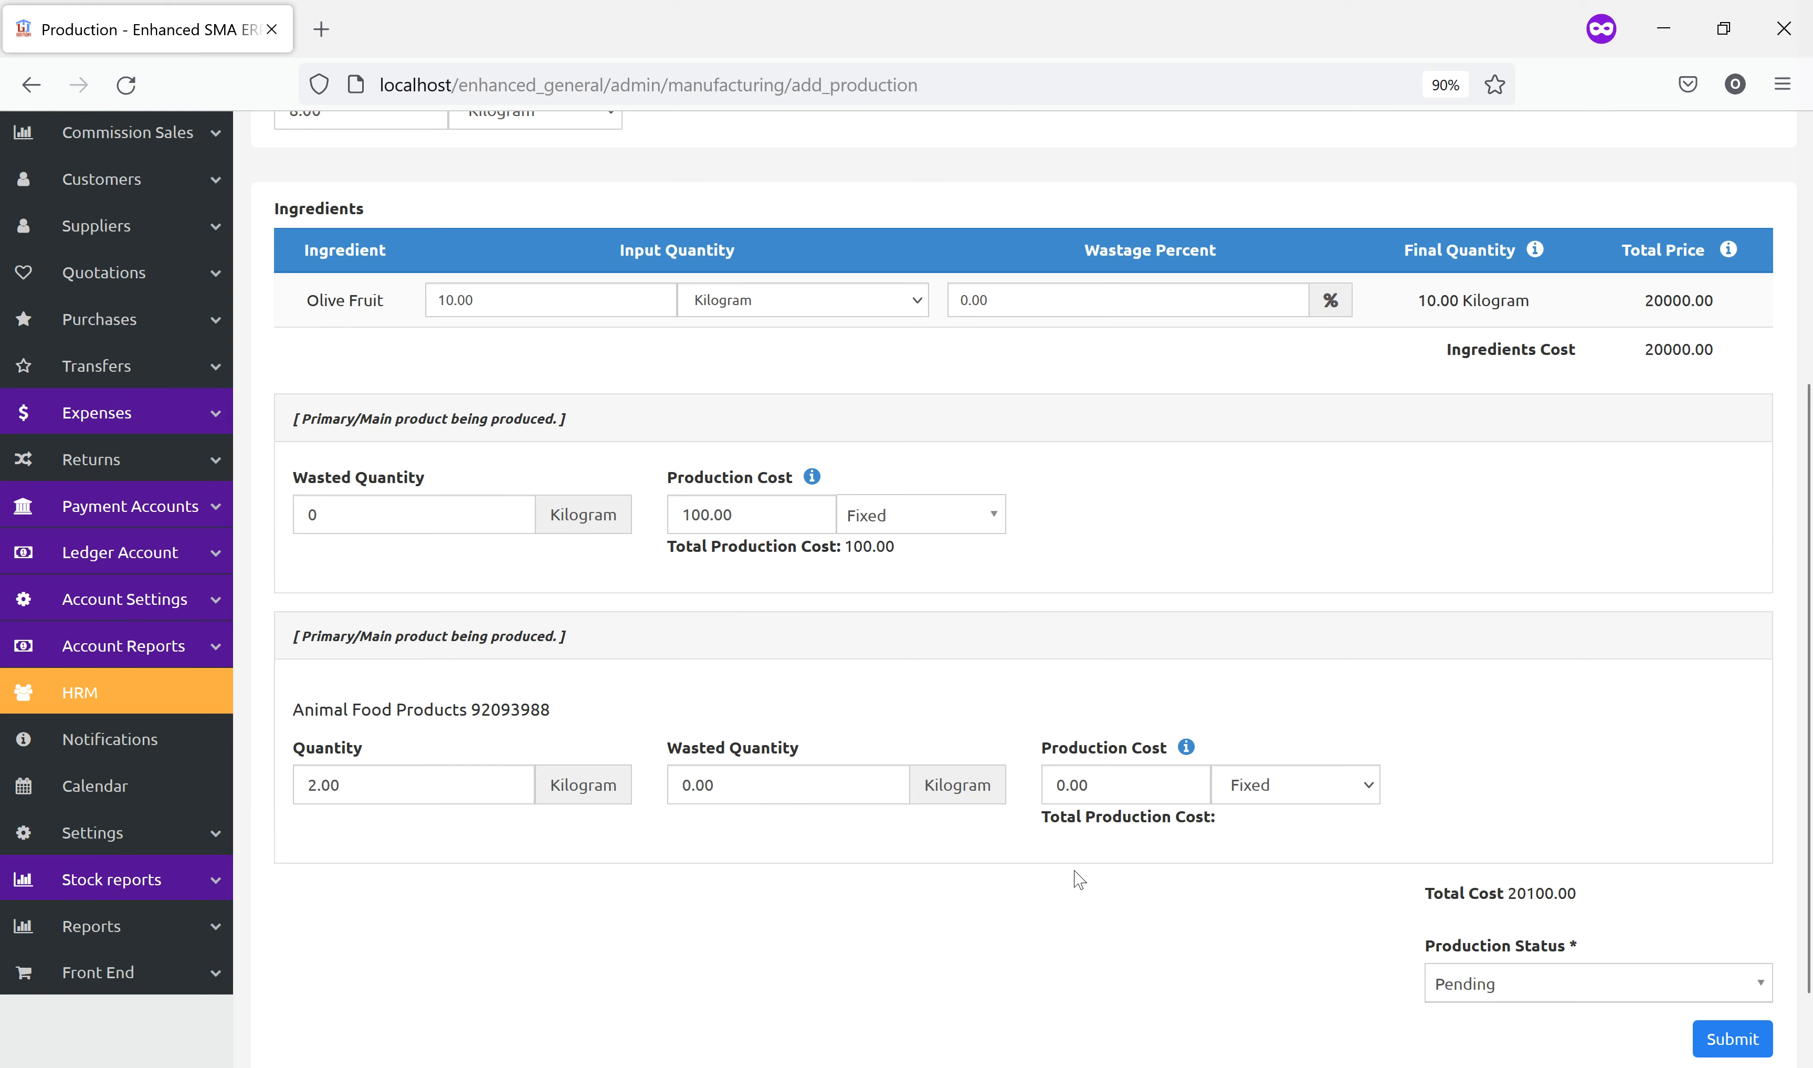
pyautogui.scroll(5, 1015, 655)
pyautogui.click(913, 677)
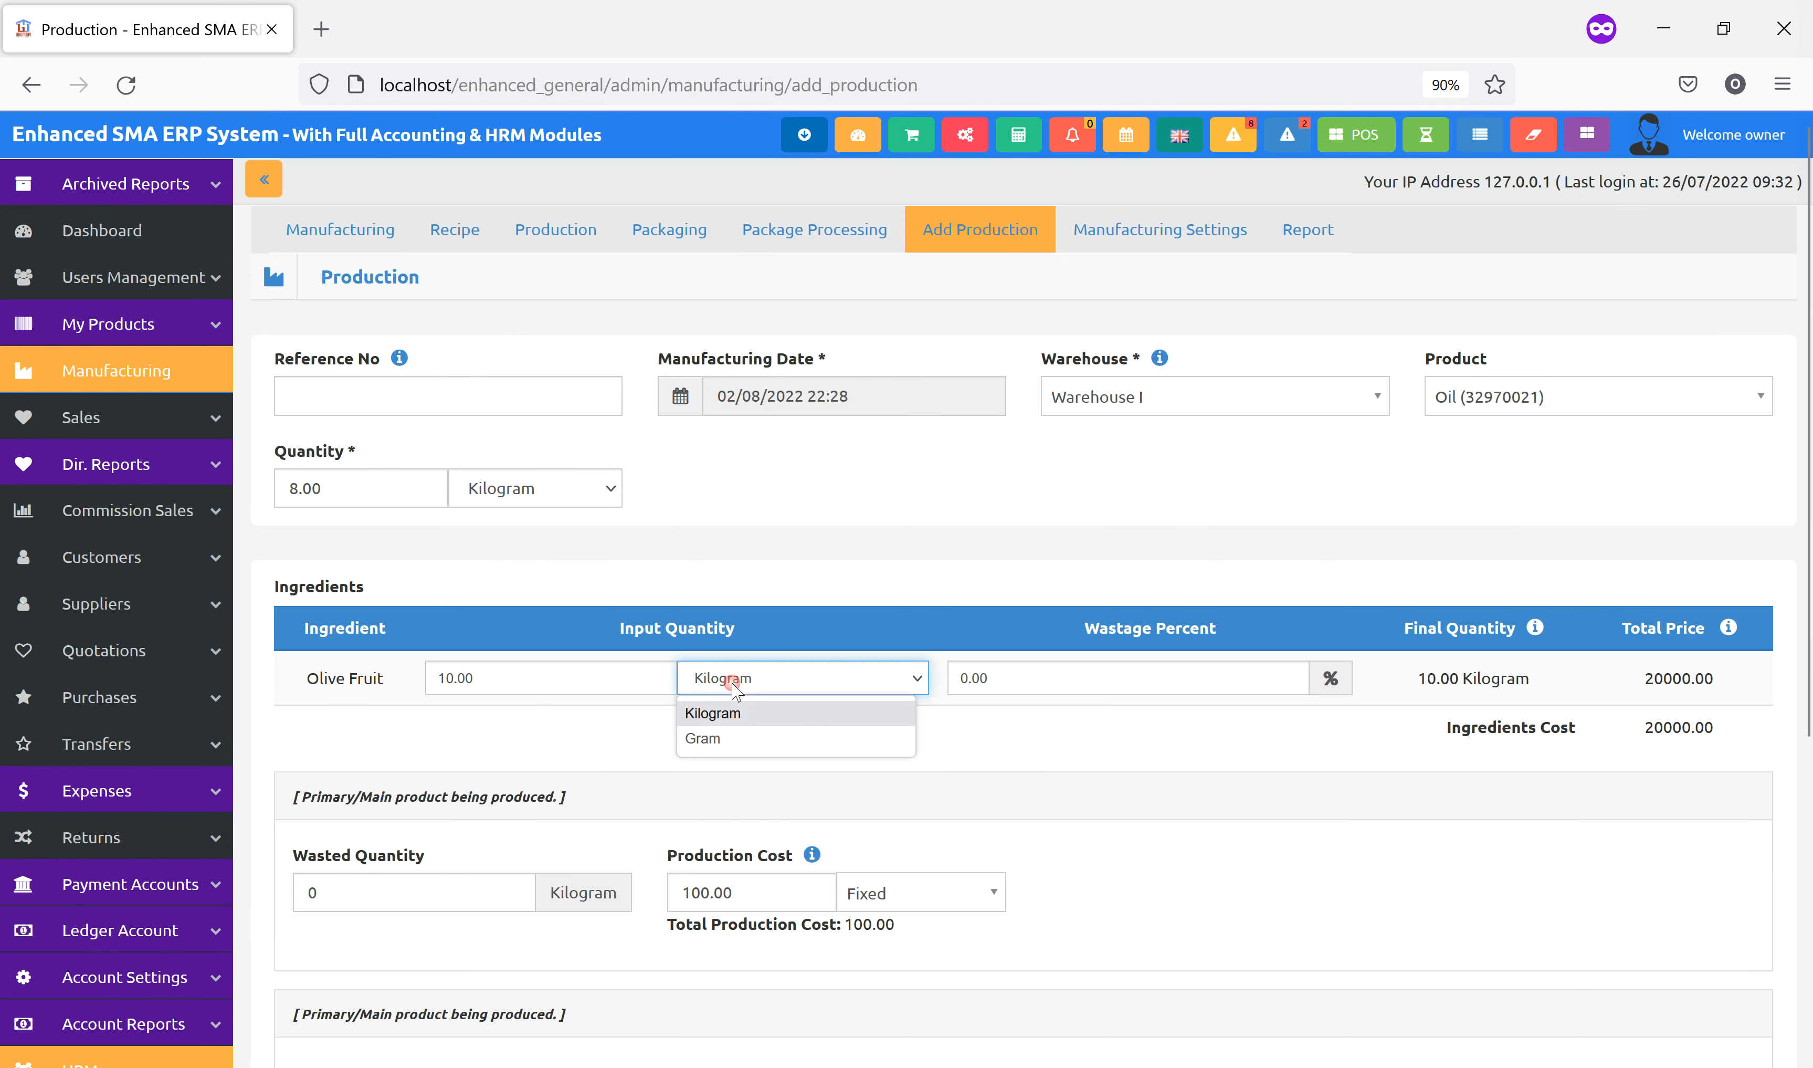
pyautogui.click(1034, 754)
pyautogui.doubleClick(542, 677)
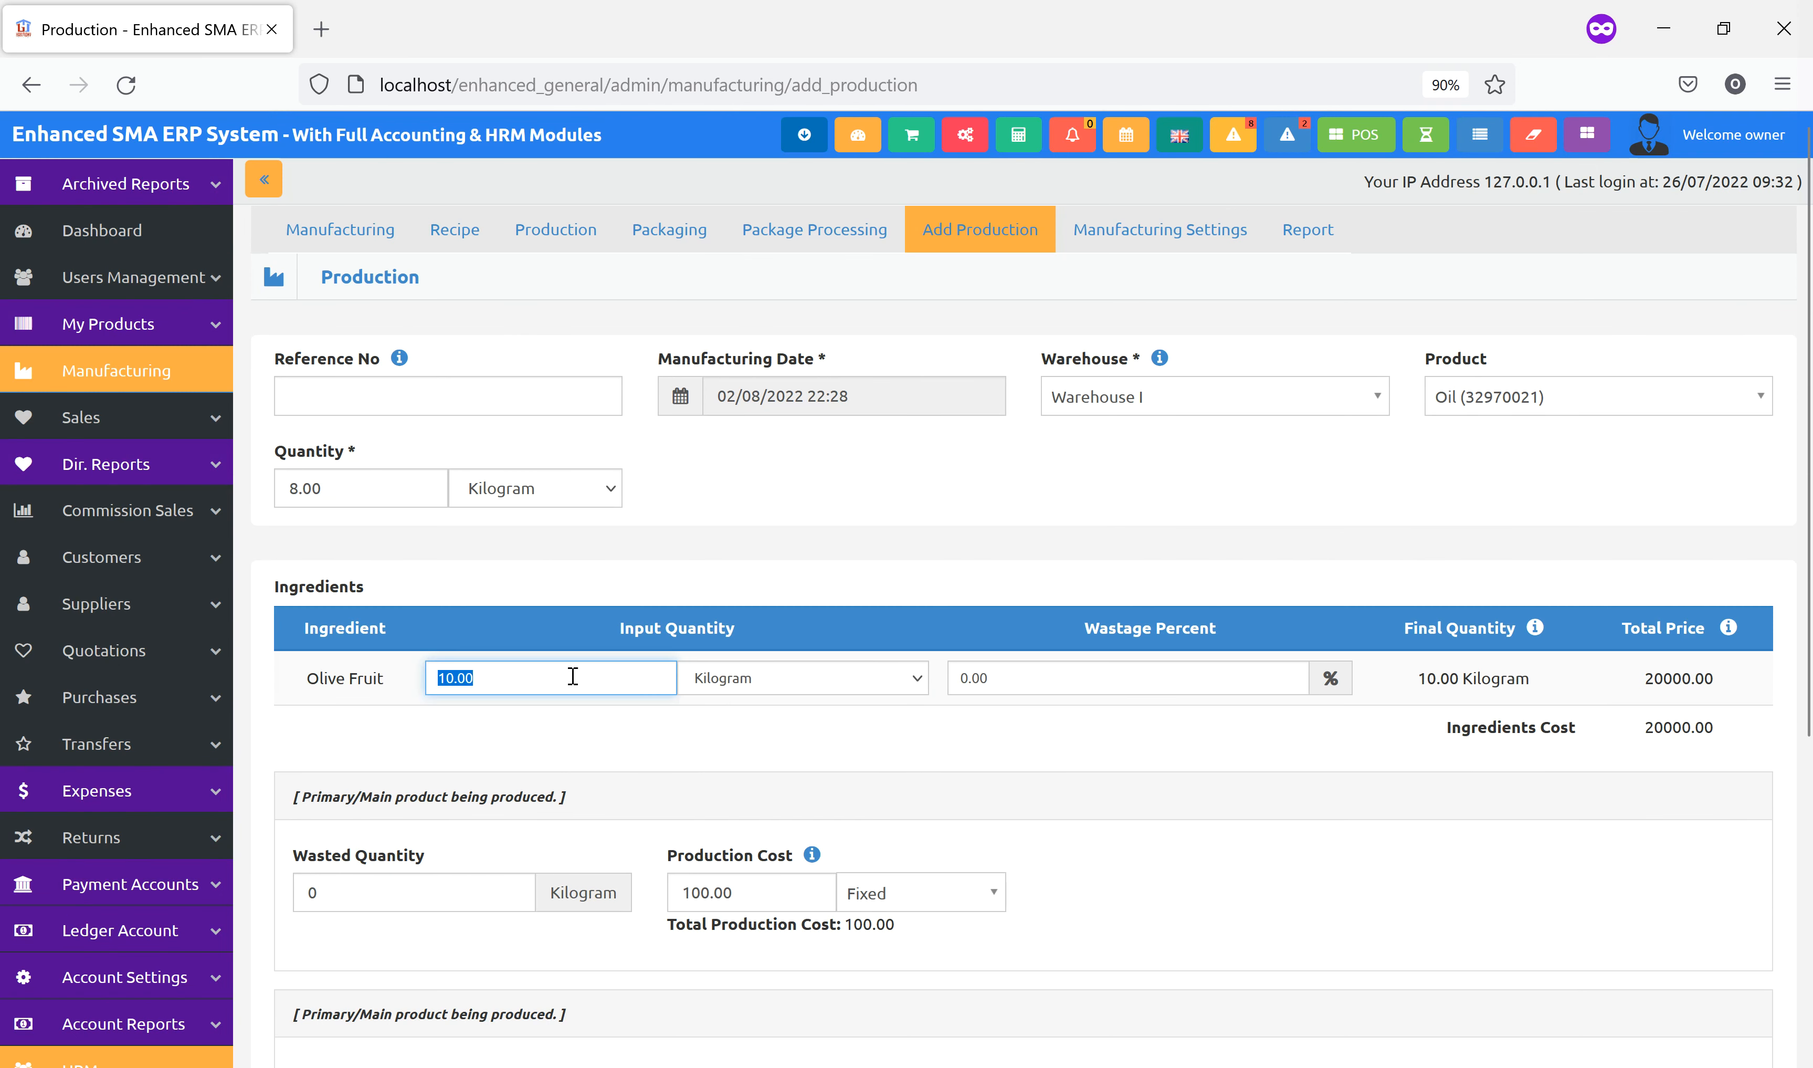
pyautogui.click(980, 743)
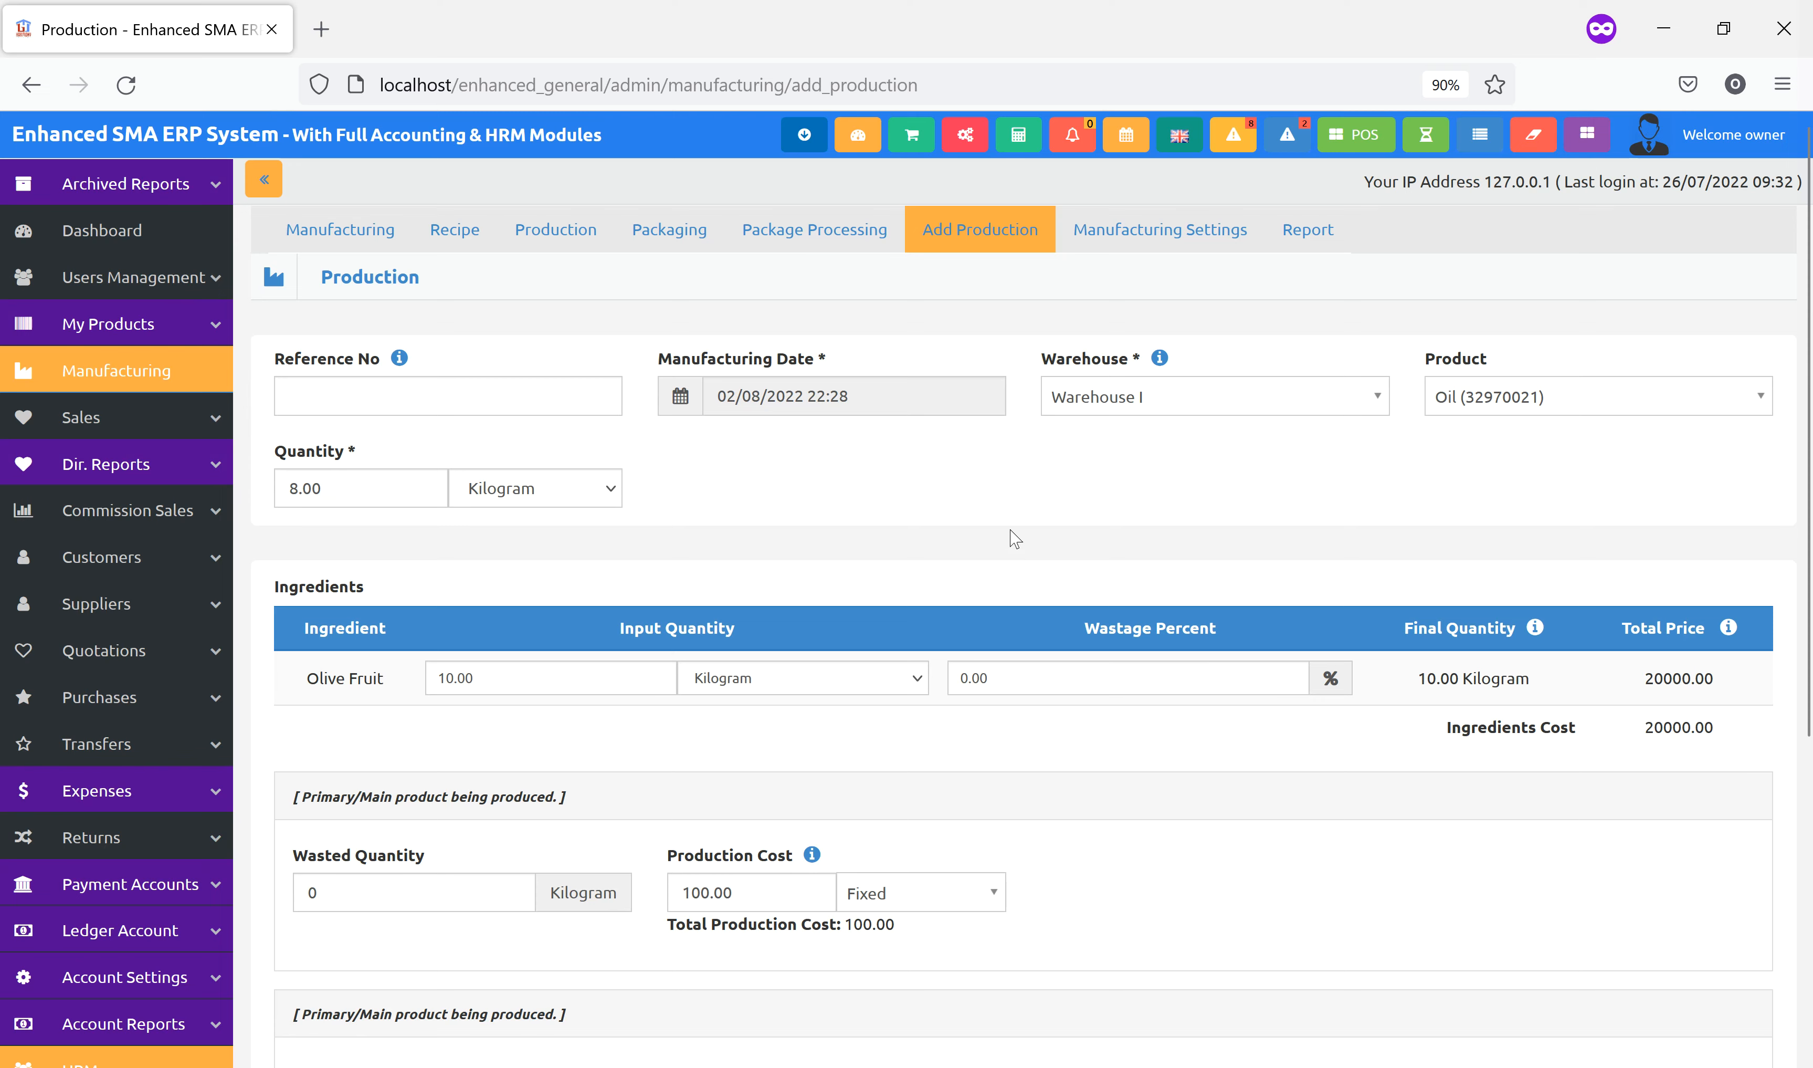
# Set "Disable editing ingredients quantity in production" to Enable in the manufacturing settings and update them.
pyautogui.click(1144, 231)
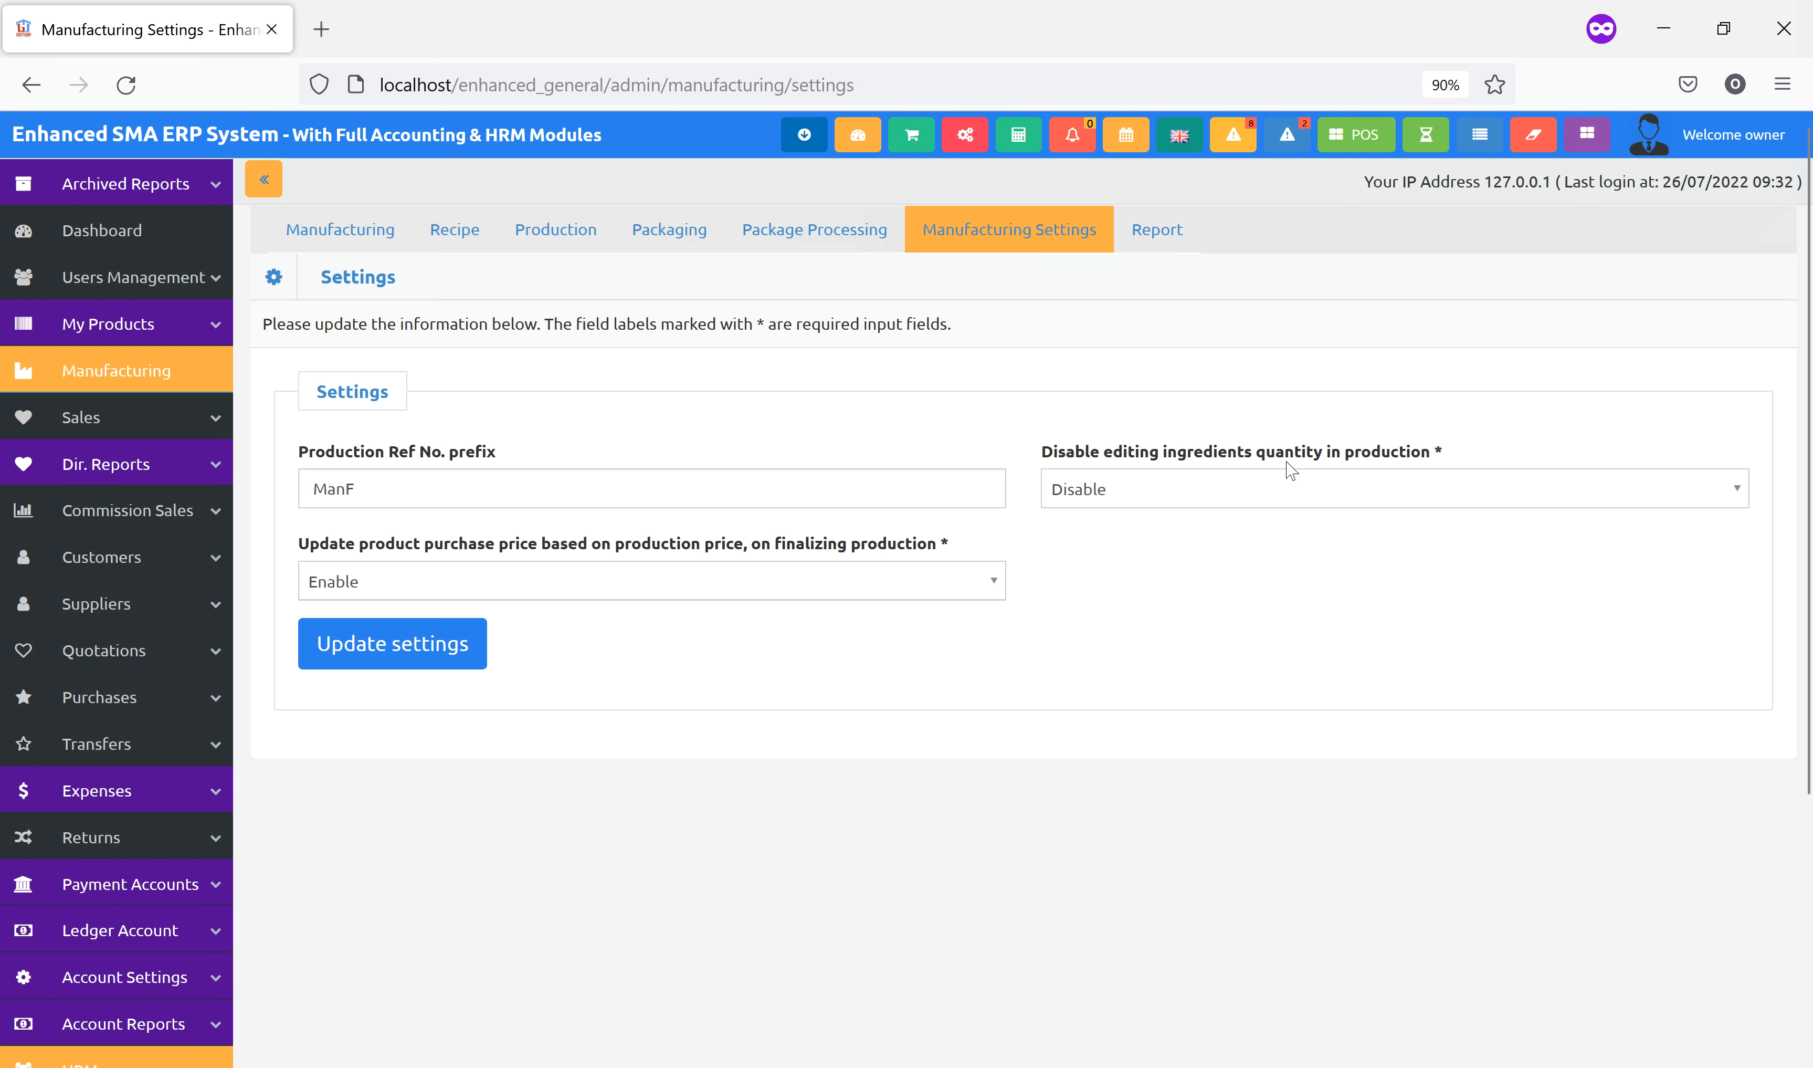
pyautogui.click(1238, 493)
pyautogui.click(1111, 561)
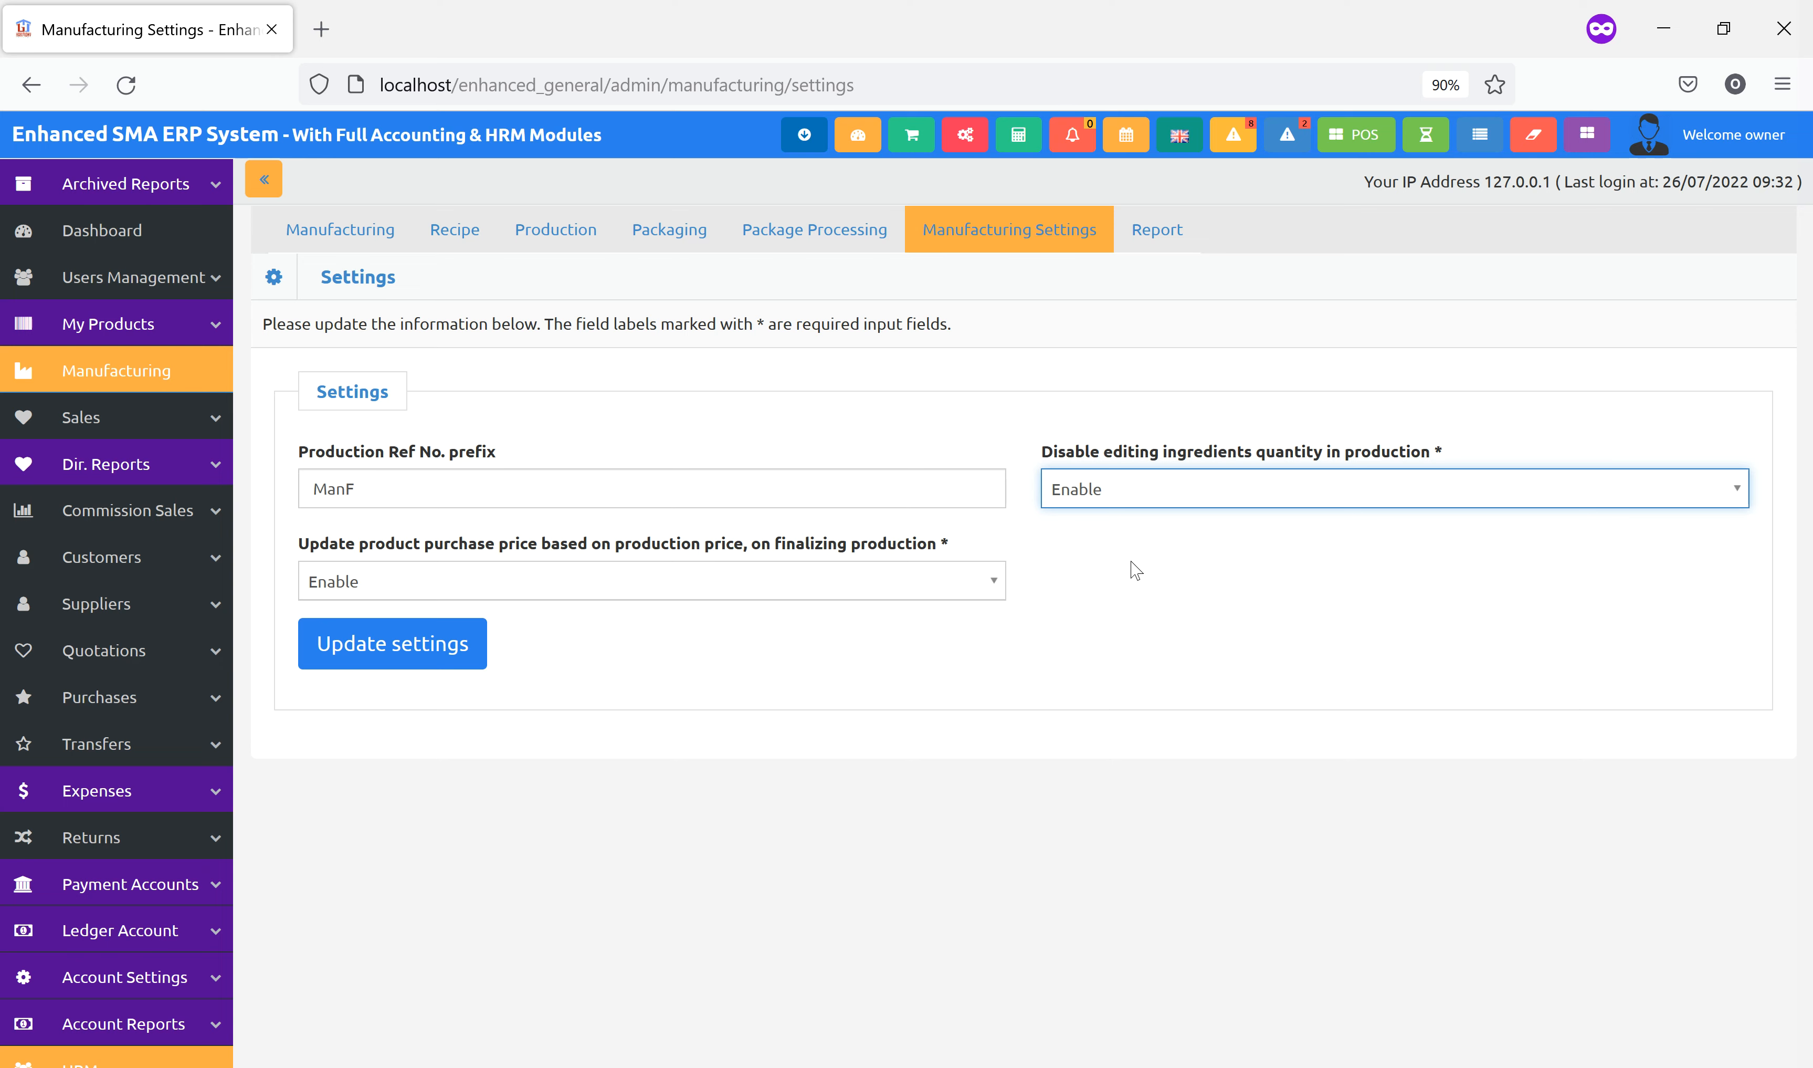
pyautogui.click(436, 646)
# Start a new production entry and select Oil as the product to produce.
pyautogui.click(552, 231)
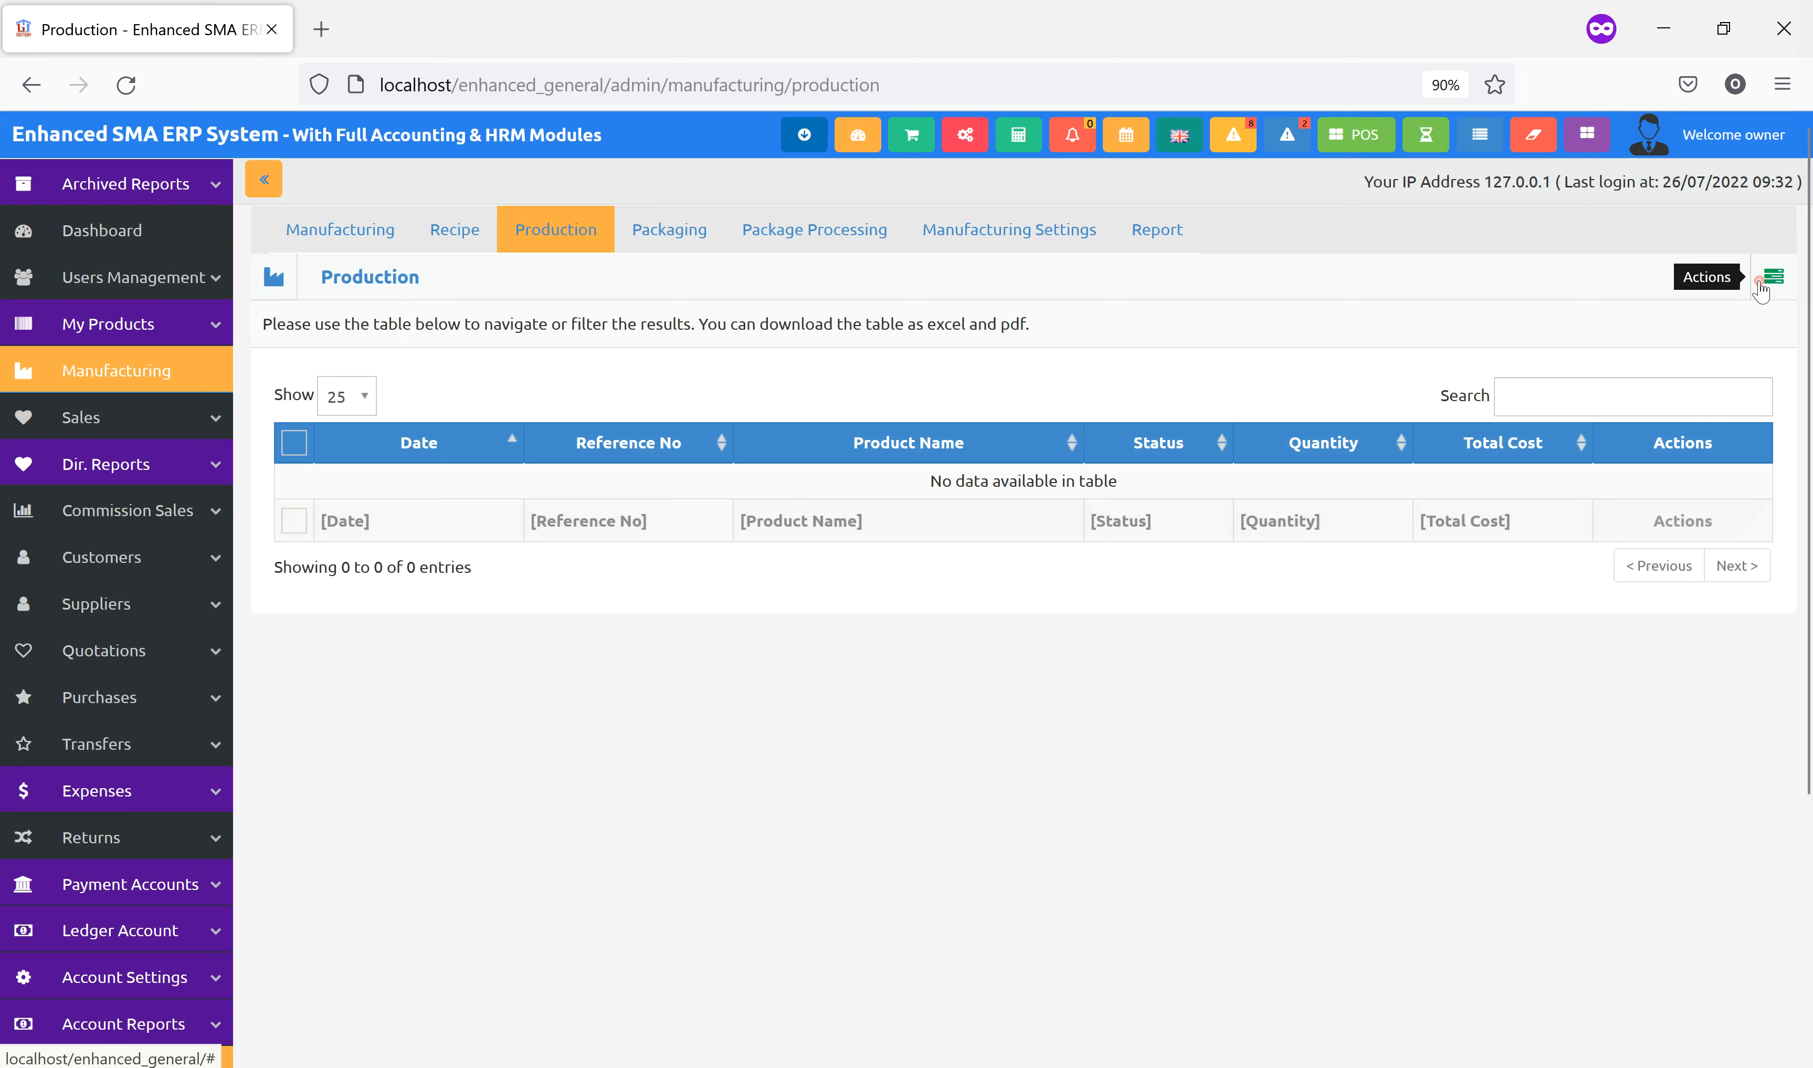
pyautogui.click(1774, 277)
pyautogui.click(1711, 325)
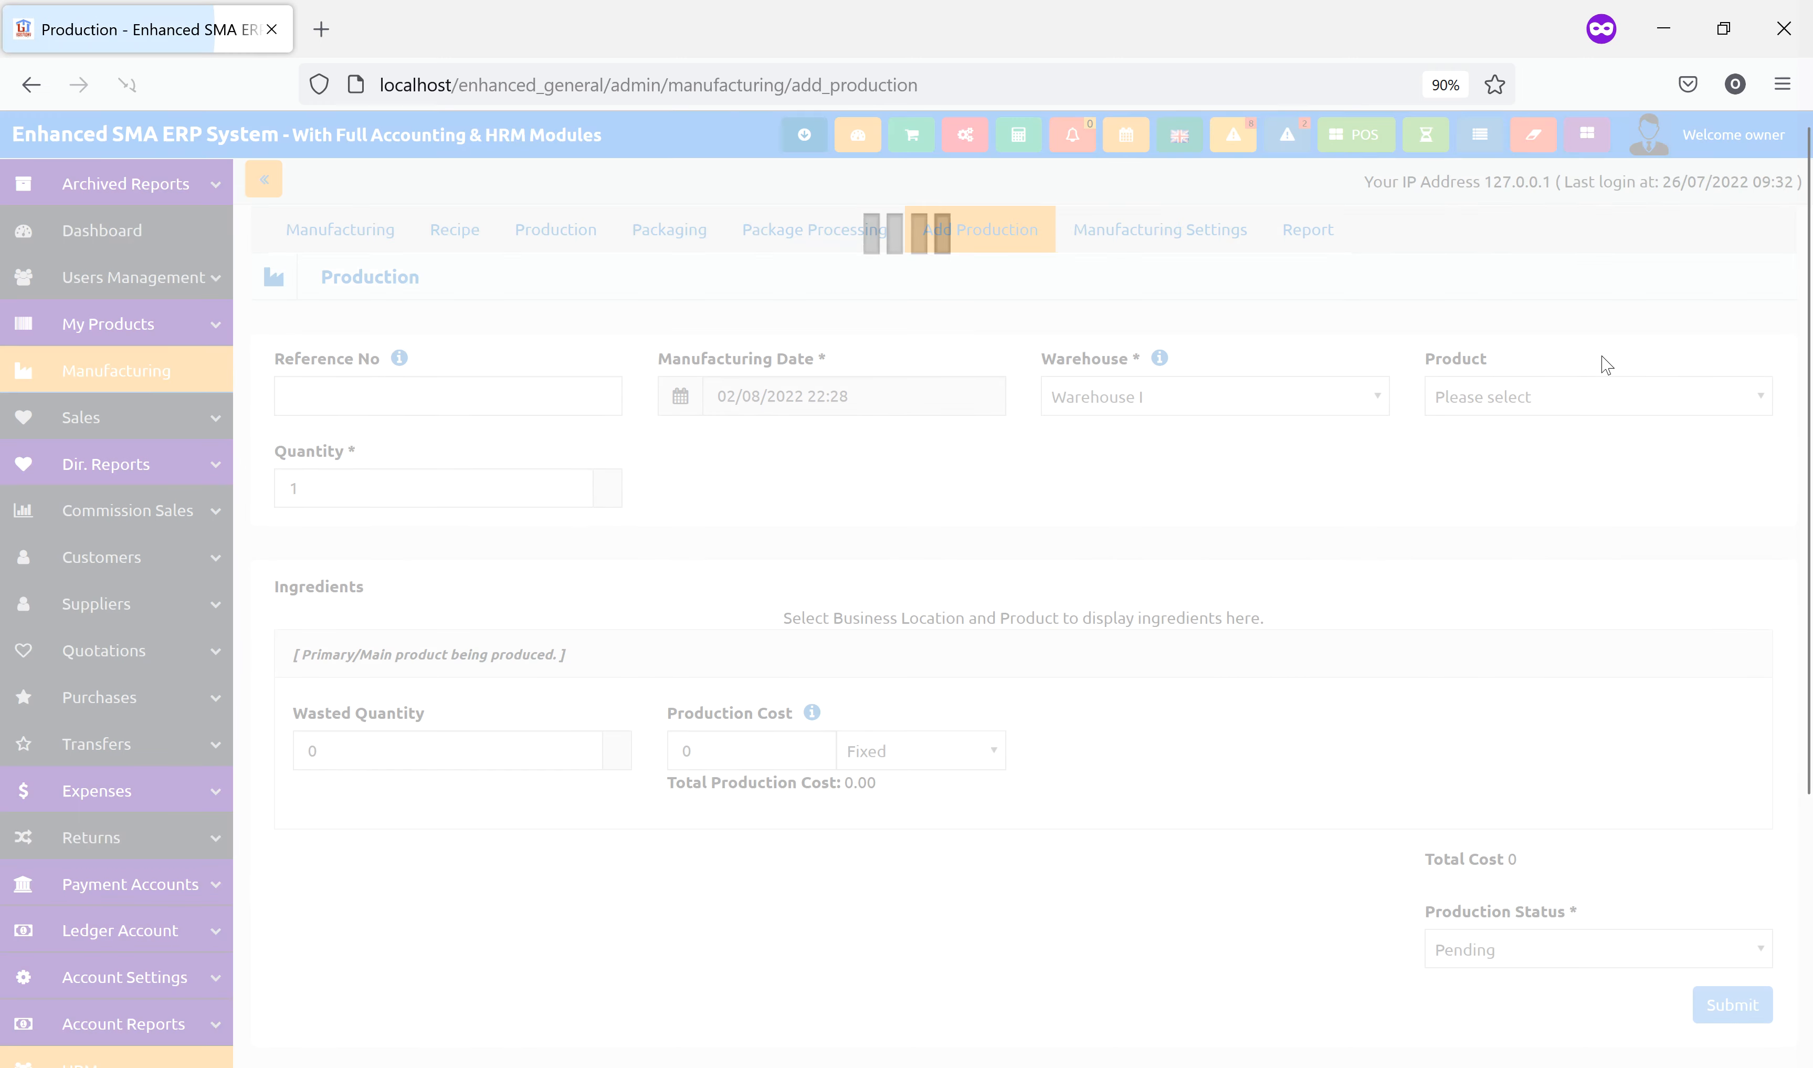
pyautogui.click(1495, 399)
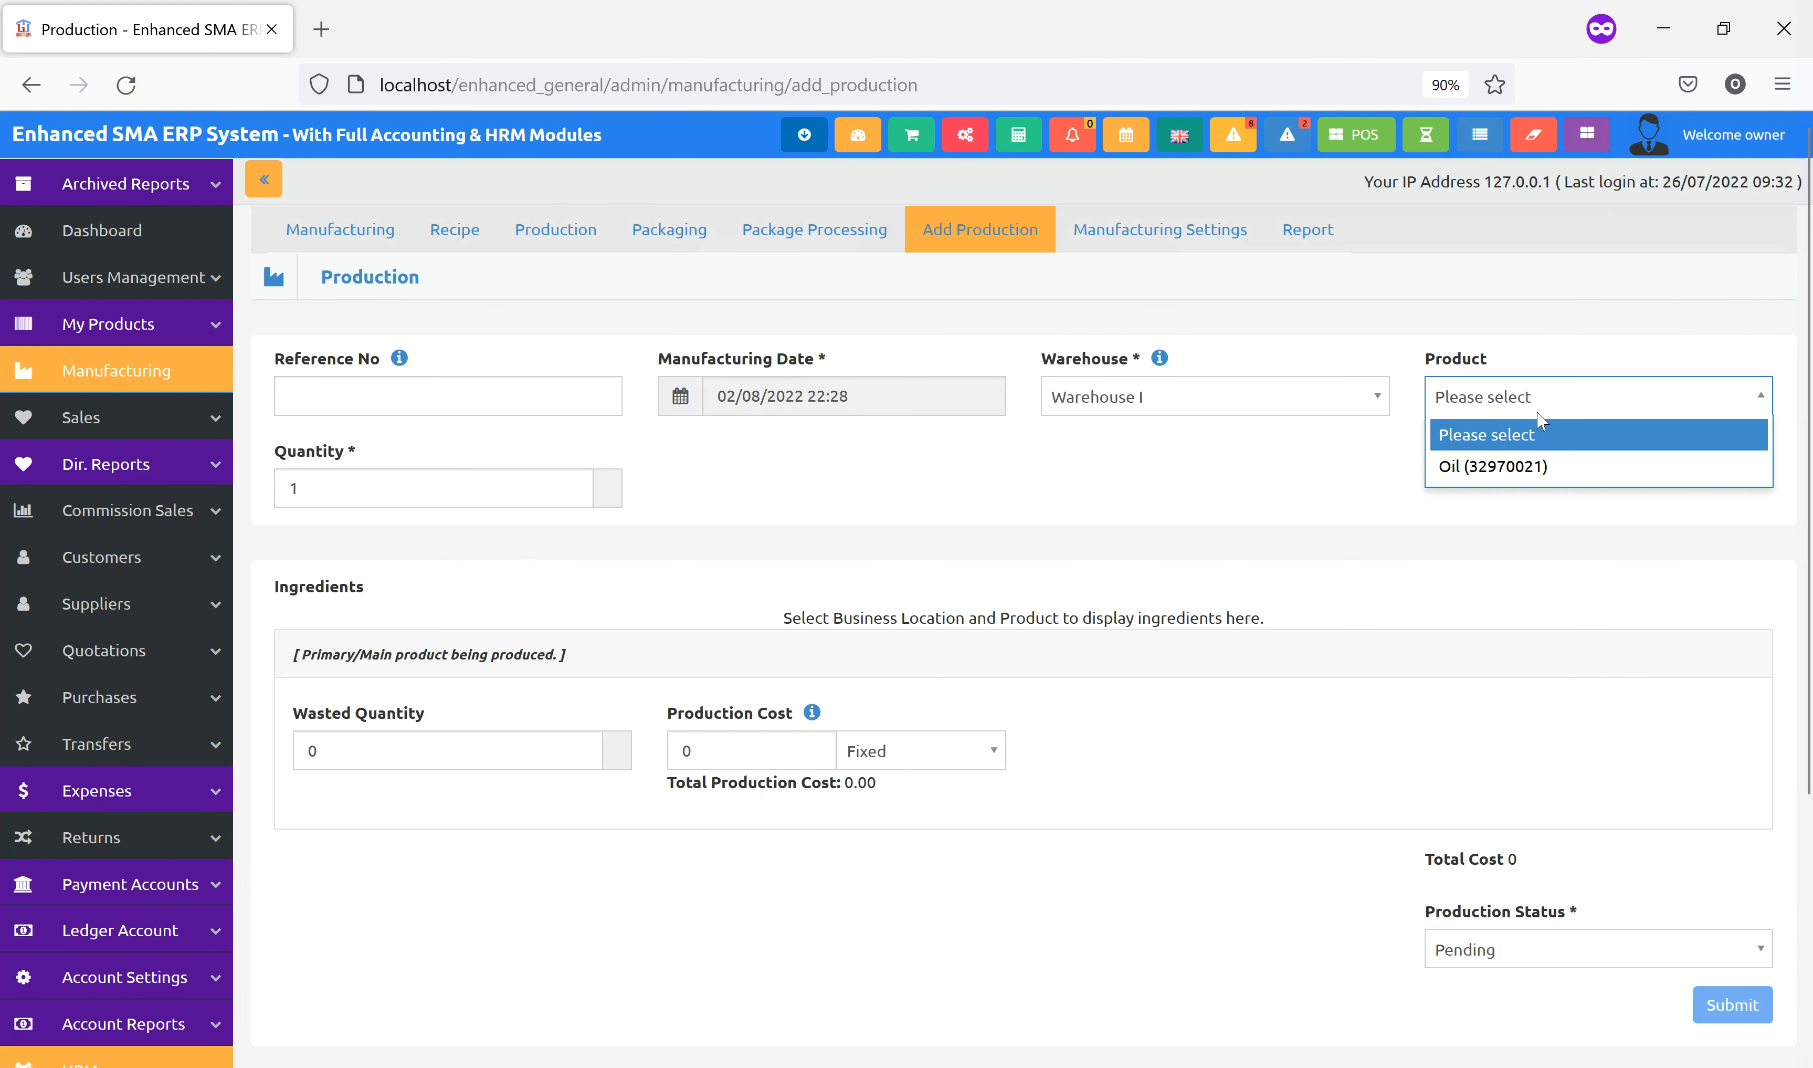
pyautogui.click(1496, 466)
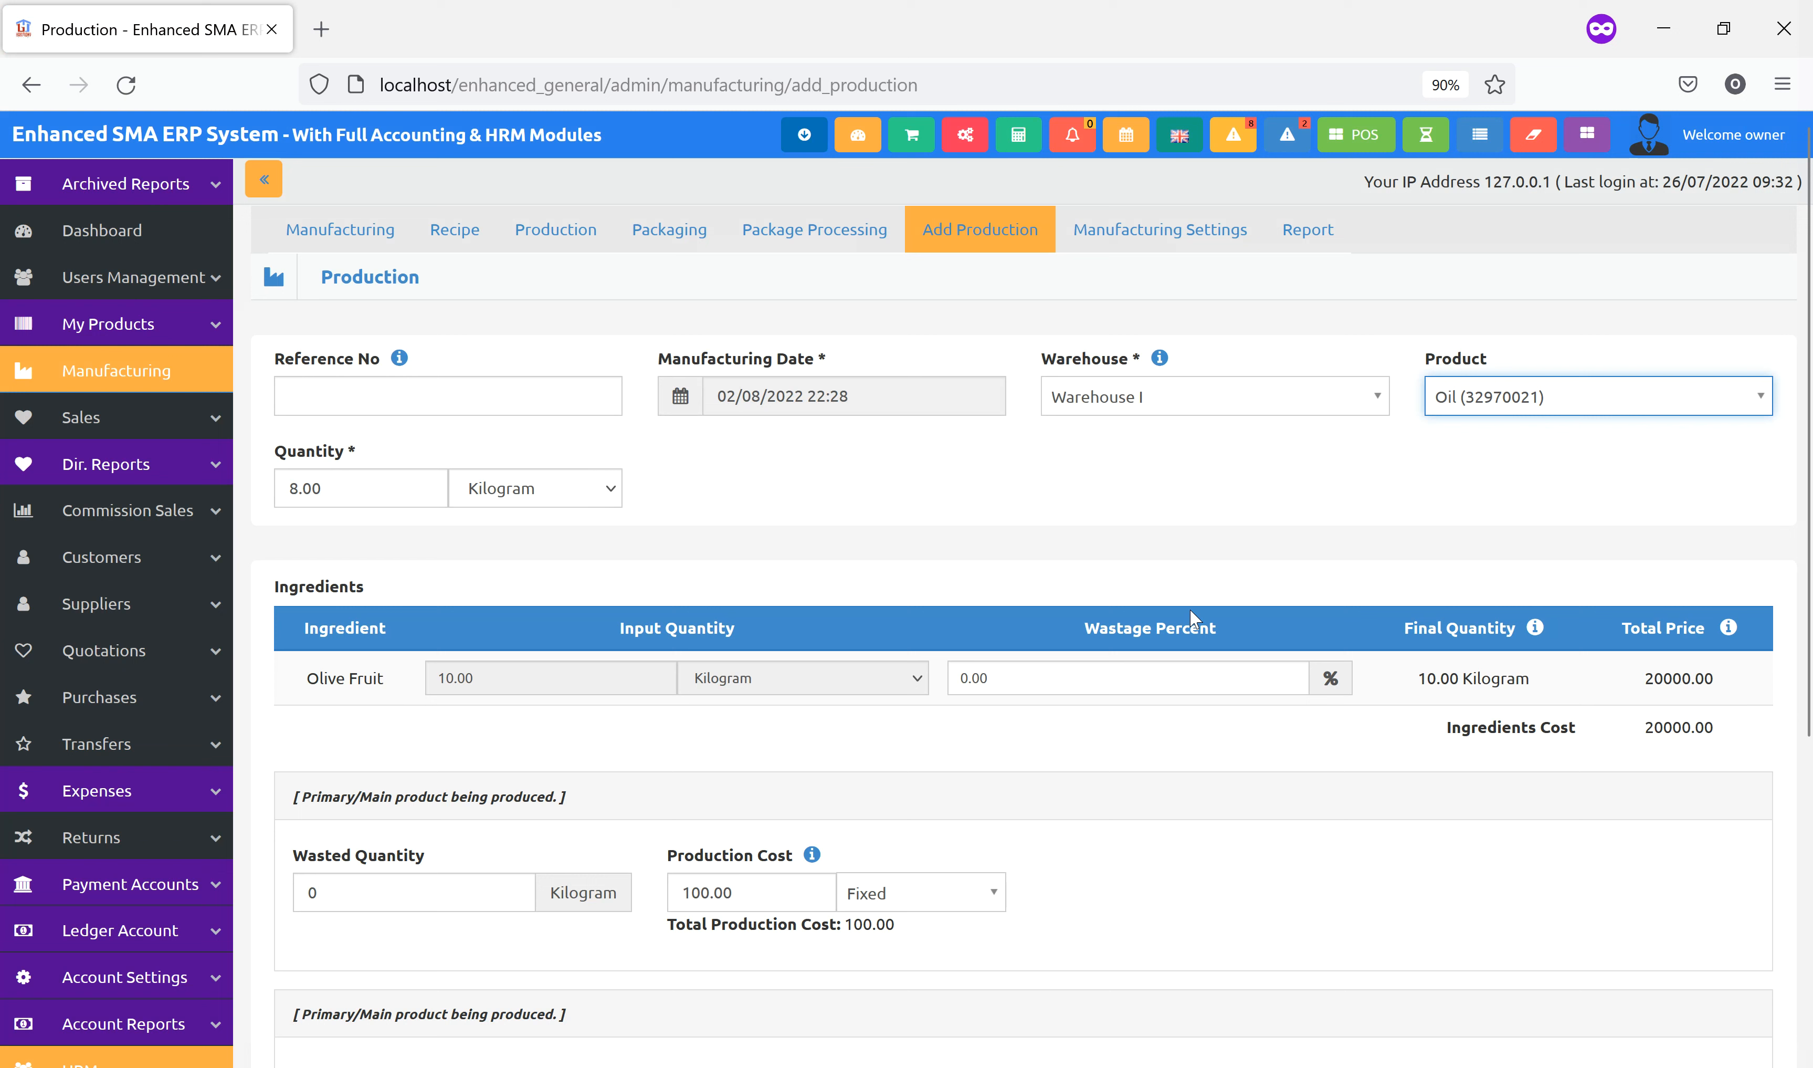
# Examine the Oil production entry's locked Olive Fruit input quantity, warehouse choice, output quantity, and by-product and cost fields.
pyautogui.click(489, 684)
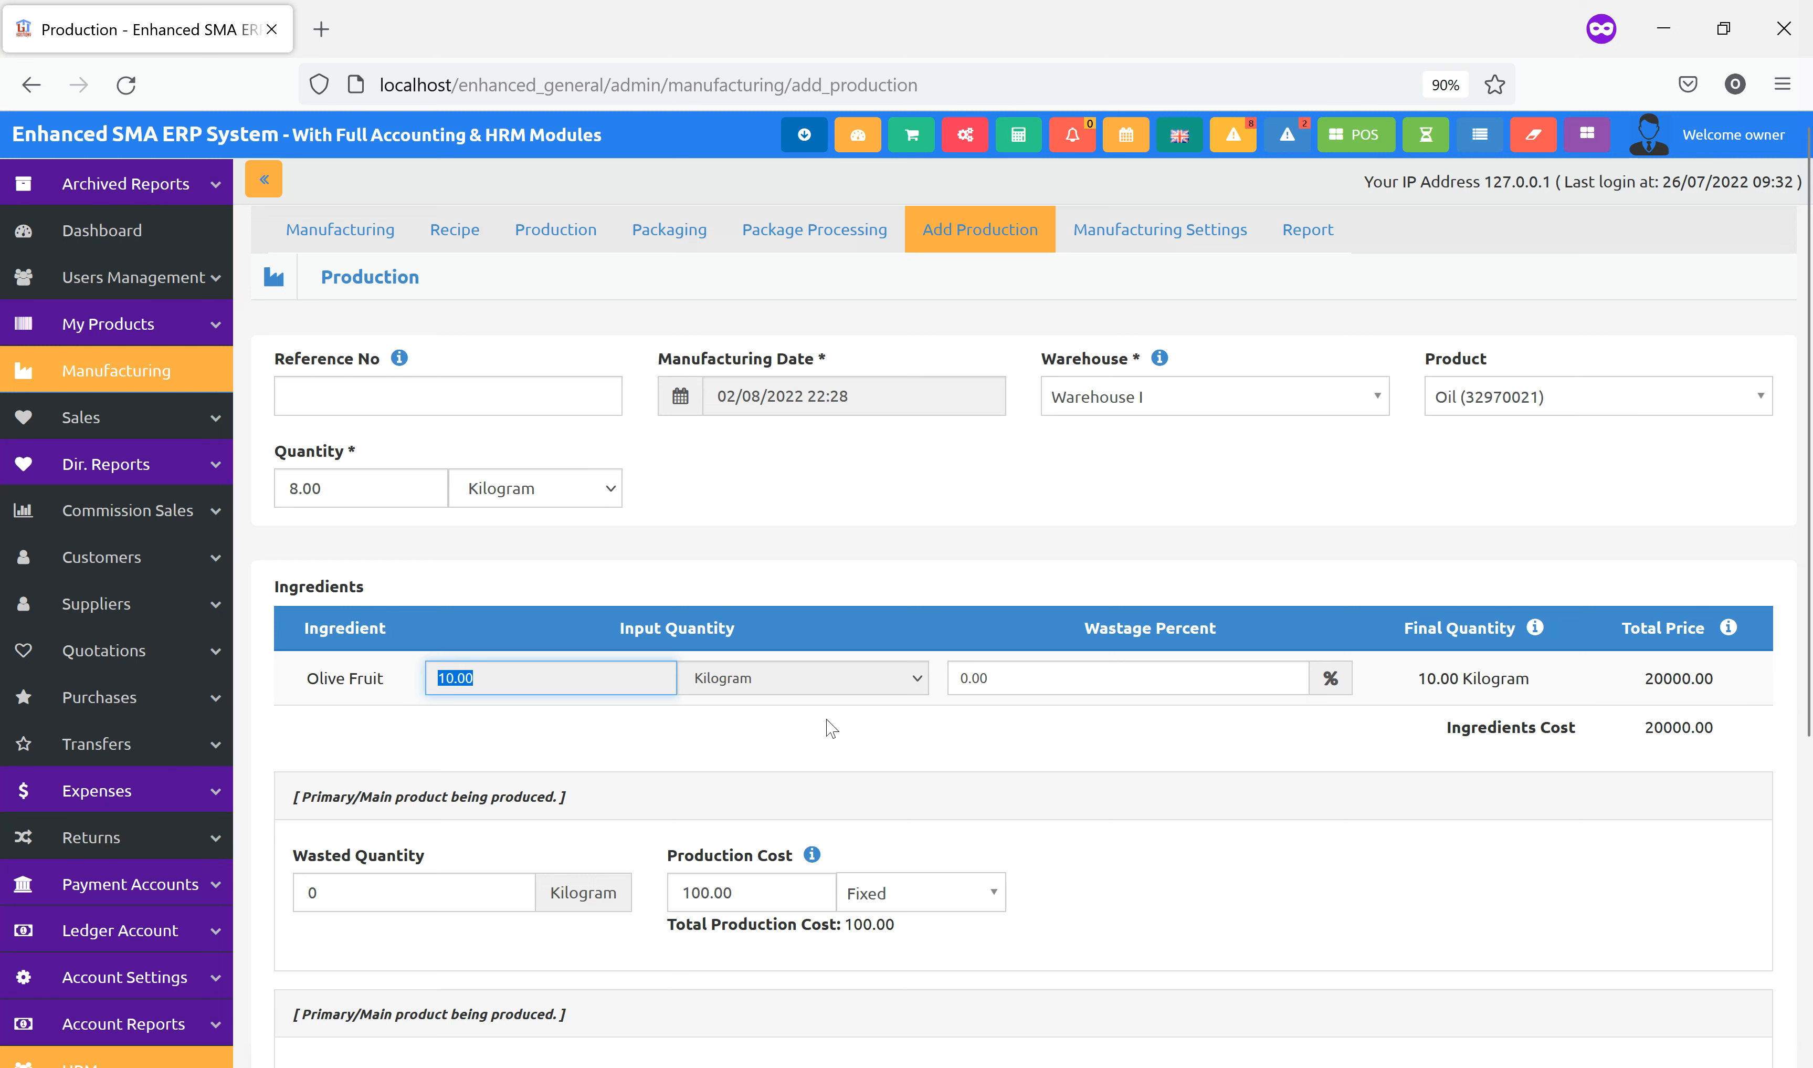
pyautogui.click(1110, 766)
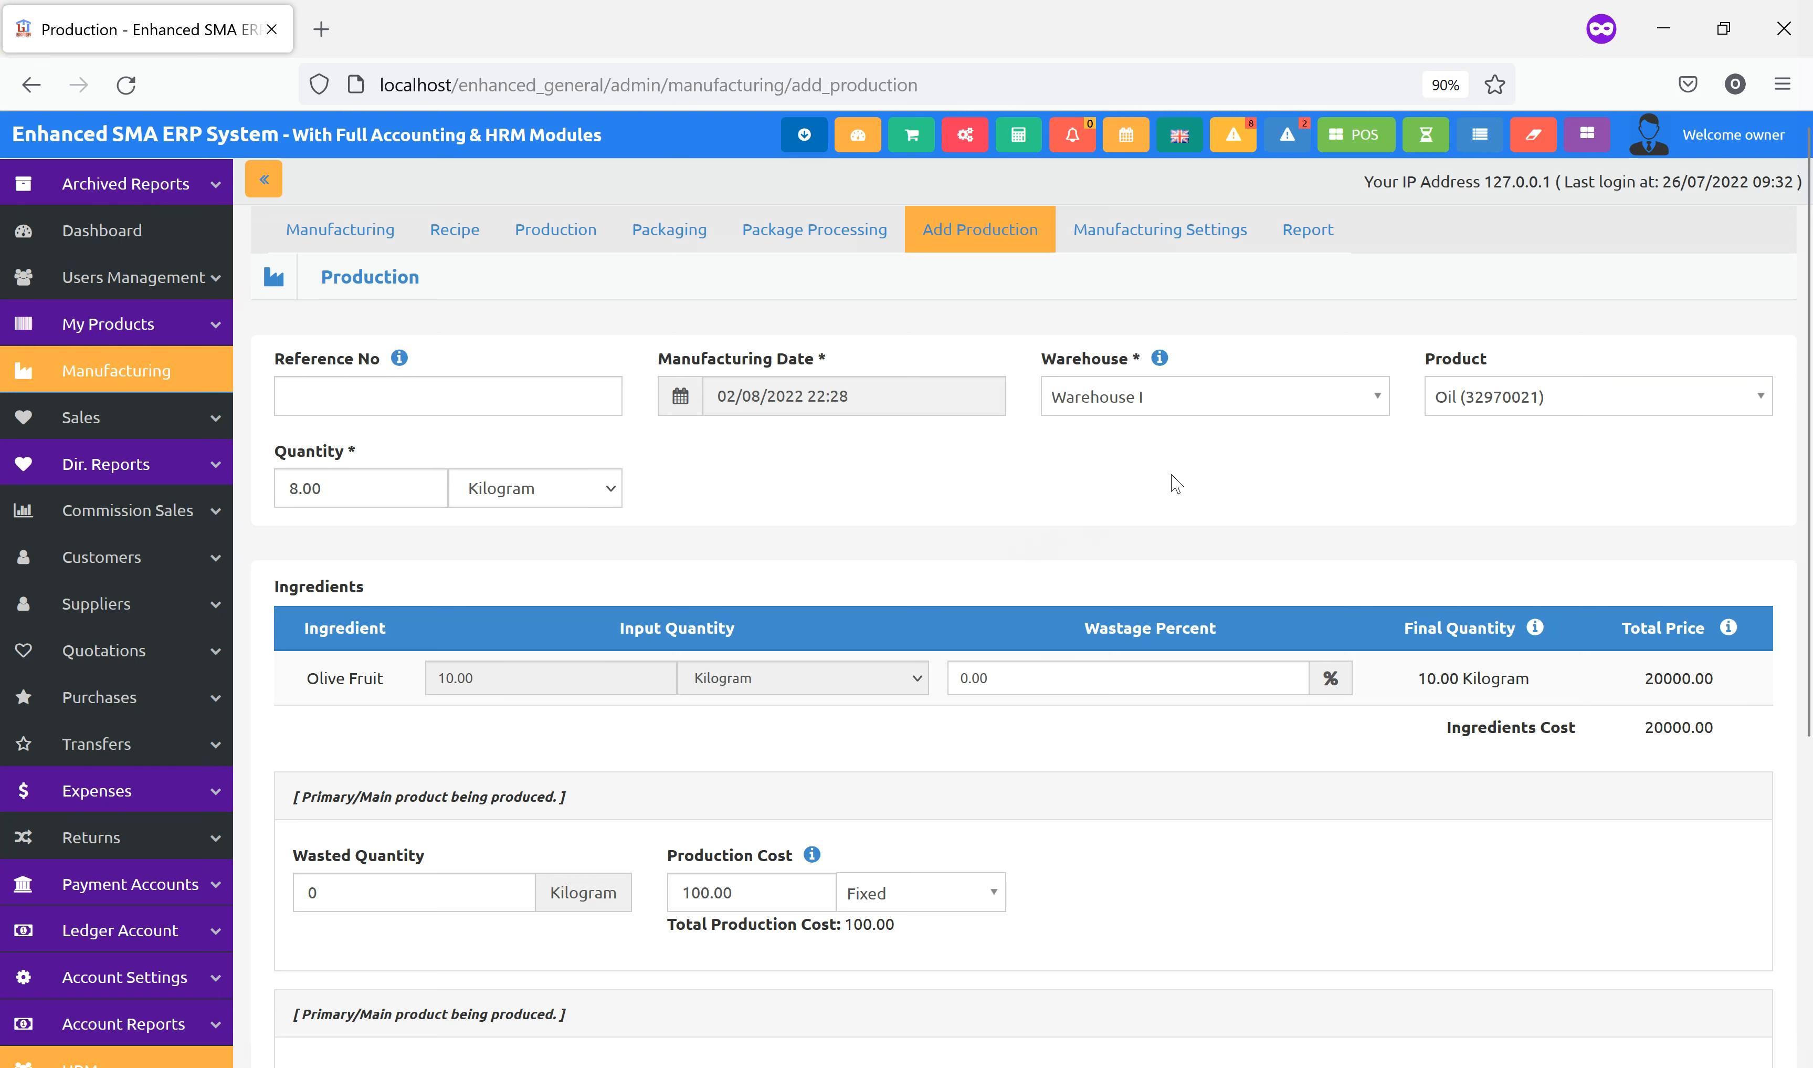
pyautogui.click(1171, 399)
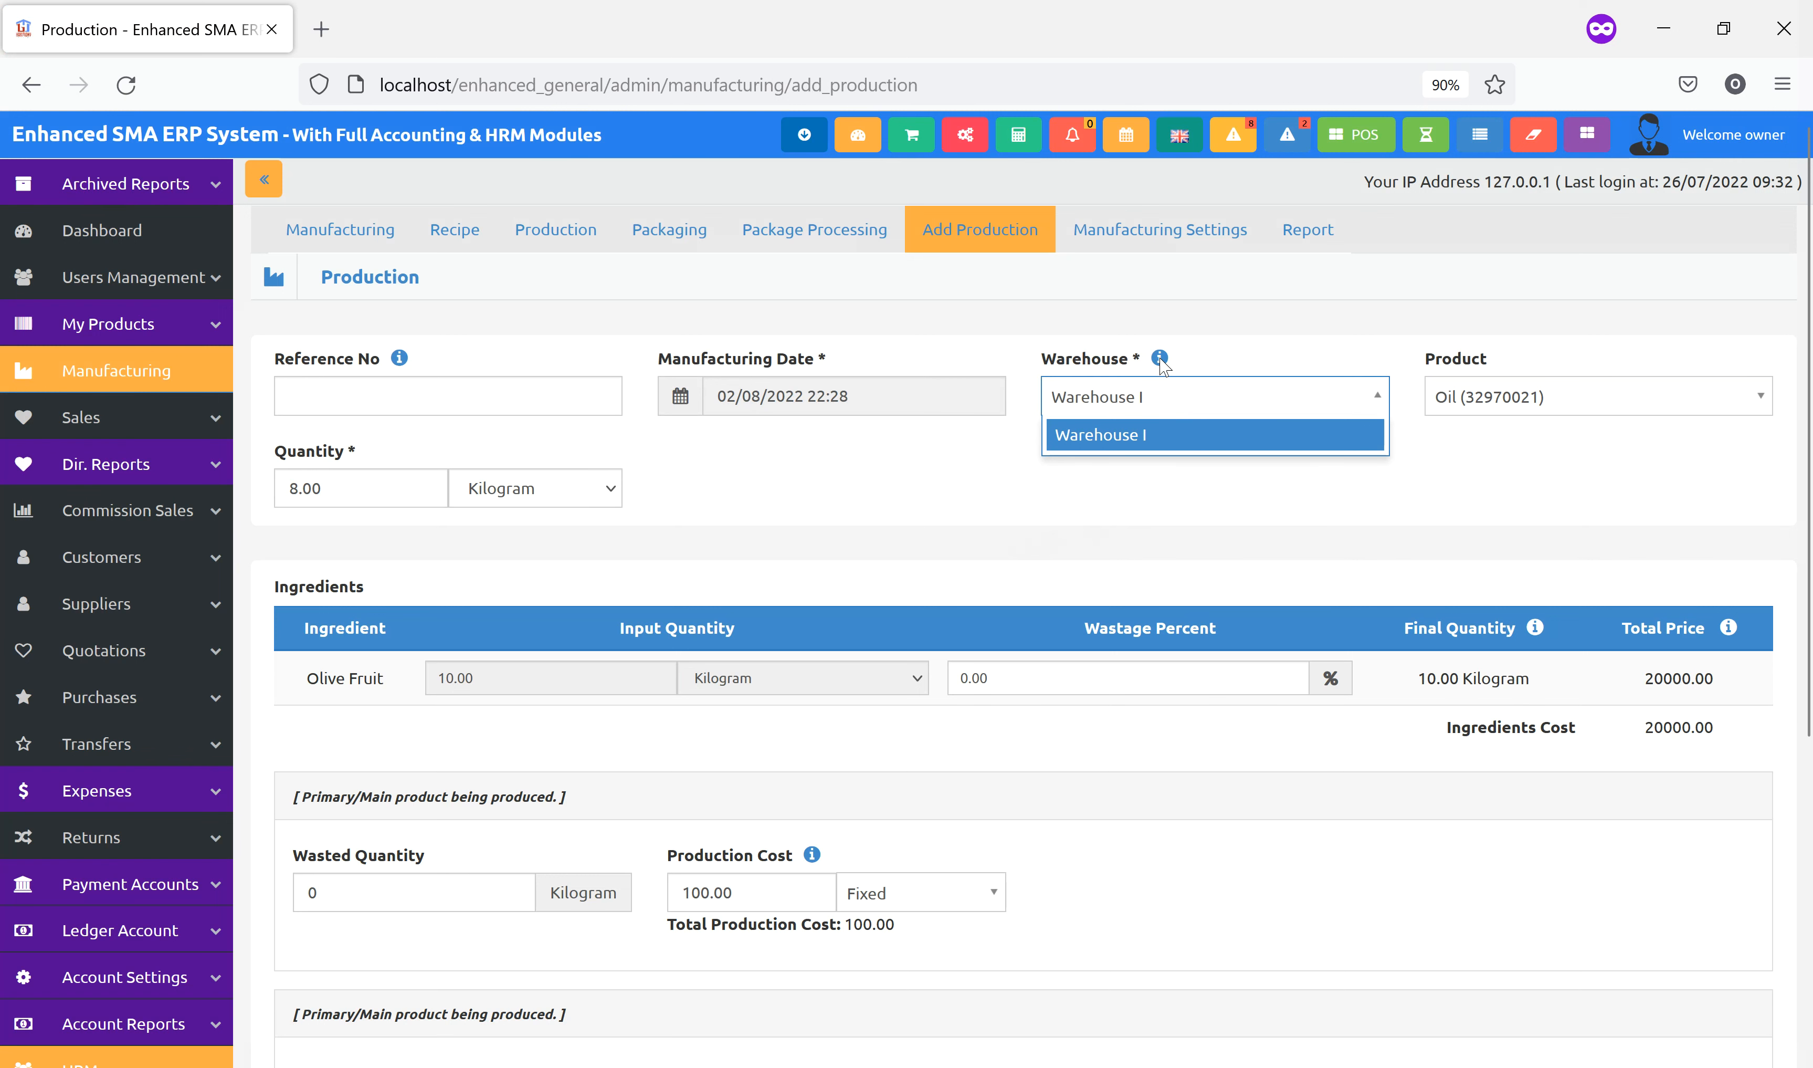
pyautogui.click(969, 523)
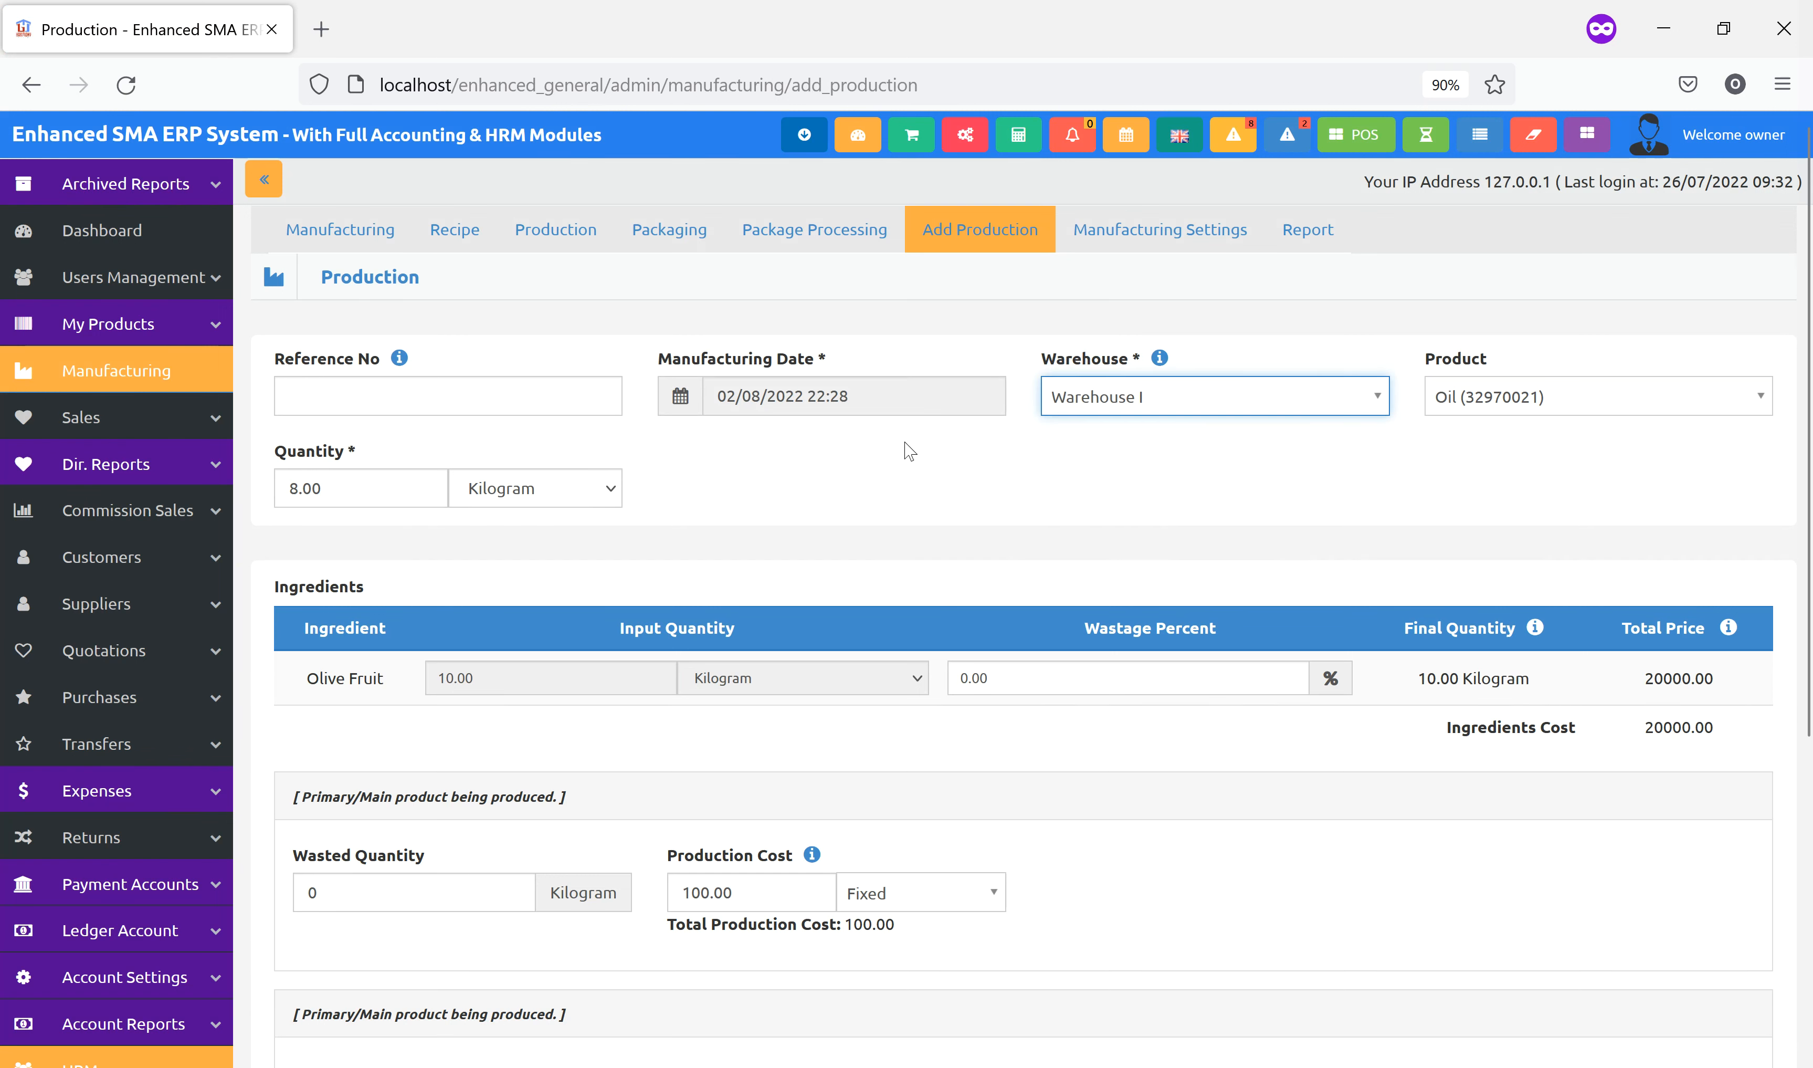
pyautogui.doubleClick(309, 489)
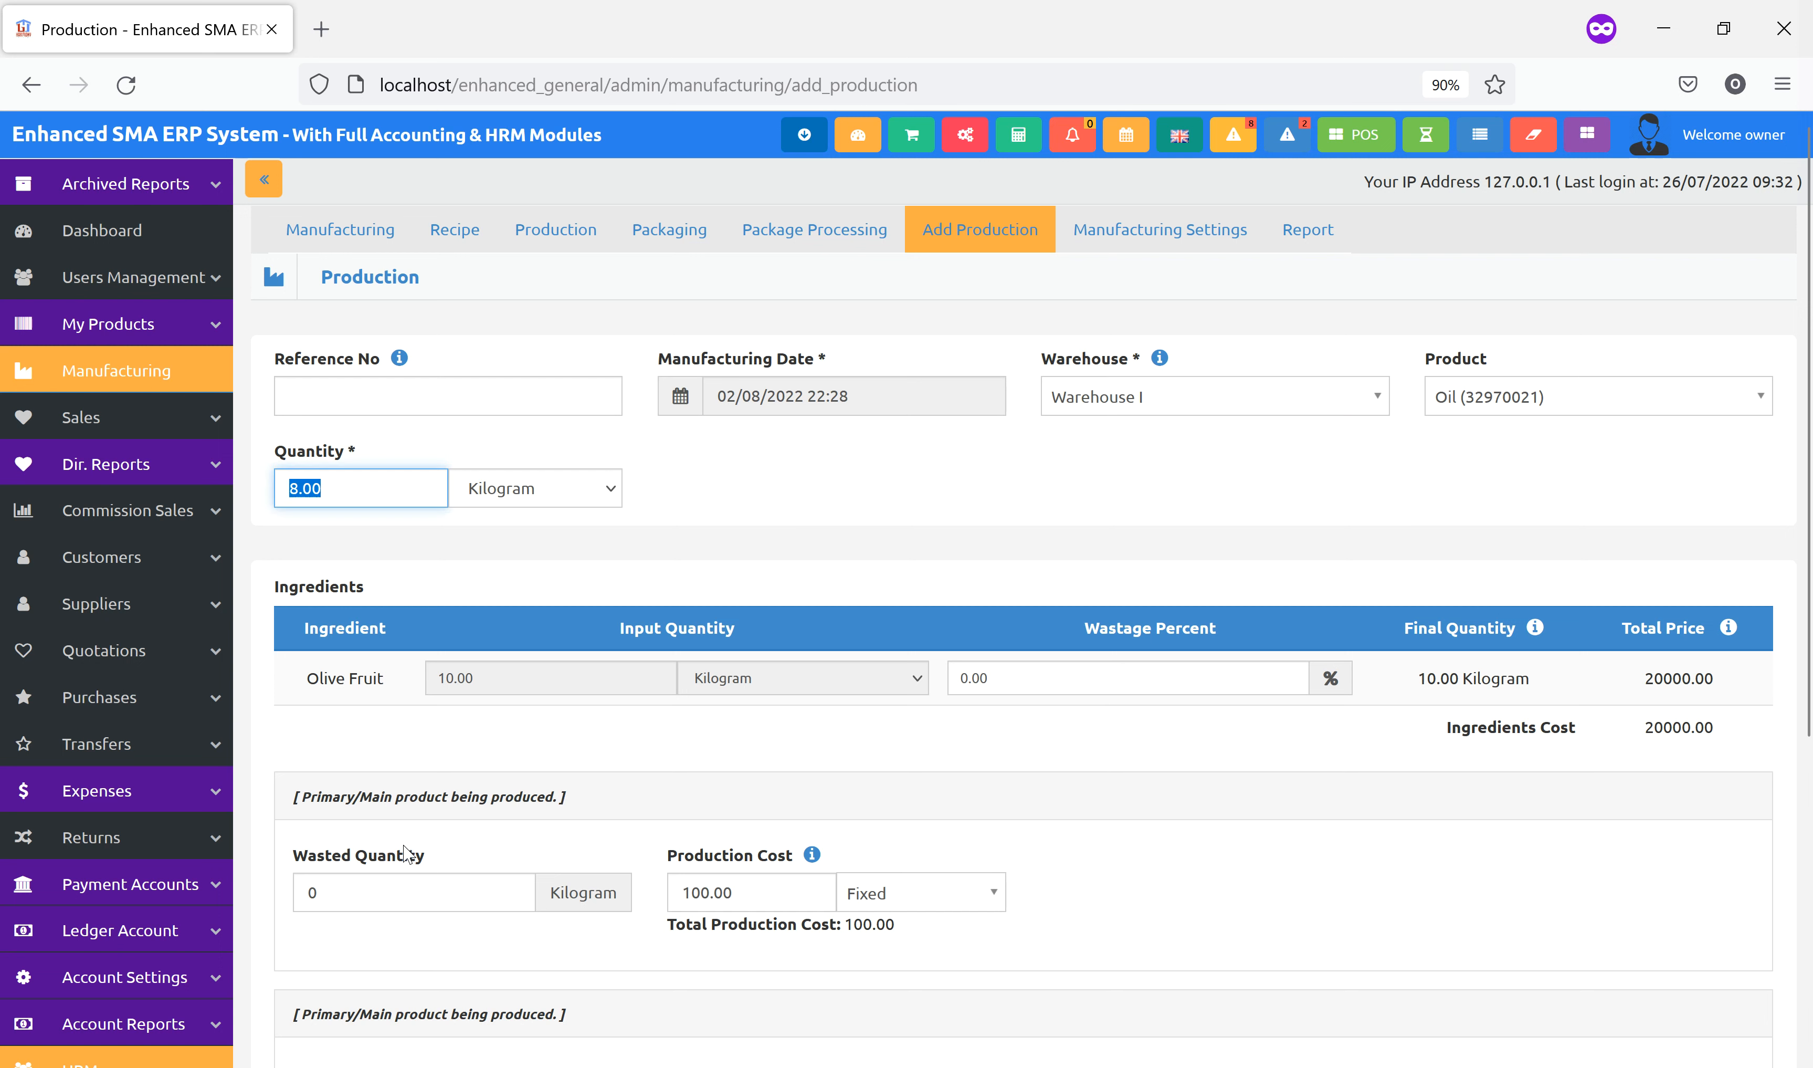
pyautogui.scroll(-2, 407, 854)
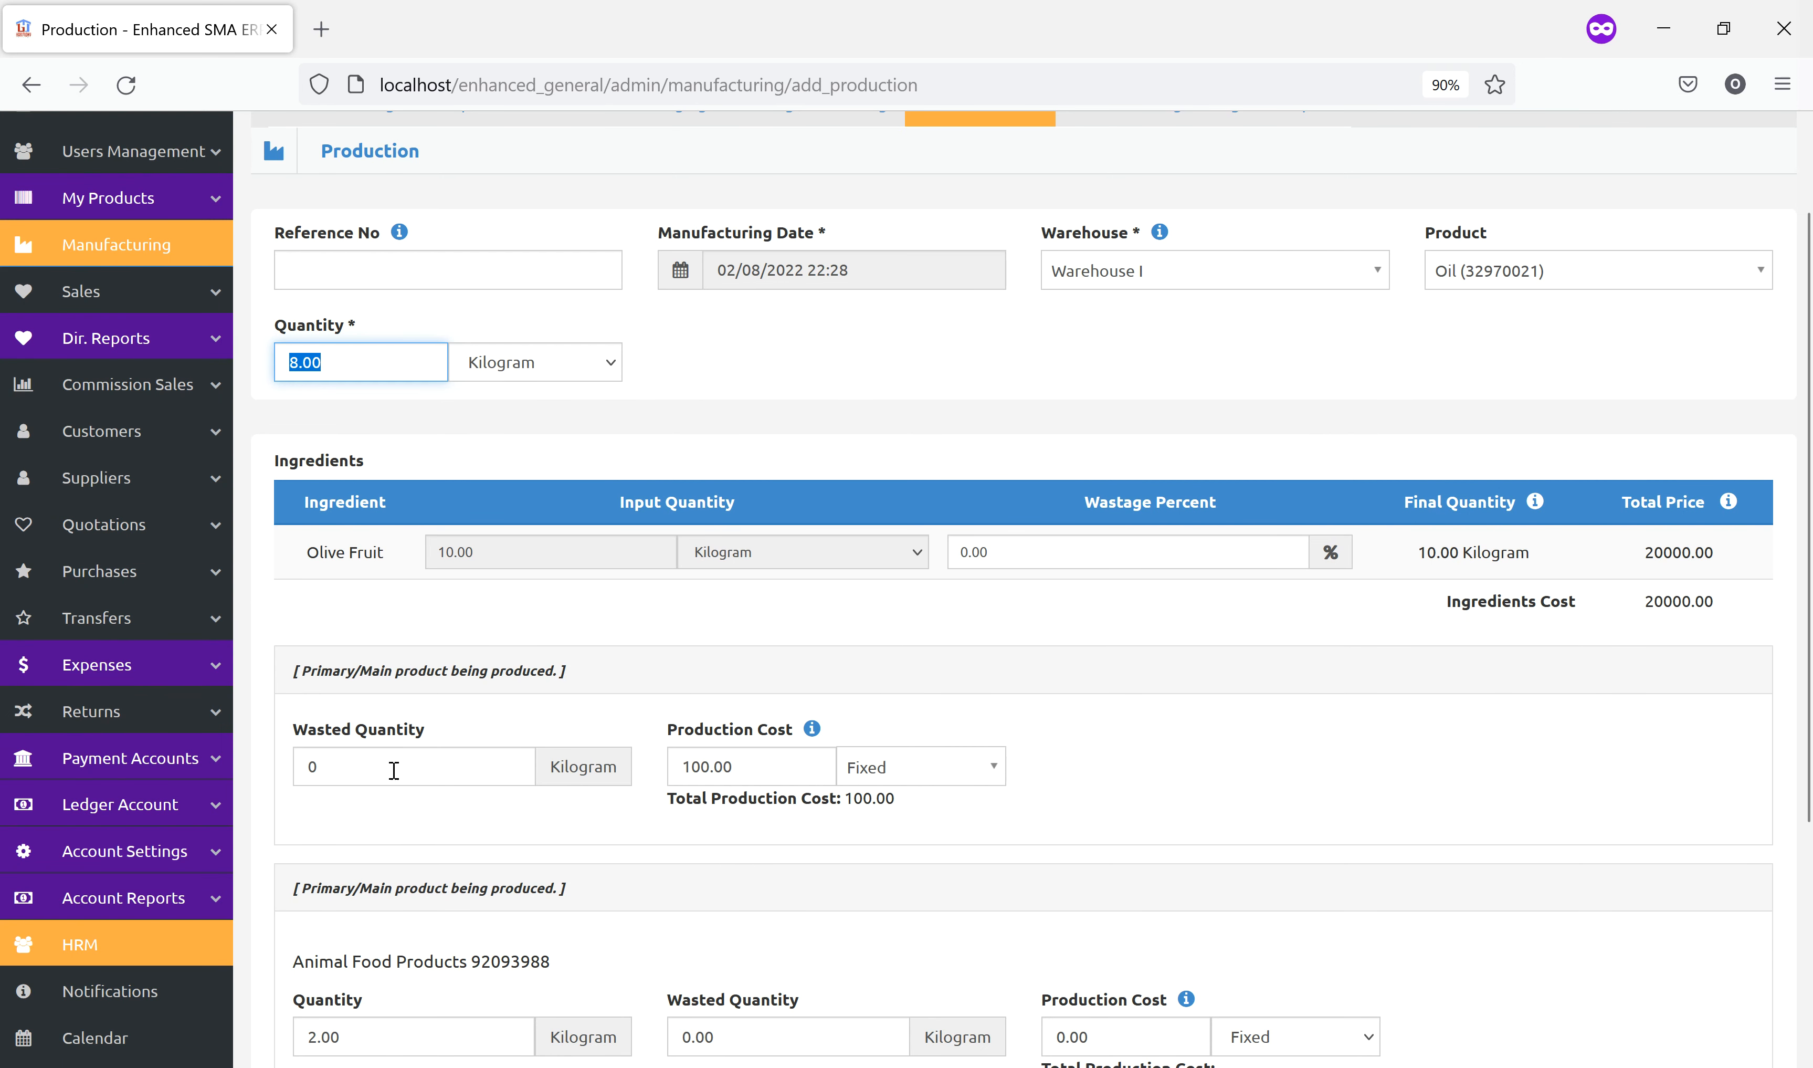
pyautogui.scroll(2, 1062, 693)
pyautogui.scroll(-6, 1059, 780)
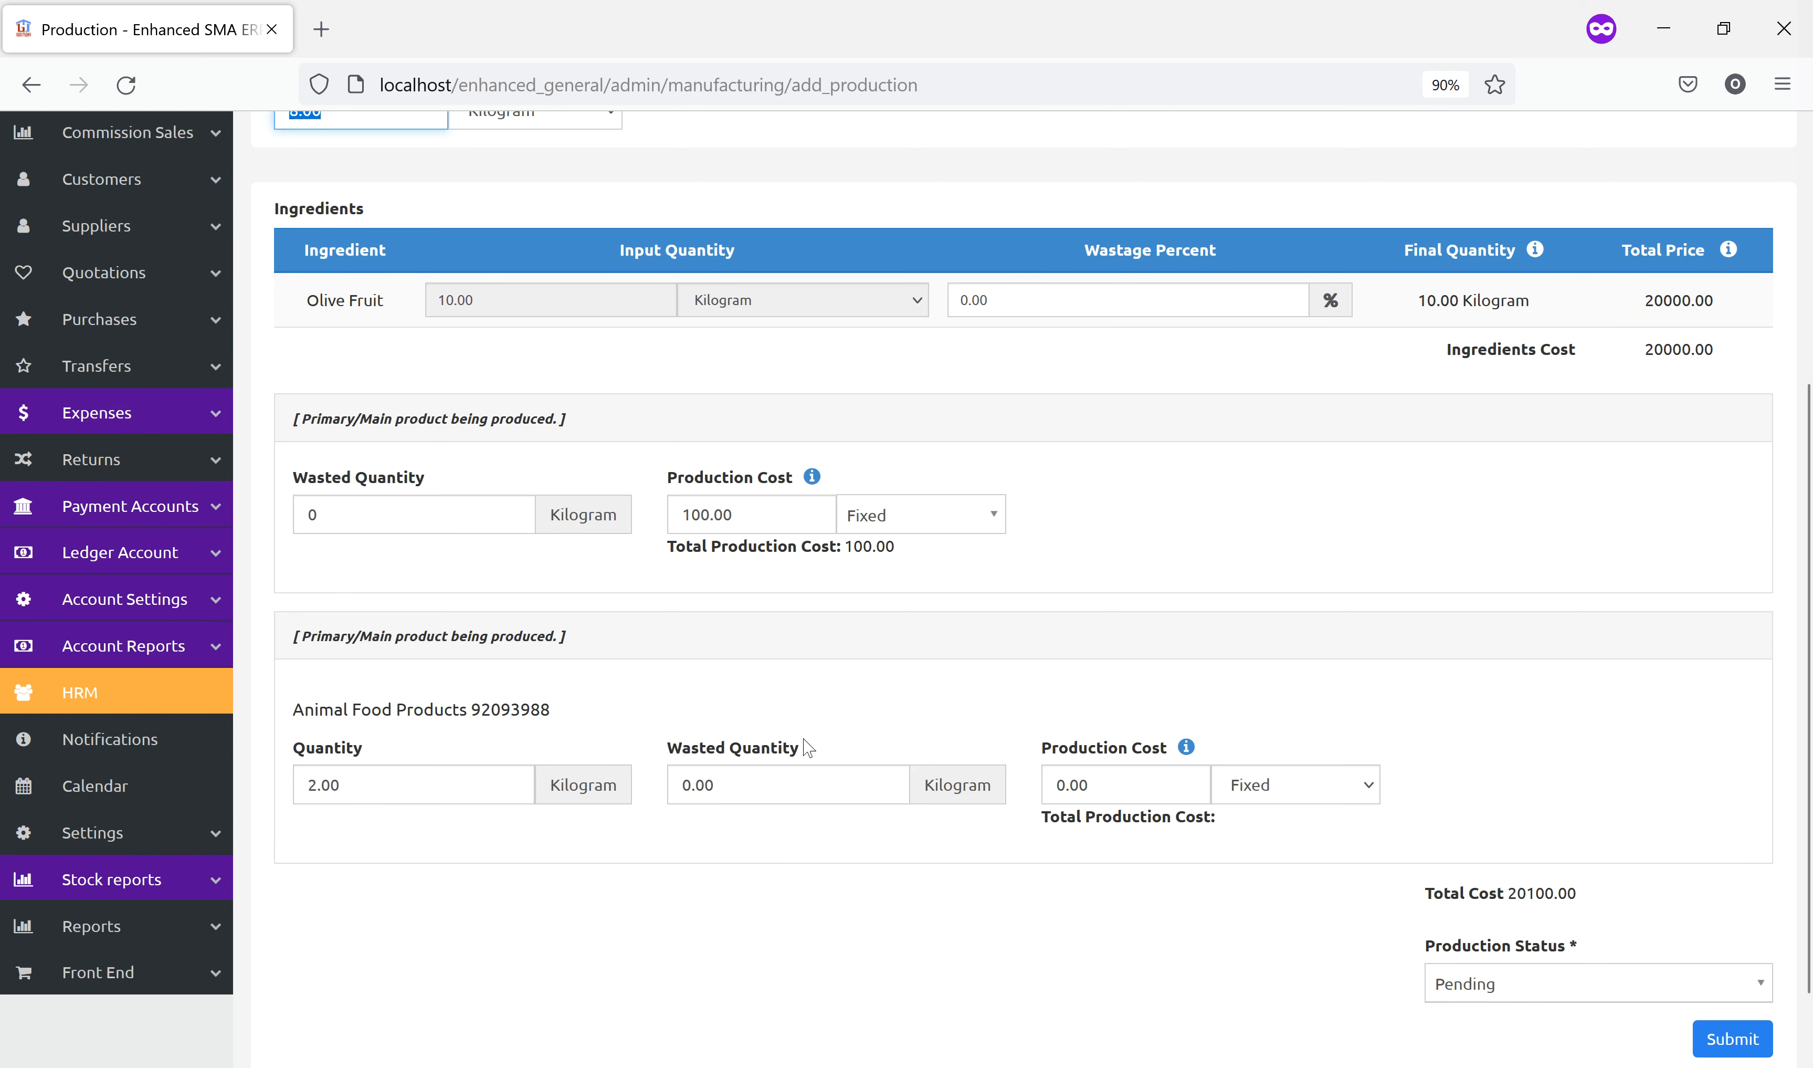
pyautogui.scroll(-2, 1469, 651)
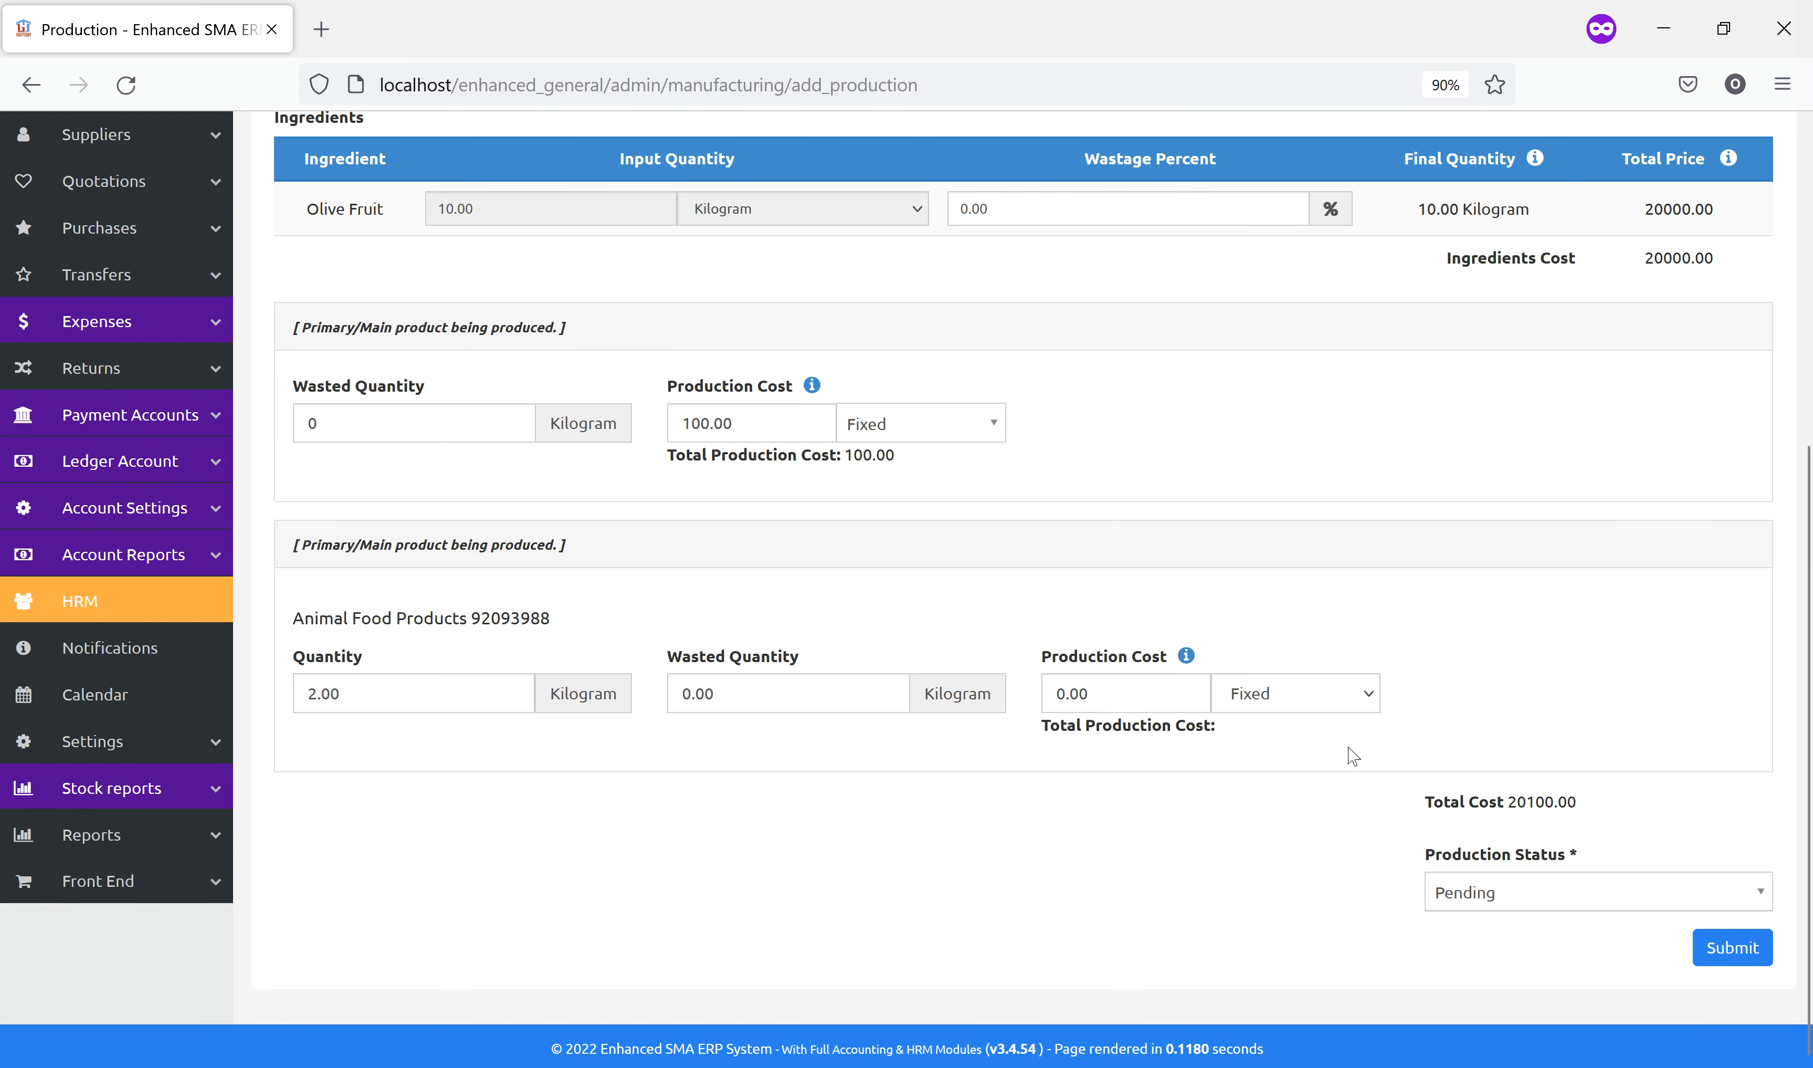
# Set the new entry's production status to In Production.
pyautogui.click(1438, 894)
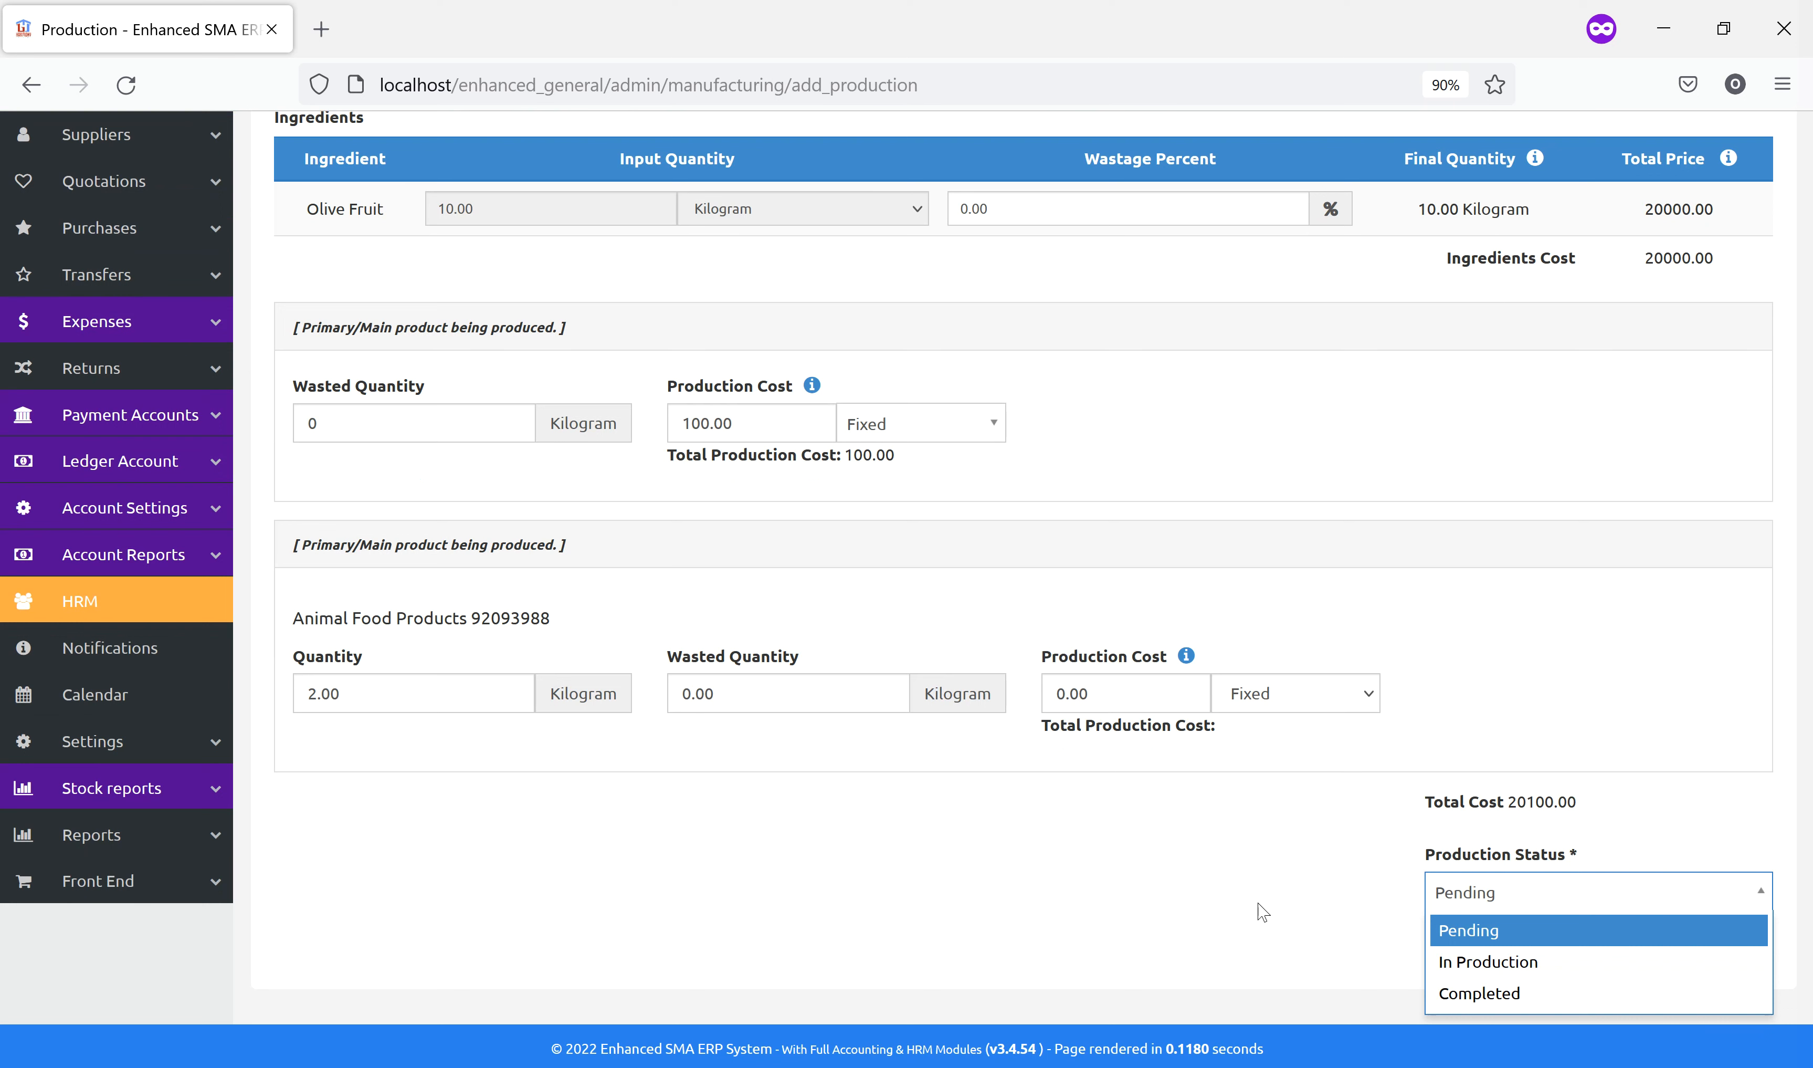
pyautogui.press('Down')
pyautogui.press('Return')
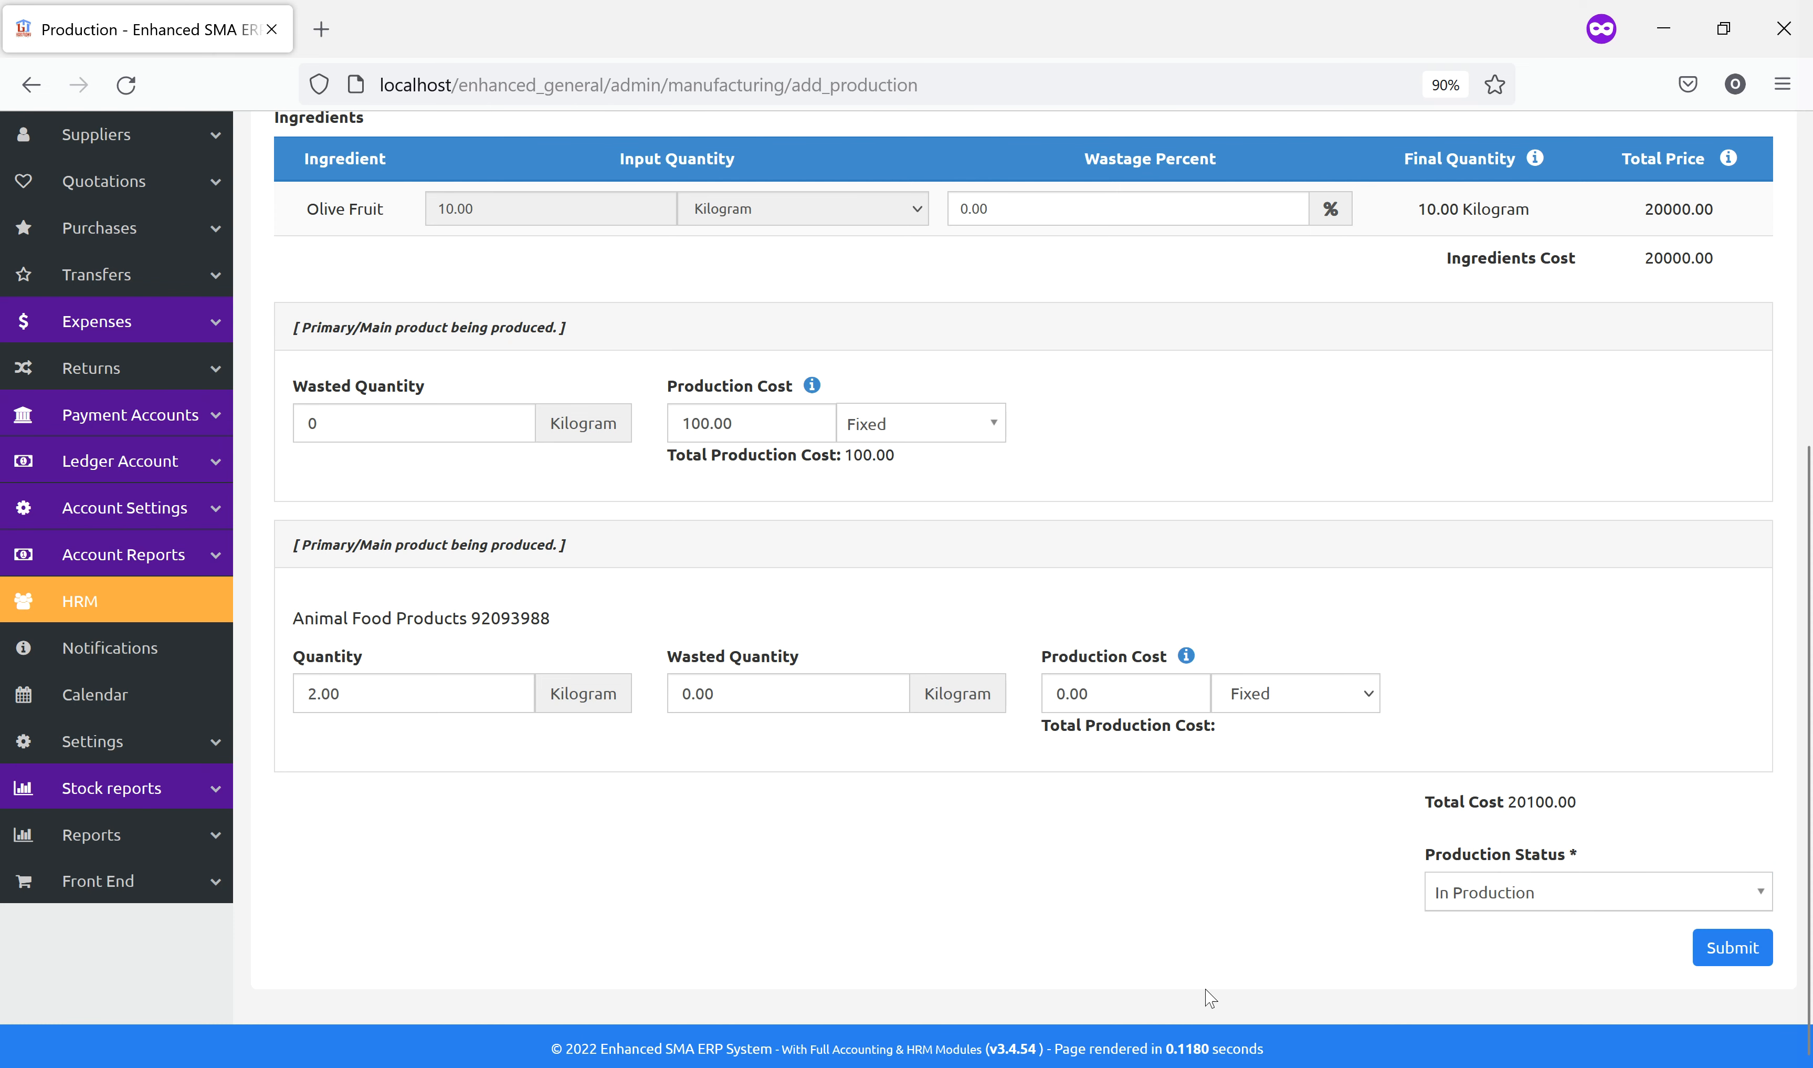
# Check Olive Fruit's product details and warehouse quantity from the ingredient row, and return to the production entry.
pyautogui.scroll(5, 1107, 722)
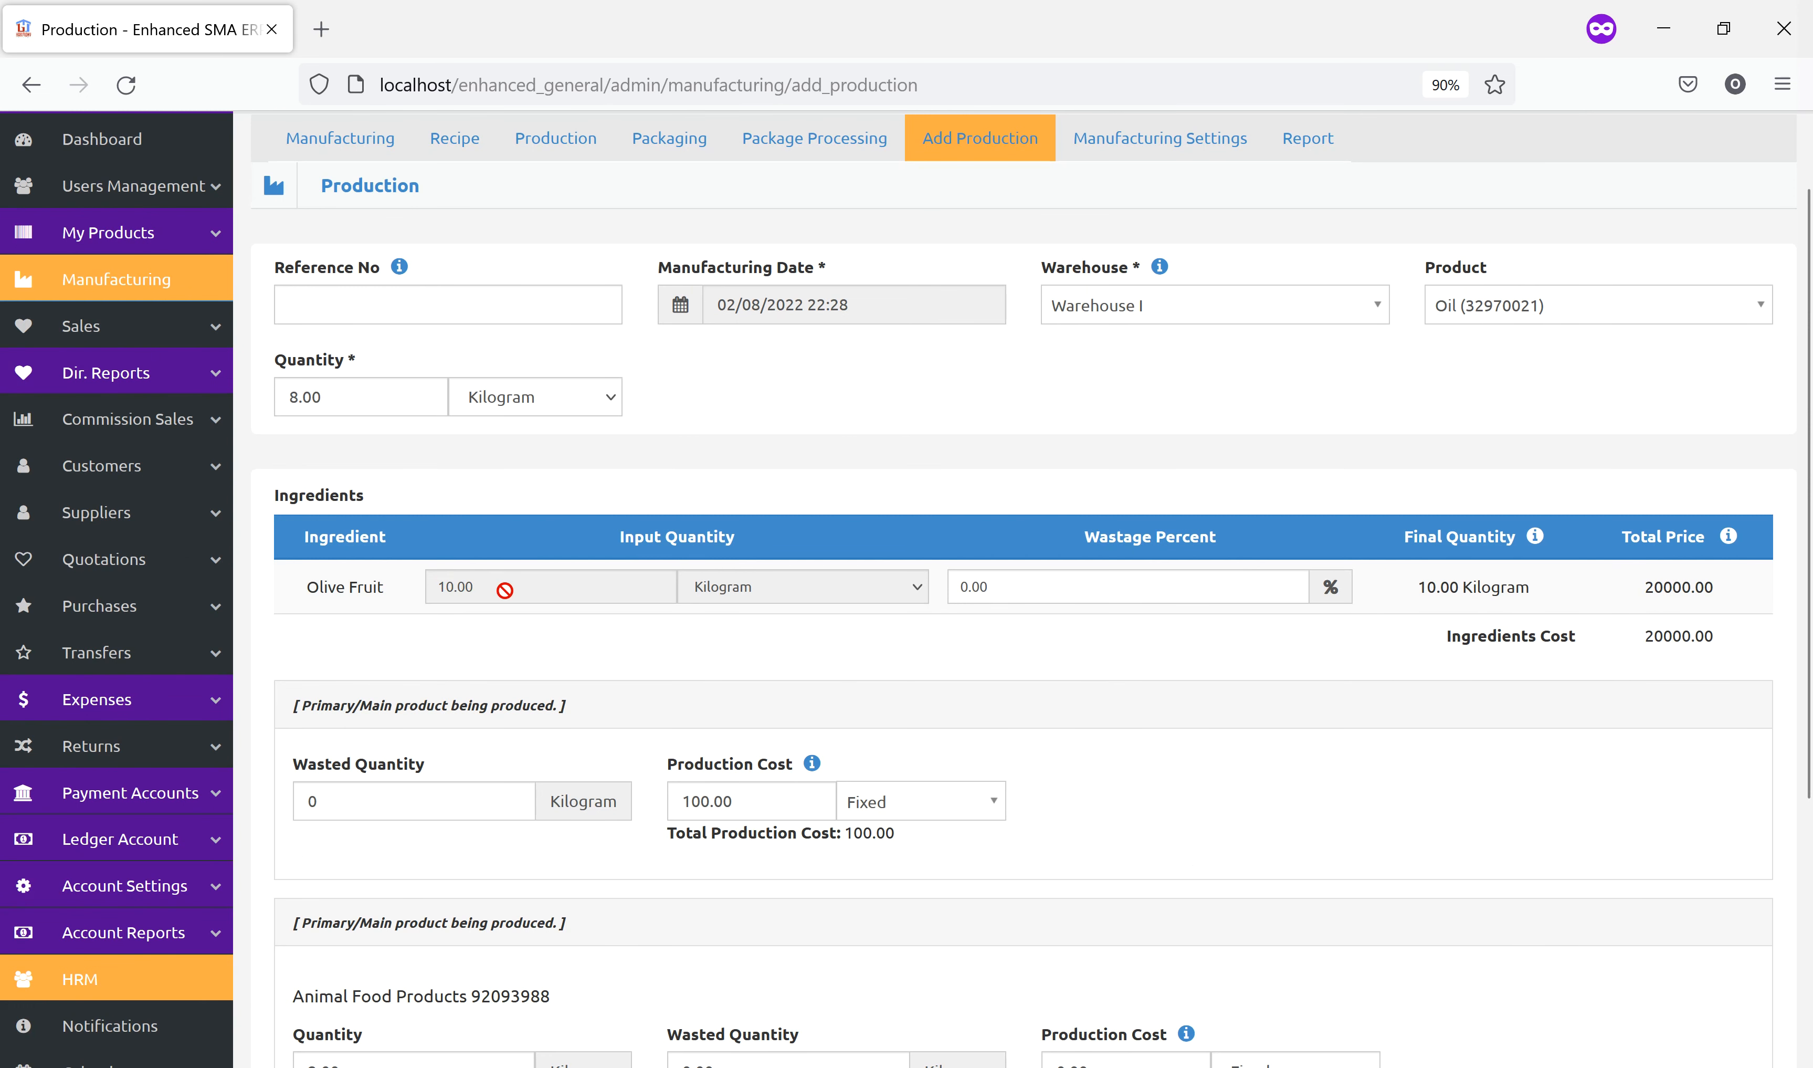
pyautogui.click(342, 589)
pyautogui.scroll(-3, 843, 652)
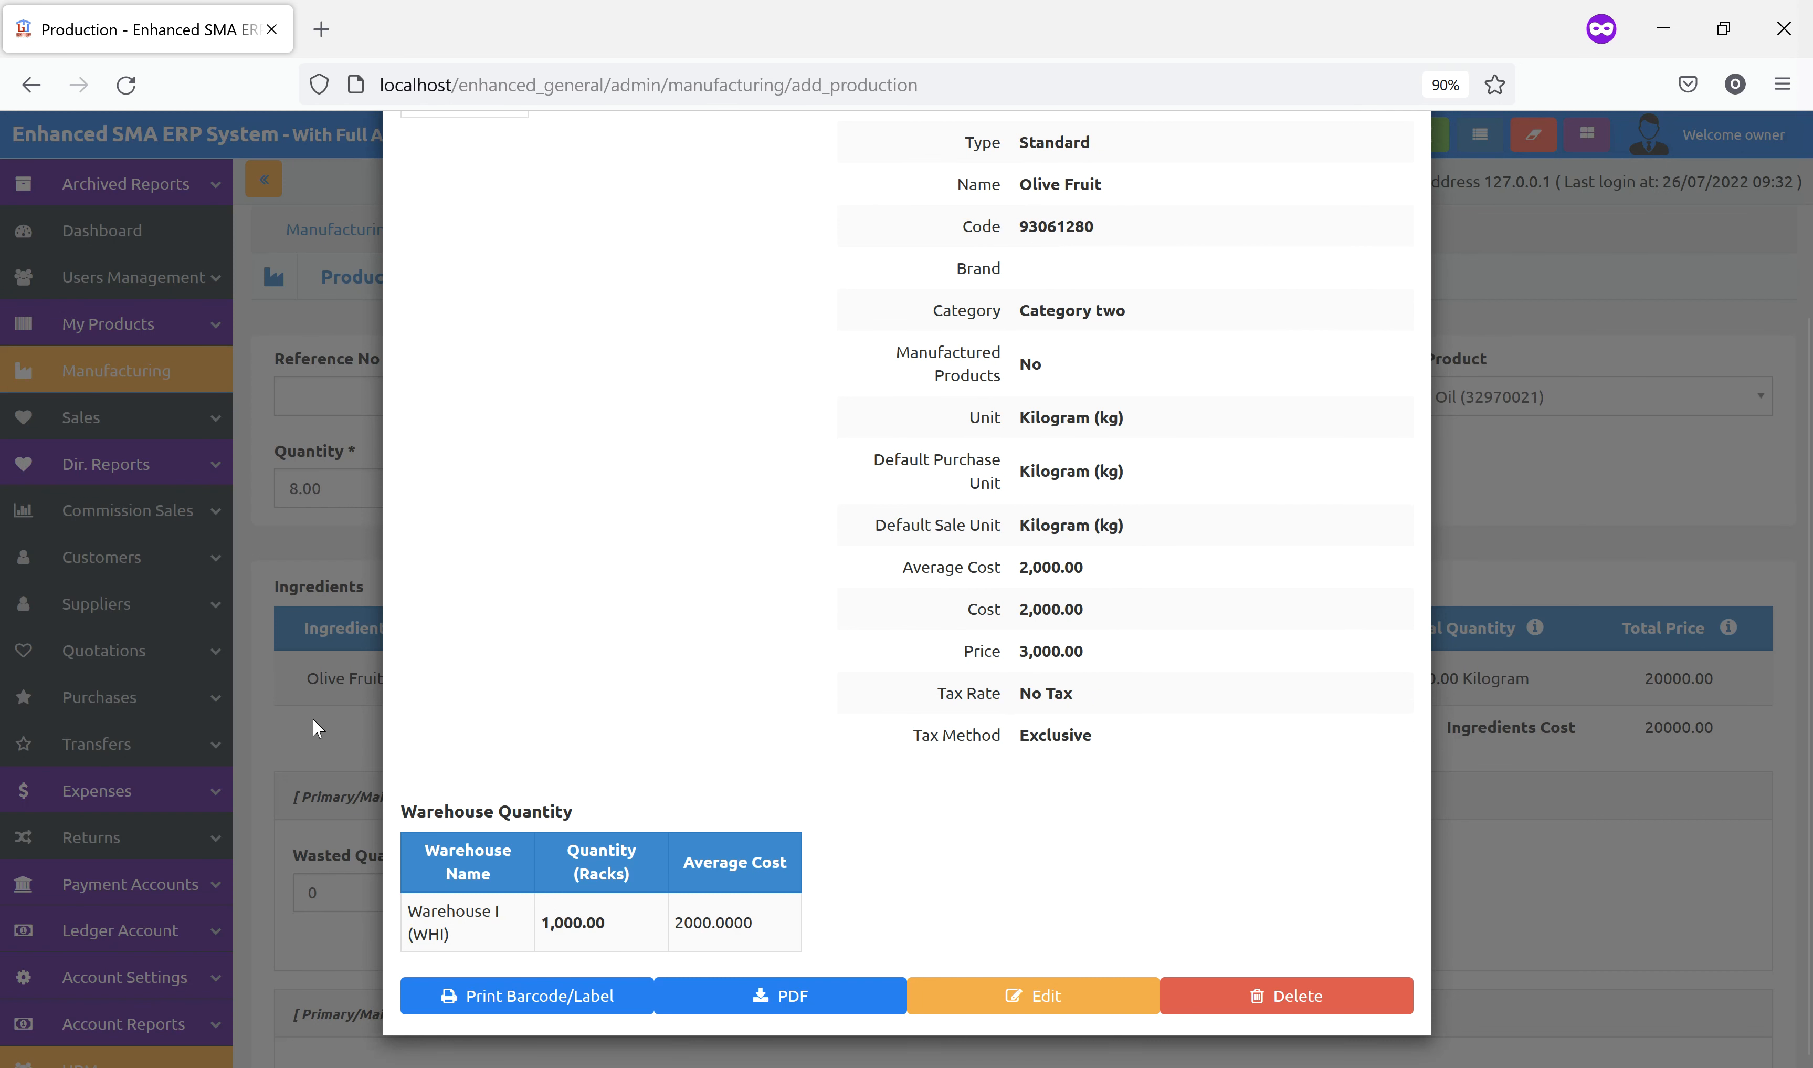
pyautogui.click(1518, 859)
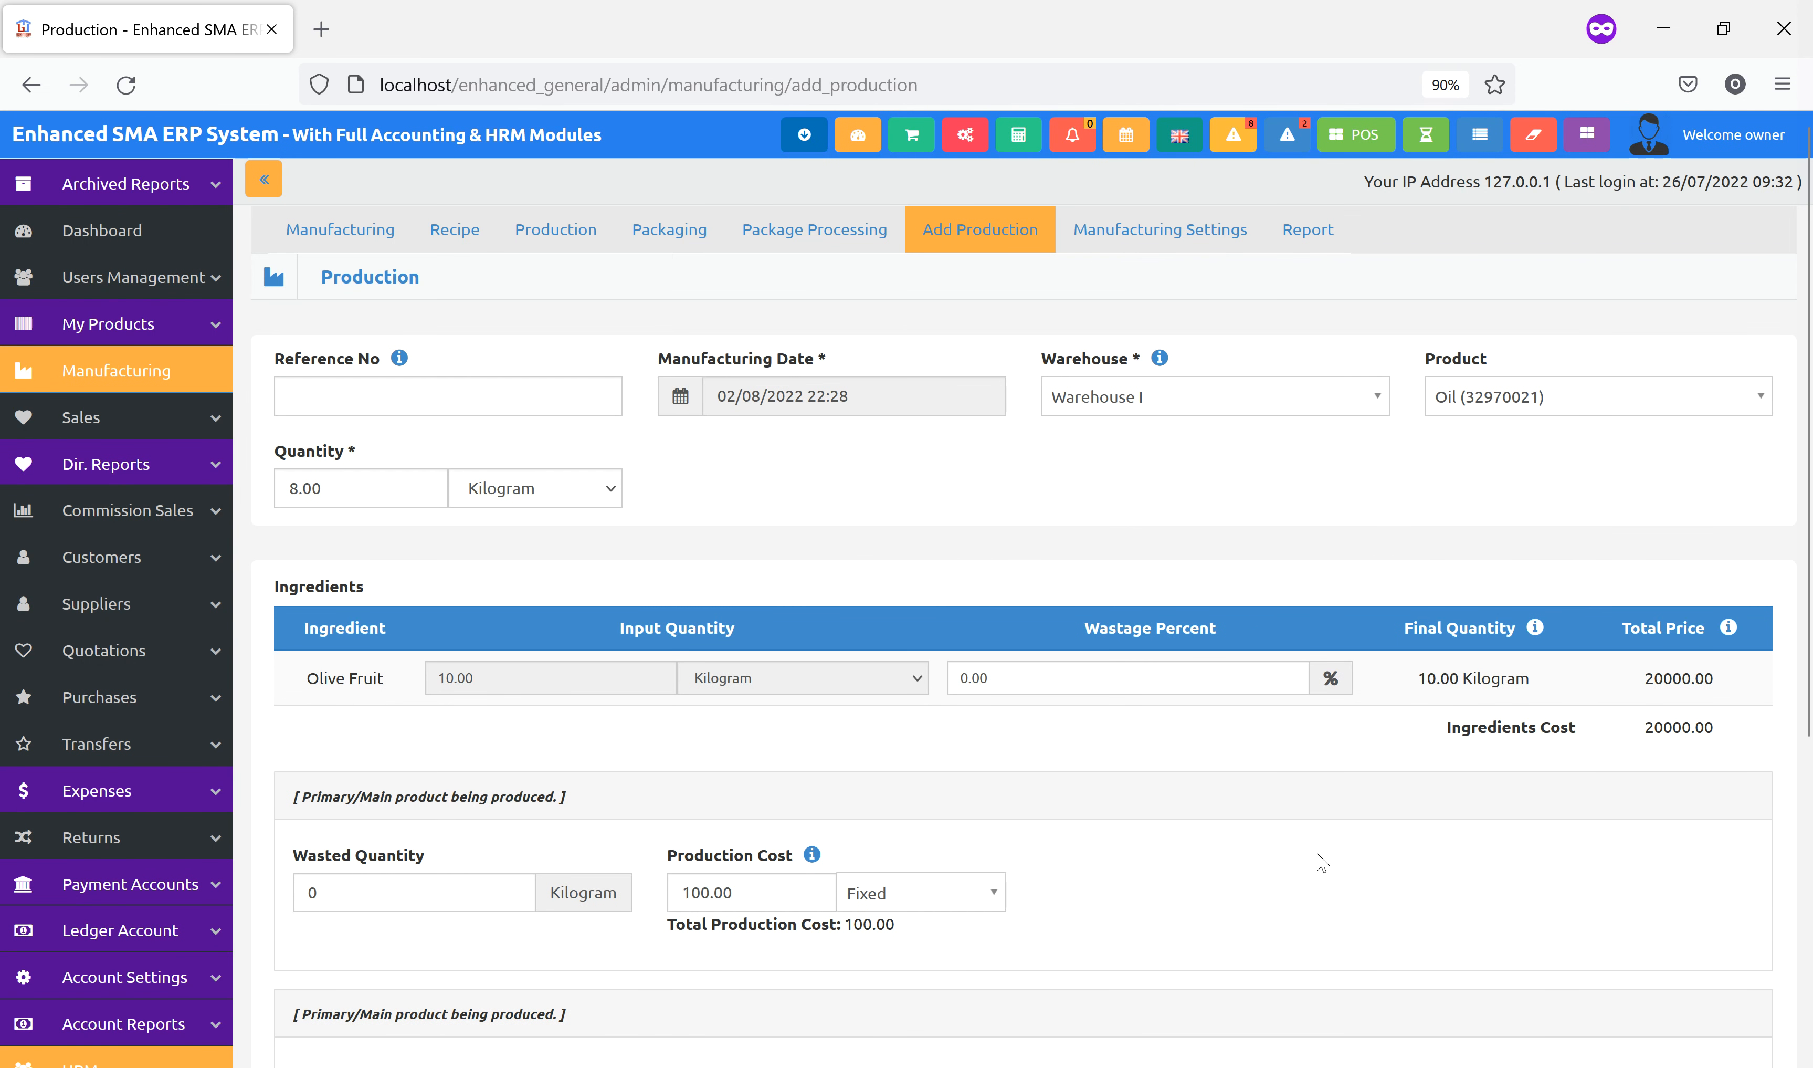
pyautogui.scroll(-5, 1320, 862)
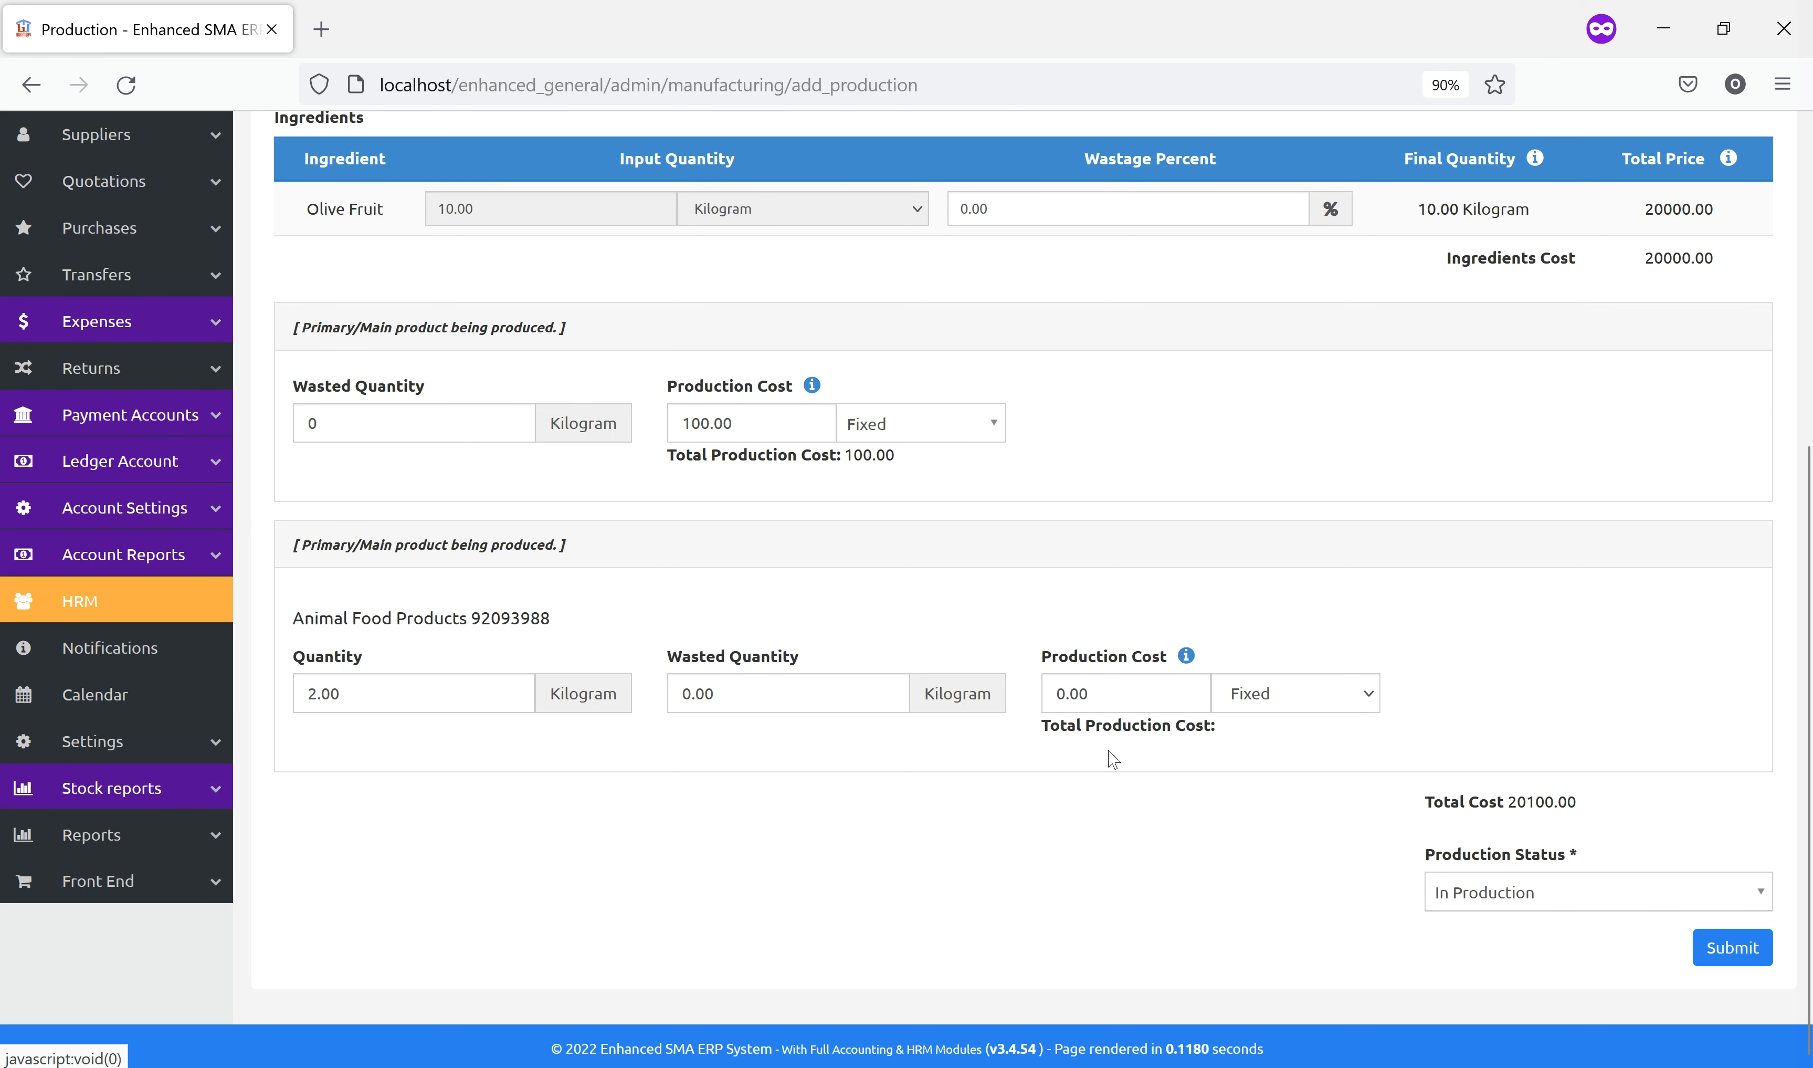
pyautogui.scroll(2, 173, 277)
pyautogui.scroll(5, 173, 277)
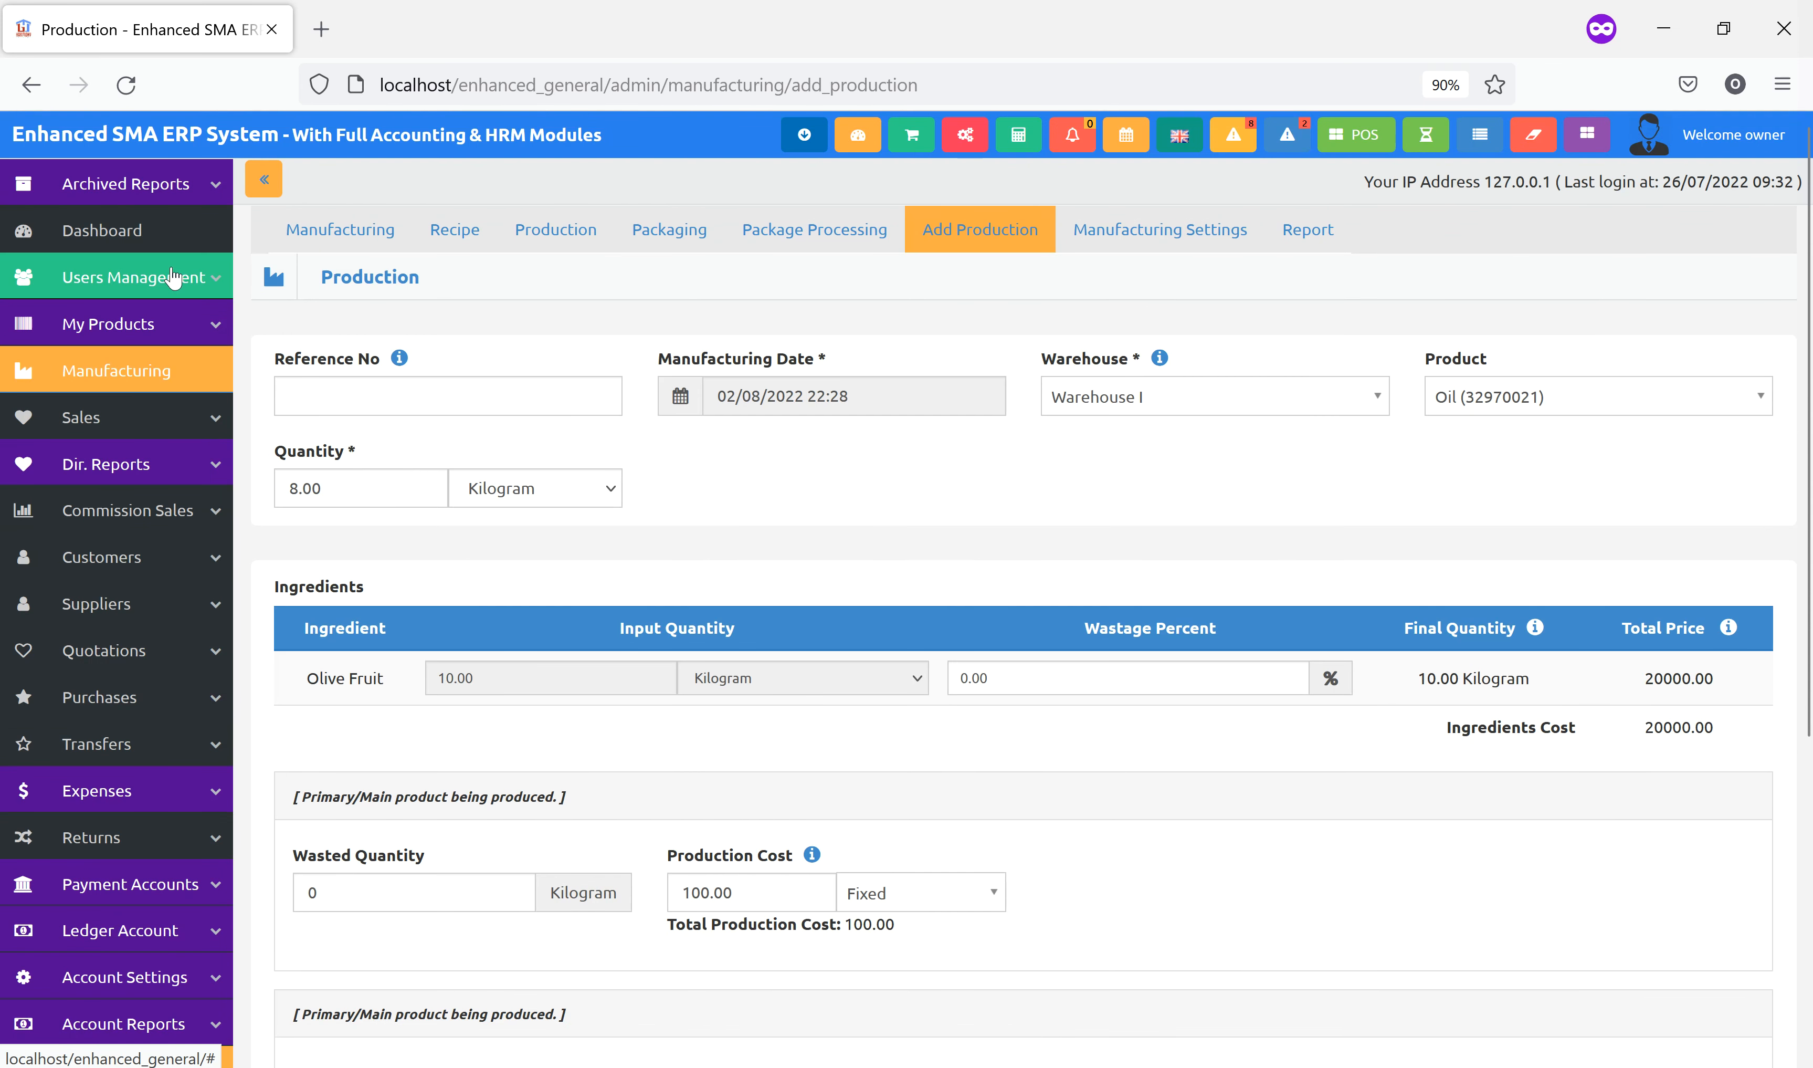
# Open the product list in a separate browser tab and mark Olive Fruit to check its stock quantity.
pyautogui.click(148, 325)
pyautogui.rightClick(148, 379)
pyautogui.click(220, 402)
pyautogui.click(382, 37)
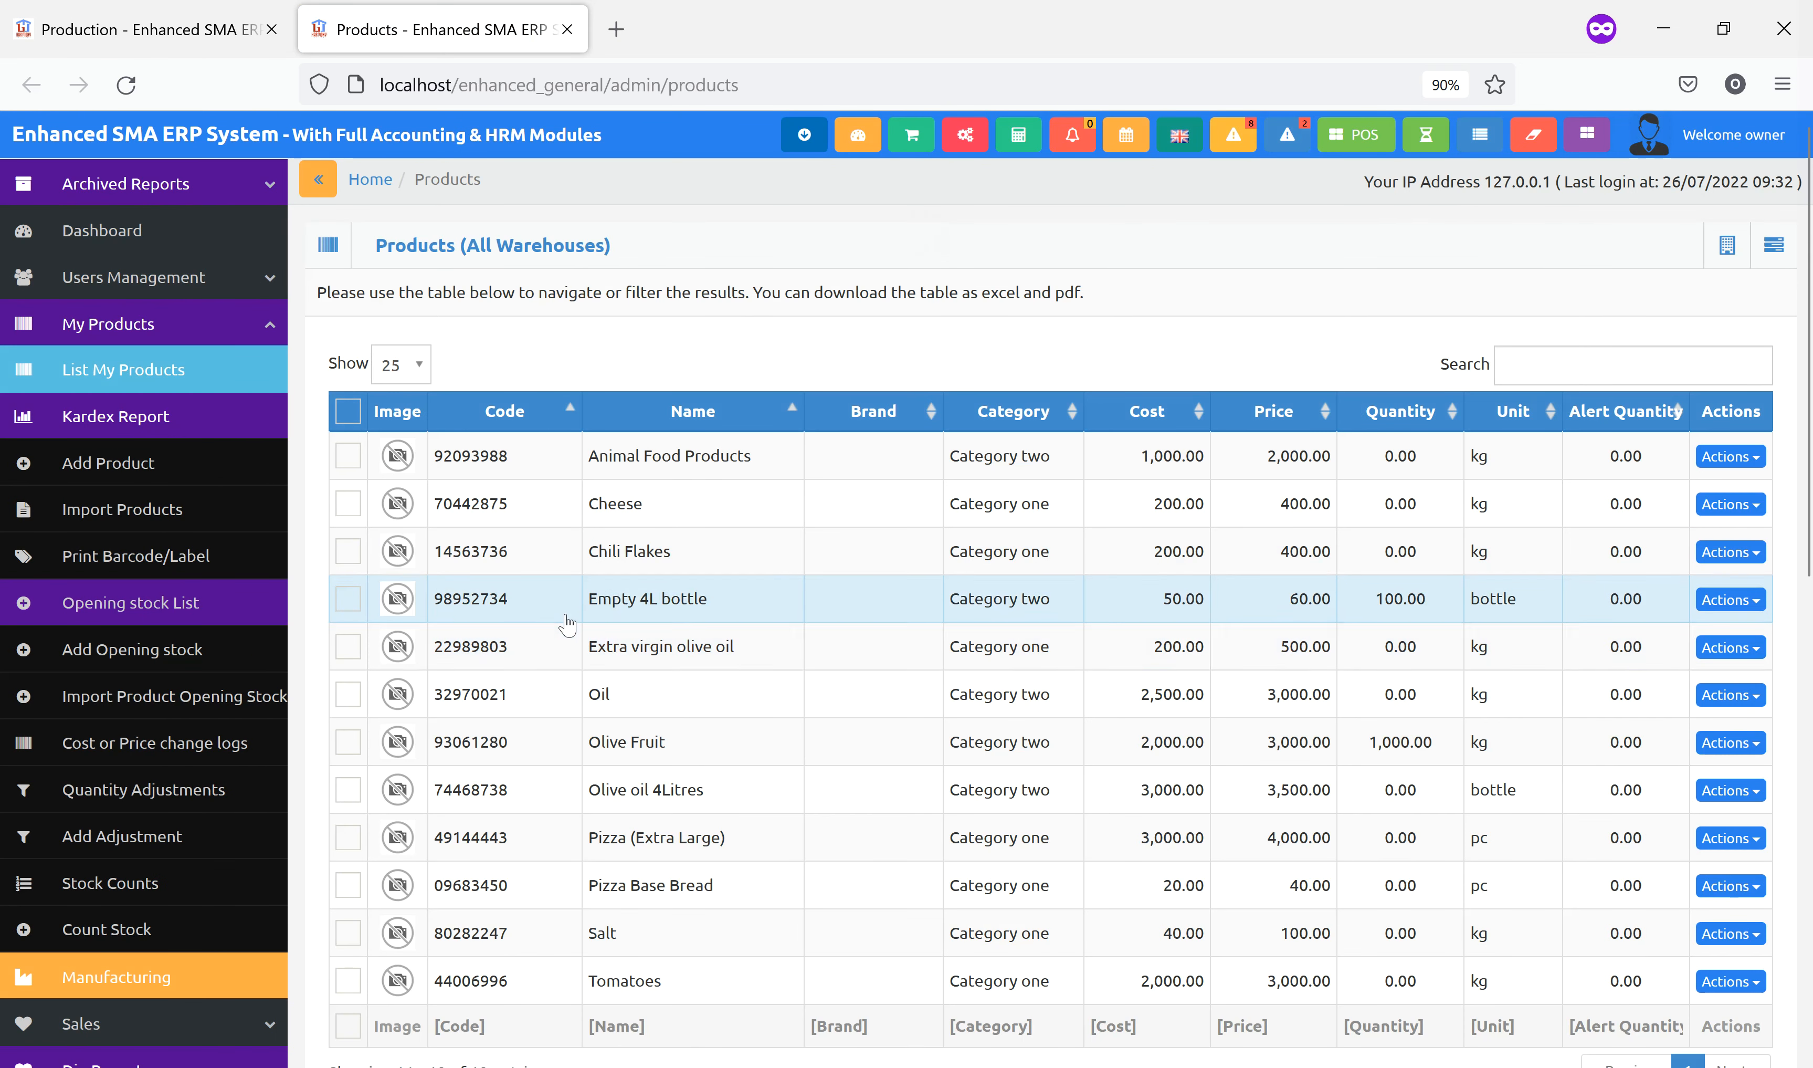
pyautogui.click(348, 741)
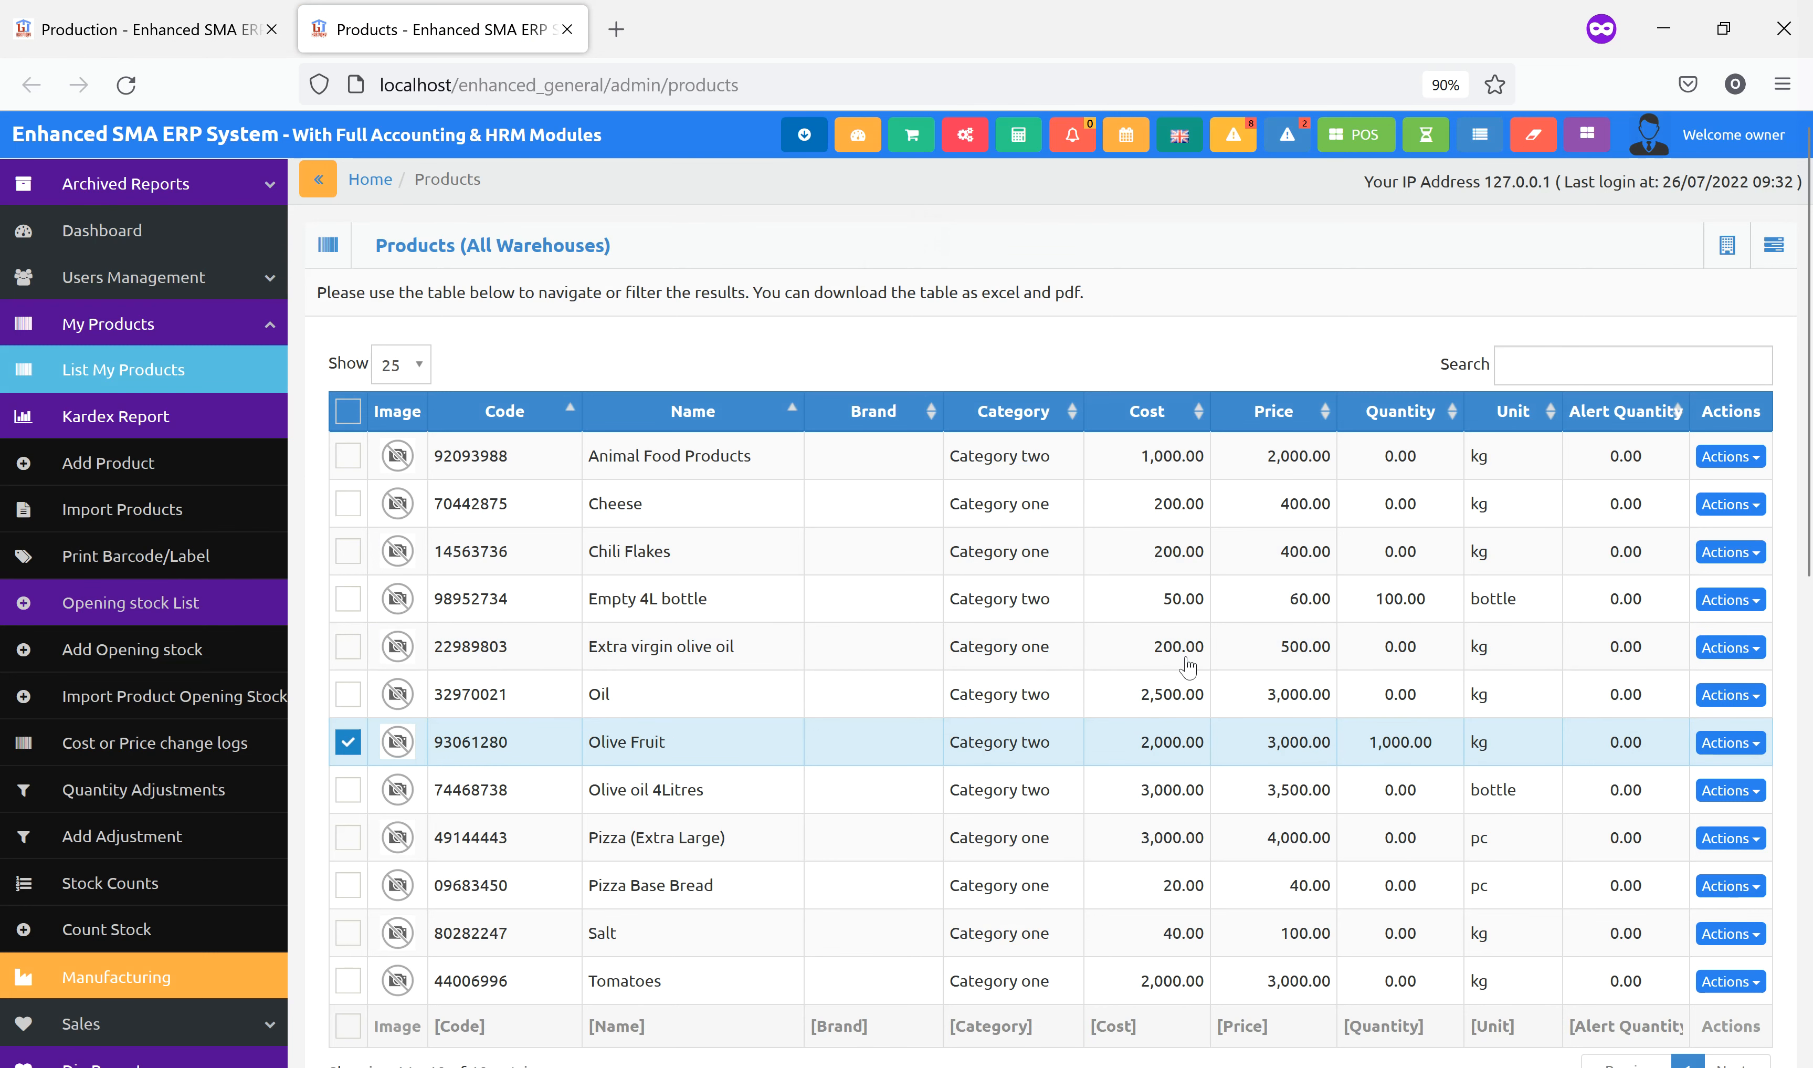
# Set the Oil production entry's status to Pending and submit it.
pyautogui.hotkey('ctrl', 'Tab')
pyautogui.scroll(-10, 1213, 664)
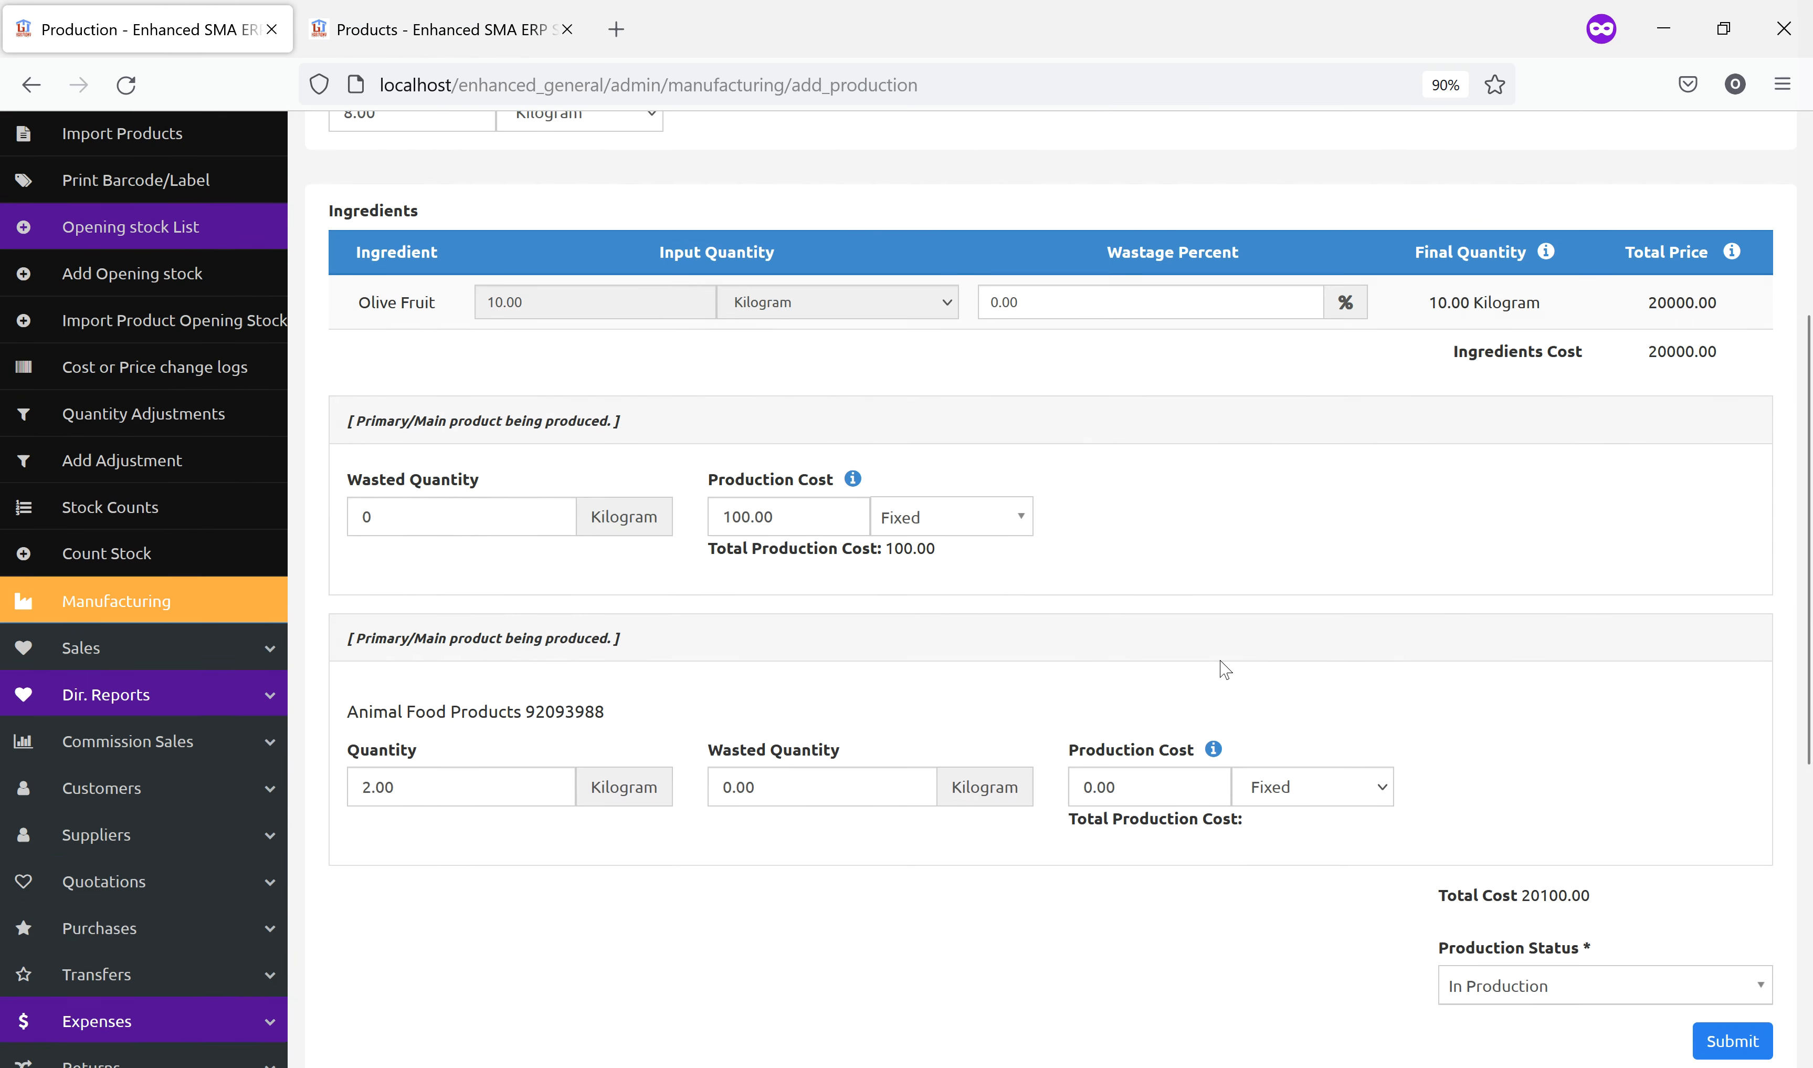
pyautogui.click(1514, 741)
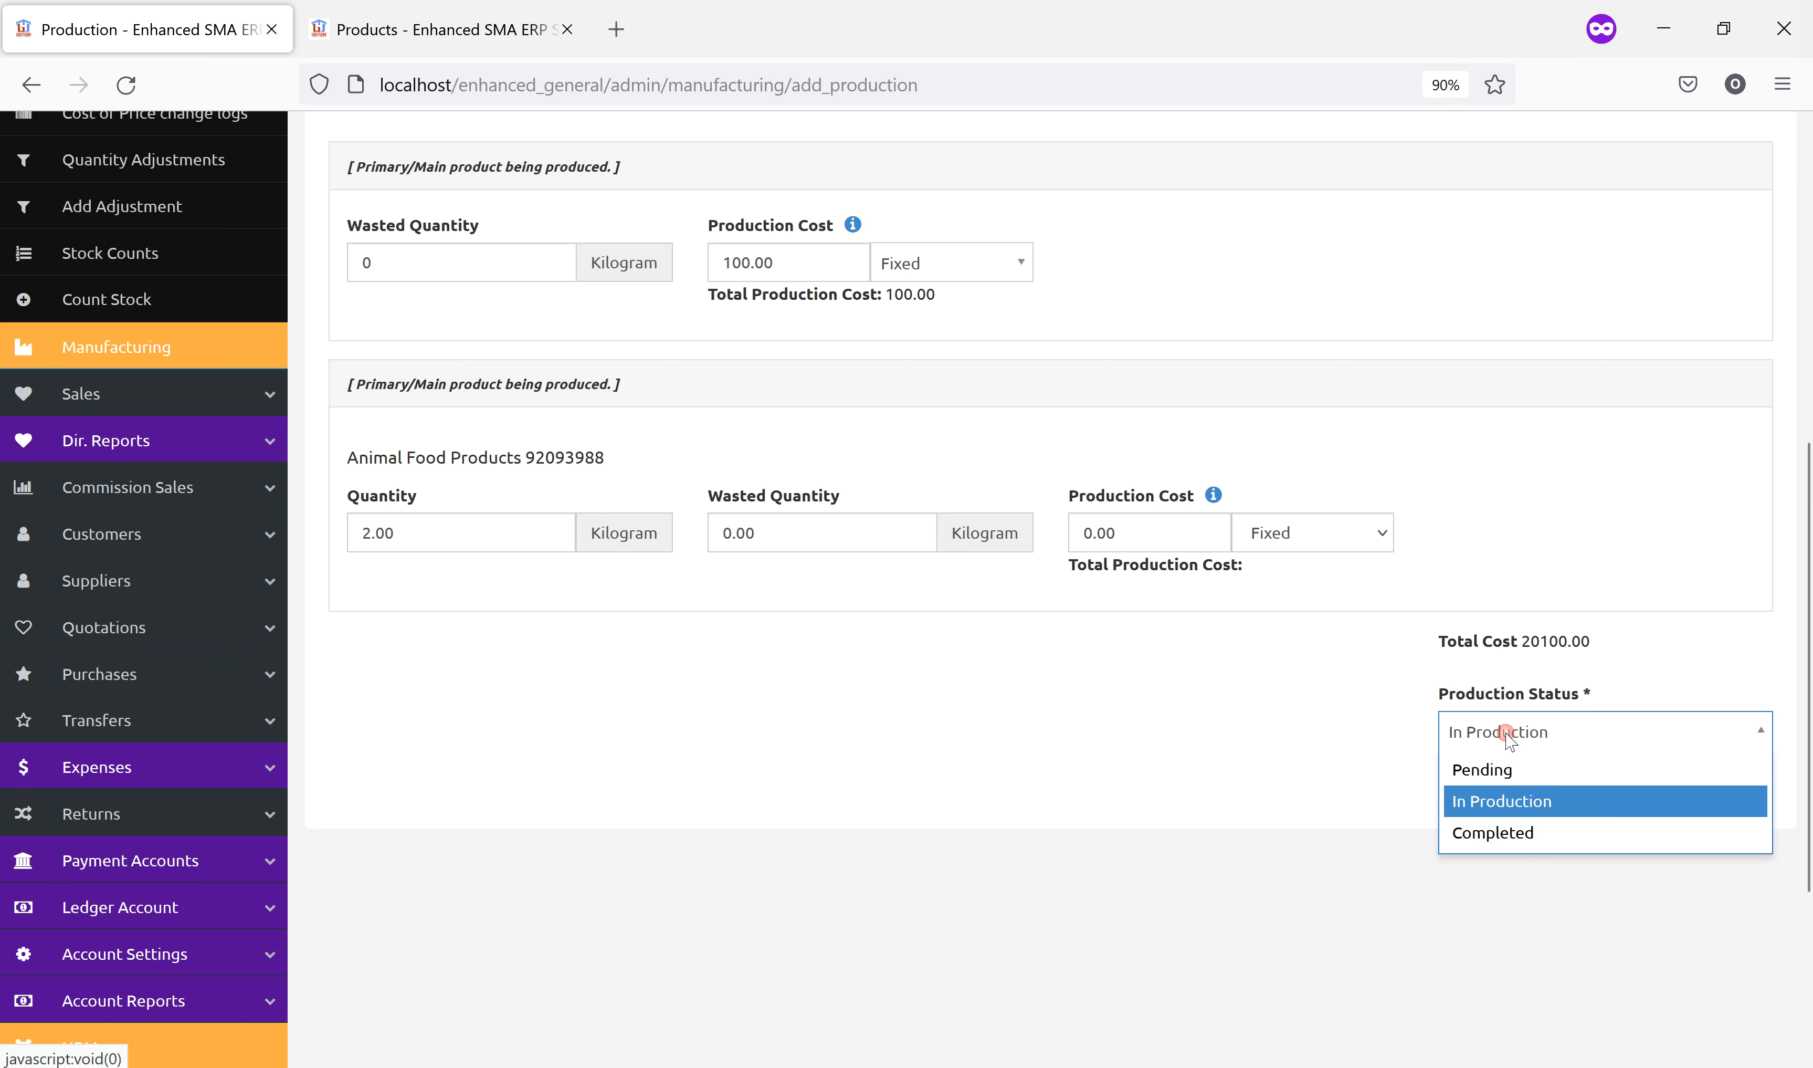
pyautogui.click(1484, 763)
pyautogui.click(1730, 799)
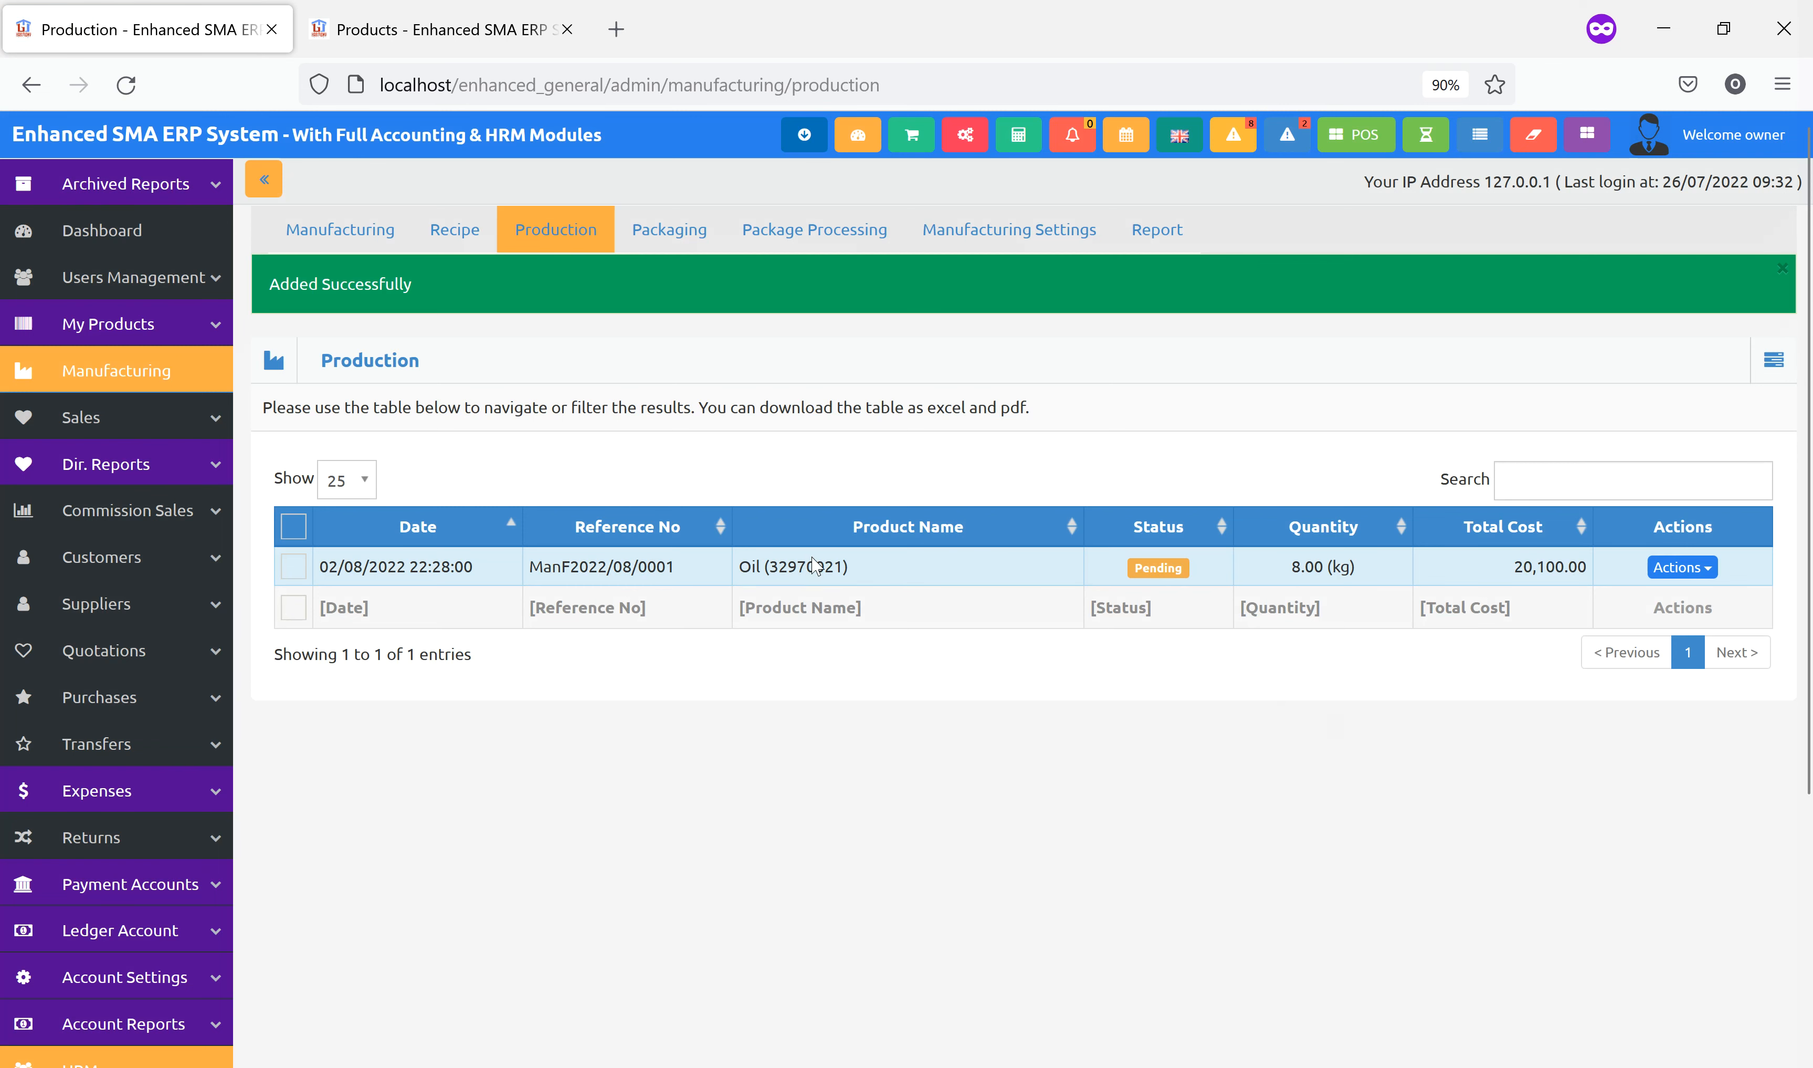
# Review the submitted Oil production's details and recheck Olive Fruit's stock in the refreshed product list.
pyautogui.click(829, 574)
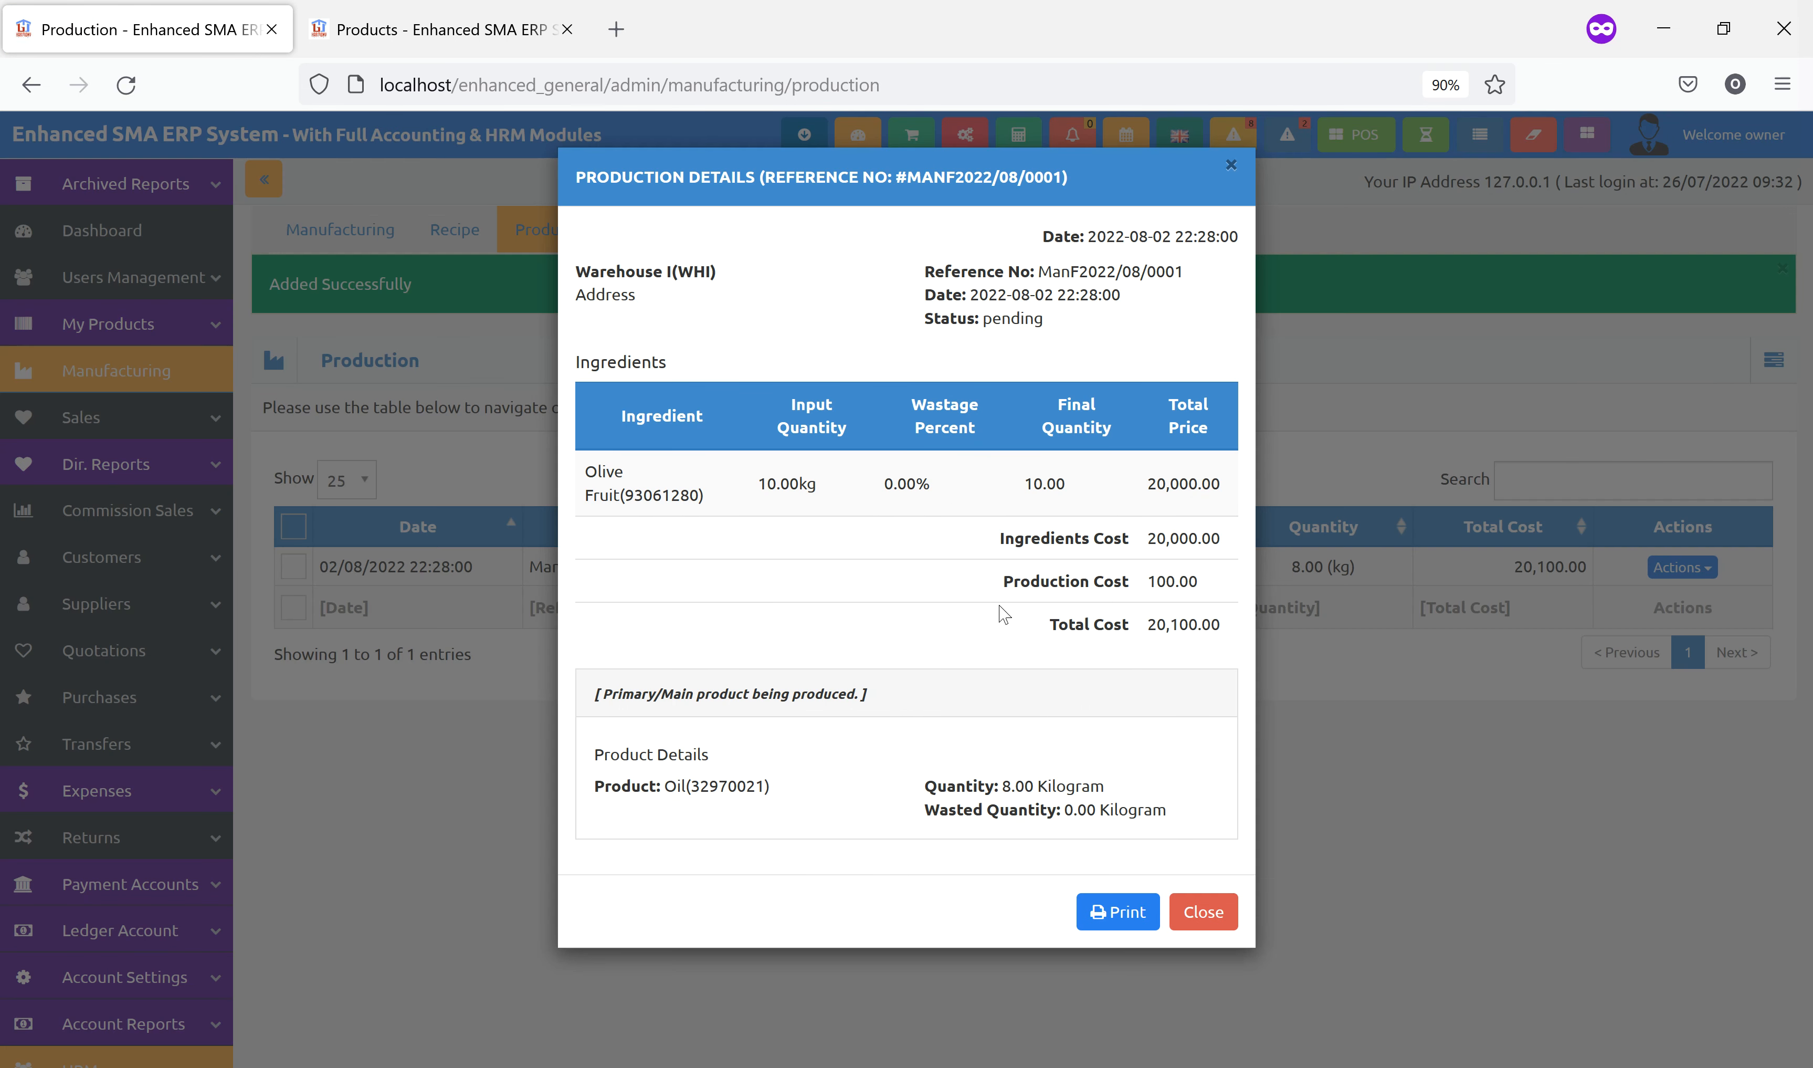
pyautogui.click(1359, 699)
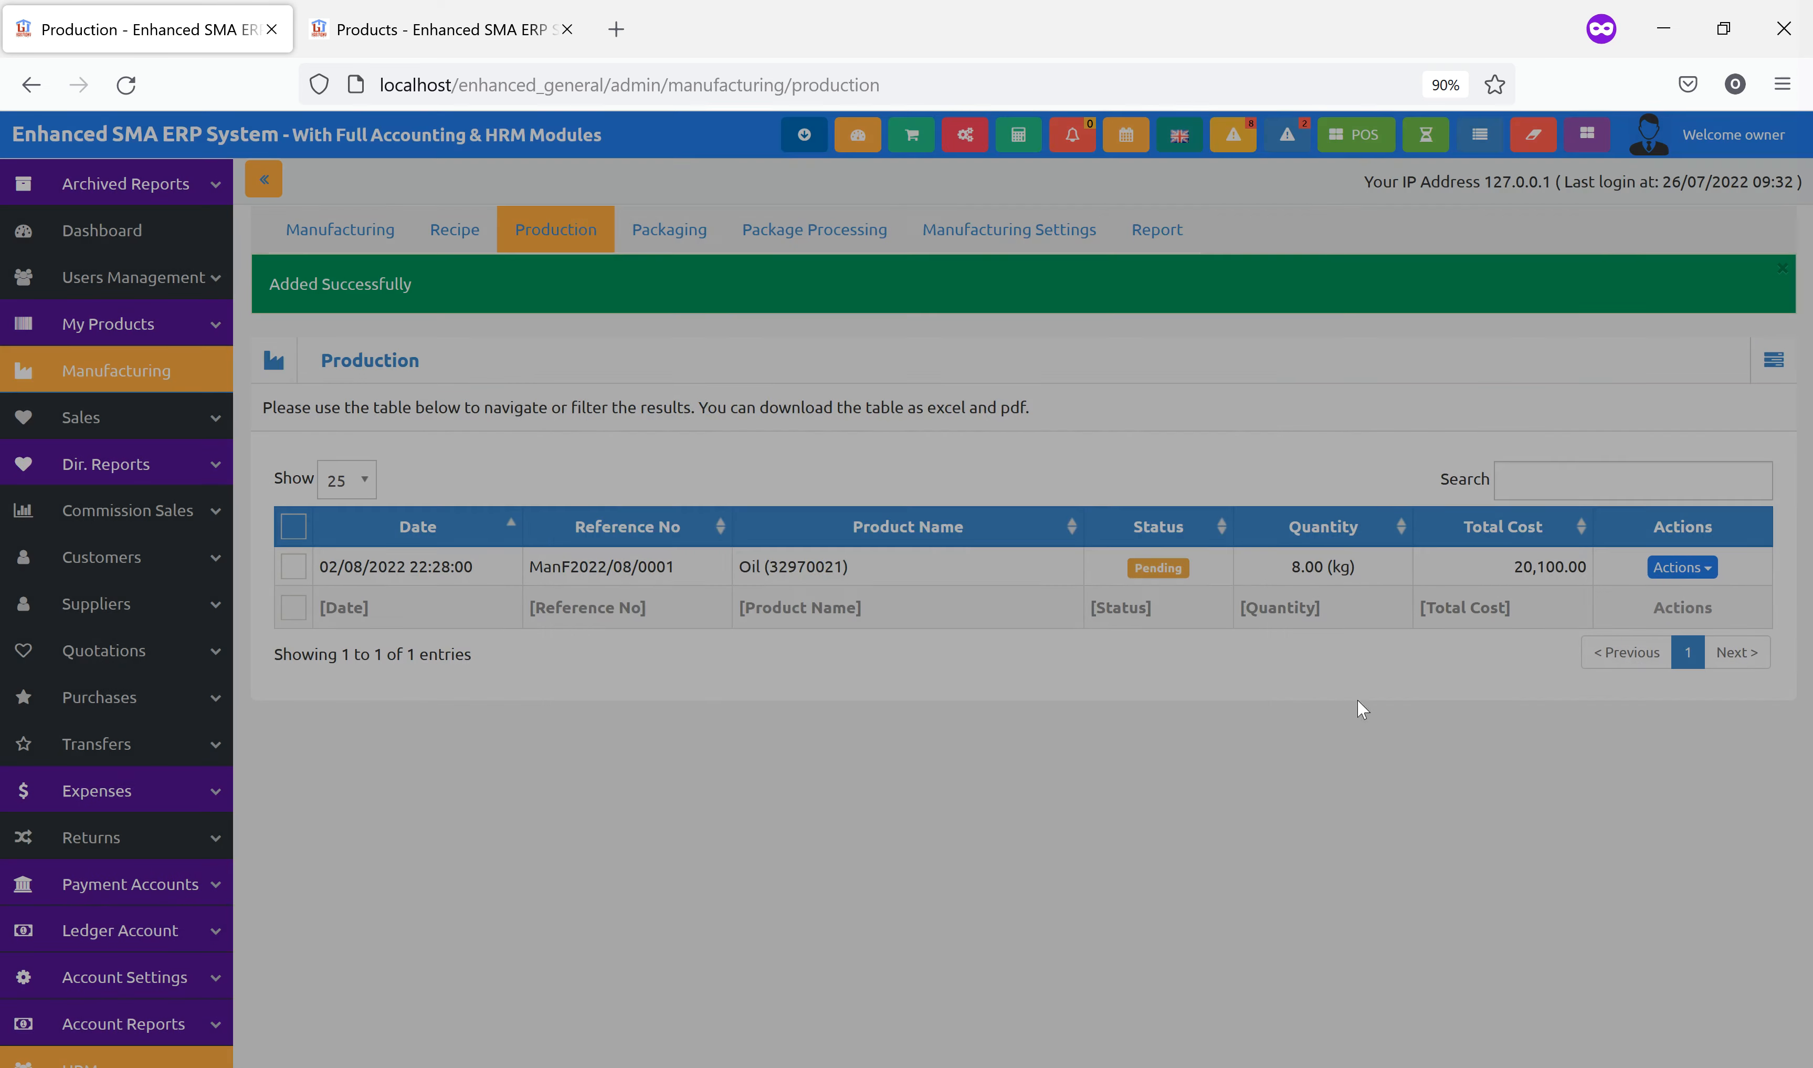
pyautogui.click(440, 30)
pyautogui.click(127, 85)
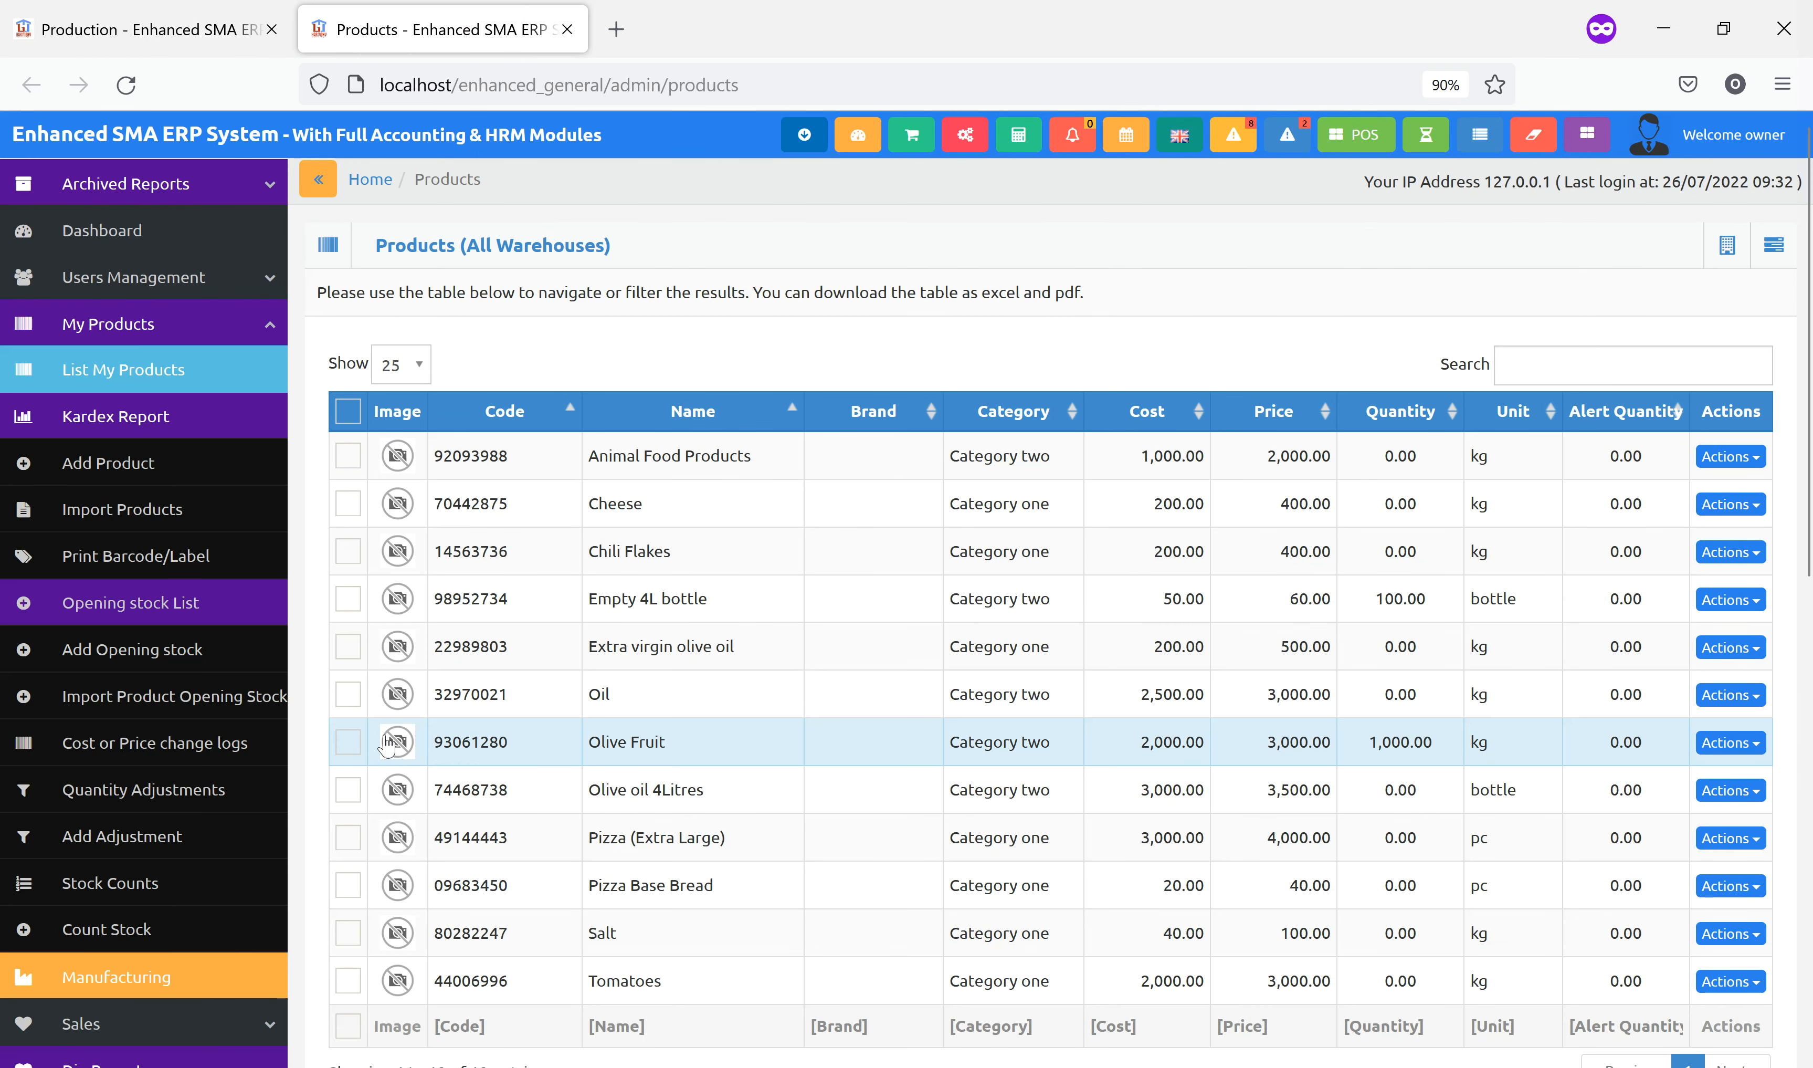
pyautogui.click(348, 742)
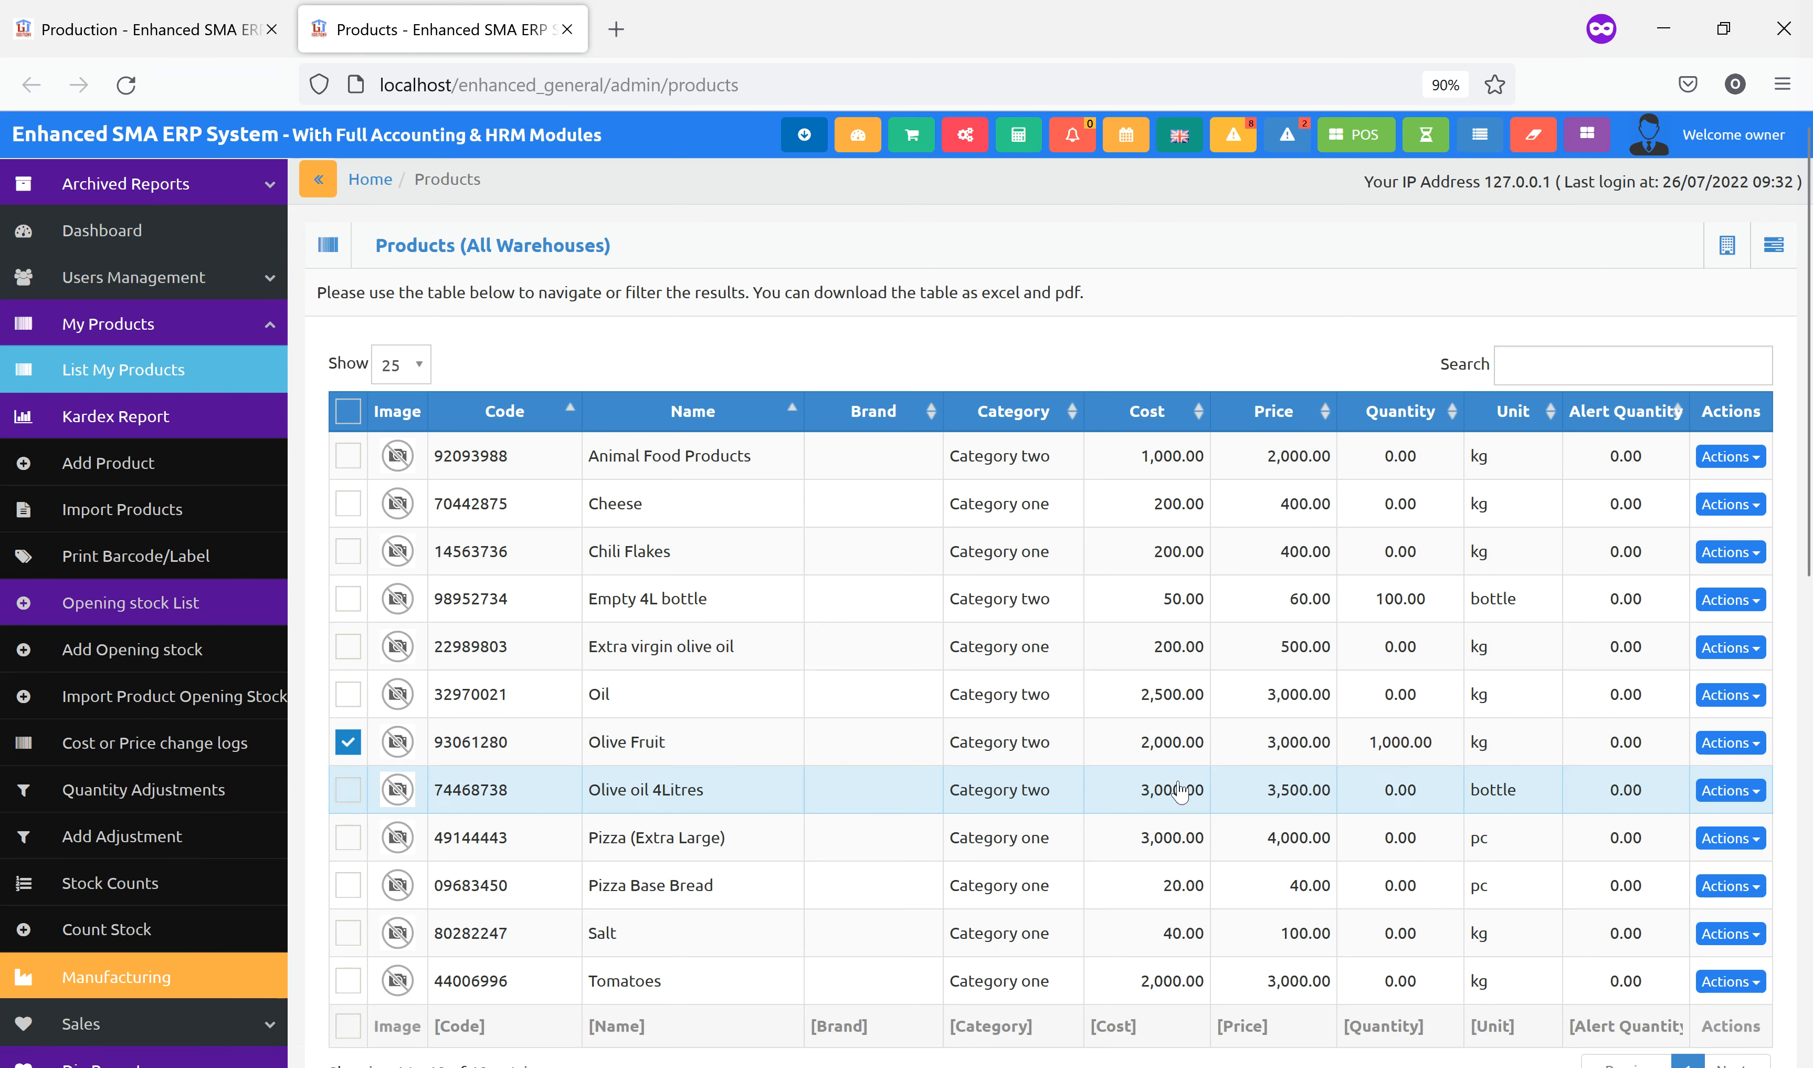
# Edit the pending Oil production, change its status to In Production and save it.
pyautogui.click(197, 39)
pyautogui.click(1701, 575)
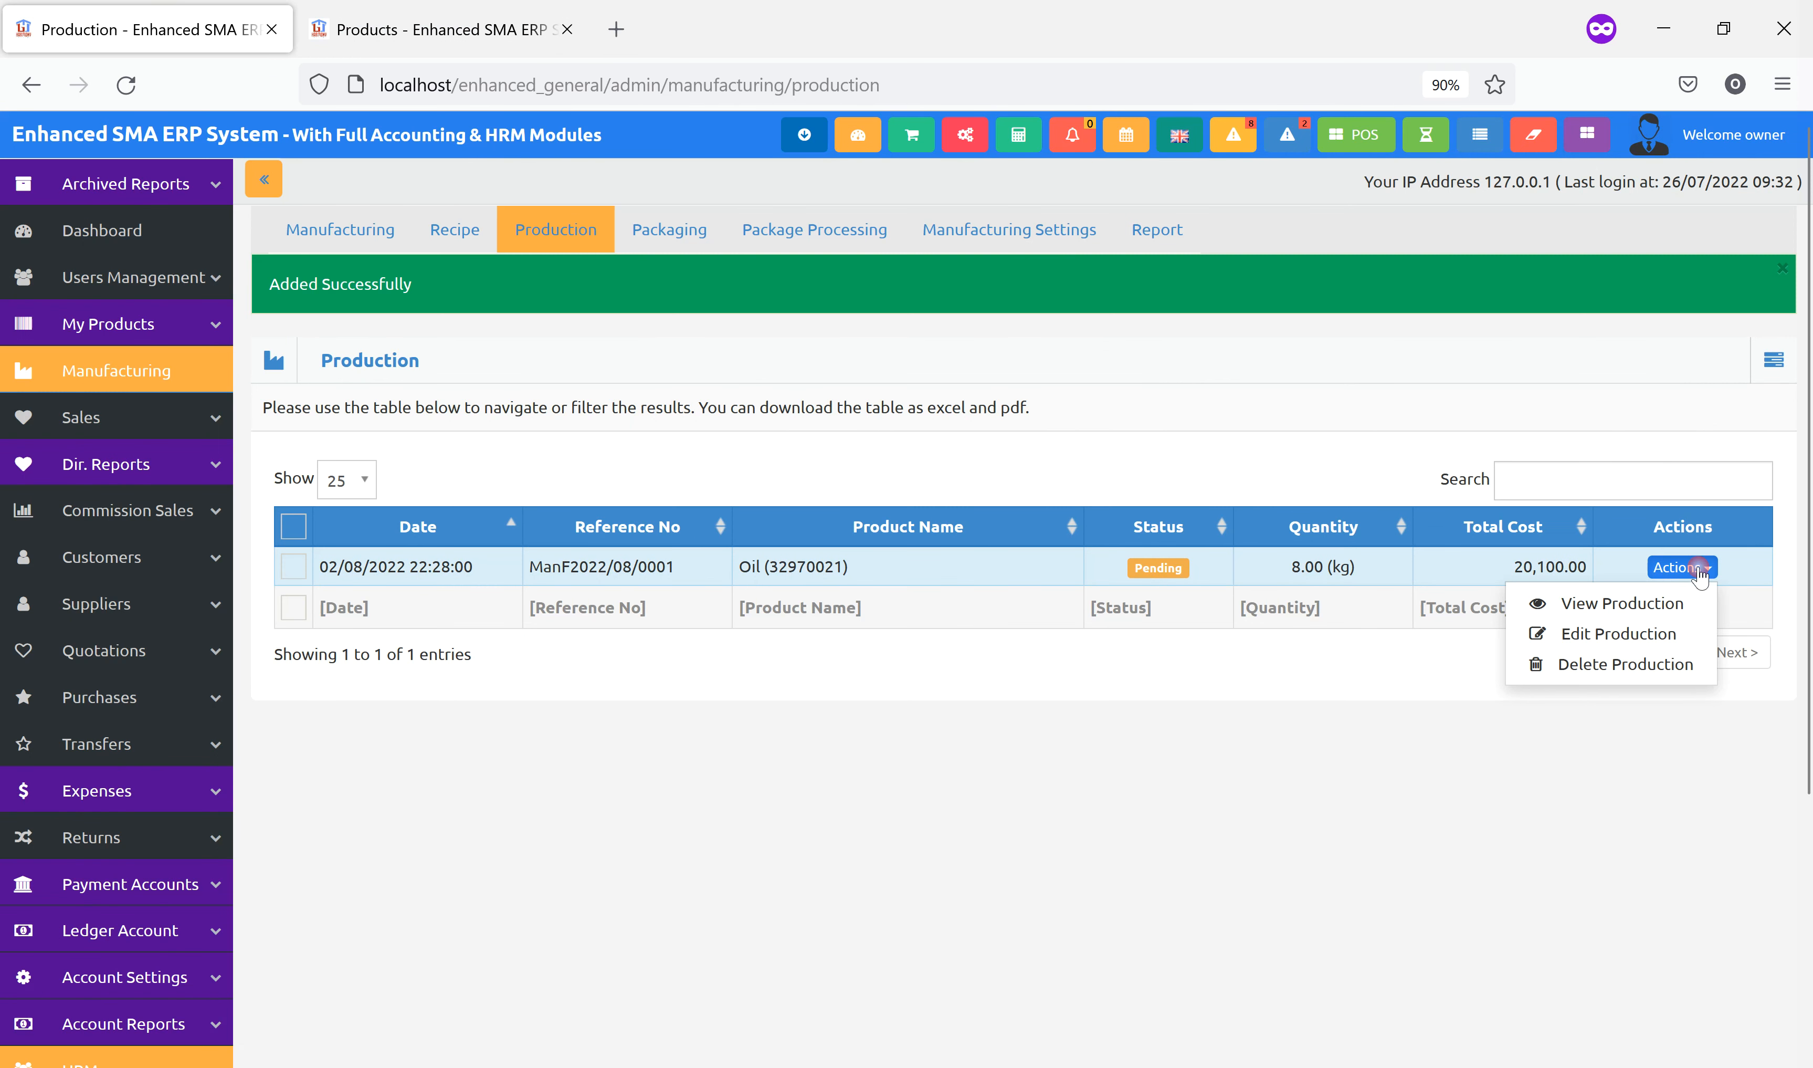
pyautogui.click(1644, 643)
pyautogui.scroll(-5, 1473, 850)
pyautogui.click(1501, 903)
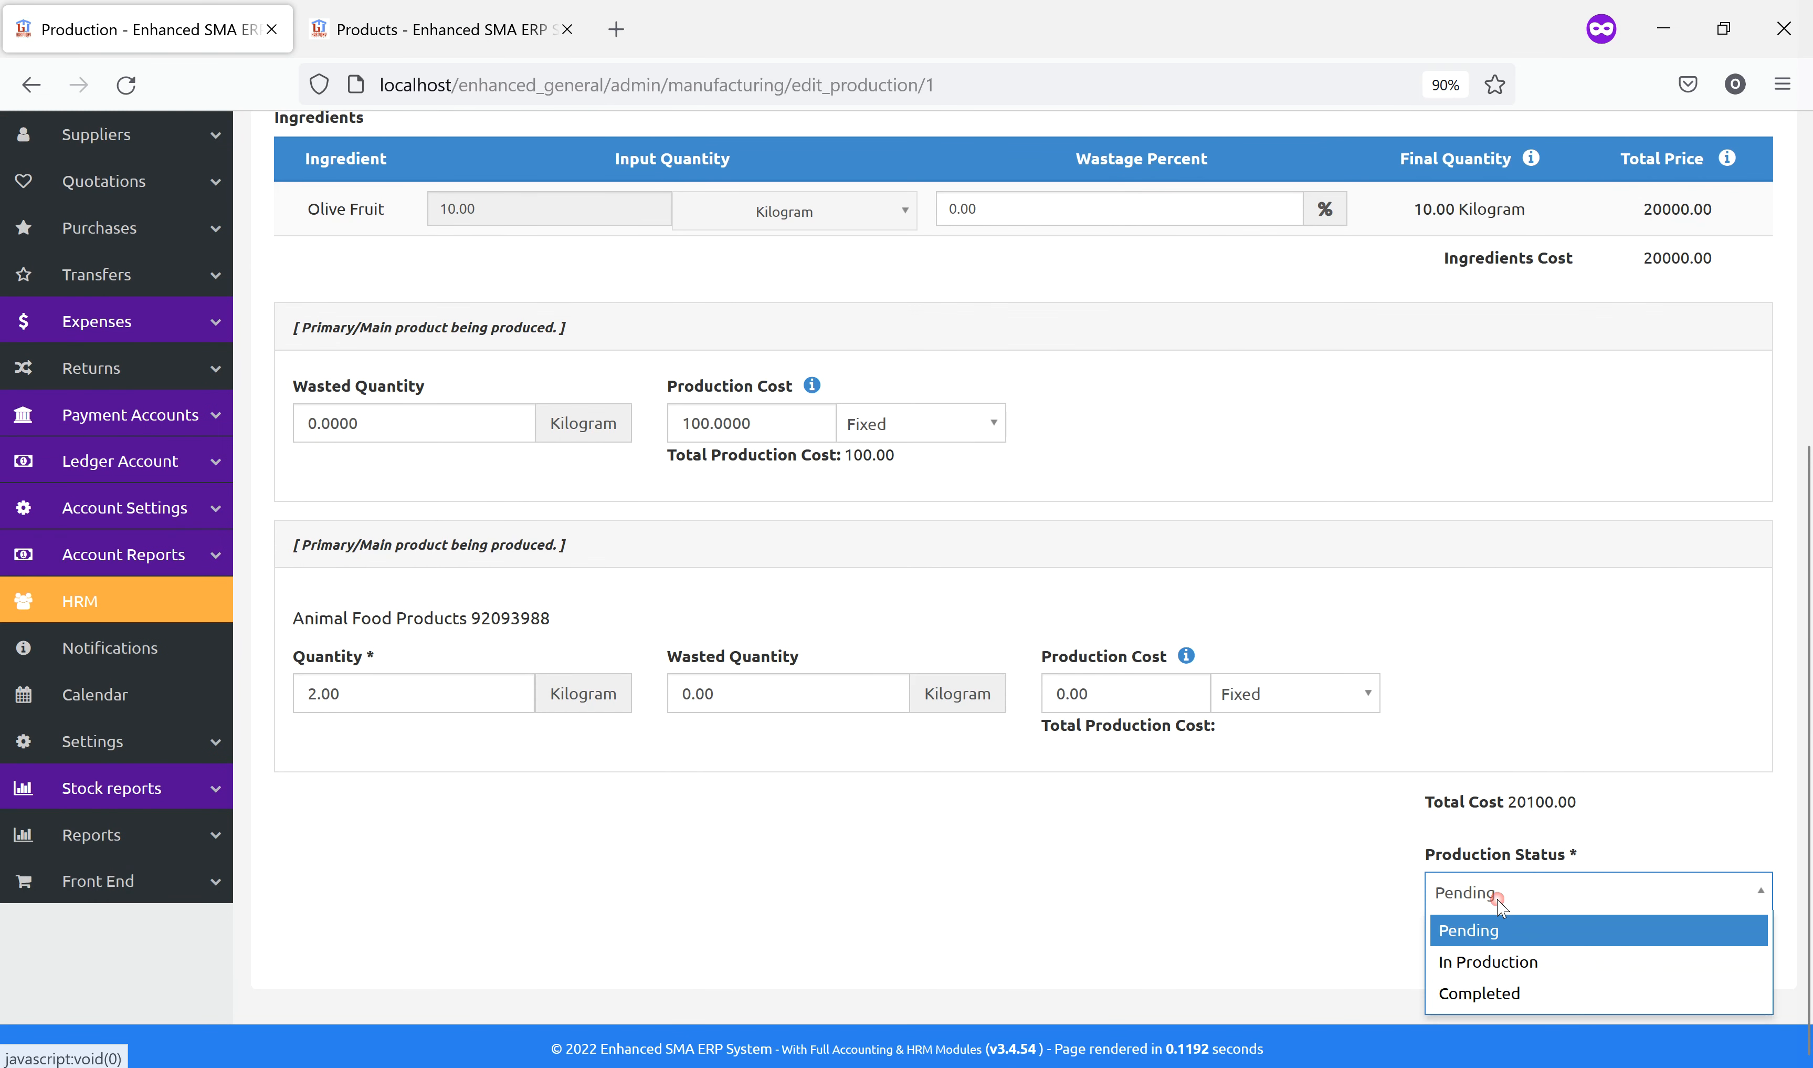
pyautogui.click(1475, 963)
pyautogui.click(1735, 951)
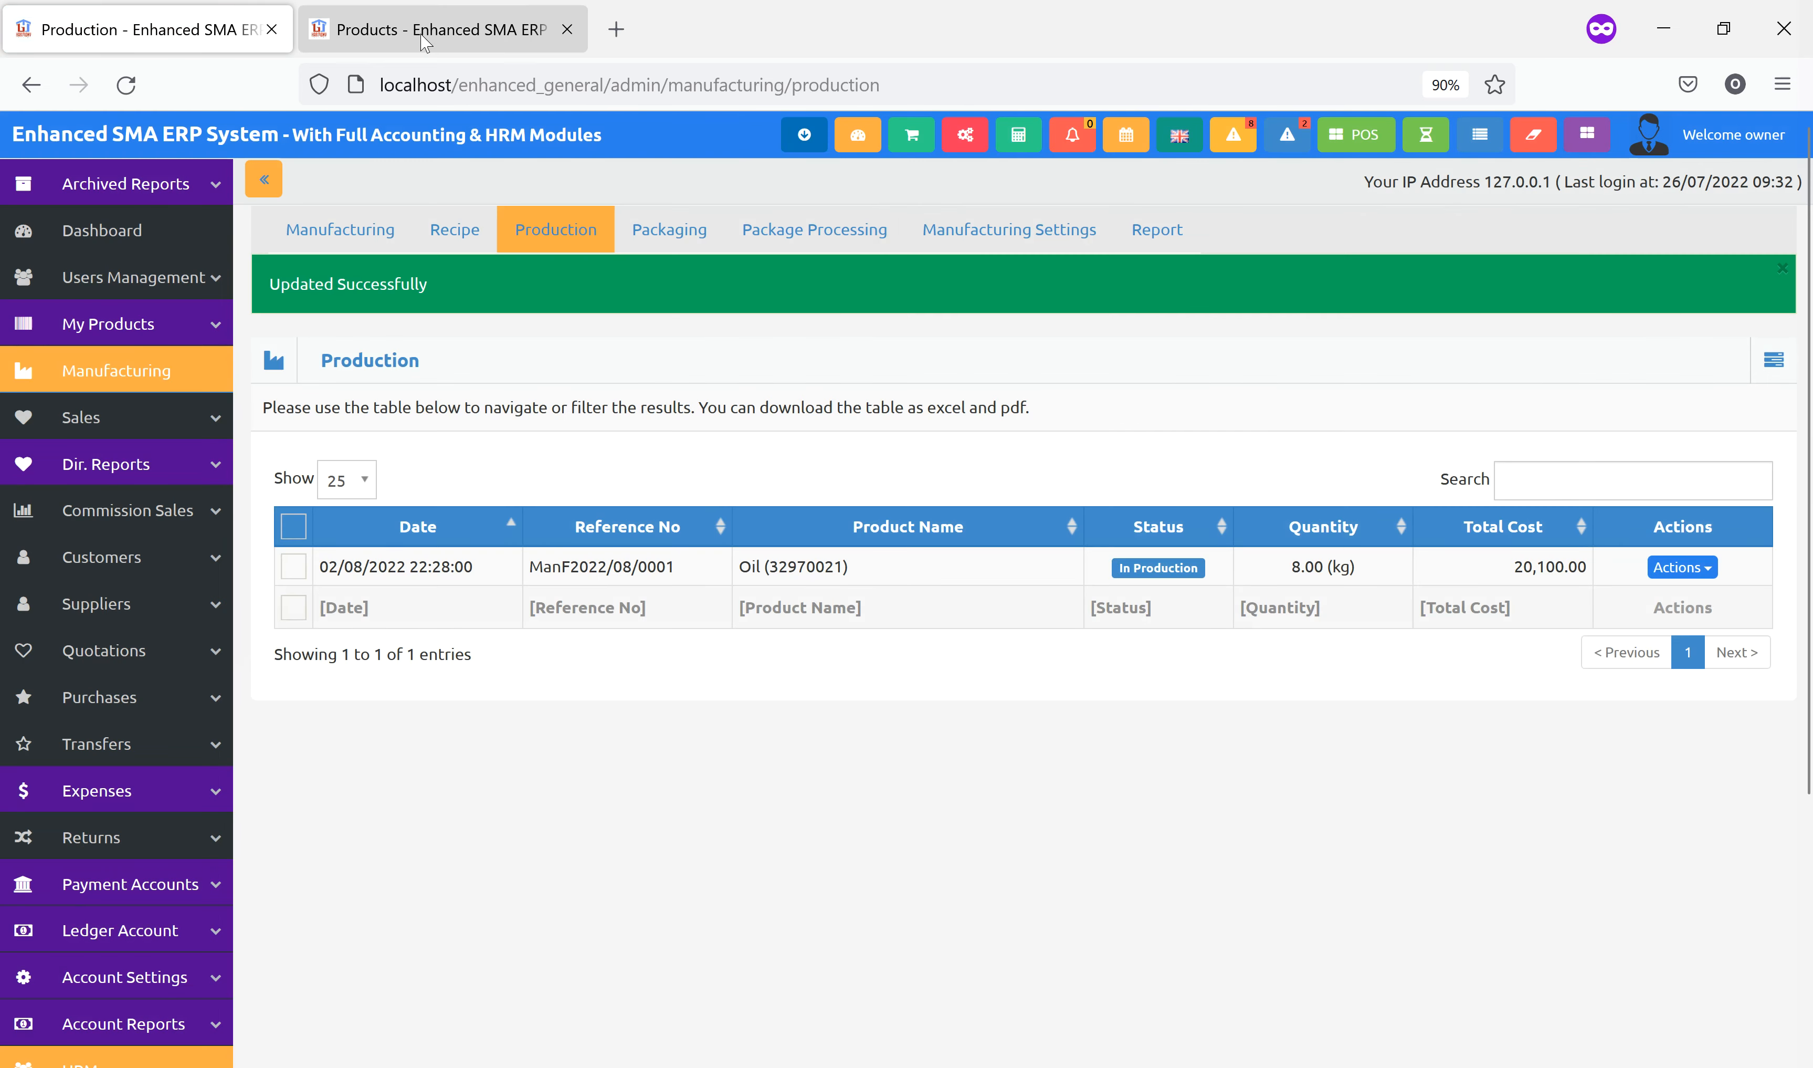
# Refresh the product list and mark Olive Fruit and Oil to compare their stock quantities.
pyautogui.click(422, 38)
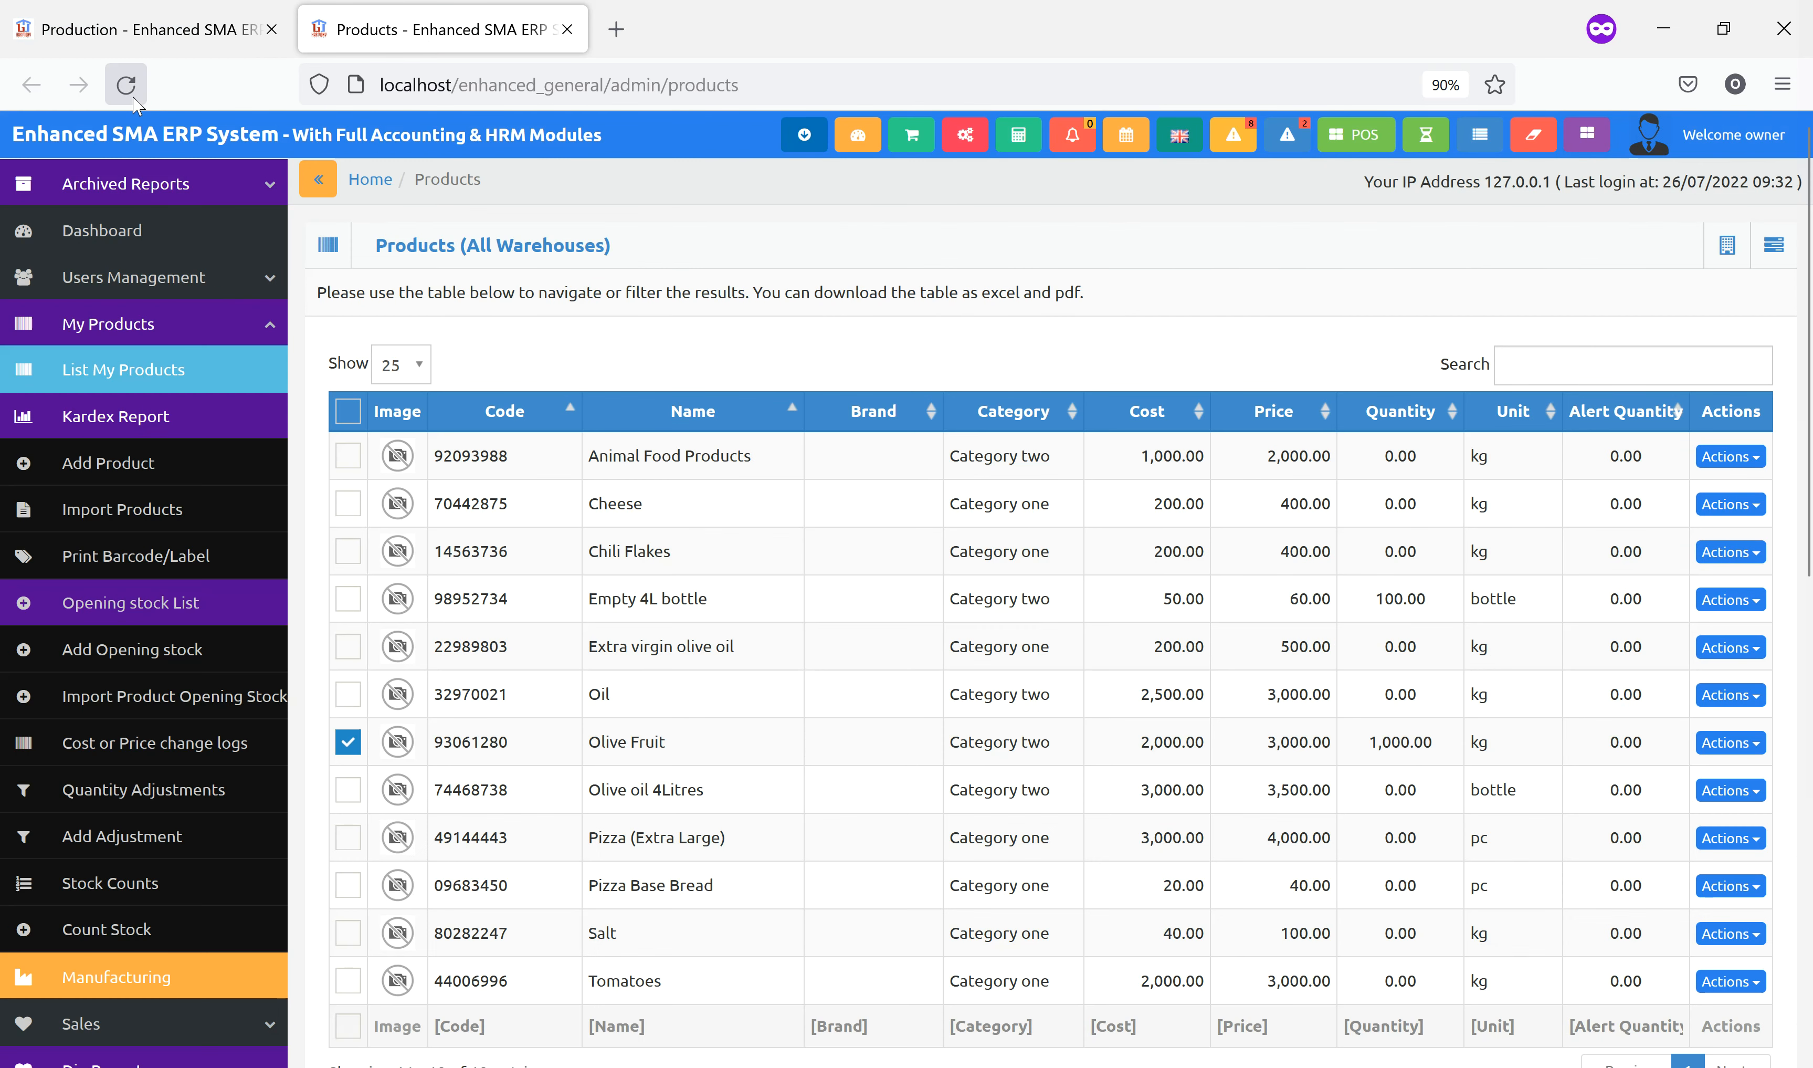
pyautogui.click(133, 101)
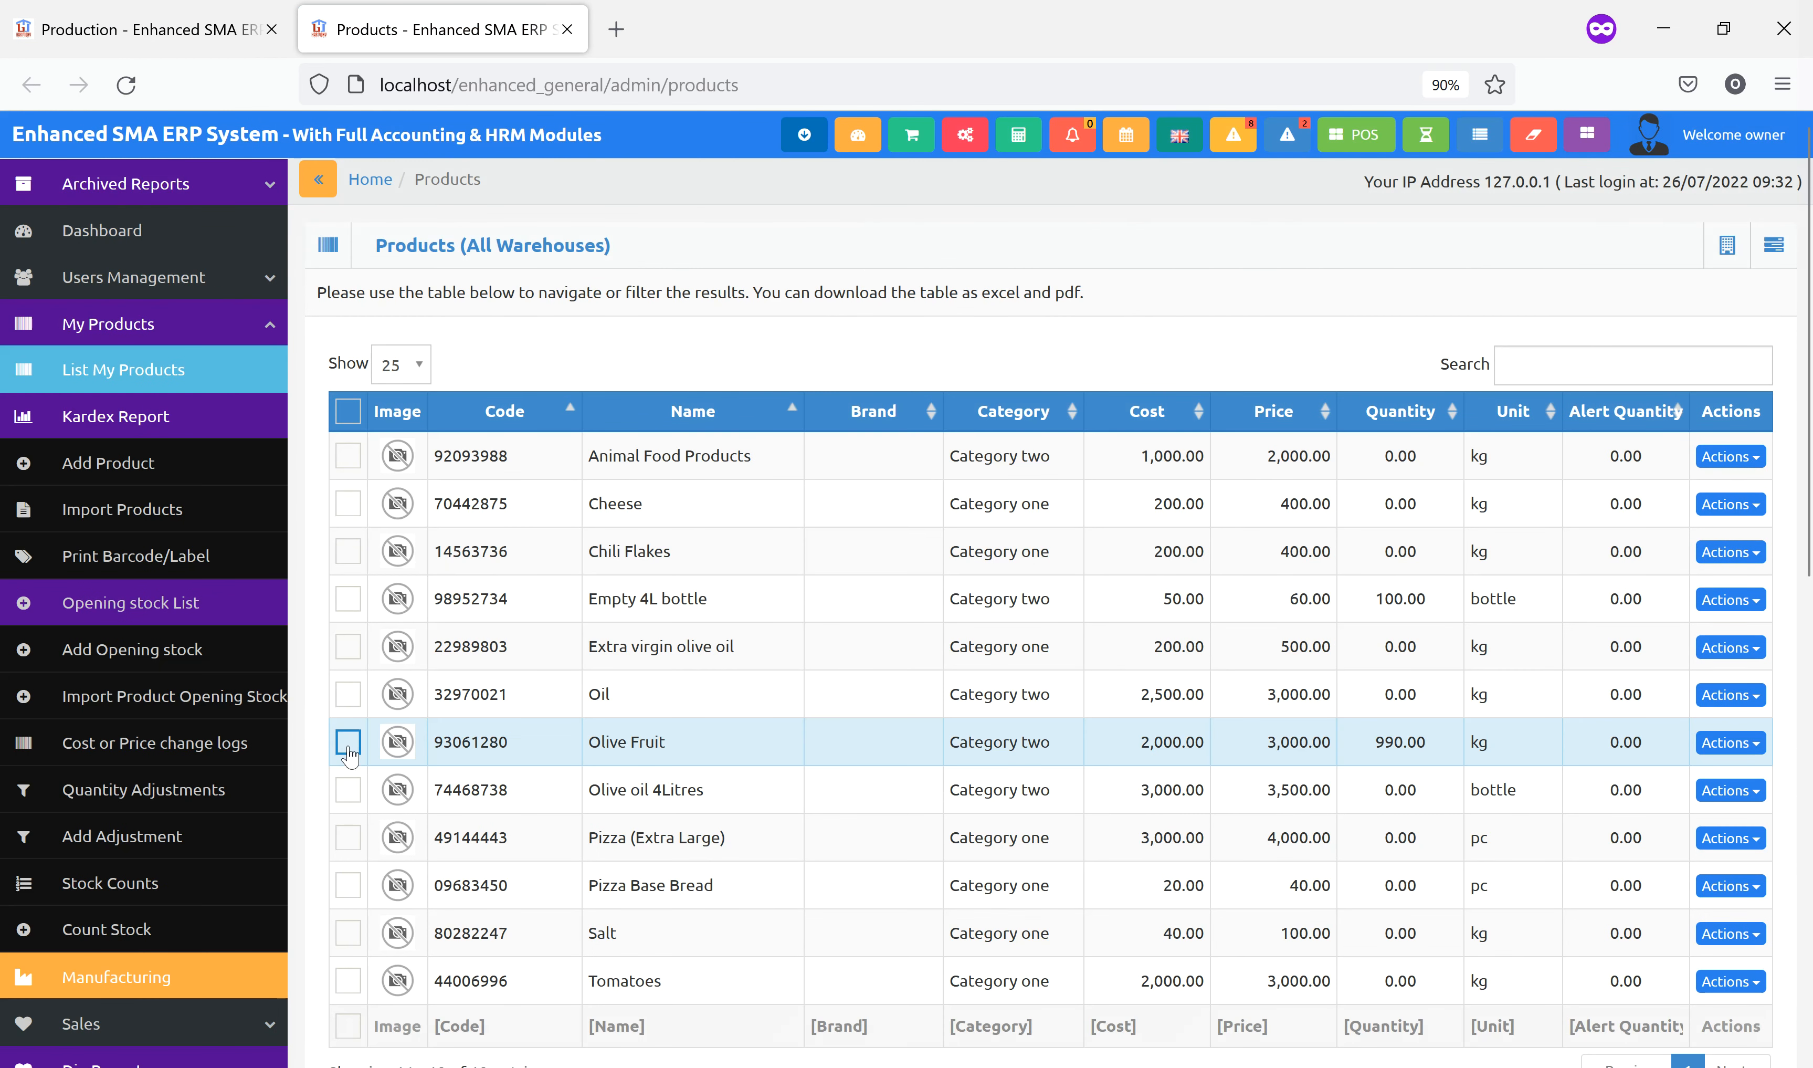
pyautogui.click(349, 747)
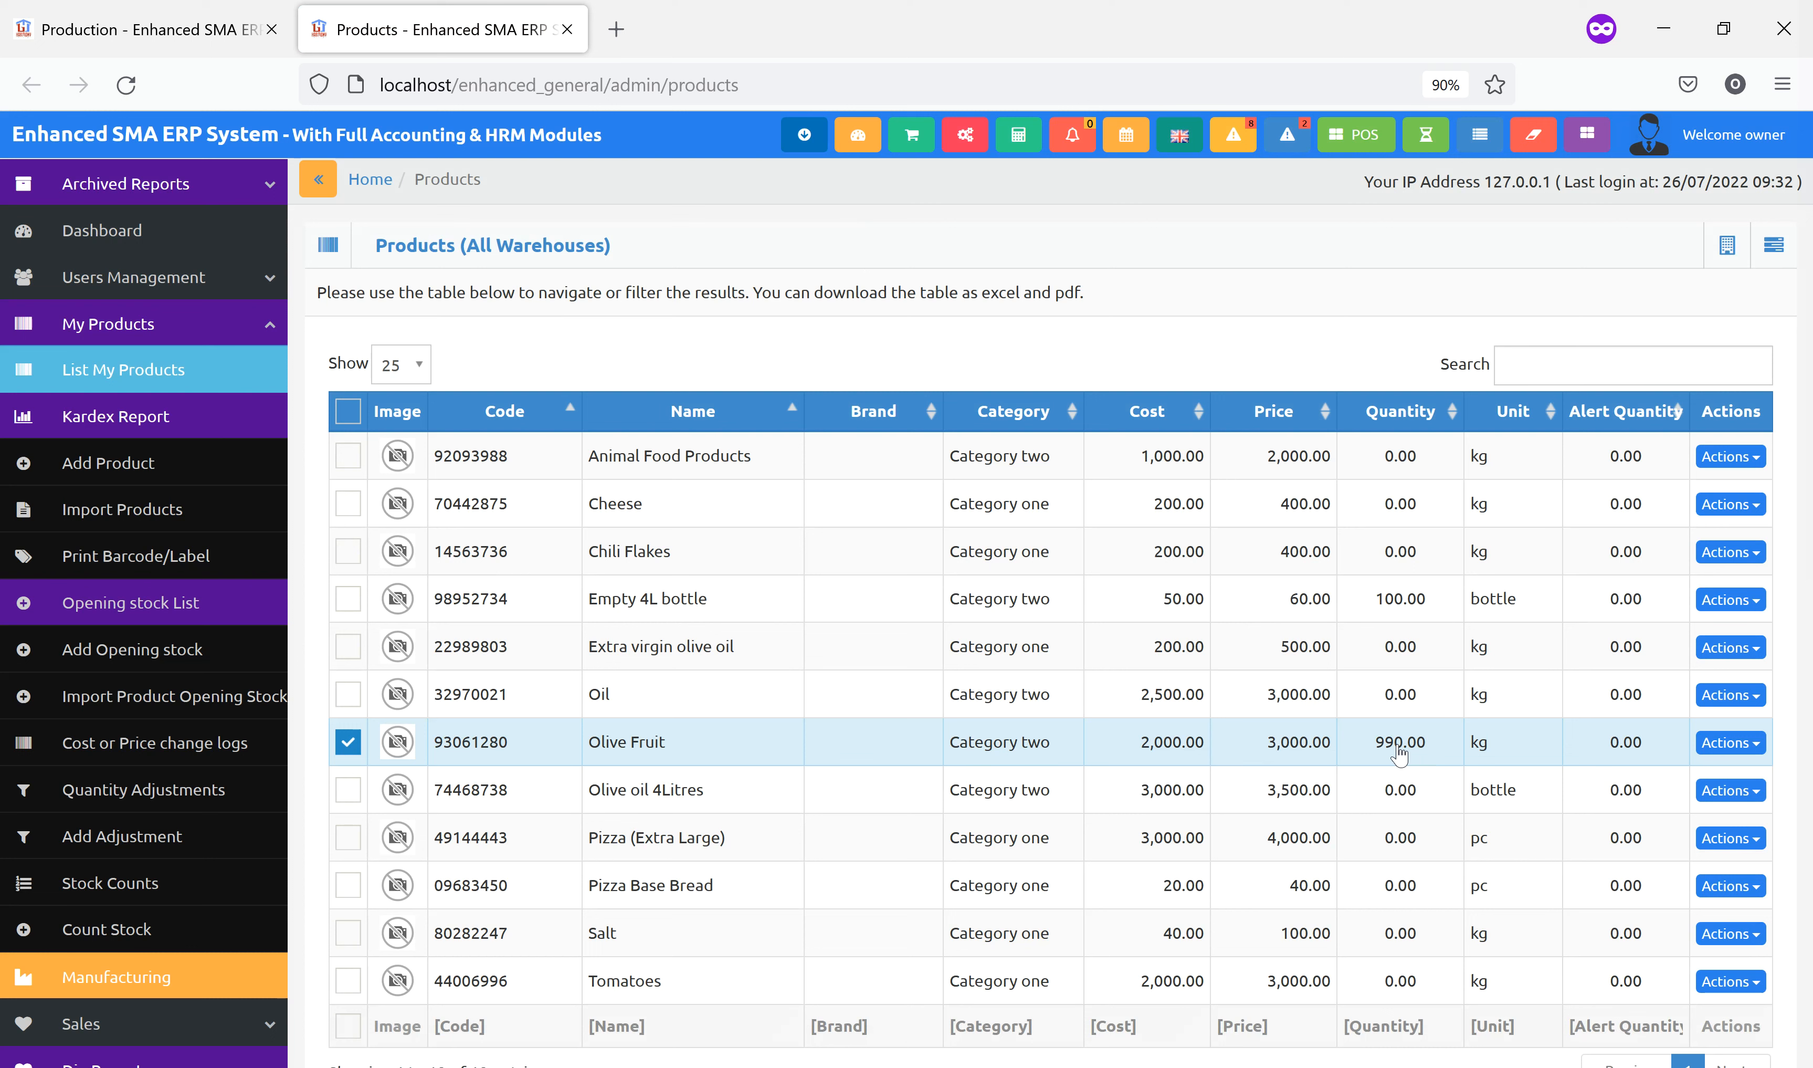
pyautogui.click(342, 700)
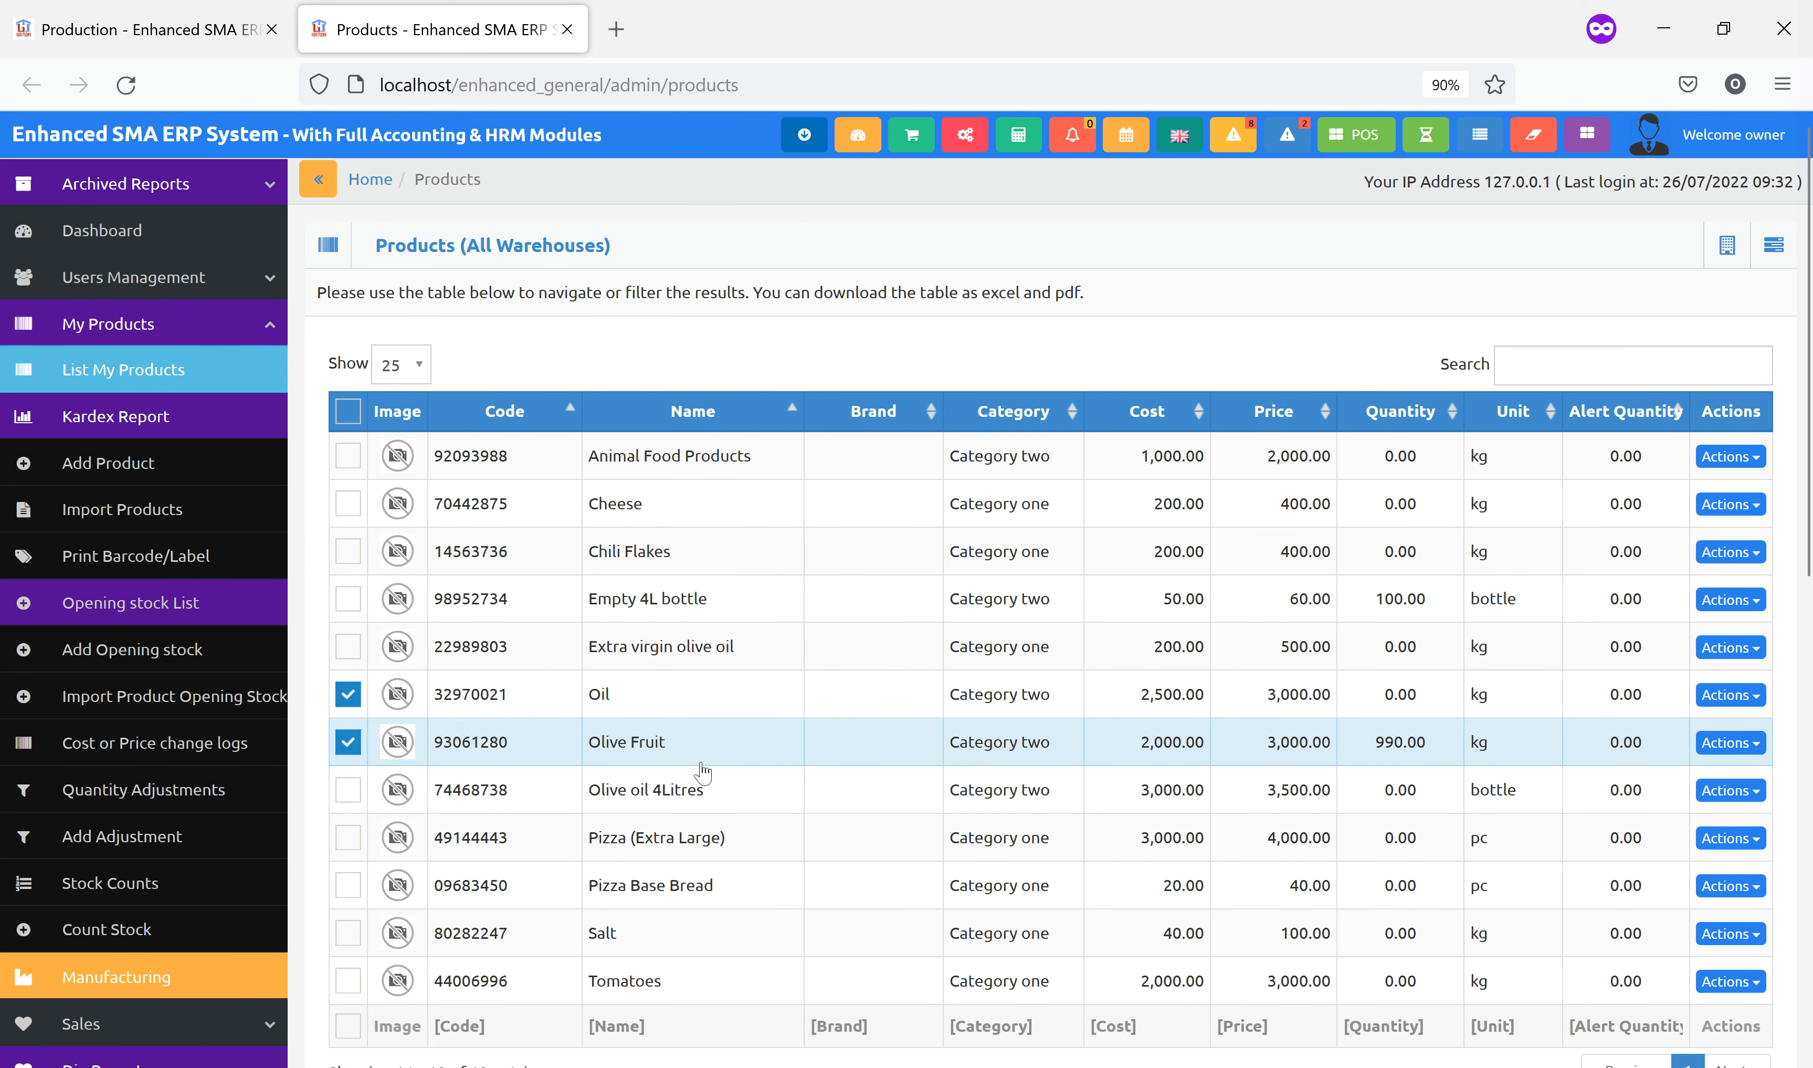
# Mark Animal Food Products in the product list, and save the Oil production with its status changed to Completed.
pyautogui.click(354, 455)
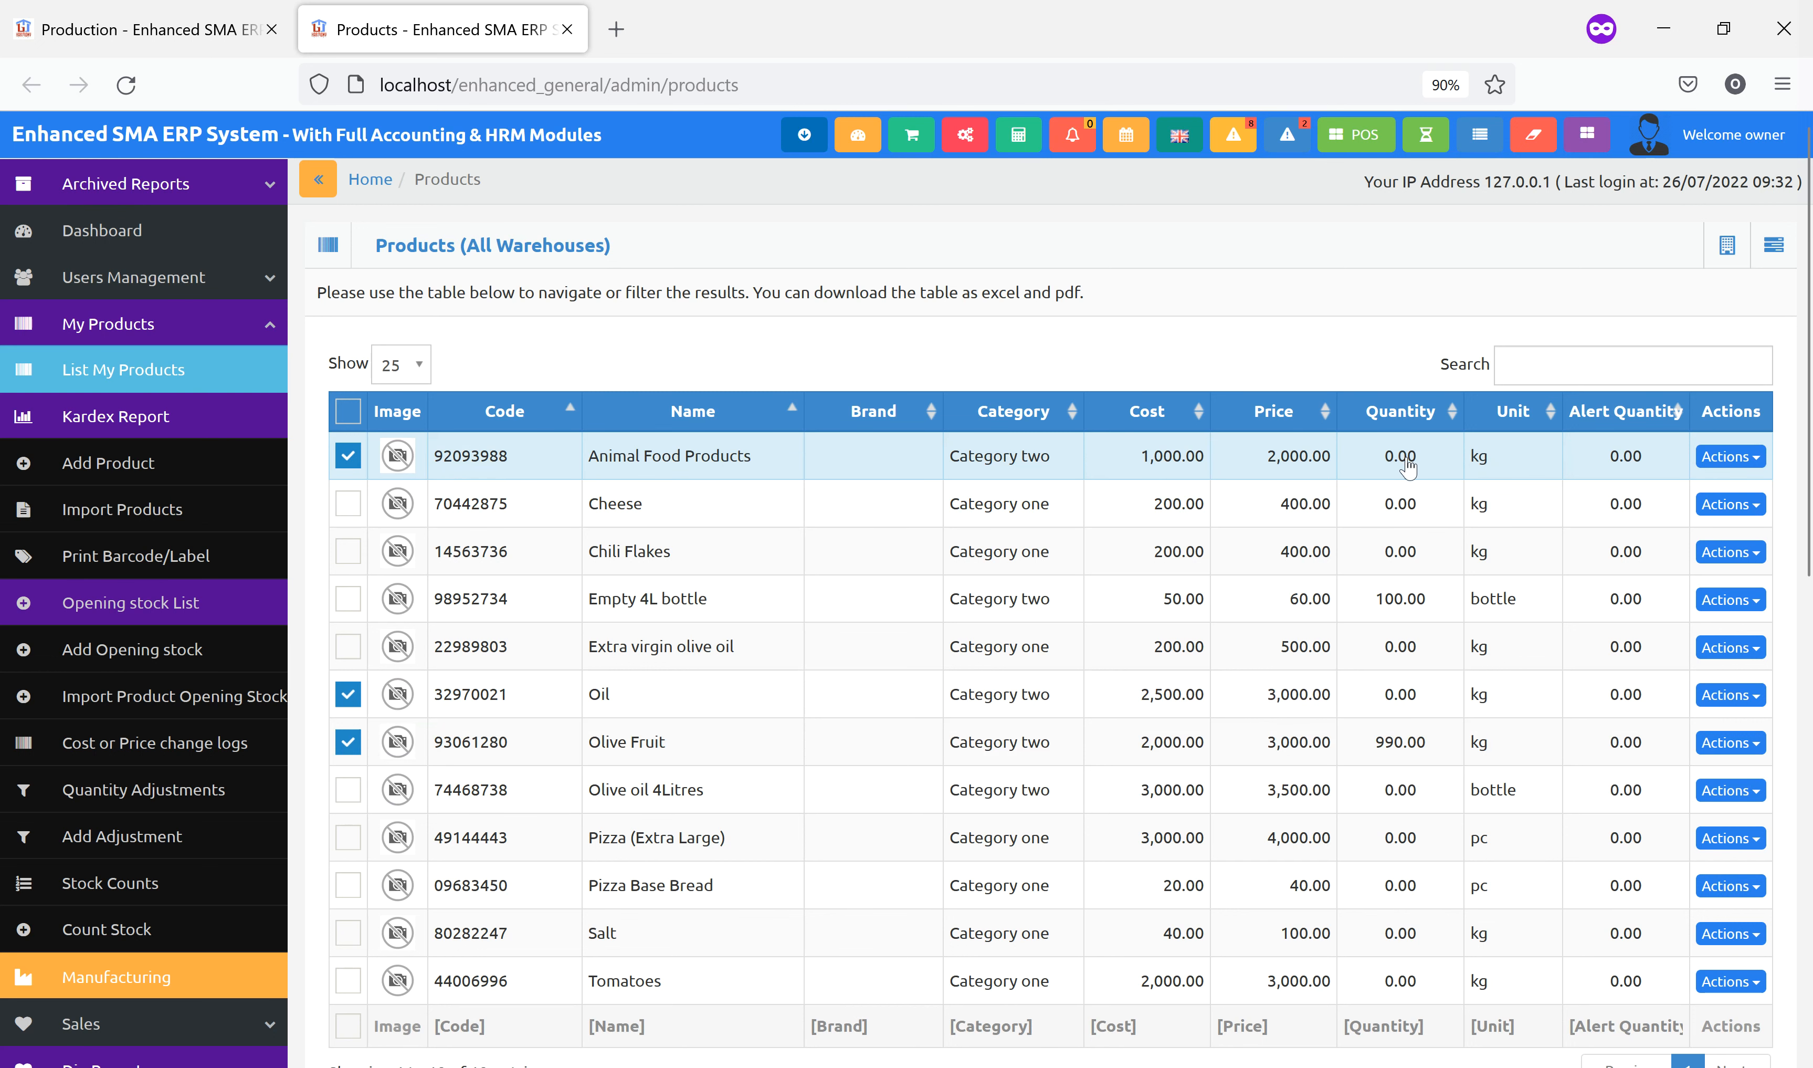
pyautogui.click(141, 31)
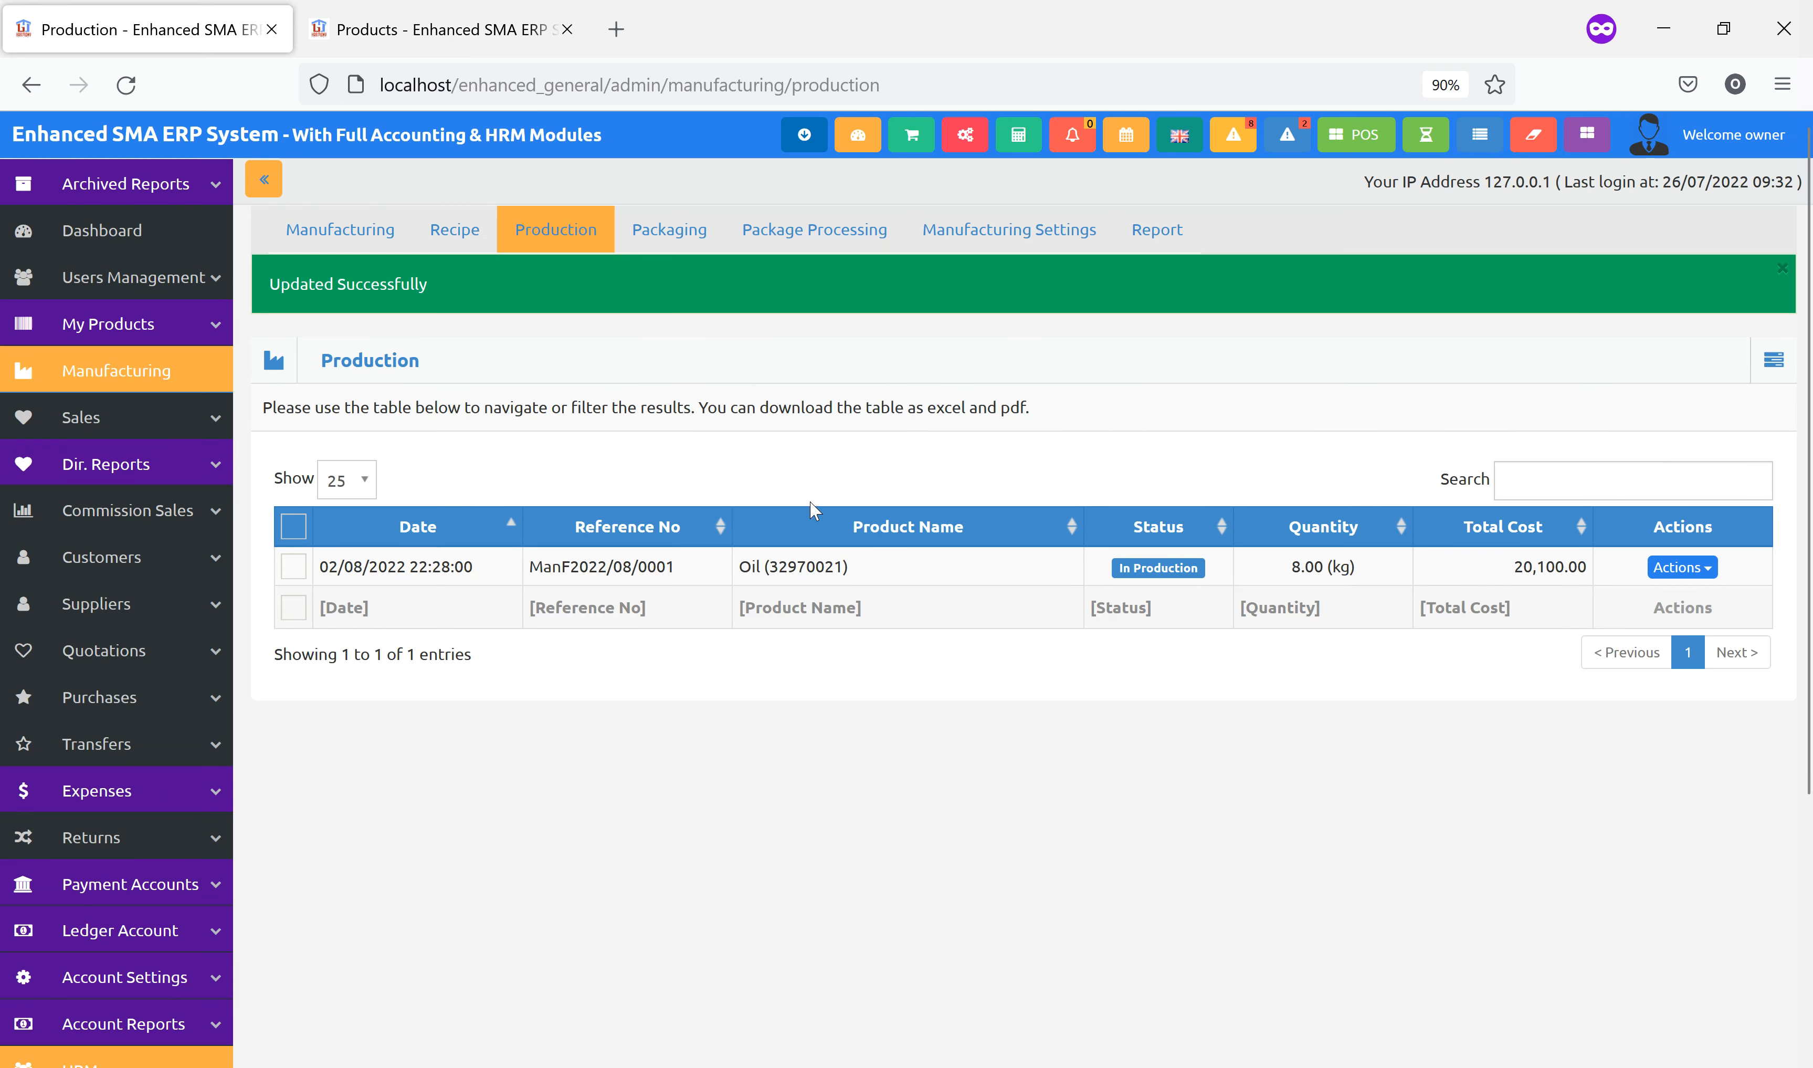
pyautogui.click(1680, 567)
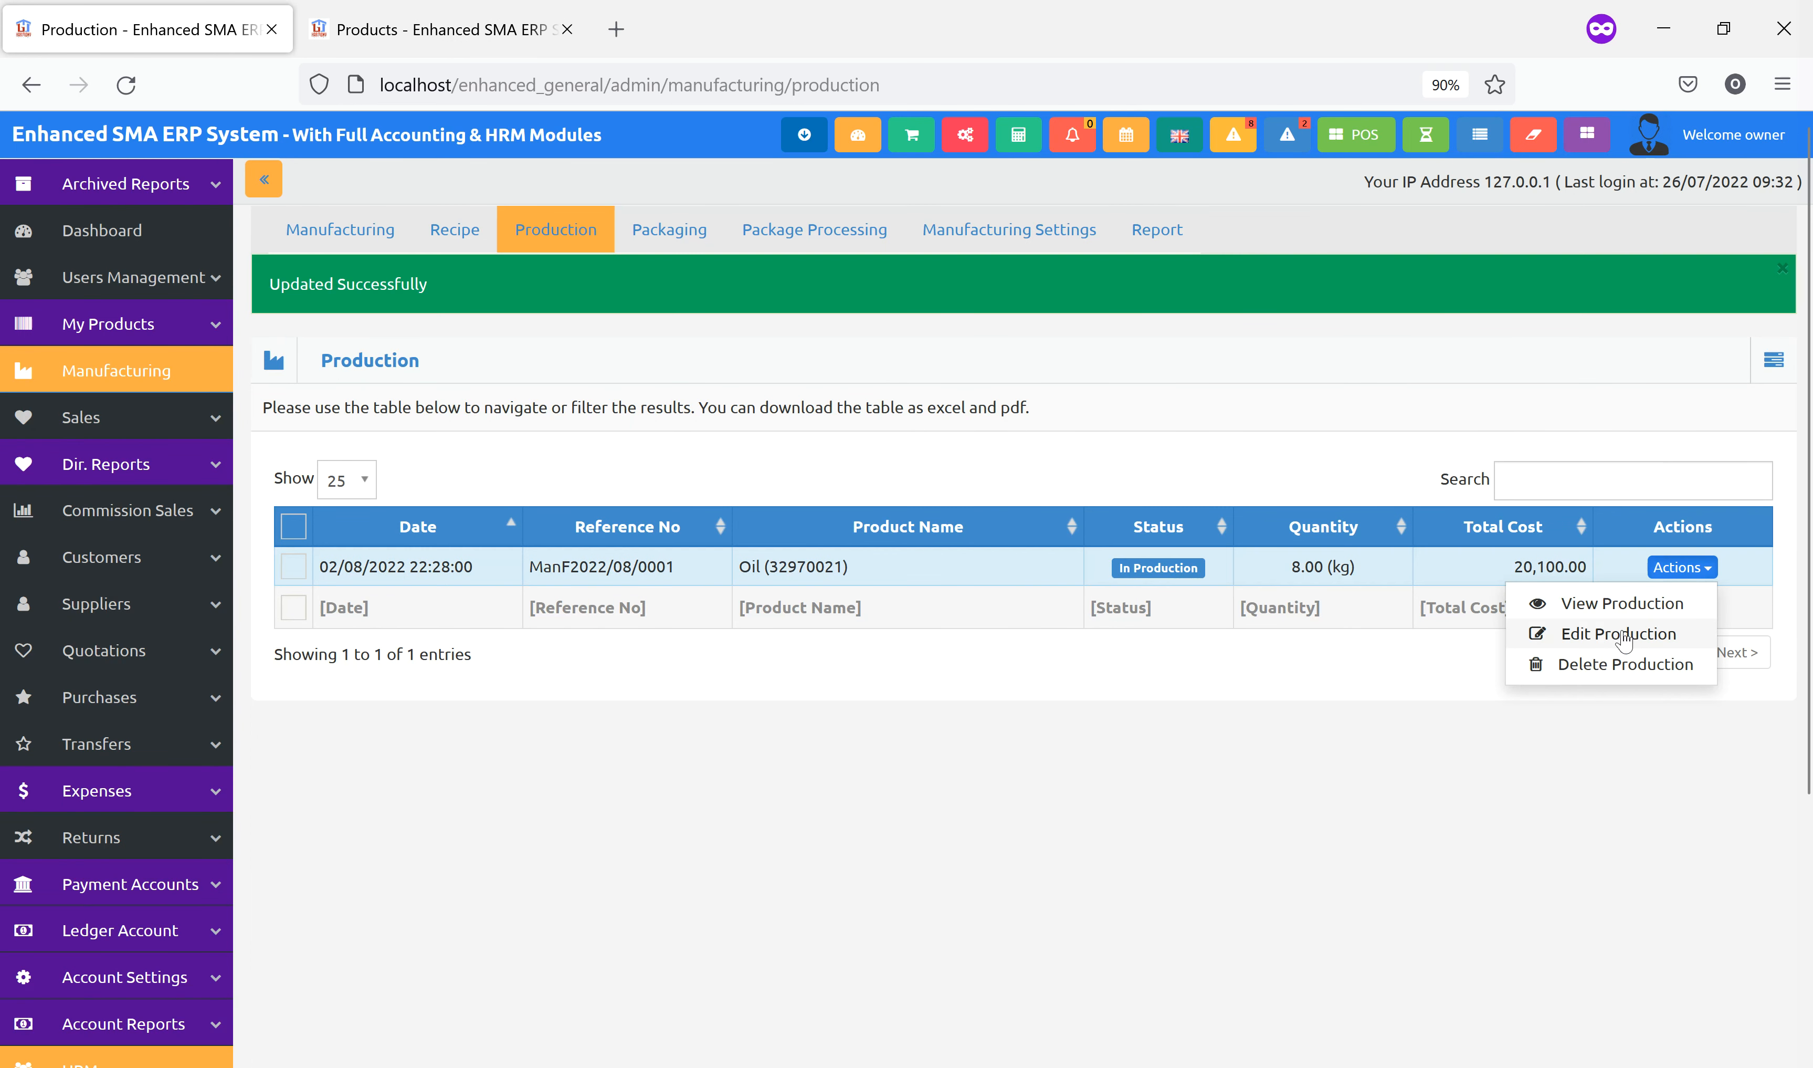
pyautogui.click(1600, 636)
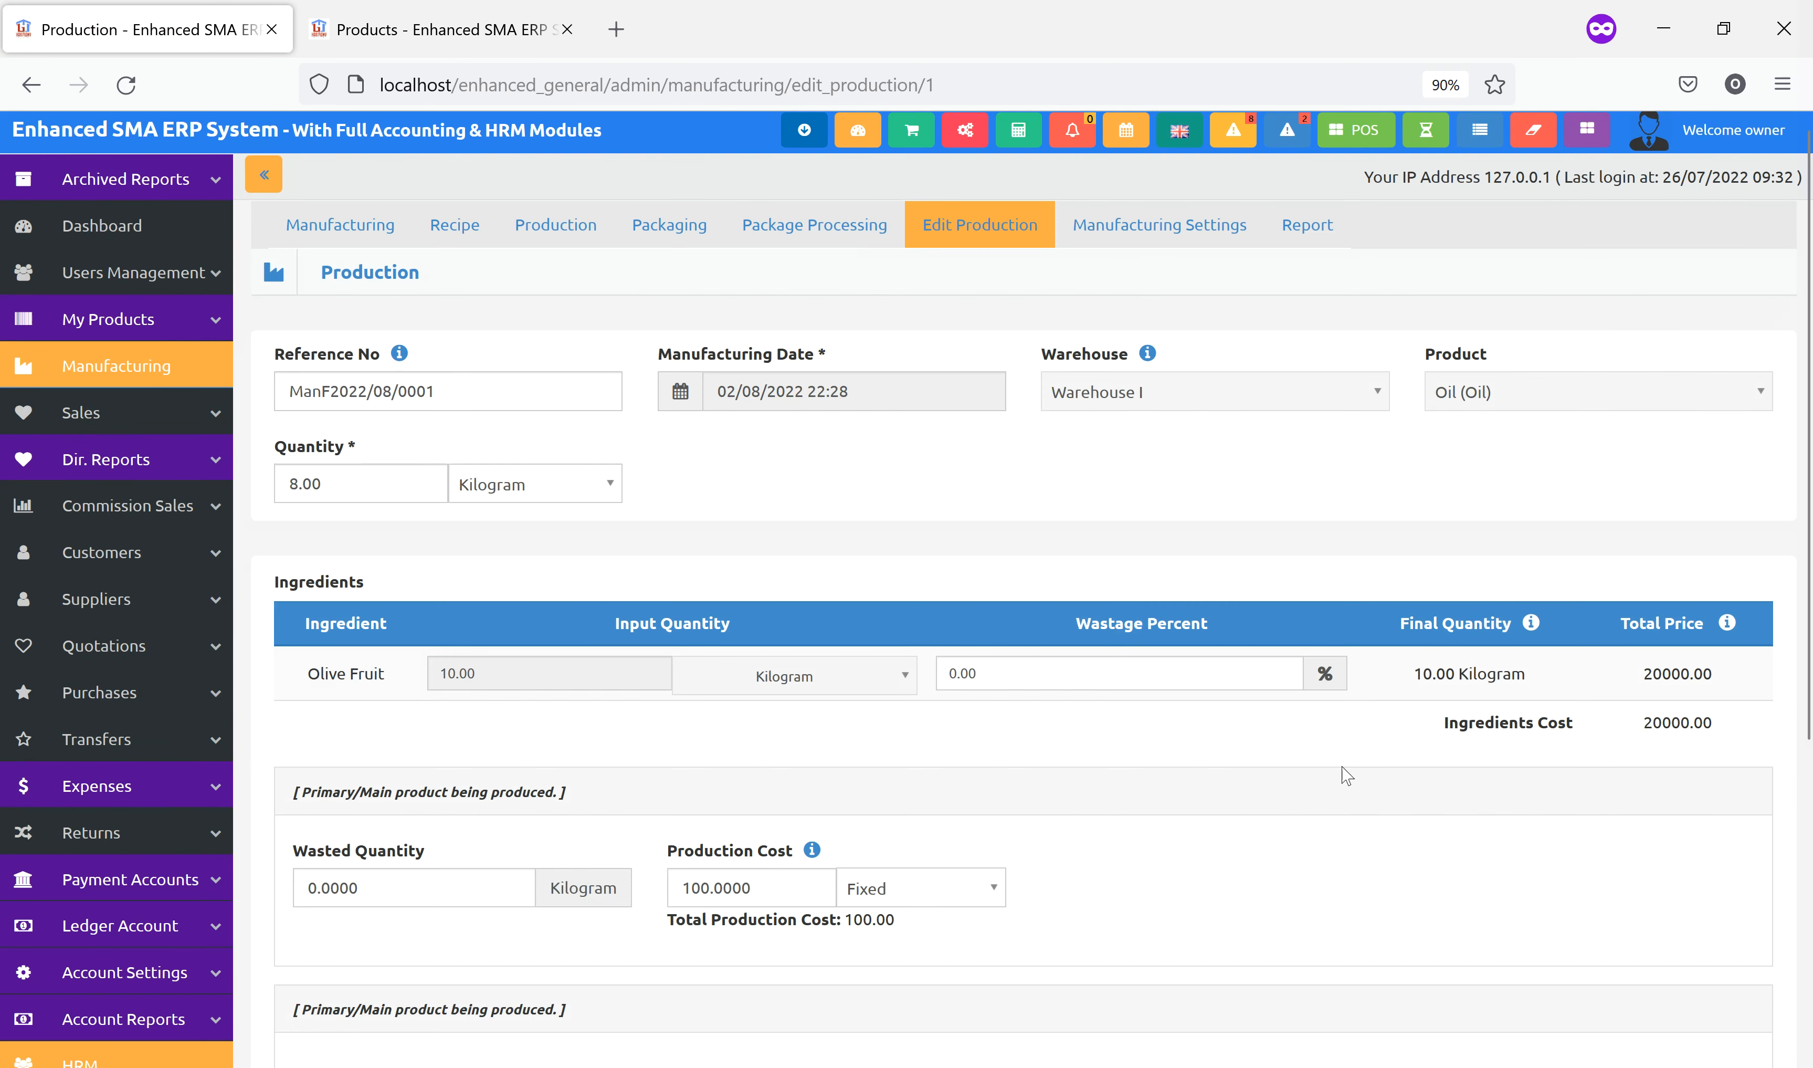
pyautogui.scroll(-5, 1506, 888)
pyautogui.click(1507, 887)
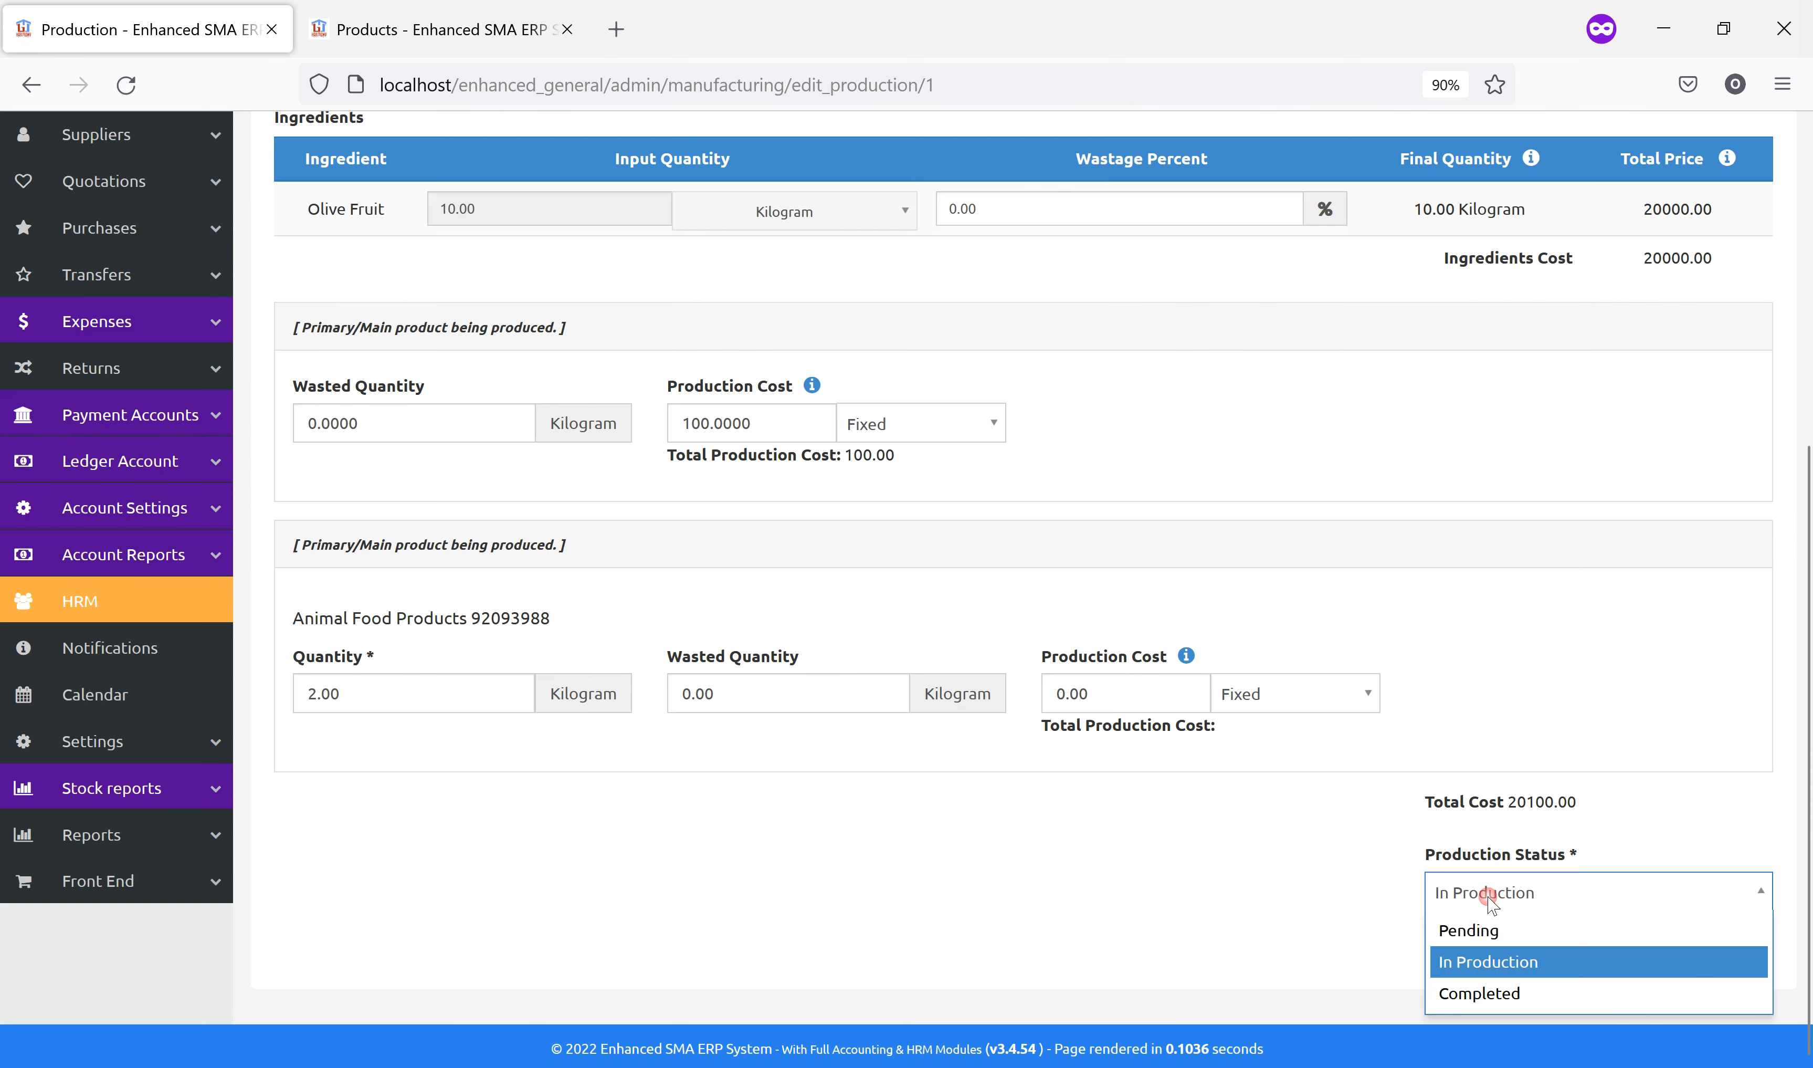
pyautogui.click(1486, 997)
pyautogui.click(1732, 947)
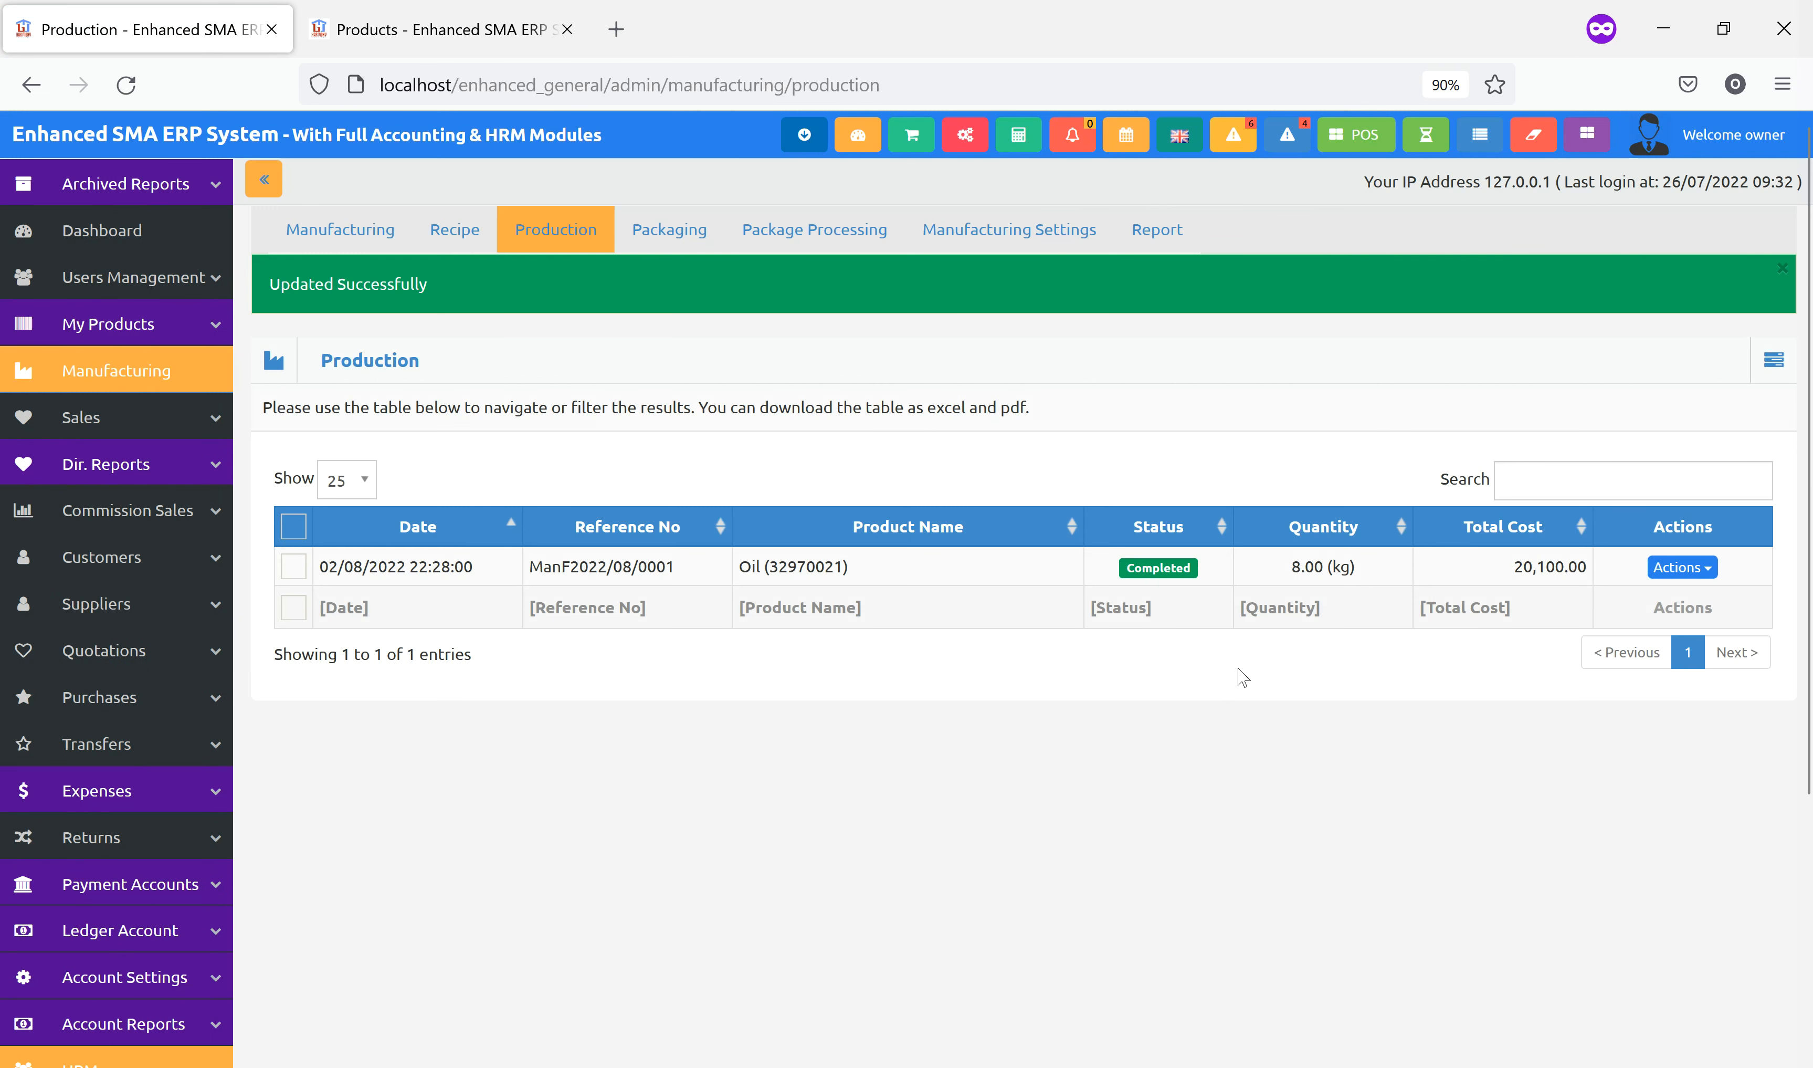
# Try to edit the completed Oil production, and review its production details.
pyautogui.click(1695, 569)
pyautogui.click(1636, 633)
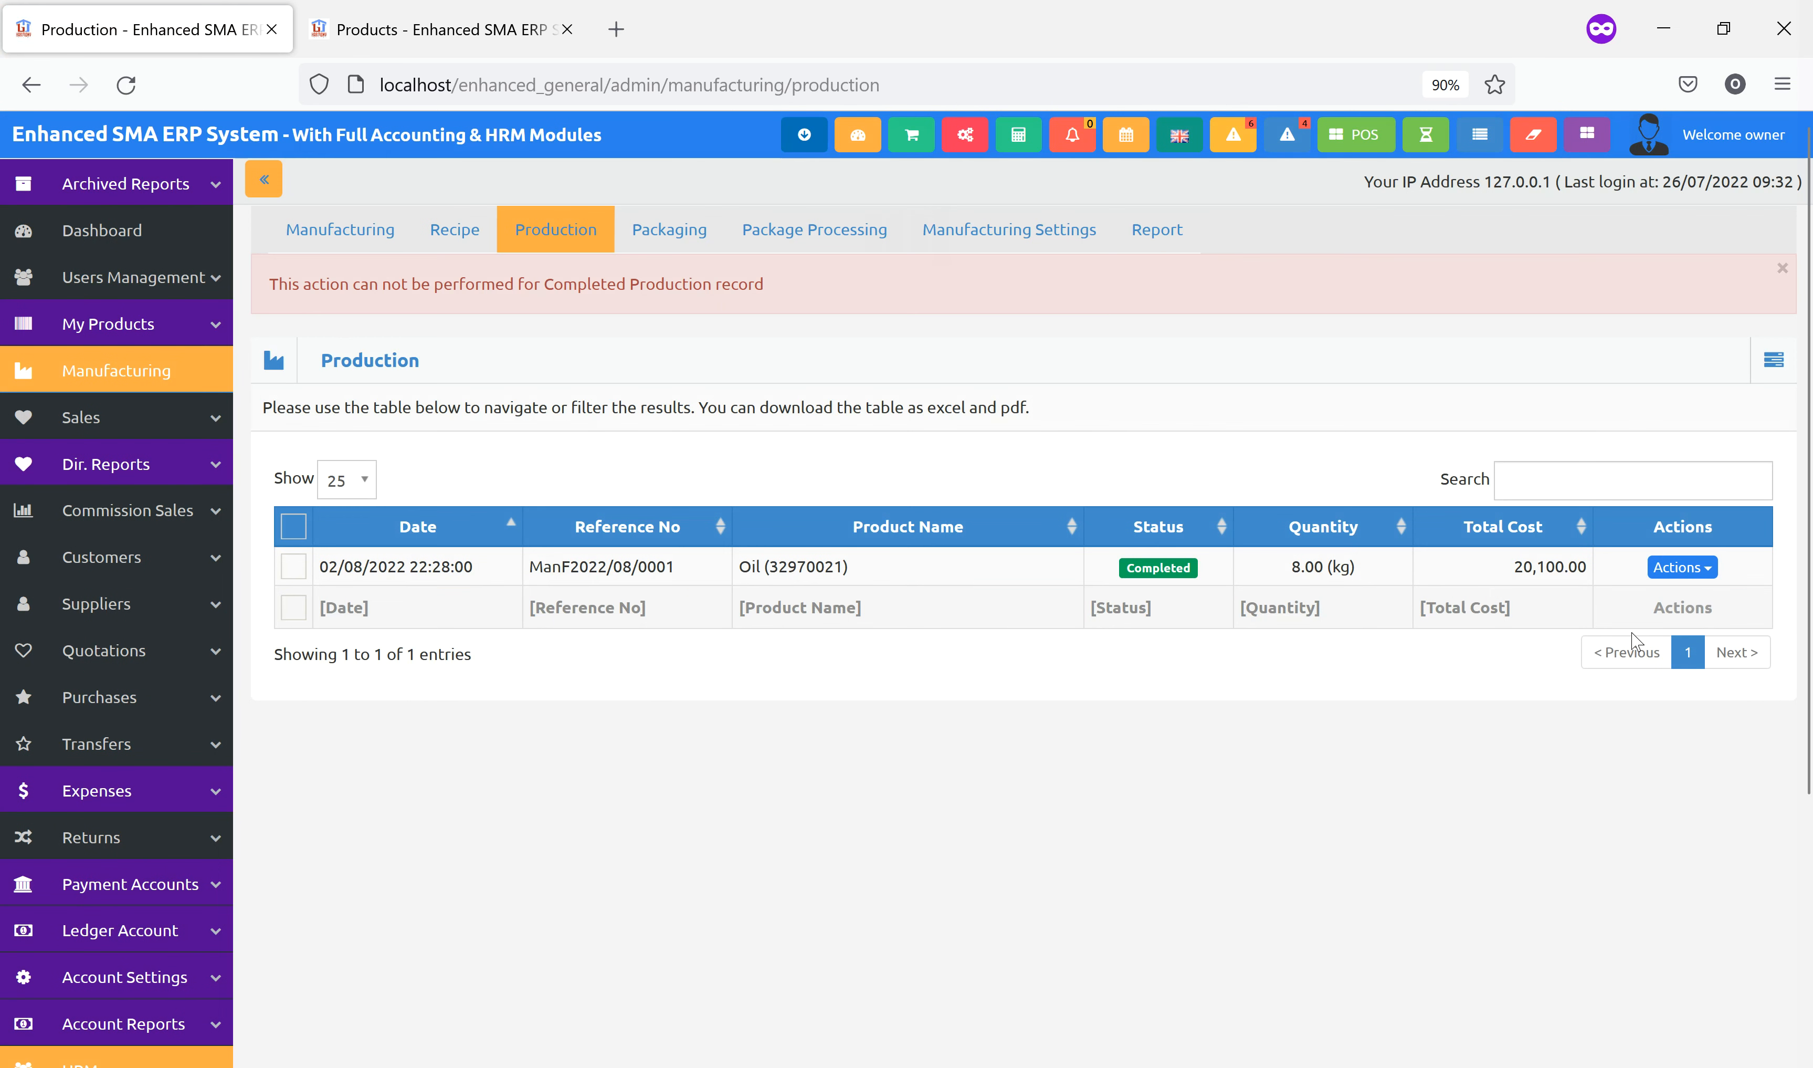
pyautogui.click(1684, 568)
pyautogui.click(1639, 597)
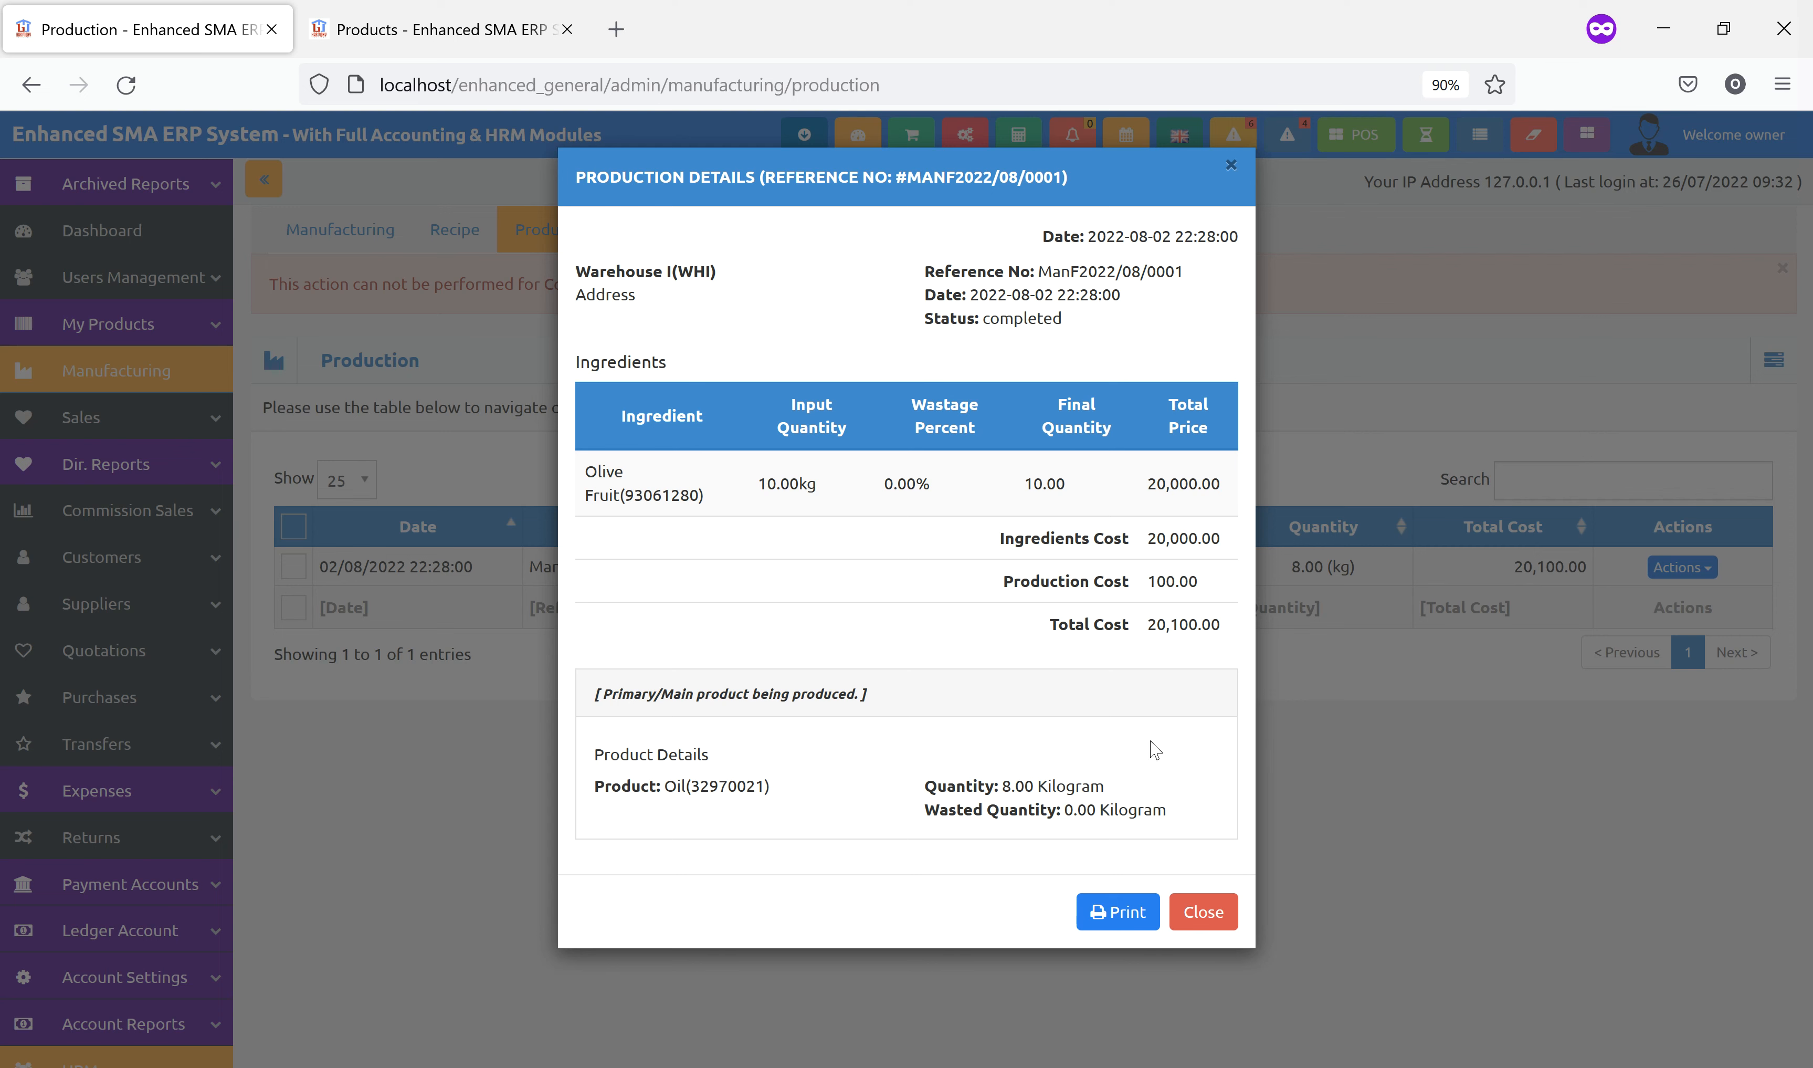
pyautogui.click(1380, 780)
# Refresh the product list and mark Animal Food Products and Oil to check their stock quantities after the completed production.
pyautogui.click(448, 36)
pyautogui.click(126, 84)
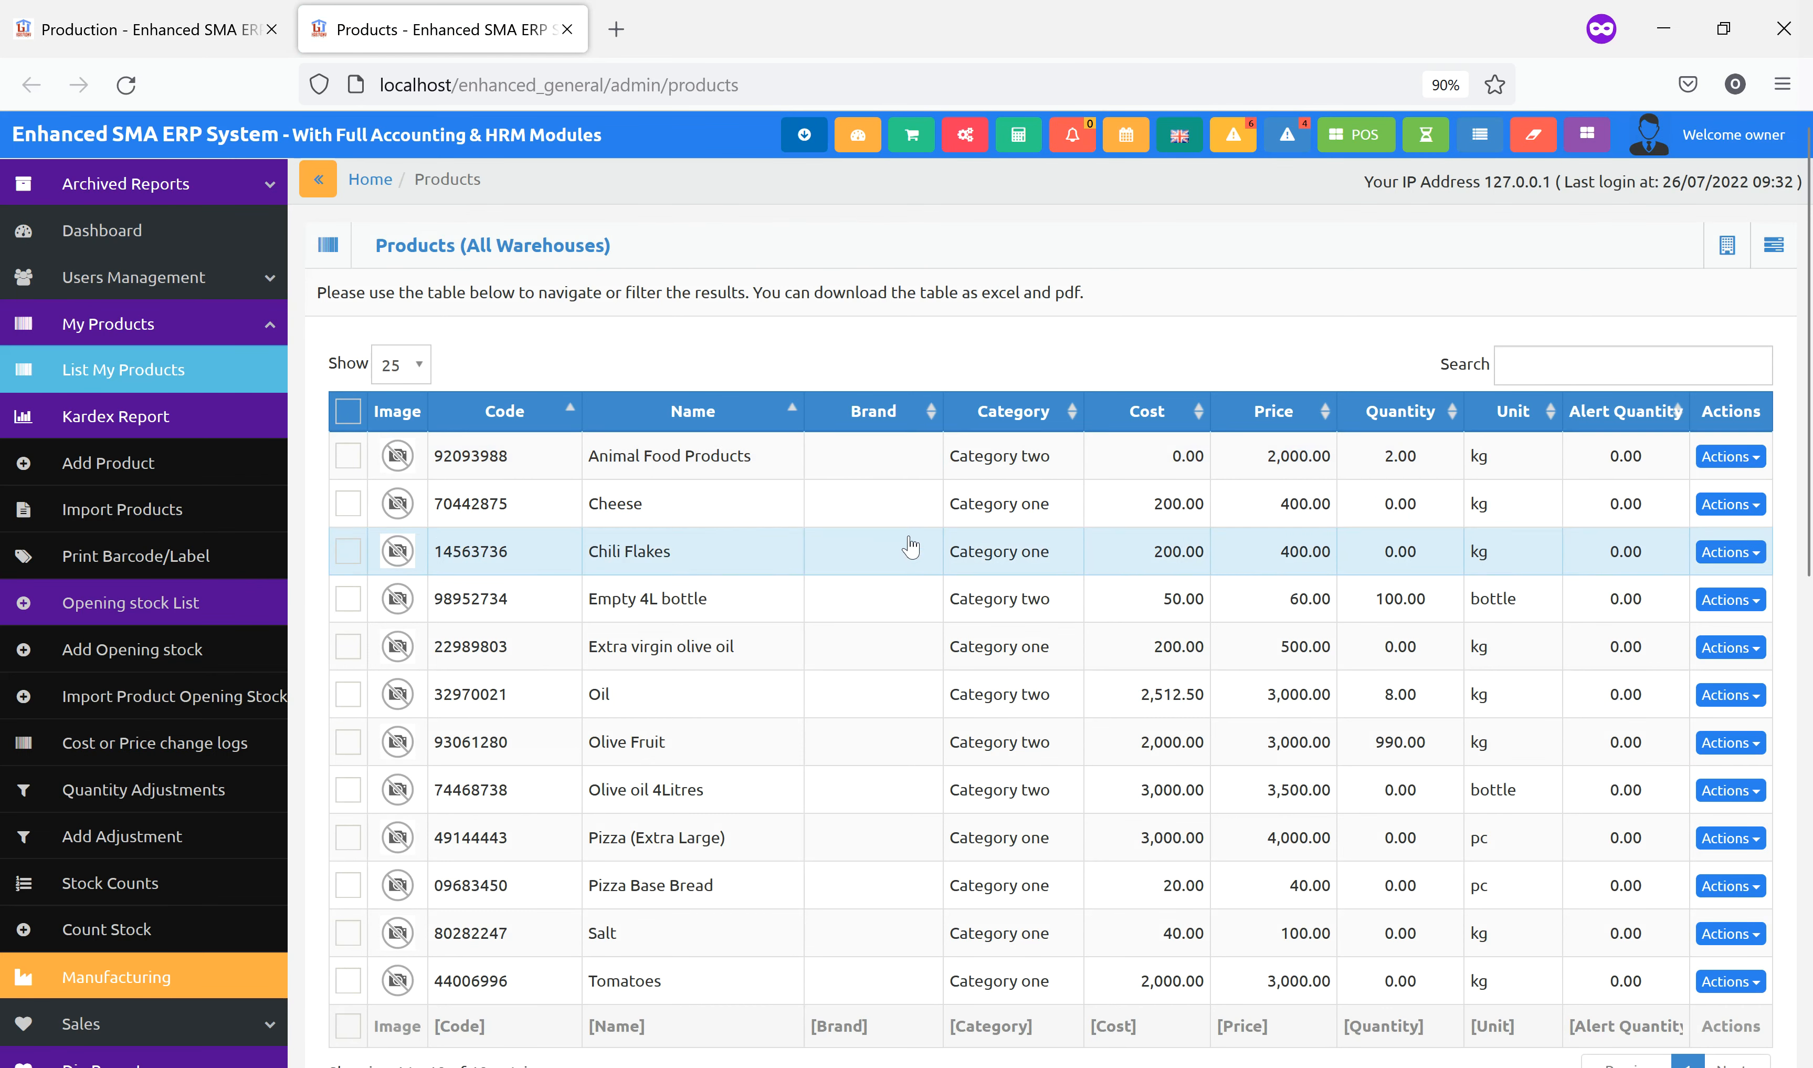
pyautogui.click(348, 455)
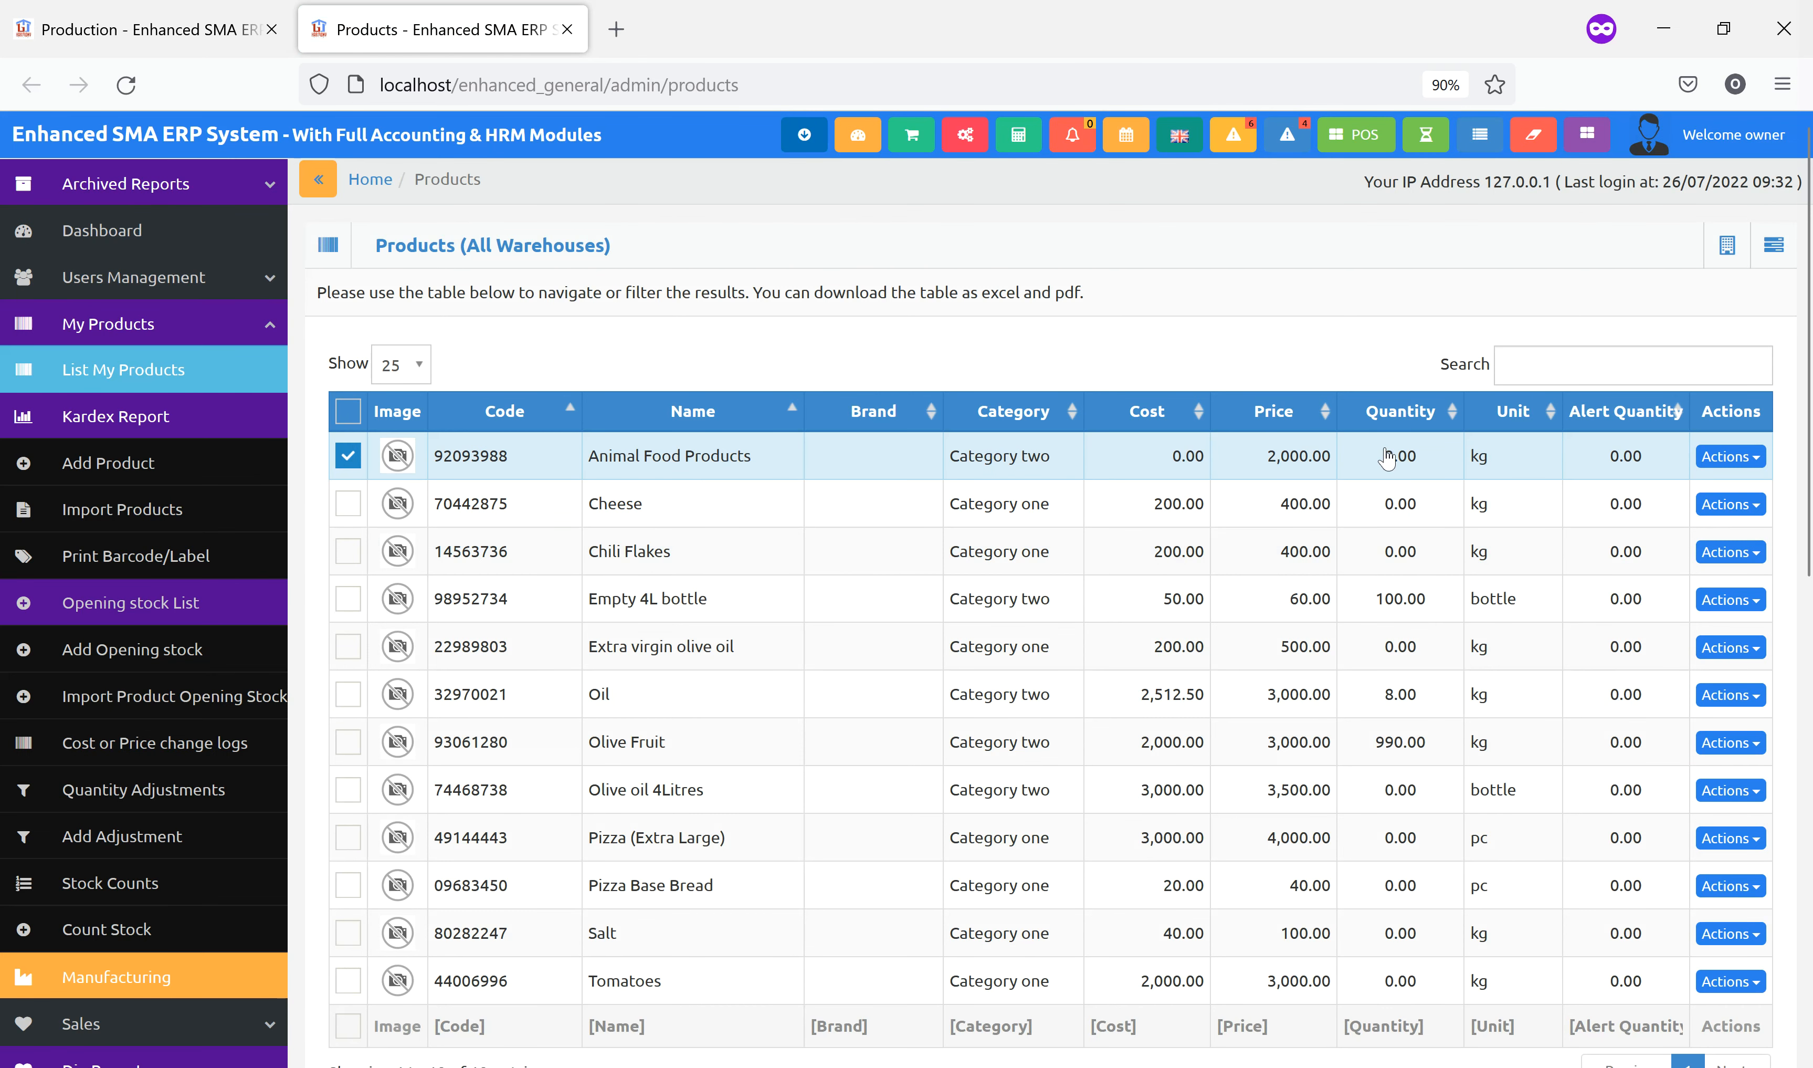
pyautogui.click(348, 694)
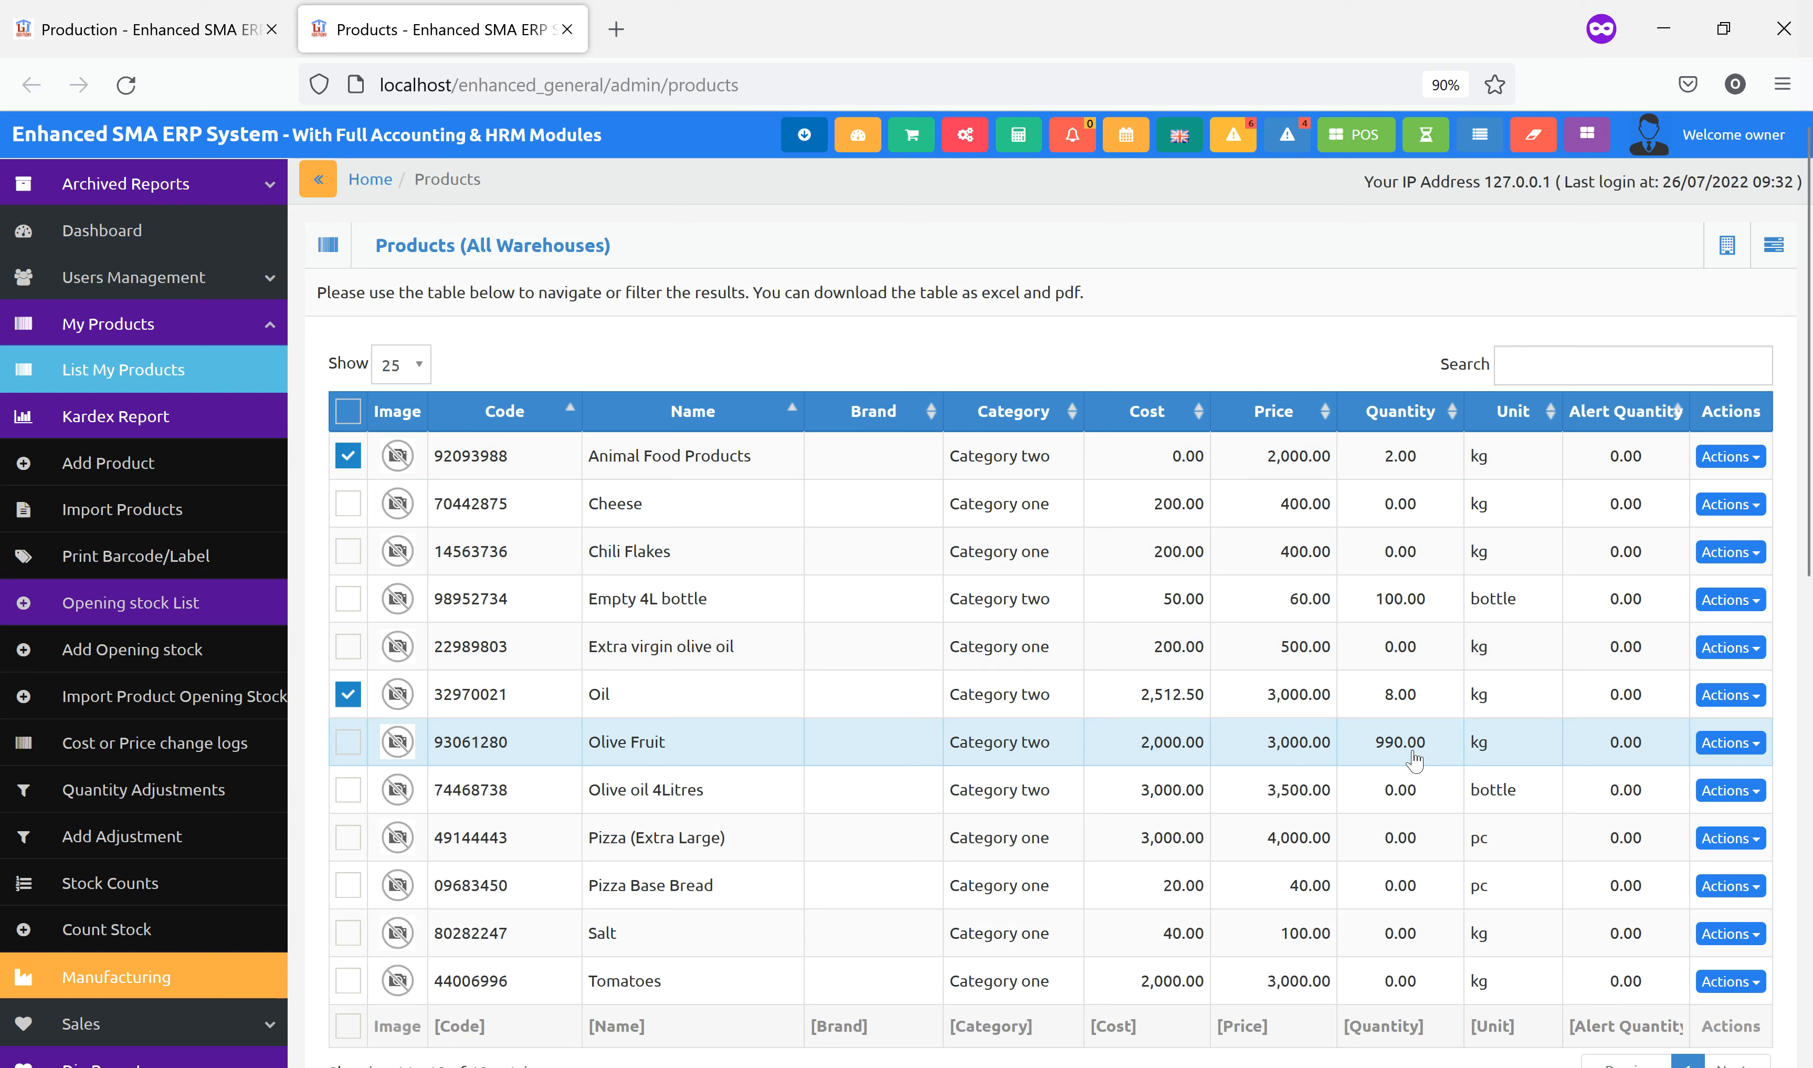
# Start a new packaging with Oil as the manufactured product and Olive oil 4Litres as the packaged product, continuing to its package content.
pyautogui.click(155, 33)
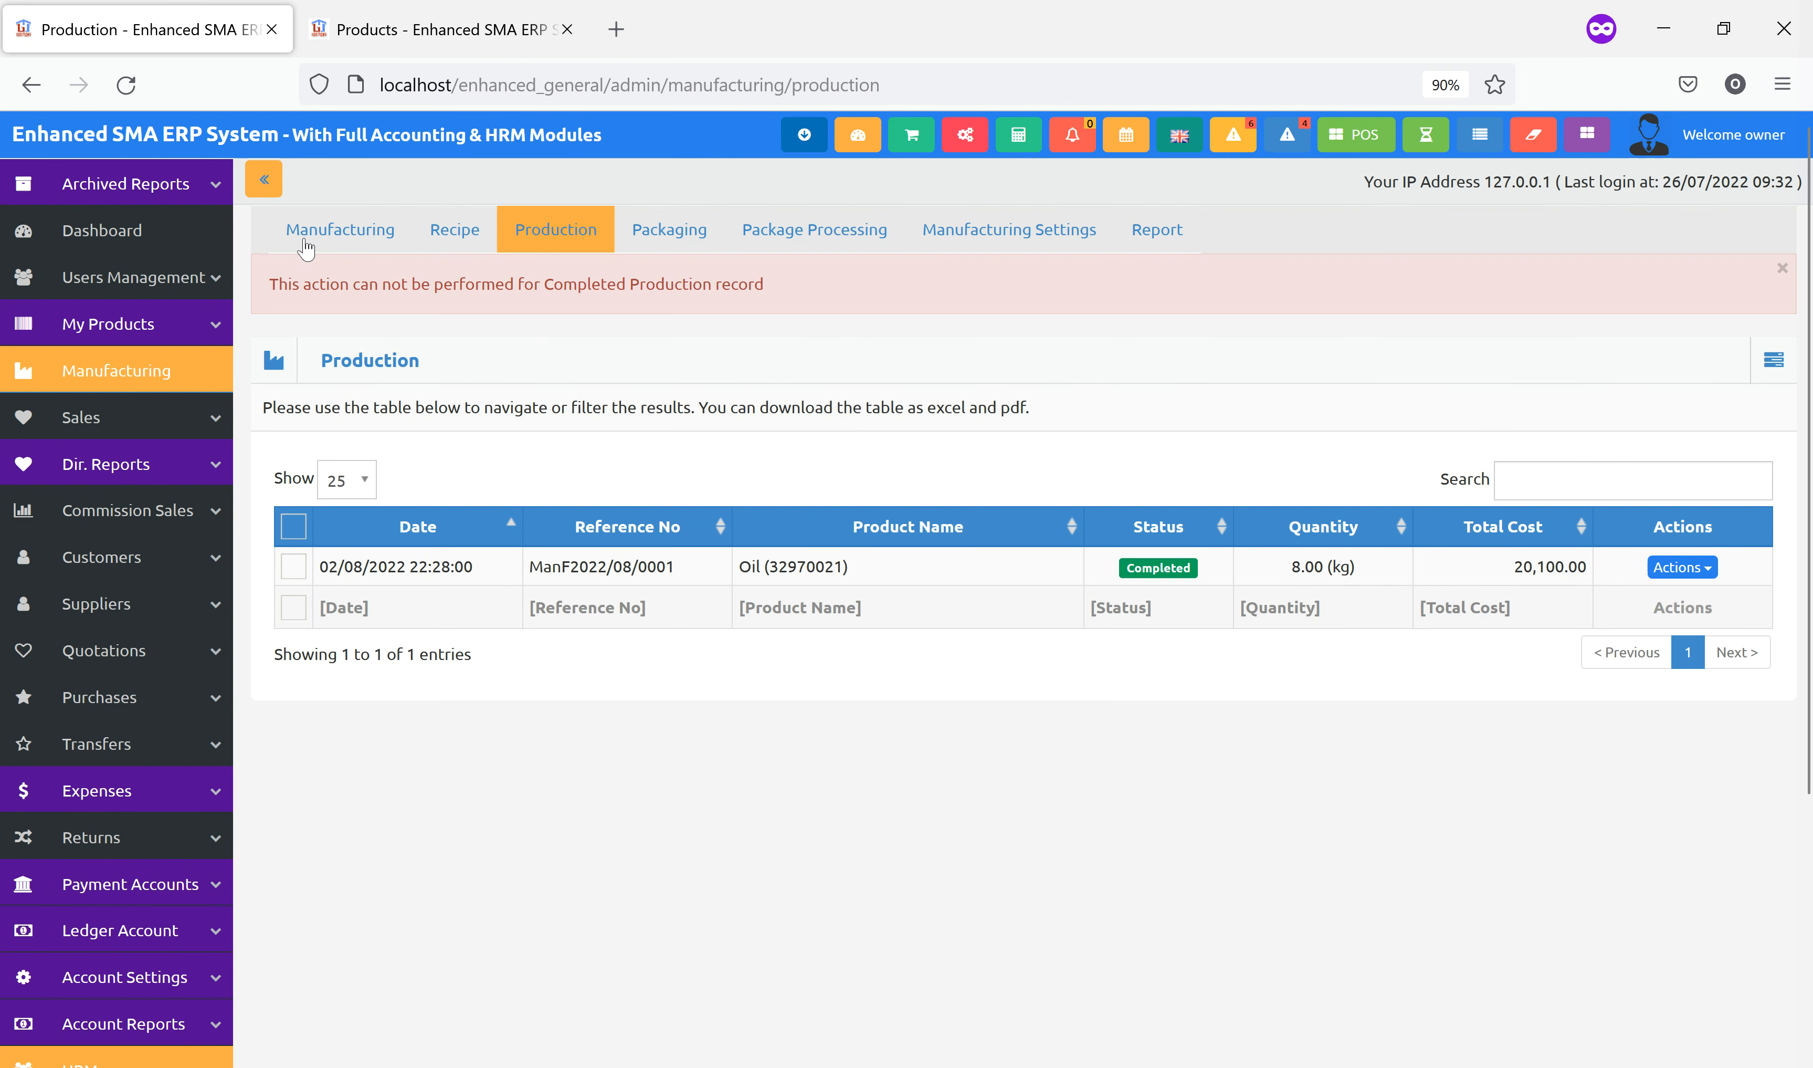
pyautogui.click(449, 231)
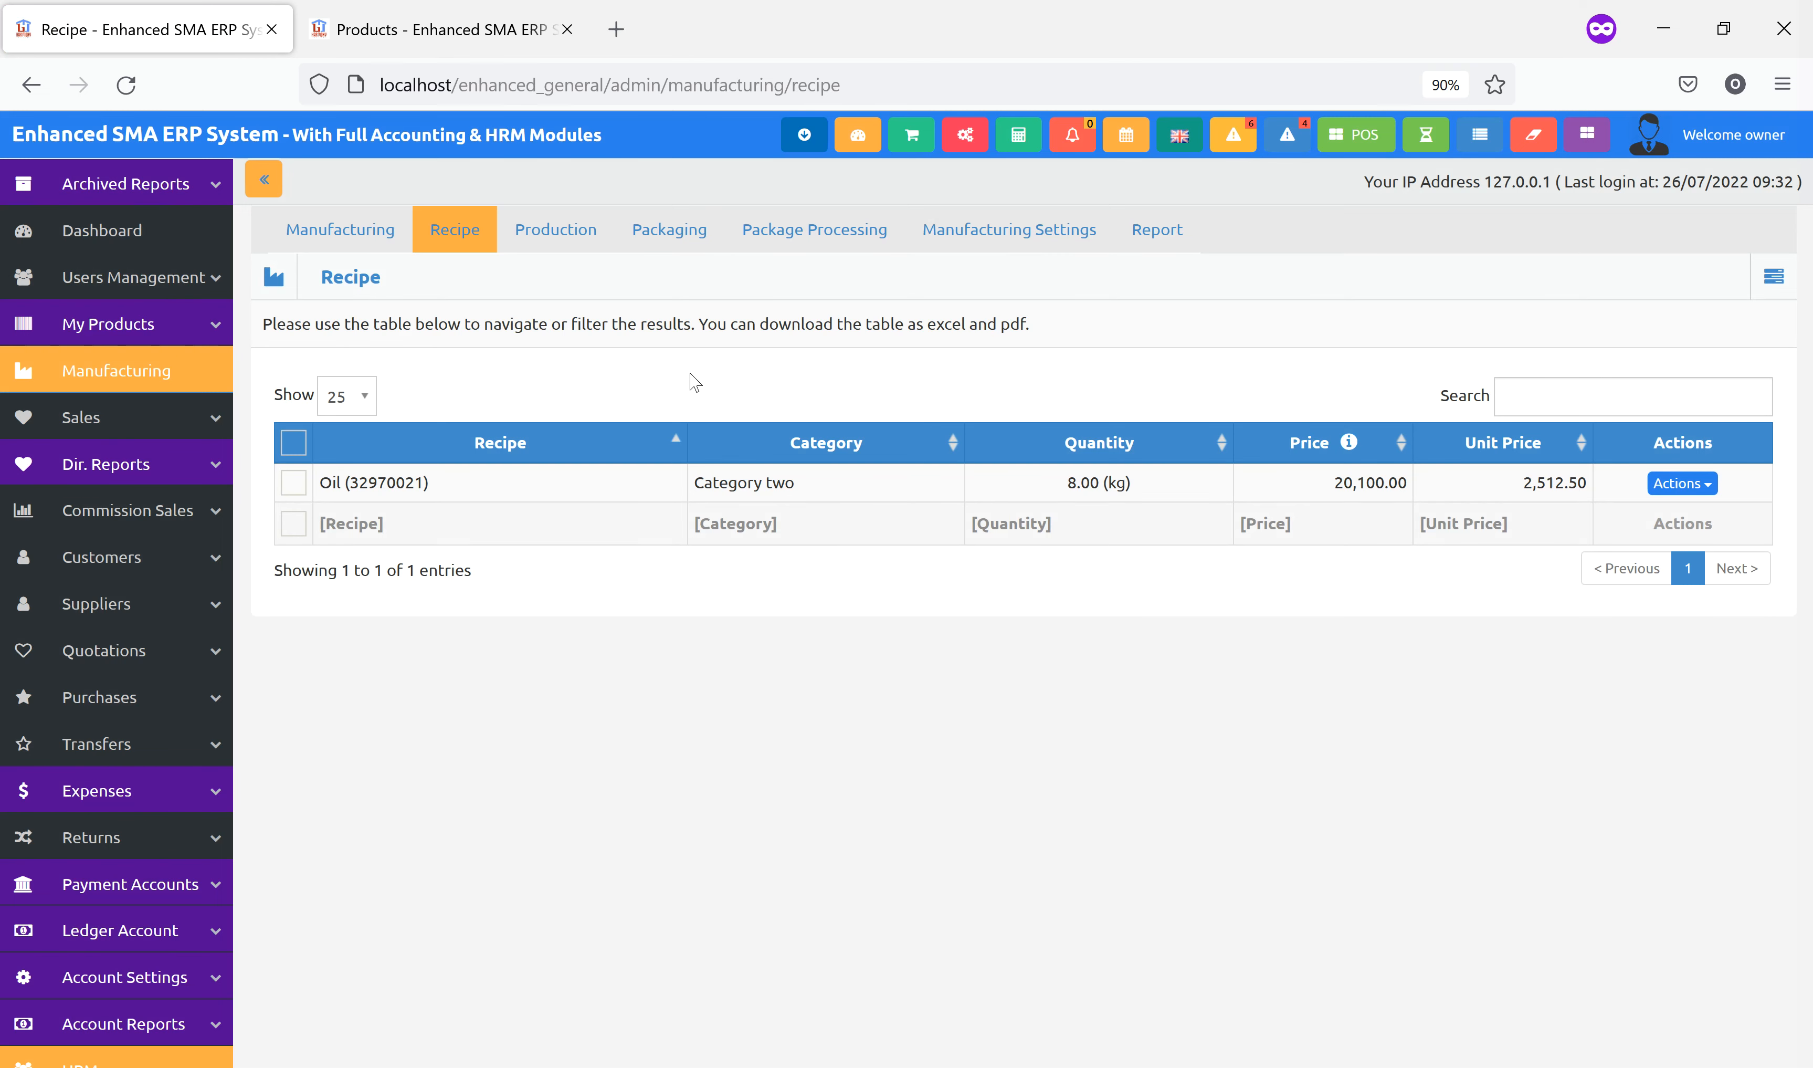
pyautogui.click(670, 229)
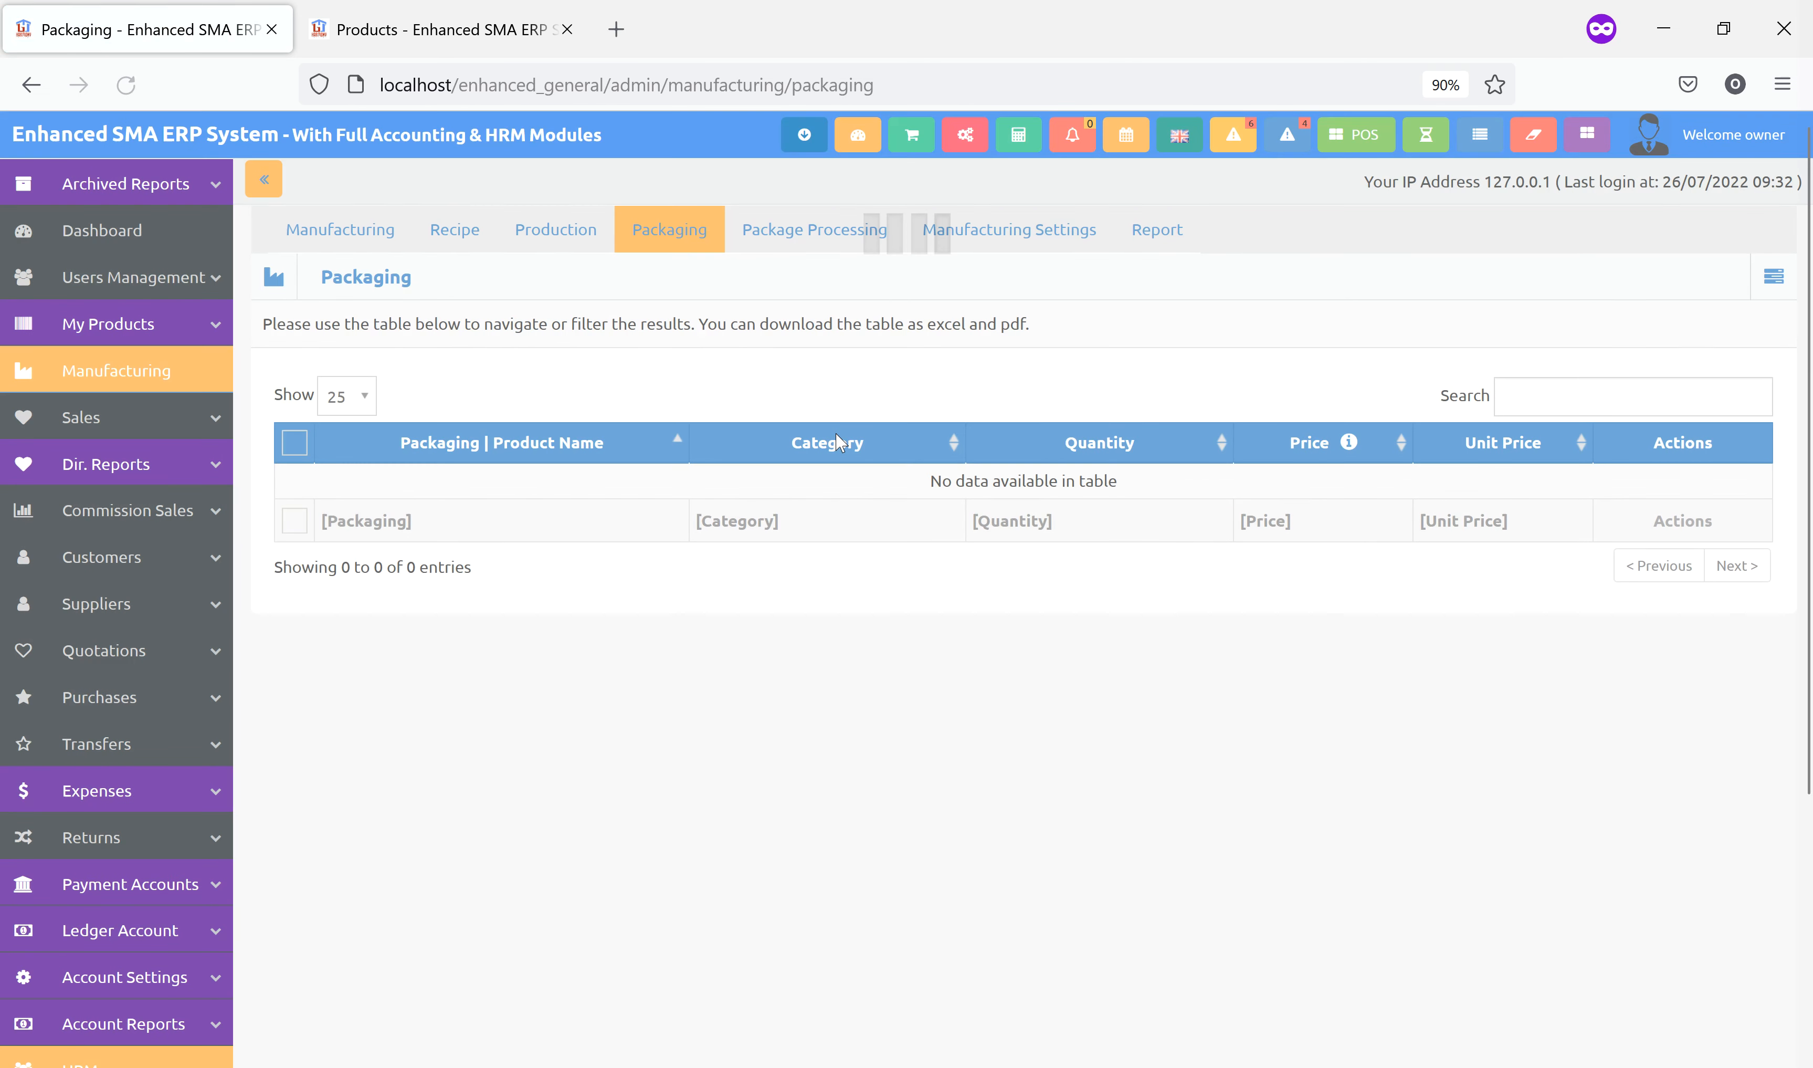
pyautogui.click(1774, 277)
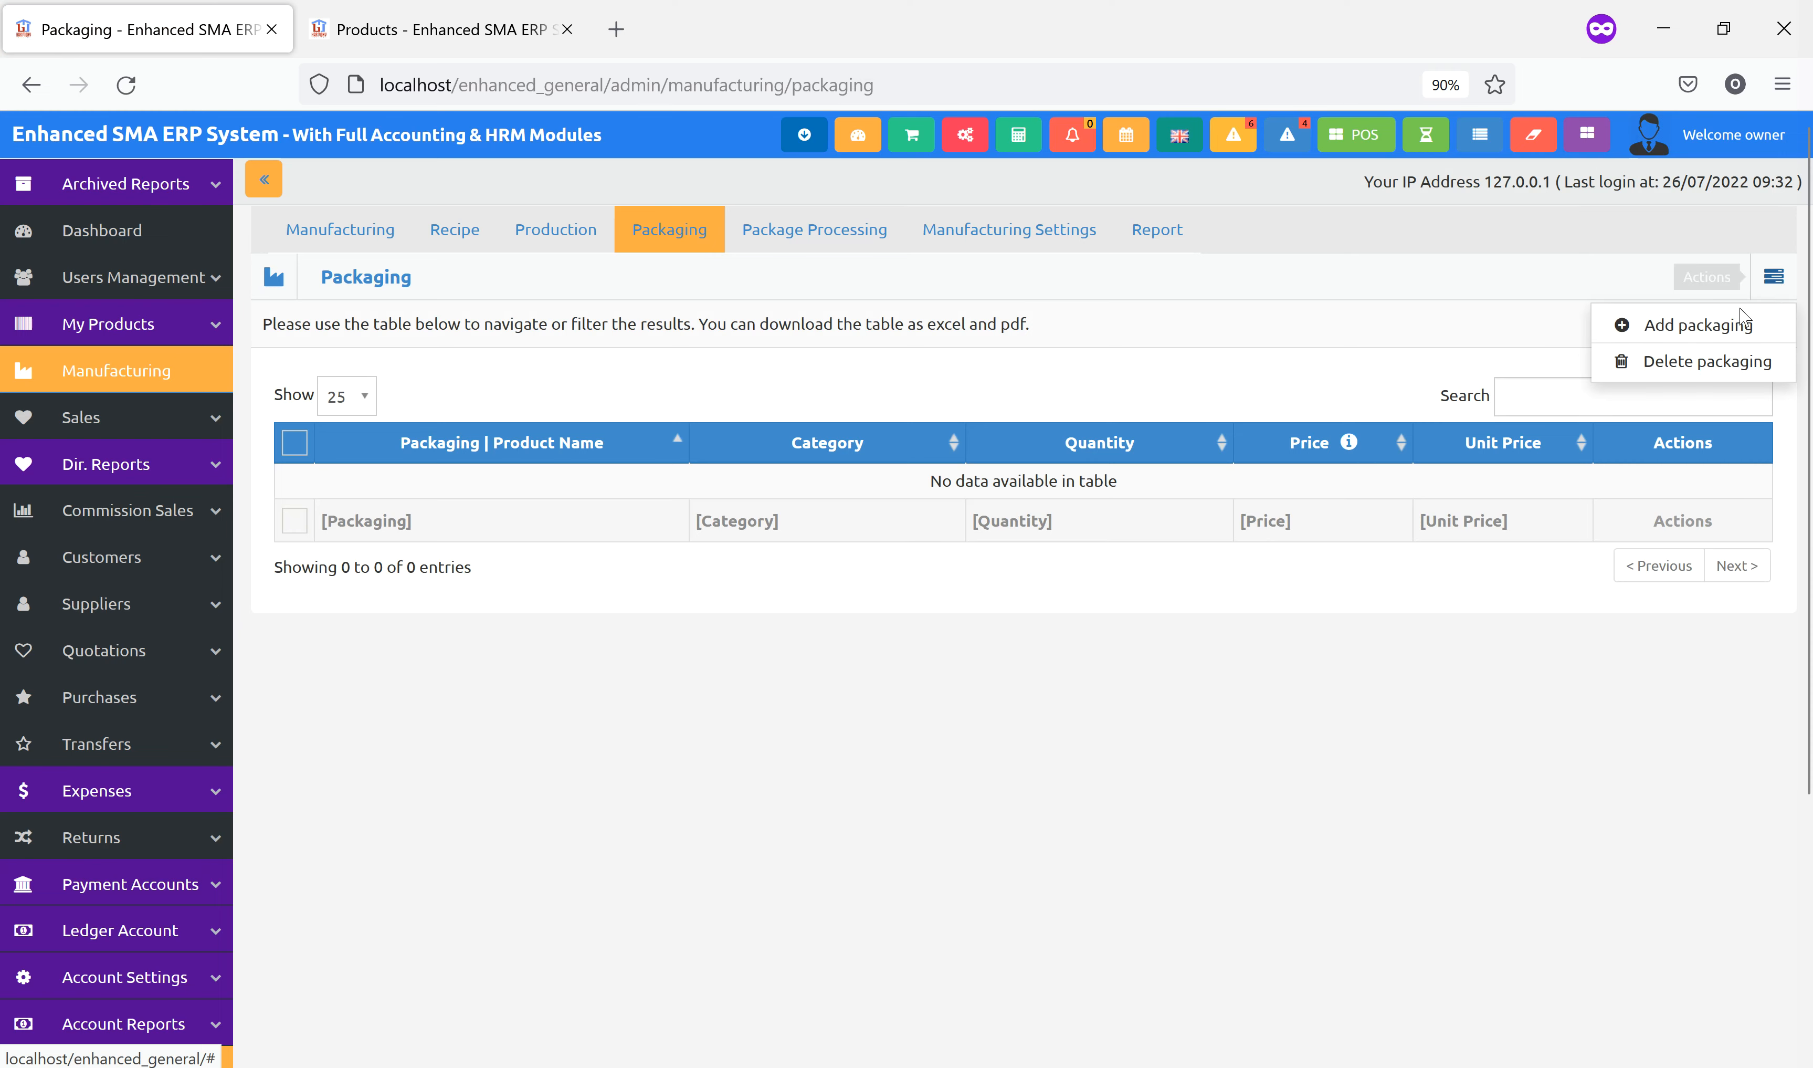
pyautogui.click(1685, 329)
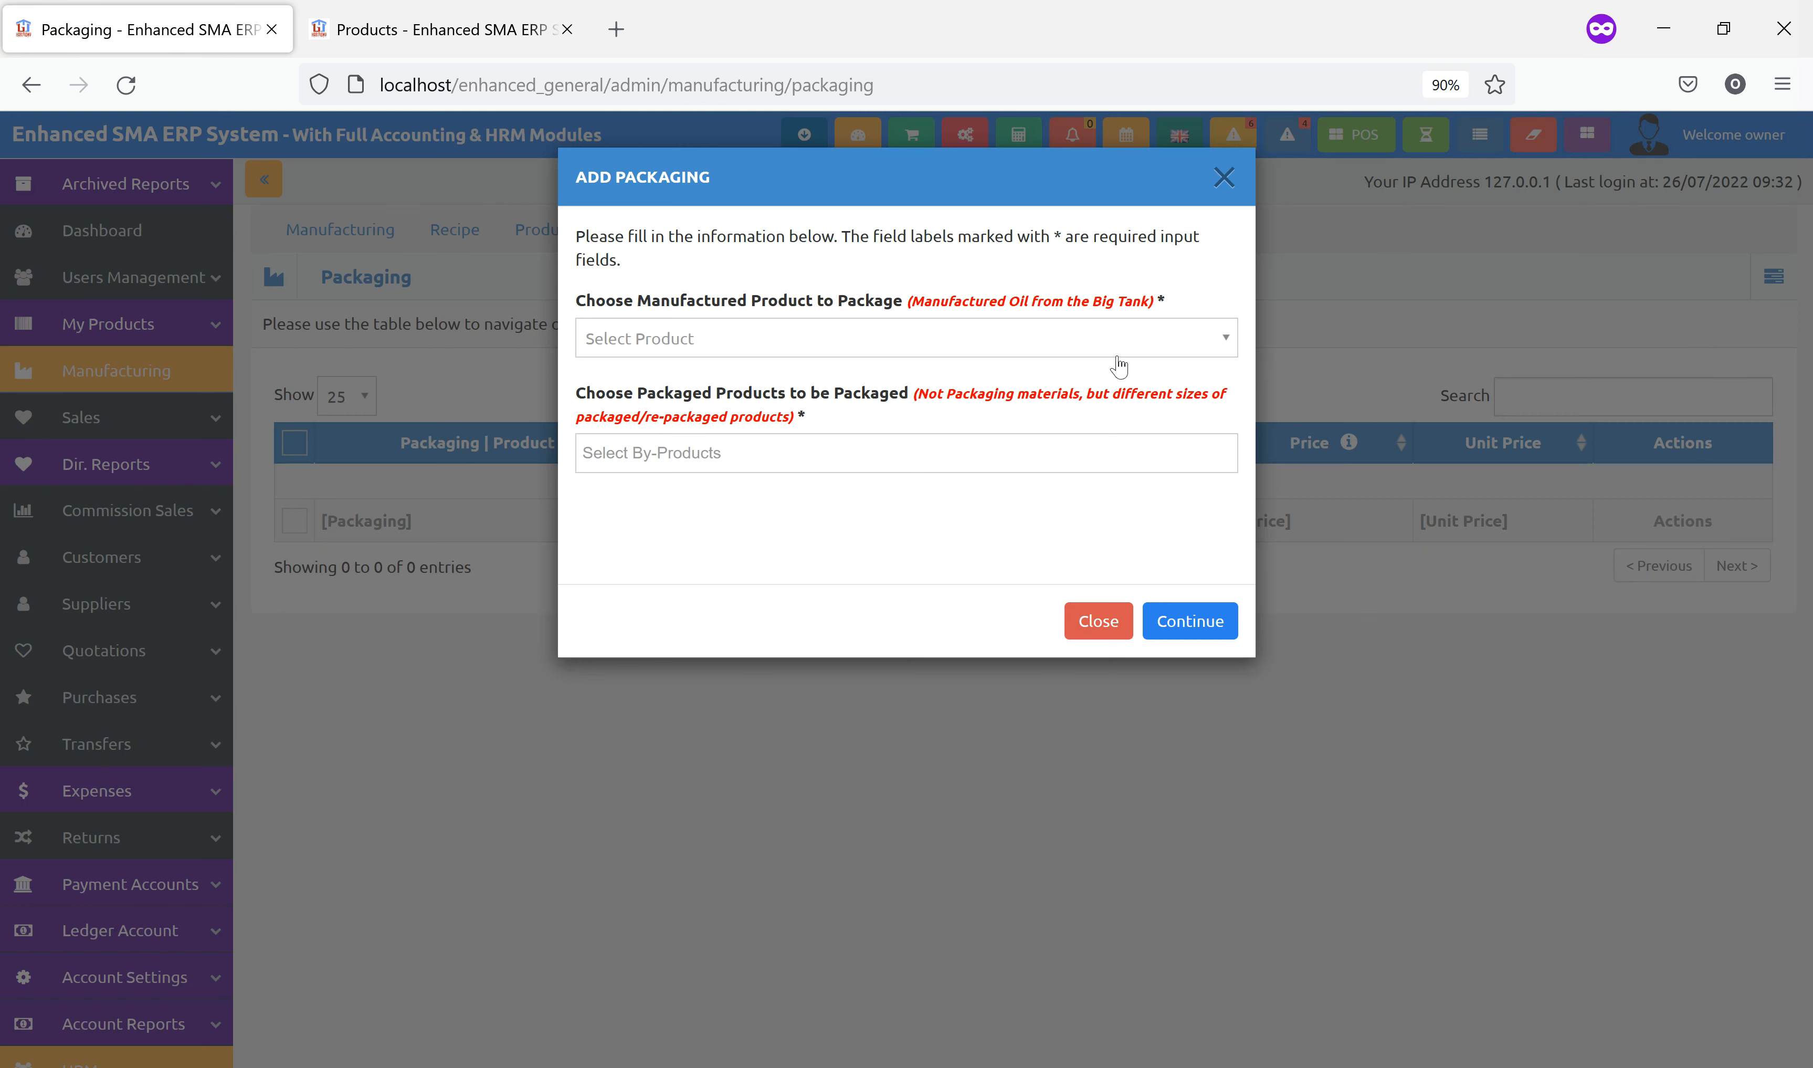
pyautogui.click(1118, 364)
pyautogui.write('oi')
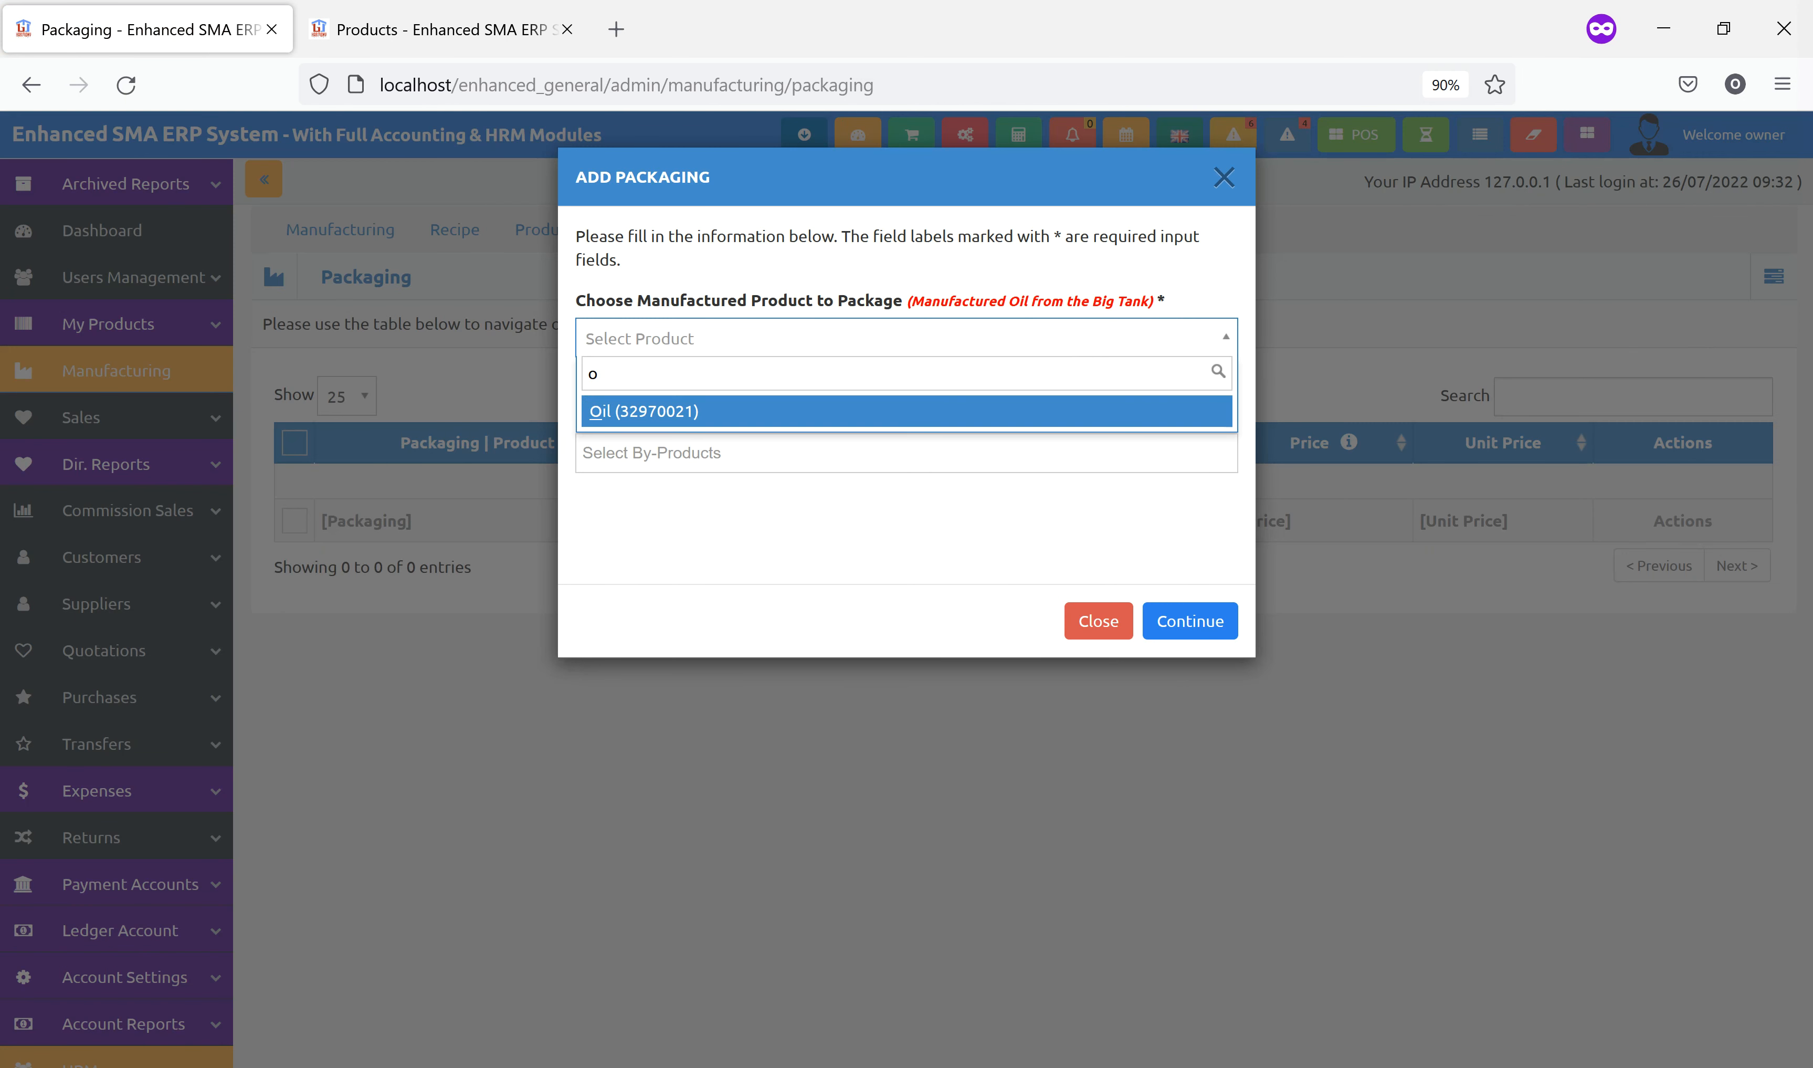
pyautogui.click(743, 420)
pyautogui.click(762, 463)
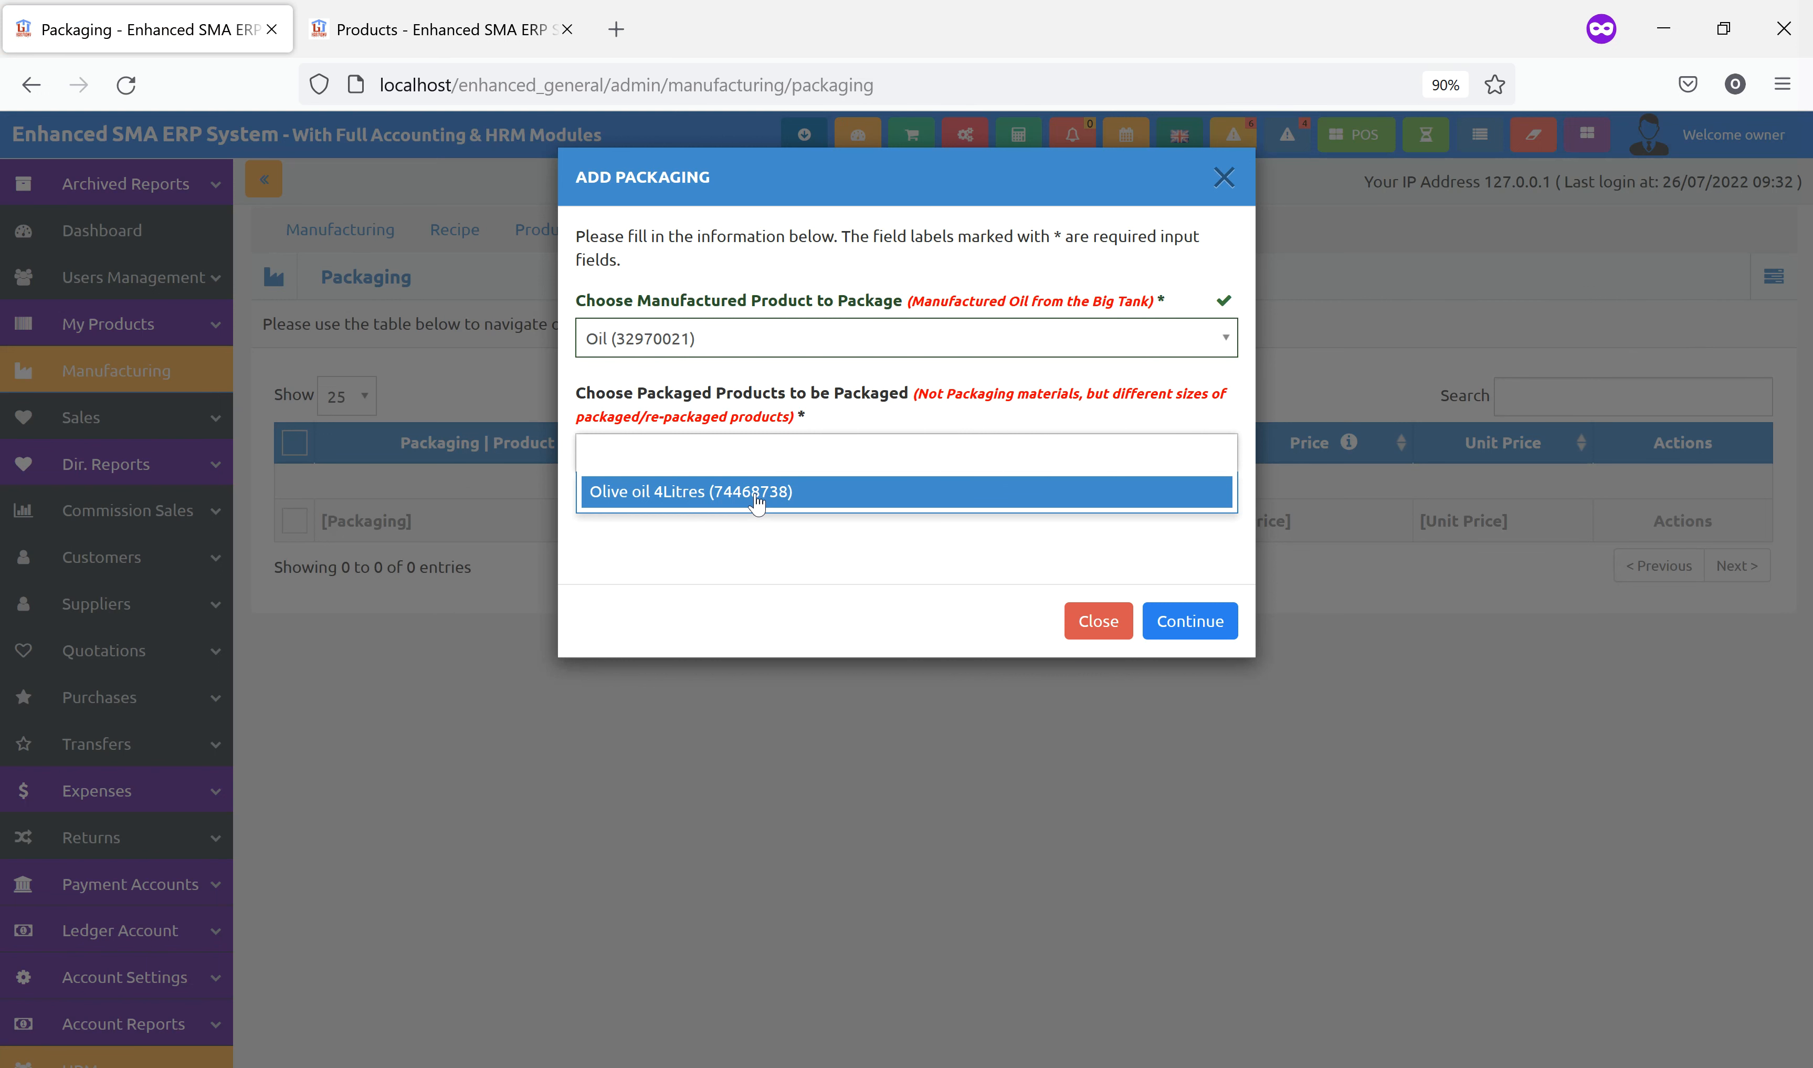
pyautogui.click(756, 499)
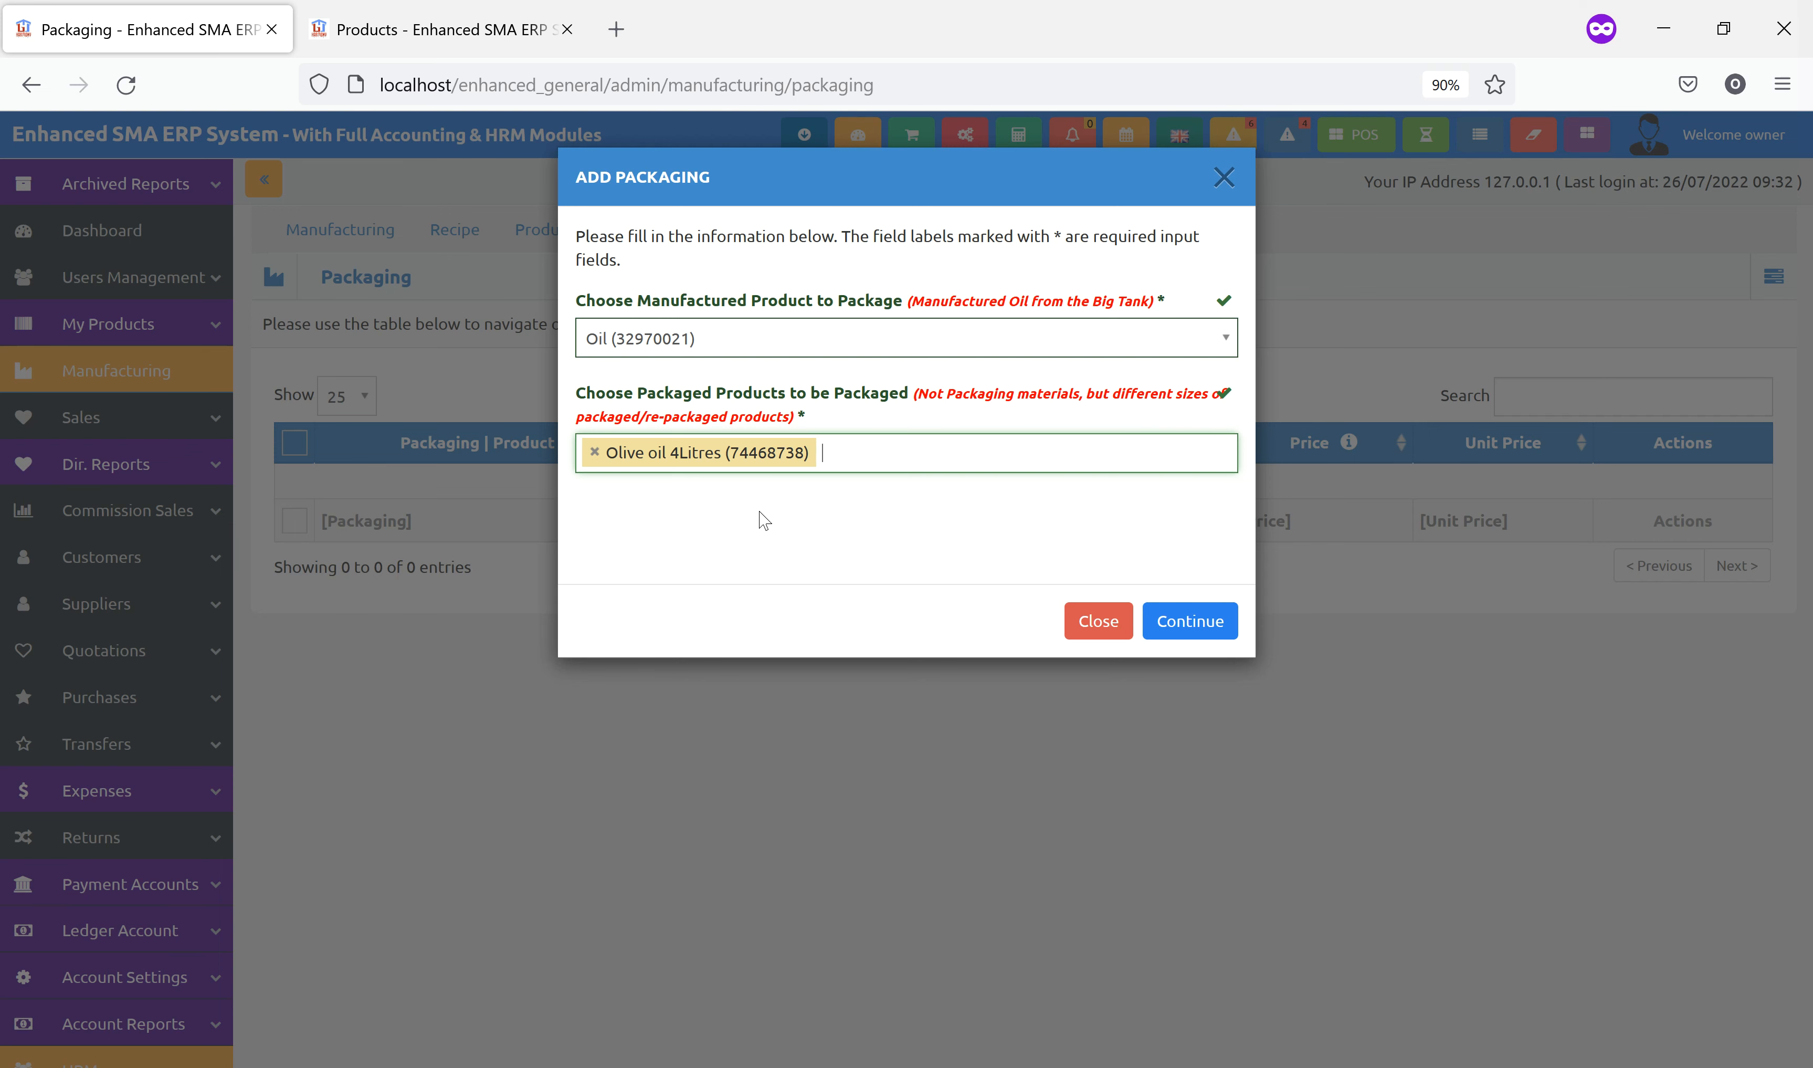
pyautogui.click(1178, 621)
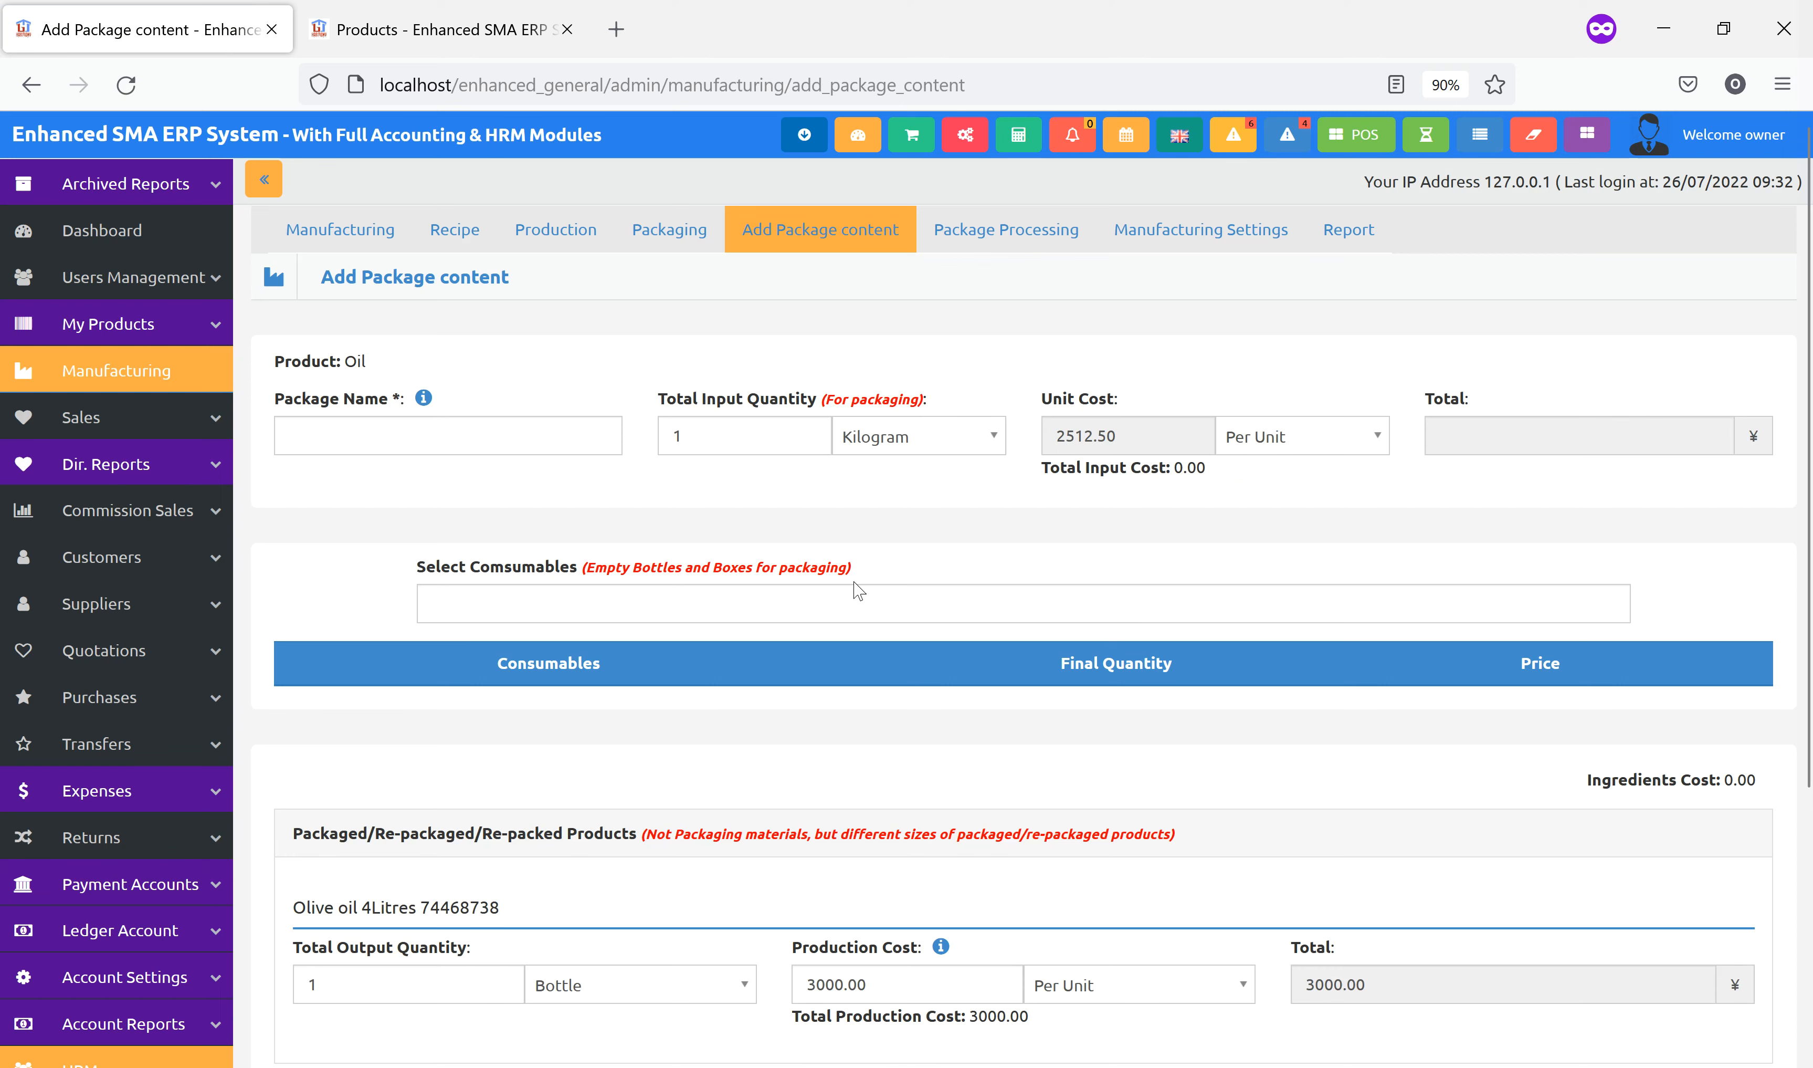
# Add Empty 4L bottle as a consumable in the Oil package content.
pyautogui.scroll(-3, 927, 599)
pyautogui.click(835, 491)
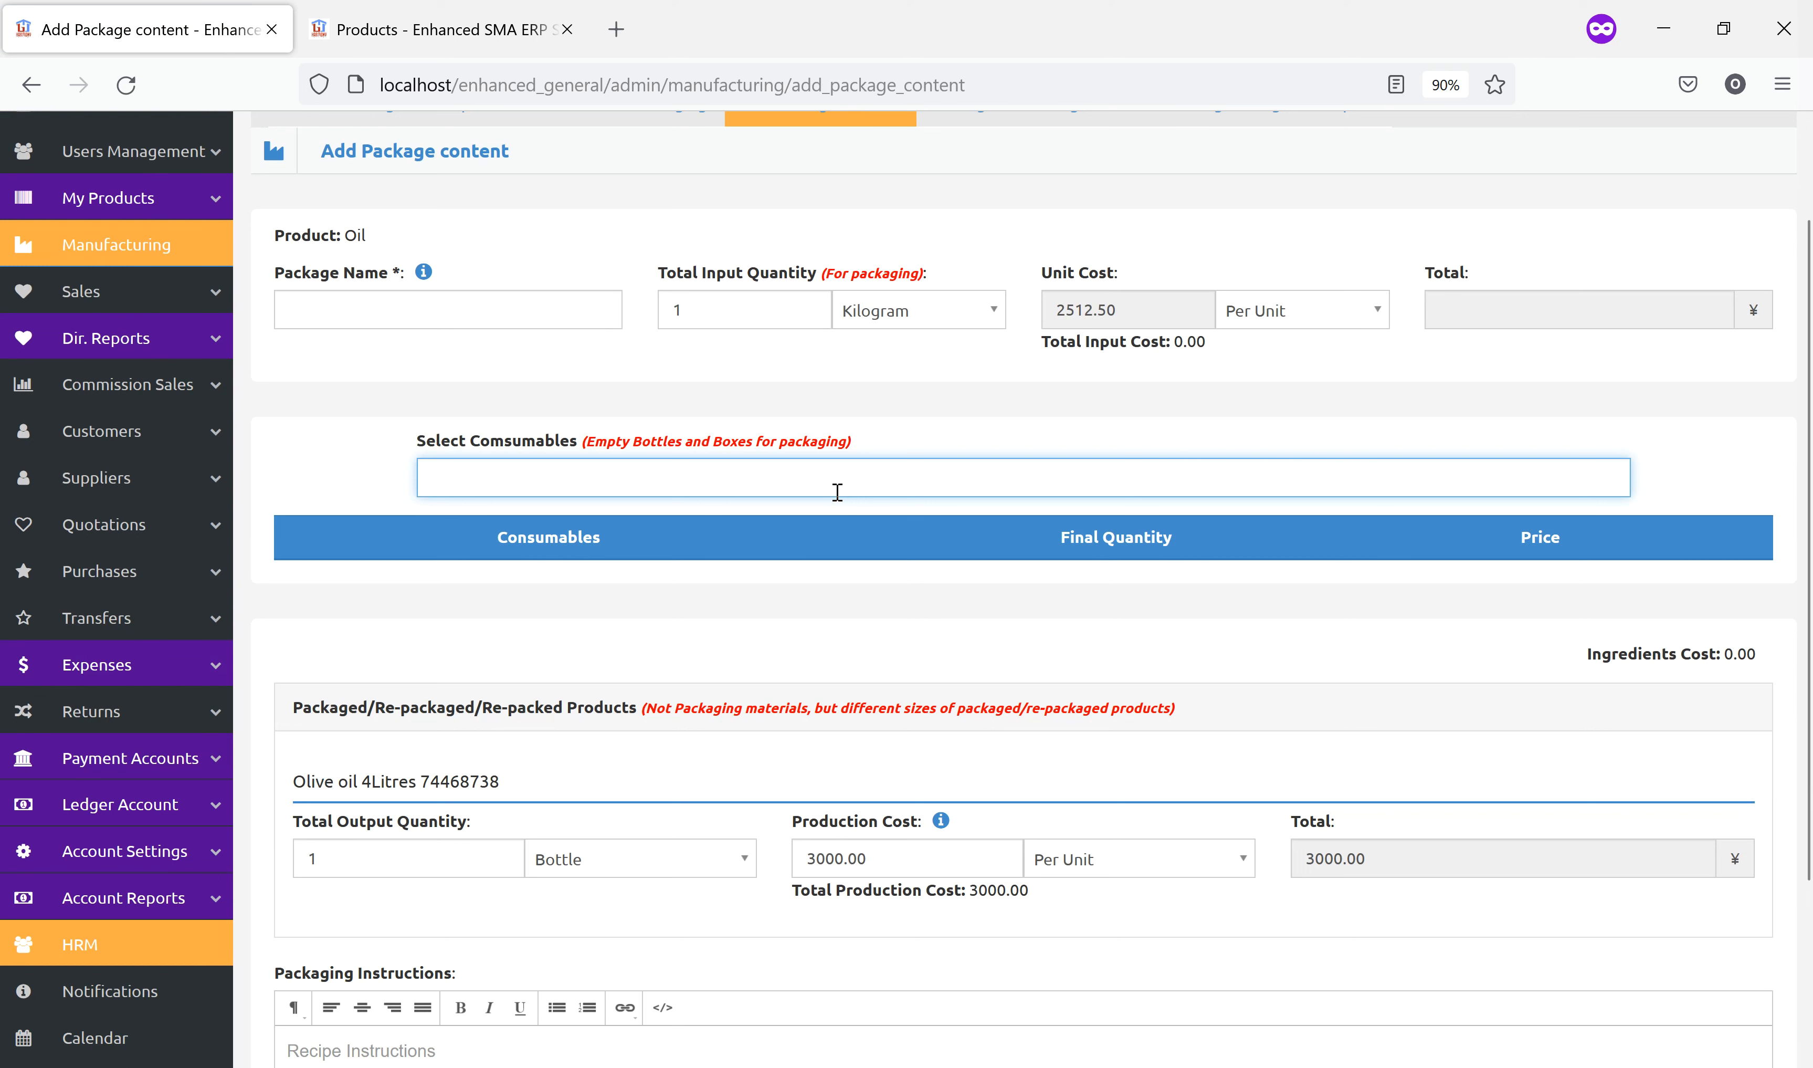
pyautogui.write('4')
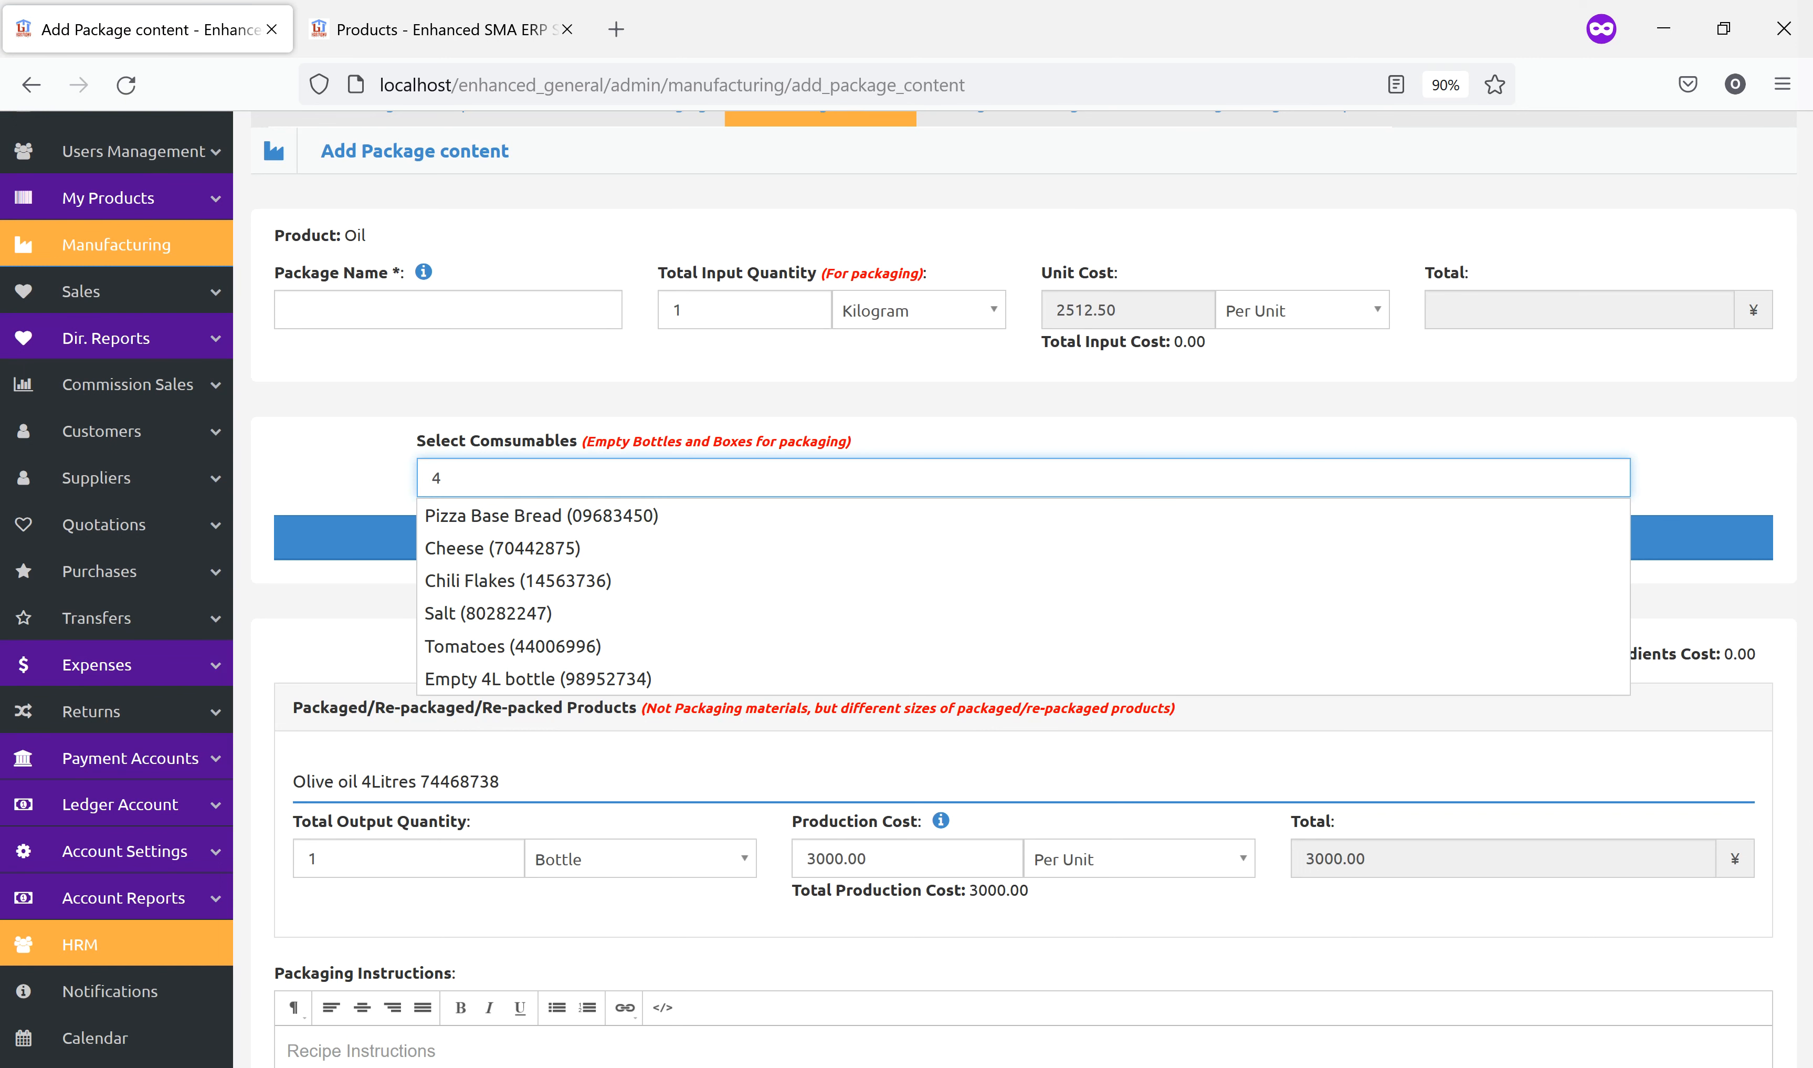
pyautogui.click(629, 678)
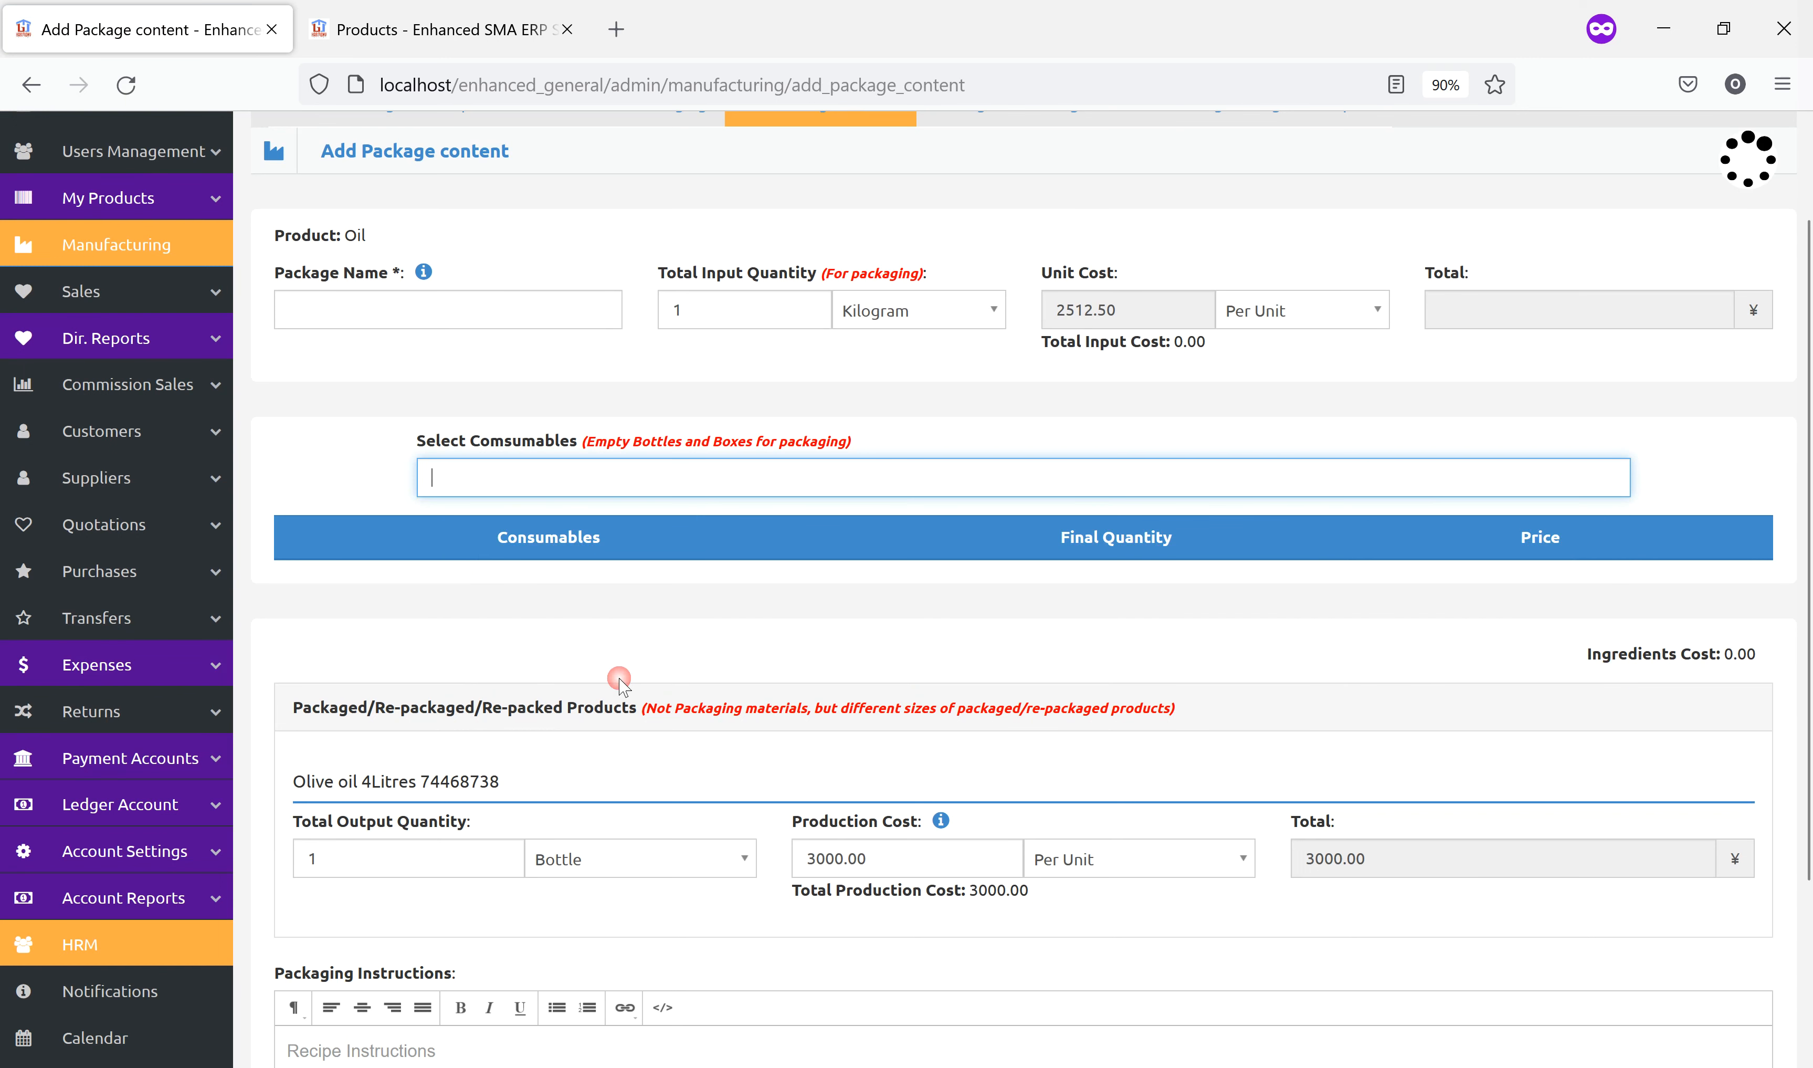
pyautogui.scroll(-2, 953, 653)
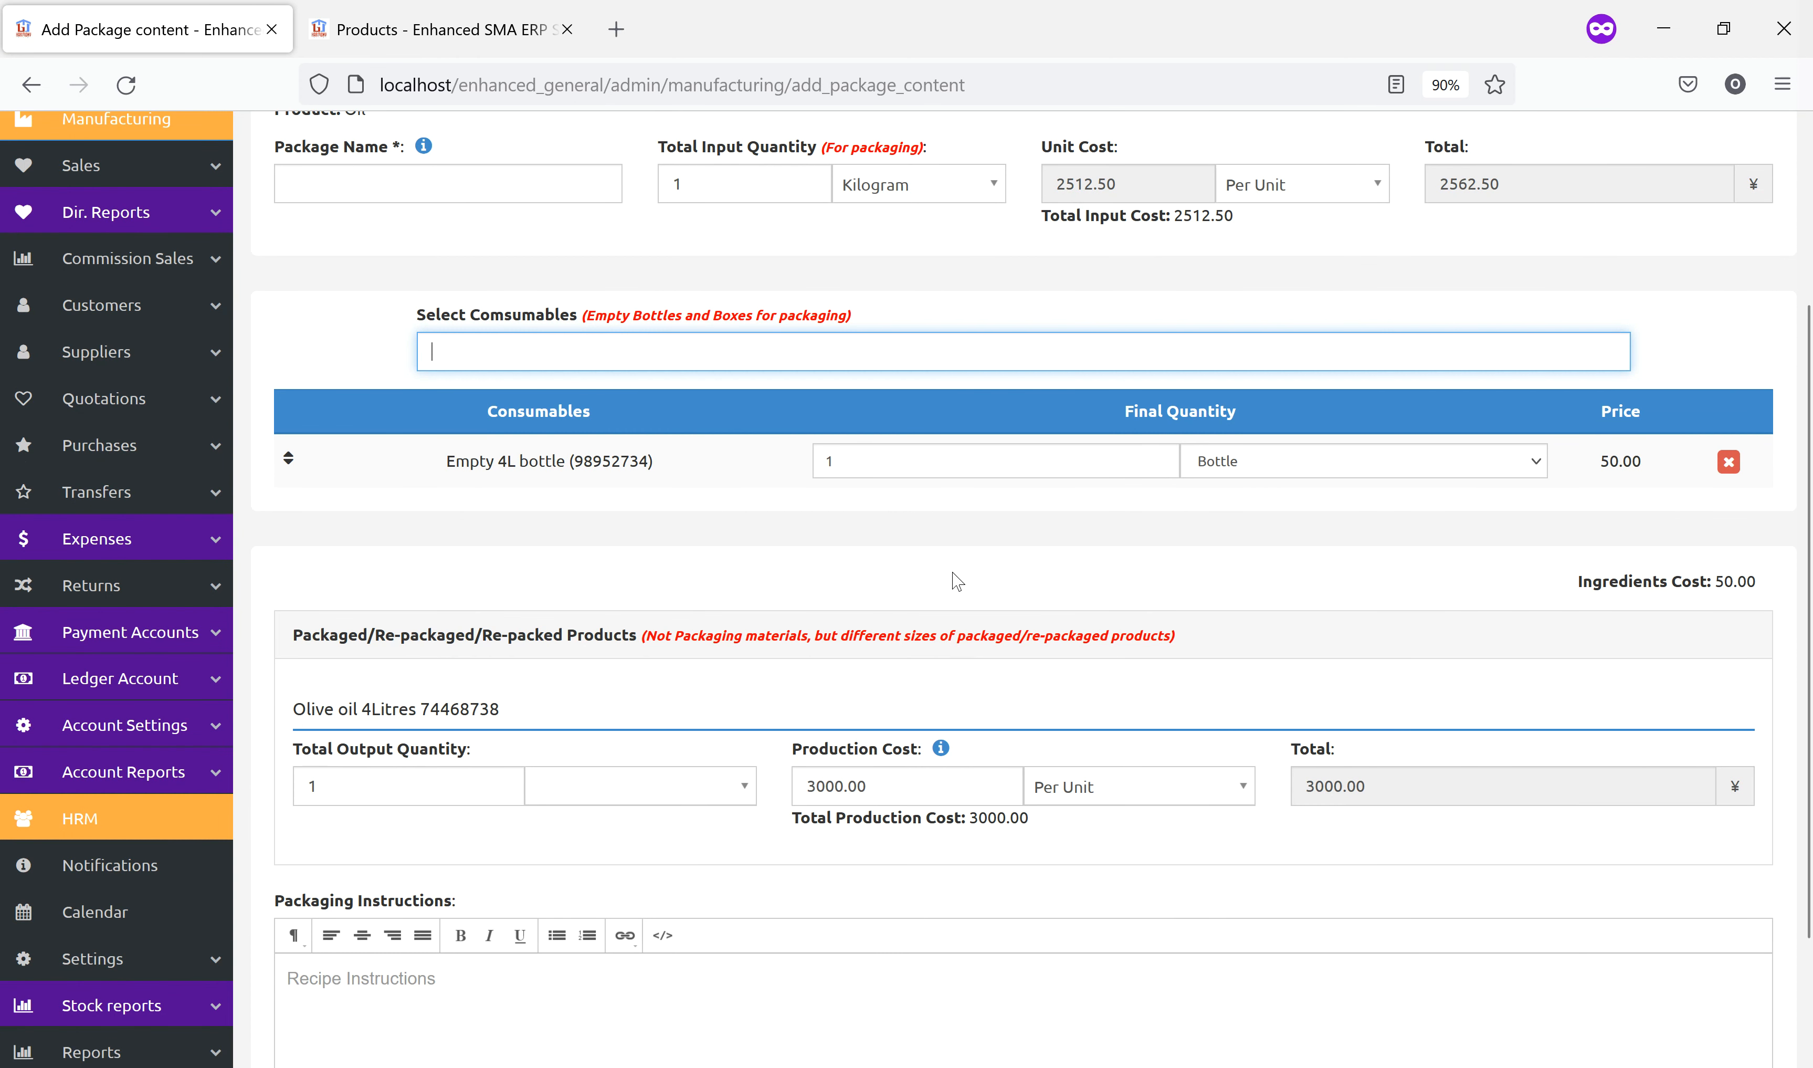
# Set the package's total input quantity of Oil to 5 kilograms.
pyautogui.scroll(4, 960, 582)
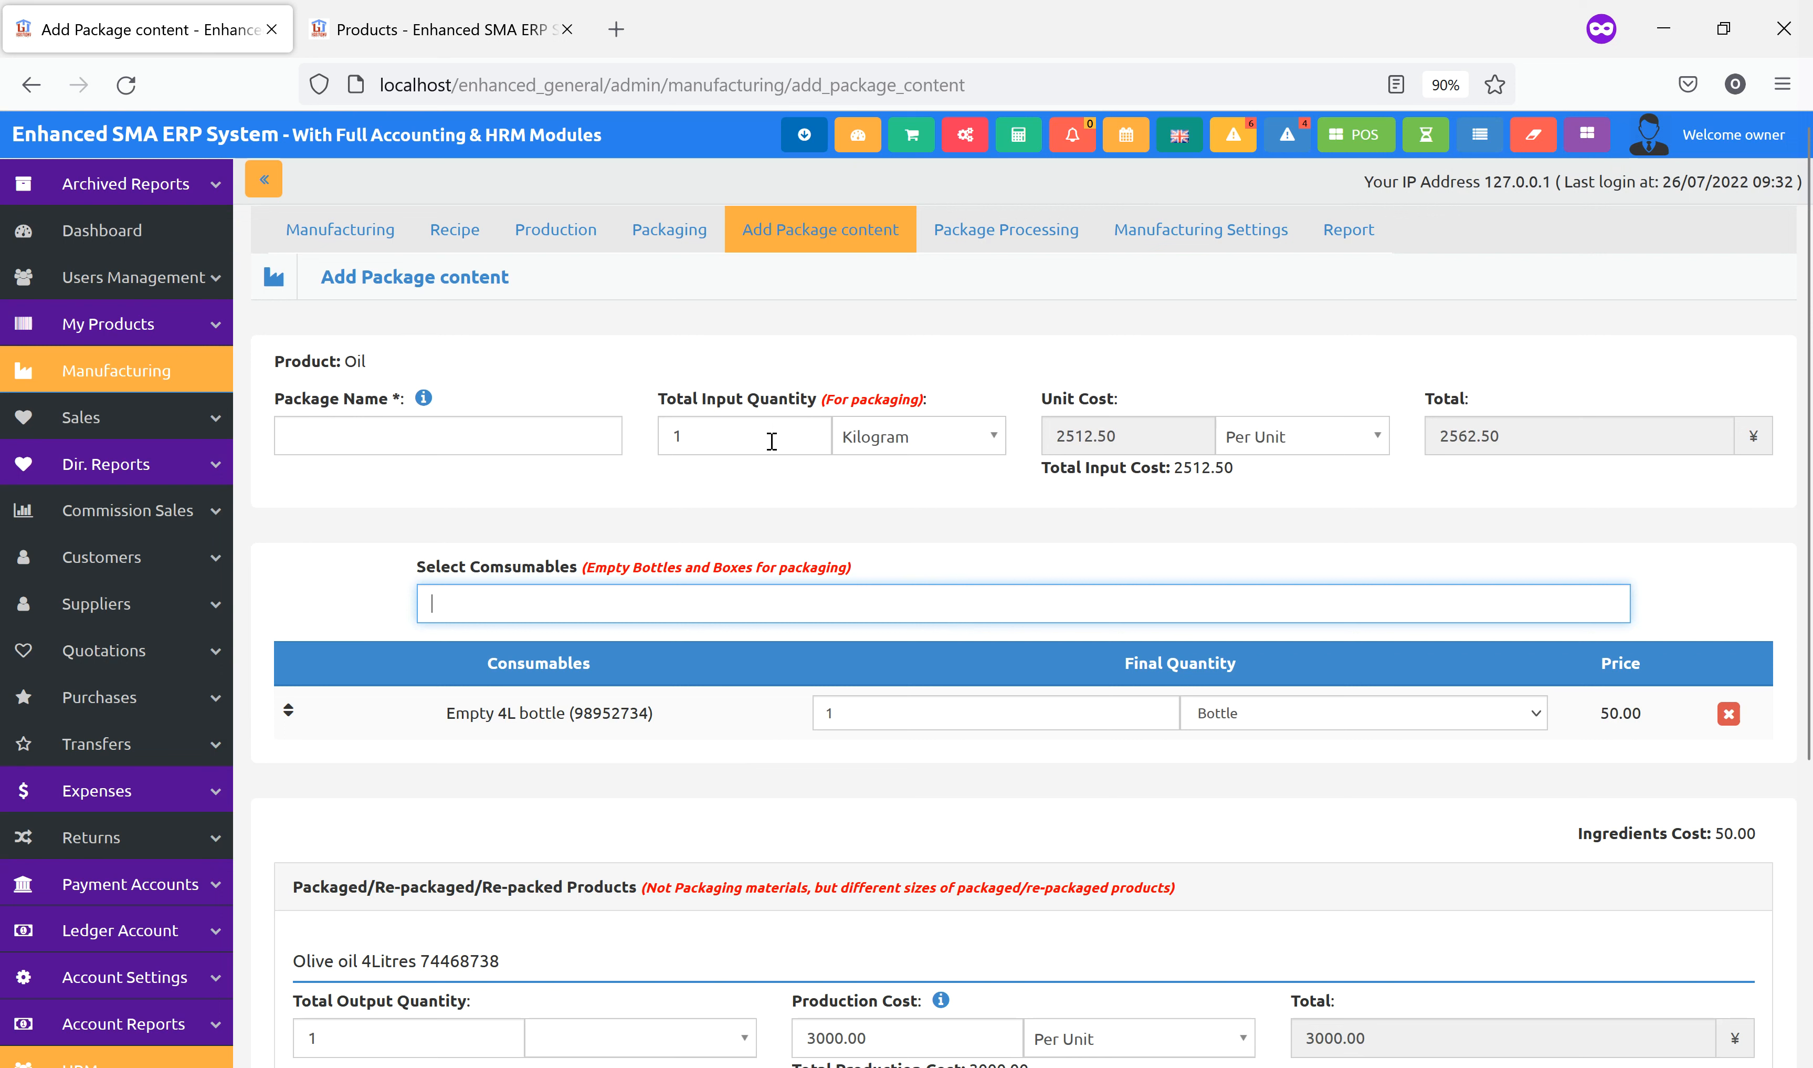
pyautogui.doubleClick(702, 437)
pyautogui.click(771, 504)
pyautogui.doubleClick(691, 435)
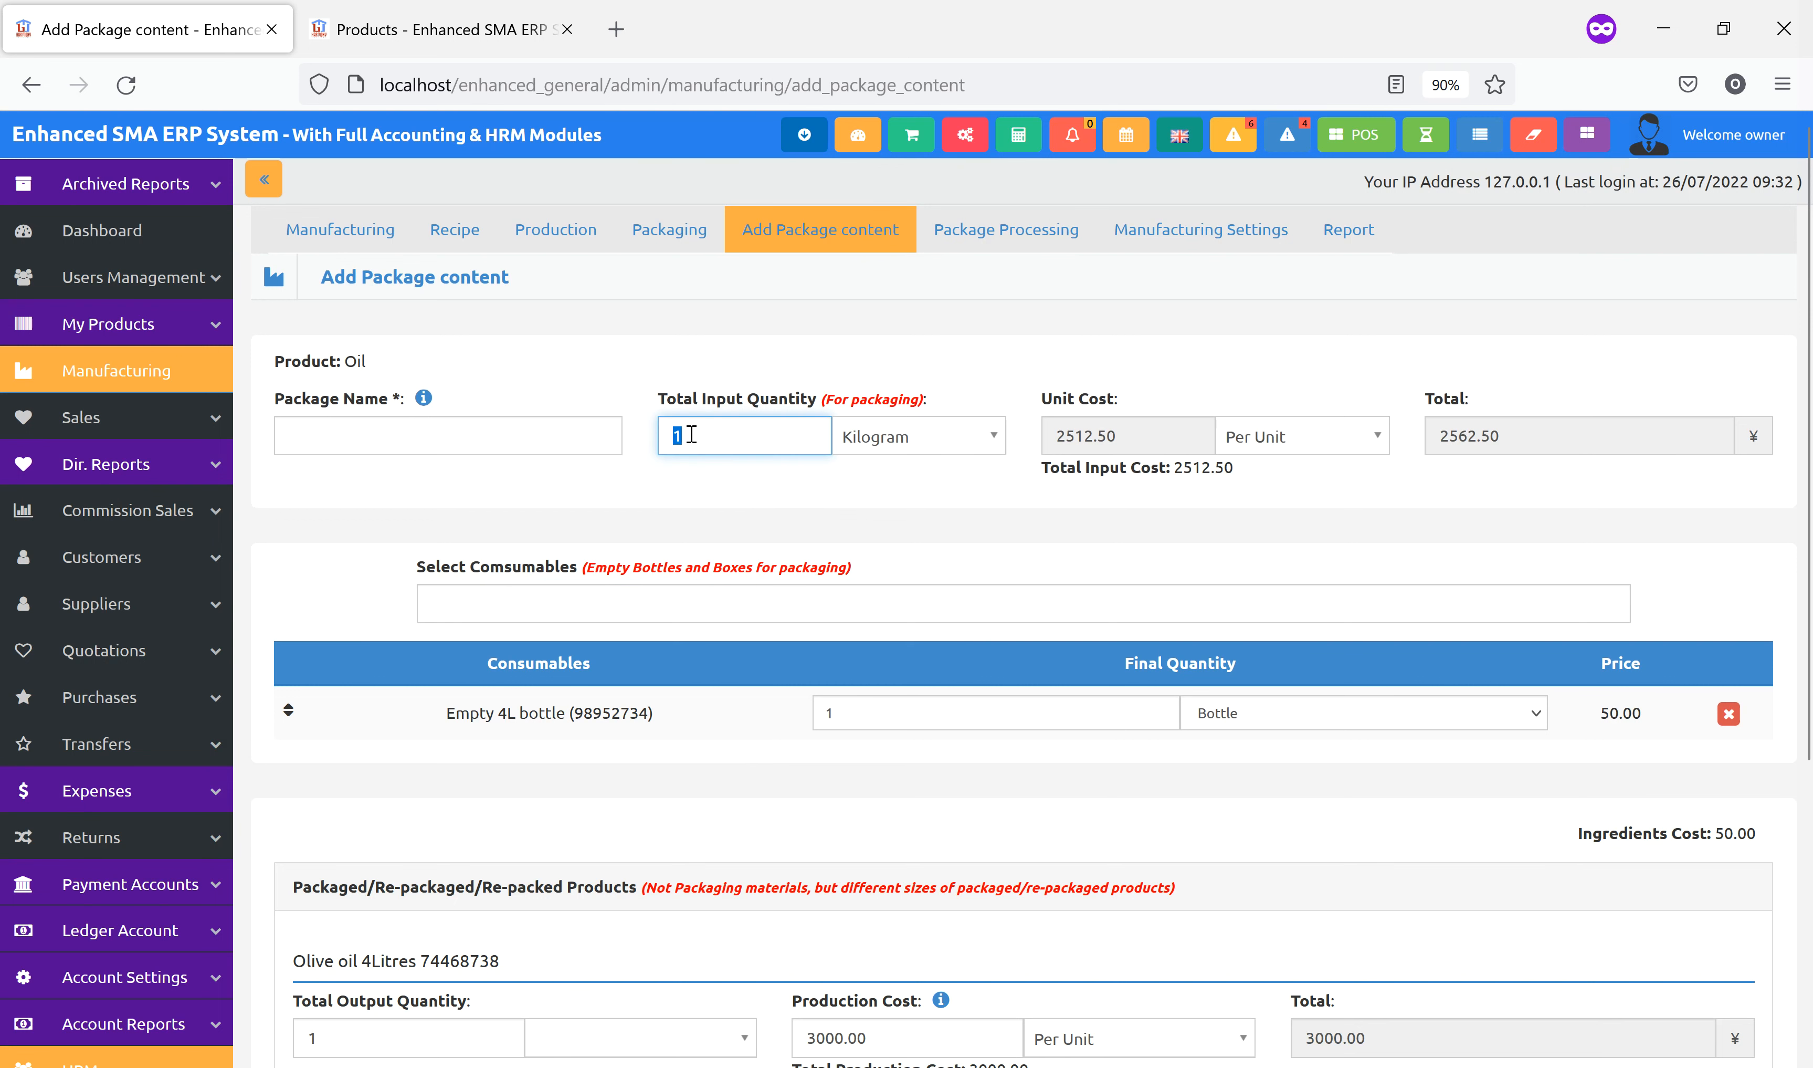
pyautogui.write('5')
pyautogui.click(742, 505)
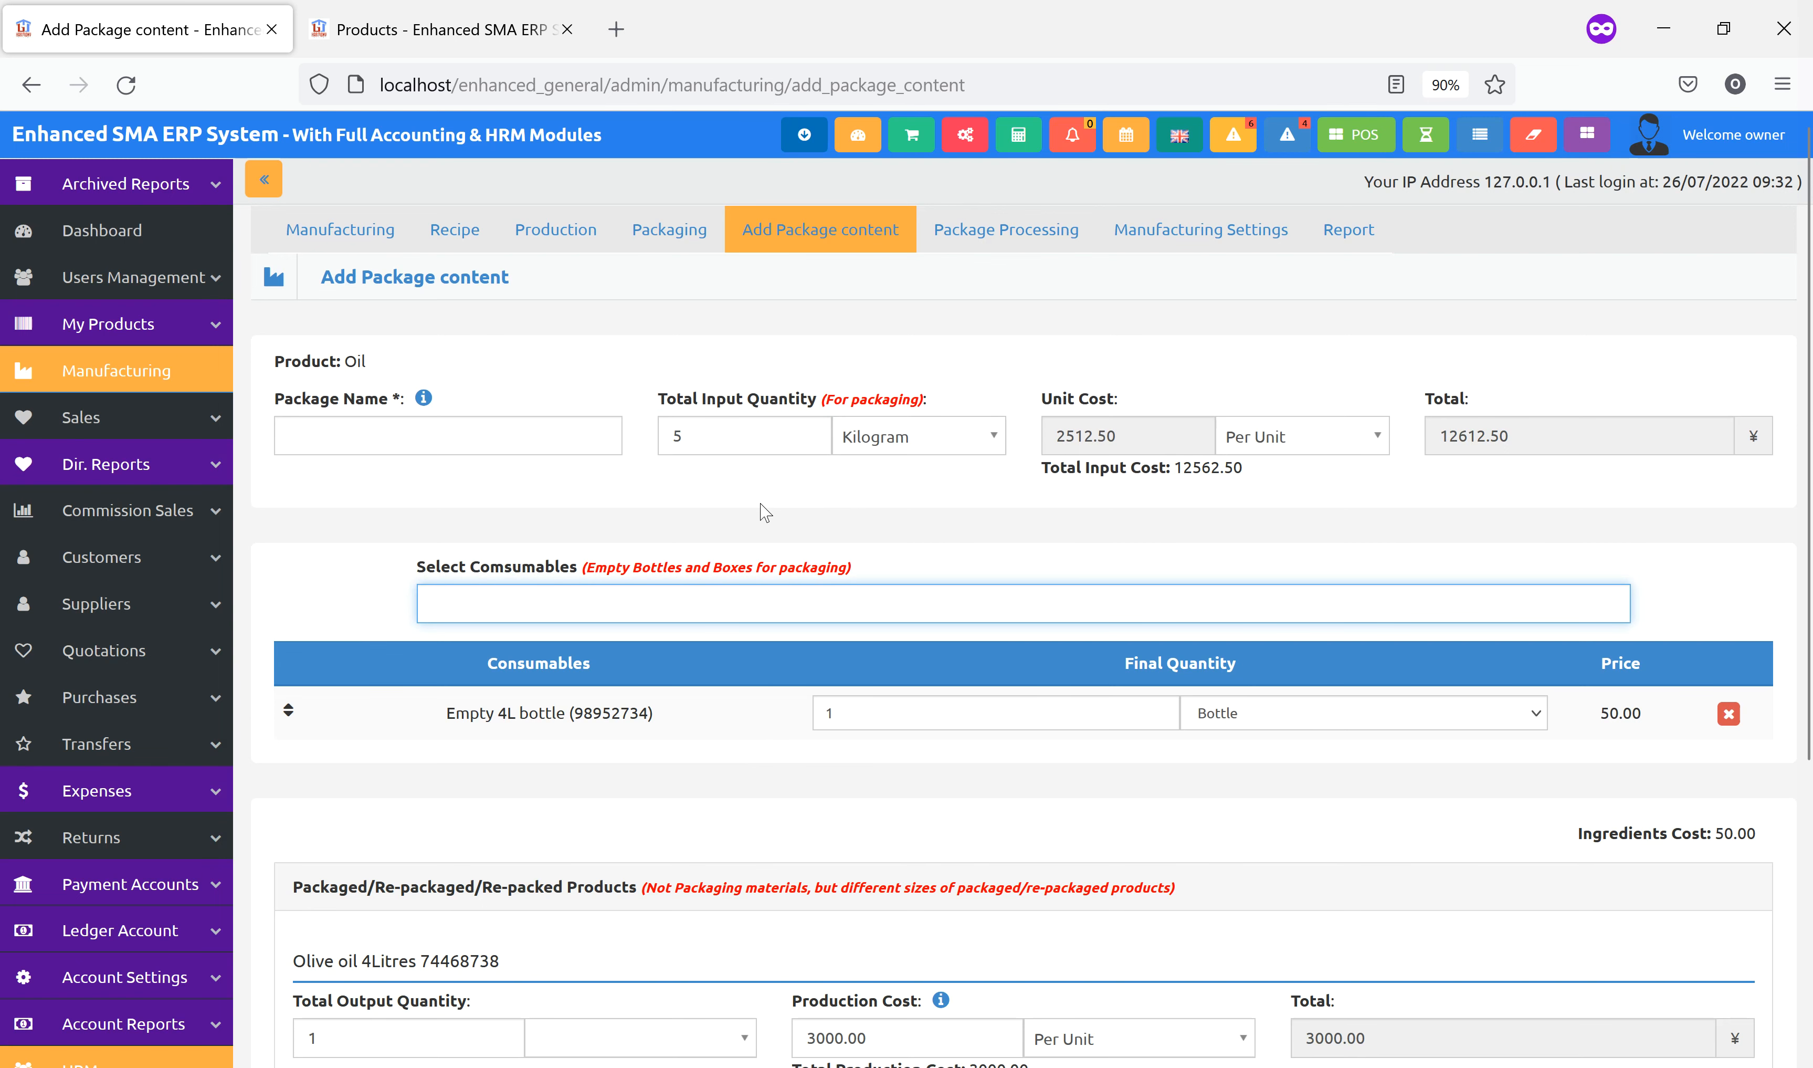
# Set the total output quantity of the packaged product Olive oil 4Litres to 5.
pyautogui.scroll(-3, 762, 510)
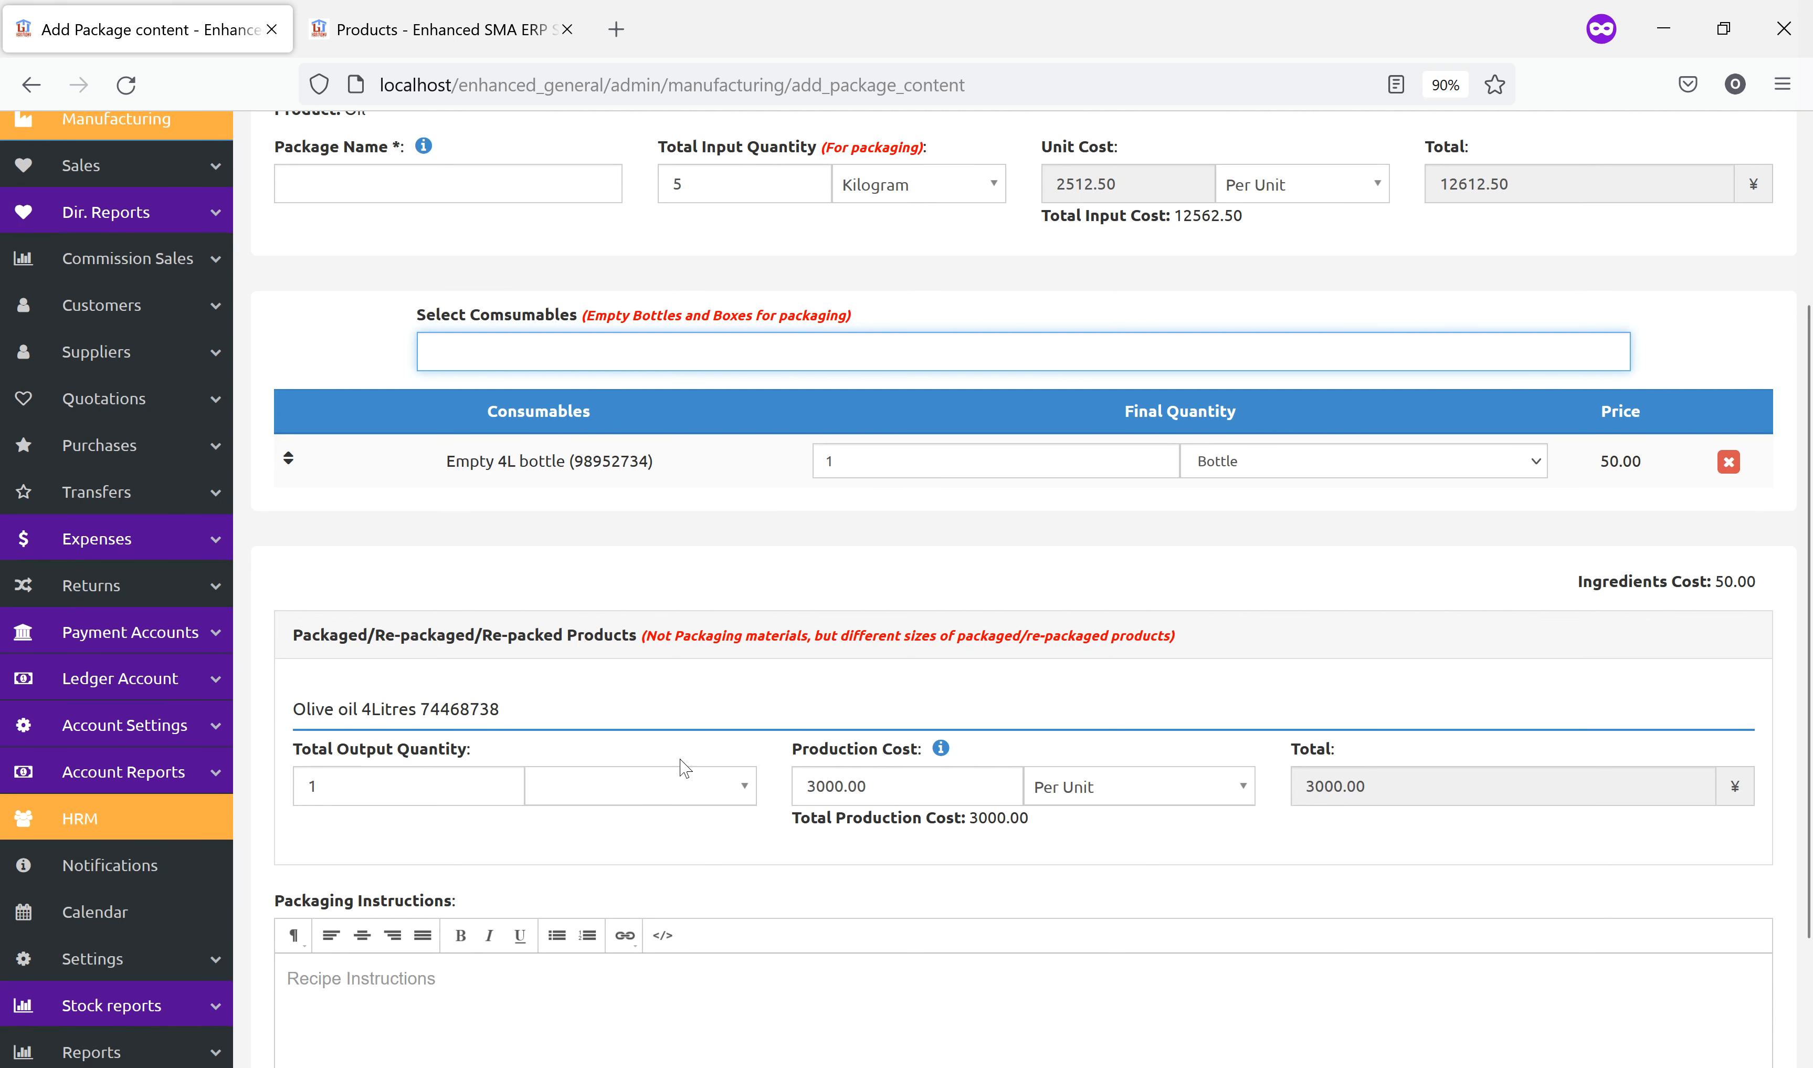
pyautogui.click(390, 797)
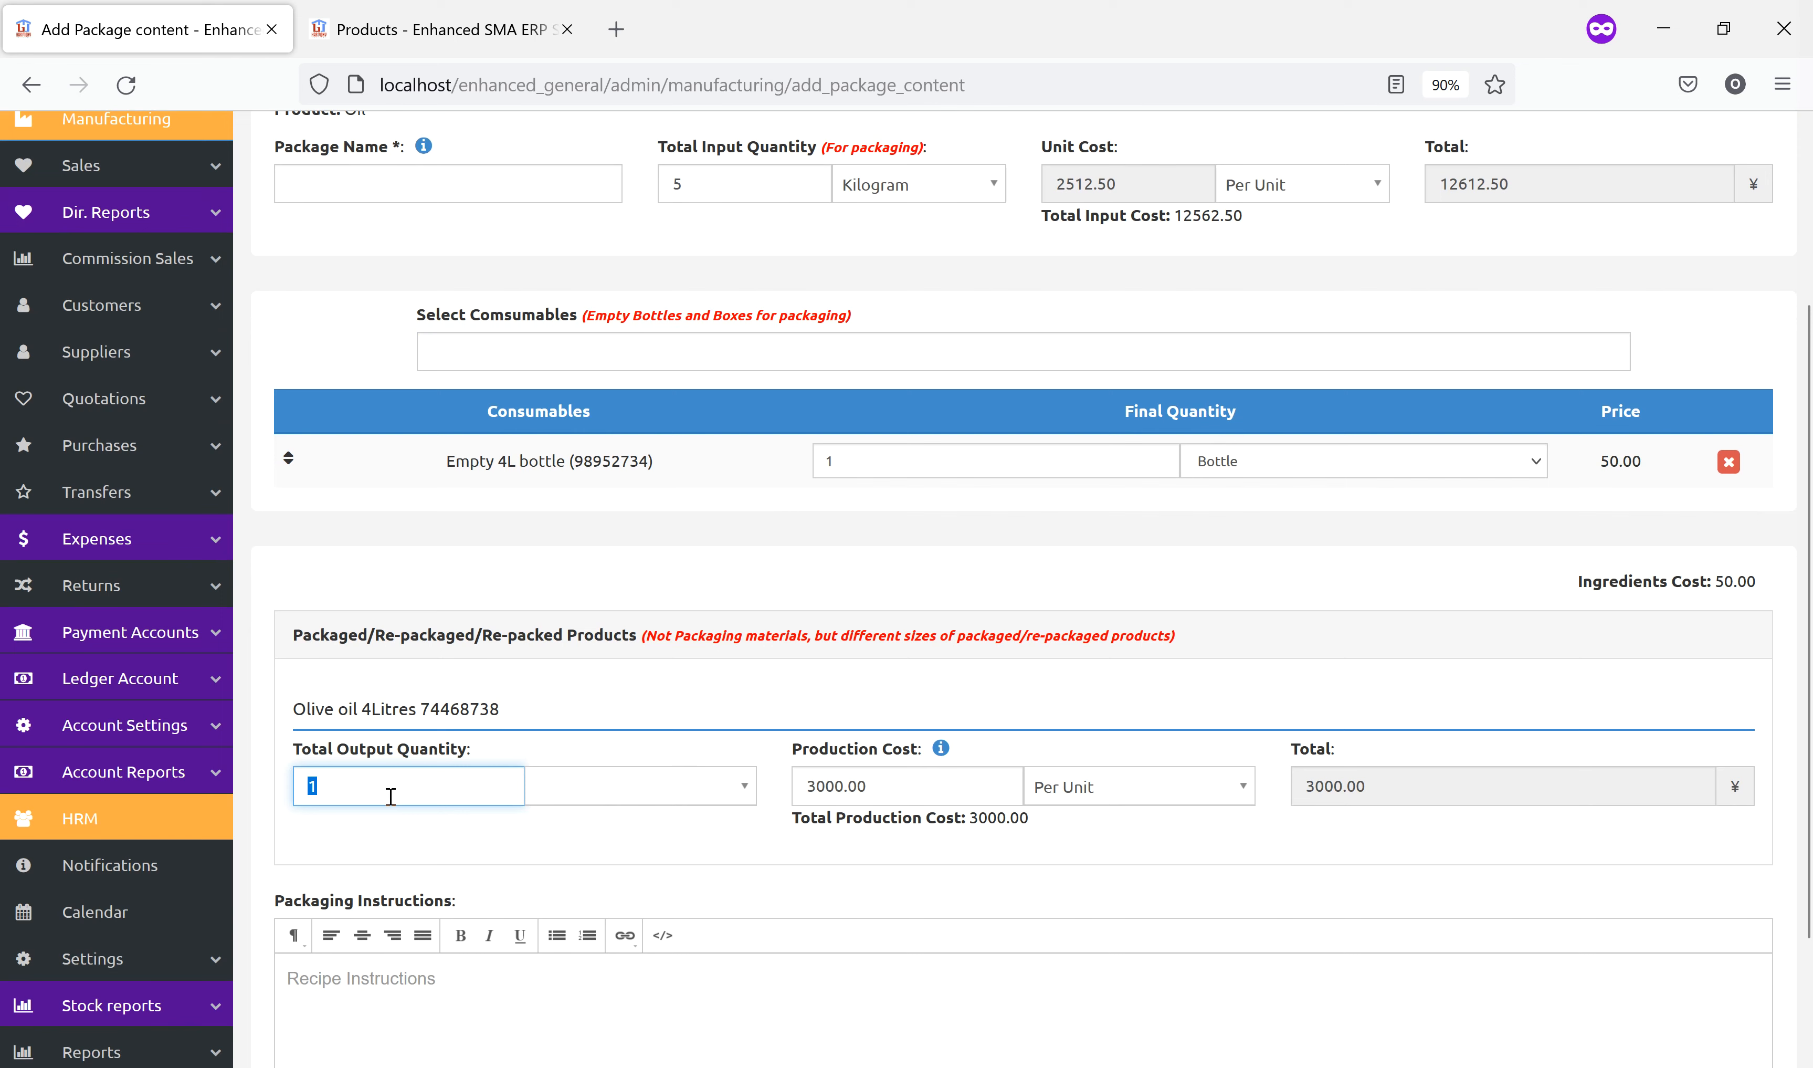
pyautogui.write('5')
pyautogui.press('Return')
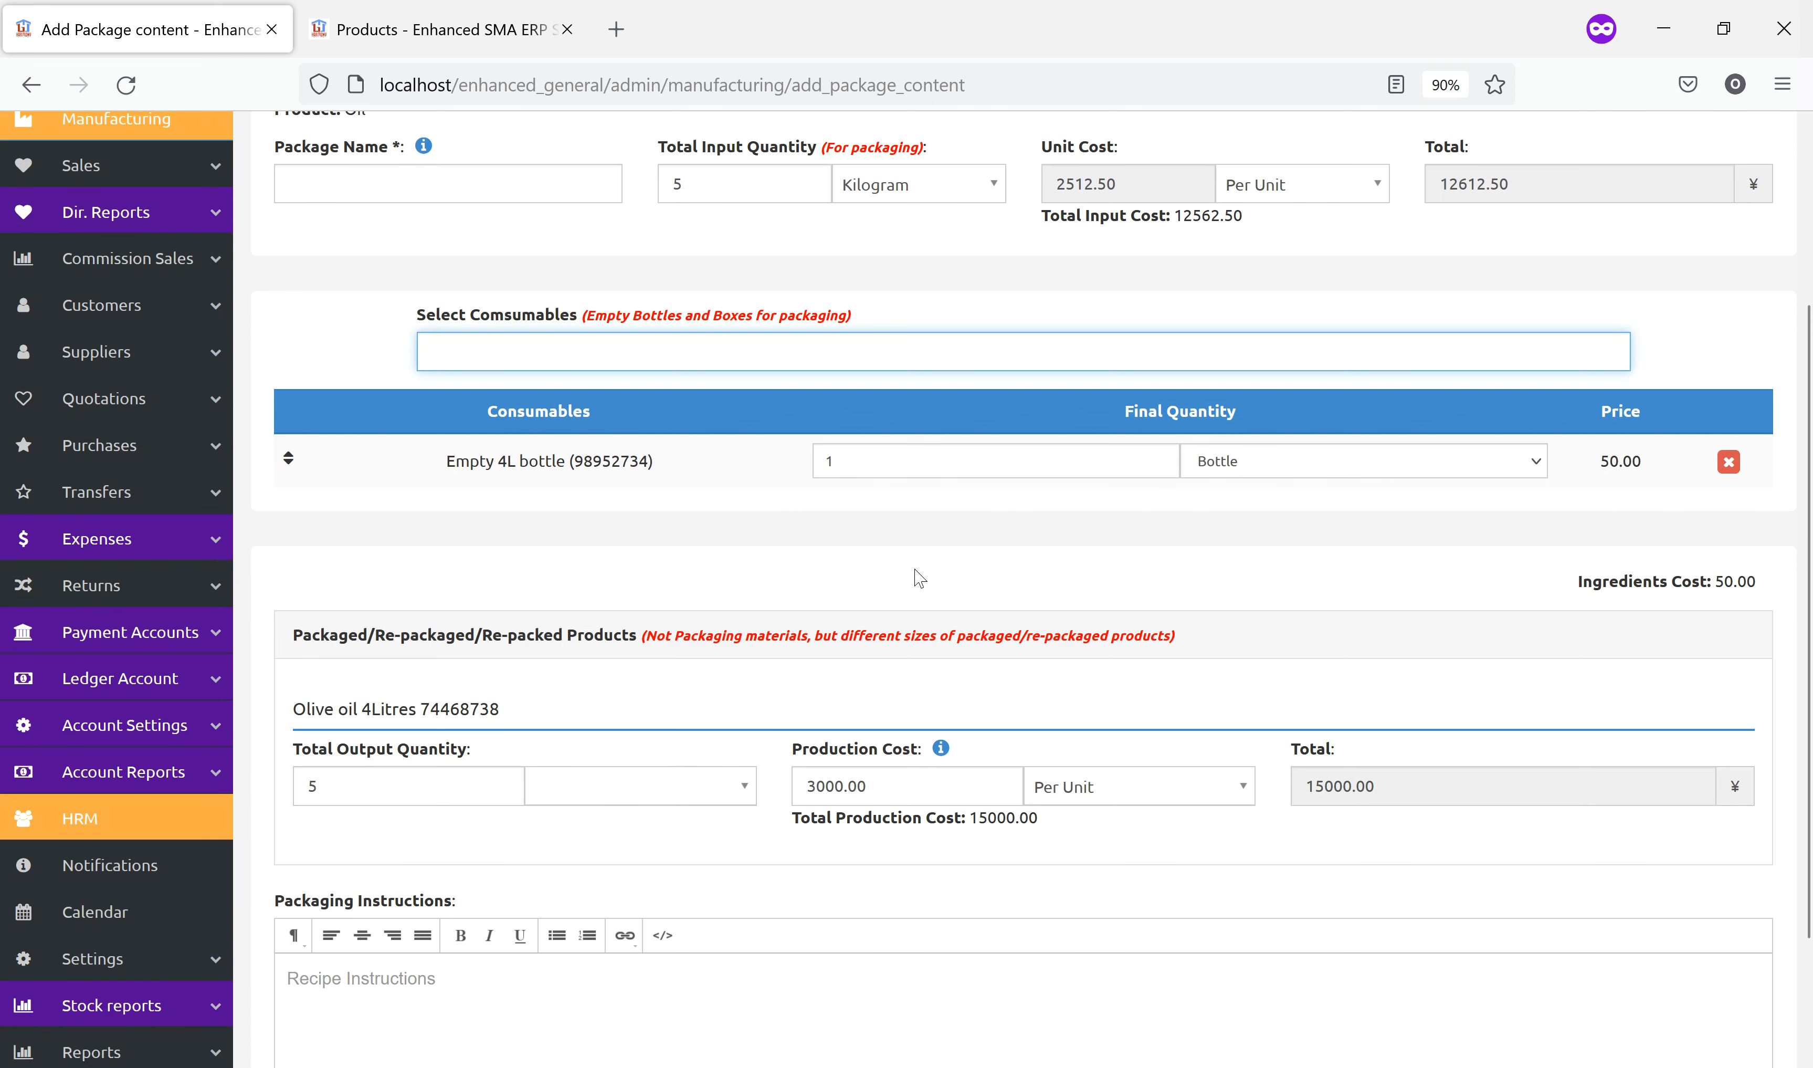
# Set the final quantity of the Empty 4L bottle consumable to 5 bottles.
pyautogui.scroll(3, 1013, 595)
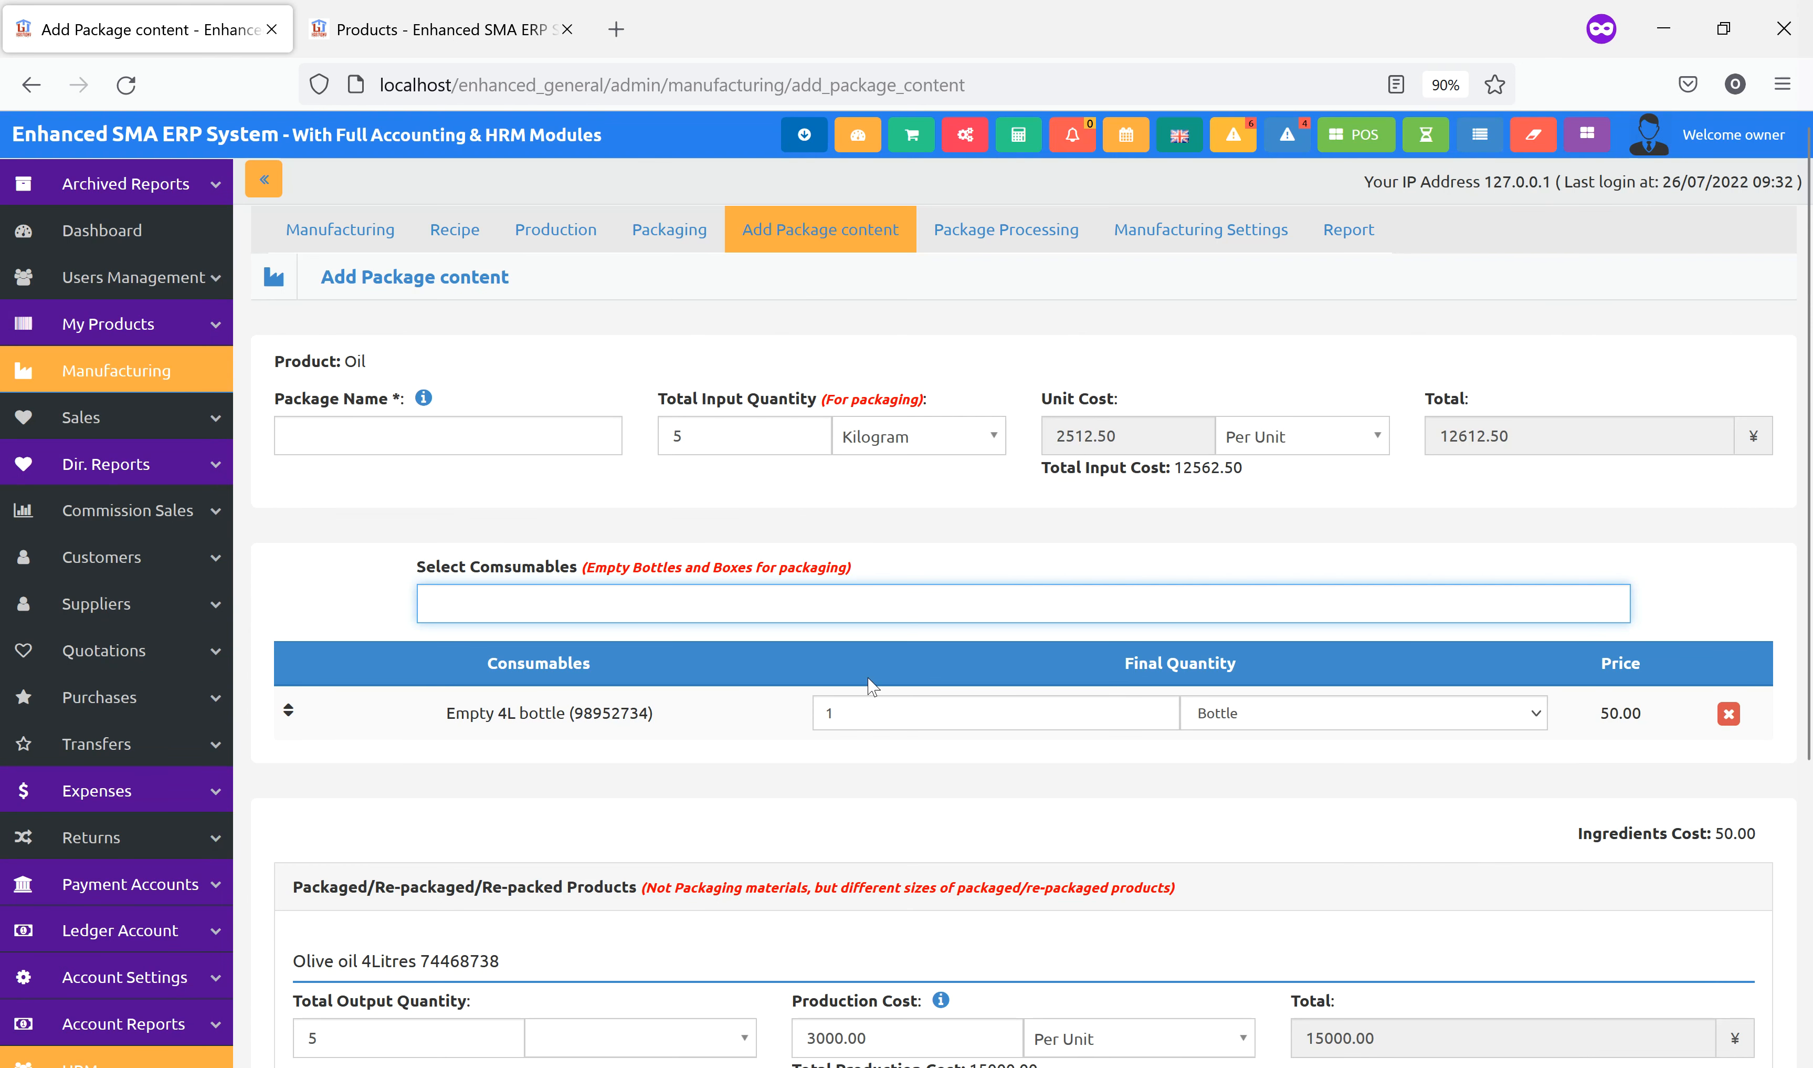
pyautogui.click(835, 710)
pyautogui.write('5')
pyautogui.press('Return')
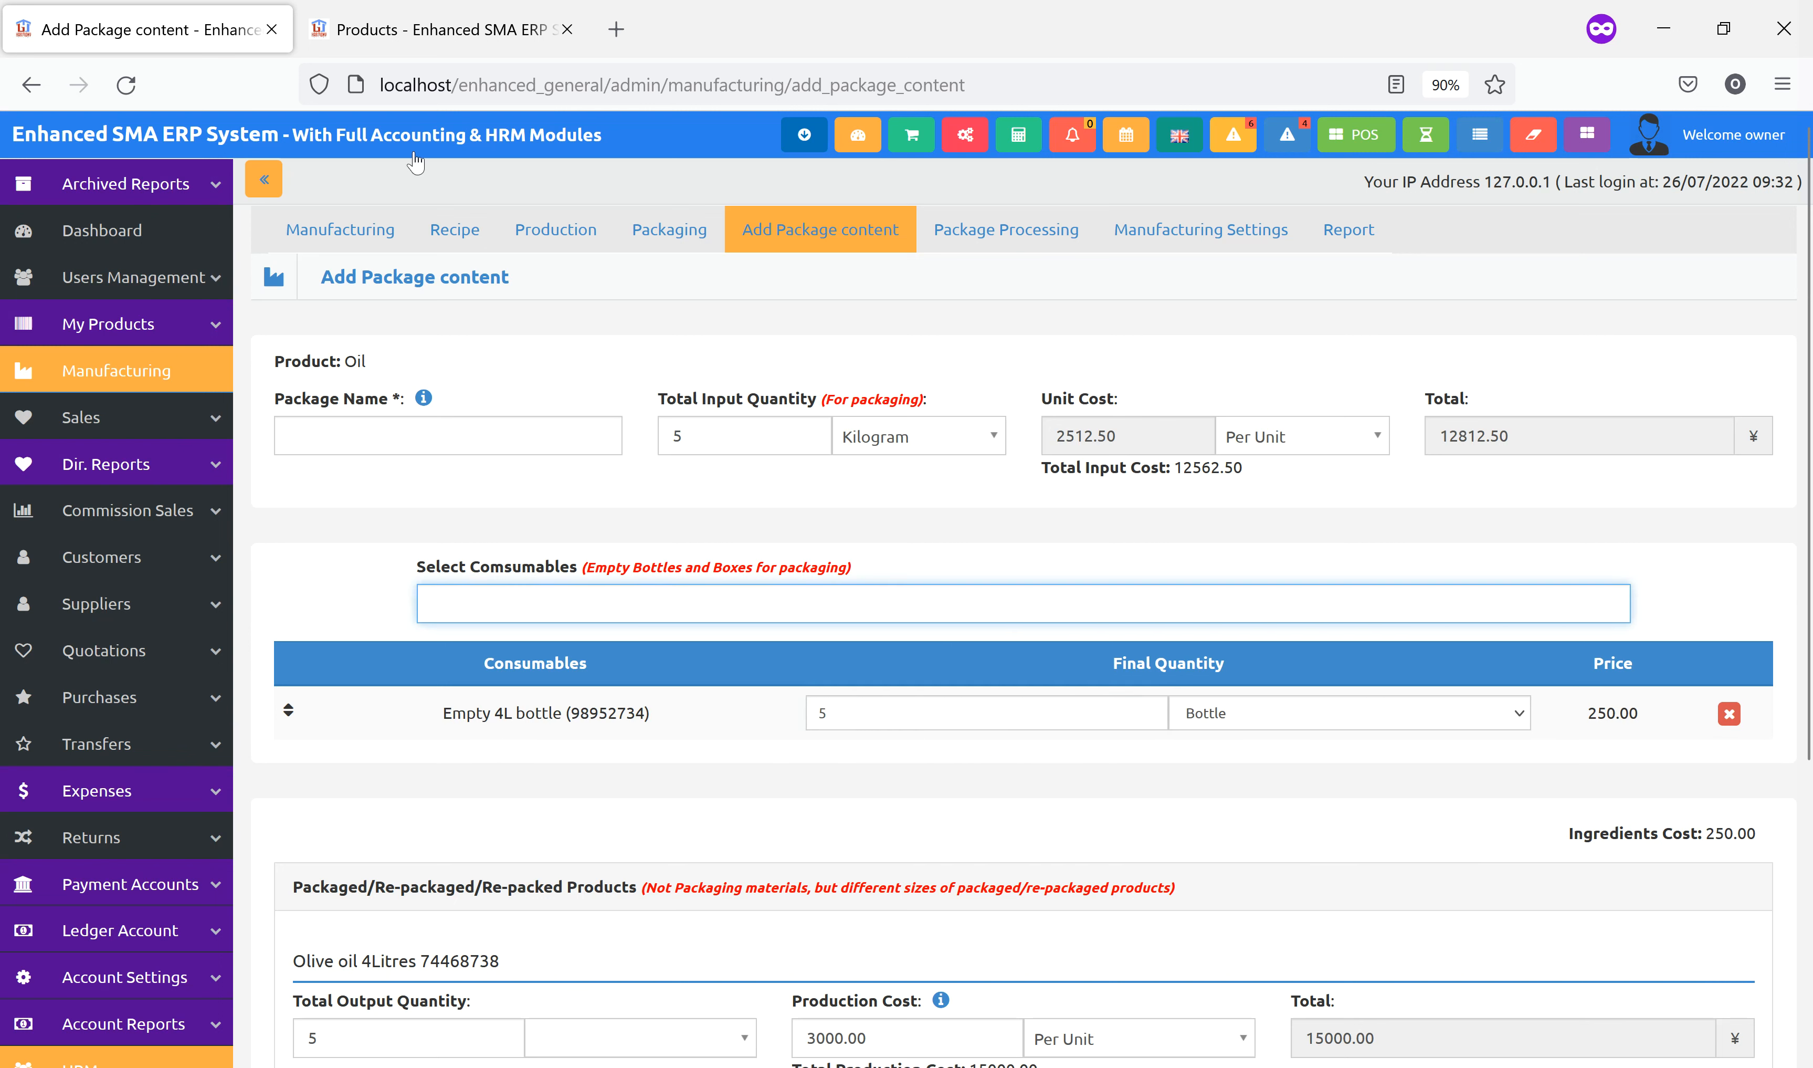
# Mark Empty 4L bottle in the product list to check its stock, and review the filled-in package content form.
pyautogui.click(424, 31)
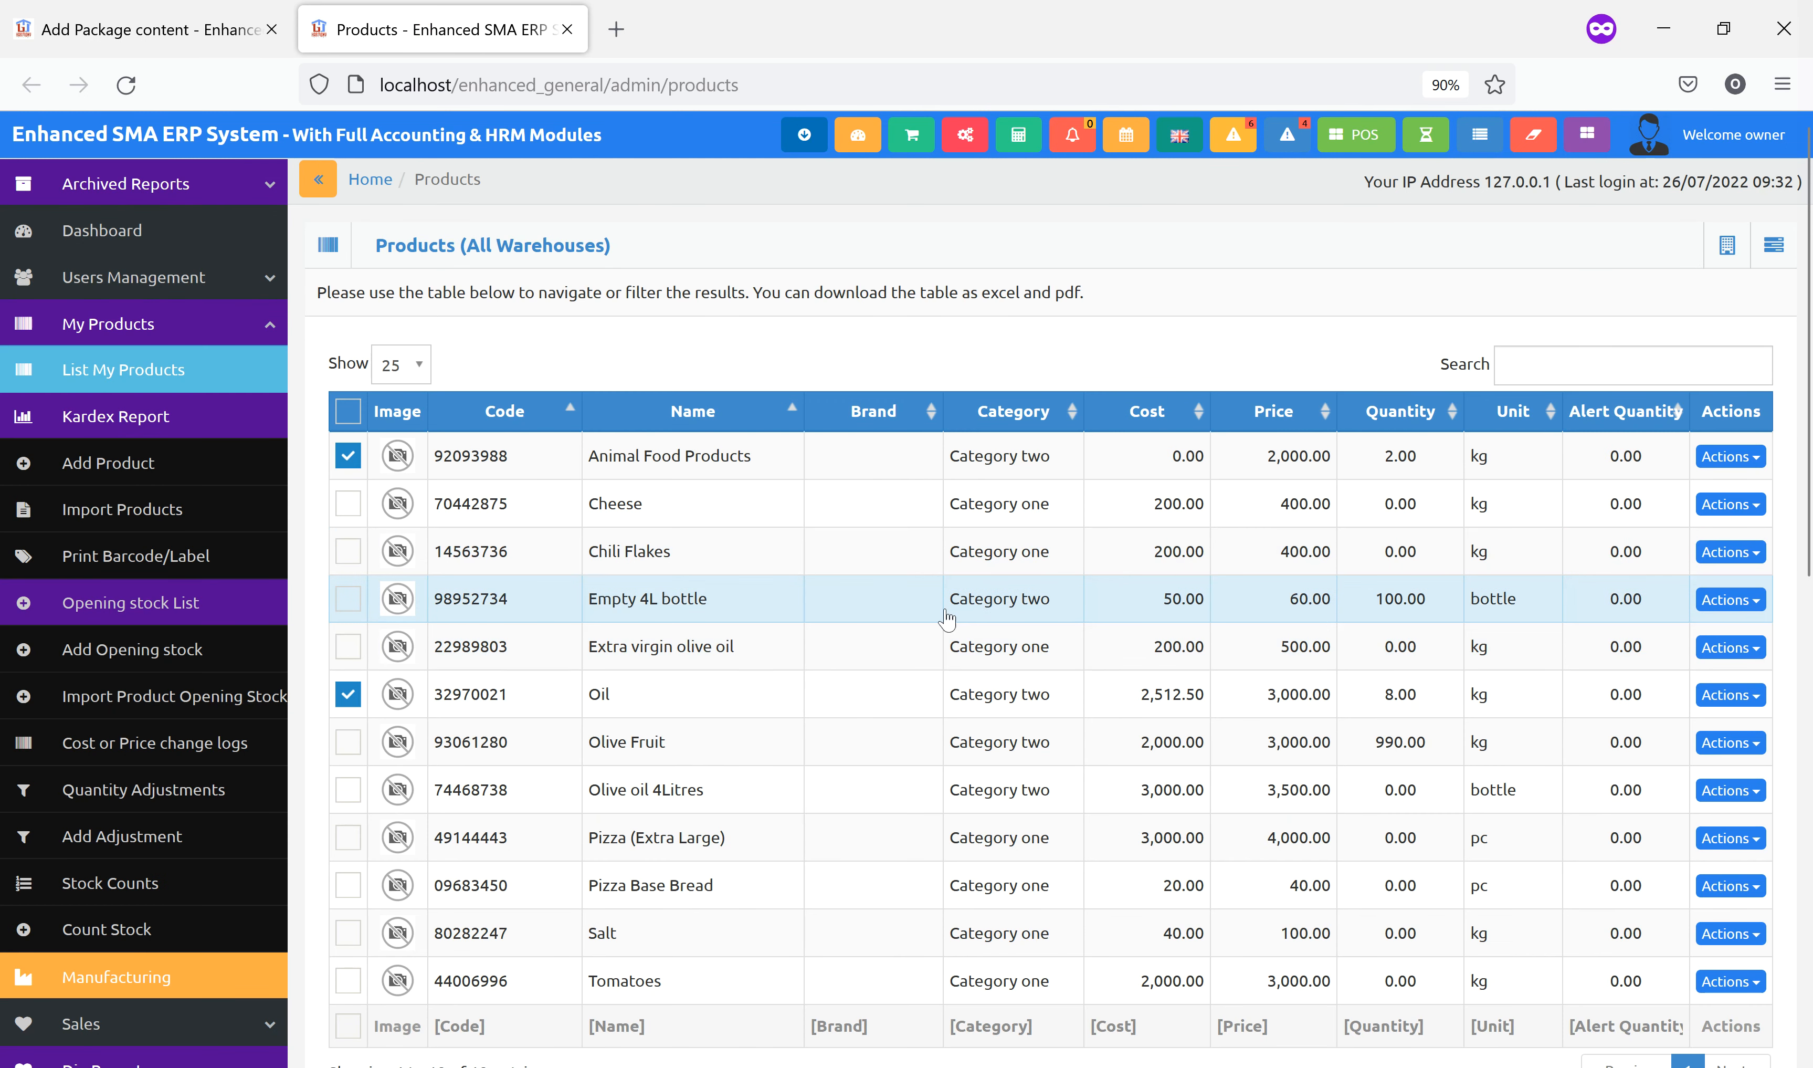
pyautogui.click(348, 600)
pyautogui.click(172, 49)
pyautogui.scroll(-5, 1378, 770)
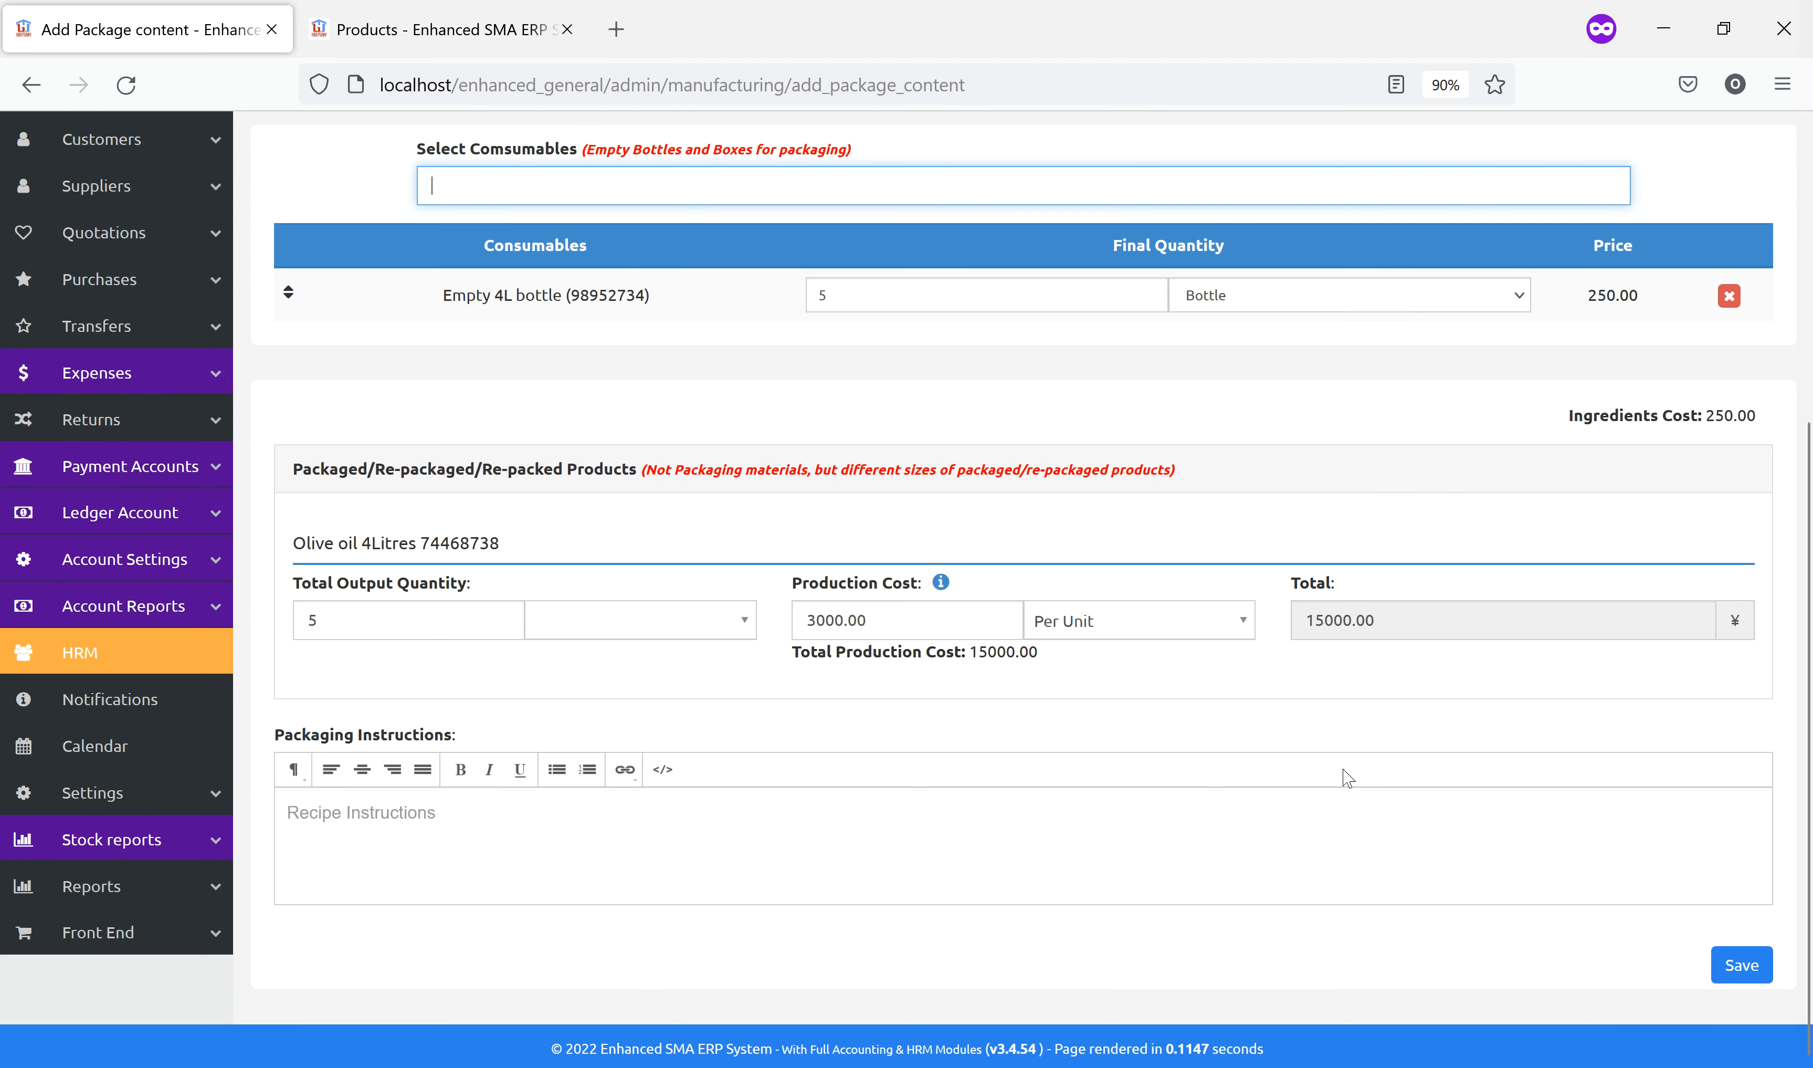
pyautogui.scroll(5, 1371, 774)
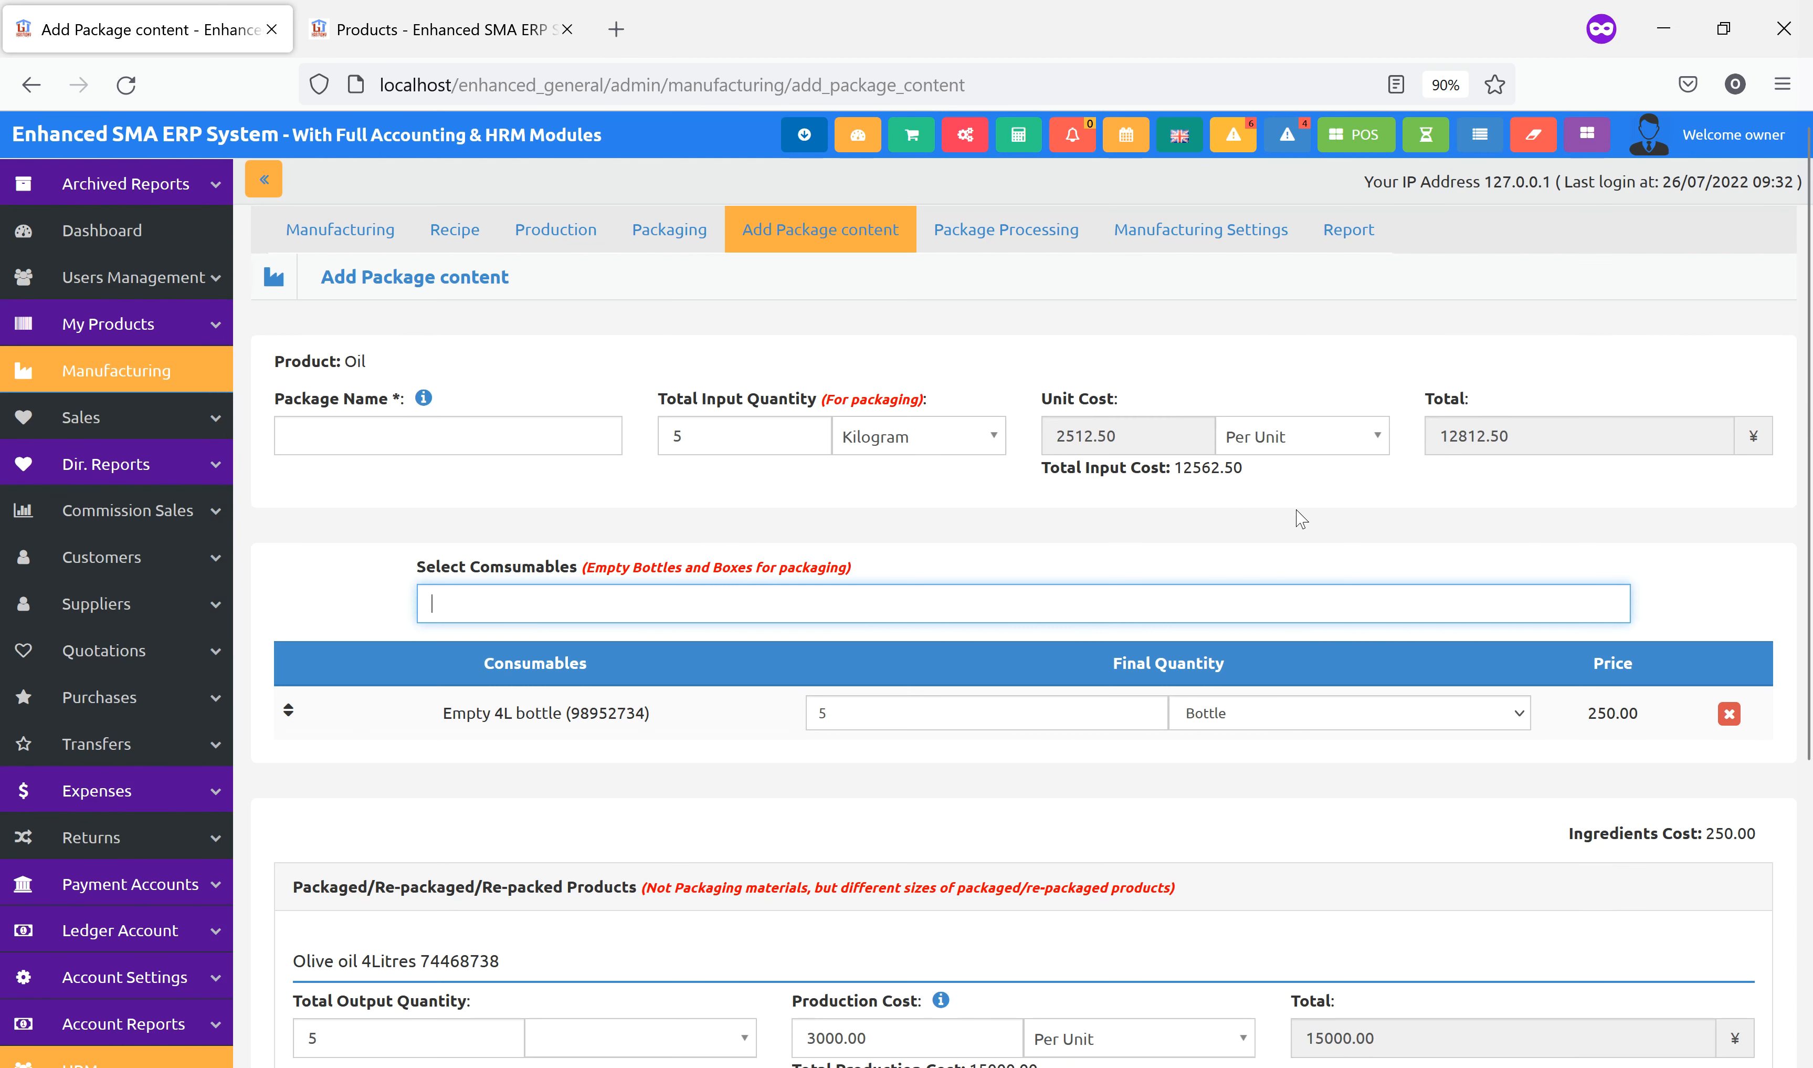
# Review the filled-in package content form and try to save it.
pyautogui.scroll(-3, 1376, 696)
pyautogui.scroll(3, 1367, 700)
pyautogui.scroll(-5, 1348, 764)
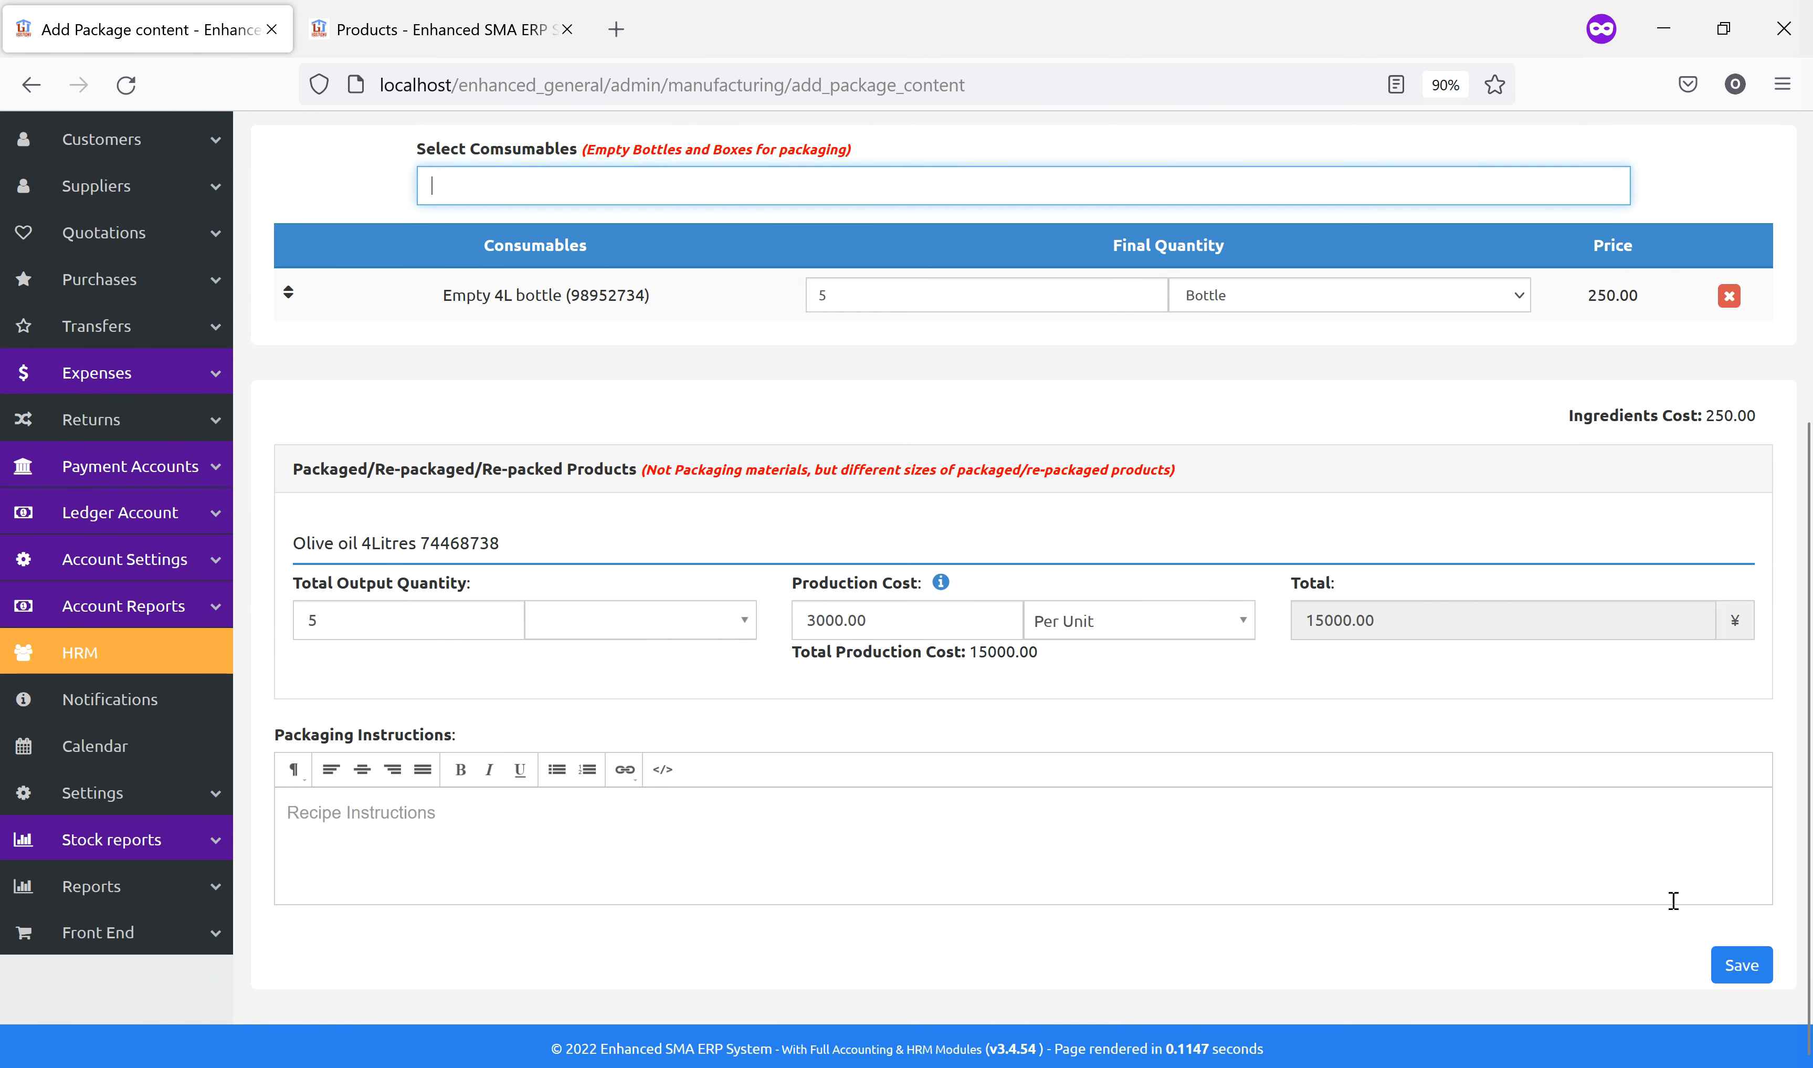
pyautogui.click(1745, 979)
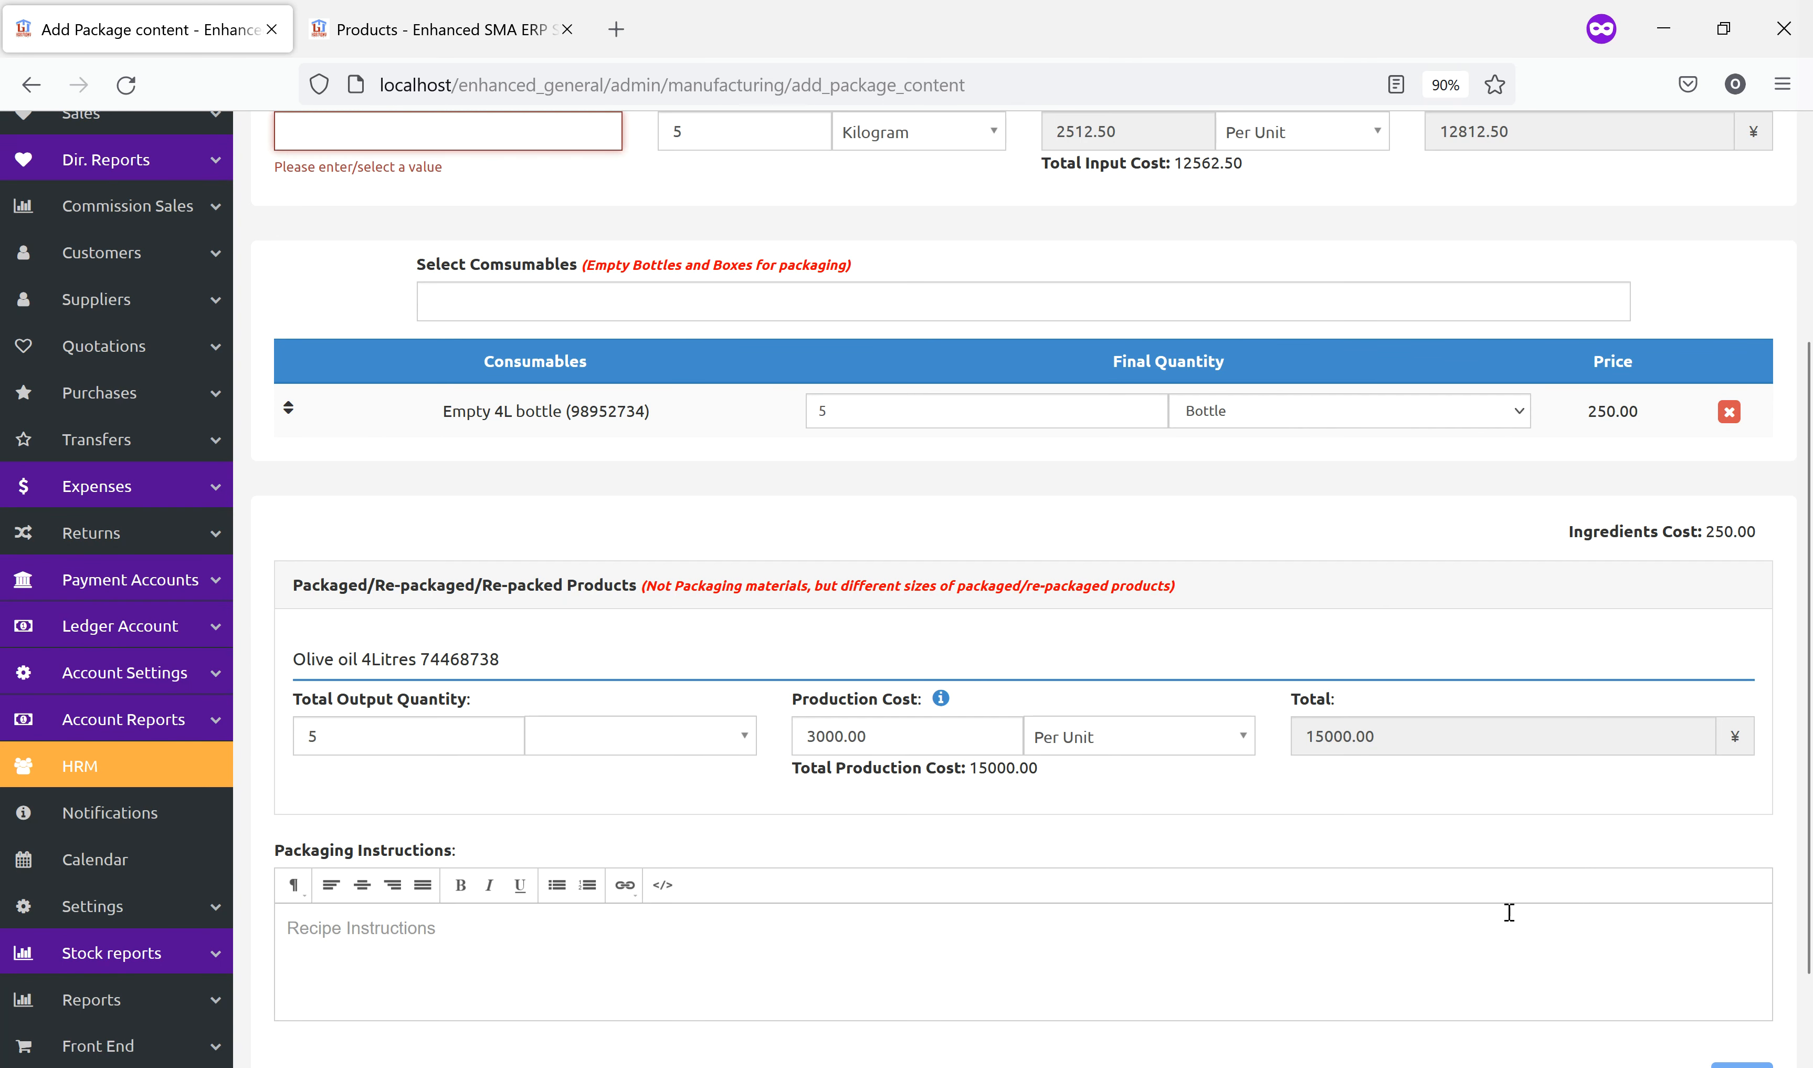
# Name the package "Packaging of 4Litres Oil" and save the package content.
pyautogui.scroll(5, 731, 477)
pyautogui.click(452, 431)
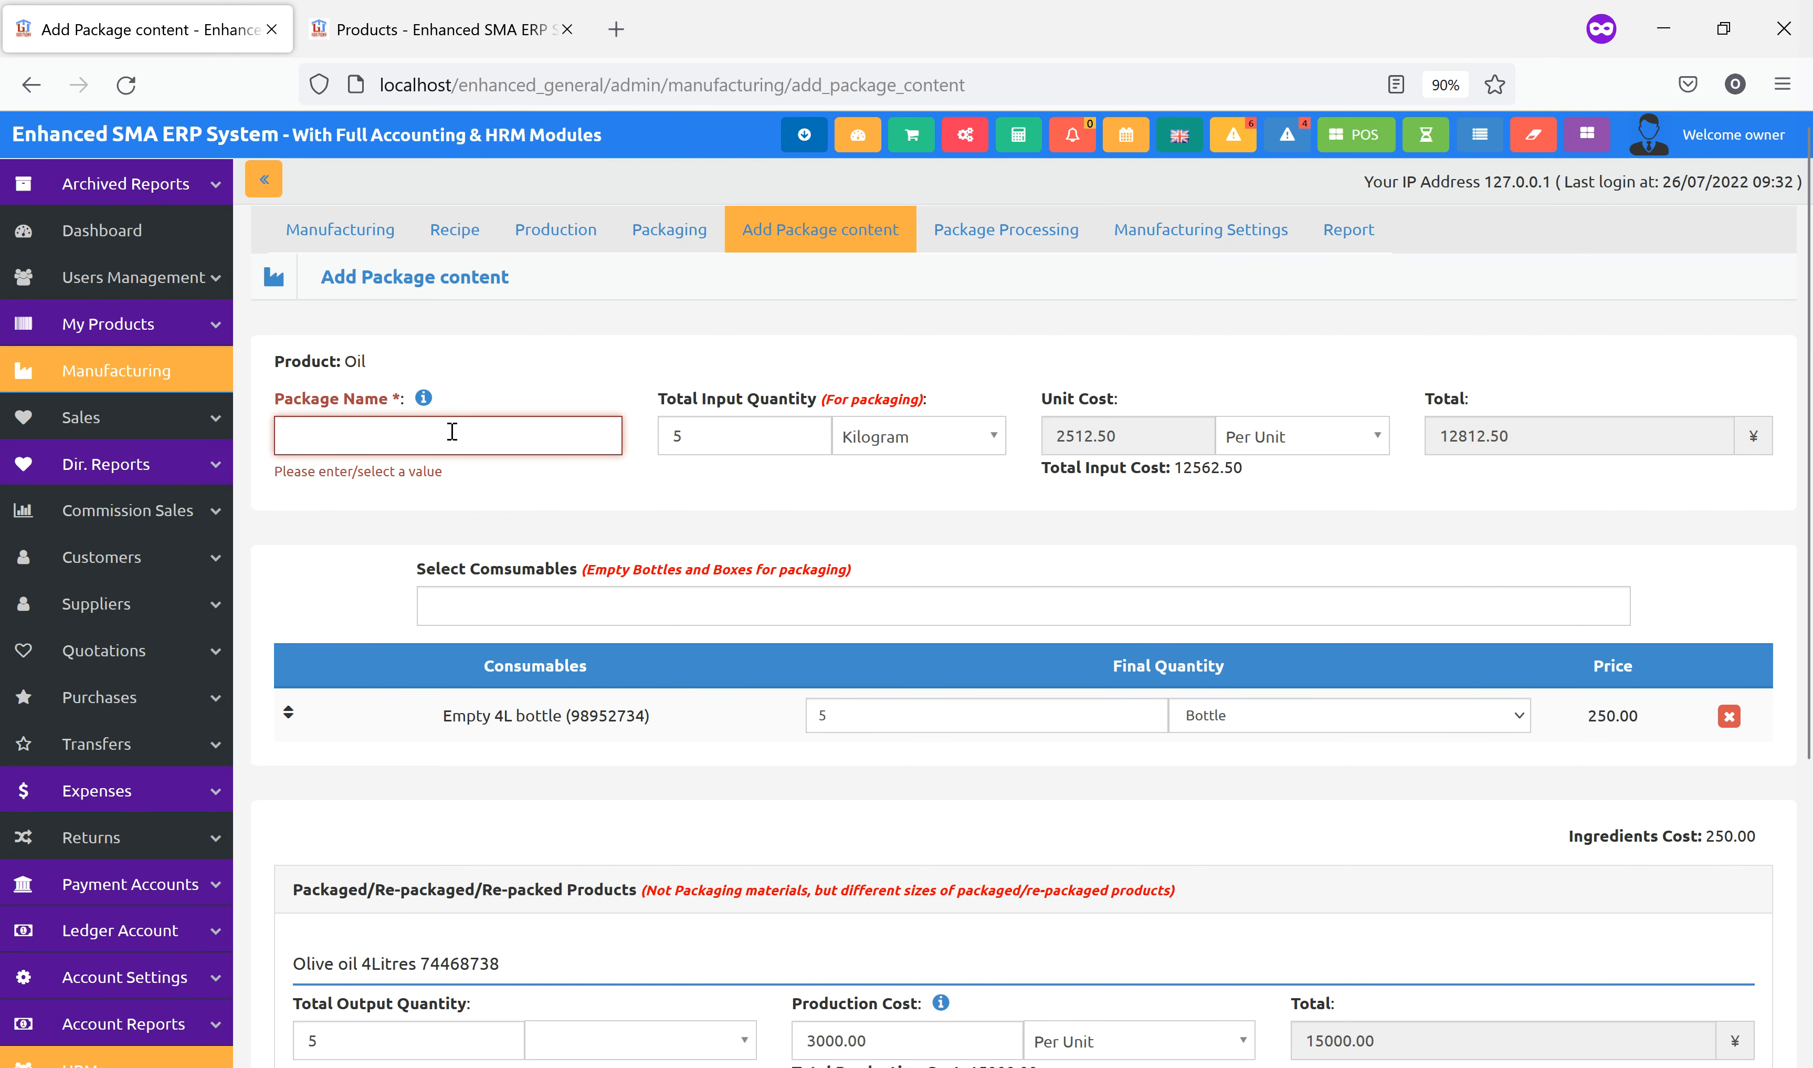
pyautogui.write('Packa')
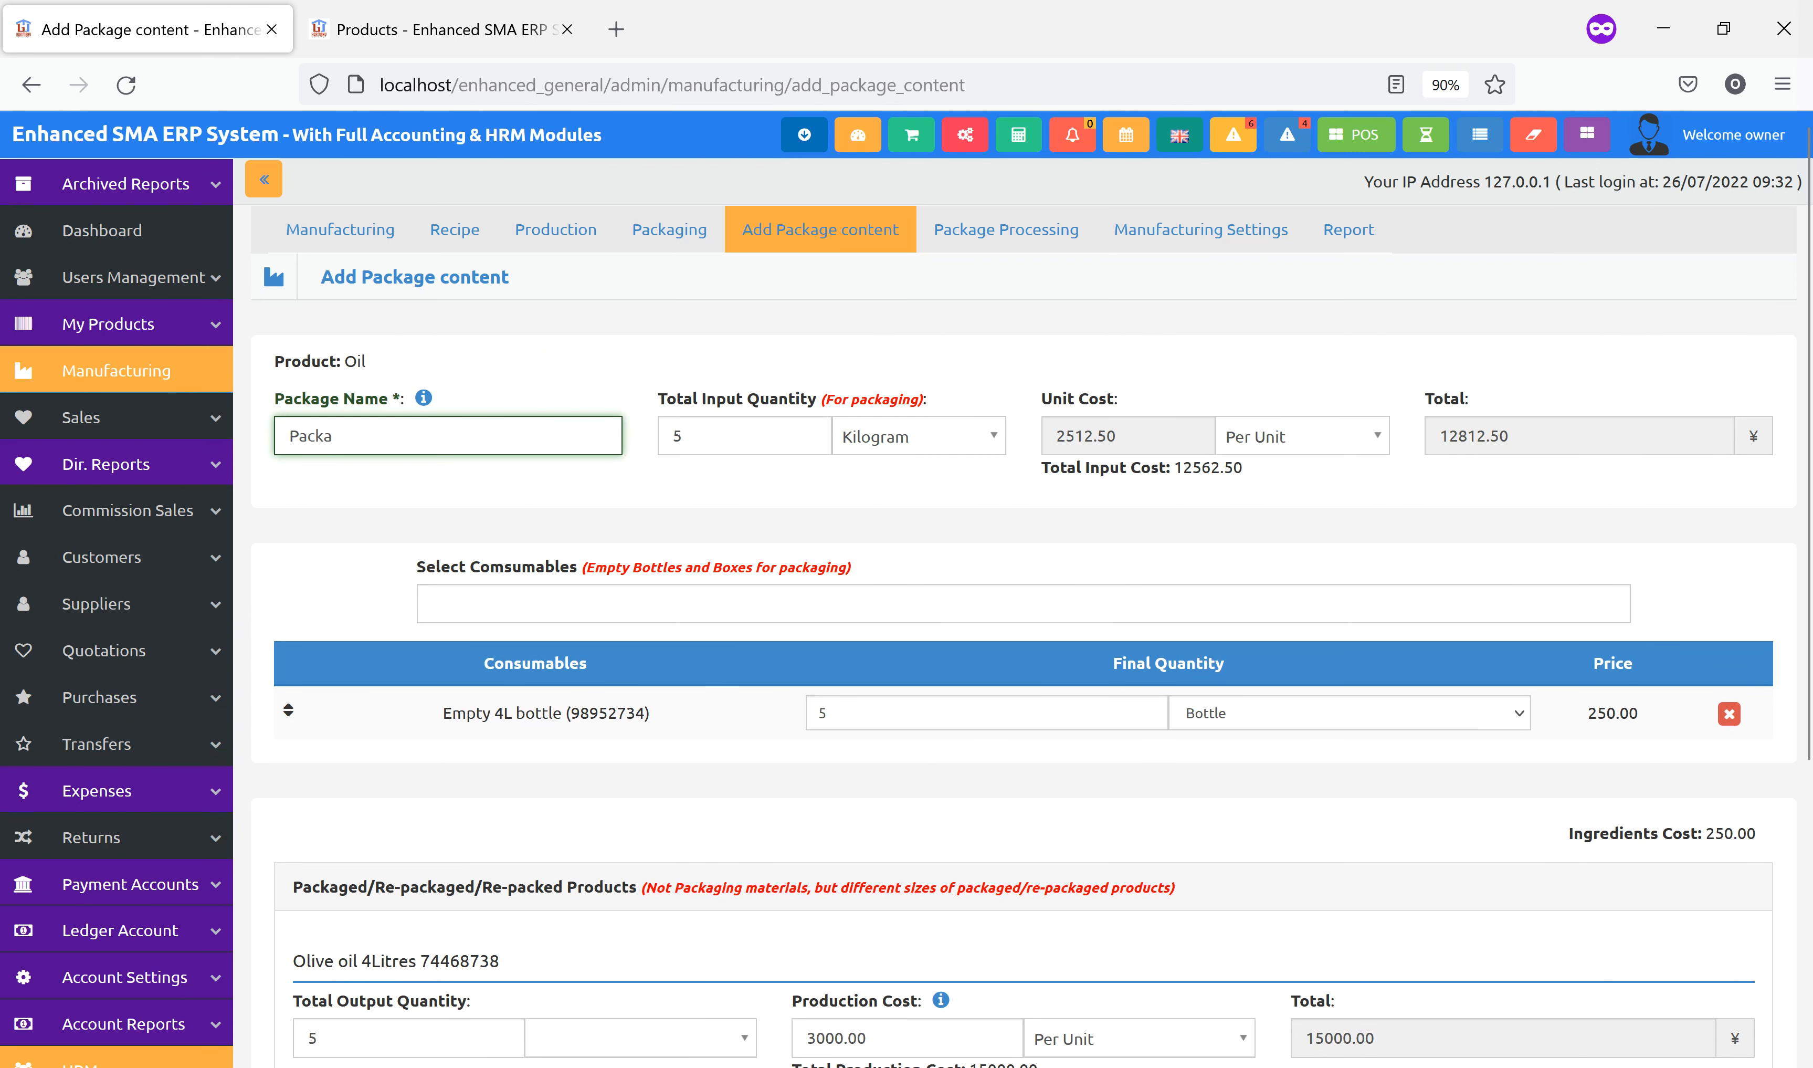
pyautogui.write('ge')
pyautogui.press('BackSpace')
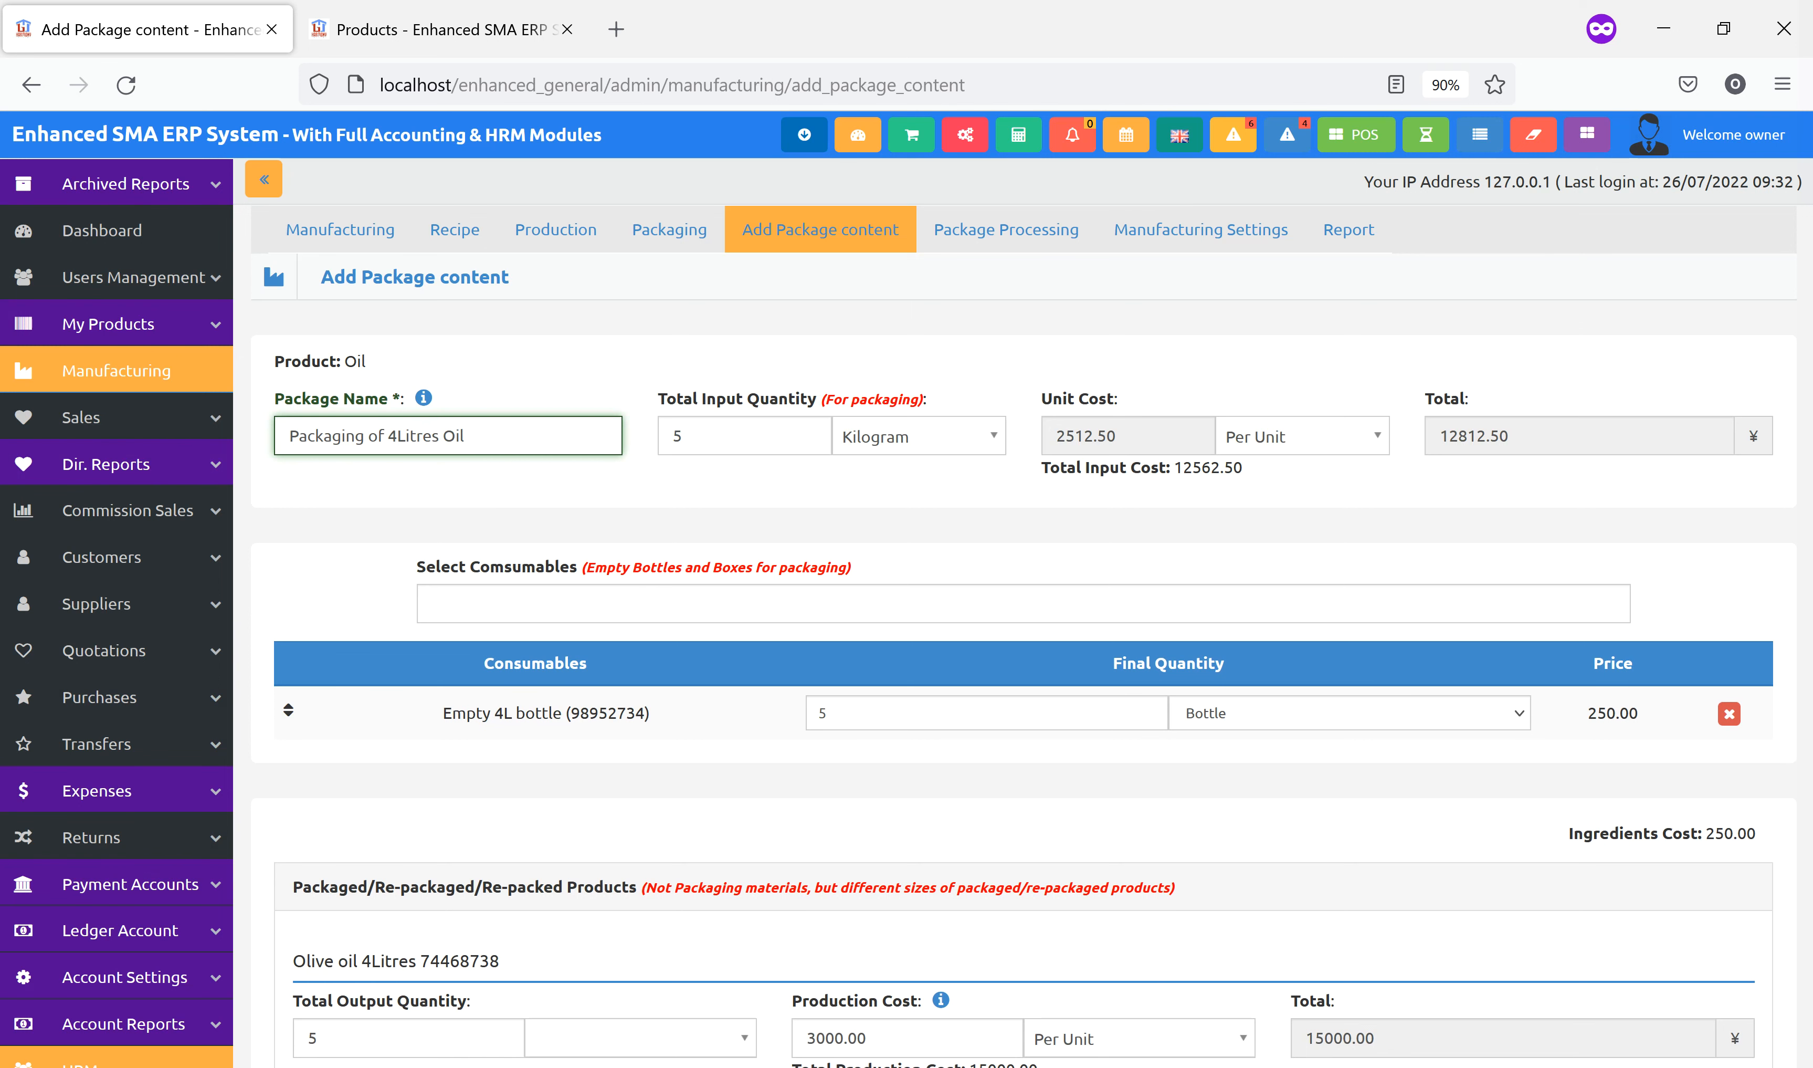
pyautogui.click(928, 499)
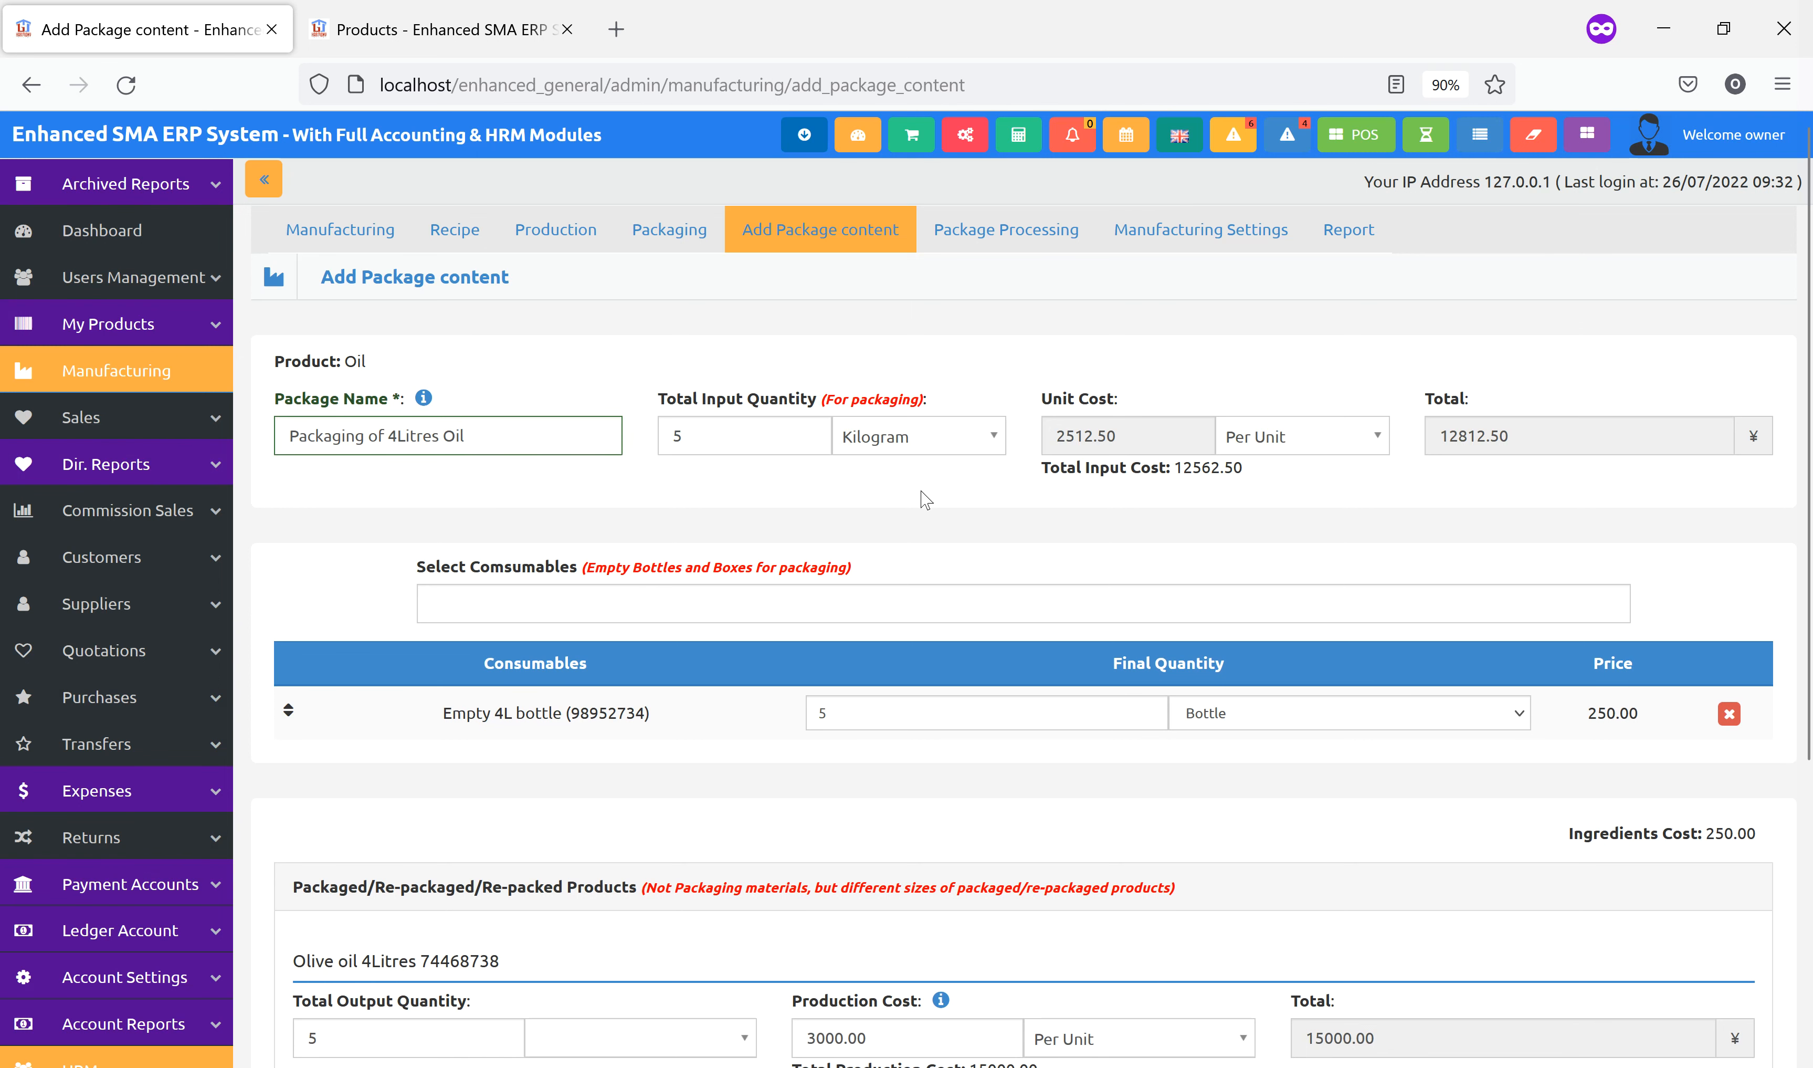
pyautogui.scroll(-5, 1160, 561)
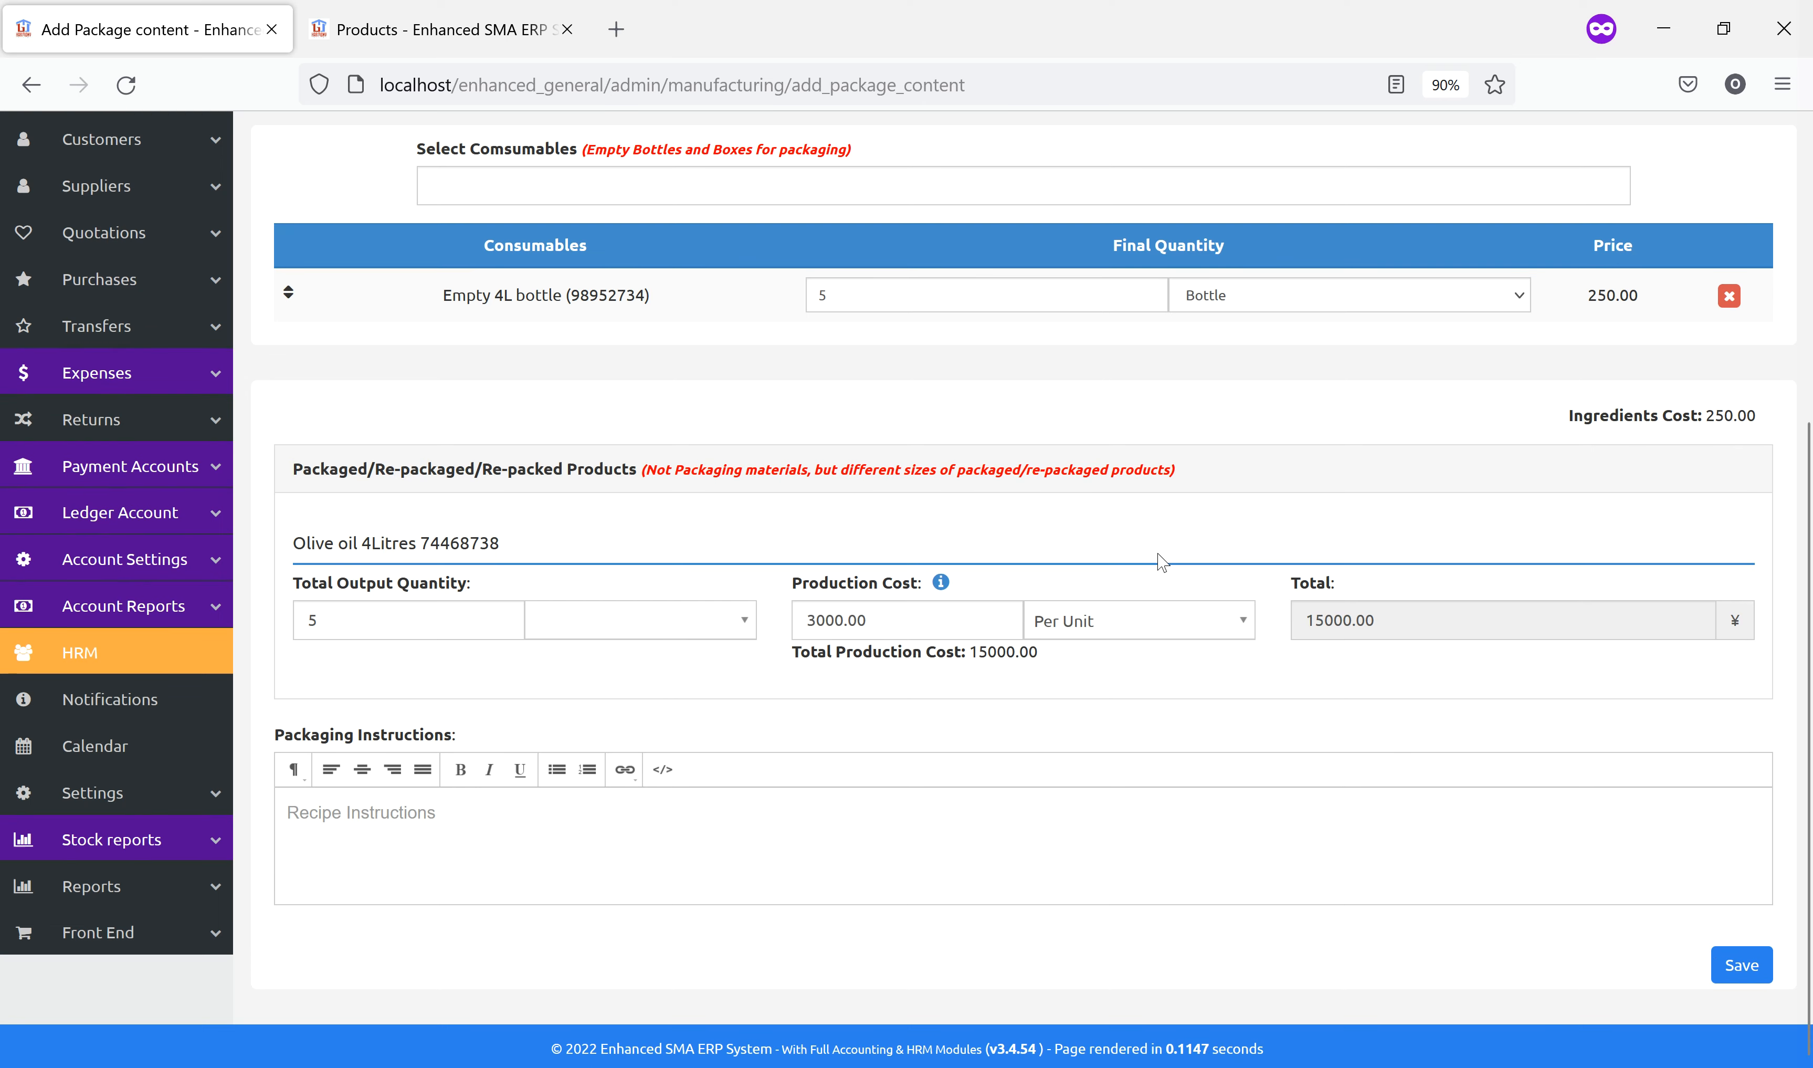
pyautogui.click(1719, 962)
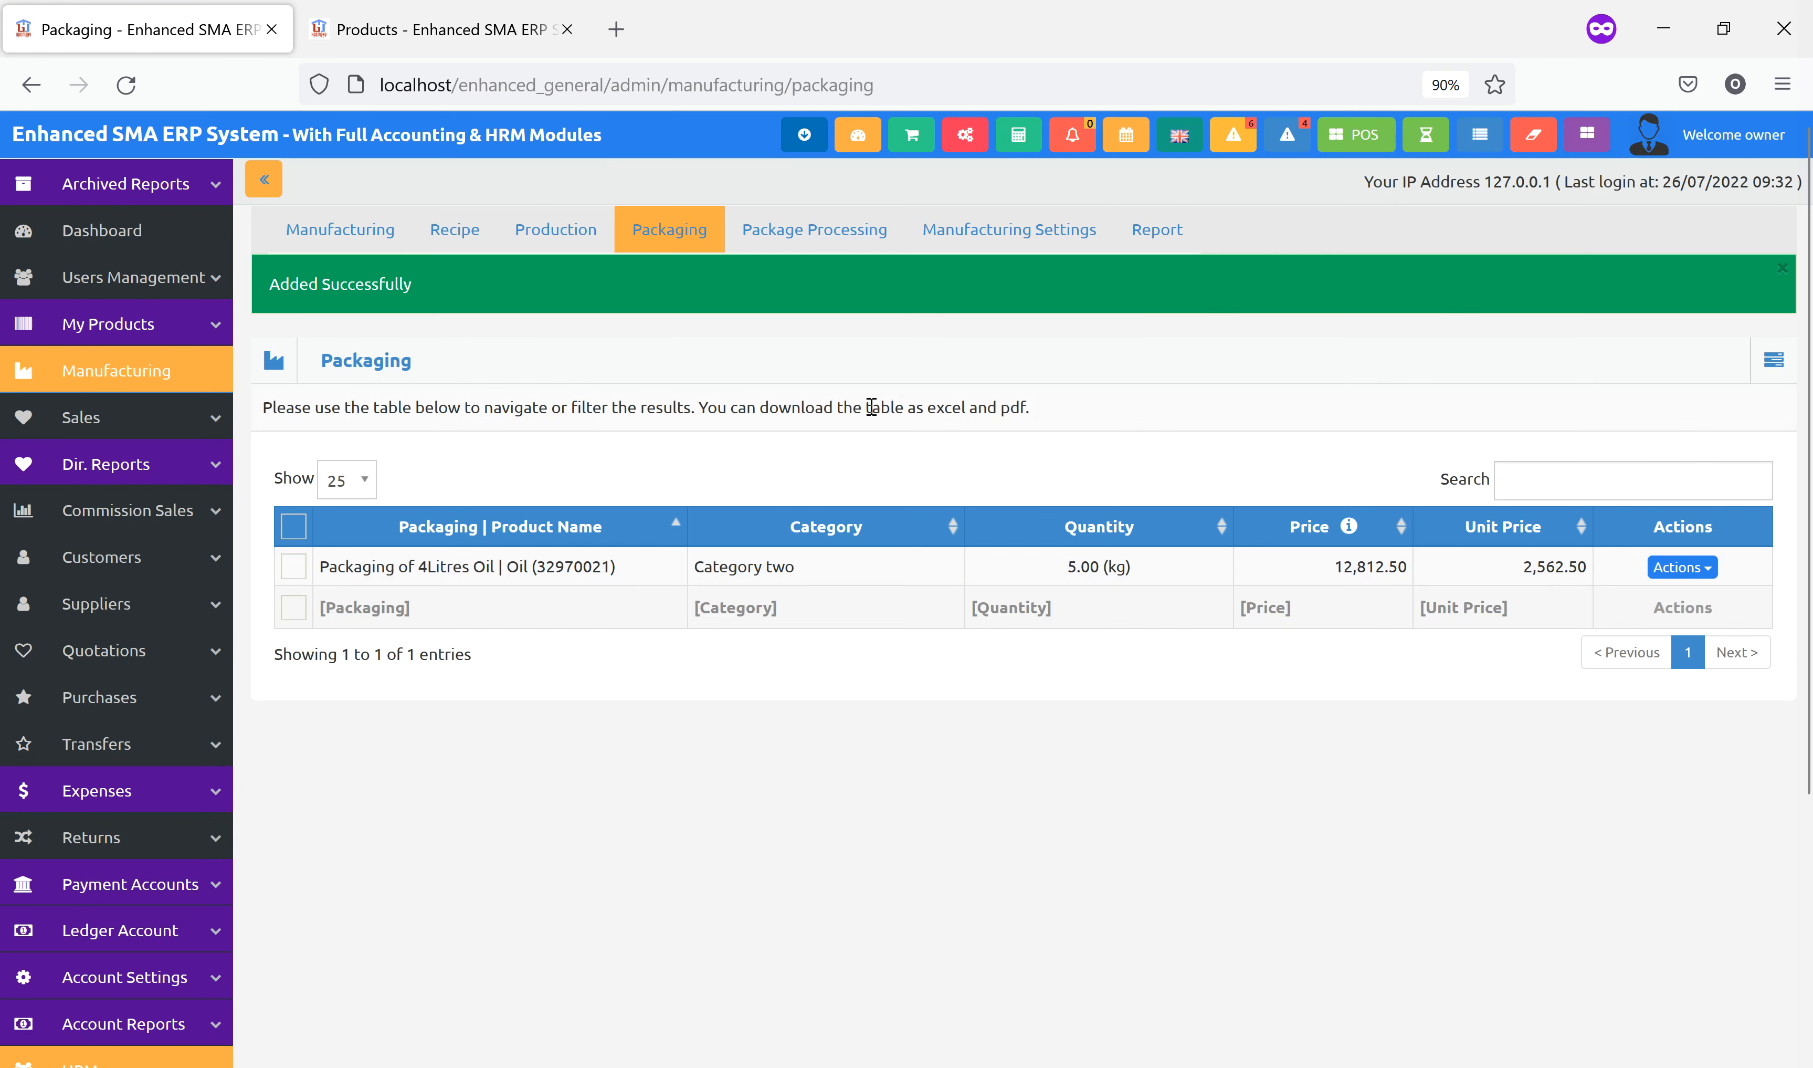
# Start a new package processing entry for the product Packaging of 4Litres Oil and review its quantities and costs.
pyautogui.click(814, 228)
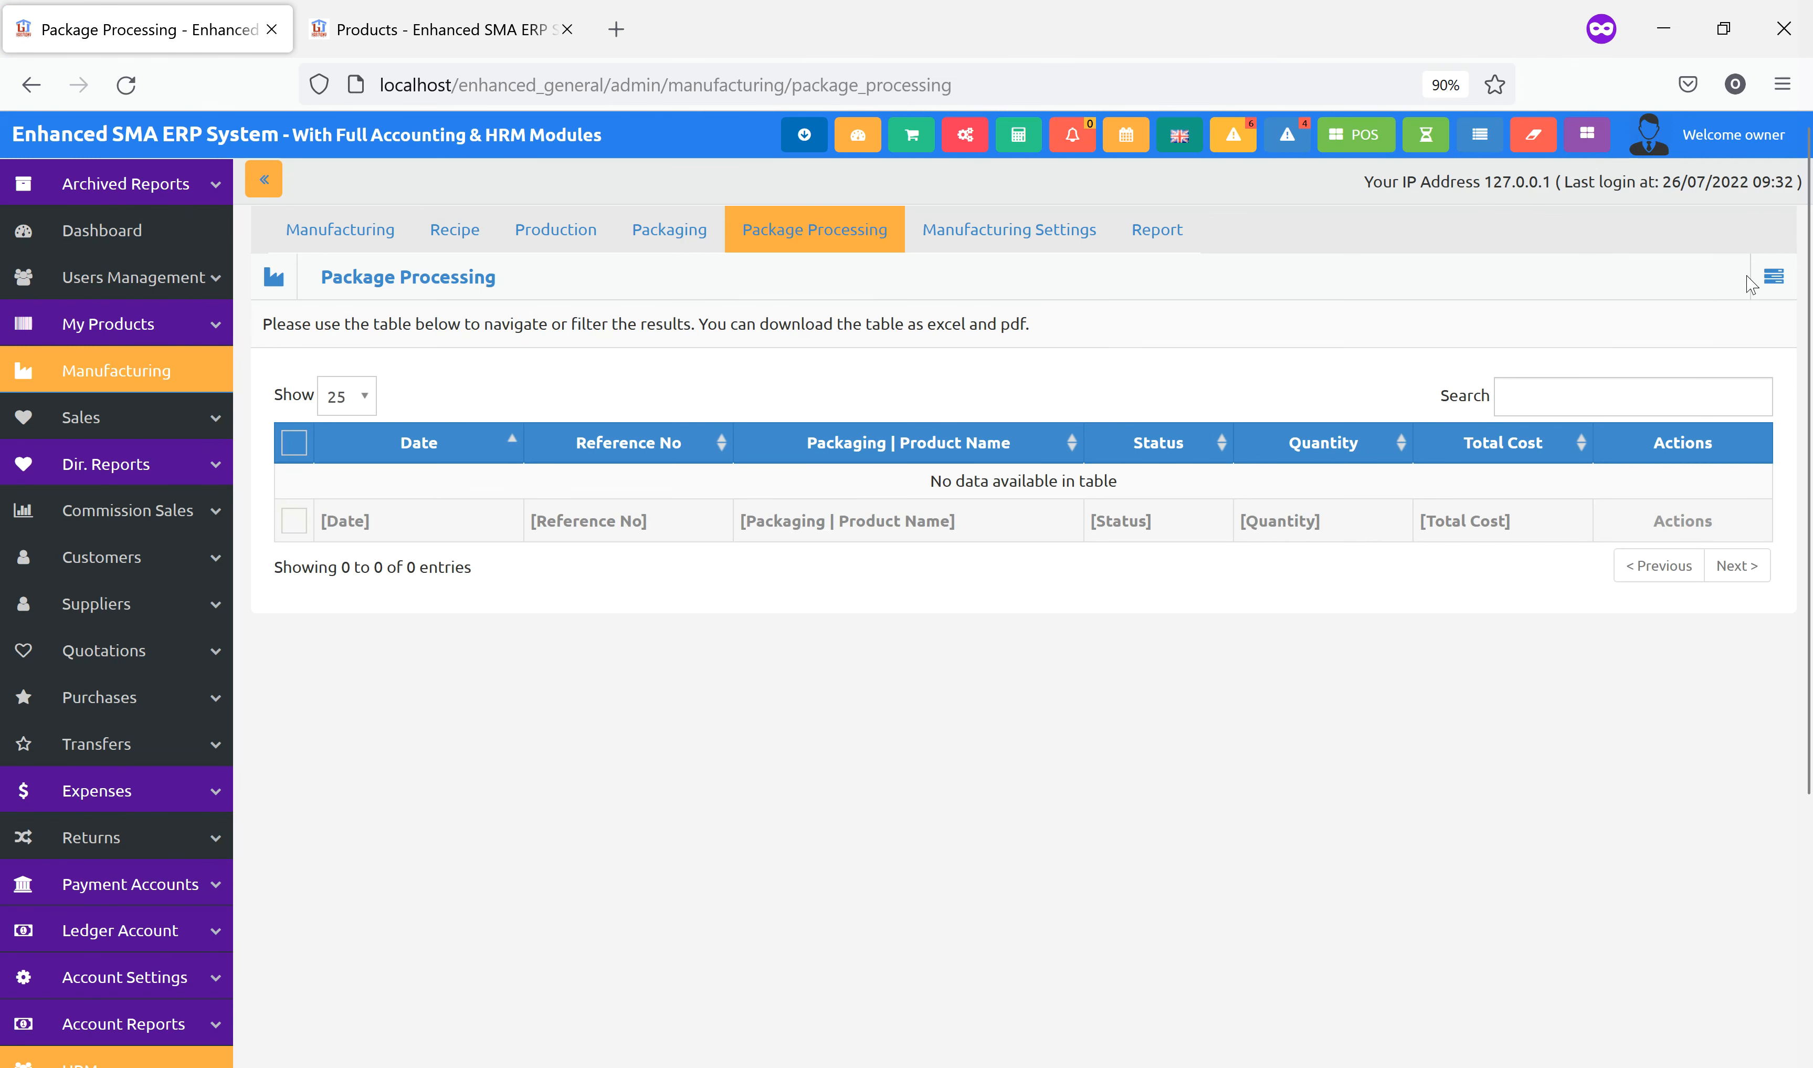
pyautogui.click(1773, 277)
pyautogui.click(1667, 321)
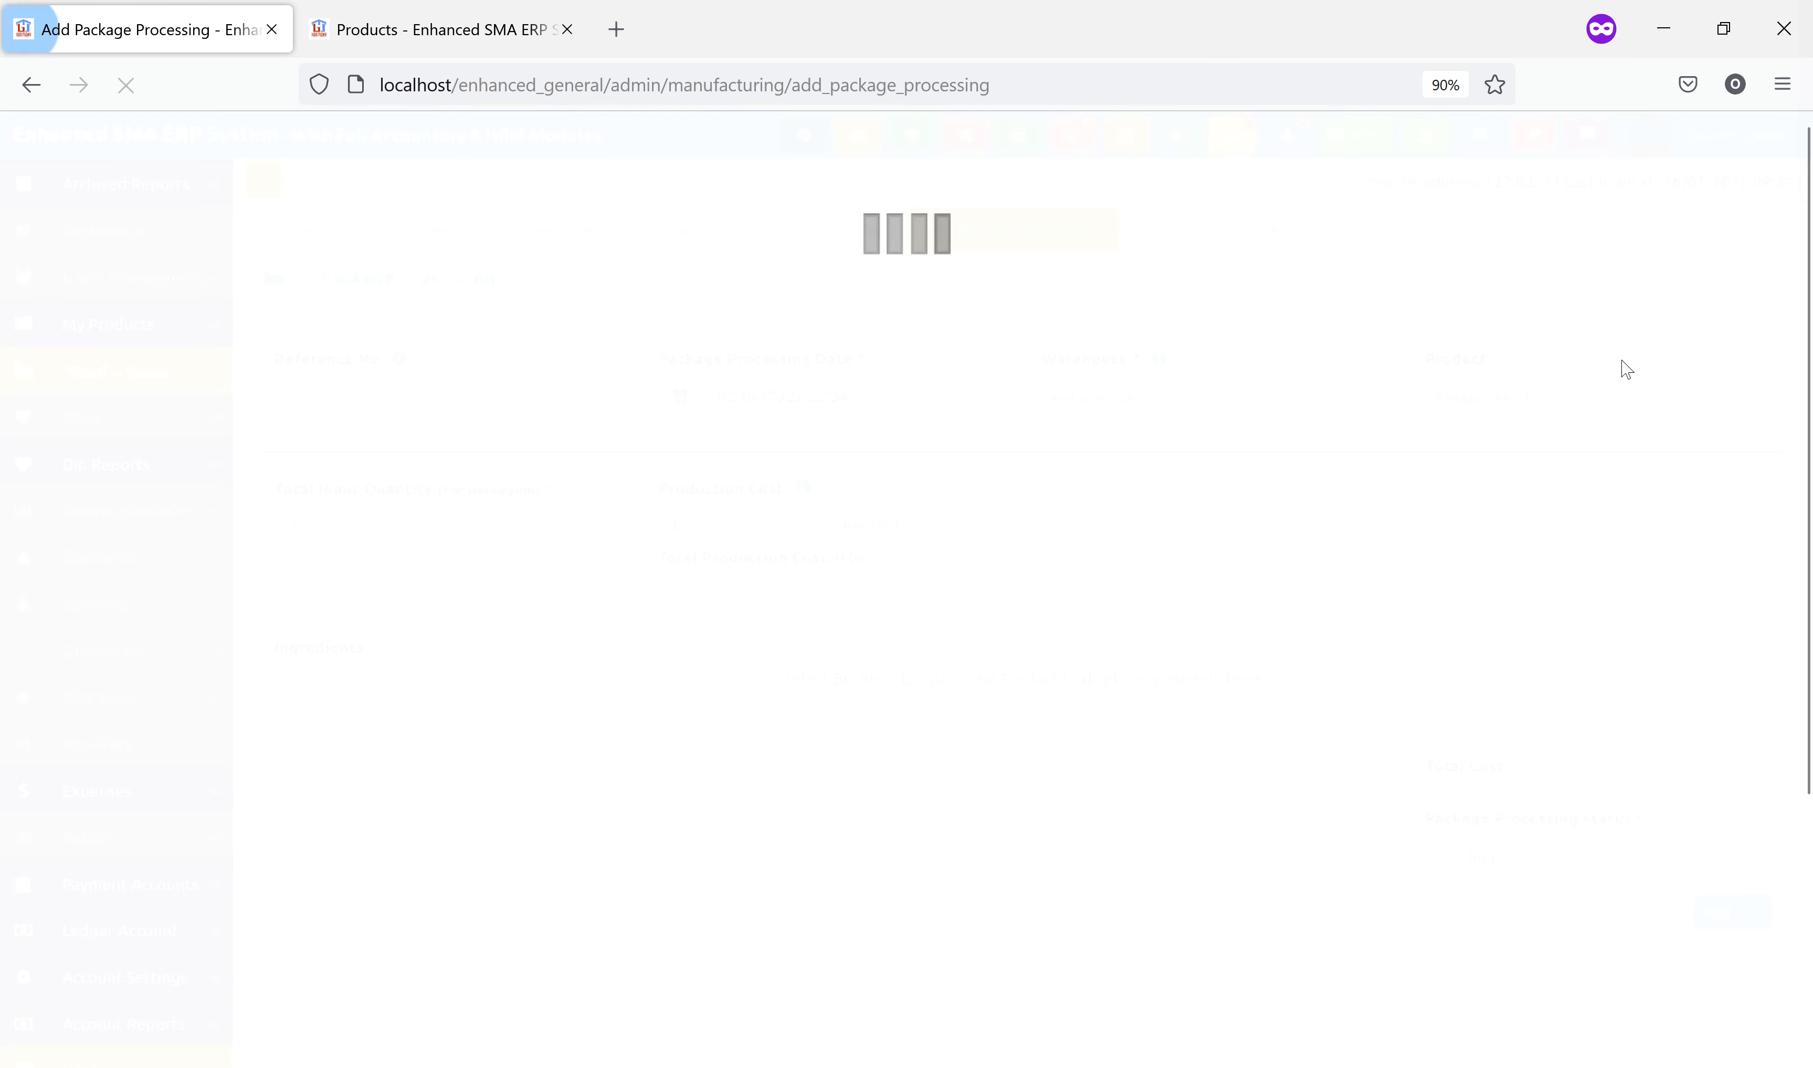
pyautogui.click(1574, 399)
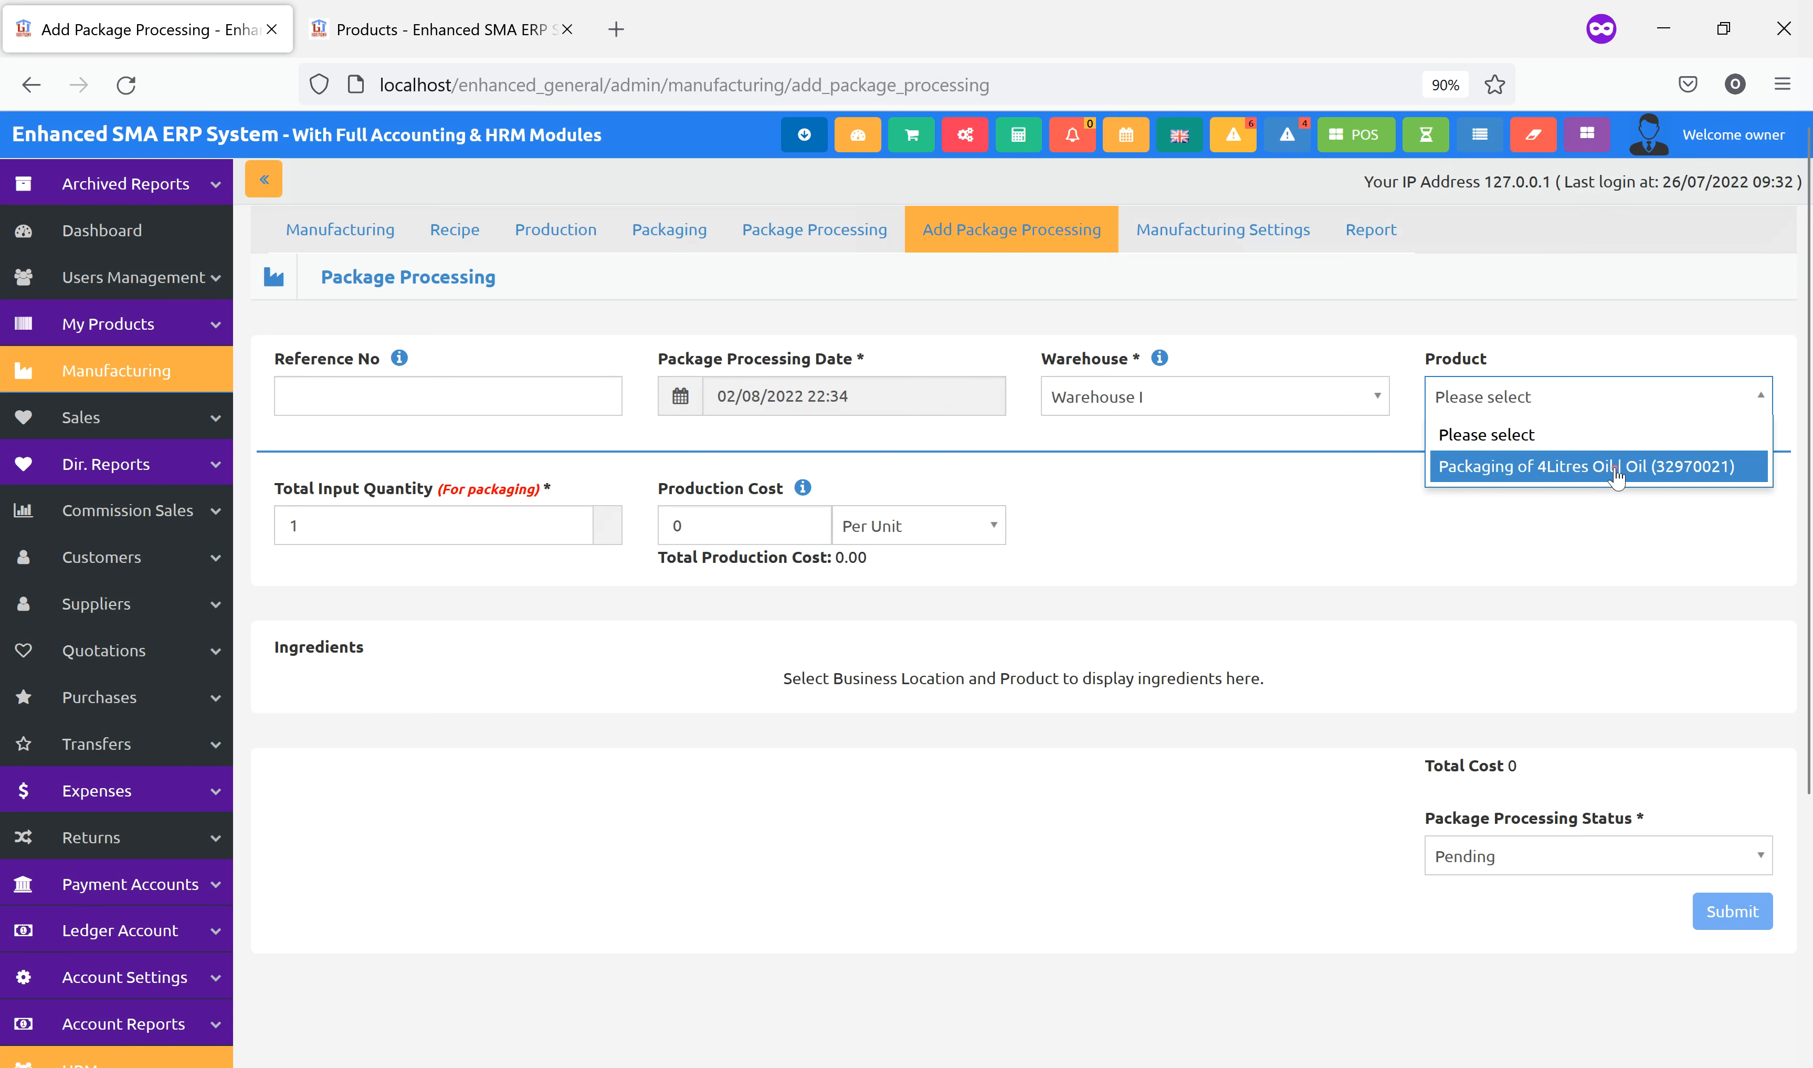
pyautogui.click(1617, 470)
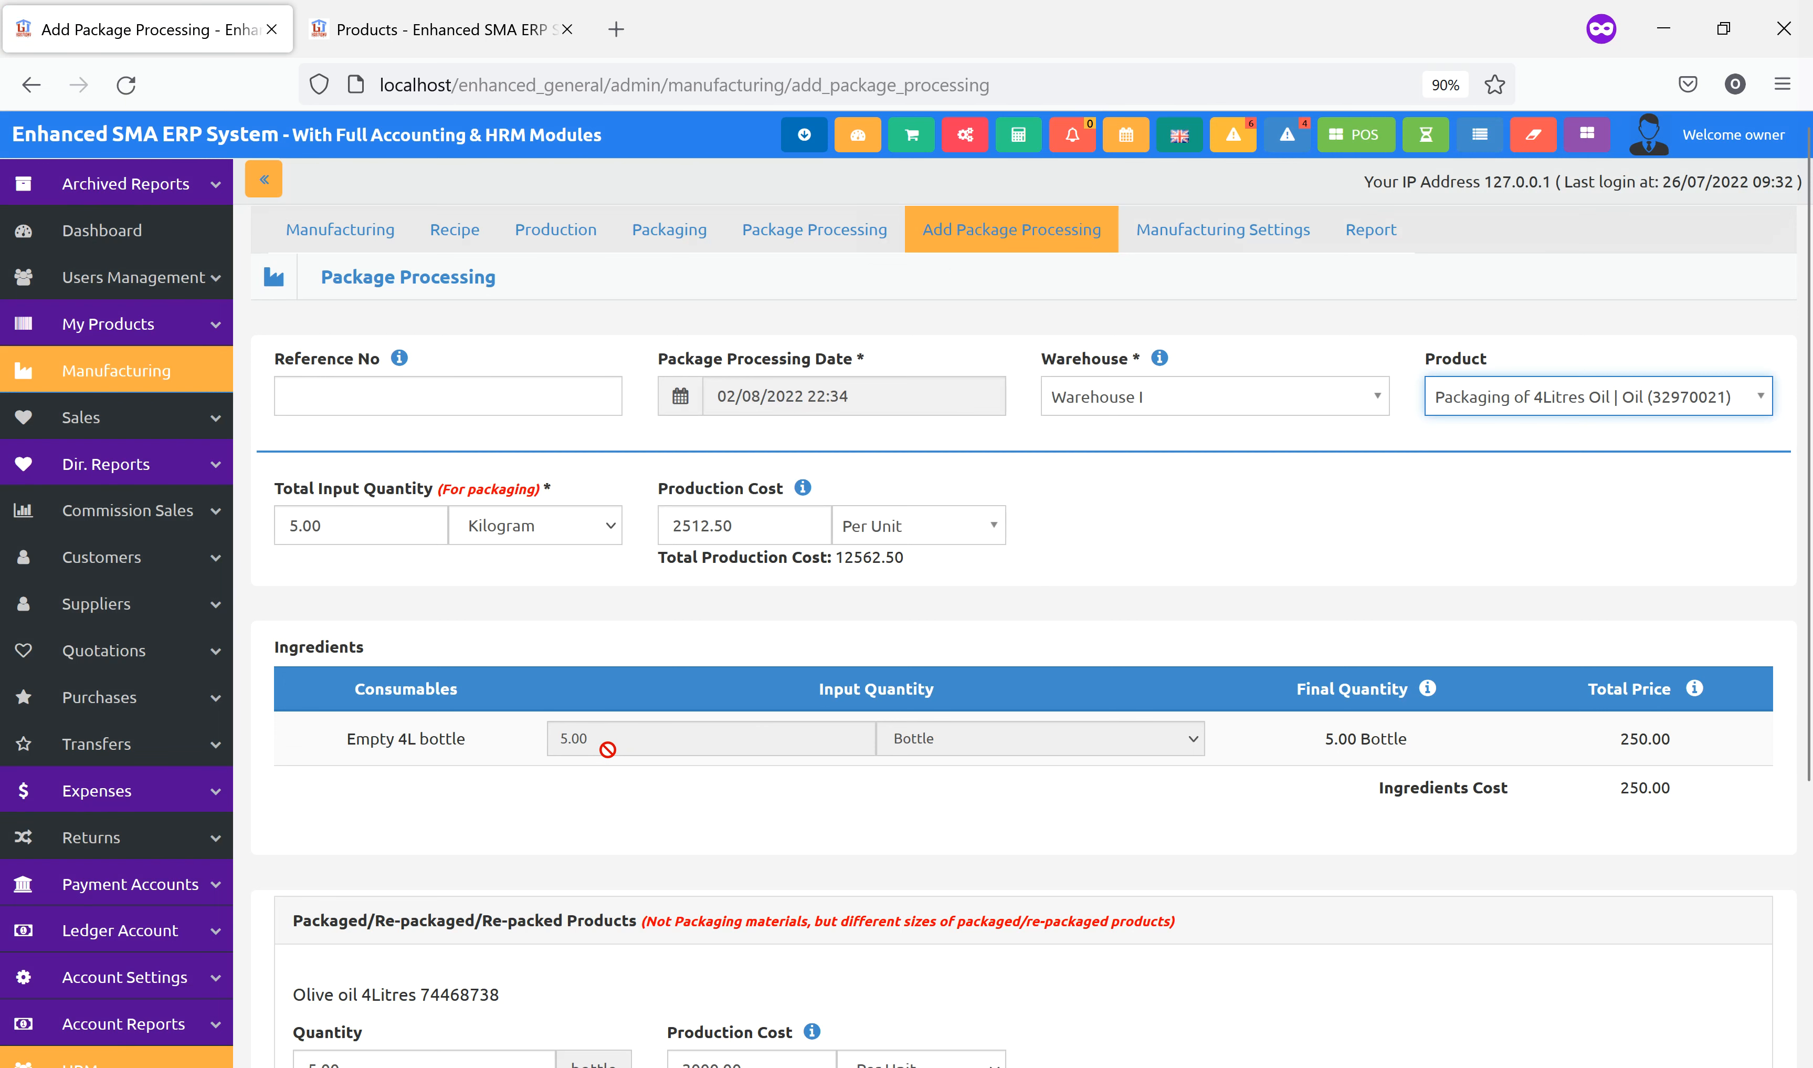
pyautogui.scroll(-5, 620, 755)
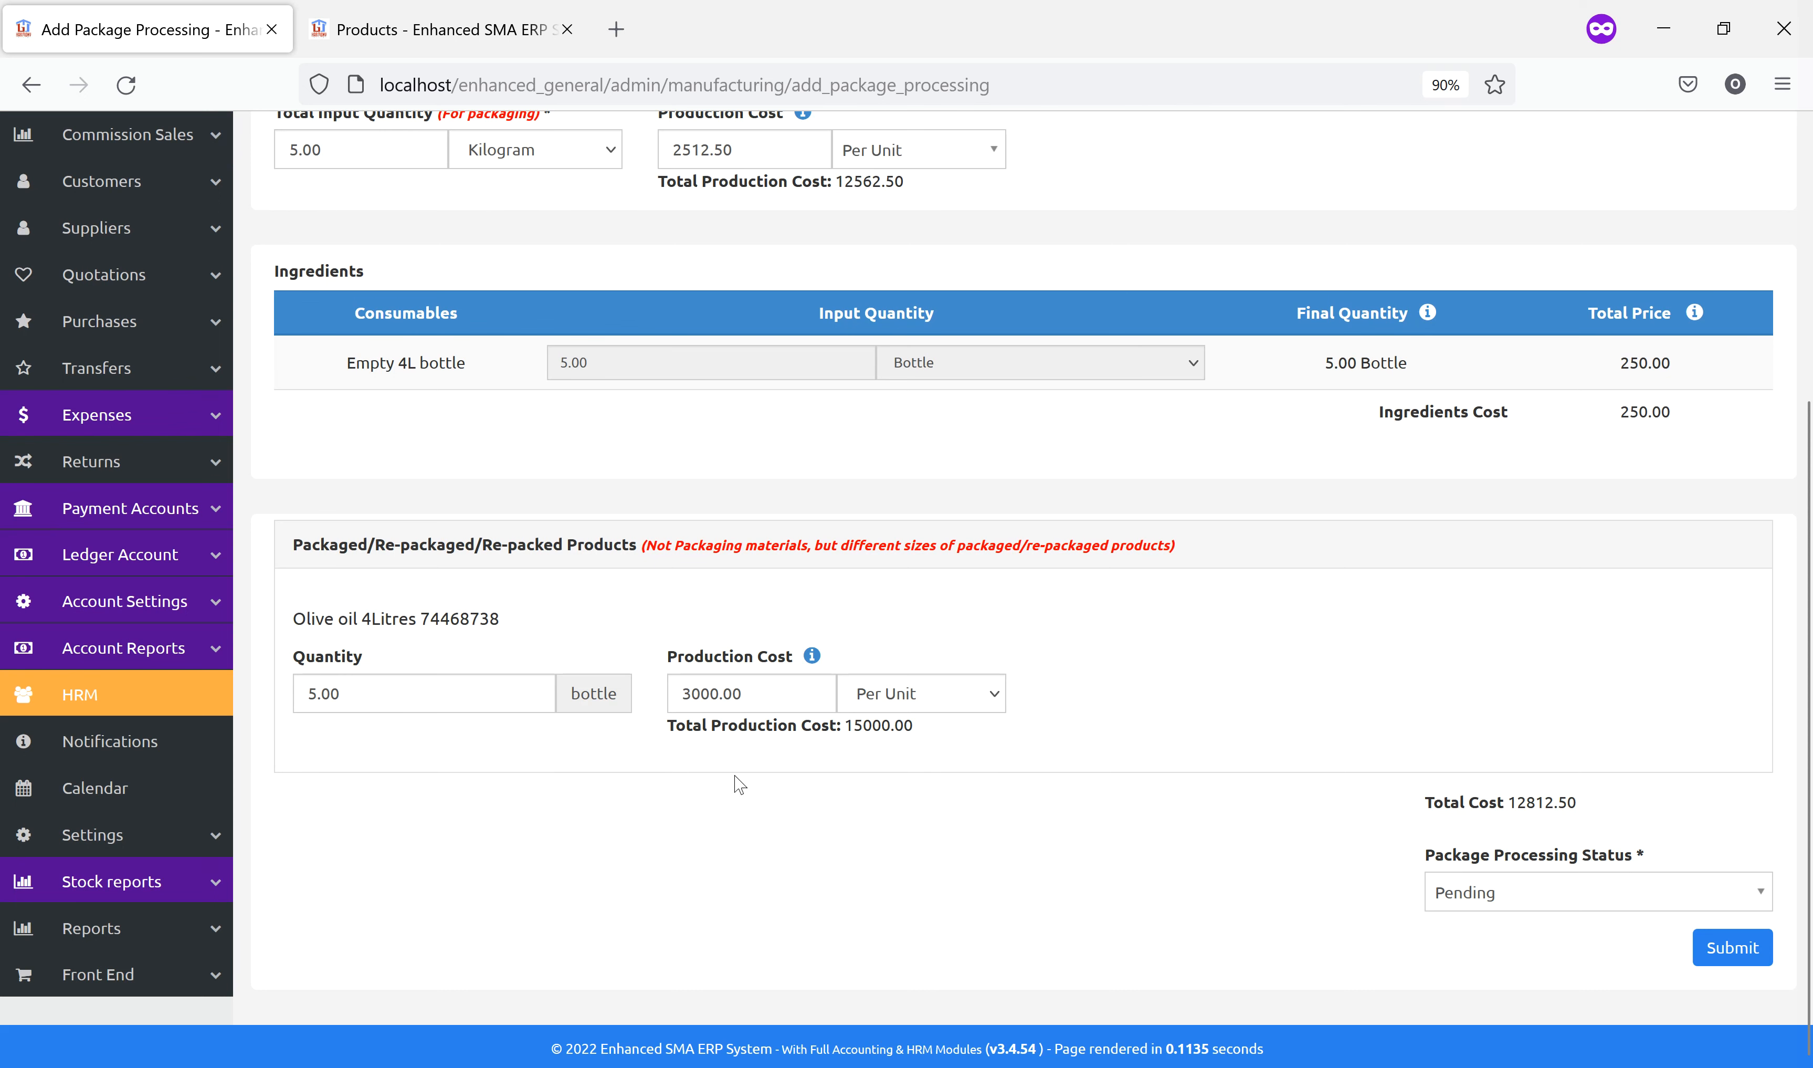
# Mark Olive oil 4Litres in the product list to check its stock, and return to the package processing form.
pyautogui.click(440, 30)
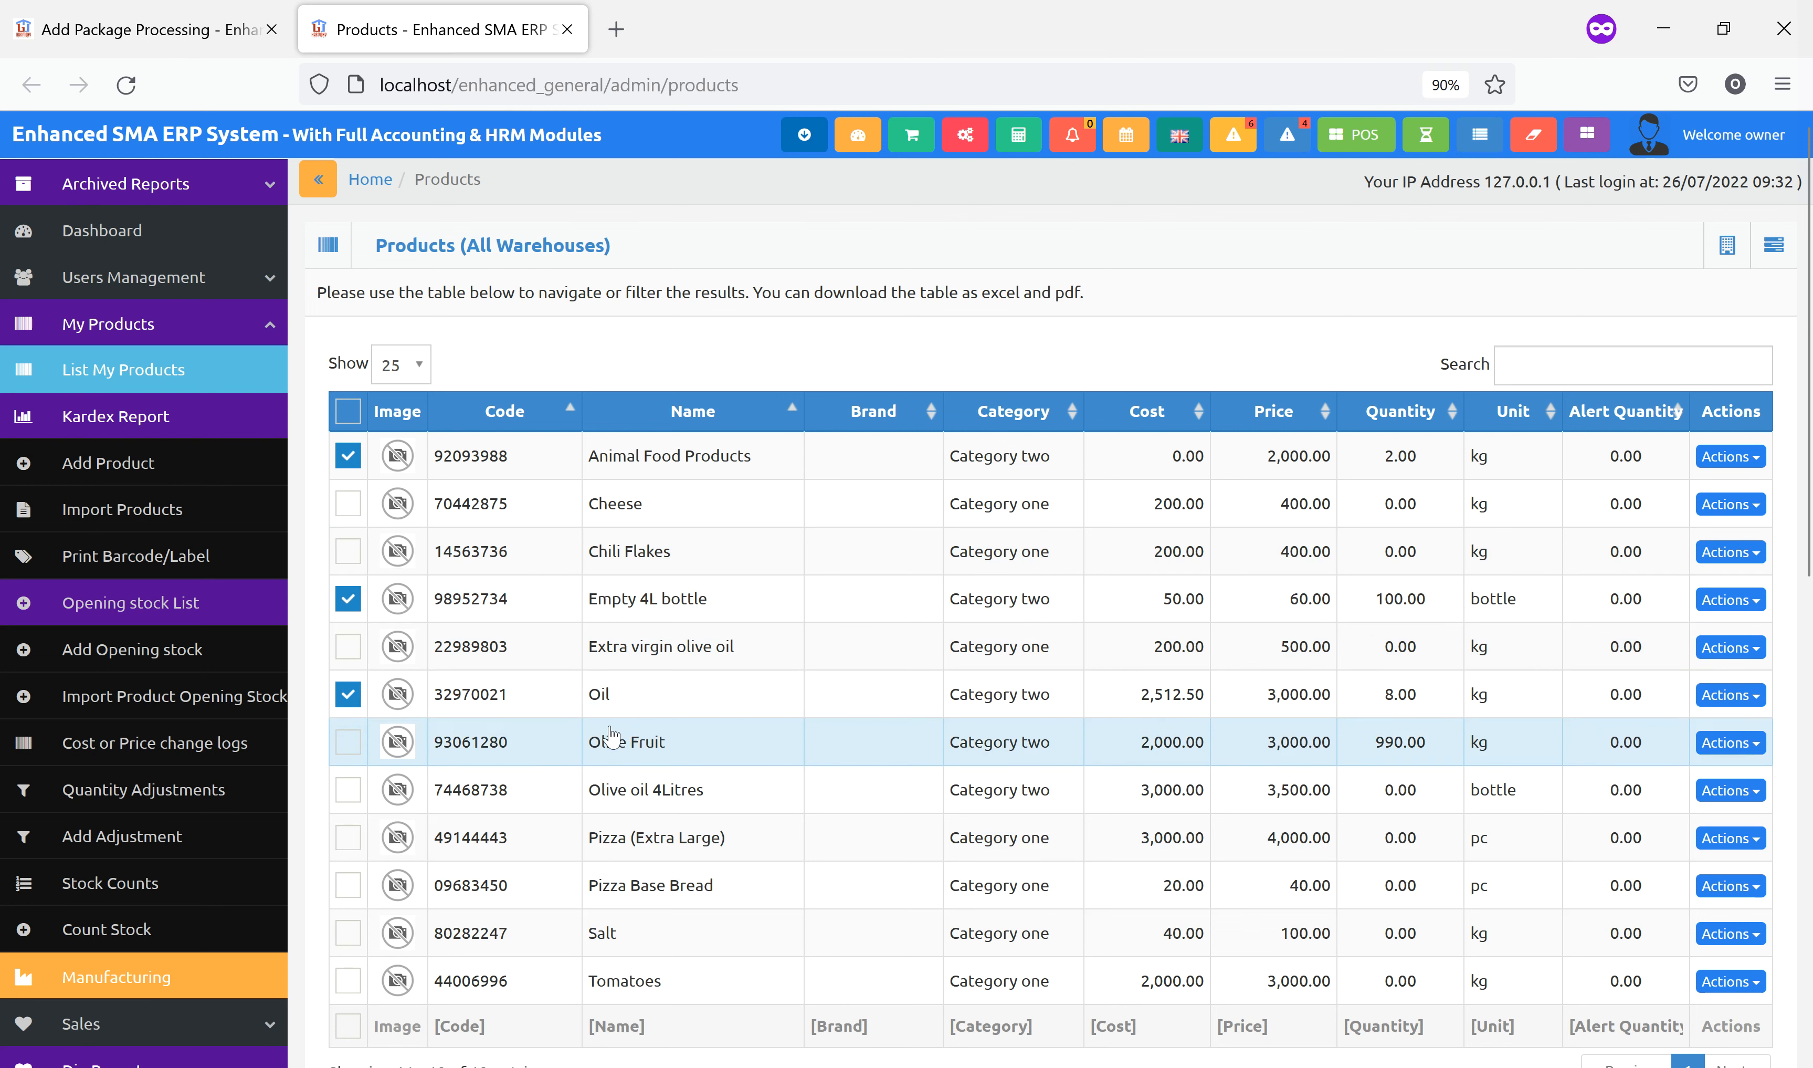
pyautogui.click(349, 790)
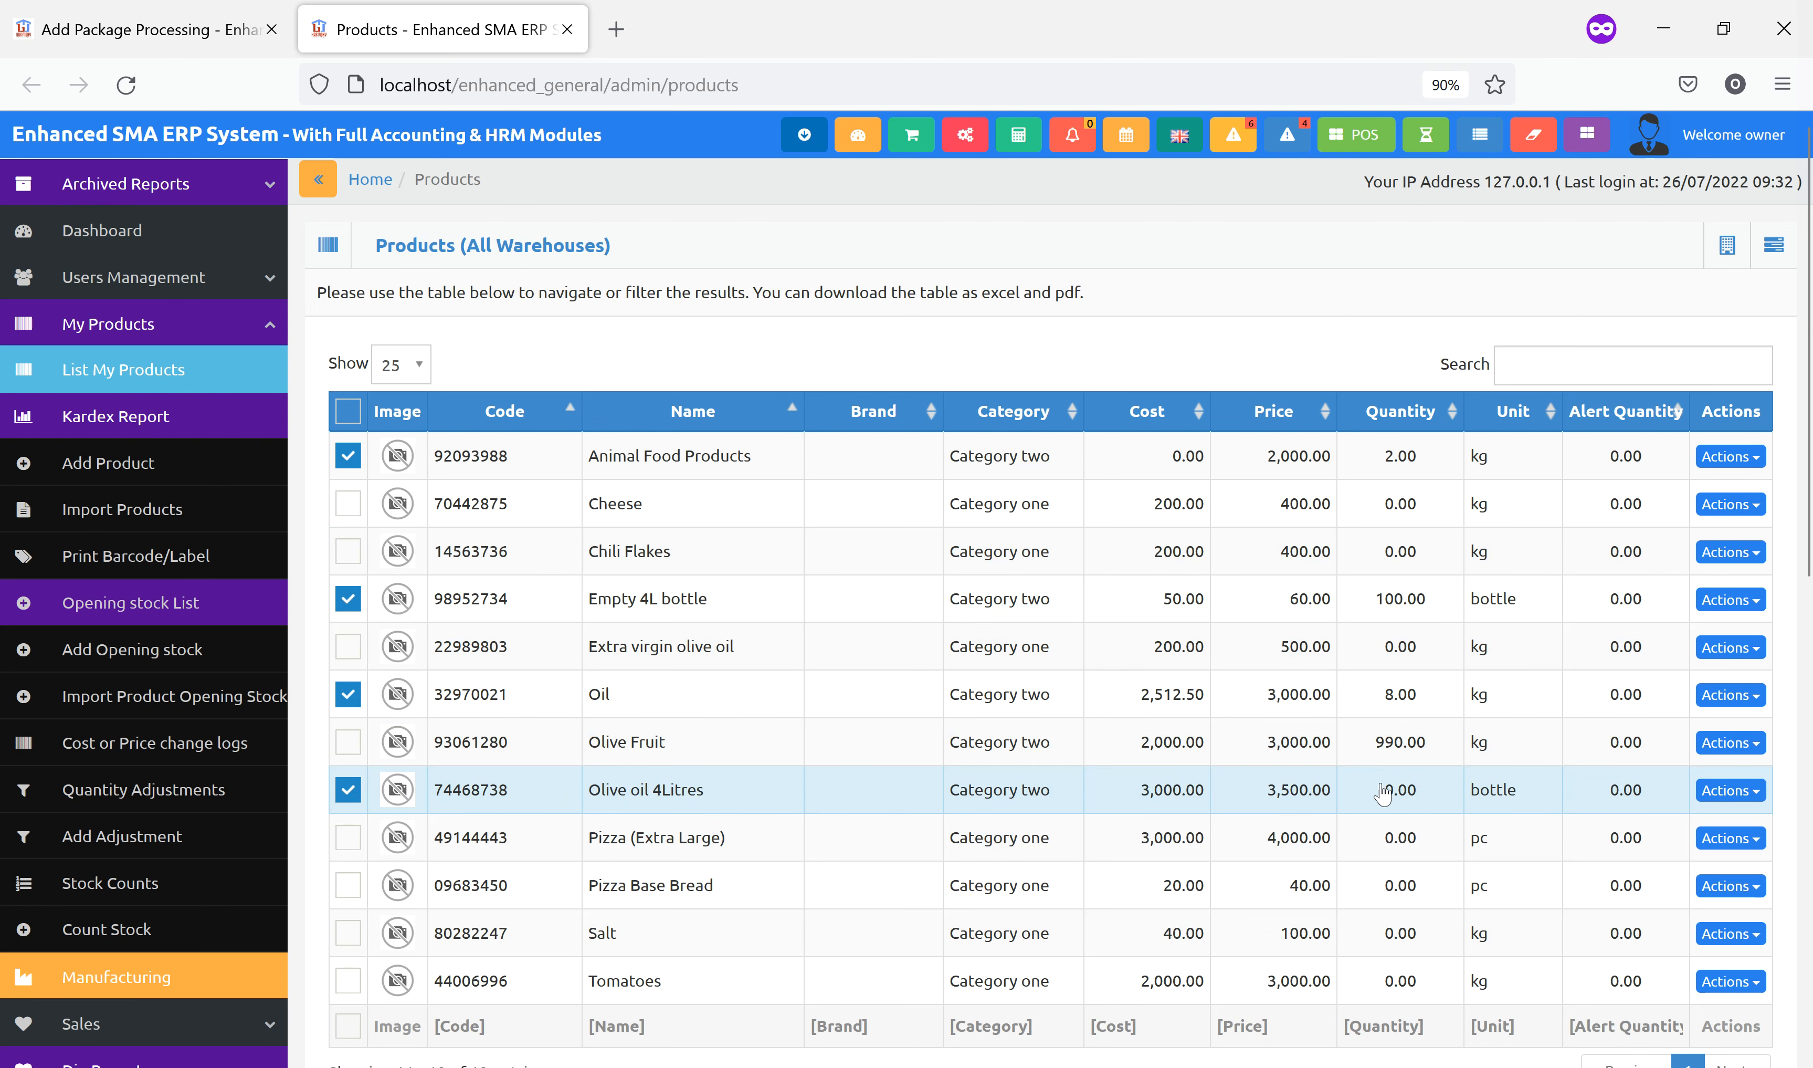
pyautogui.click(152, 28)
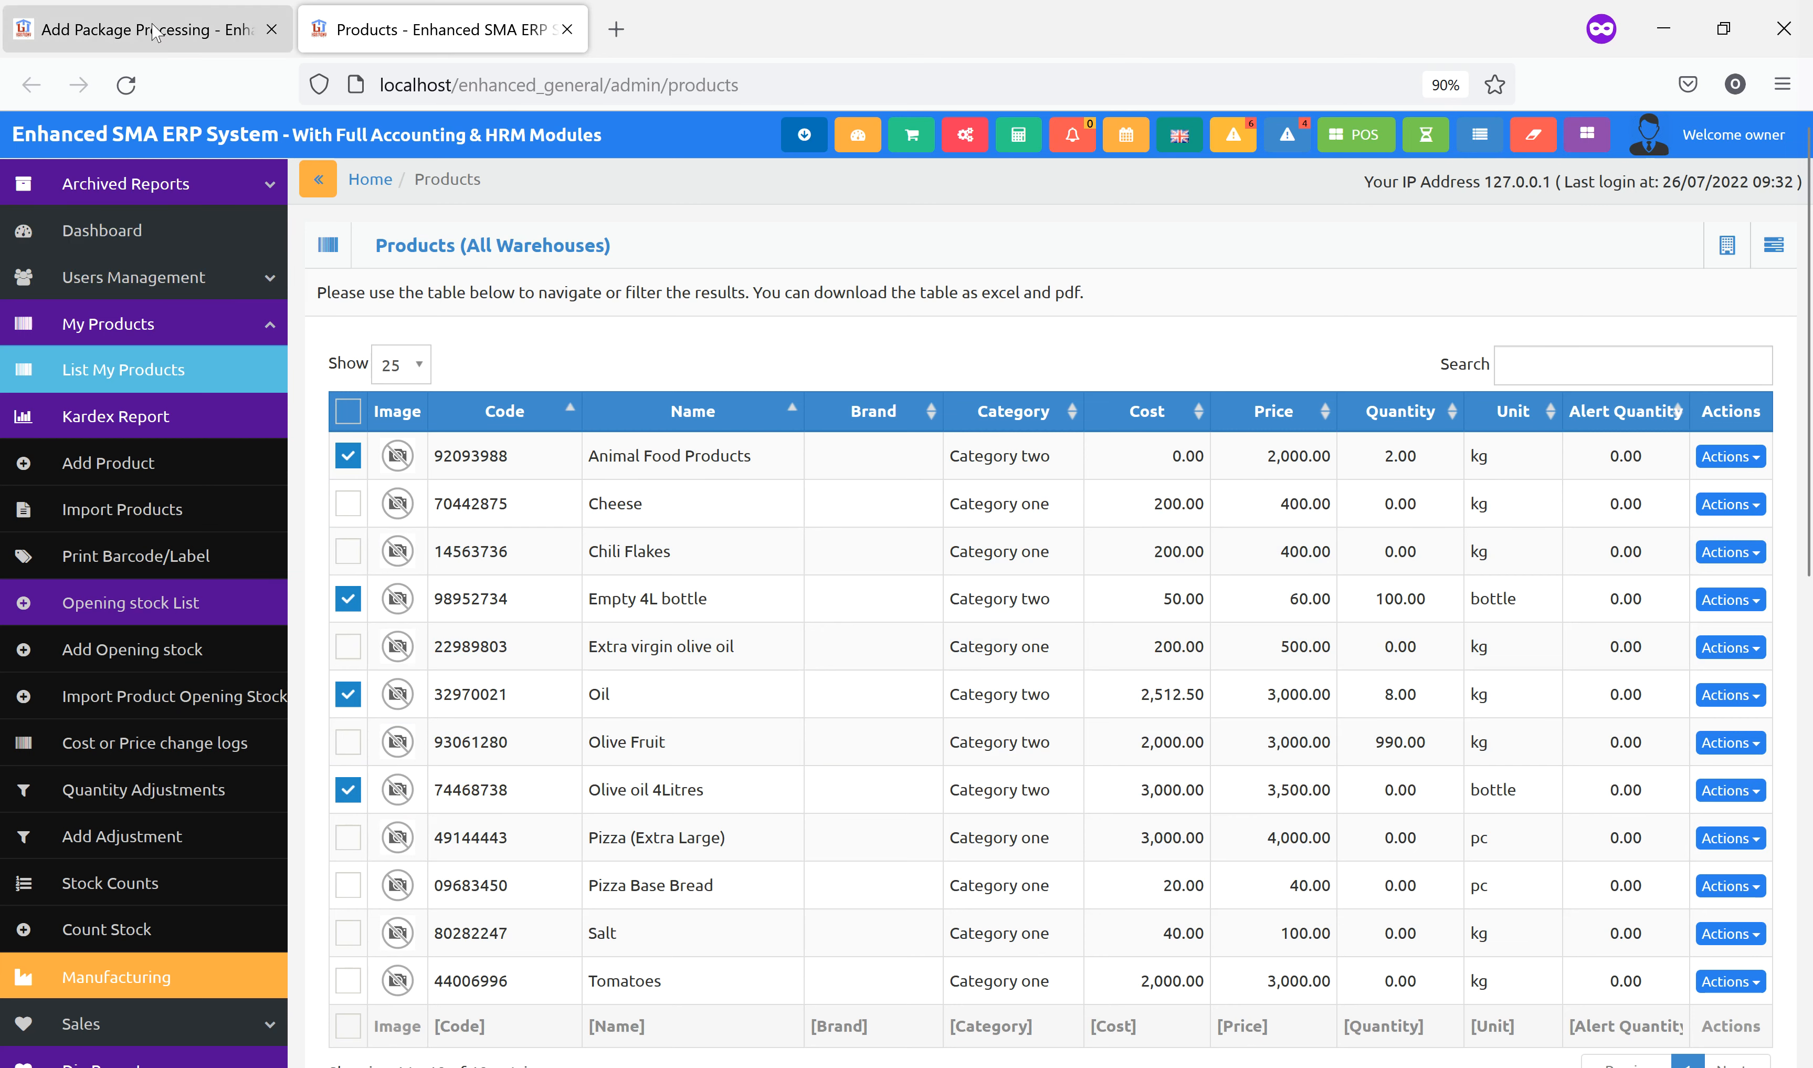
# Set the package processing status to Completed and submit the entry.
pyautogui.click(1511, 896)
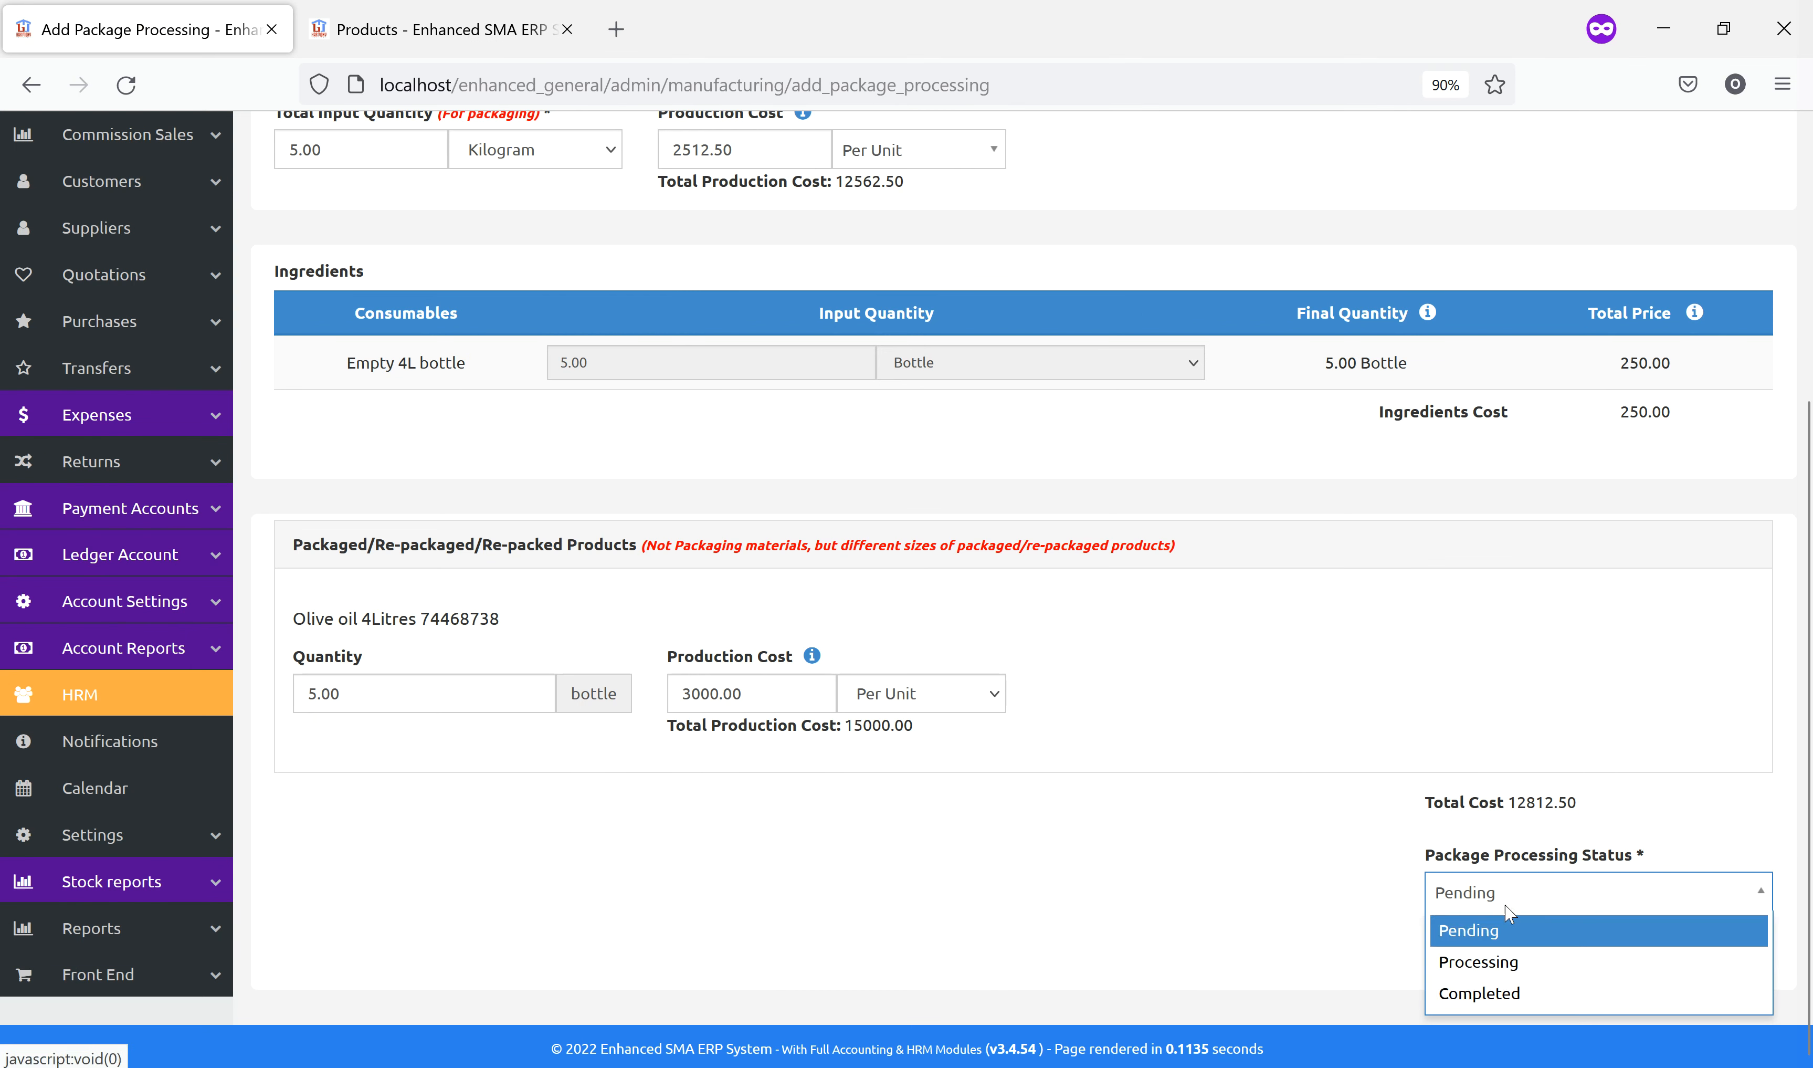
pyautogui.click(1484, 990)
pyautogui.click(1724, 951)
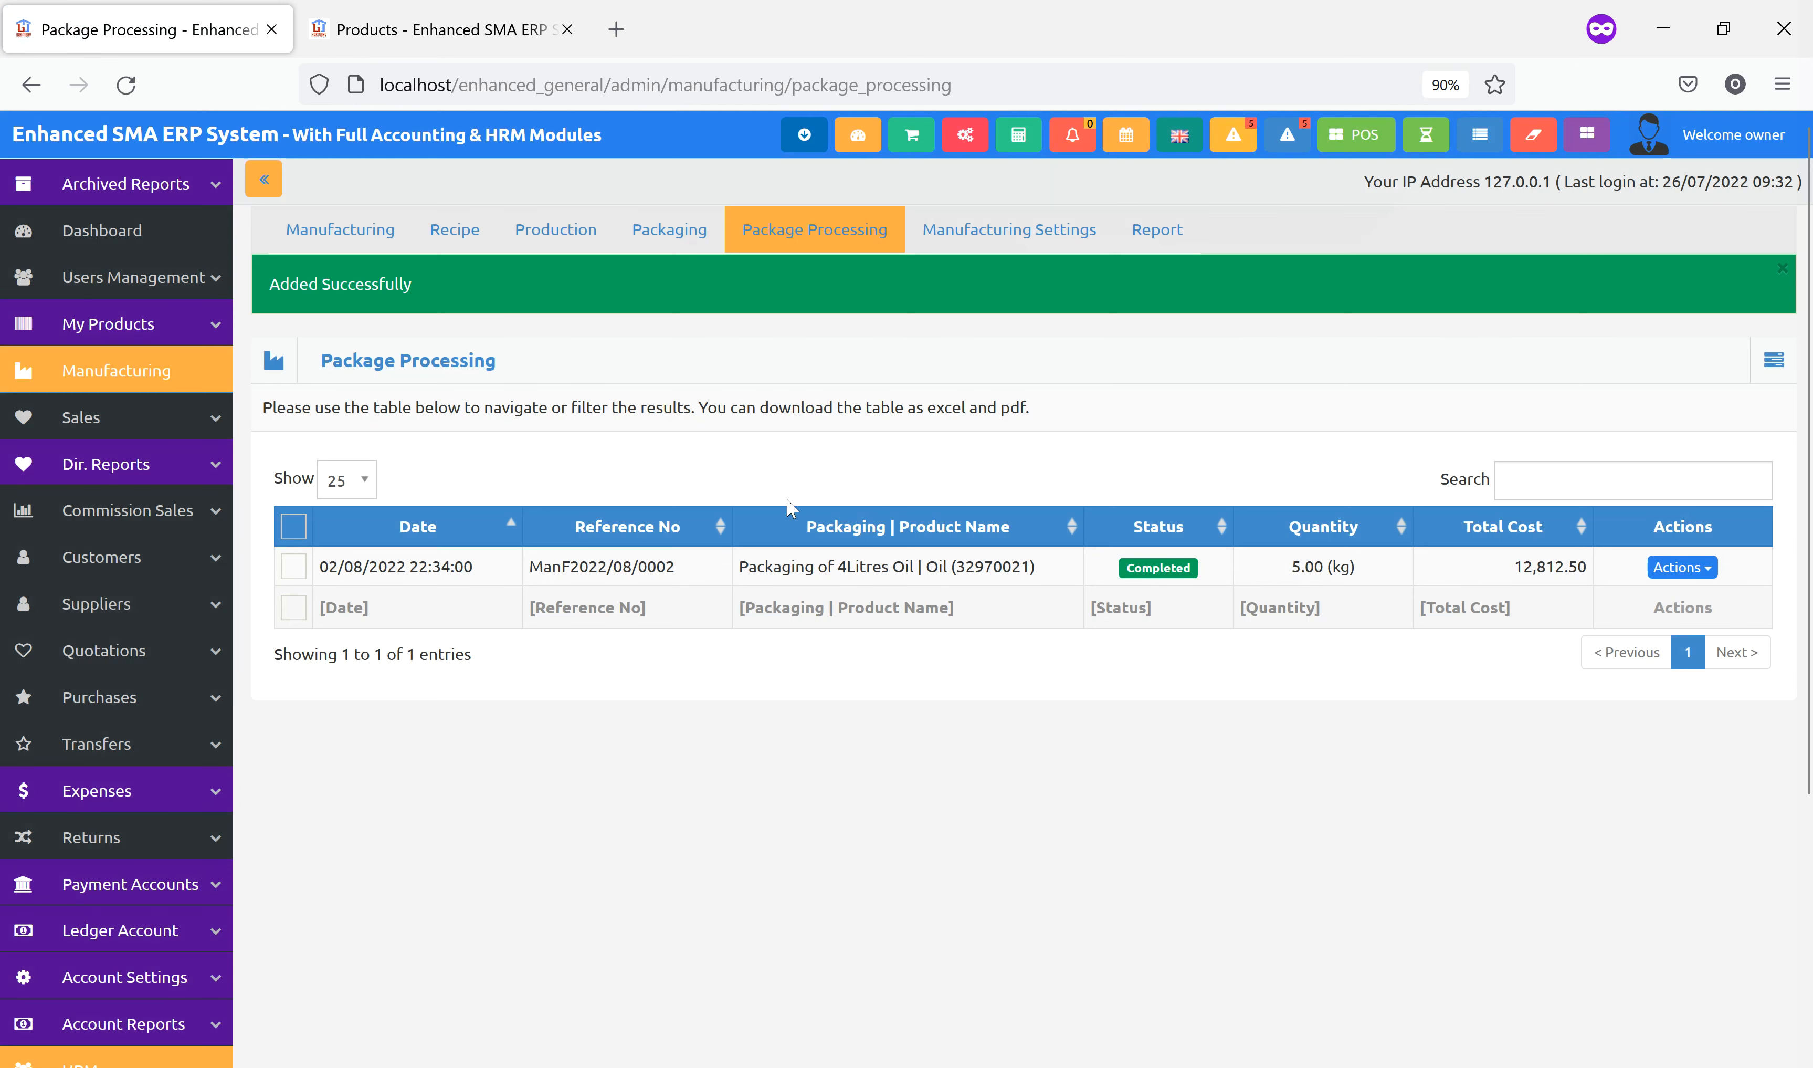
# Reload the product list and mark Empty 4L bottle, Oil and Olive oil 4Litres to check their updated quantities.
pyautogui.click(440, 30)
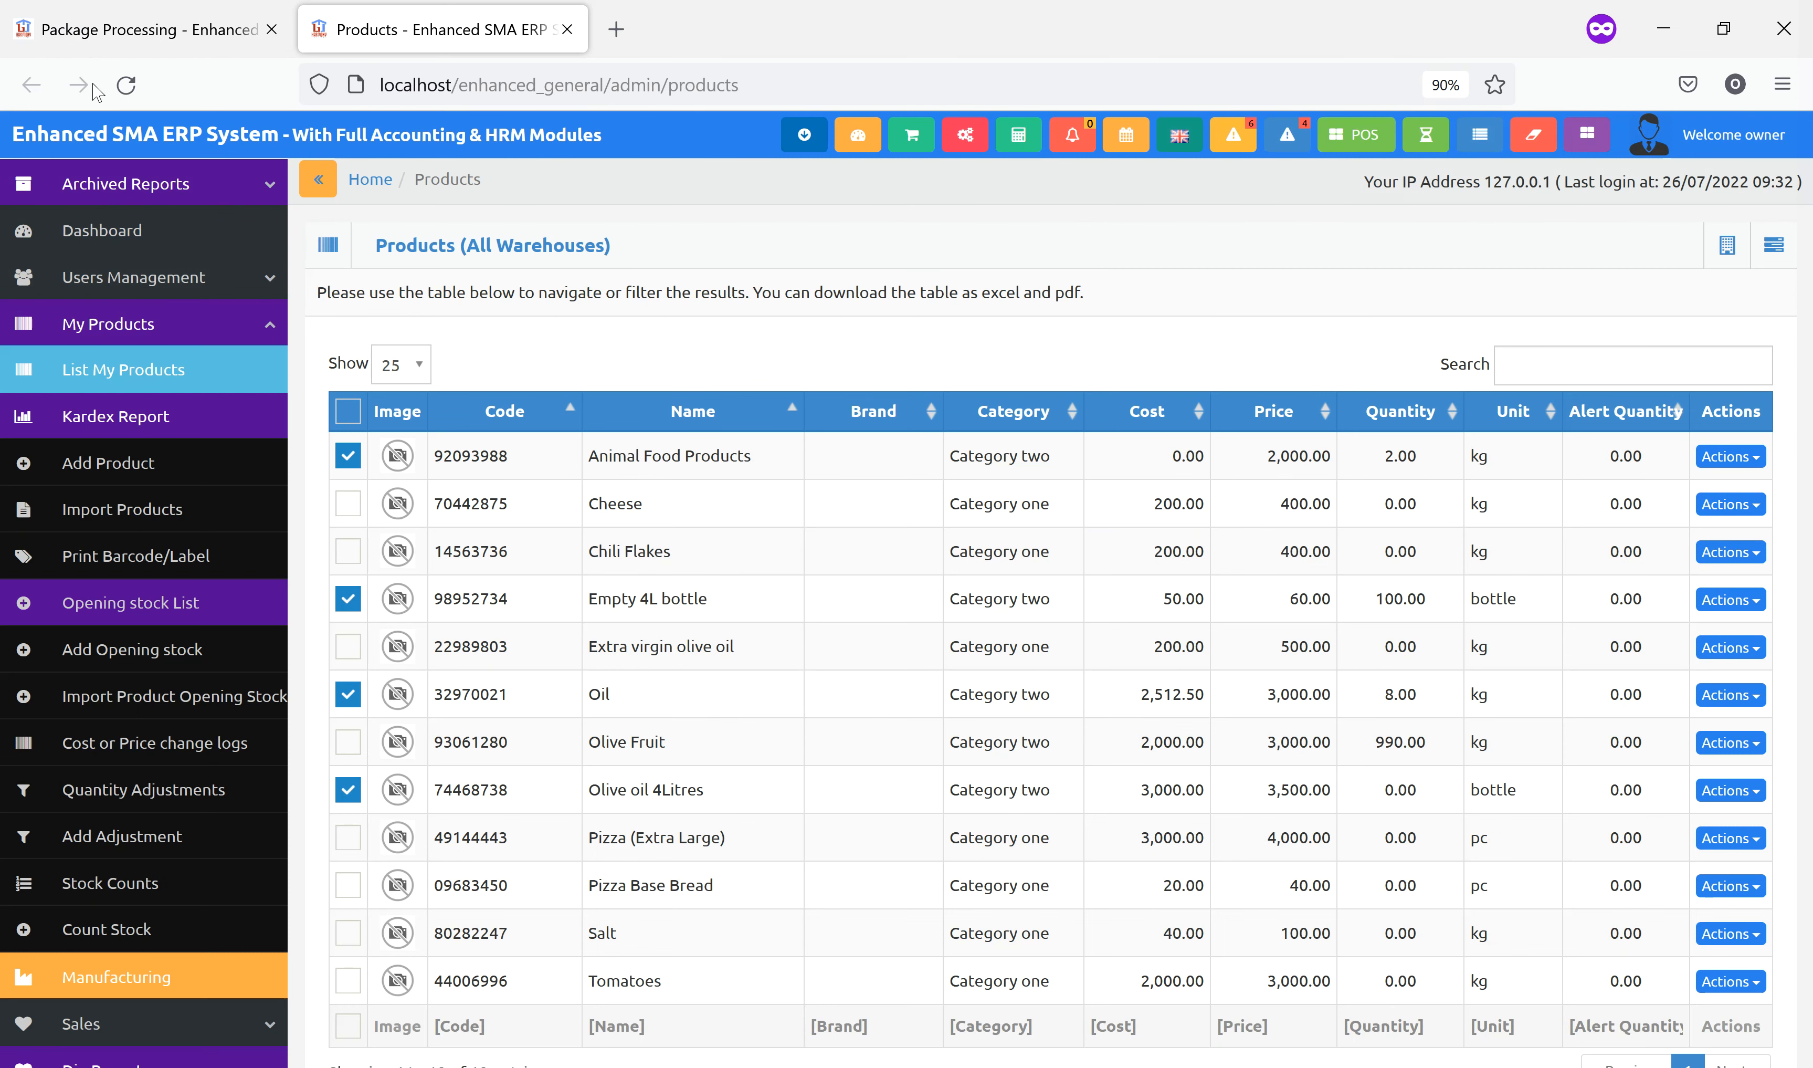
pyautogui.click(126, 85)
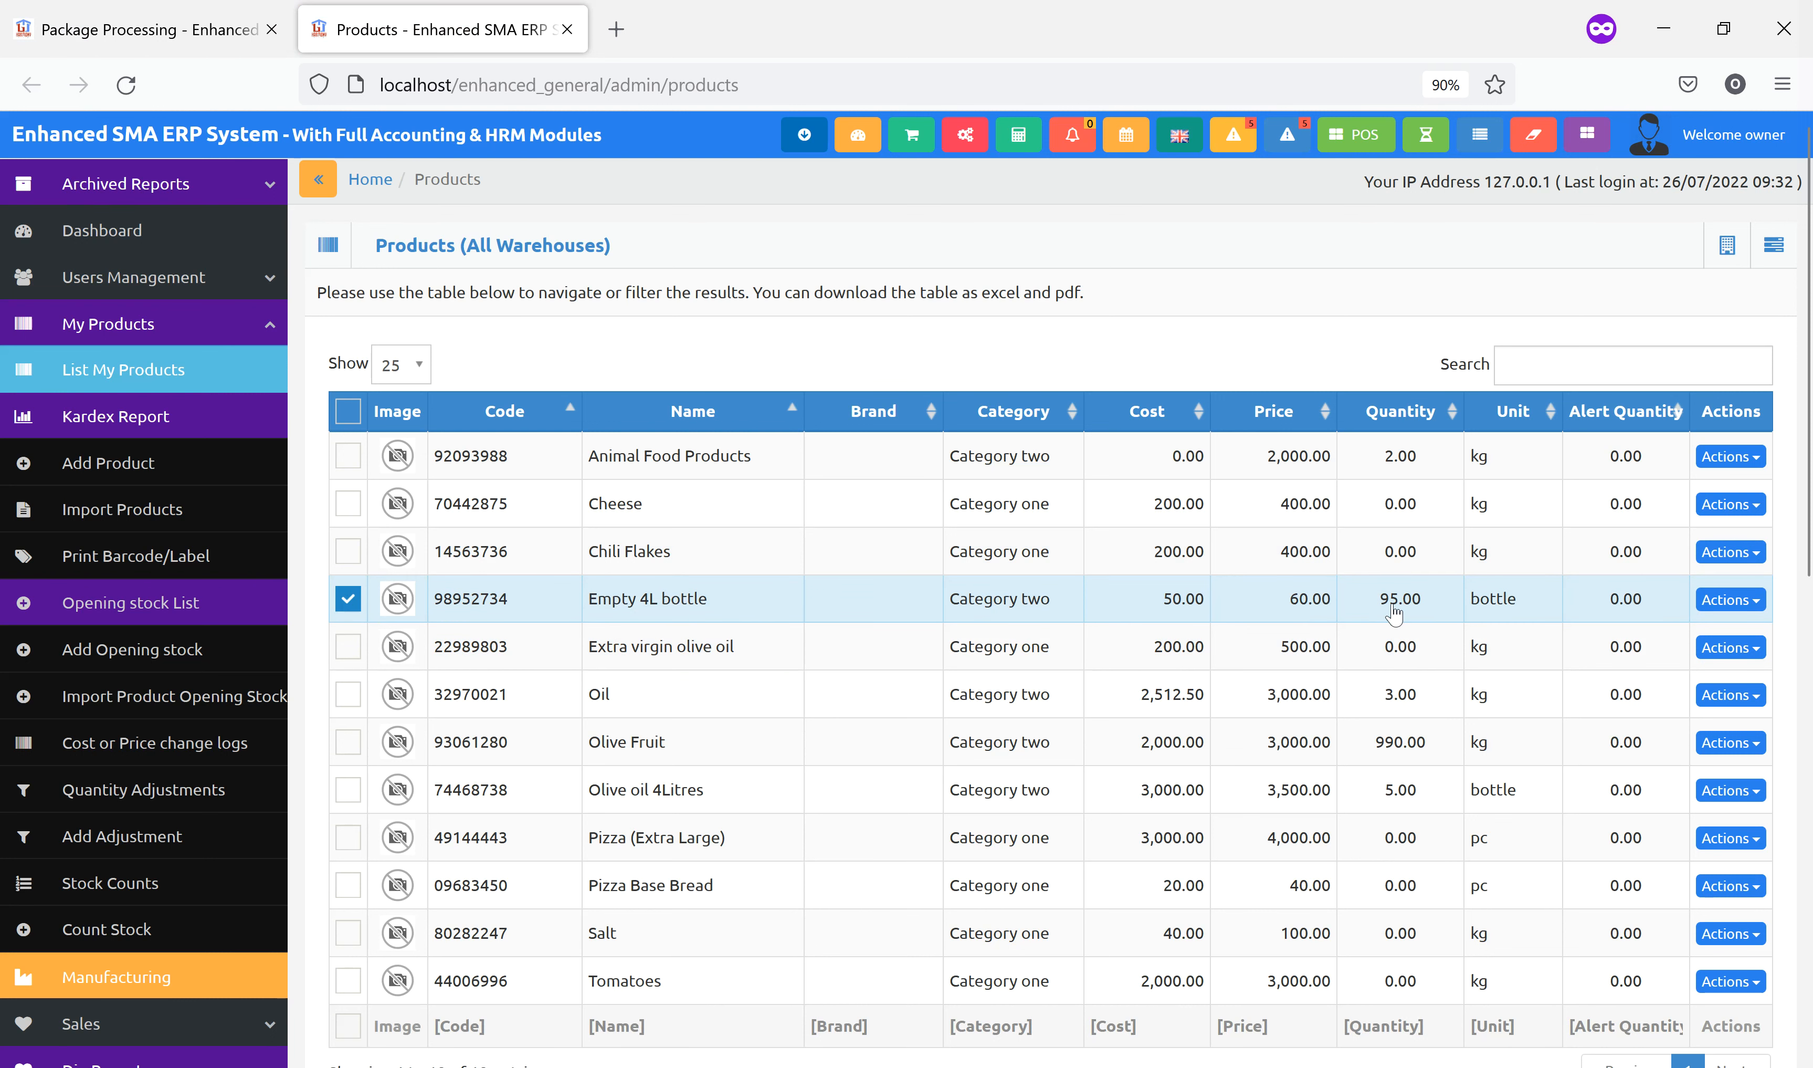
pyautogui.click(346, 695)
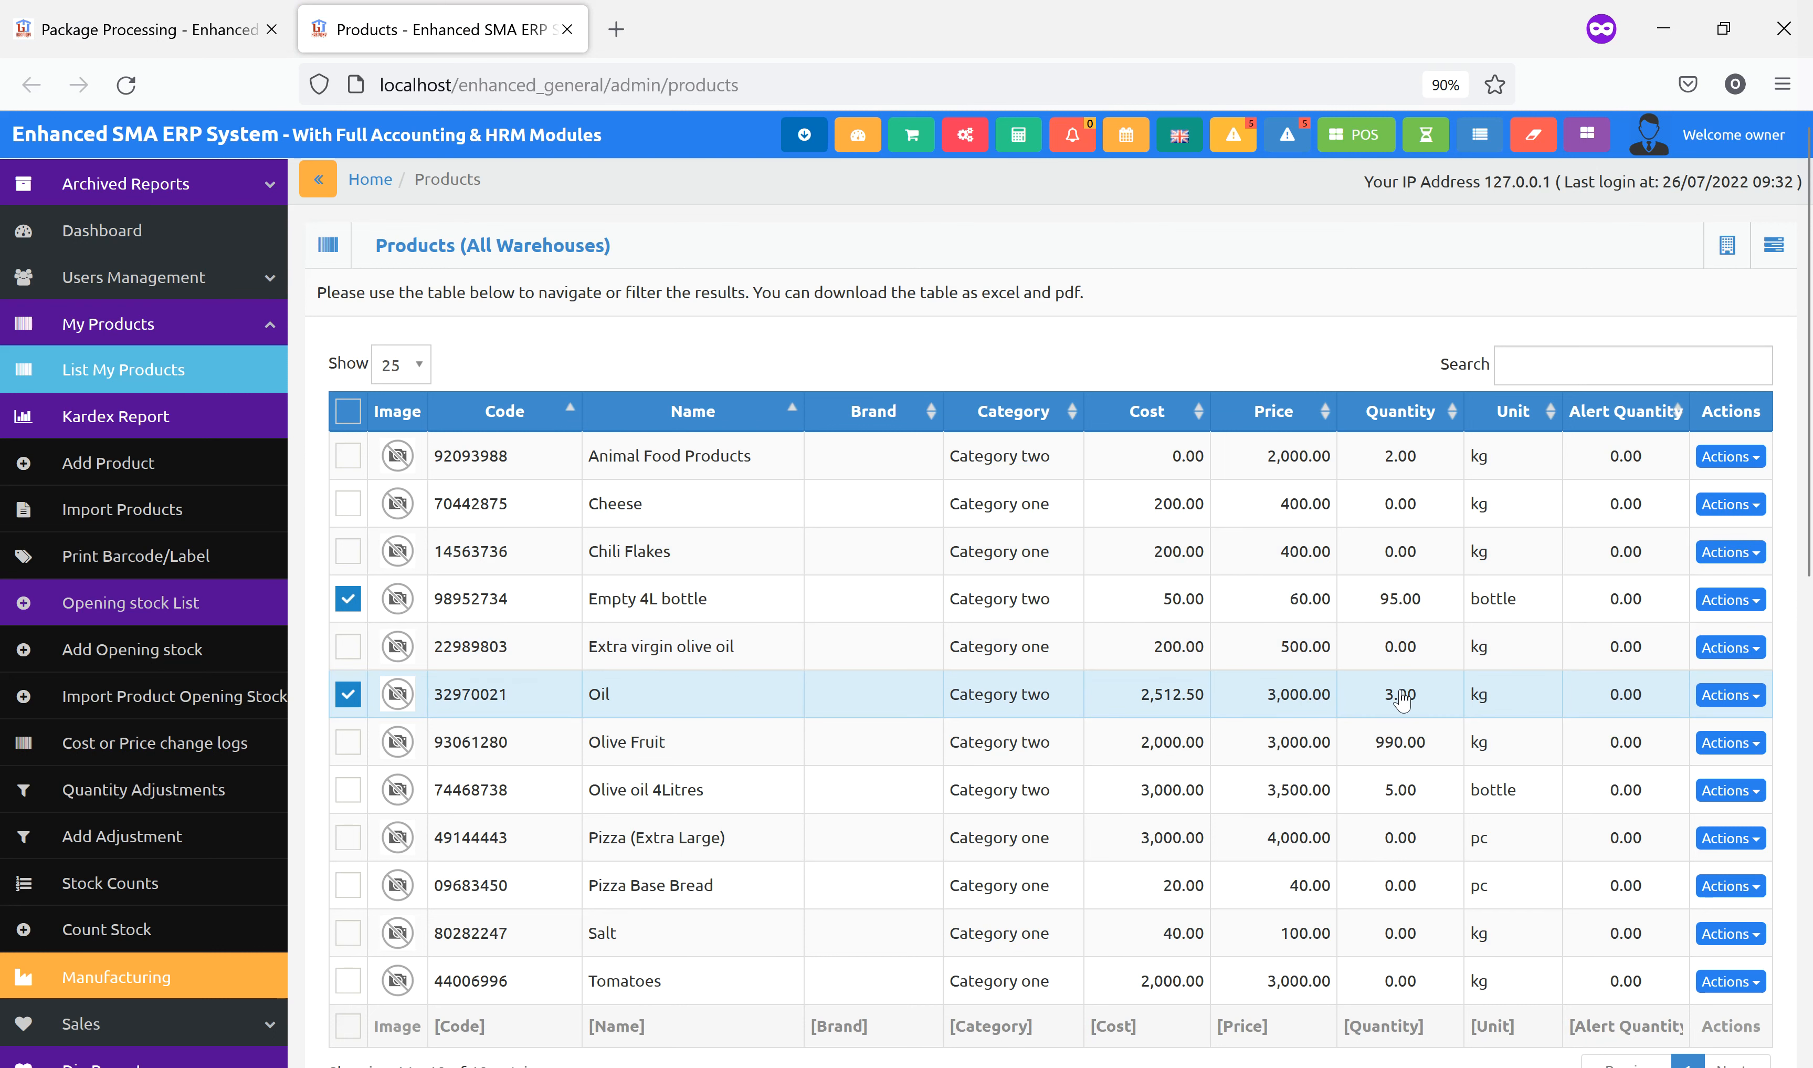
pyautogui.click(348, 790)
# Open the Manufacturing section from the product list.
pyautogui.click(168, 982)
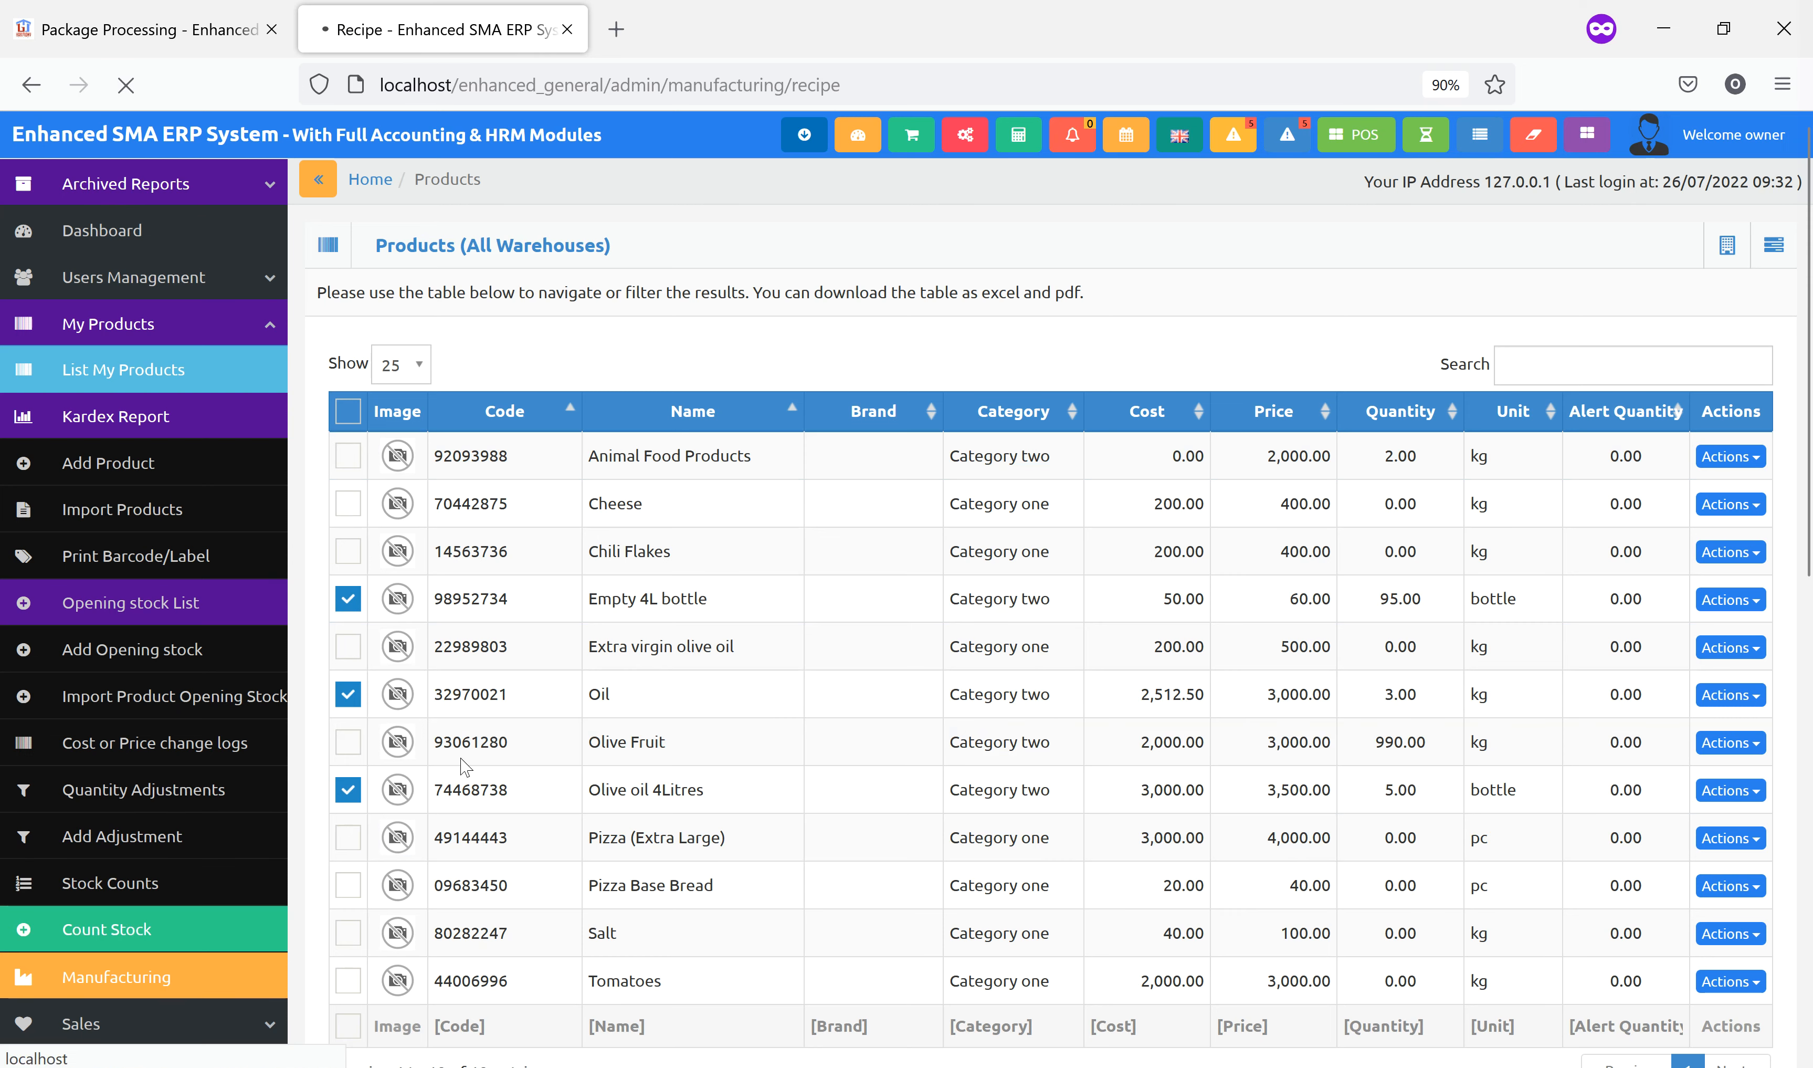